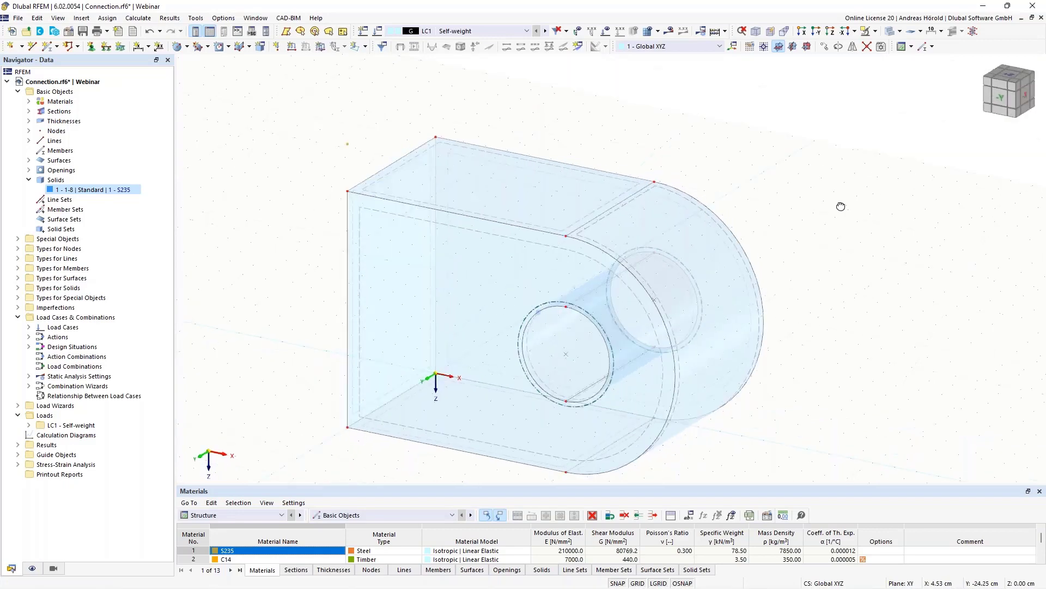
Set the work plane origin to the free node above the solid at X 0, Y 7, Z -12 cm.
{"action": "right_click", "coordinate": [823, 165]}
{"action": "left_click", "coordinate": [764, 46]}
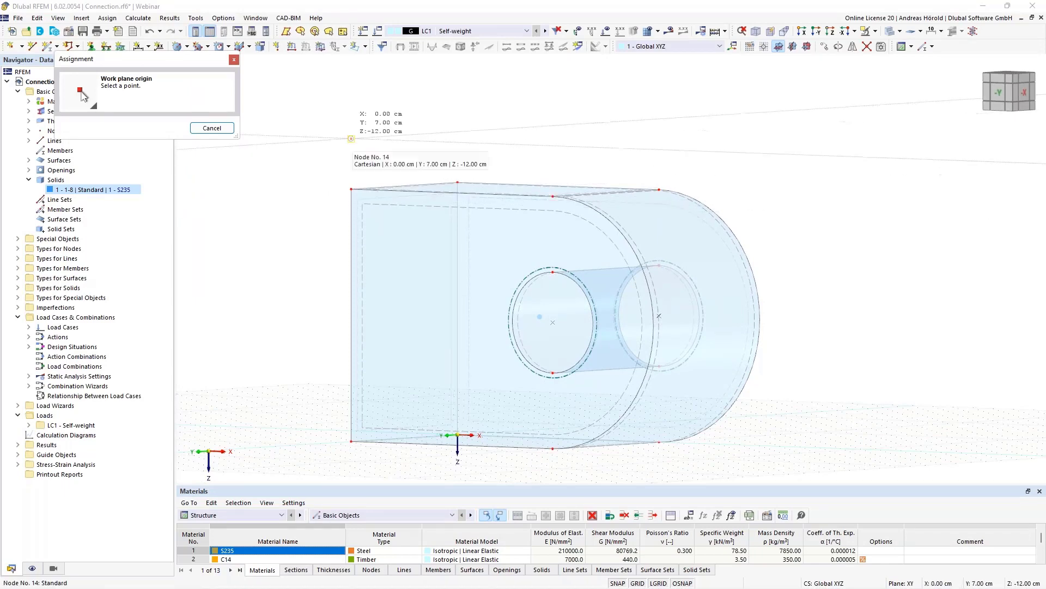
{"action": "left_click", "coordinate": [351, 139]}
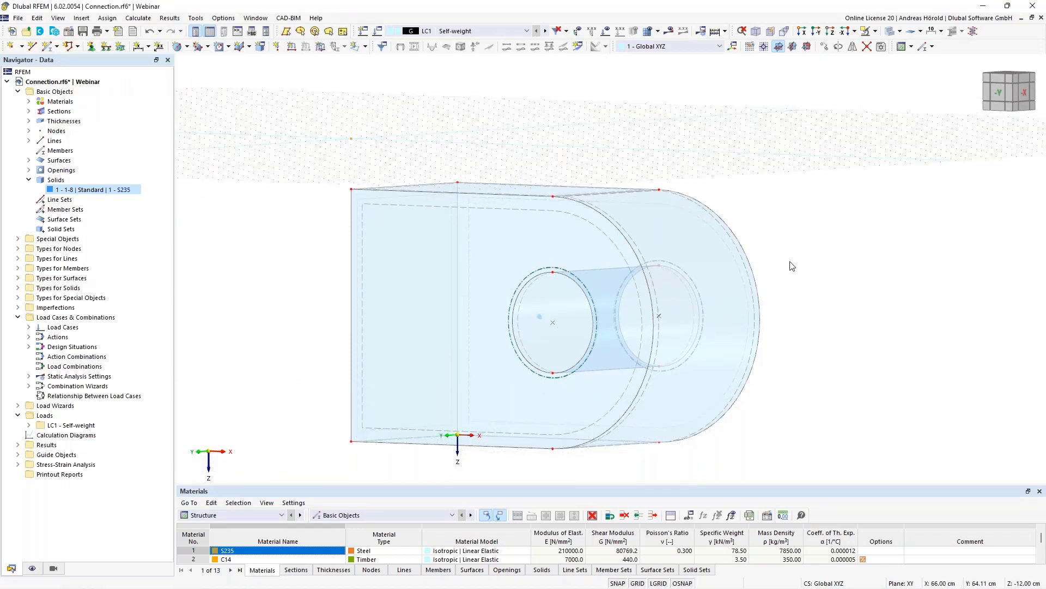
Select the whole eye-shaped solid in the front view and hide it.
{"action": "middle_click_drag", "start_coordinate": [859, 359], "coordinate": [901, 329], "text": "ctrl"}
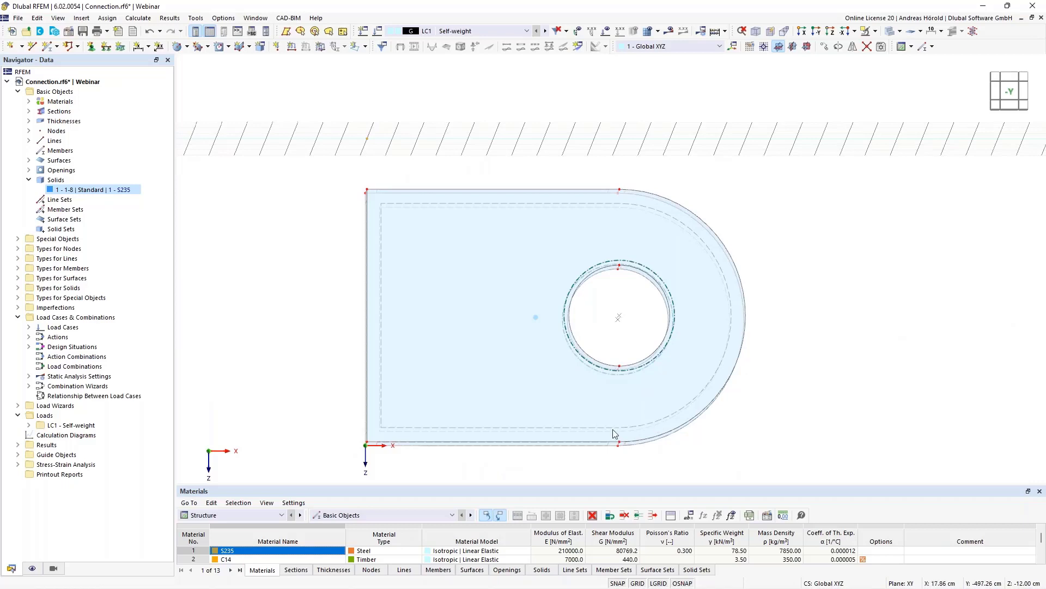
{"action": "left_click_drag", "start_coordinate": [304, 472], "coordinate": [844, 180]}
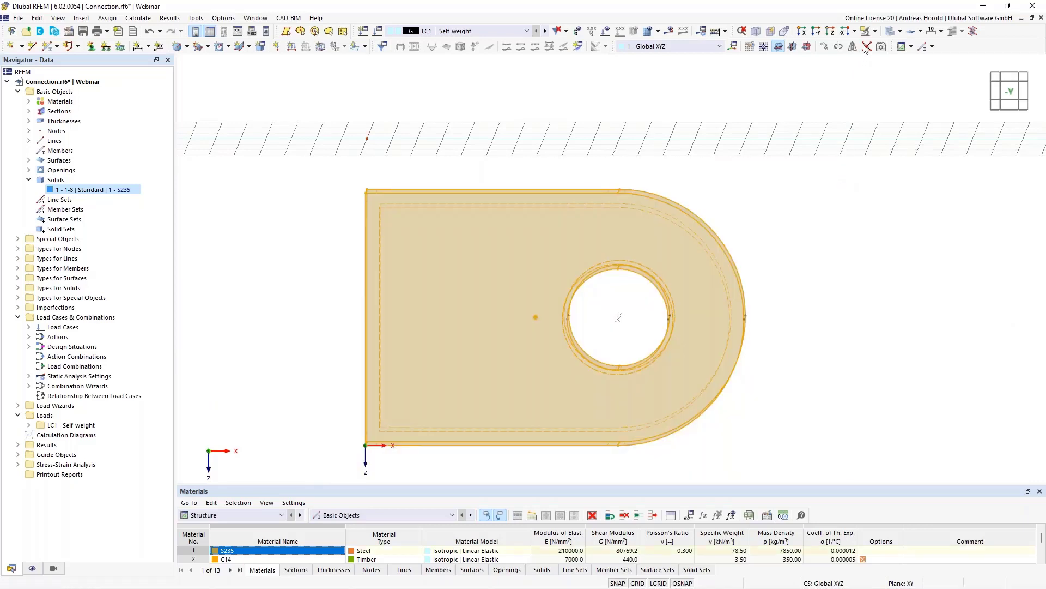
{"action": "left_click", "coordinate": [876, 32]}
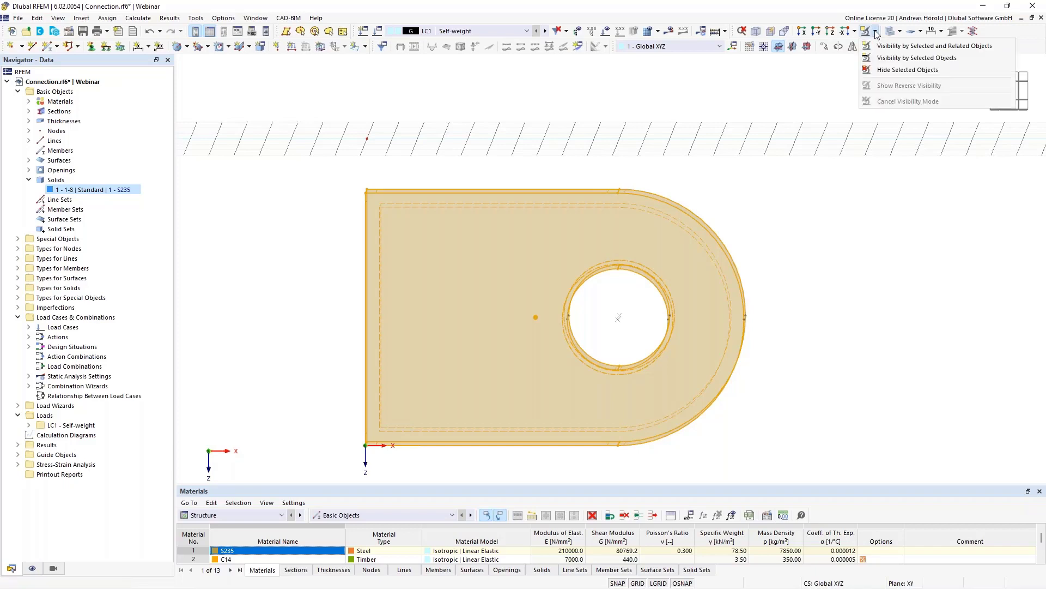
{"action": "left_click", "coordinate": [893, 71]}
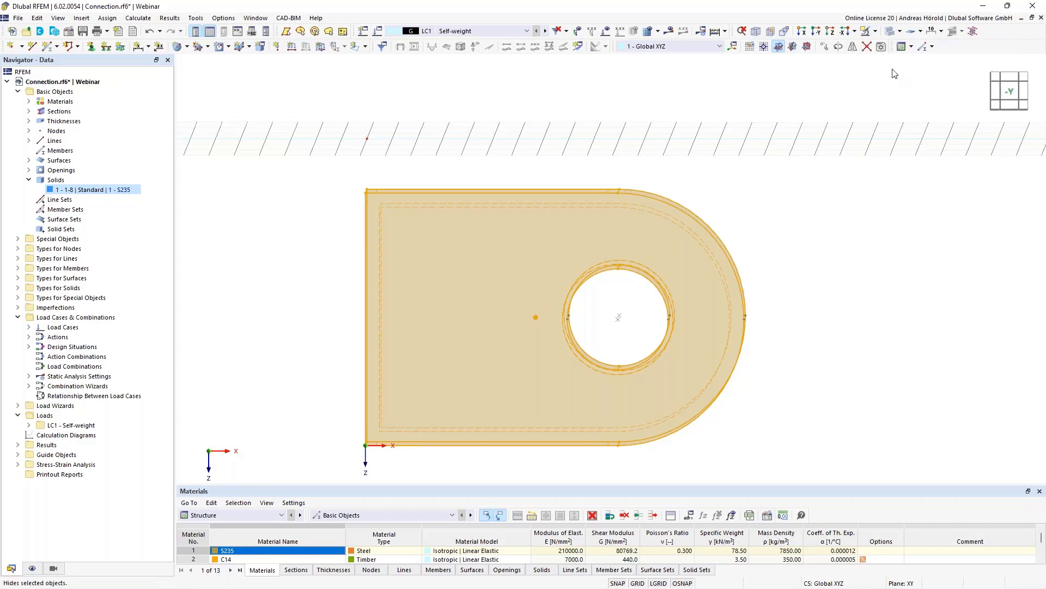
Draw a standard rectangular surface about 13 by 3 cm in plan, from X 4, Y 5 to X 17, Y 2 cm, with the 1.0 mm S235 thickness.
{"action": "left_click", "coordinate": [831, 32]}
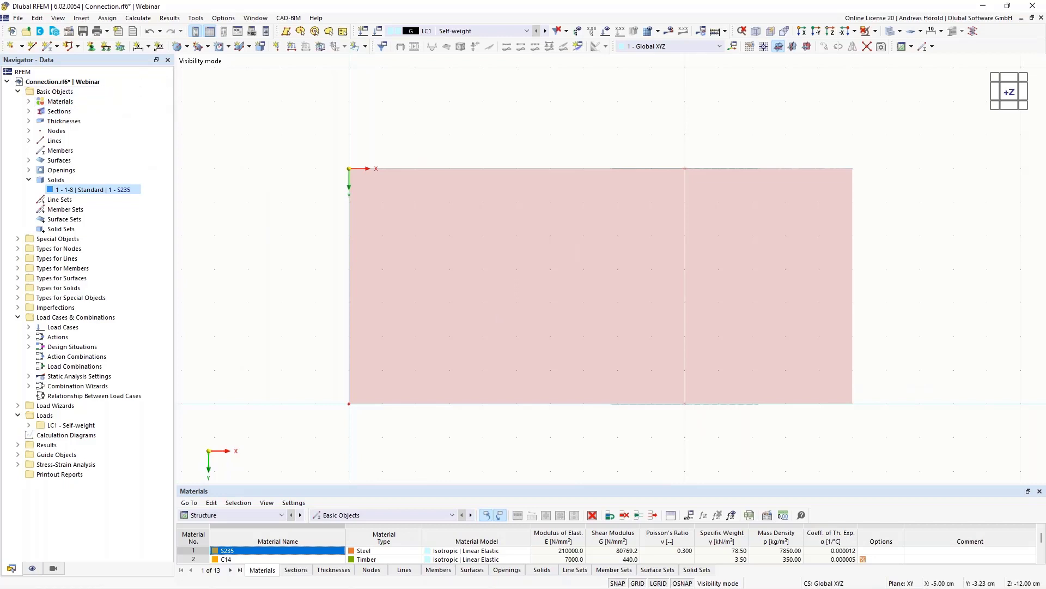
{"action": "left_click", "coordinate": [188, 47]}
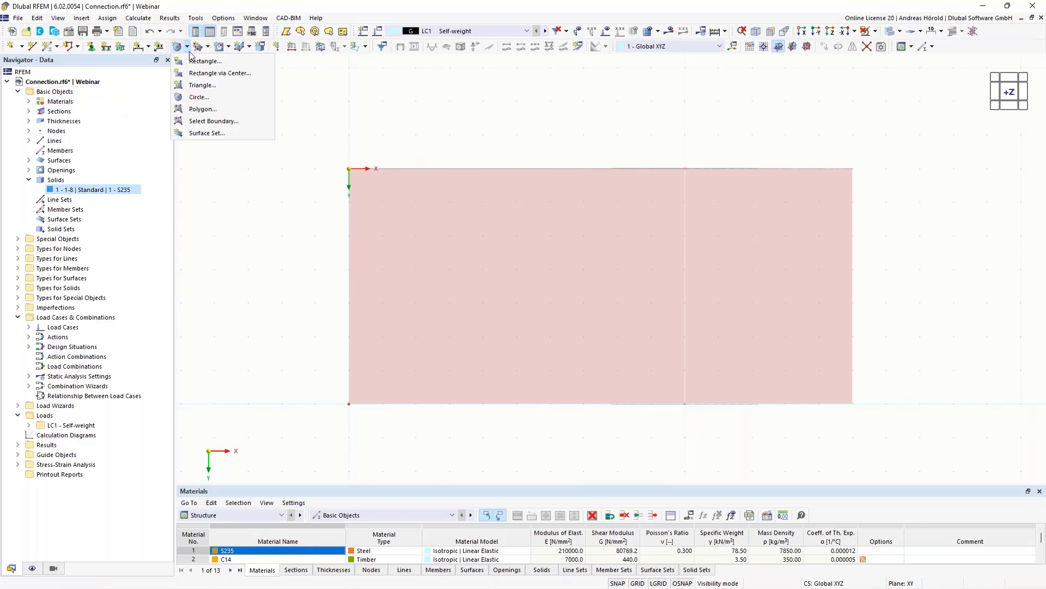
{"action": "left_click", "coordinate": [205, 62]}
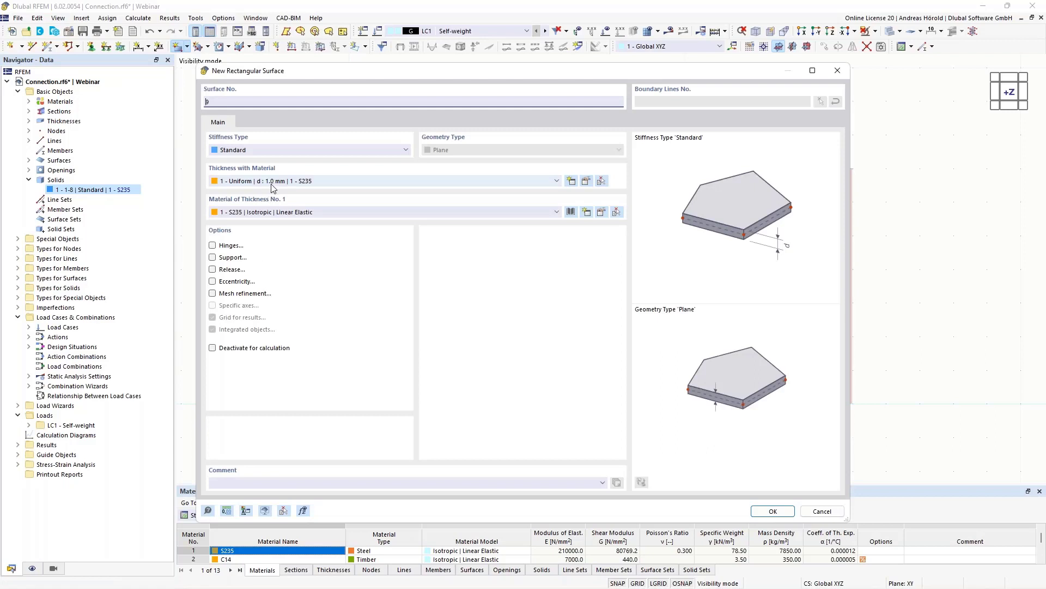
{"action": "left_click", "coordinate": [773, 511]}
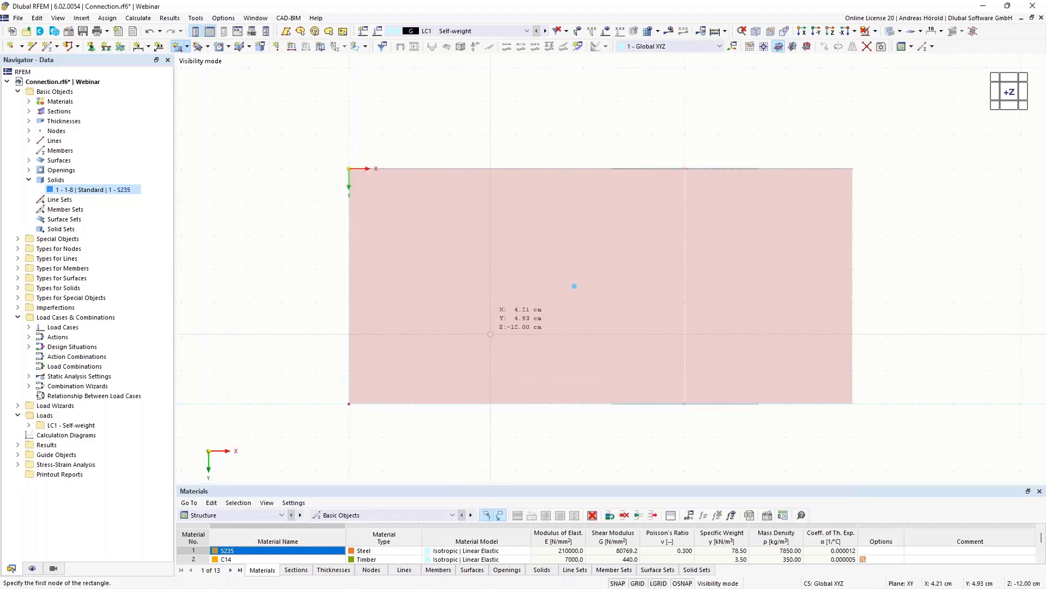
{"action": "left_click", "coordinate": [483, 336]}
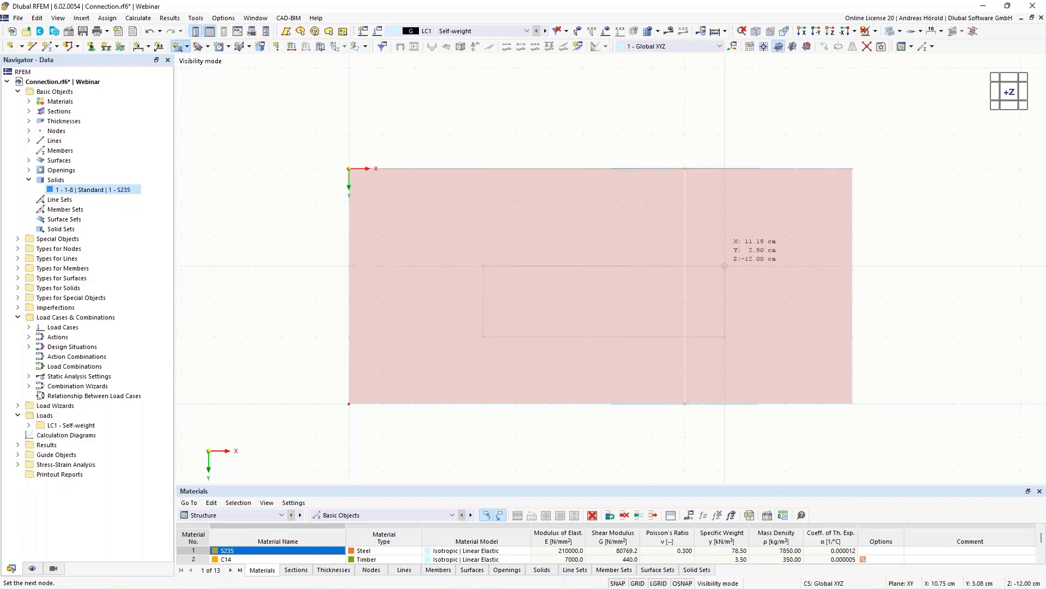
{"action": "left_click", "coordinate": [920, 235]}
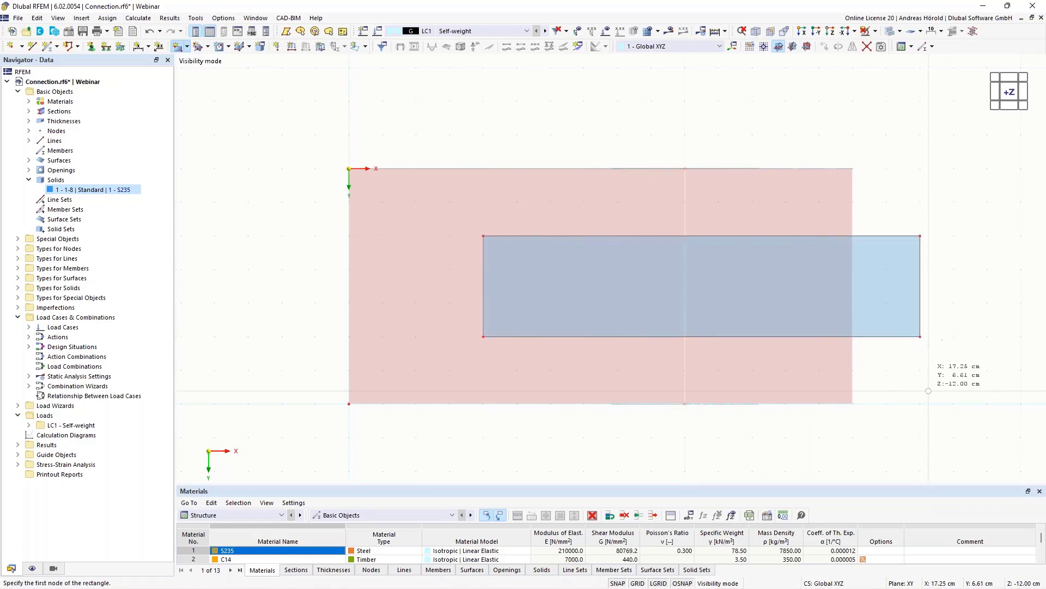
{"action": "mouse_move", "coordinate": [933, 385]}
{"action": "middle_mouse_down", "text": "ctrl"}
{"action": "mouse_move", "coordinate": [895, 359]}
{"action": "mouse_move", "coordinate": [850, 285]}
{"action": "mouse_move", "coordinate": [876, 231]}
{"action": "mouse_move", "coordinate": [934, 365]}
{"action": "middle_mouse_up", "text": "ctrl"}
{"action": "key", "text": "Escape"}
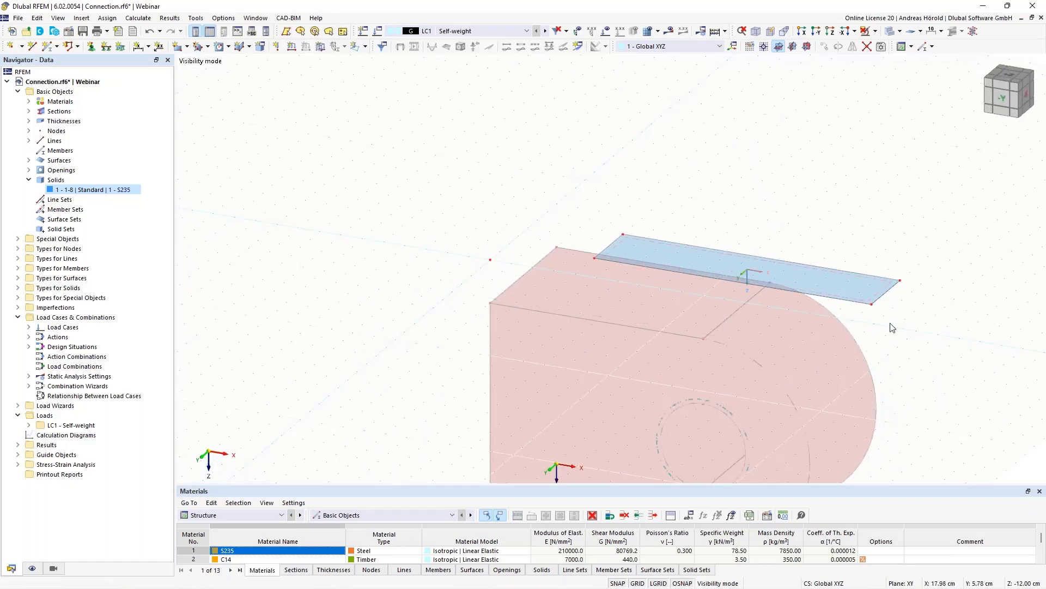
Extrude the new rectangular surface into a solid with a height of 20 cm and material 2 - C14.
{"action": "middle_click_drag", "start_coordinate": [887, 323], "coordinate": [808, 156]}
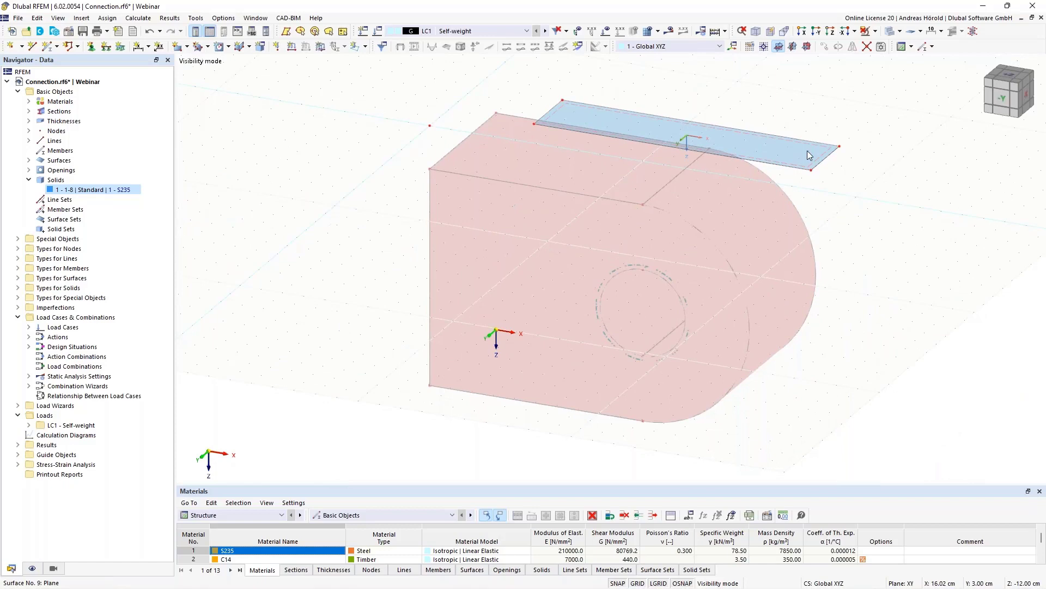
{"action": "right_click", "coordinate": [809, 156]}
{"action": "mouse_move", "coordinate": [874, 311]}
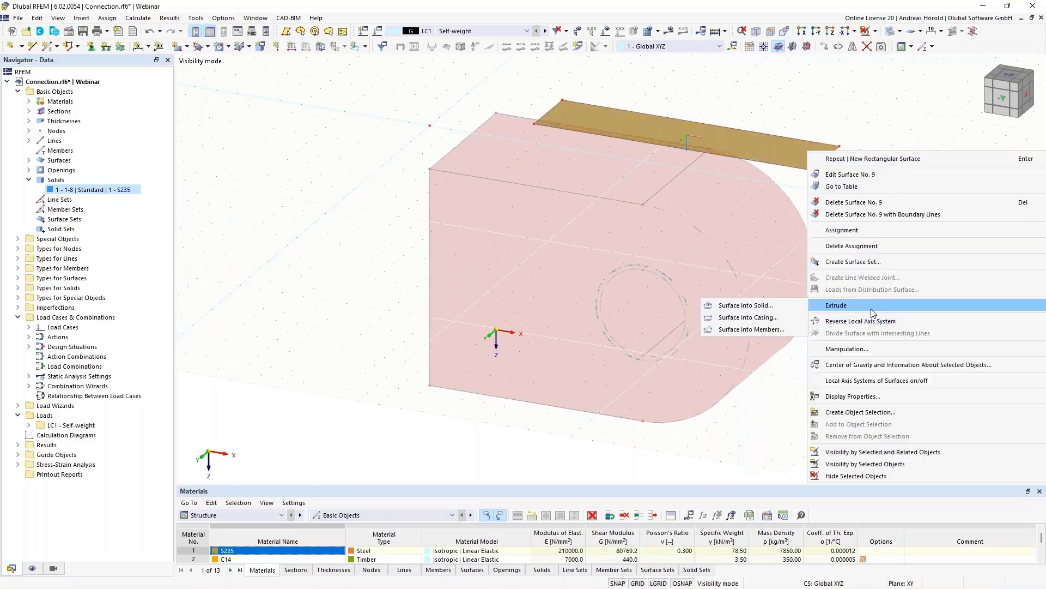
{"action": "left_click", "coordinate": [746, 307]}
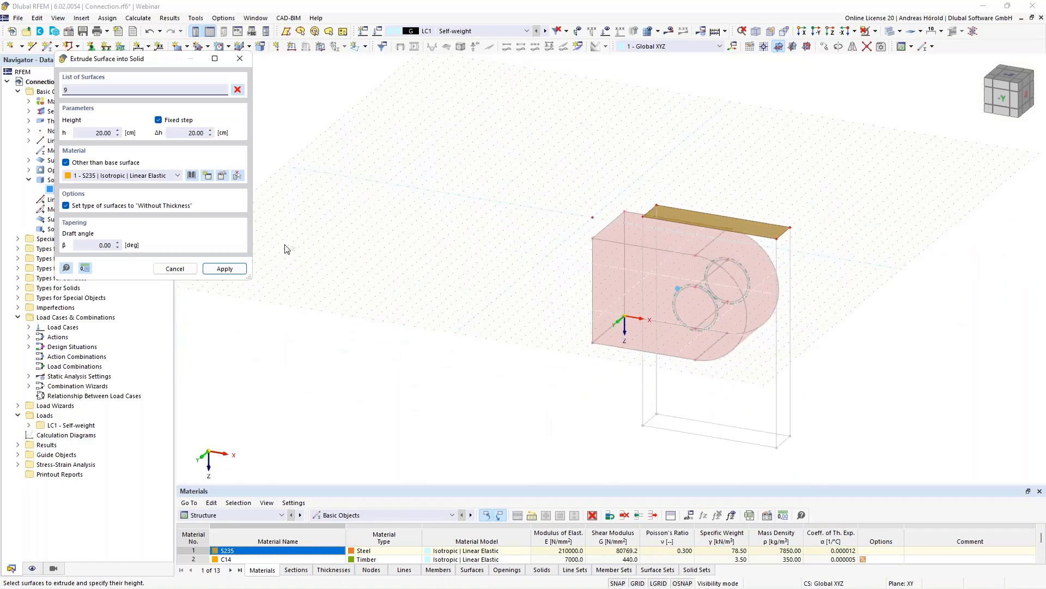
{"action": "left_click", "coordinate": [89, 133]}
{"action": "type", "text": "-"}
{"action": "key", "text": "Tab"}
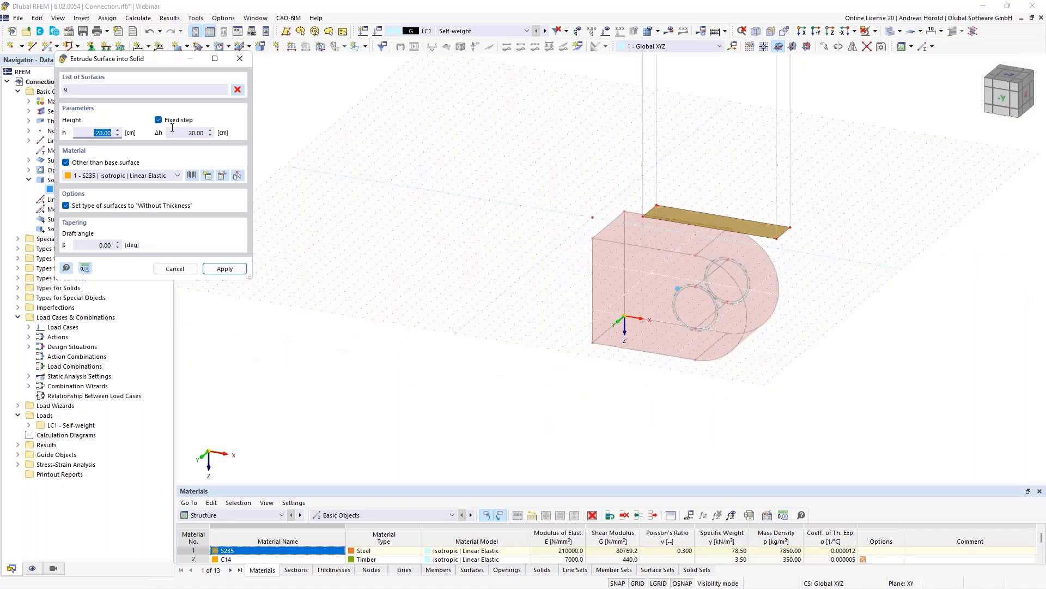
{"action": "type", "text": "20"}
{"action": "left_click", "coordinate": [100, 178]}
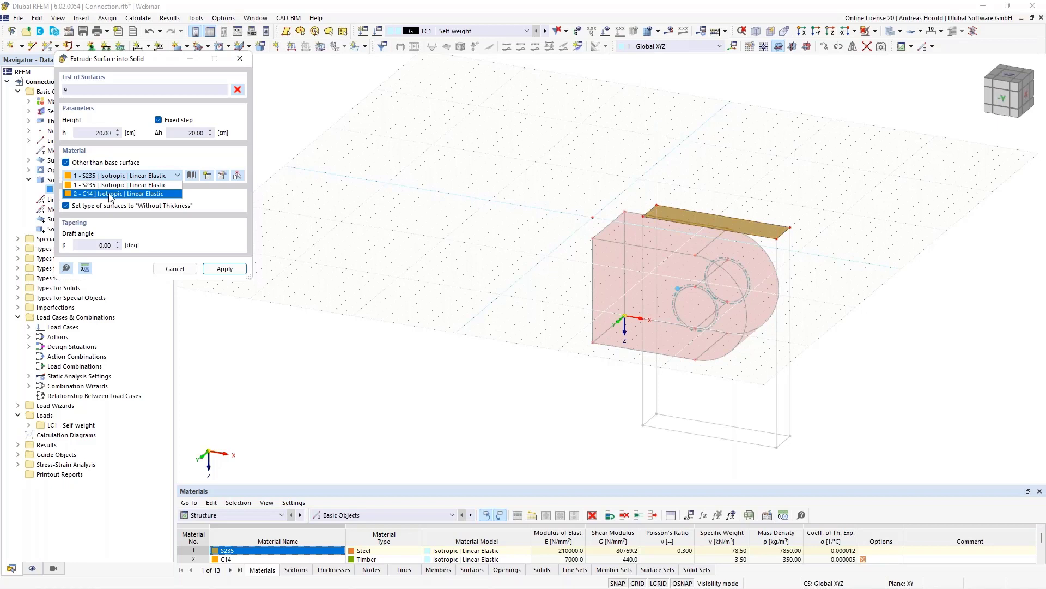
{"action": "left_click", "coordinate": [111, 194]}
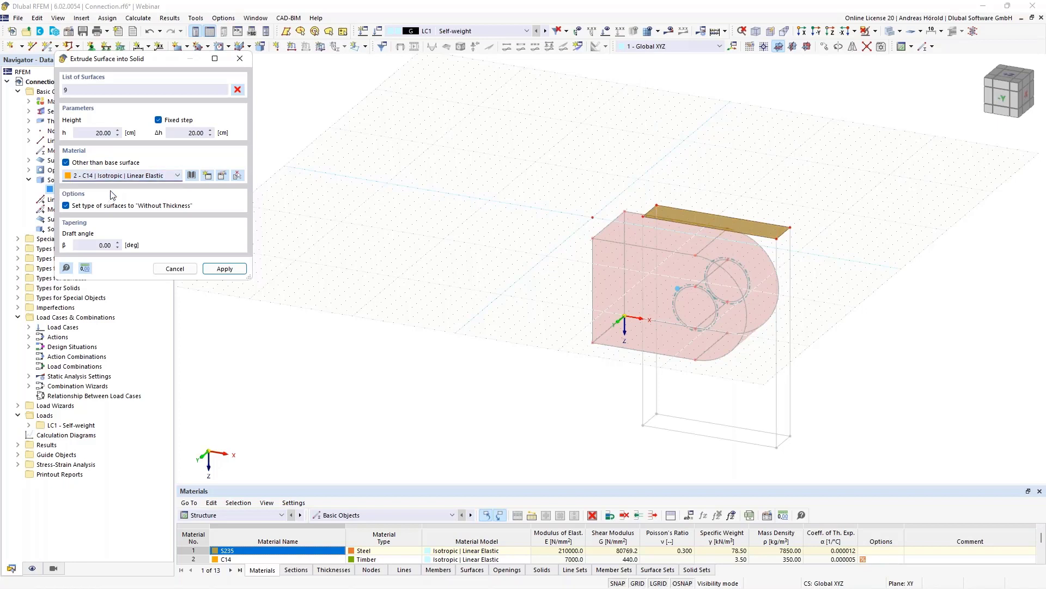
{"action": "left_click", "coordinate": [224, 269]}
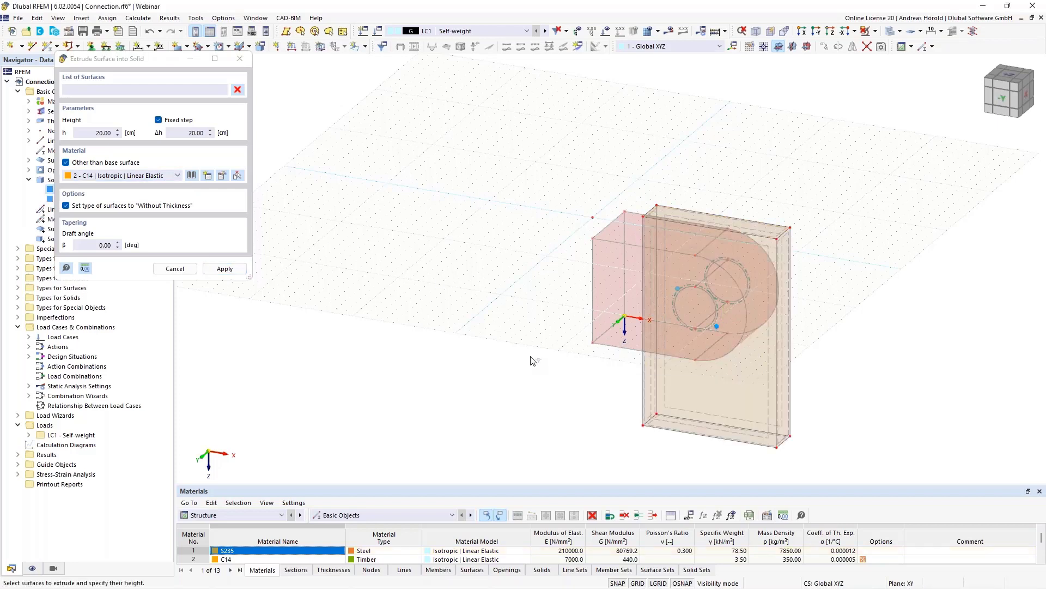
{"action": "key", "text": "Escape"}
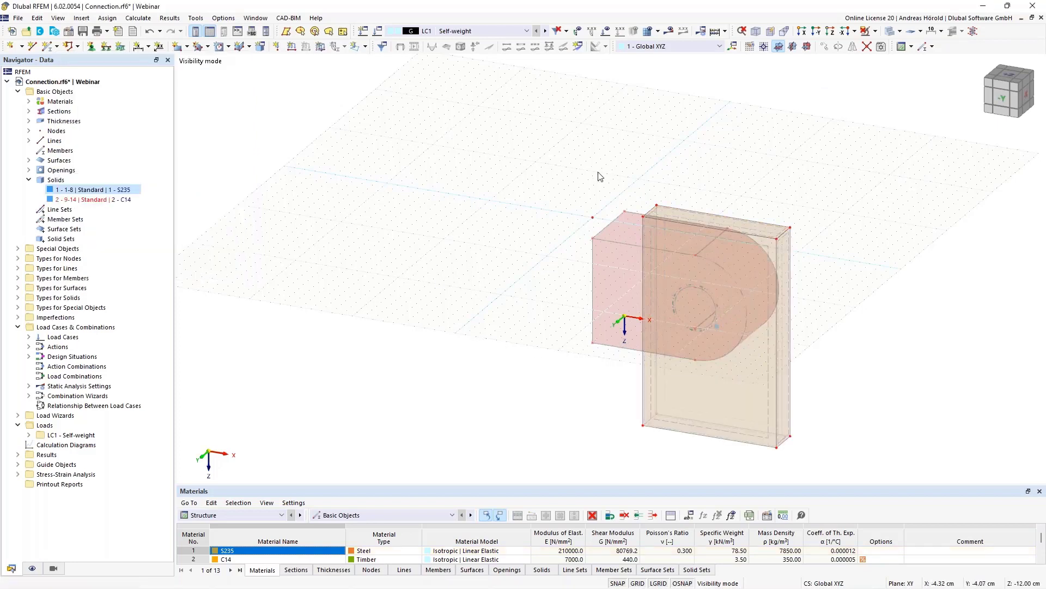
Cancel the visibility mode to bring back the hidden solid.
{"action": "scroll", "coordinate": [611, 211], "scroll_direction": "up", "scroll_amount": 2}
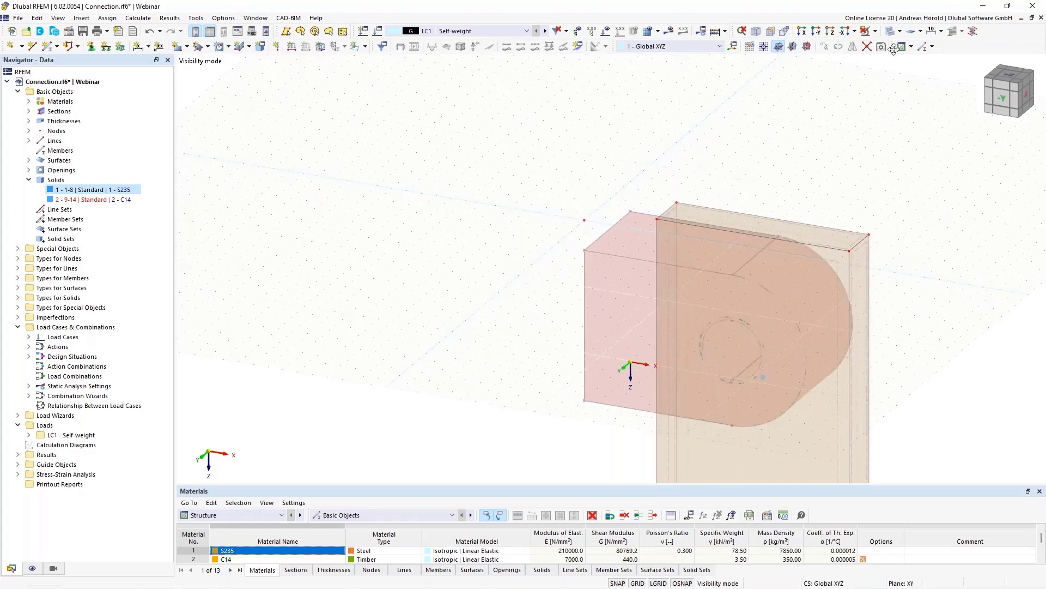
{"action": "left_click", "coordinate": [855, 229]}
{"action": "left_click", "coordinate": [875, 32]}
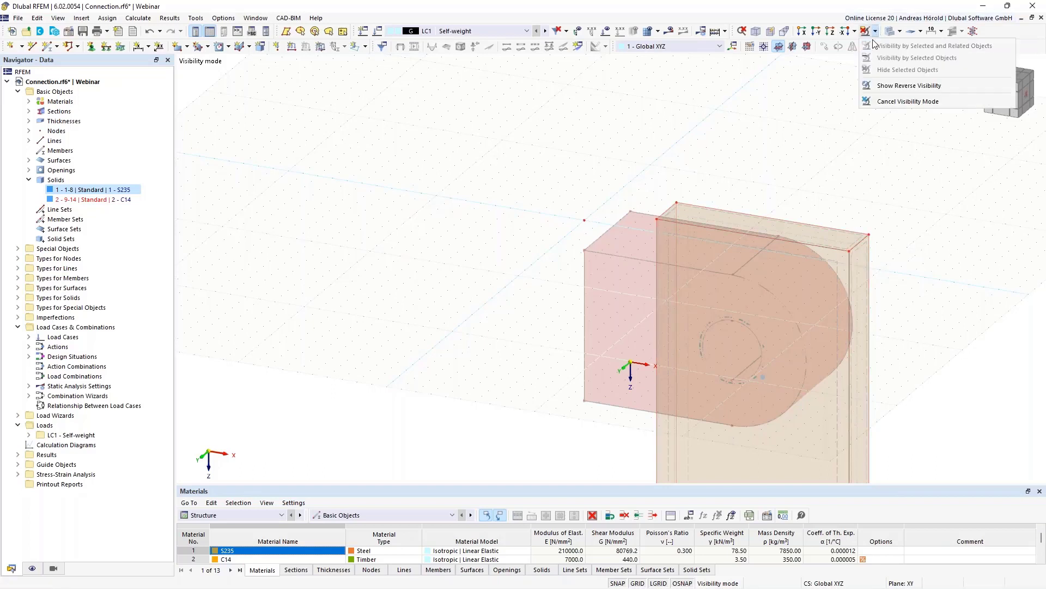
{"action": "left_click", "coordinate": [889, 101]}
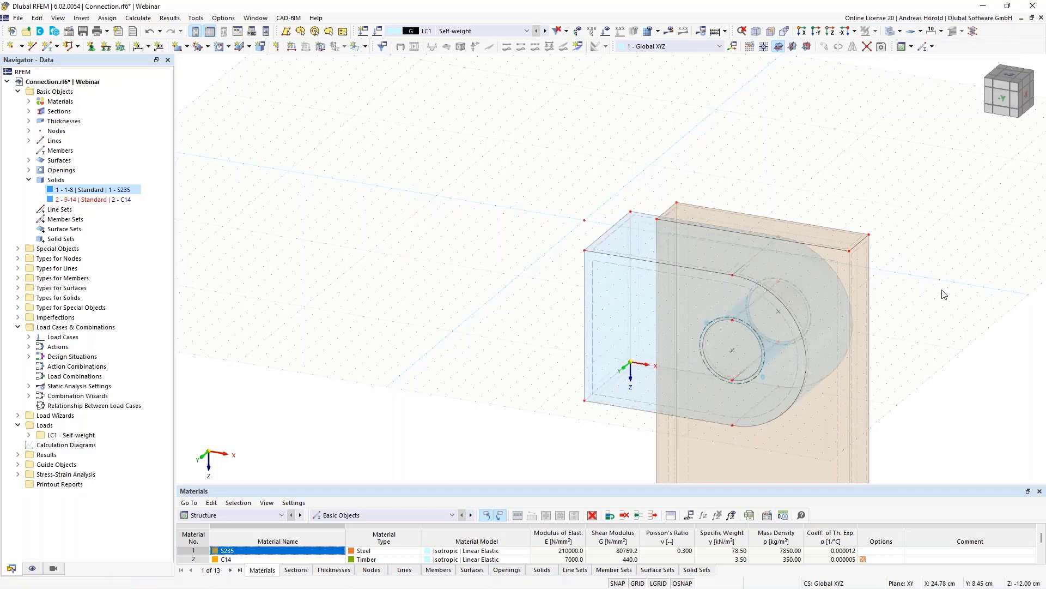
Switch the model display to Solid Model.
{"action": "left_click", "coordinate": [900, 31]}
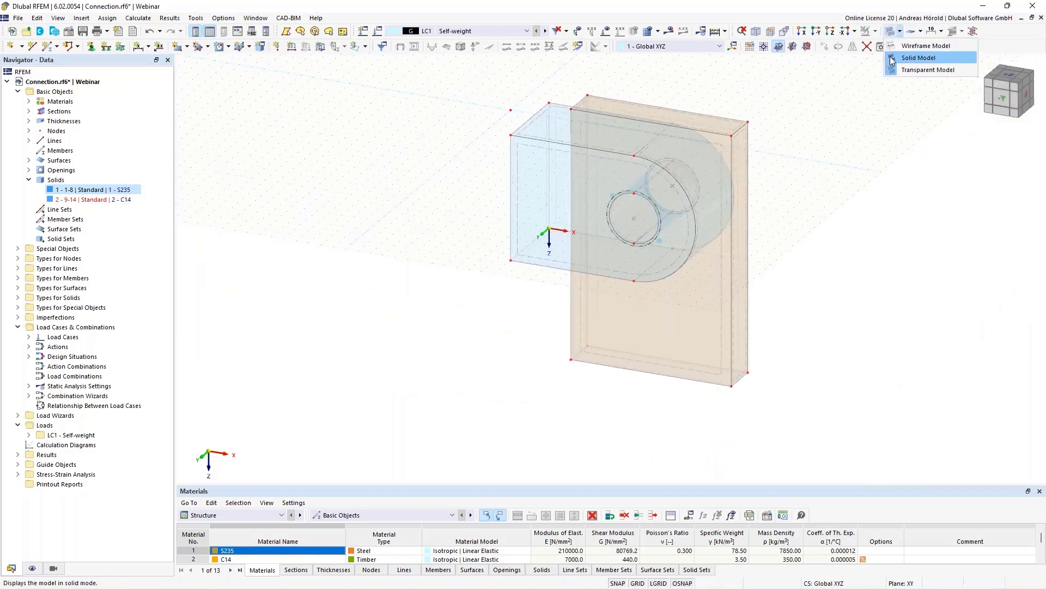
{"action": "left_click", "coordinate": [891, 60]}
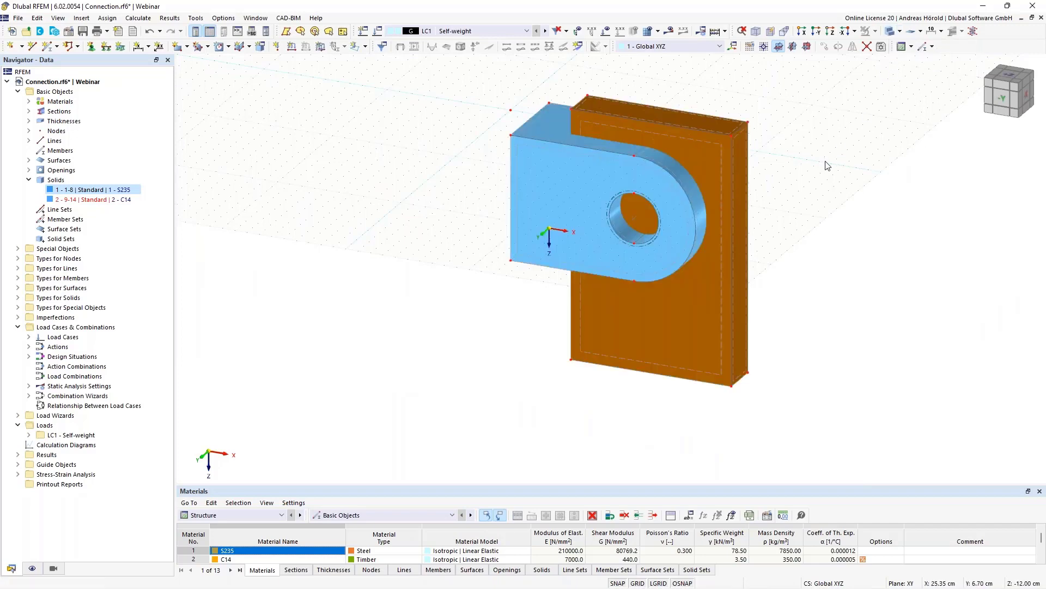
{"action": "middle_click_drag", "start_coordinate": [825, 164], "coordinate": [871, 214]}
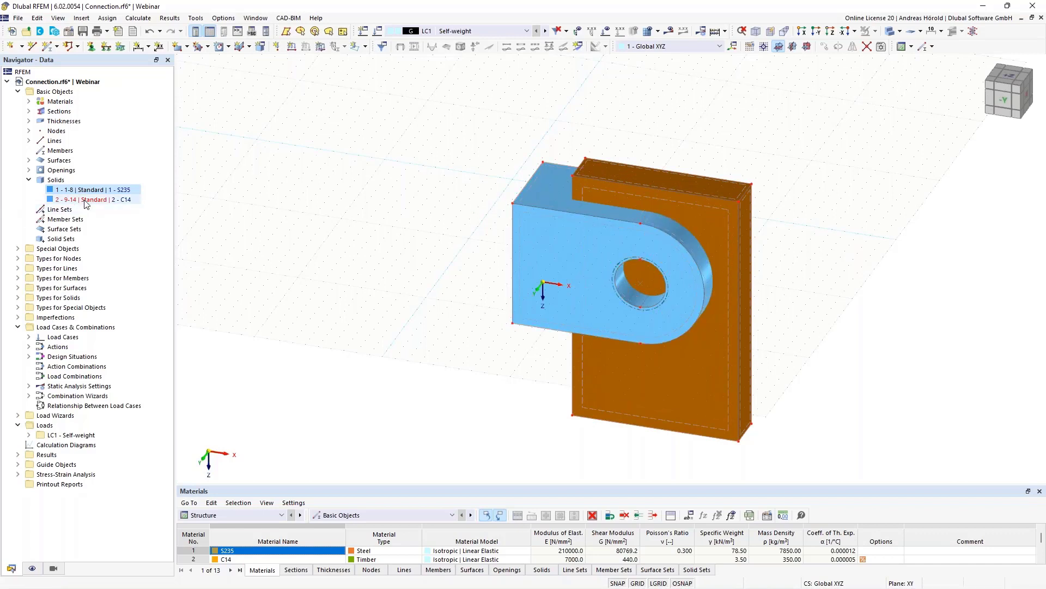
Change the solid type of the extruded C14 solid to Hole and accept regenerating the affected solids.
{"action": "left_click", "coordinate": [86, 199]}
{"action": "right_click", "coordinate": [85, 204]}
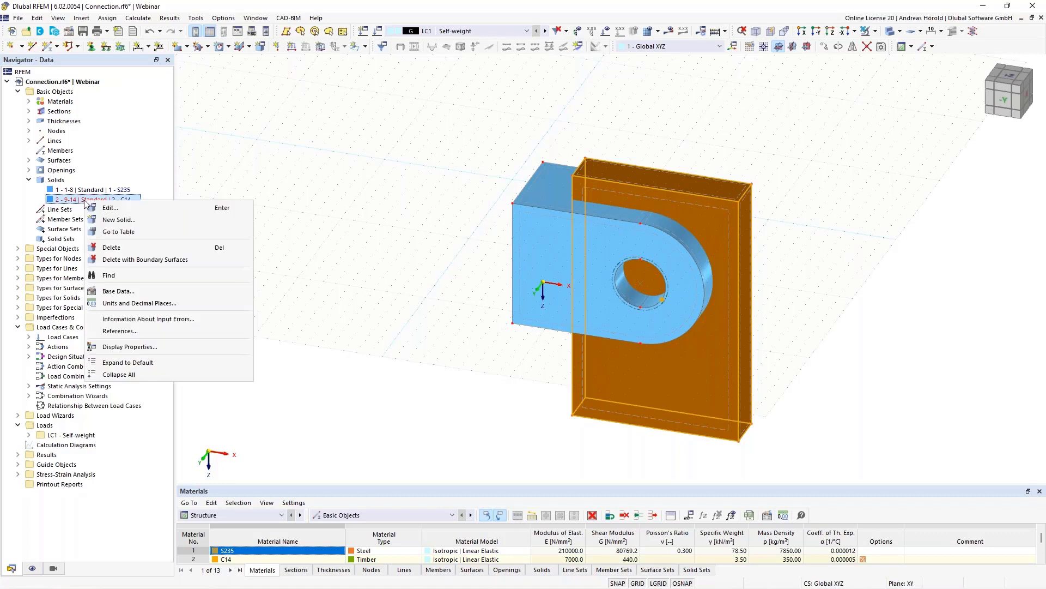
{"action": "left_click", "coordinate": [128, 206]}
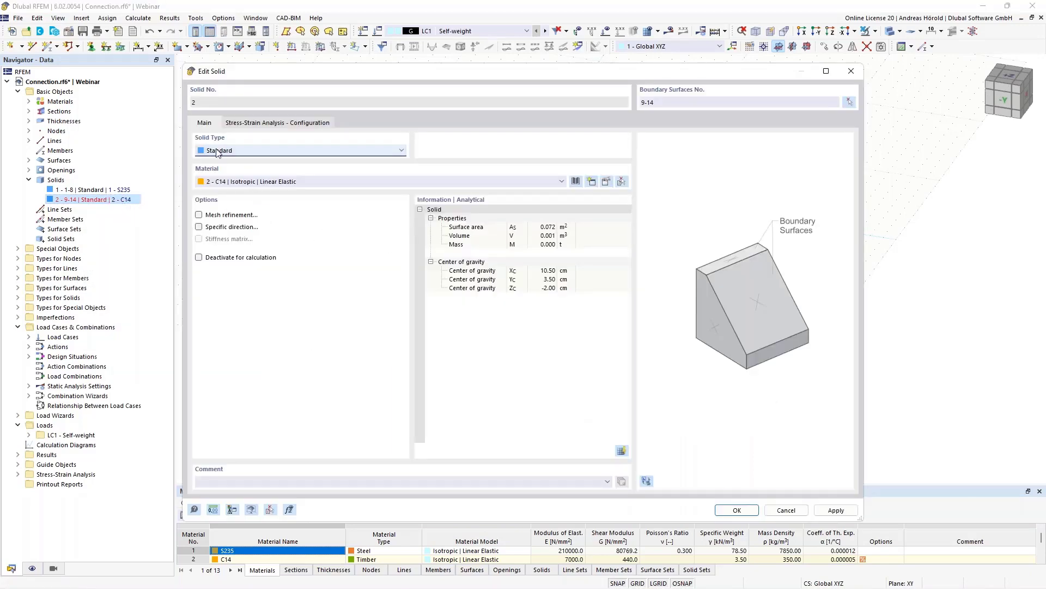
{"action": "left_click", "coordinate": [263, 150]}
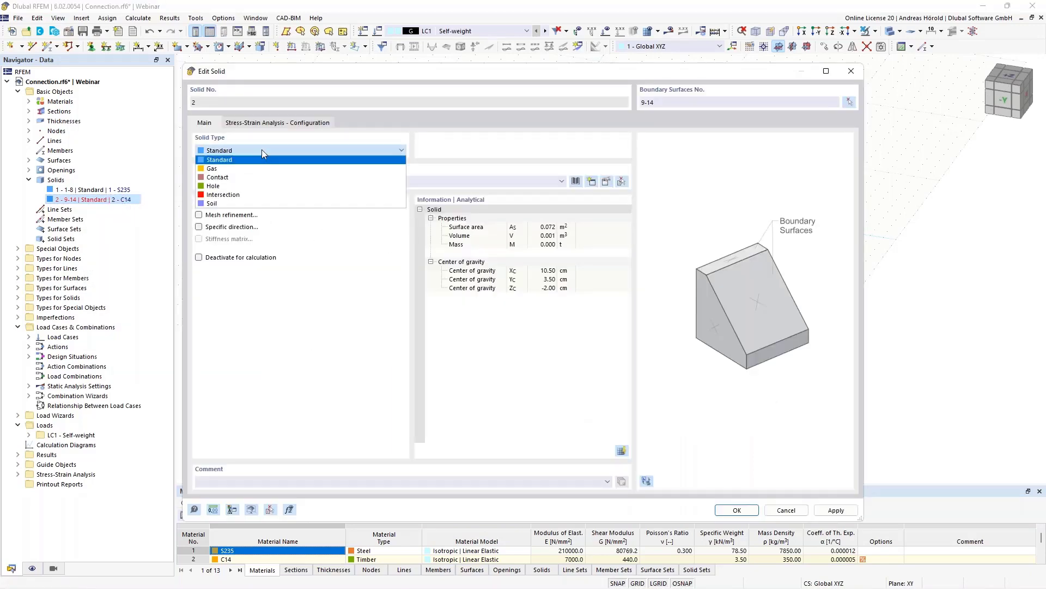
{"action": "left_click", "coordinate": [273, 186]}
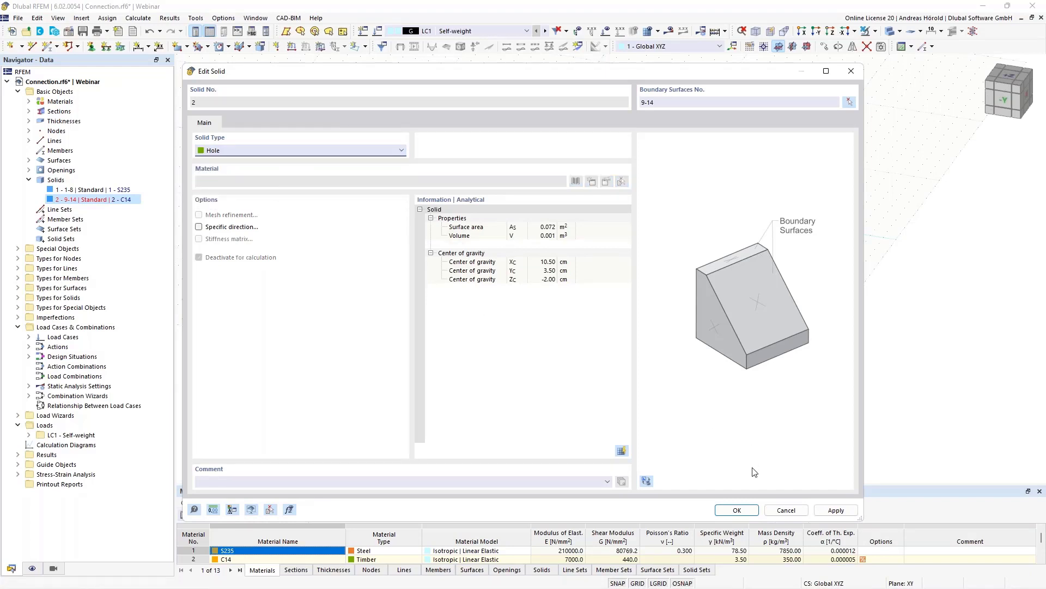
{"action": "left_click", "coordinate": [743, 508]}
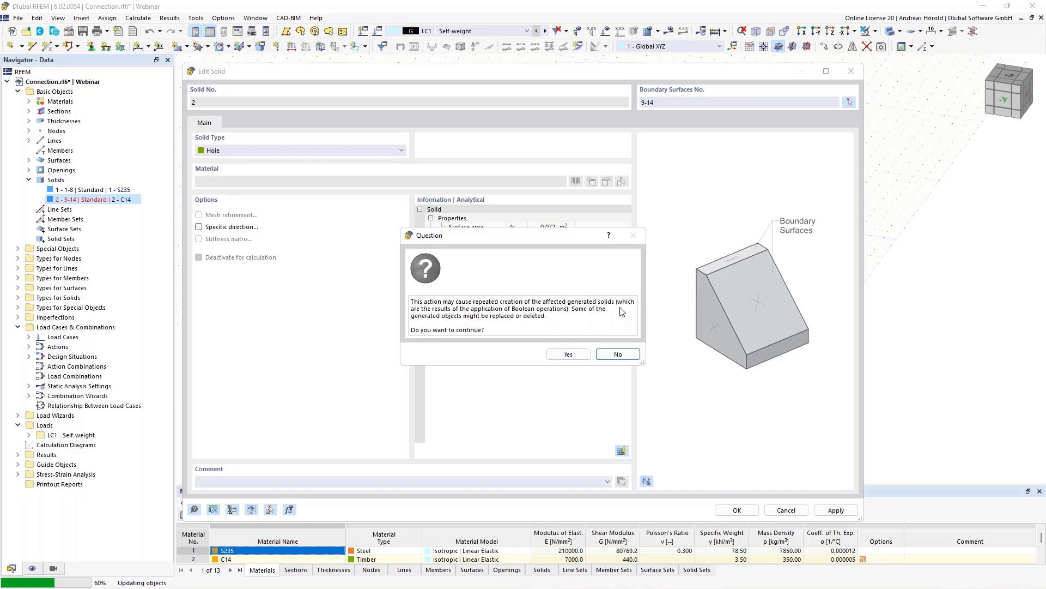
{"action": "left_click", "coordinate": [566, 354]}
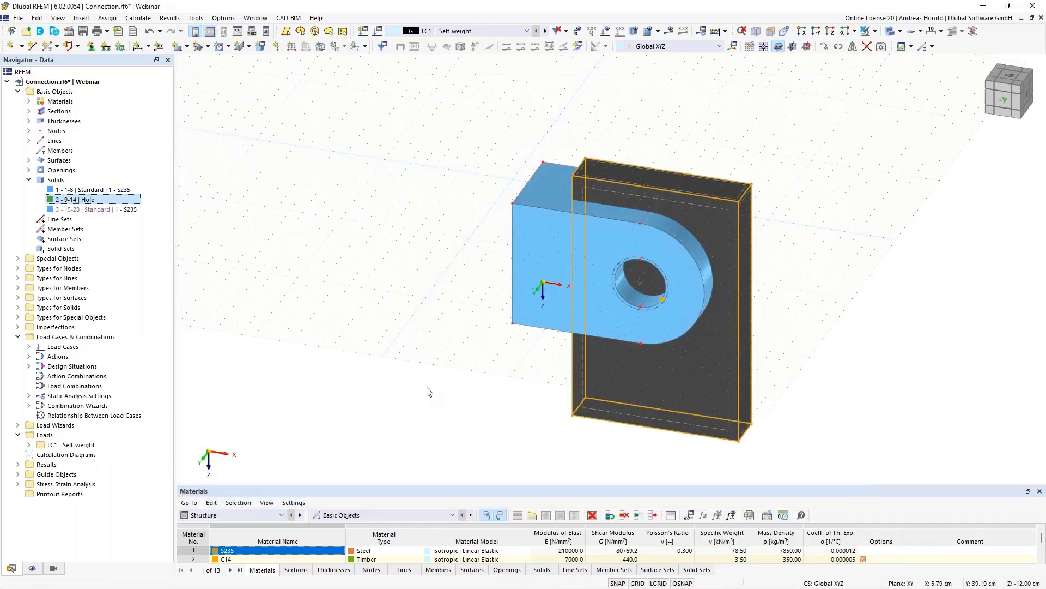
Highlight the generated solid 3 and the original solid 1 in the model to compare their shapes.
{"action": "left_click", "coordinate": [98, 209]}
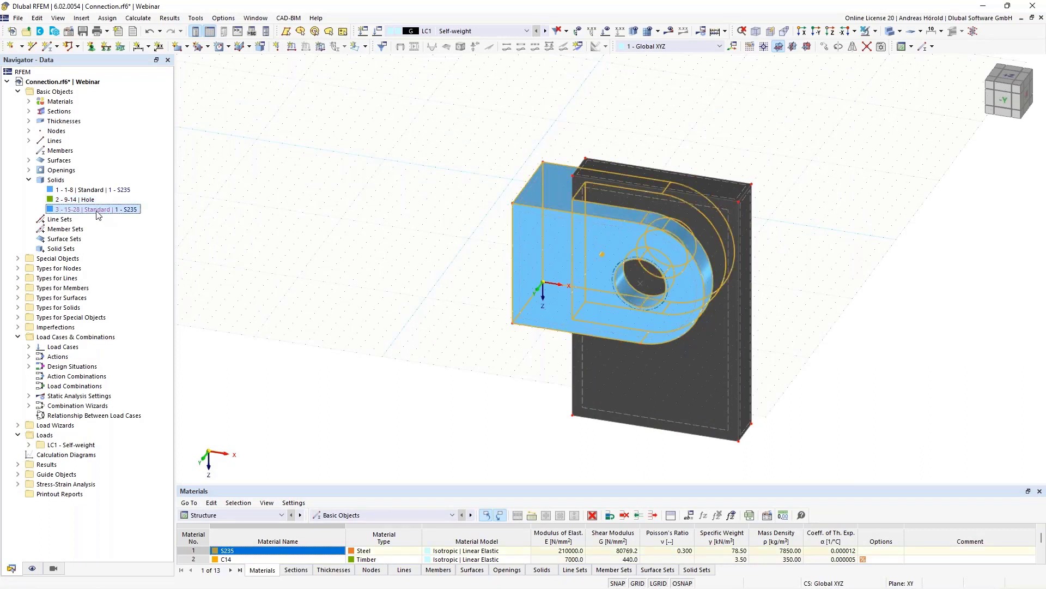
{"action": "left_click", "coordinate": [88, 189]}
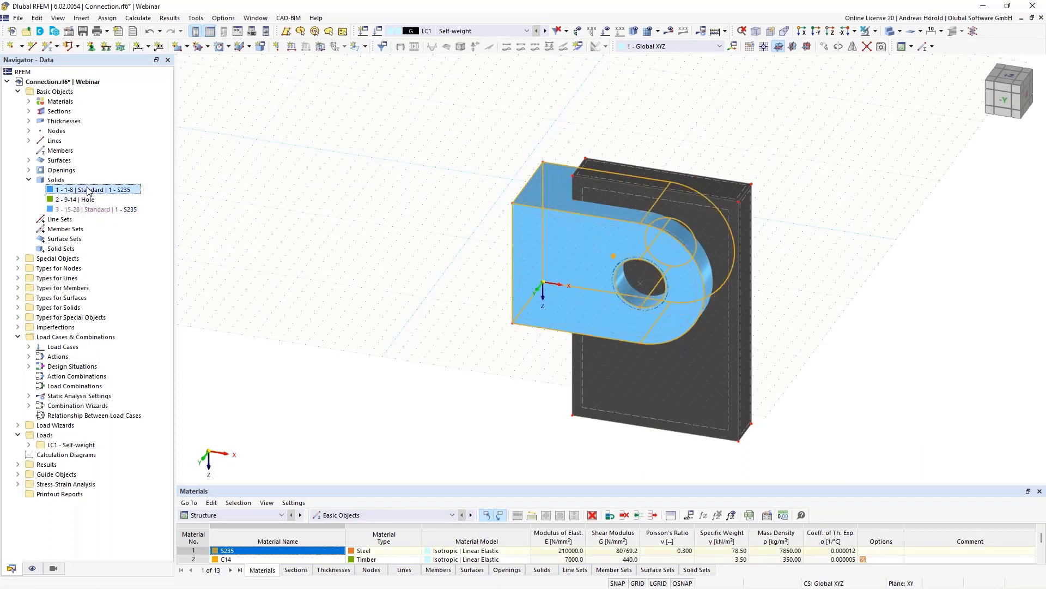
Highlight the Hole solid, the original solid and the generated solid in the model to compare them.
{"action": "left_click", "coordinate": [88, 201]}
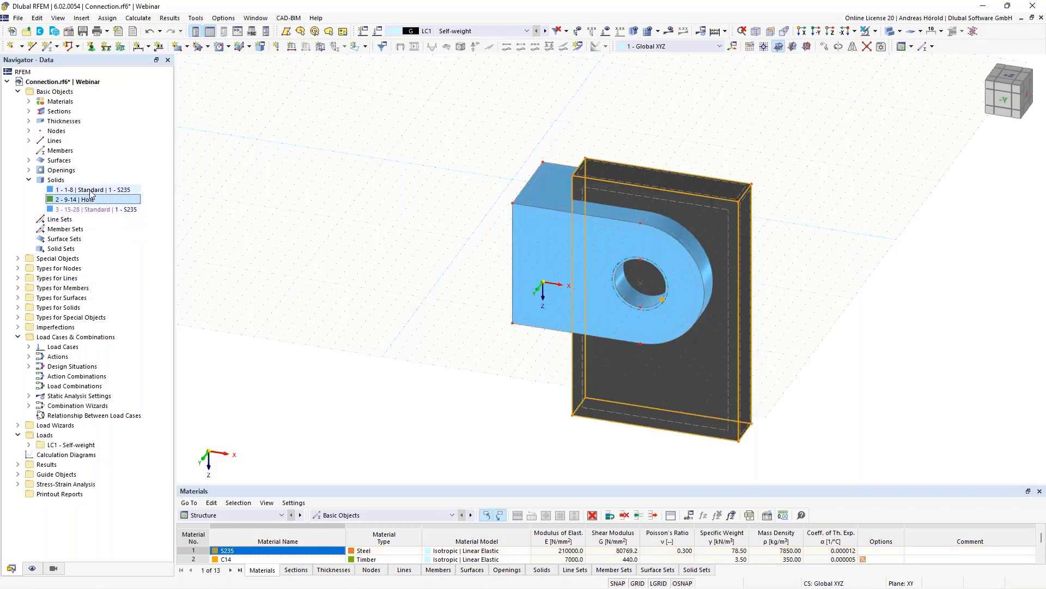
{"action": "left_click", "coordinate": [91, 190]}
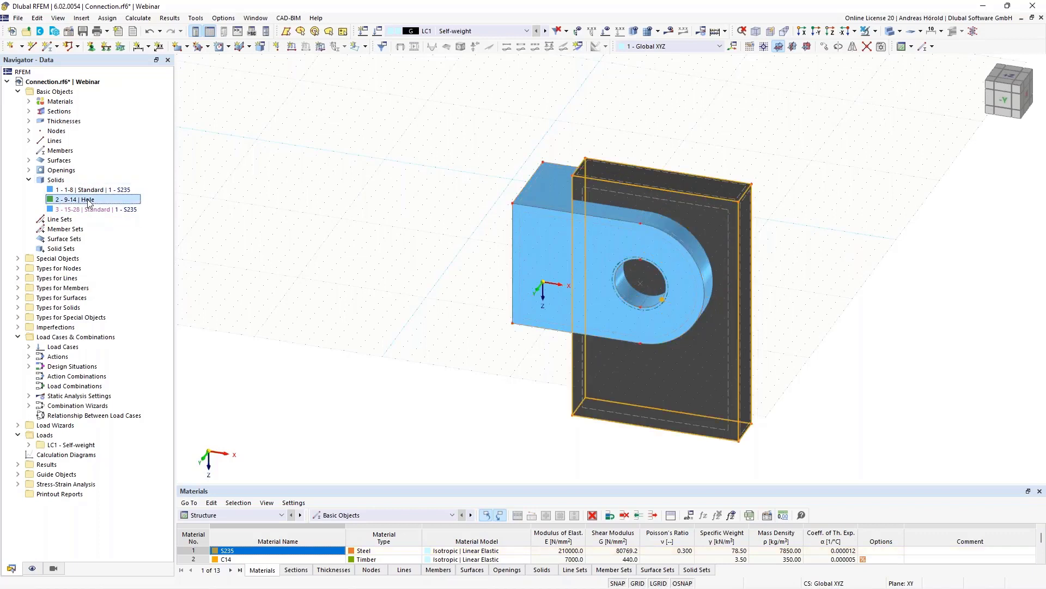
{"action": "left_click", "coordinate": [98, 212]}
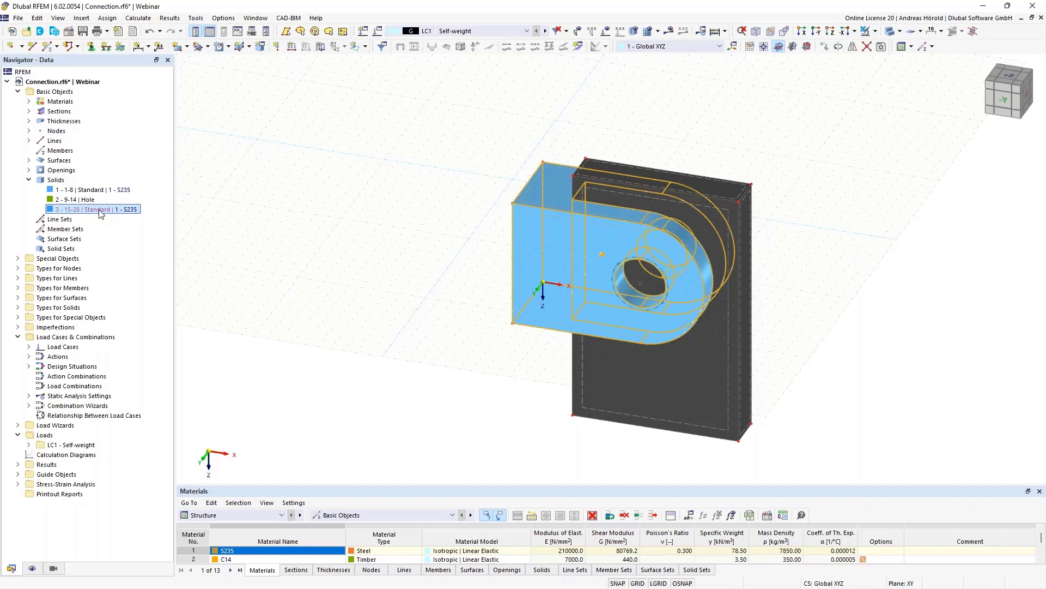
Edit generated solid 3 to detach it from its parent solids and make it an independent Standard solid.
{"action": "right_click", "coordinate": [100, 214]}
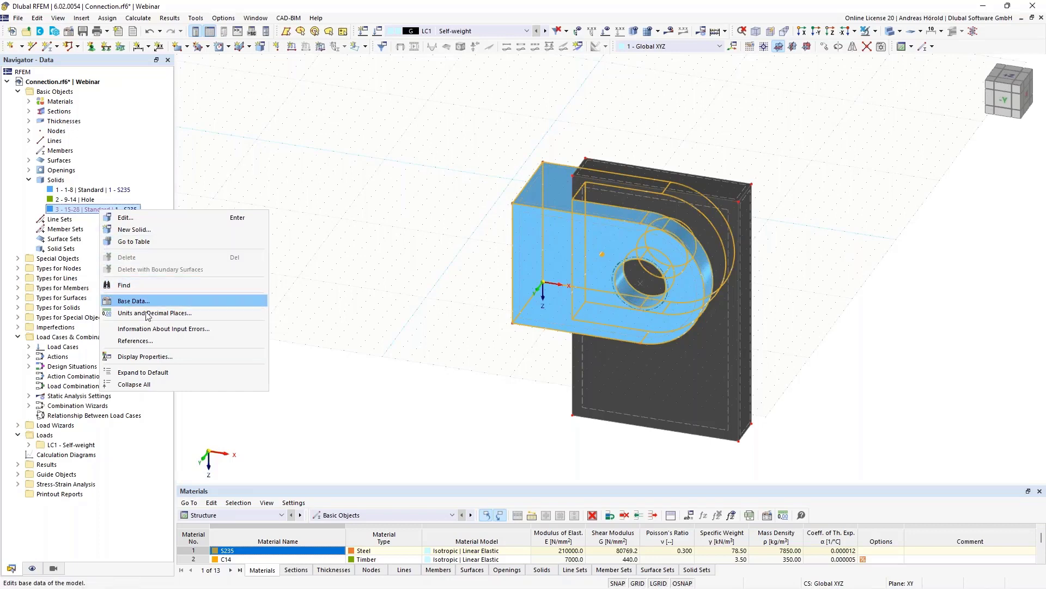
{"action": "left_click", "coordinate": [149, 217]}
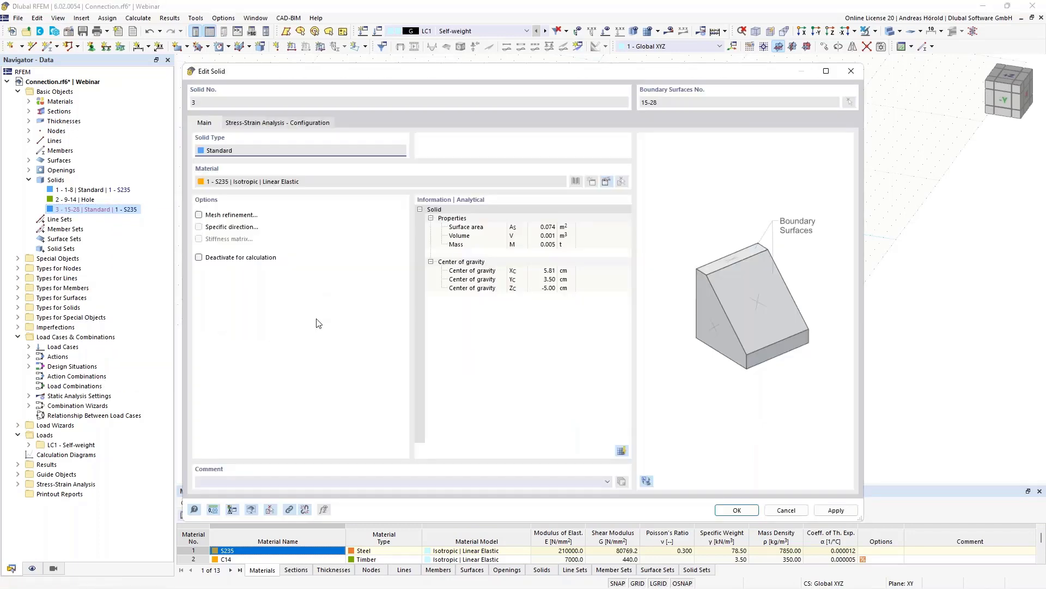
{"action": "left_click", "coordinate": [305, 509]}
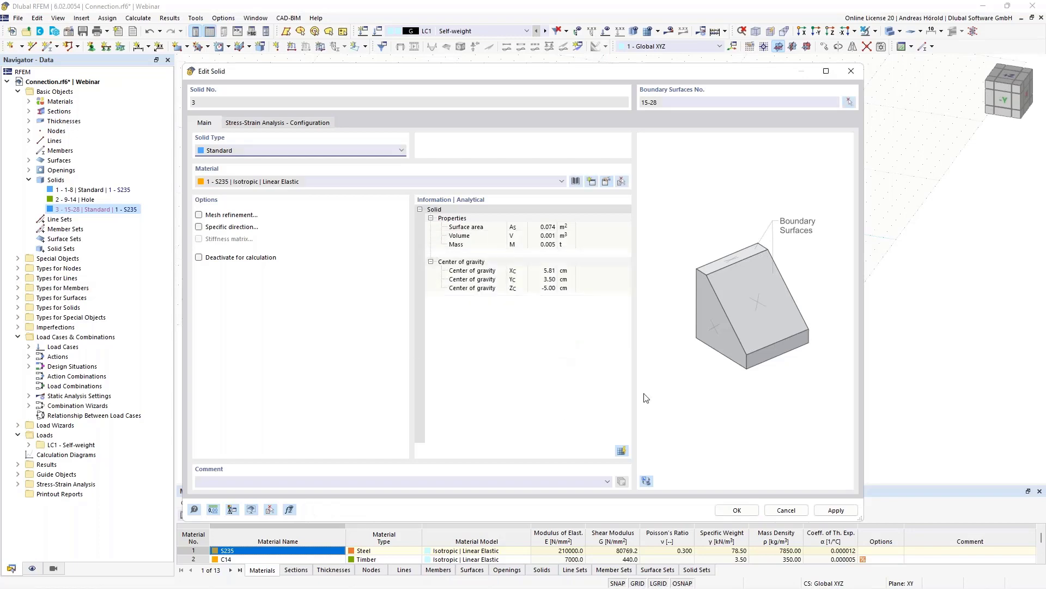
{"action": "left_click", "coordinate": [733, 509]}
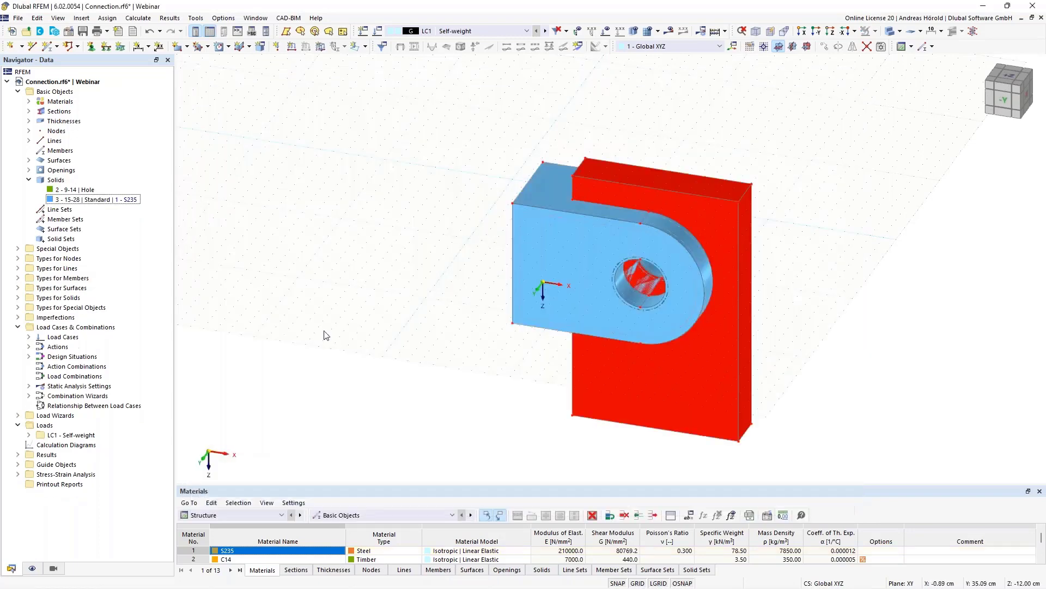
Delete the leftover Hole solid 2 together with its boundary surfaces.
{"action": "left_click", "coordinate": [87, 191]}
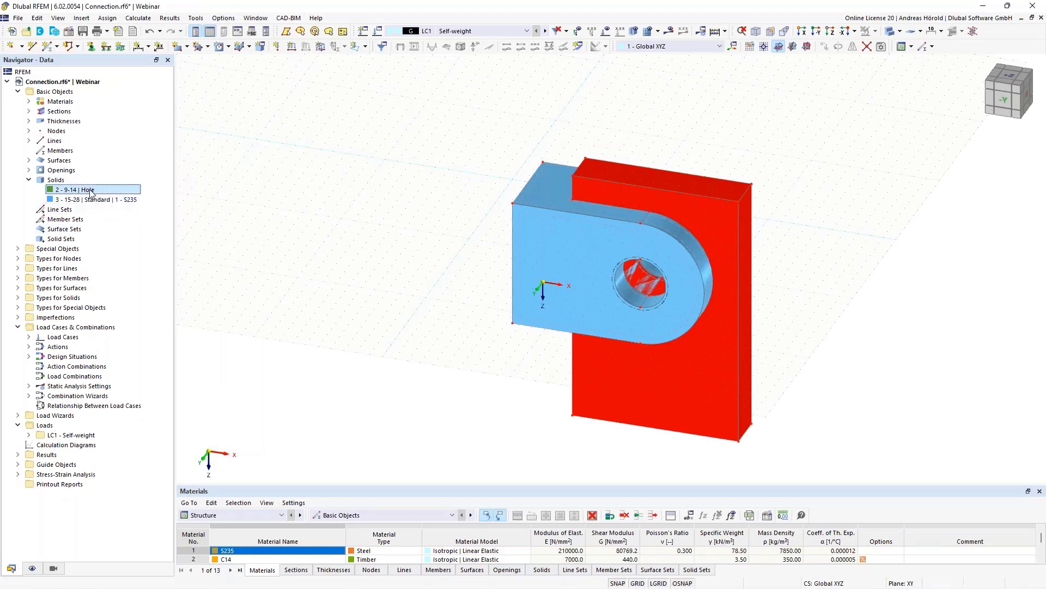
{"action": "right_click", "coordinate": [90, 192]}
{"action": "left_click", "coordinate": [123, 197]}
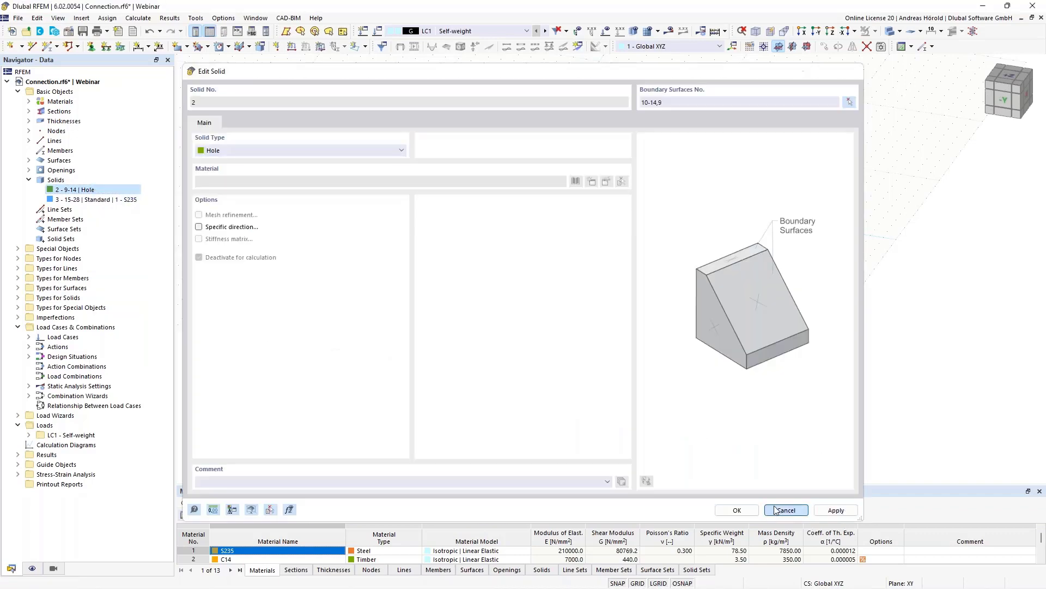
{"action": "left_click", "coordinate": [778, 511]}
{"action": "right_click", "coordinate": [119, 192]}
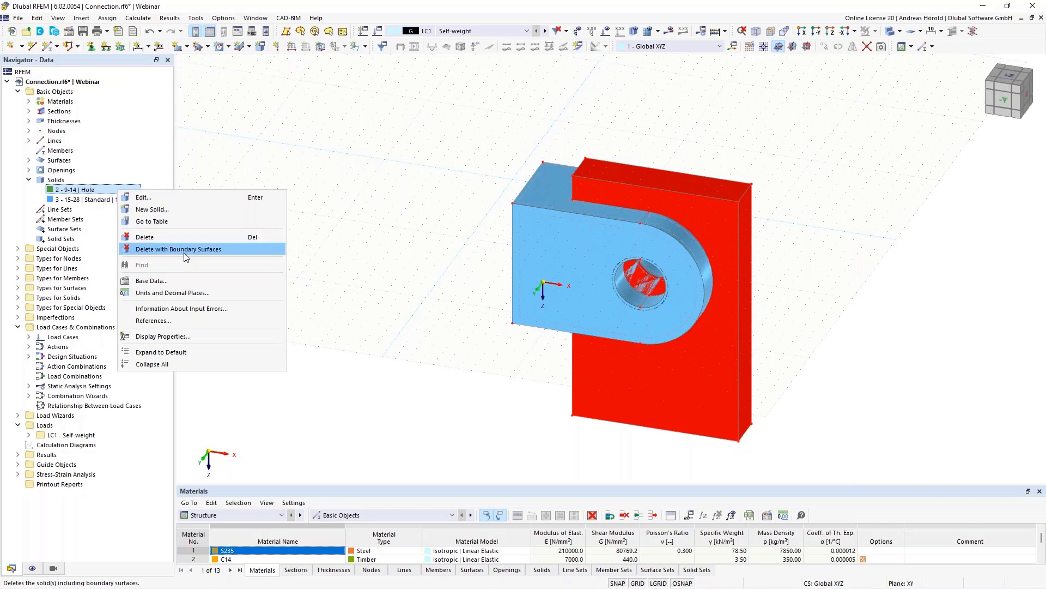
{"action": "left_click", "coordinate": [212, 250]}
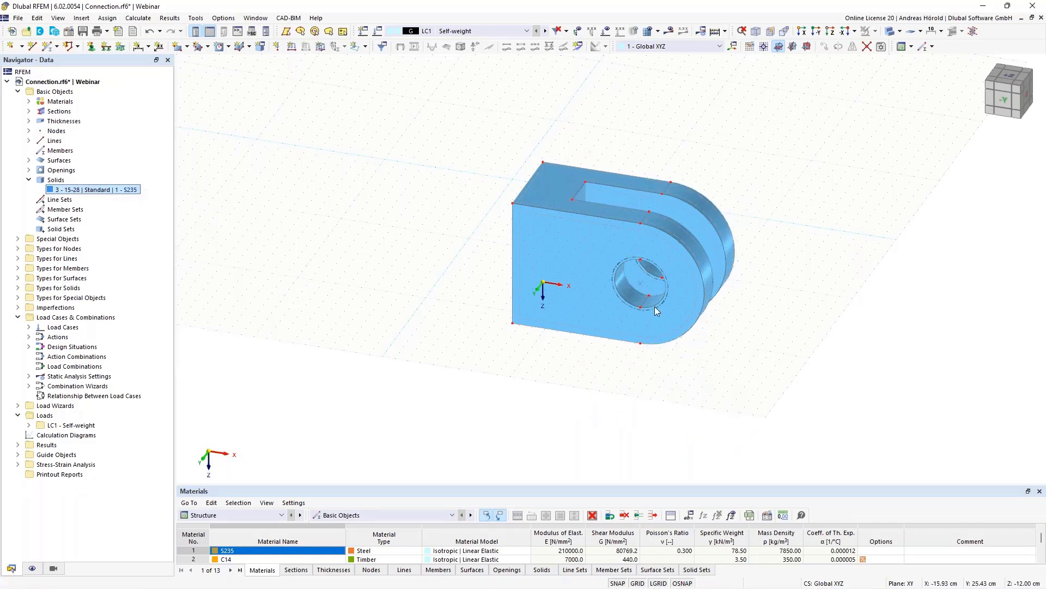
{"action": "middle_click_drag", "start_coordinate": [641, 224], "coordinate": [883, 269], "text": "ctrl"}
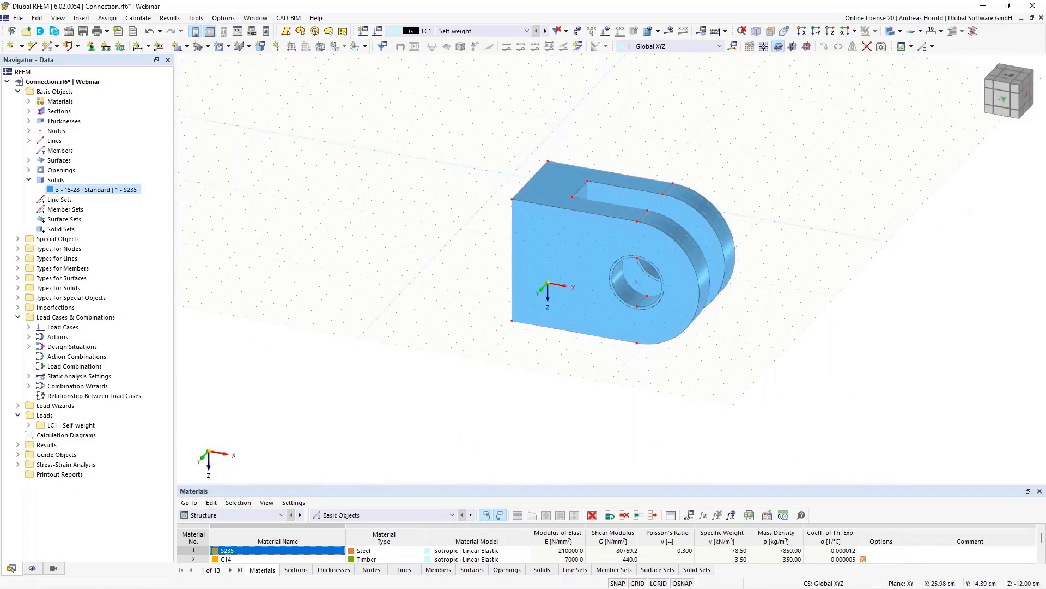
{"action": "scroll", "coordinate": [799, 269], "scroll_direction": "up", "scroll_amount": 5}
{"action": "scroll", "coordinate": [823, 306], "scroll_direction": "up", "scroll_amount": 2}
{"action": "scroll", "coordinate": [888, 310], "scroll_direction": "down", "scroll_amount": 2}
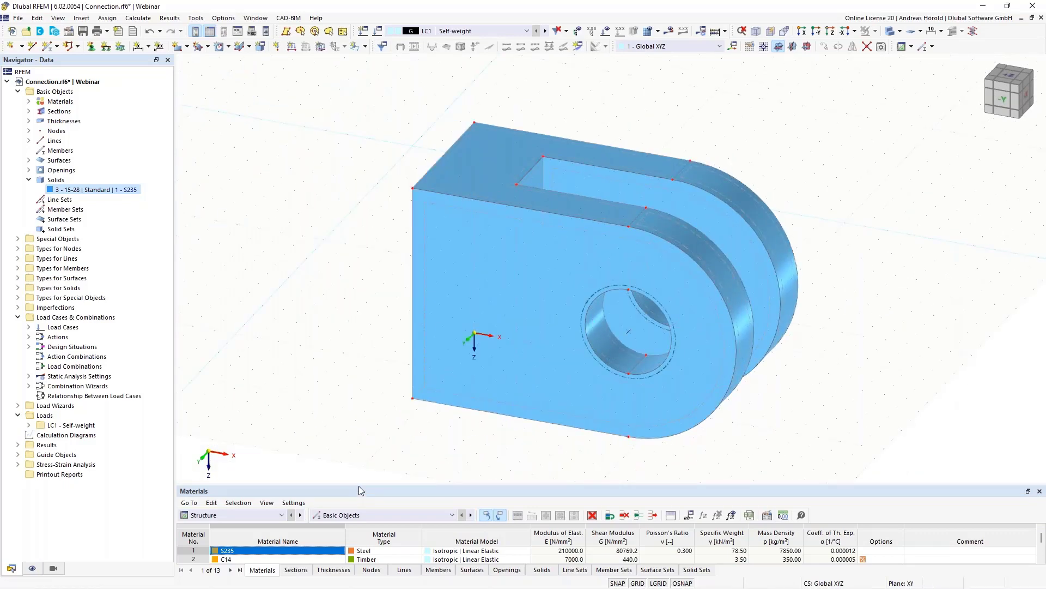
Renumber the remaining solid to 1 by deleting the two empty rows above it in the Solids table.
{"action": "left_click_drag", "start_coordinate": [358, 486], "coordinate": [362, 423]}
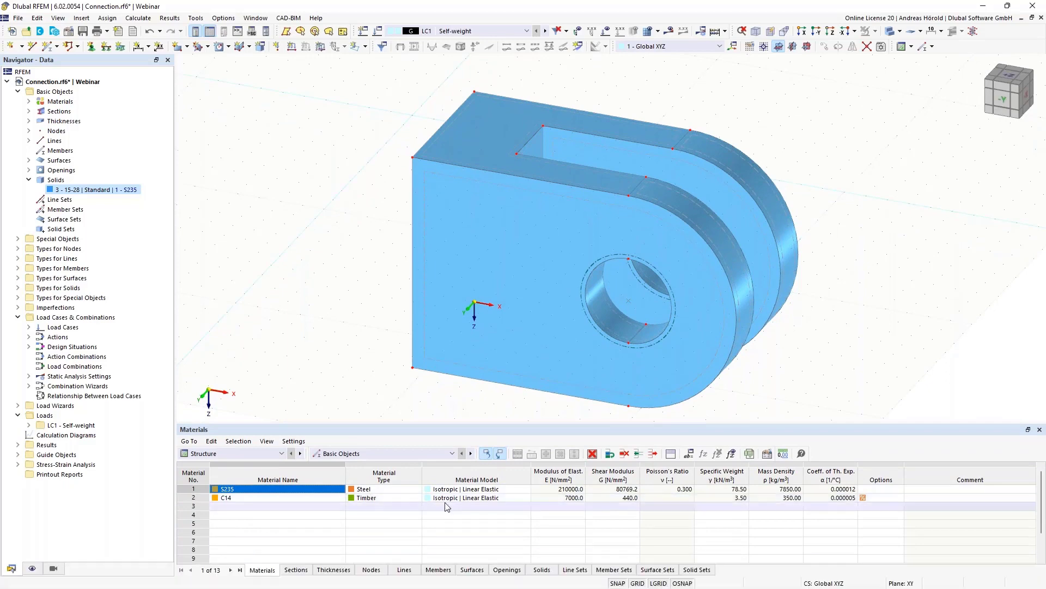
{"action": "left_click", "coordinate": [538, 571]}
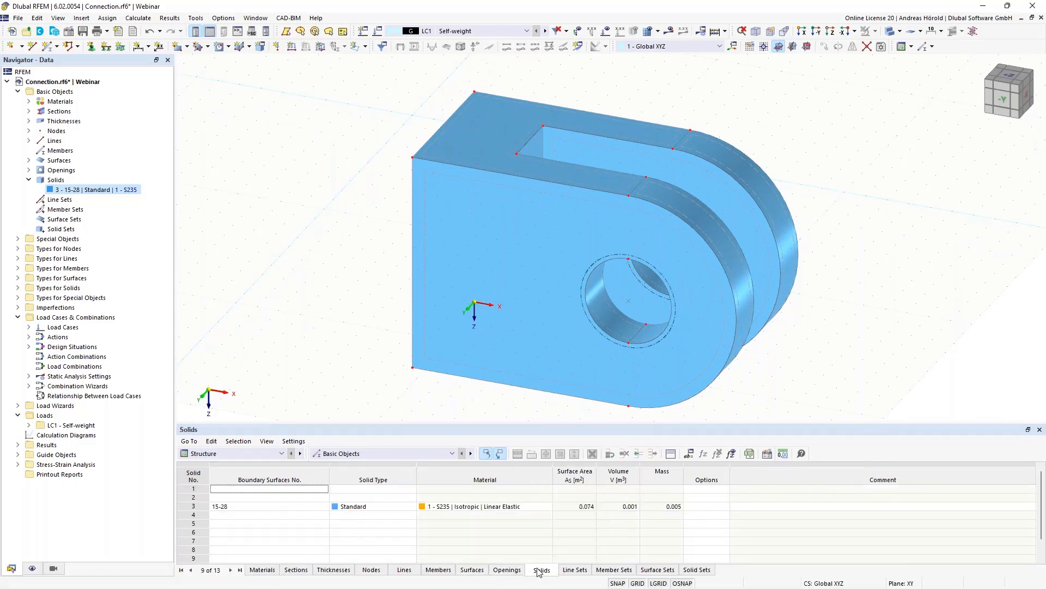
{"action": "left_click", "coordinate": [283, 490]}
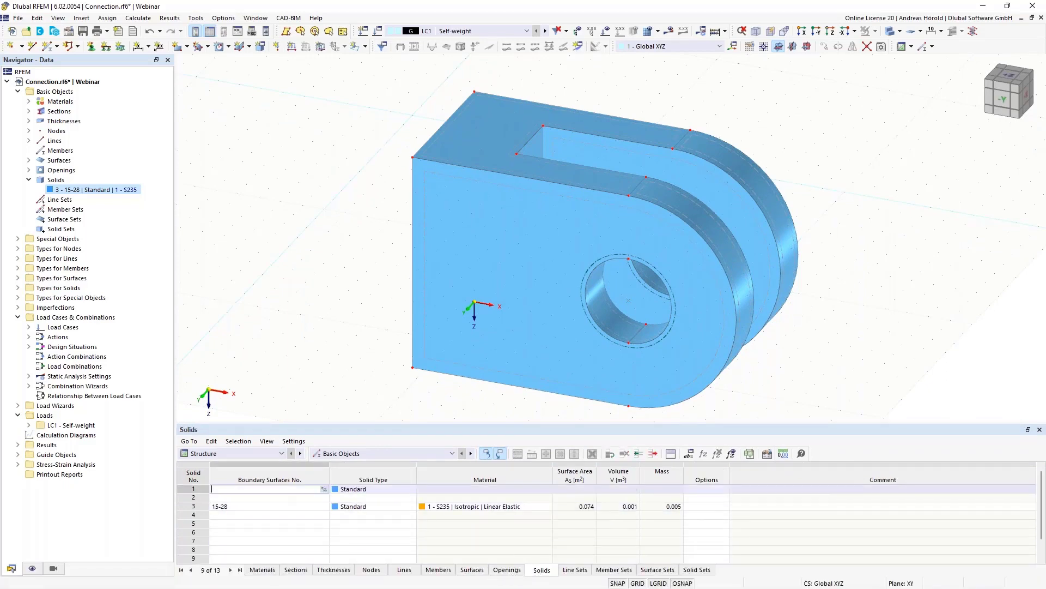
{"action": "right_click", "coordinate": [283, 489]}
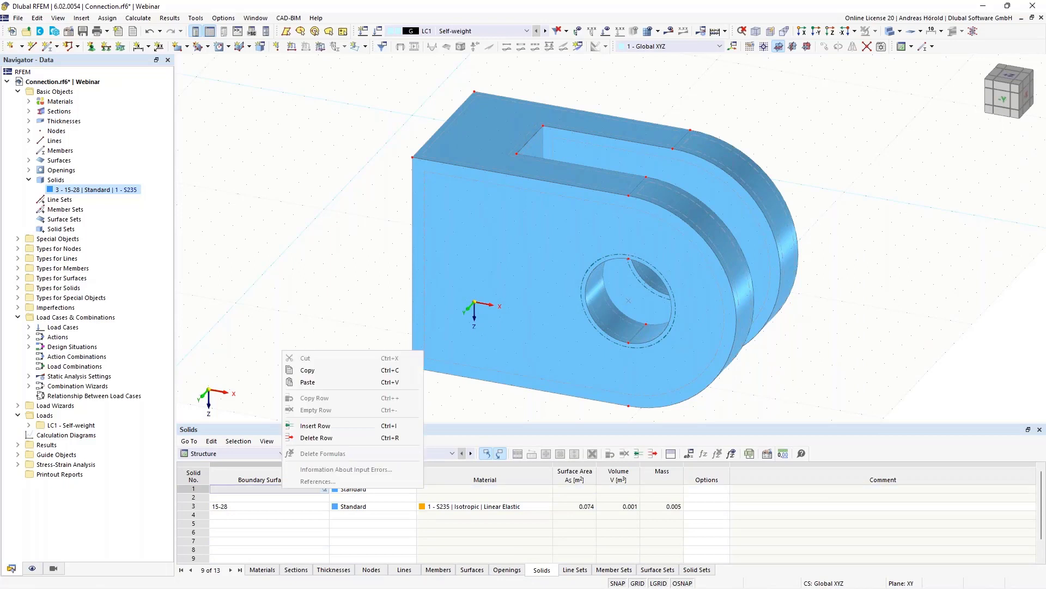
{"action": "left_click", "coordinate": [319, 439]}
{"action": "right_click", "coordinate": [280, 489]}
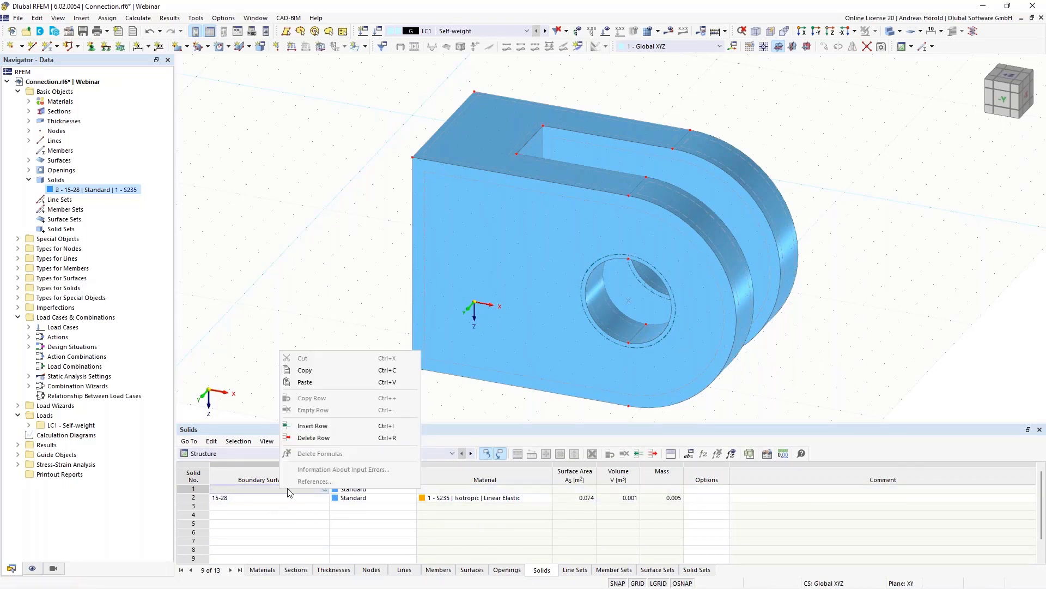
{"action": "left_click", "coordinate": [303, 439]}
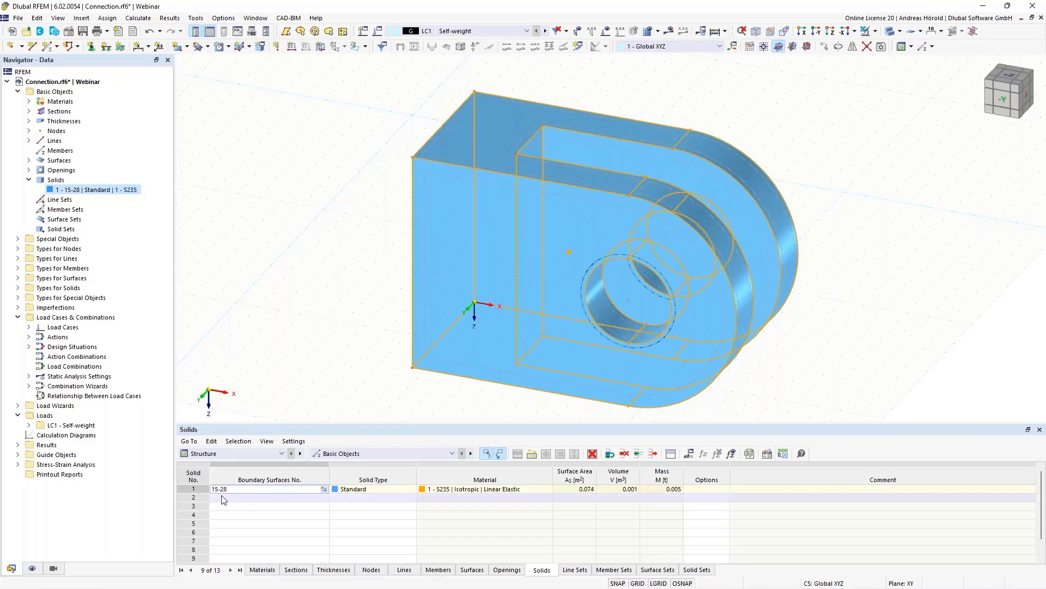
{"action": "key", "text": "Return"}
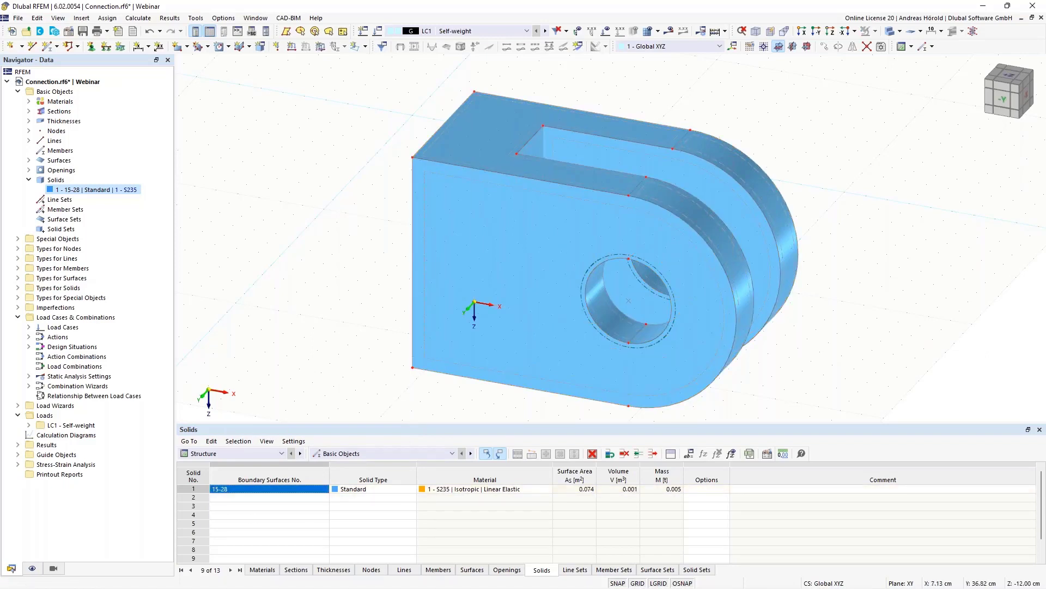
{"action": "left_click_drag", "start_coordinate": [383, 421], "coordinate": [374, 484]}
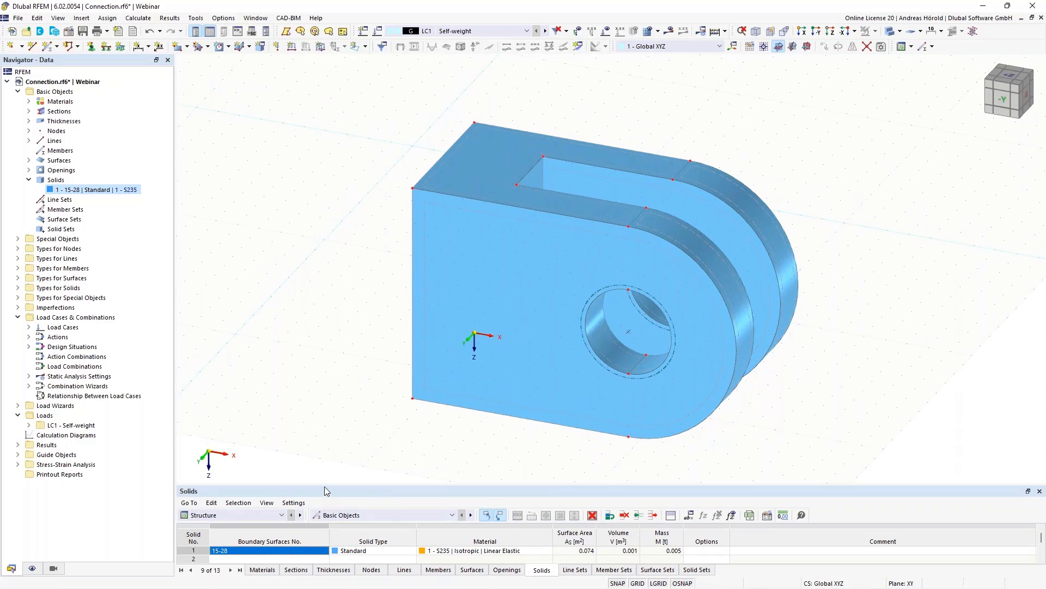
{"action": "left_click_drag", "start_coordinate": [325, 486], "coordinate": [325, 460]}
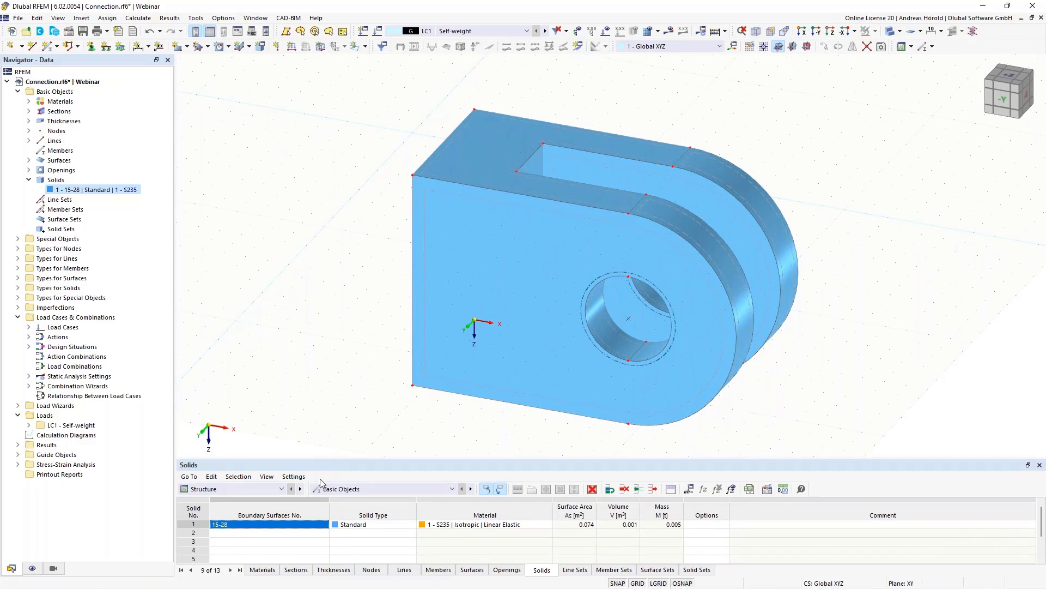
Set XZ as the work plane with its origin at the solid's front upper corner node, and show the model in reverse Y-direction.
{"action": "left_click", "coordinate": [807, 47]}
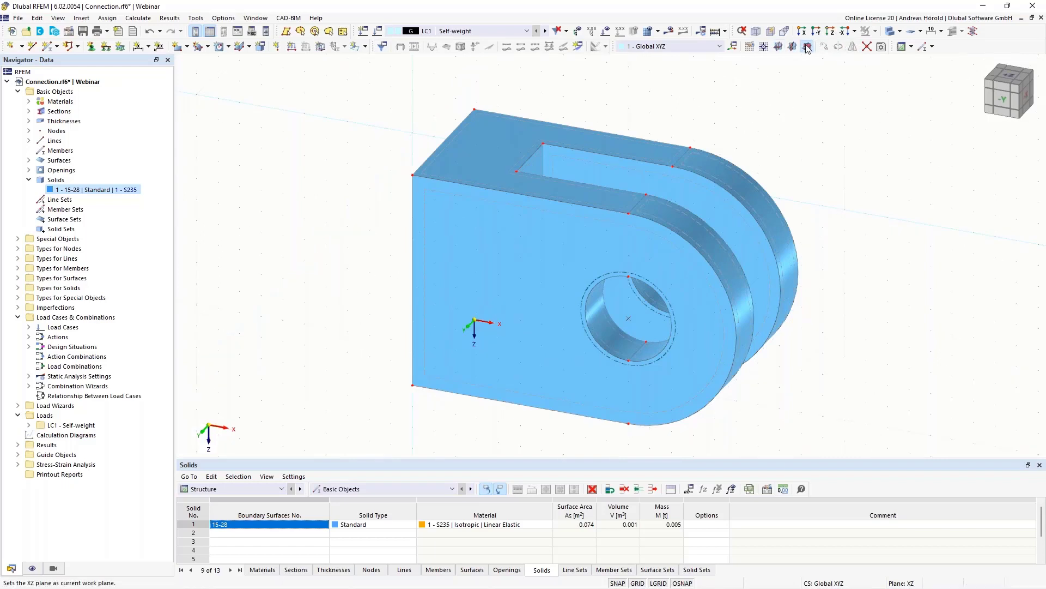
{"action": "left_click", "coordinate": [765, 48]}
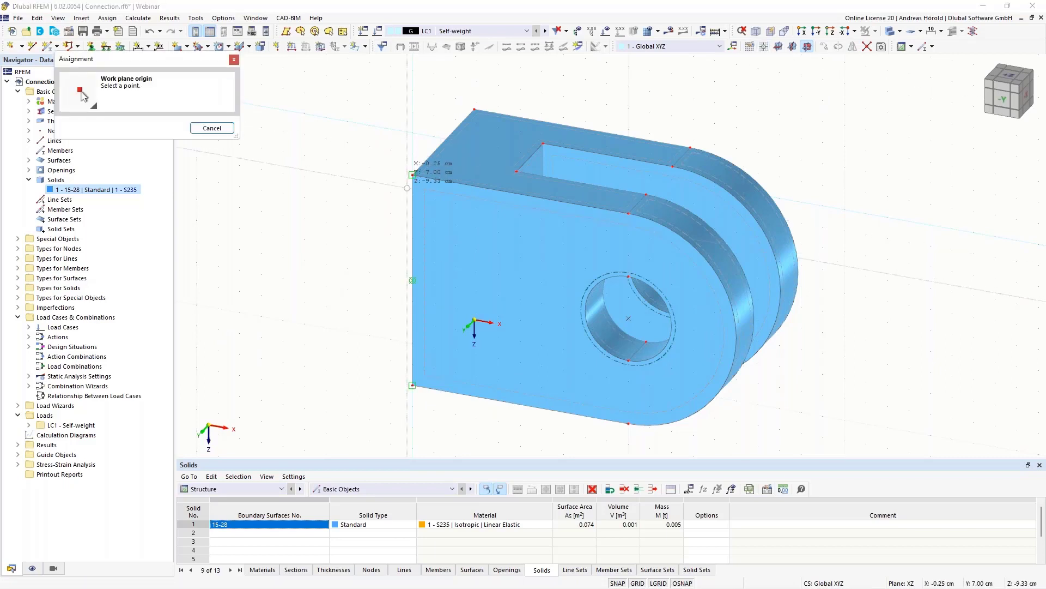
{"action": "left_click", "coordinate": [413, 175]}
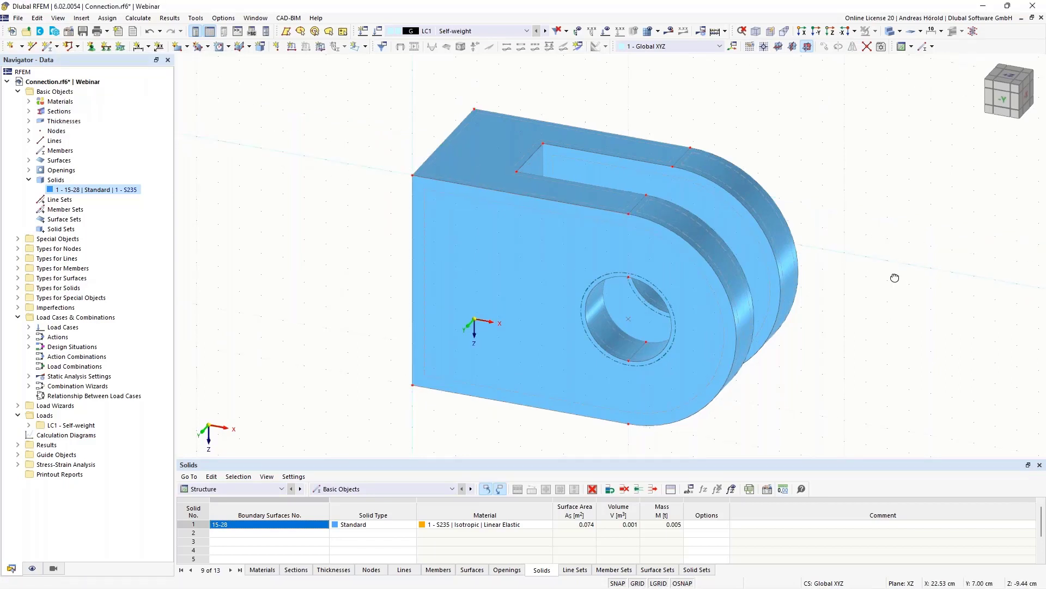
{"action": "middle_click_drag", "start_coordinate": [898, 279], "coordinate": [810, 248], "text": "ctrl"}
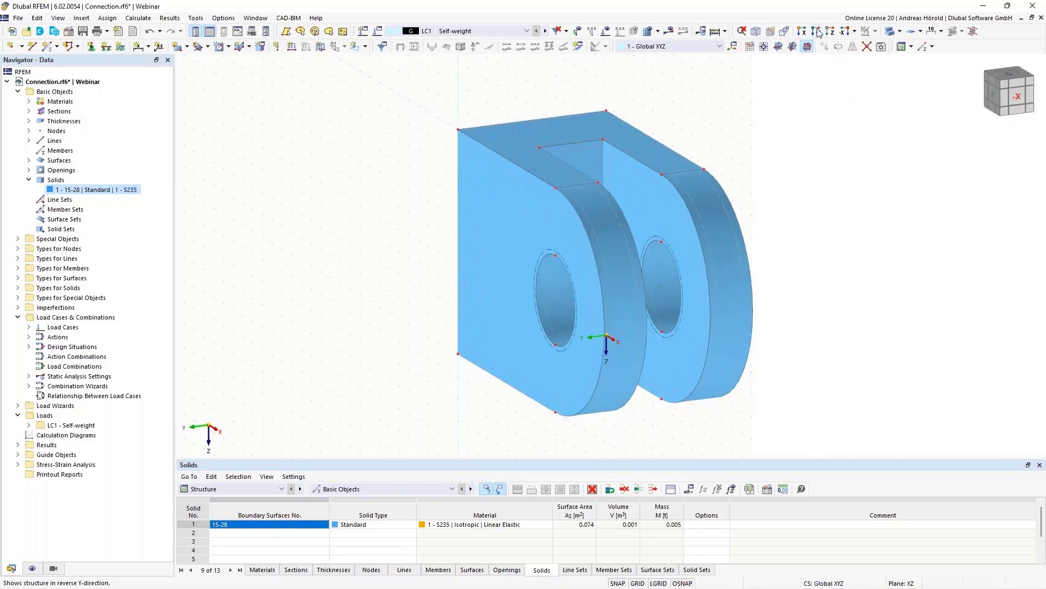
{"action": "left_click", "coordinate": [816, 32]}
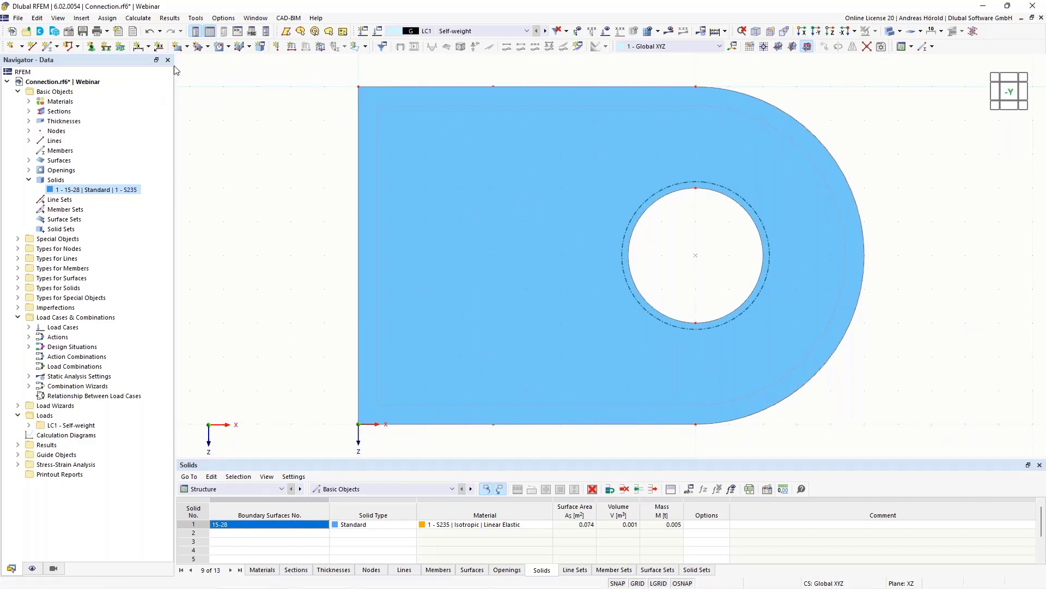
Create a circular Standard surface of 1.0 mm S235 thickness, centred in the solid's round hole, with a radius of 1.9 cm.
{"action": "left_click", "coordinate": [188, 48]}
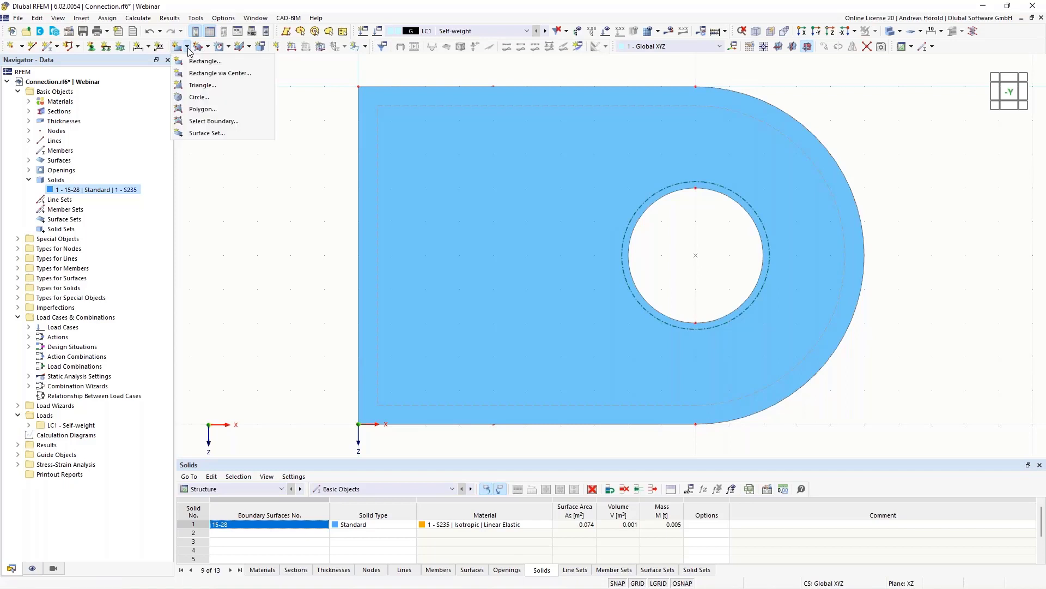
{"action": "left_click", "coordinate": [201, 97]}
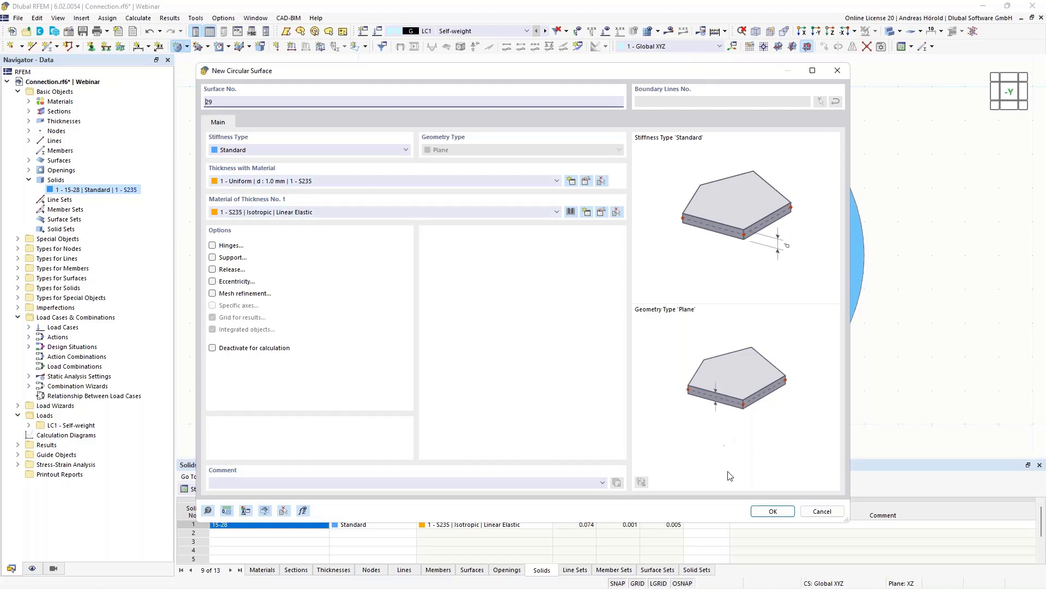
{"action": "left_click", "coordinate": [774, 511]}
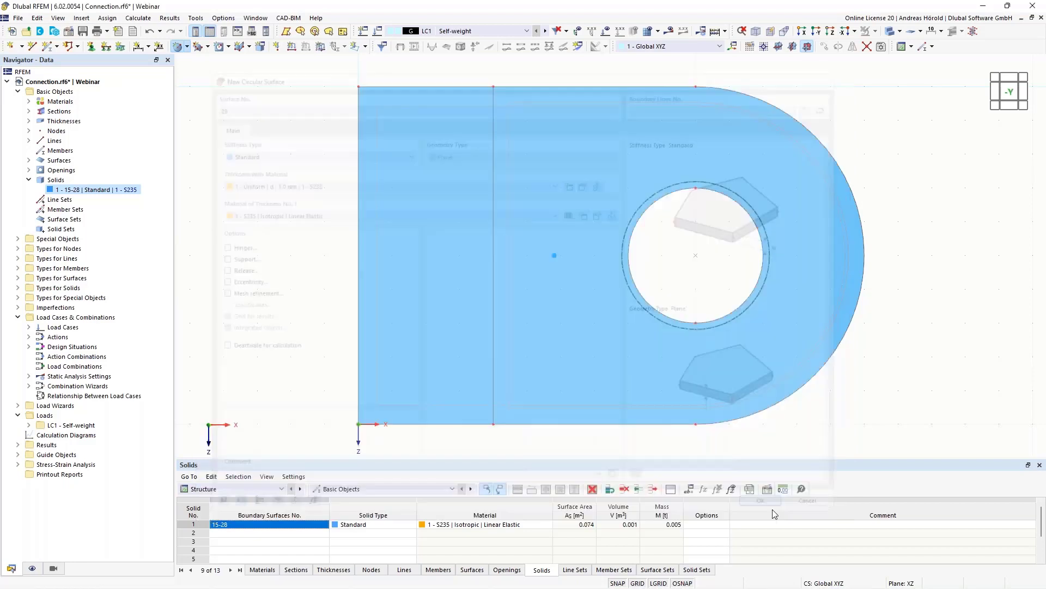
{"action": "left_click", "coordinate": [696, 256]}
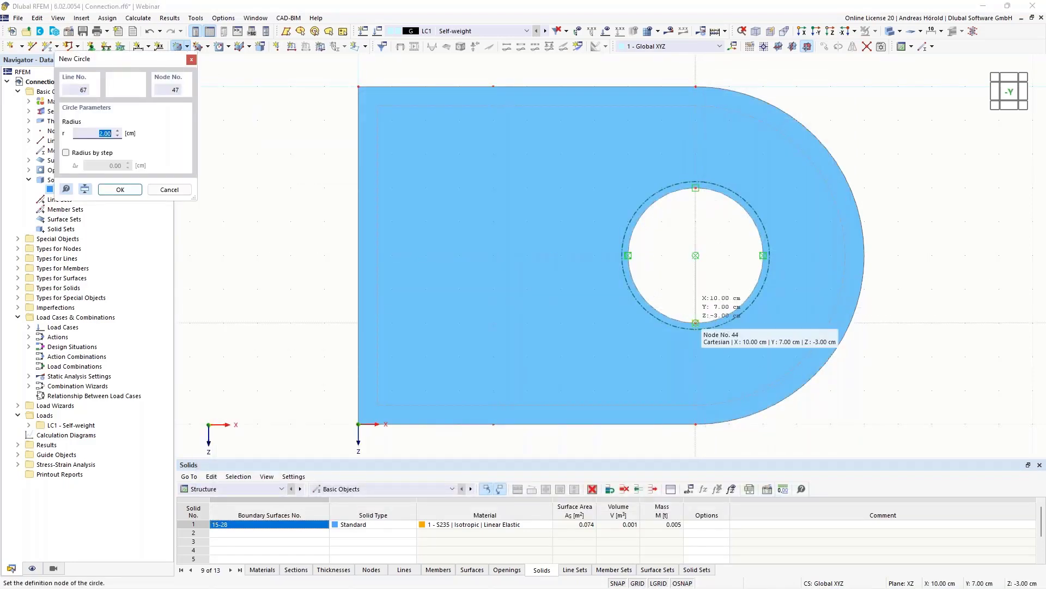
{"action": "type", "text": "1,9"}
{"action": "key", "text": "Return"}
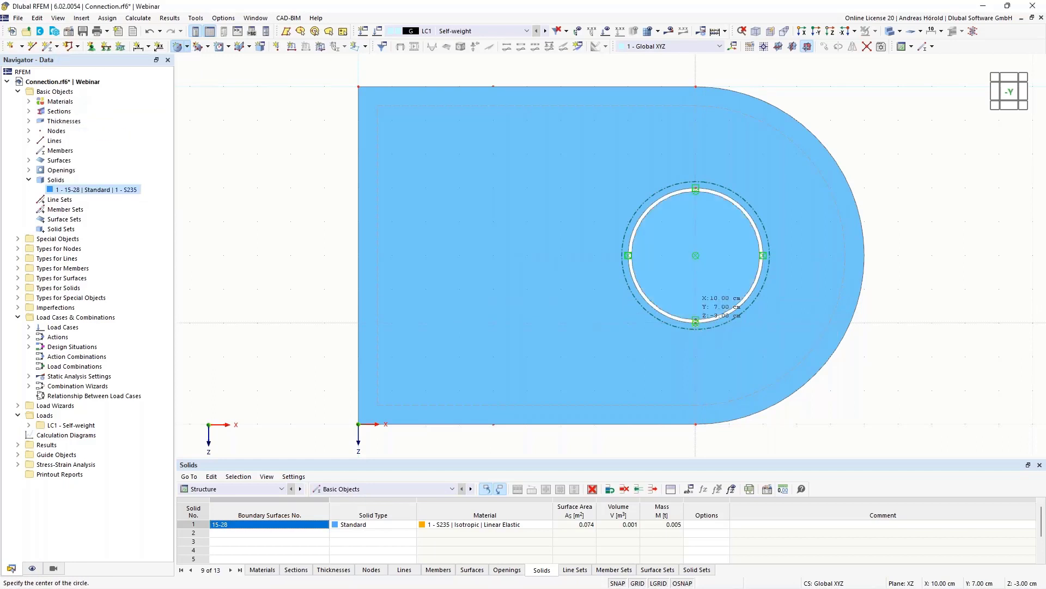
{"action": "scroll", "coordinate": [964, 214], "scroll_direction": "up", "scroll_amount": 2}
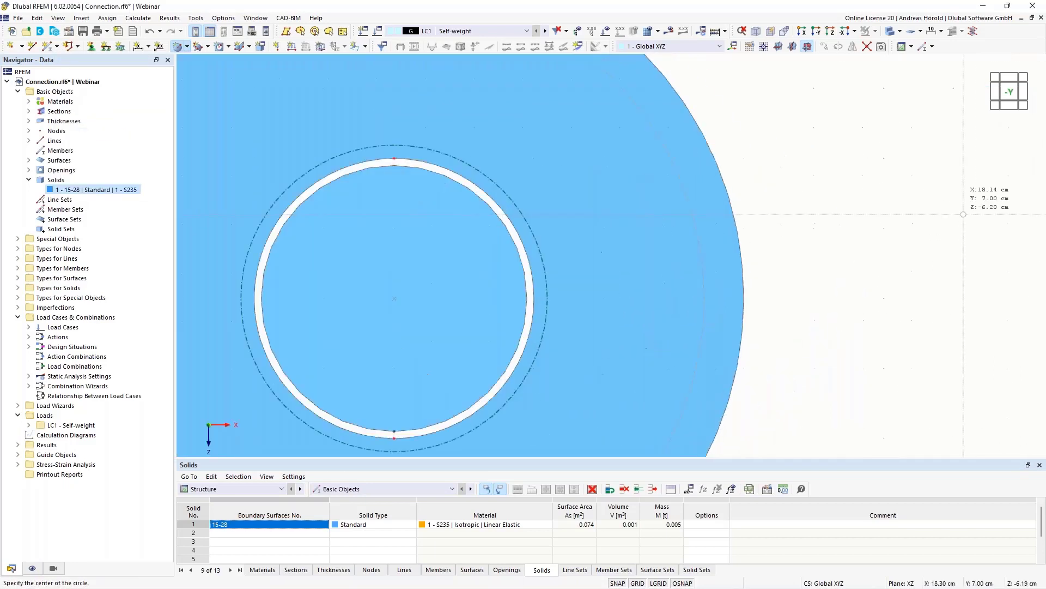
{"action": "scroll", "coordinate": [962, 212], "scroll_direction": "up", "scroll_amount": 2}
{"action": "key", "text": "Escape"}
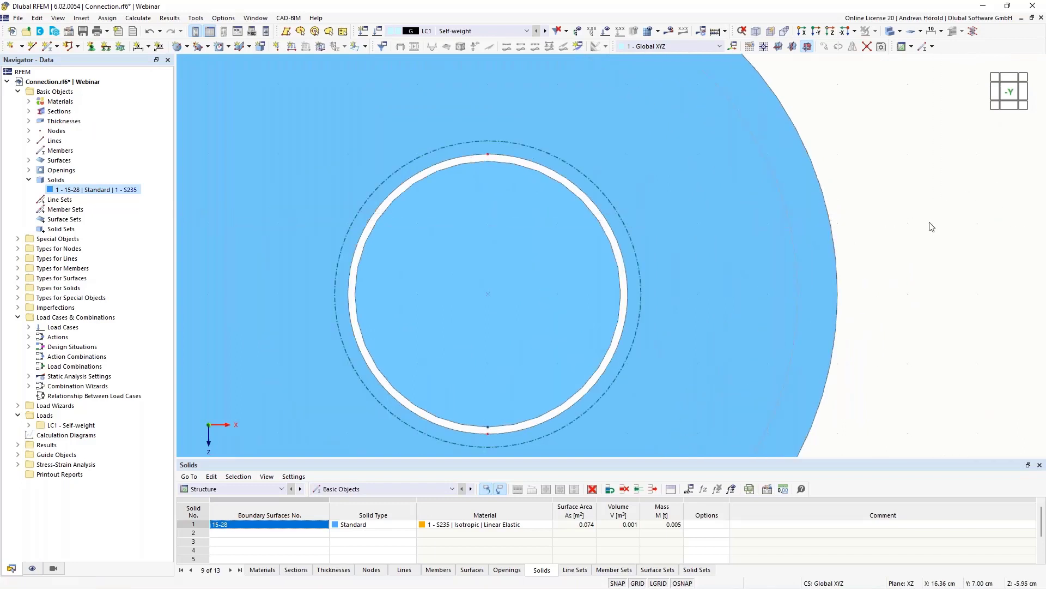
{"action": "mouse_move", "coordinate": [466, 263]}
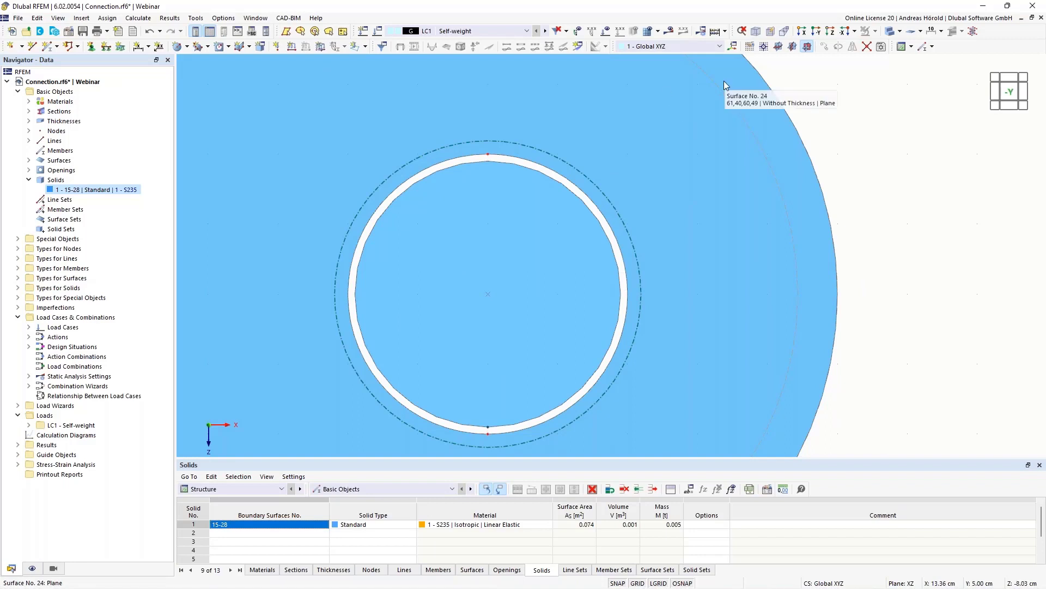
Show the model in wireframe and draw a vertical single line across the hole from its lower node to its upper node.
{"action": "left_click", "coordinate": [898, 31]}
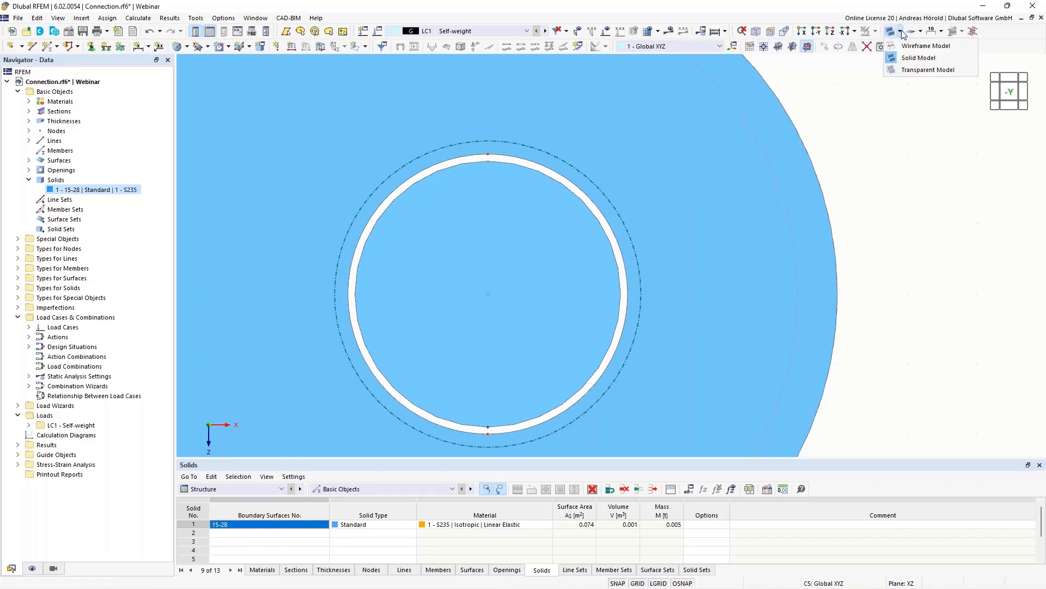
{"action": "left_click", "coordinate": [913, 47]}
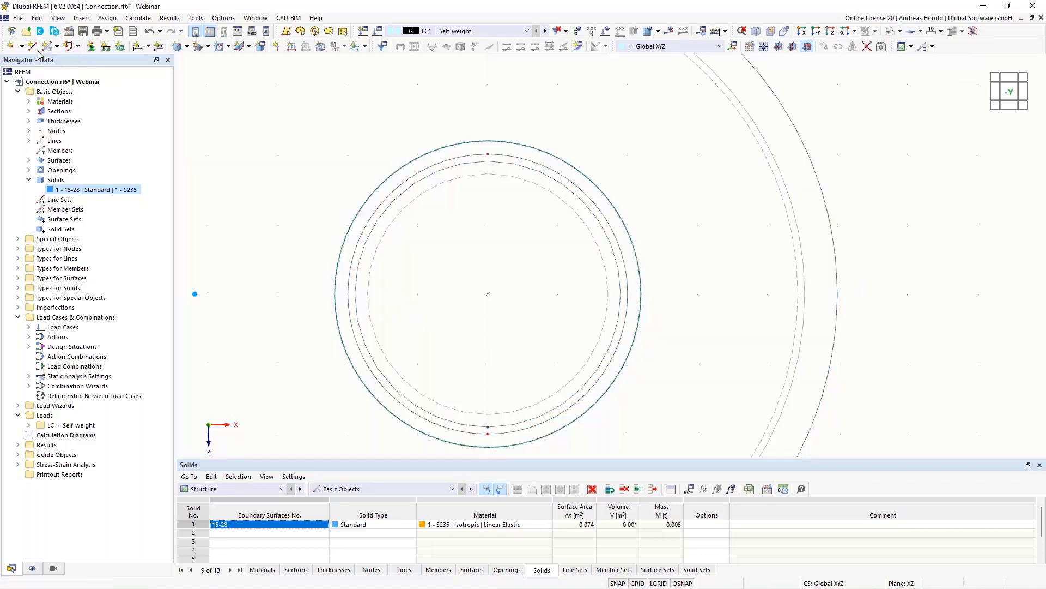
{"action": "left_click", "coordinate": [31, 51]}
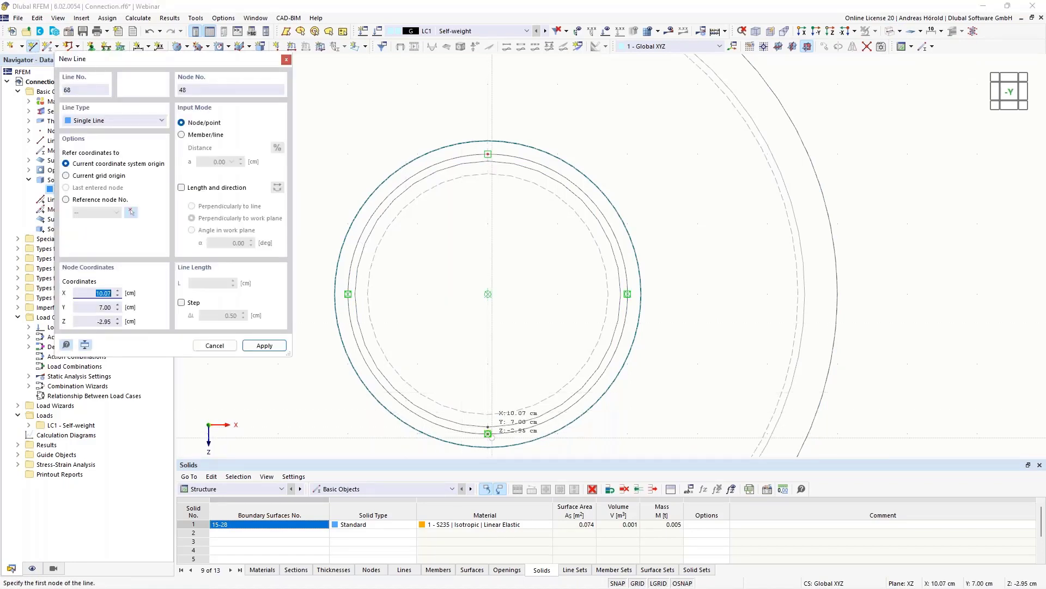
{"action": "left_click", "coordinate": [488, 427]}
{"action": "left_click", "coordinate": [488, 154]}
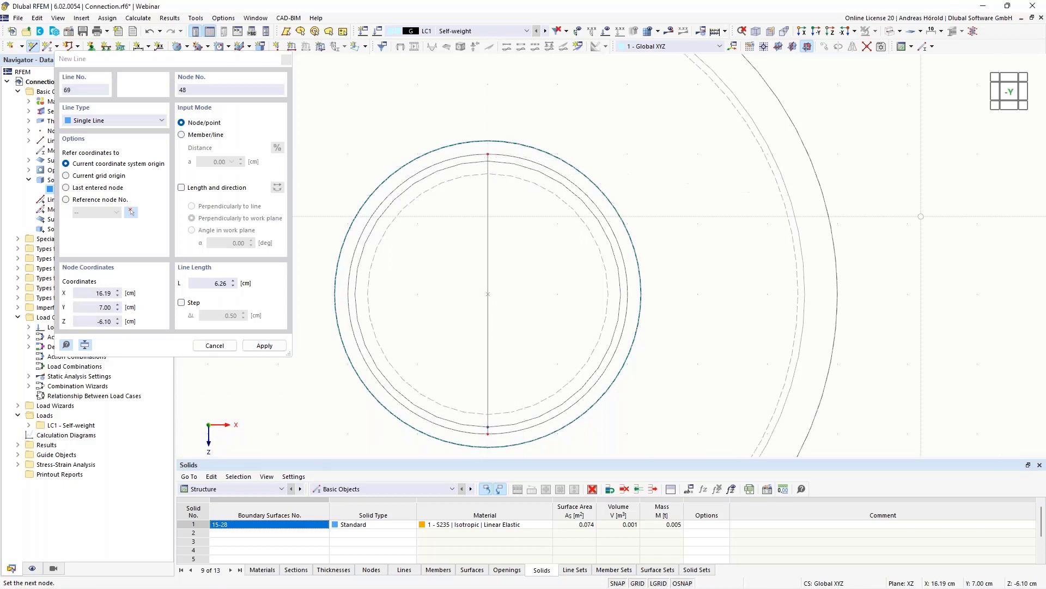
{"action": "key", "text": "Escape"}
{"action": "key", "text": "Escape"}
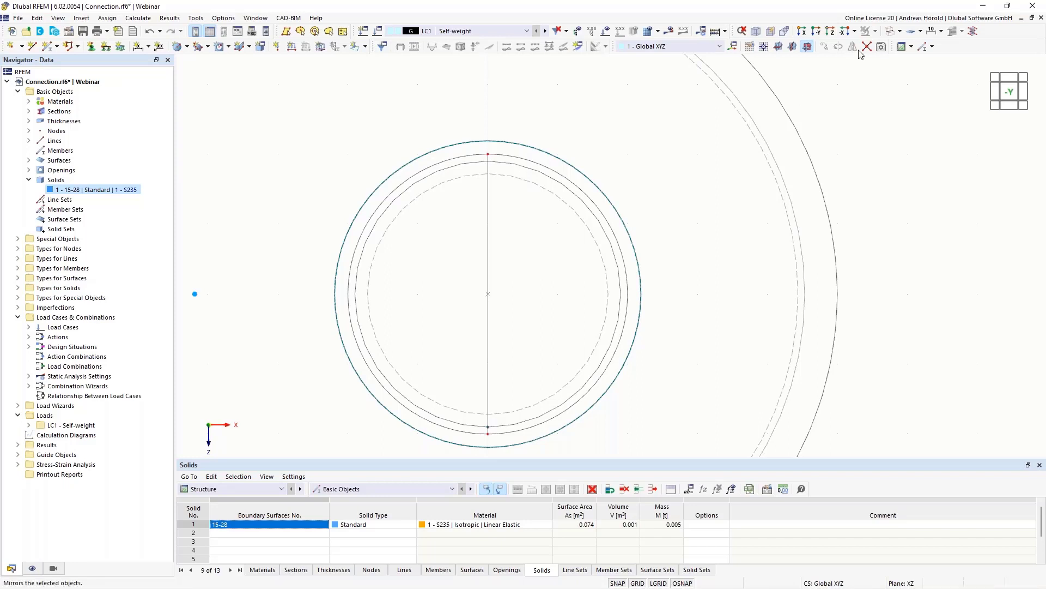
Connect the vertical line with the inner circle at their intersections, and delete the line's middle segment, keeping the two short gap segments.
{"action": "left_click_drag", "start_coordinate": [384, 439], "coordinate": [594, 145]}
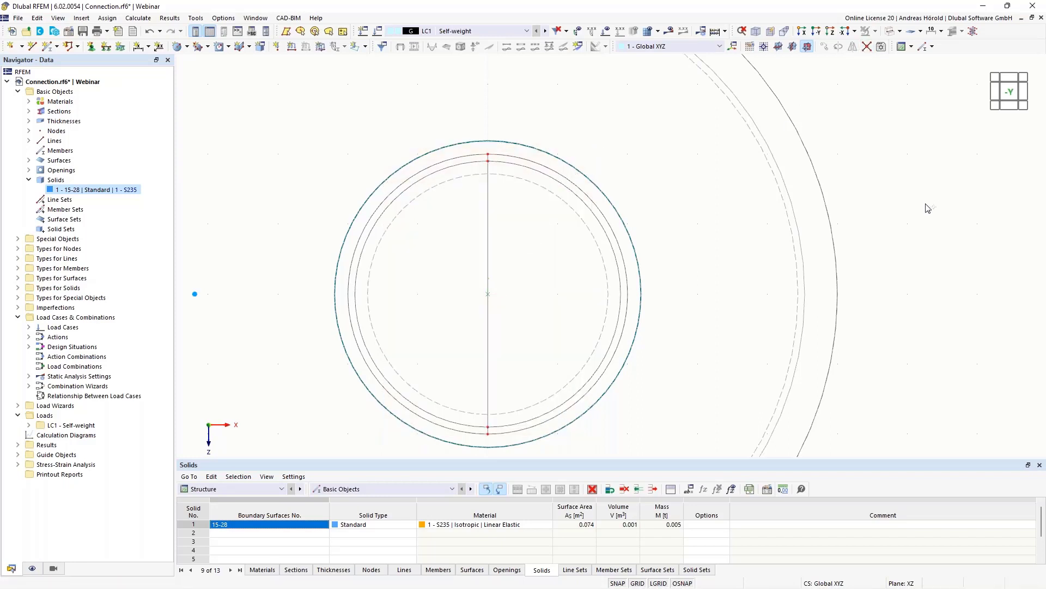
{"action": "left_click", "coordinate": [490, 226]}
{"action": "left_click", "coordinate": [484, 211]}
{"action": "left_click", "coordinate": [475, 164]}
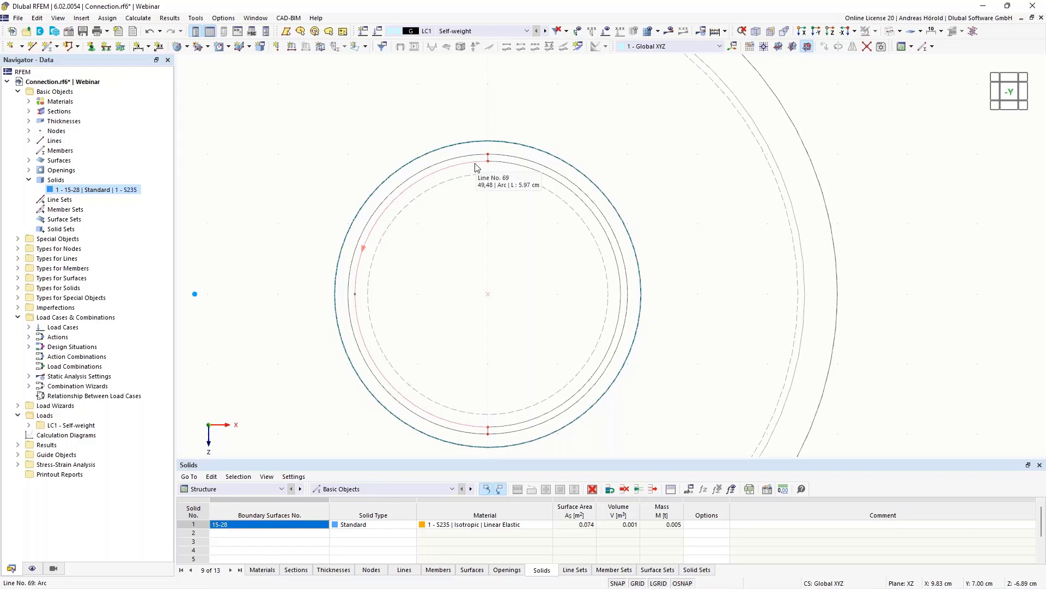
{"action": "left_click", "coordinate": [504, 163]}
{"action": "left_click", "coordinate": [894, 247]}
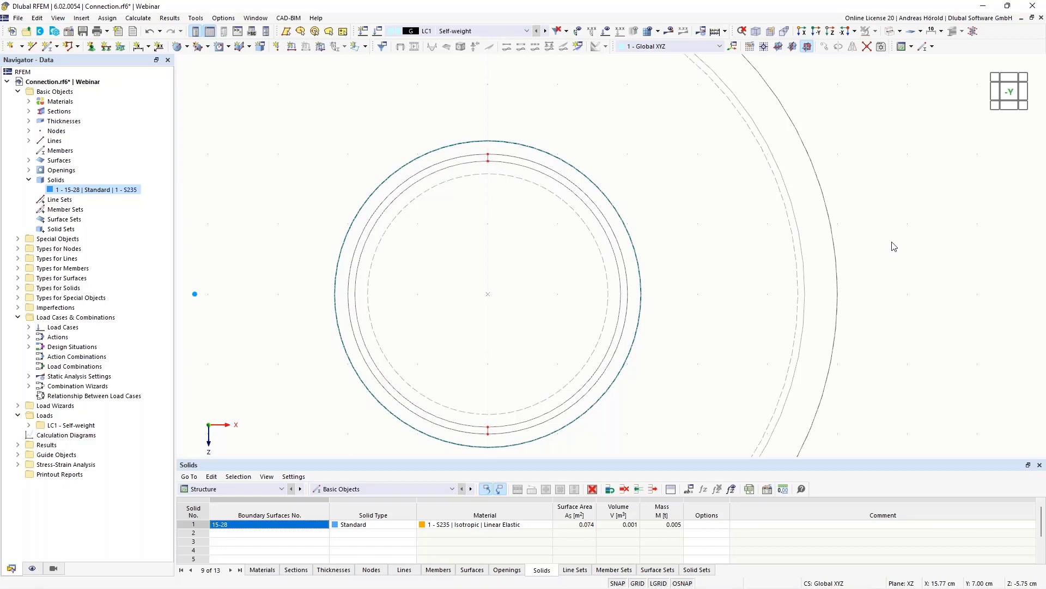
Show the model transparently and extrude the circular surface in the hole into a solid with height -2 cm and material S235.
{"action": "middle_click_drag", "start_coordinate": [900, 255], "coordinate": [763, 294], "text": "ctrl"}
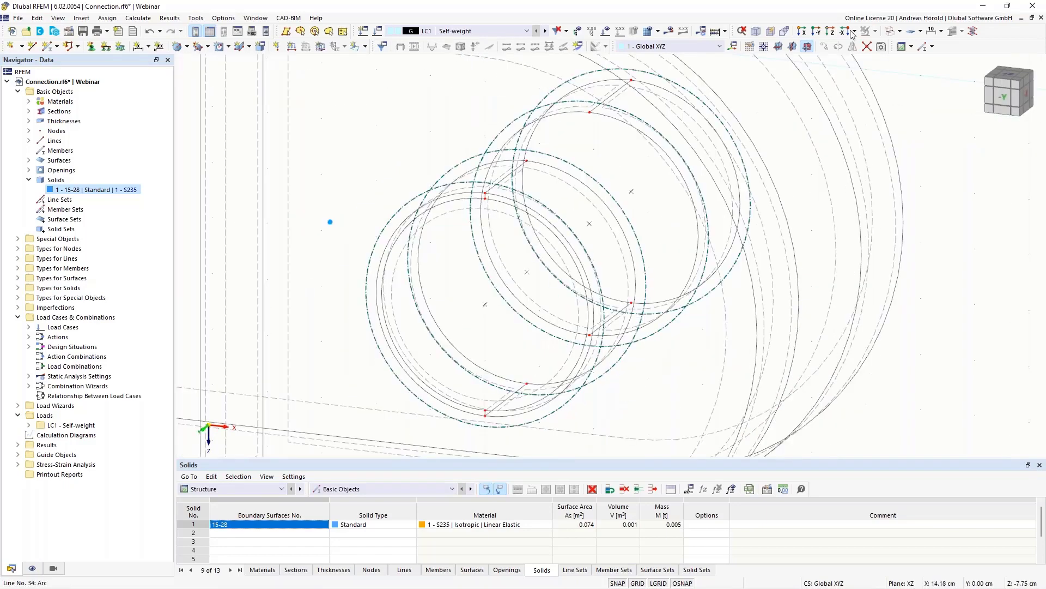
{"action": "left_click", "coordinate": [899, 31]}
{"action": "left_click", "coordinate": [892, 70]}
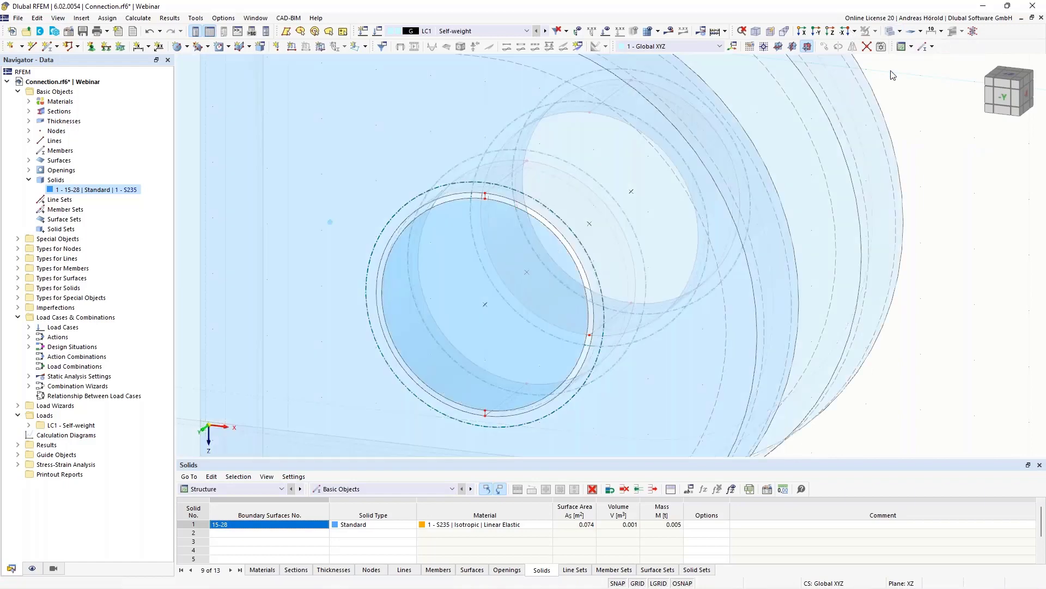
{"action": "middle_click_drag", "start_coordinate": [929, 254], "coordinate": [936, 284]}
{"action": "scroll", "coordinate": [719, 294], "scroll_direction": "down", "scroll_amount": 2}
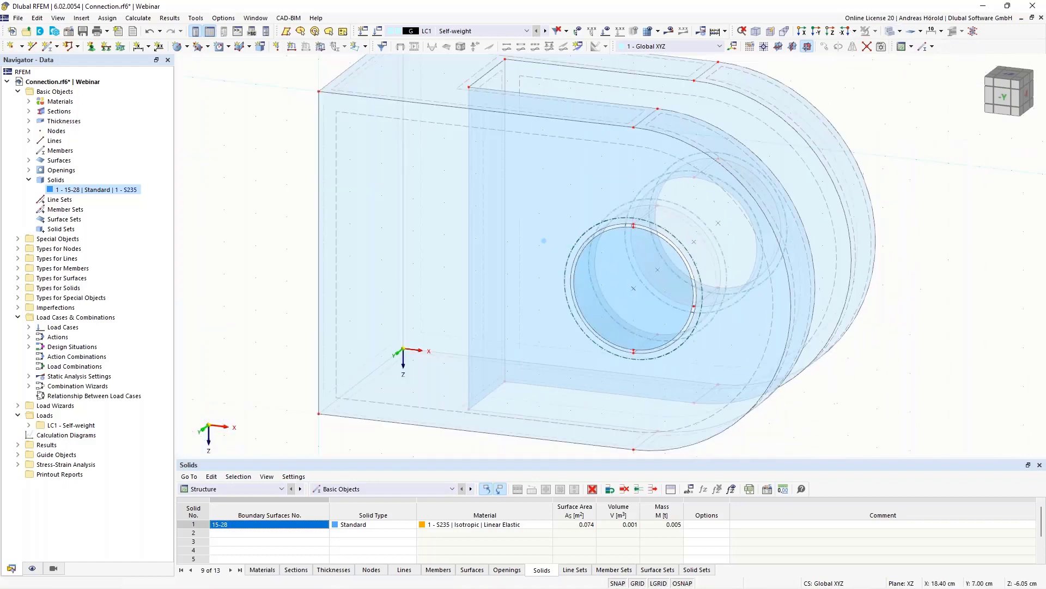
{"action": "right_click", "coordinate": [637, 240]}
{"action": "mouse_move", "coordinate": [823, 391]}
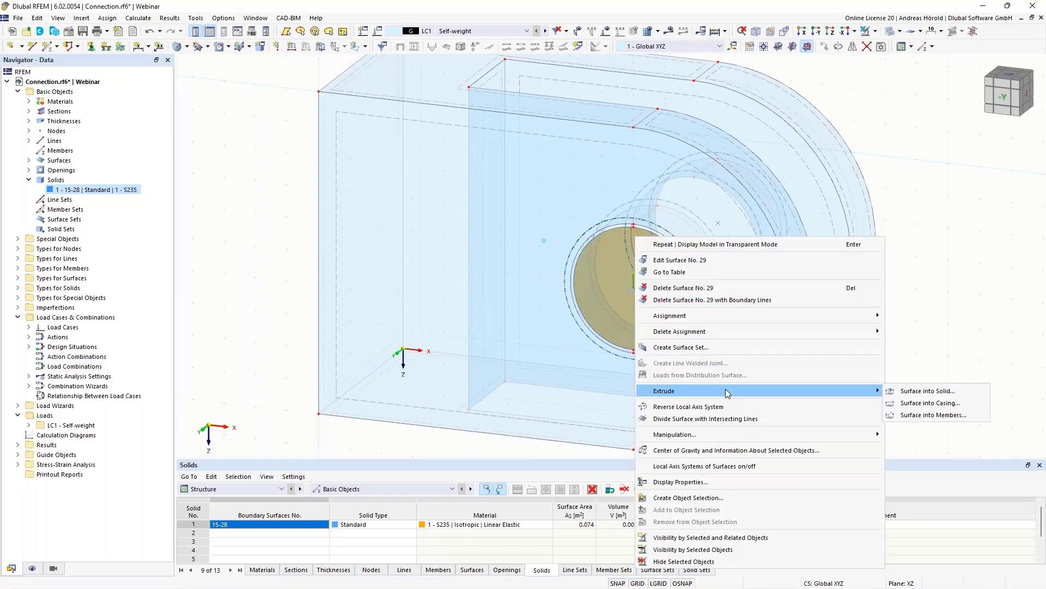
{"action": "left_click", "coordinate": [929, 391]}
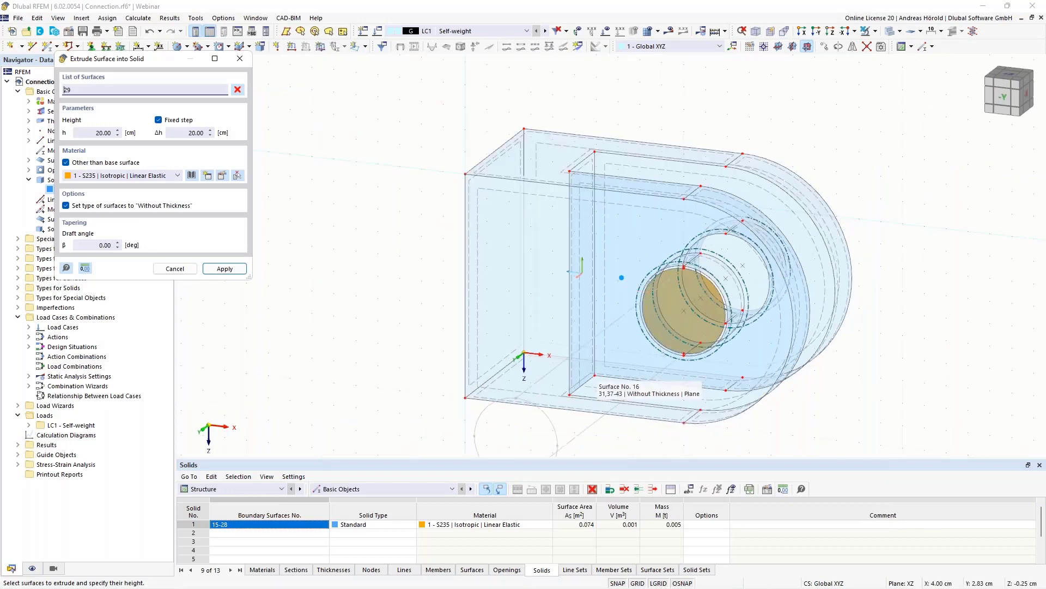
{"action": "left_click", "coordinate": [648, 390]}
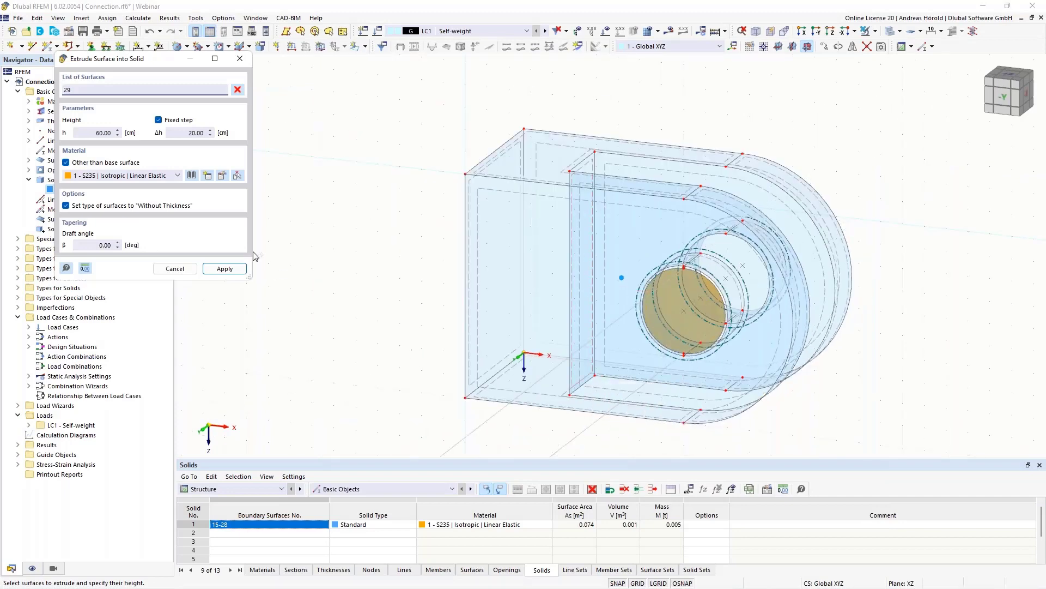
{"action": "left_click", "coordinate": [90, 129]}
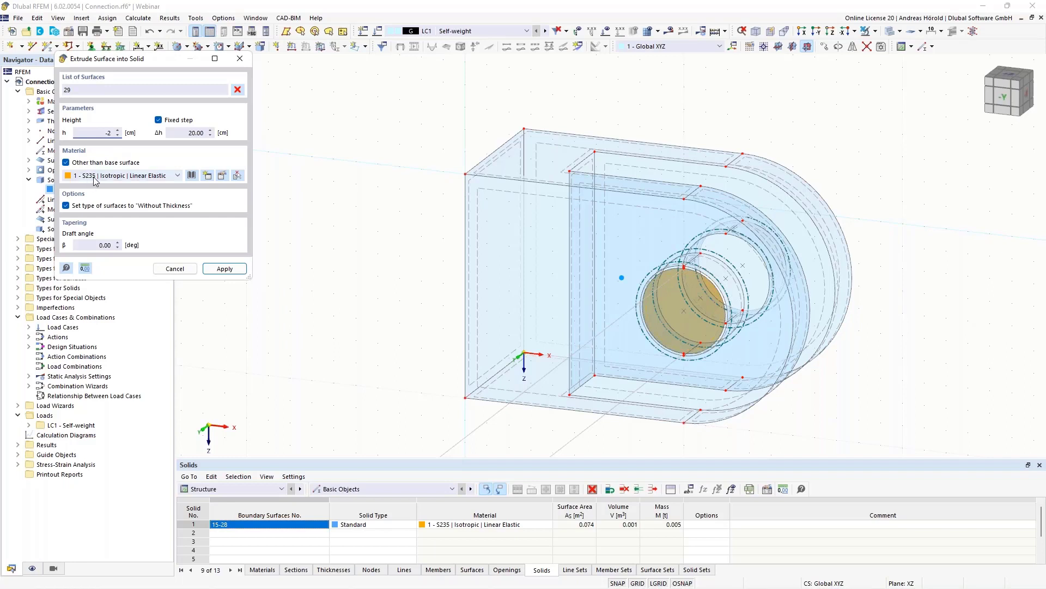
{"action": "left_click", "coordinate": [225, 268]}
{"action": "middle_click_drag", "start_coordinate": [960, 380], "coordinate": [919, 364], "text": "ctrl"}
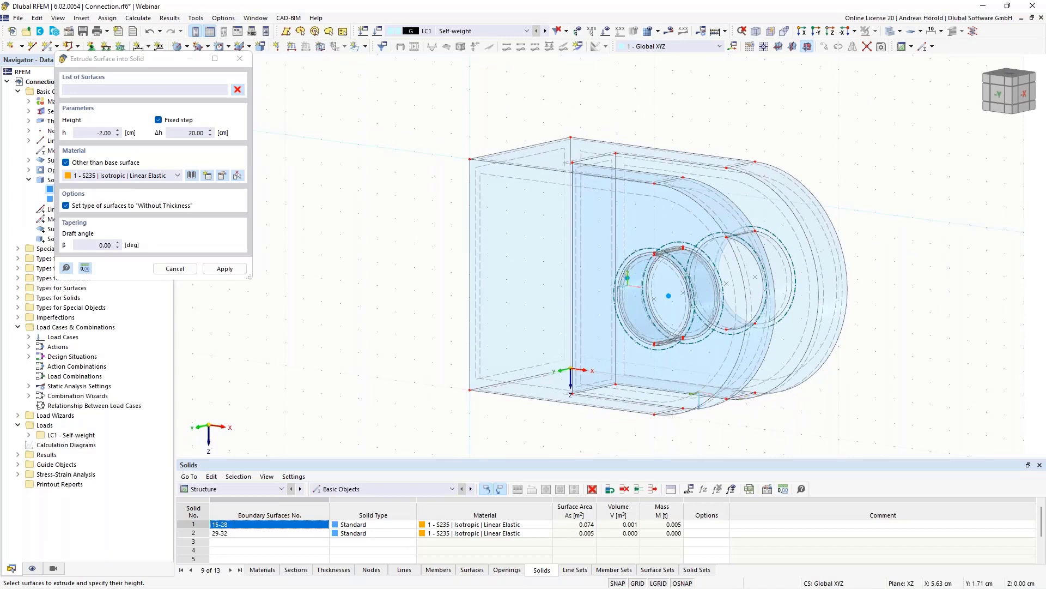
{"action": "middle_click_drag", "start_coordinate": [331, 387], "coordinate": [458, 388], "text": "ctrl"}
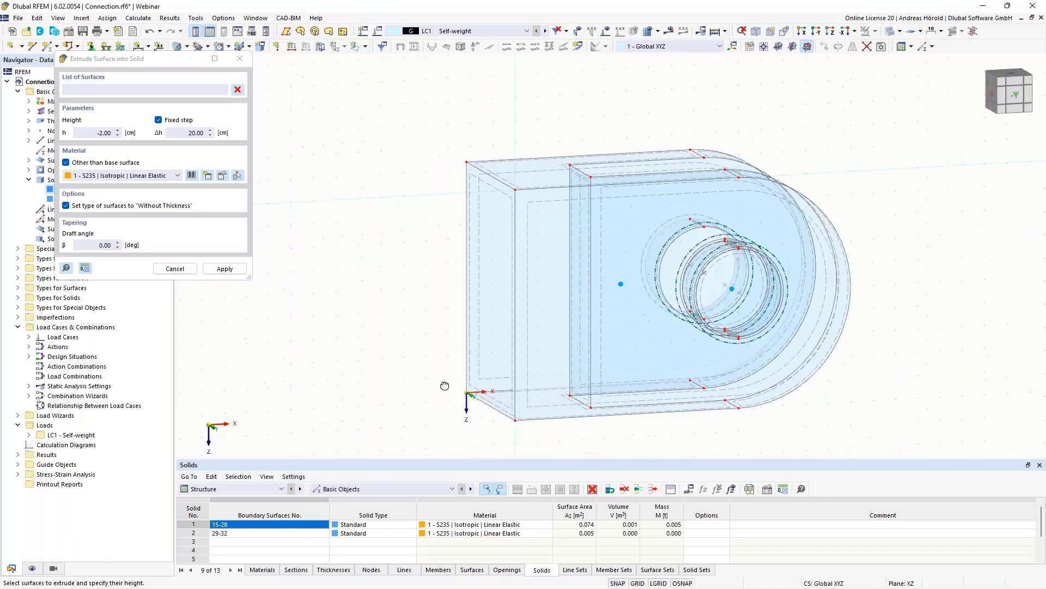
{"action": "scroll", "coordinate": [774, 297], "scroll_direction": "up", "scroll_amount": 5}
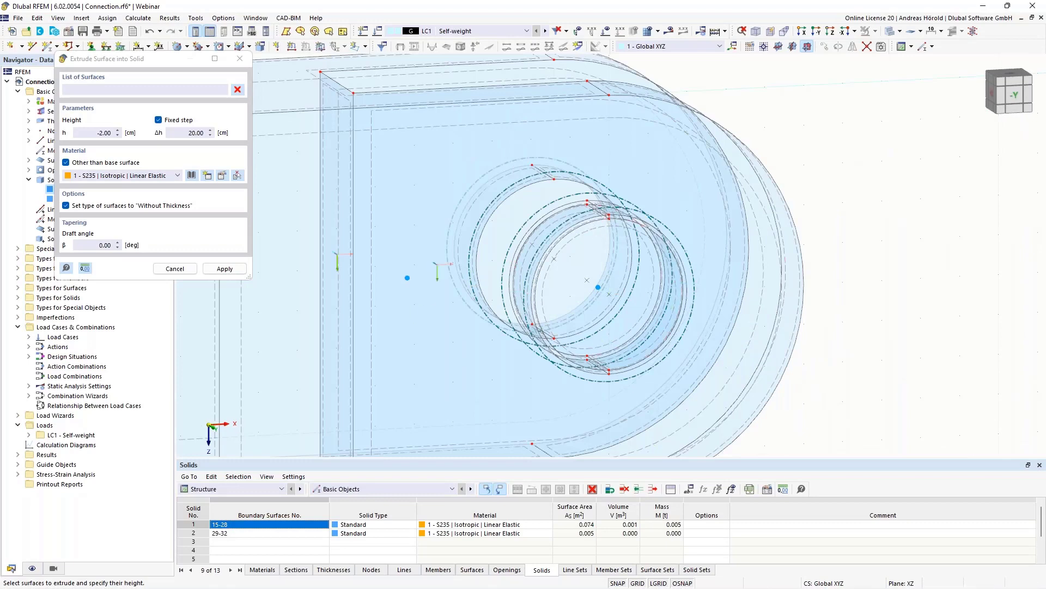
{"action": "key", "text": "Escape"}
Examine the gap between the extruded circular solid and the hole, and list the available surface types and special objects.
{"action": "scroll", "coordinate": [851, 289], "scroll_direction": "up", "scroll_amount": 3}
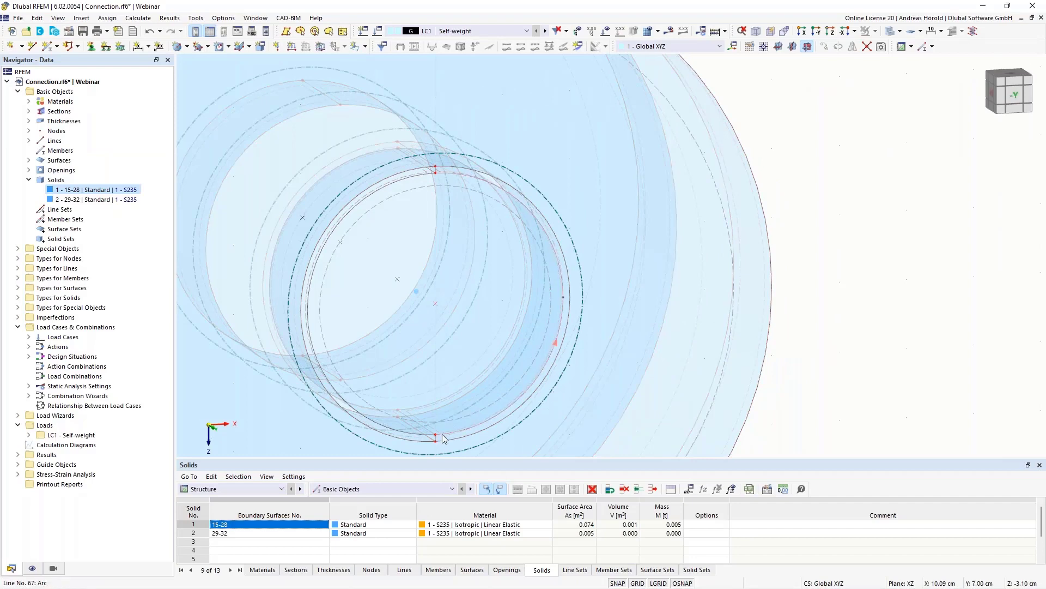
{"action": "left_click", "coordinate": [829, 32]}
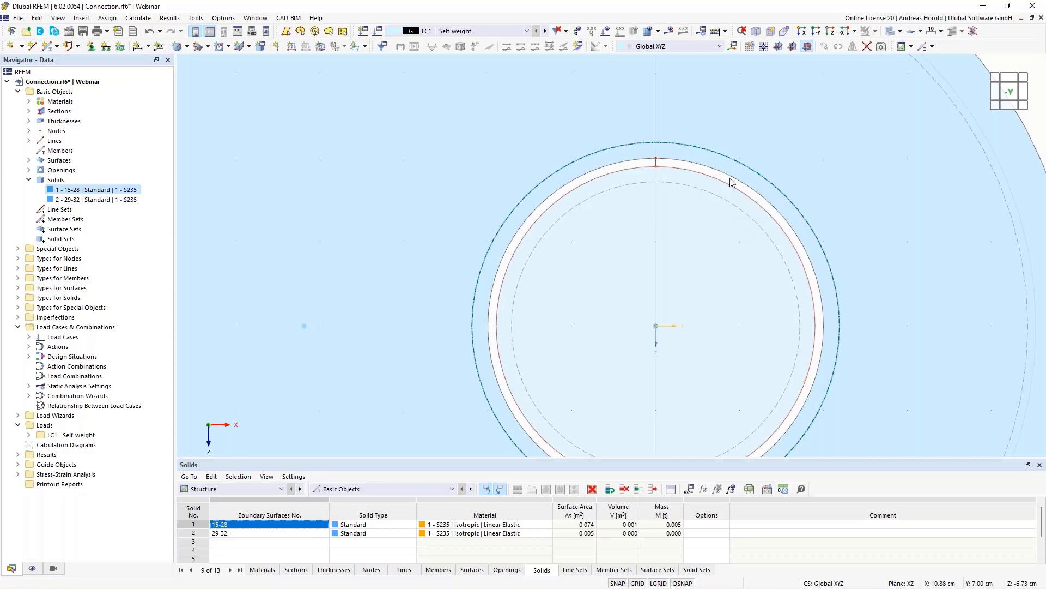
{"action": "middle_click_drag", "start_coordinate": [850, 245], "coordinate": [845, 272], "text": "ctrl"}
{"action": "scroll", "coordinate": [662, 267], "scroll_direction": "up", "scroll_amount": 3}
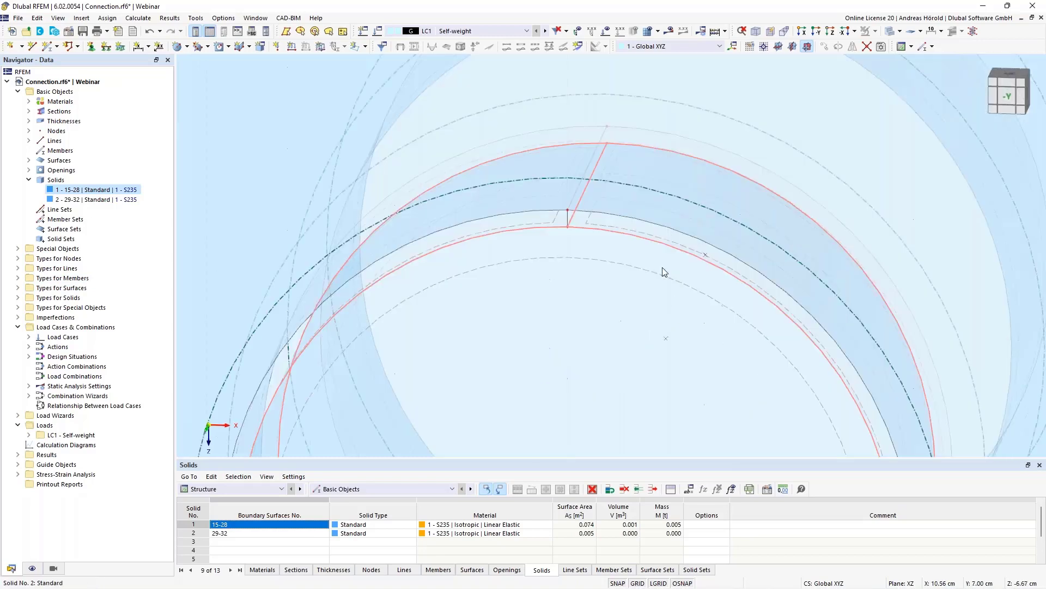
{"action": "scroll", "coordinate": [512, 186], "scroll_direction": "up", "scroll_amount": 3}
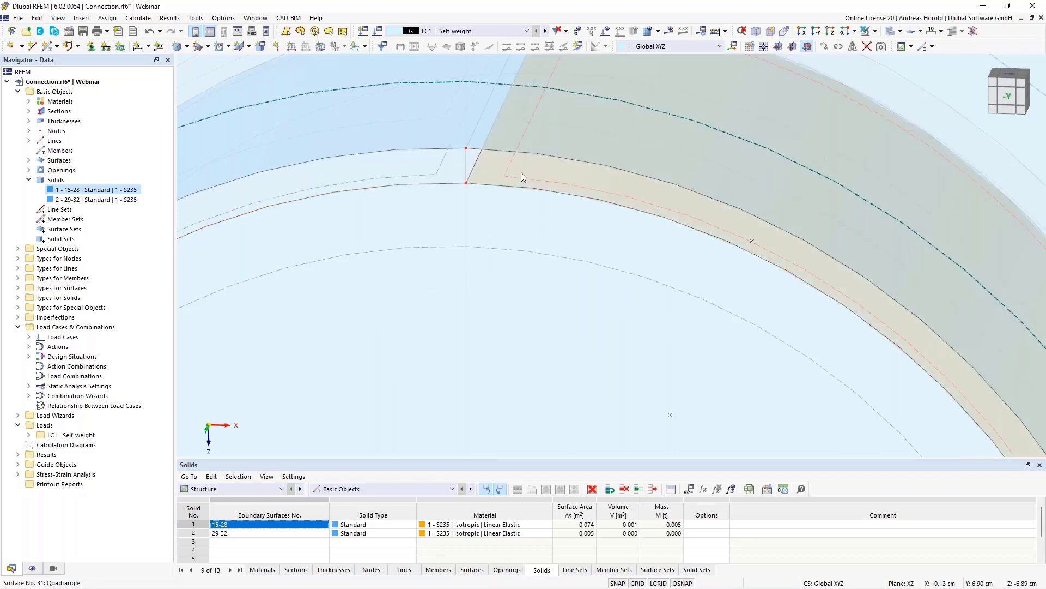
{"action": "scroll", "coordinate": [558, 162], "scroll_direction": "down", "scroll_amount": 4}
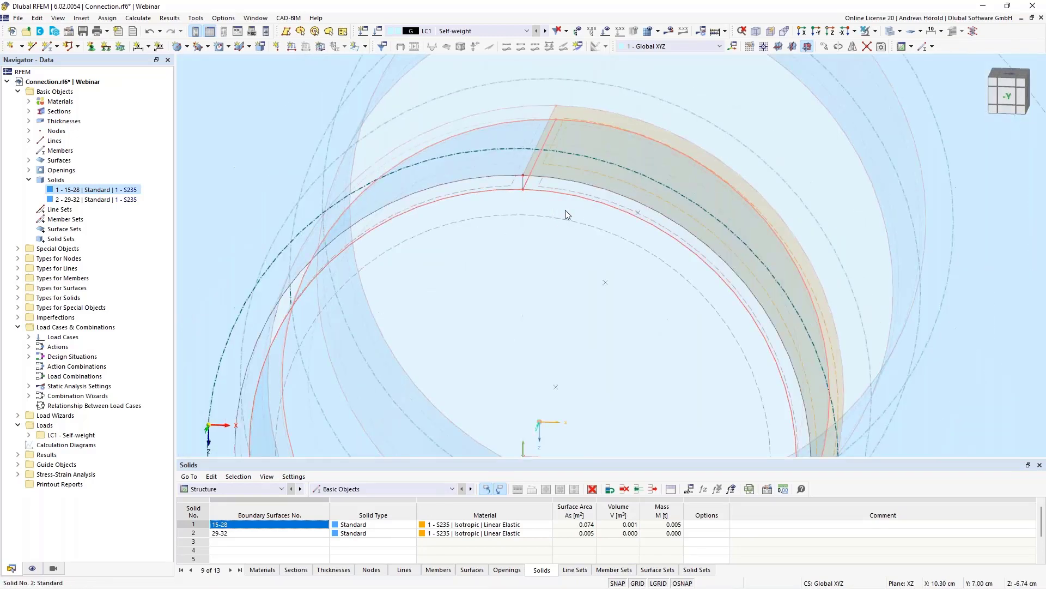
{"action": "left_click", "coordinate": [19, 289]}
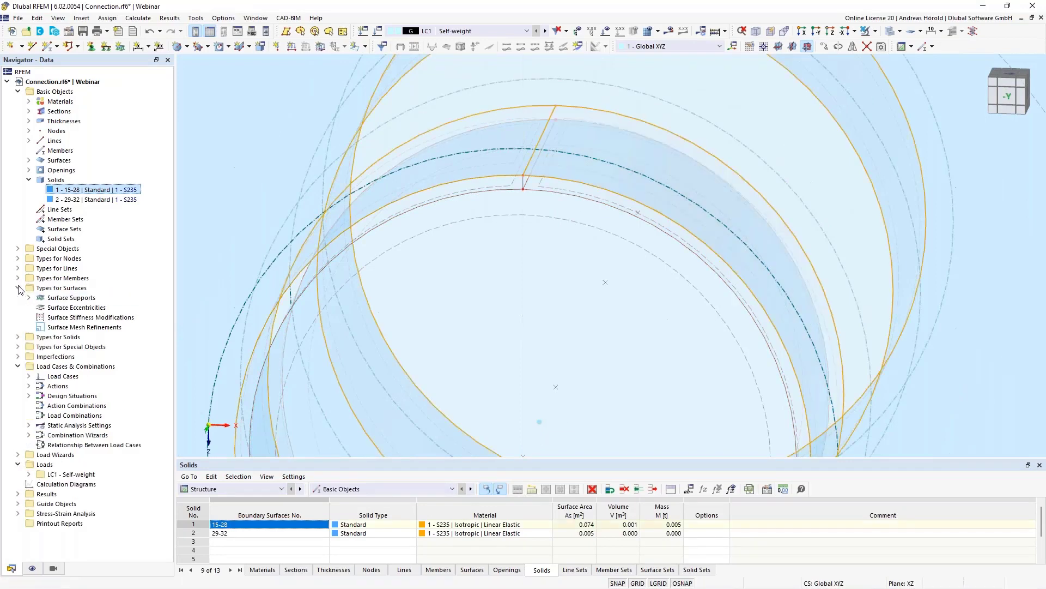
{"action": "left_click", "coordinate": [18, 249]}
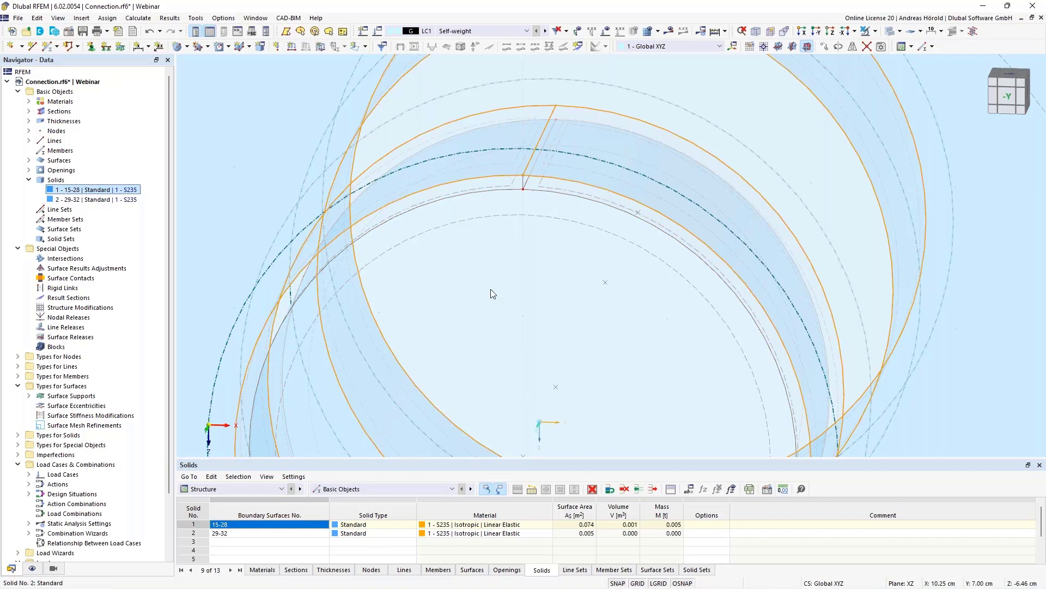
Create a polygonal surface of stiffness type Without Thickness across the gap at the hole's upper end, spanning the front and rear inner and outer nodes.
{"action": "scroll", "coordinate": [490, 289], "scroll_direction": "up", "scroll_amount": 3}
{"action": "middle_click_drag", "start_coordinate": [576, 221], "coordinate": [521, 324]}
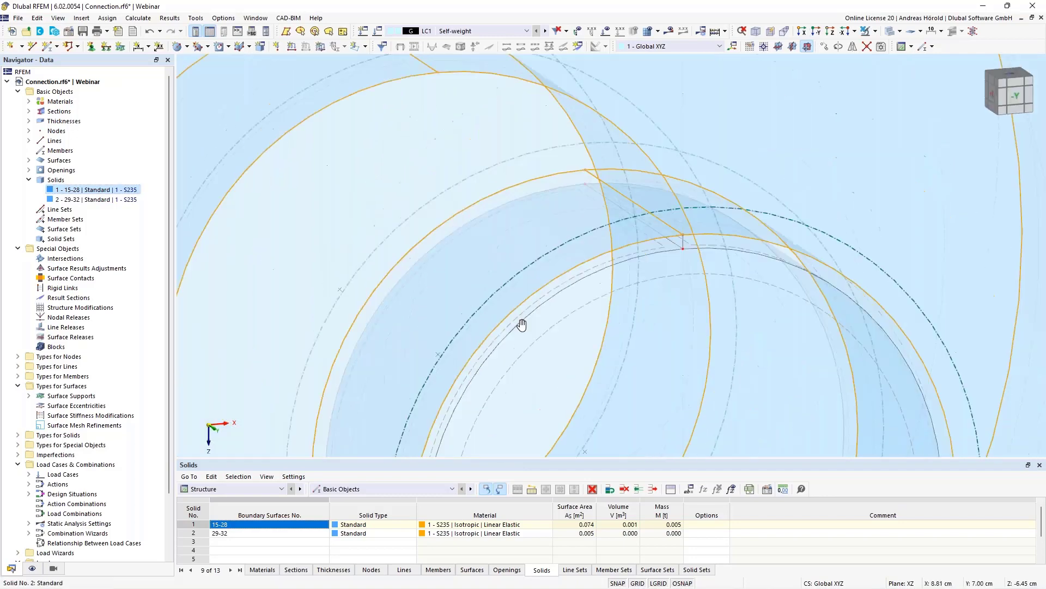
{"action": "scroll", "coordinate": [582, 311], "scroll_direction": "up", "scroll_amount": 1}
{"action": "scroll", "coordinate": [691, 296], "scroll_direction": "up", "scroll_amount": 1}
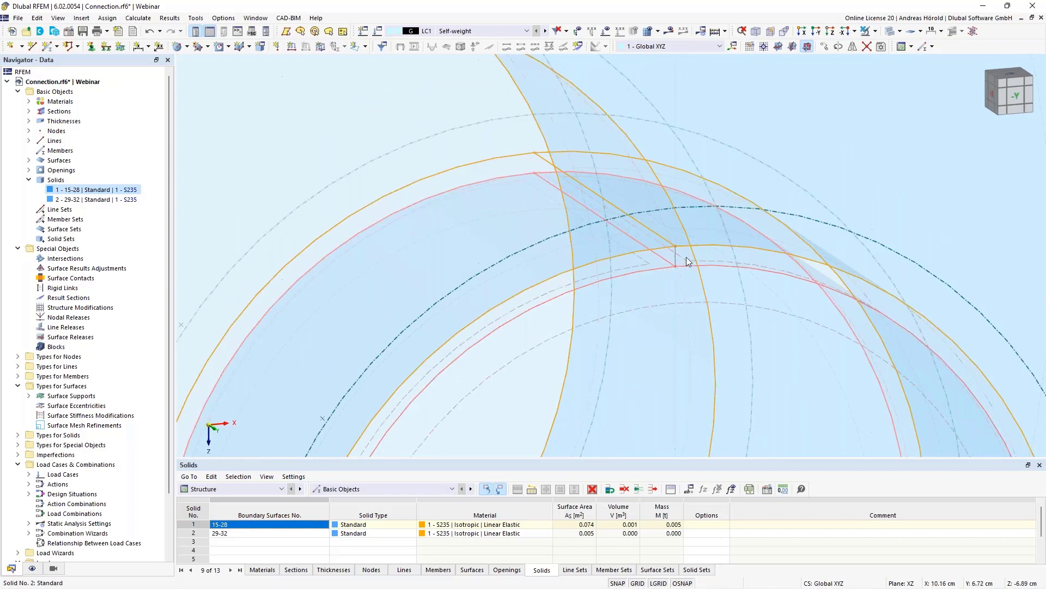
{"action": "left_click", "coordinate": [186, 47]}
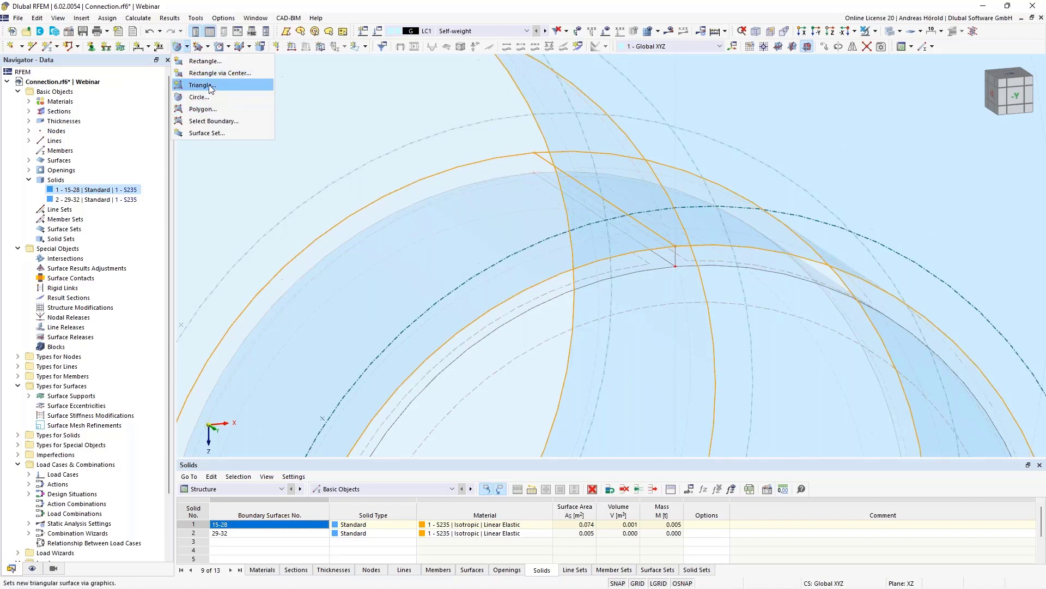
{"action": "left_click", "coordinate": [210, 109]}
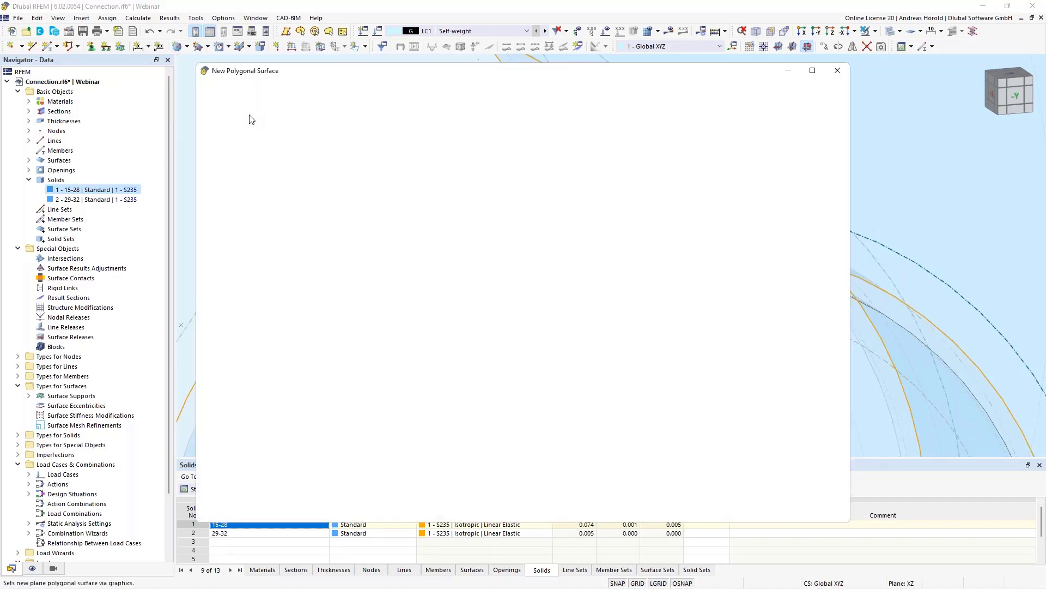
{"action": "left_click", "coordinate": [272, 149]}
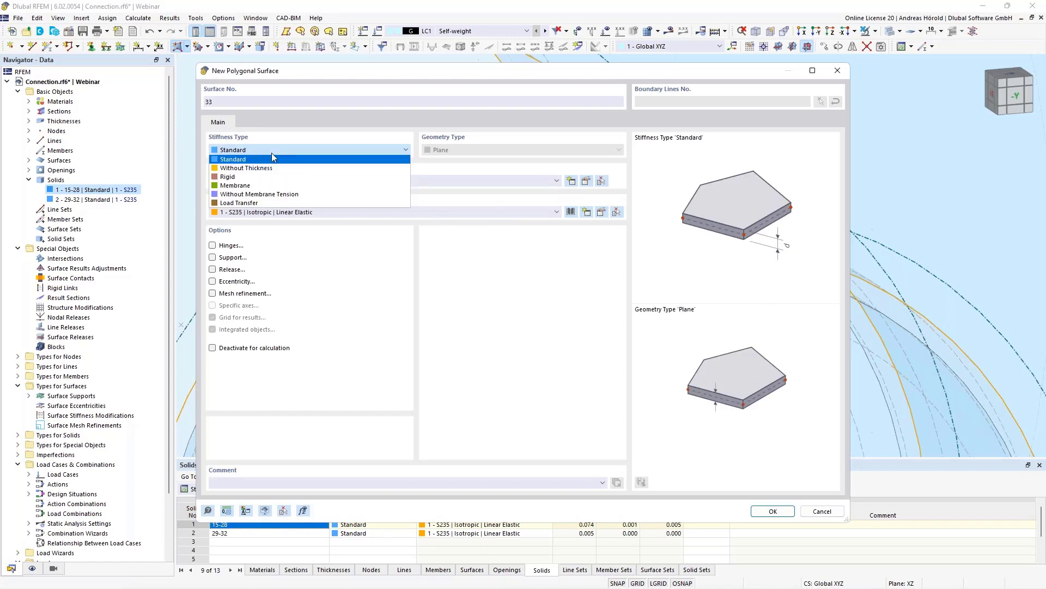
{"action": "left_click", "coordinate": [267, 169]}
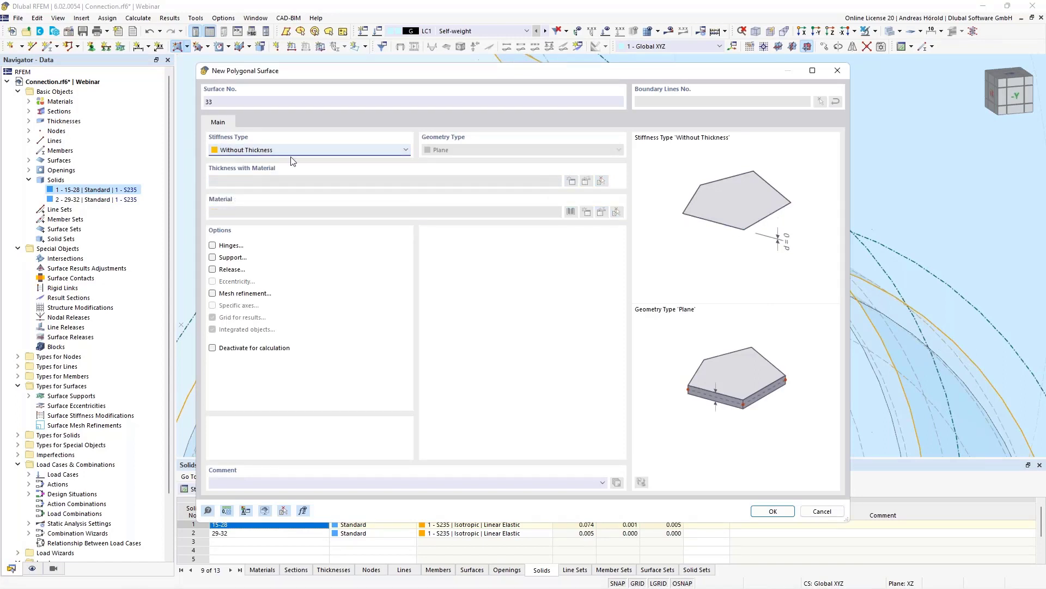
{"action": "left_click", "coordinate": [777, 513]}
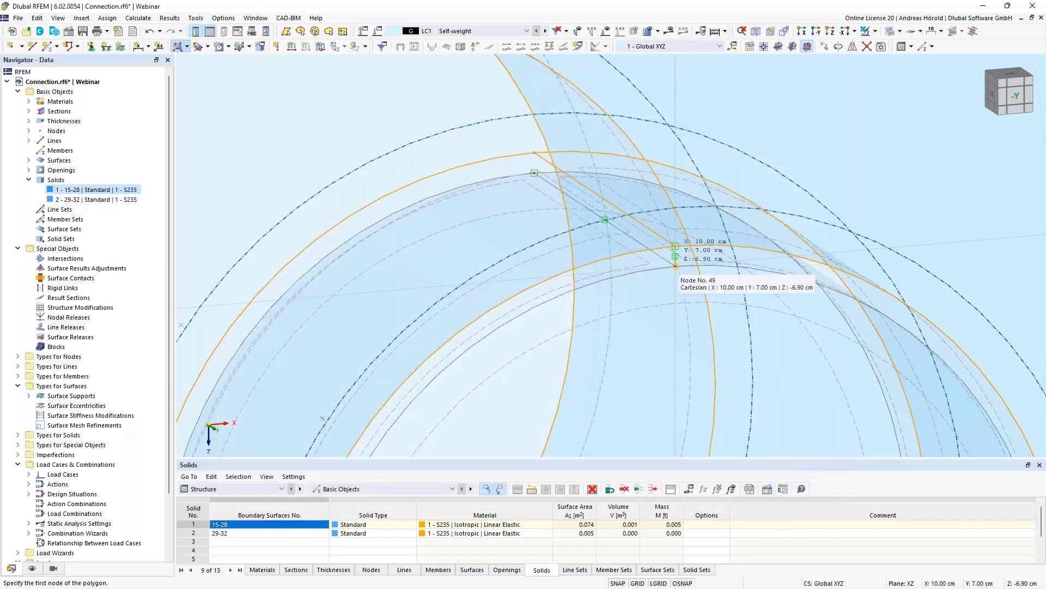
{"action": "scroll", "coordinate": [675, 265], "scroll_direction": "up", "scroll_amount": 1}
{"action": "scroll", "coordinate": [675, 265], "scroll_direction": "up", "scroll_amount": 1}
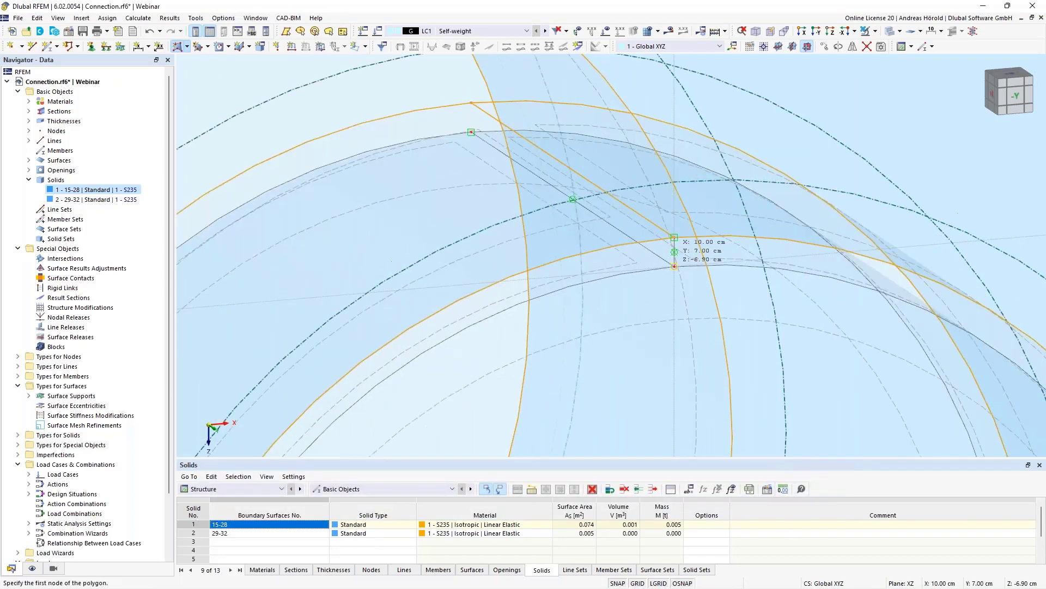
{"action": "left_click", "coordinate": [675, 267]}
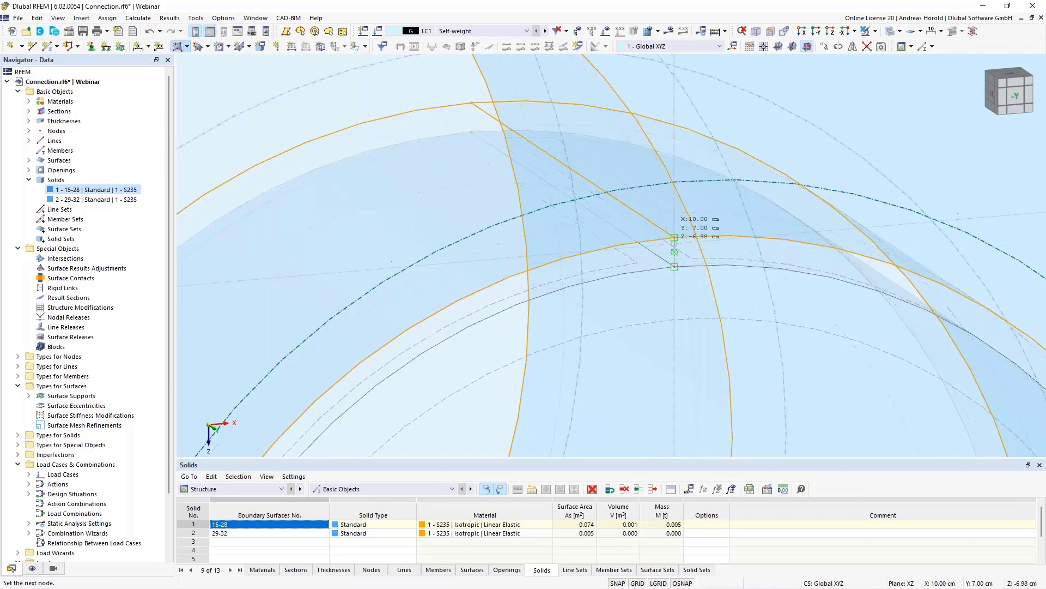
{"action": "left_click", "coordinate": [675, 266]}
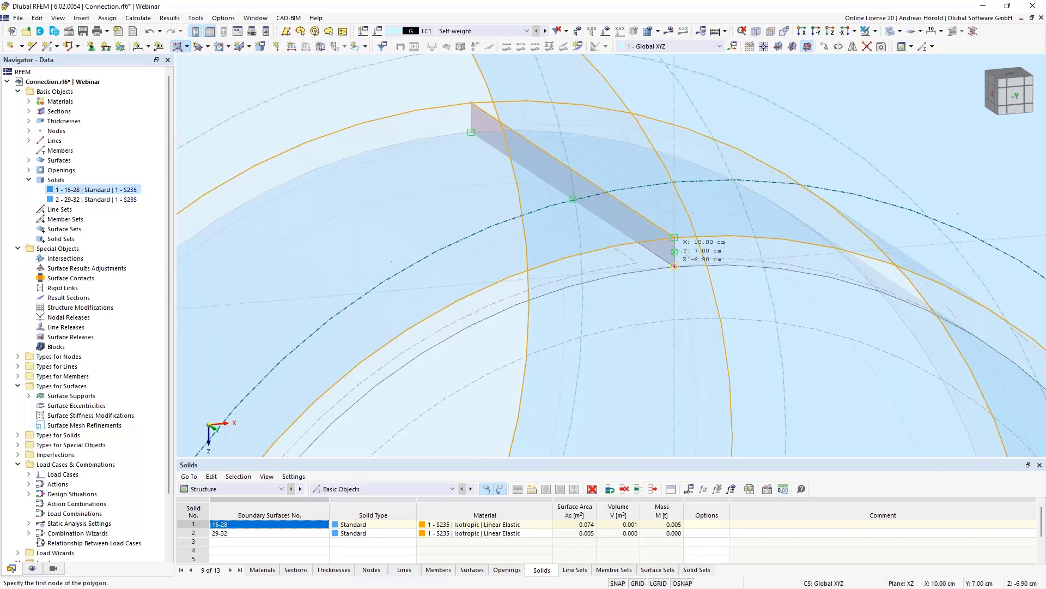
Create a polygonal surface across the gap at the hole's lower end, spanning the front and rear inner and outer nodes.
{"action": "key", "text": "Escape"}
{"action": "scroll", "coordinate": [672, 329], "scroll_direction": "down", "scroll_amount": 3}
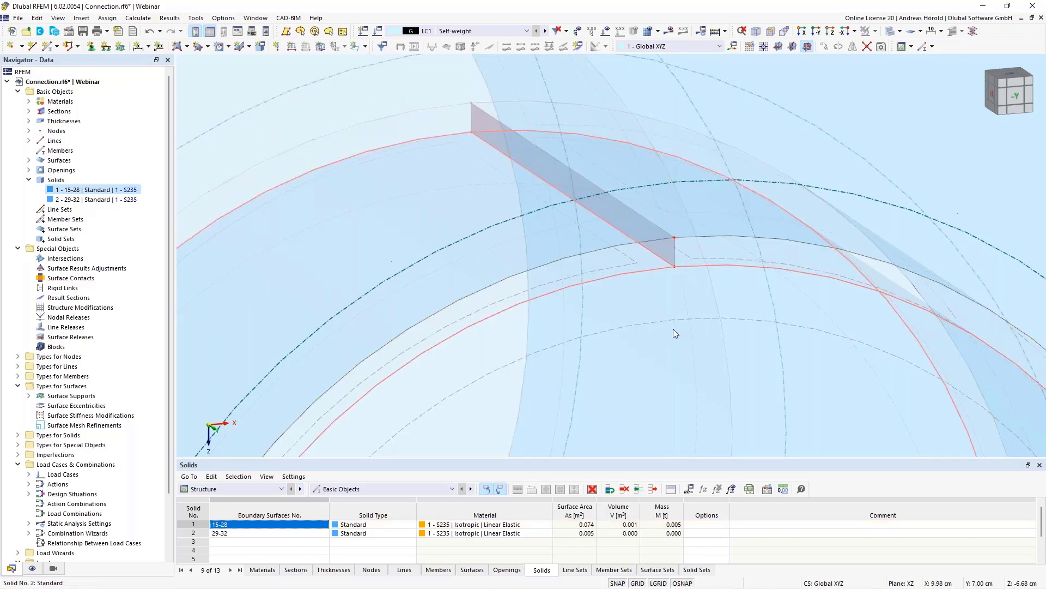
{"action": "scroll", "coordinate": [673, 329], "scroll_direction": "down", "scroll_amount": 5}
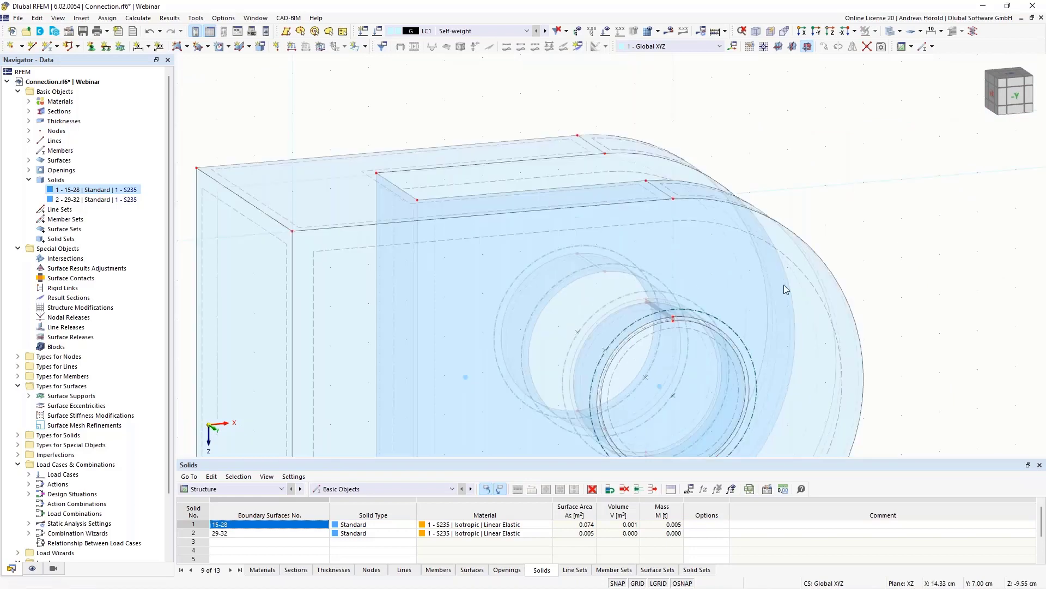
{"action": "scroll", "coordinate": [749, 321], "scroll_direction": "up", "scroll_amount": 6}
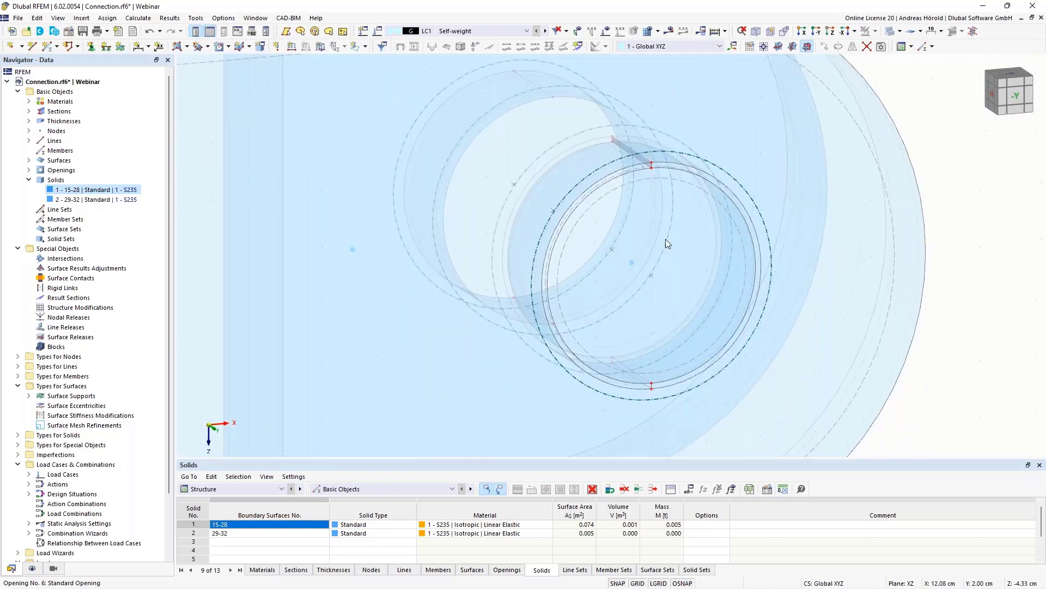
{"action": "scroll", "coordinate": [610, 388], "scroll_direction": "up", "scroll_amount": 2}
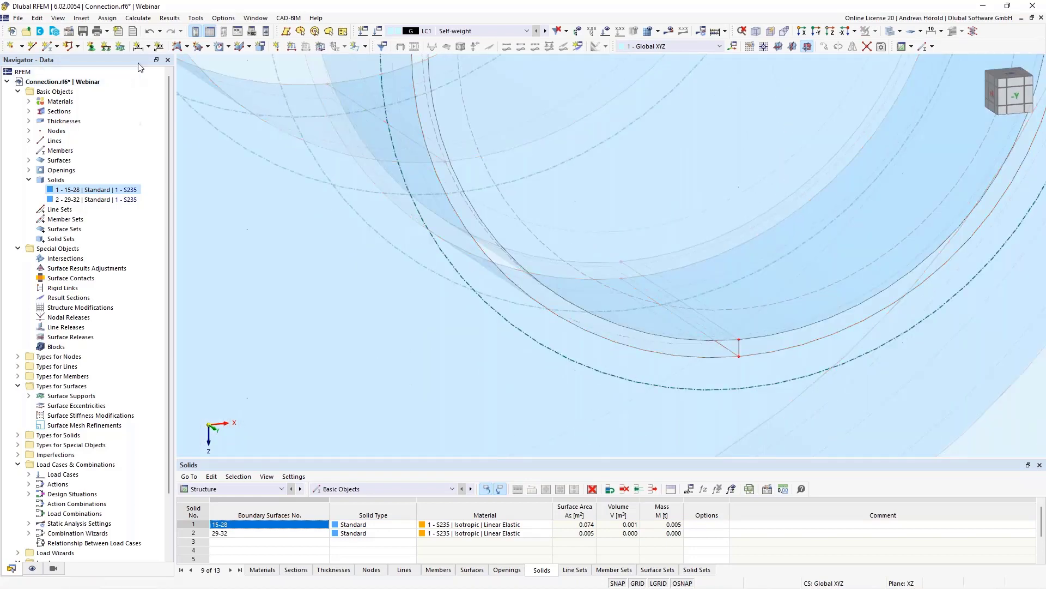
{"action": "left_click", "coordinate": [177, 46]}
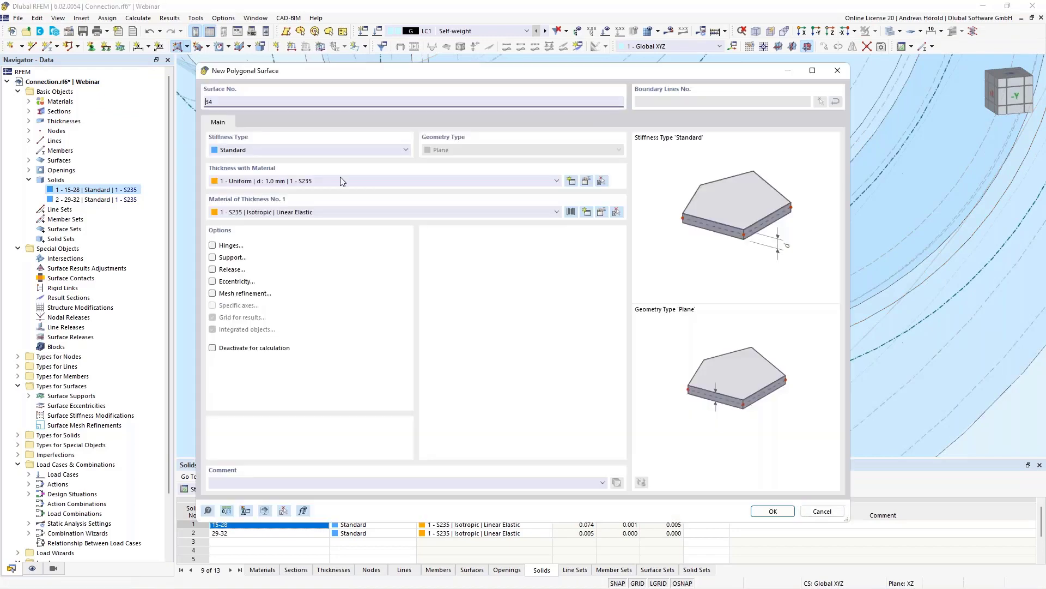
{"action": "left_click", "coordinate": [771, 510]}
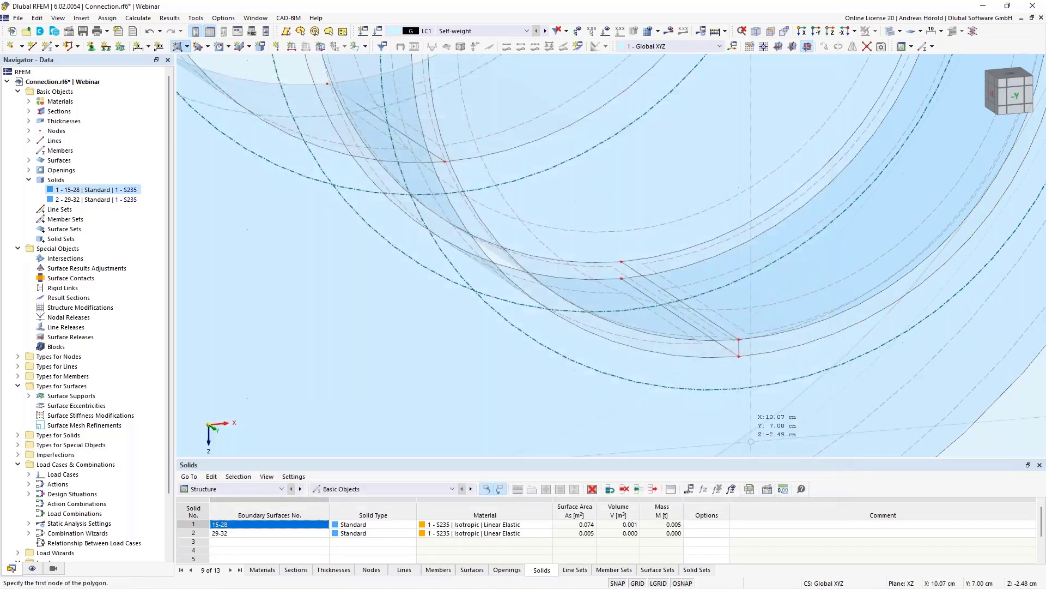
{"action": "left_click", "coordinate": [738, 356]}
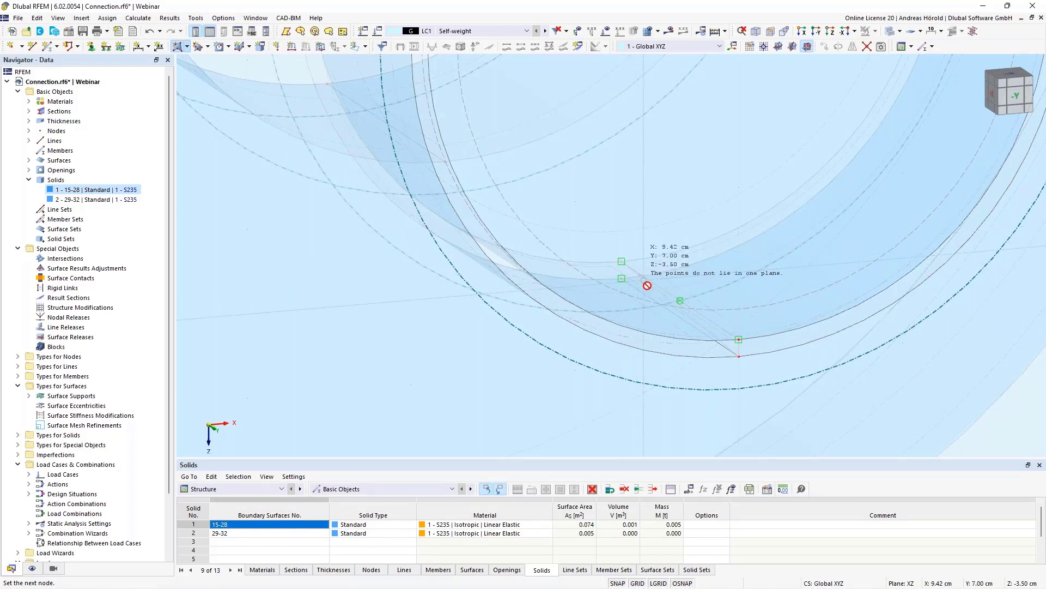
{"action": "left_click", "coordinate": [754, 359]}
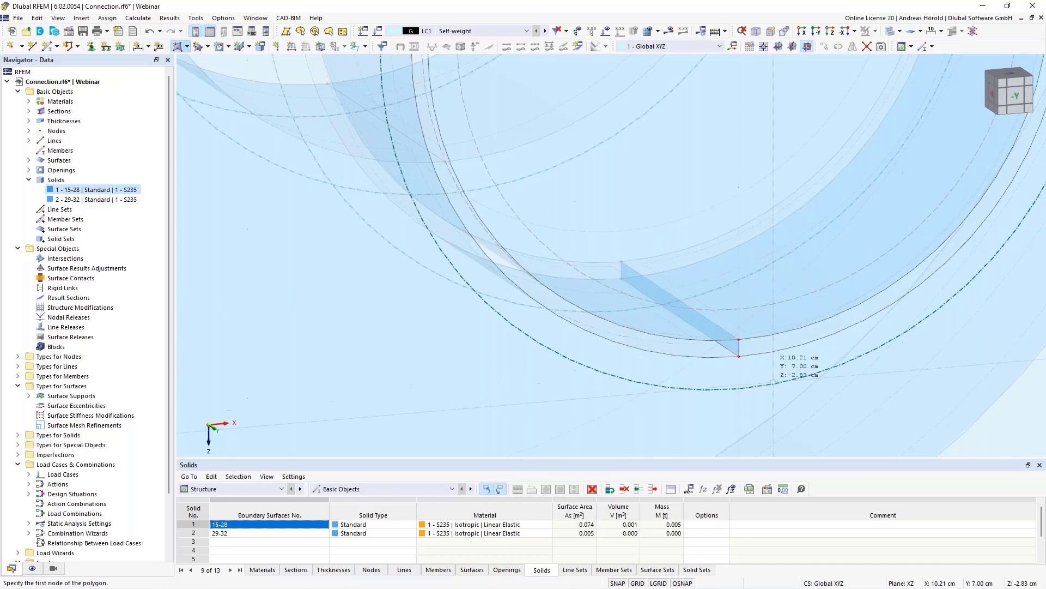
Create a Without Thickness surface on the gap's front face from the inner and outer arcs and the two short gap lines.
{"action": "left_click", "coordinate": [187, 46]}
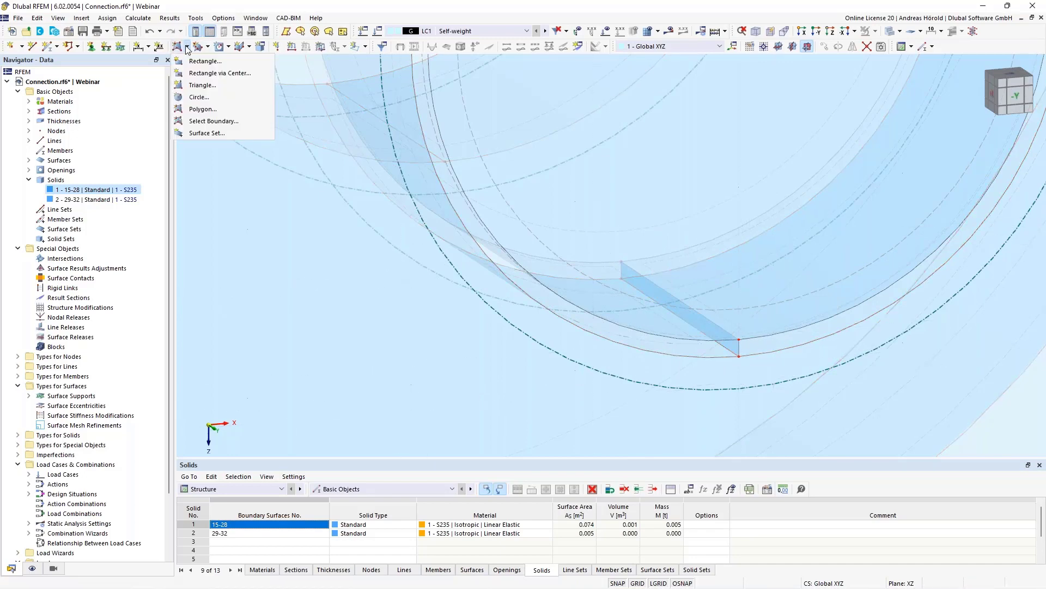
{"action": "left_click", "coordinate": [218, 122]}
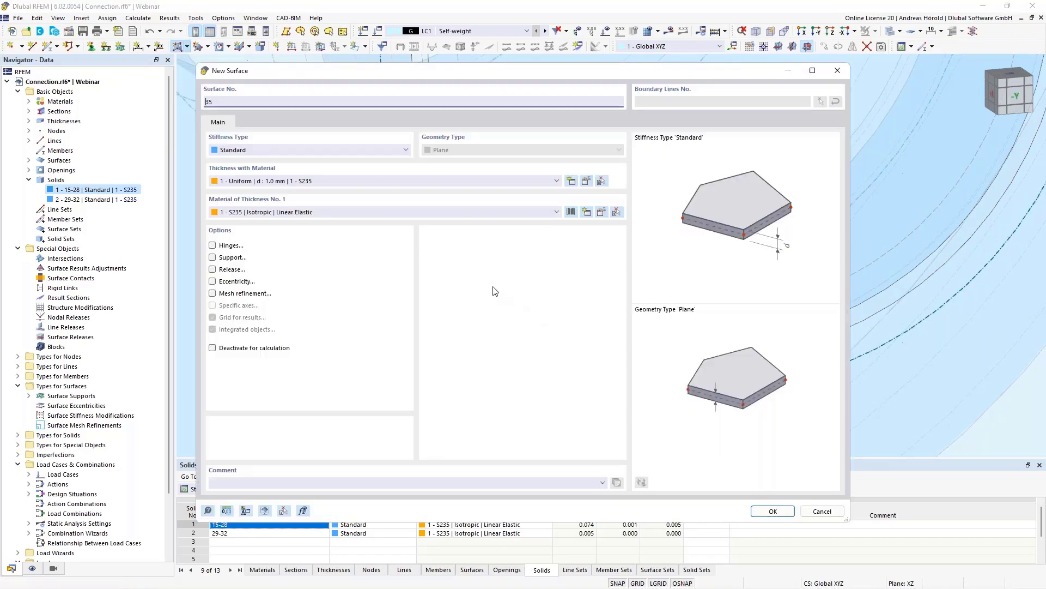
{"action": "left_click", "coordinate": [316, 148]}
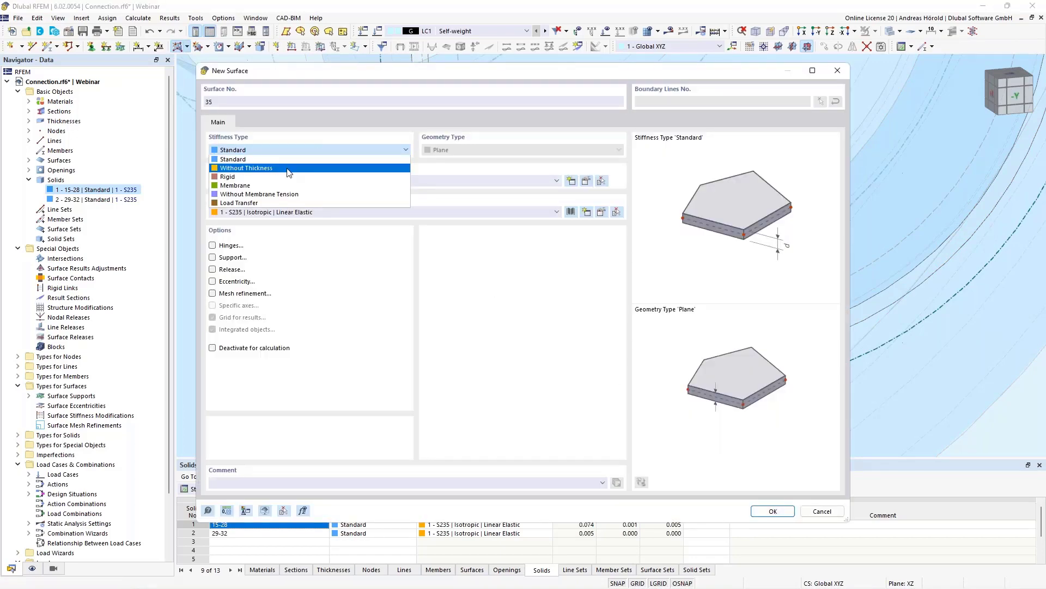
{"action": "left_click", "coordinate": [289, 168]}
{"action": "left_click", "coordinate": [772, 511]}
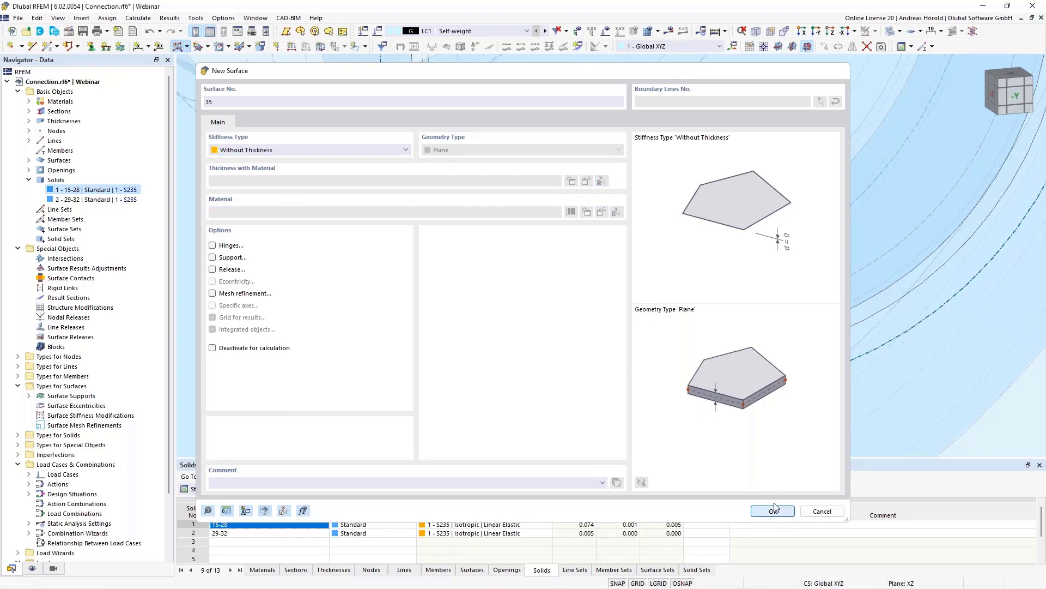
{"action": "scroll", "coordinate": [764, 349], "scroll_direction": "up", "scroll_amount": 3}
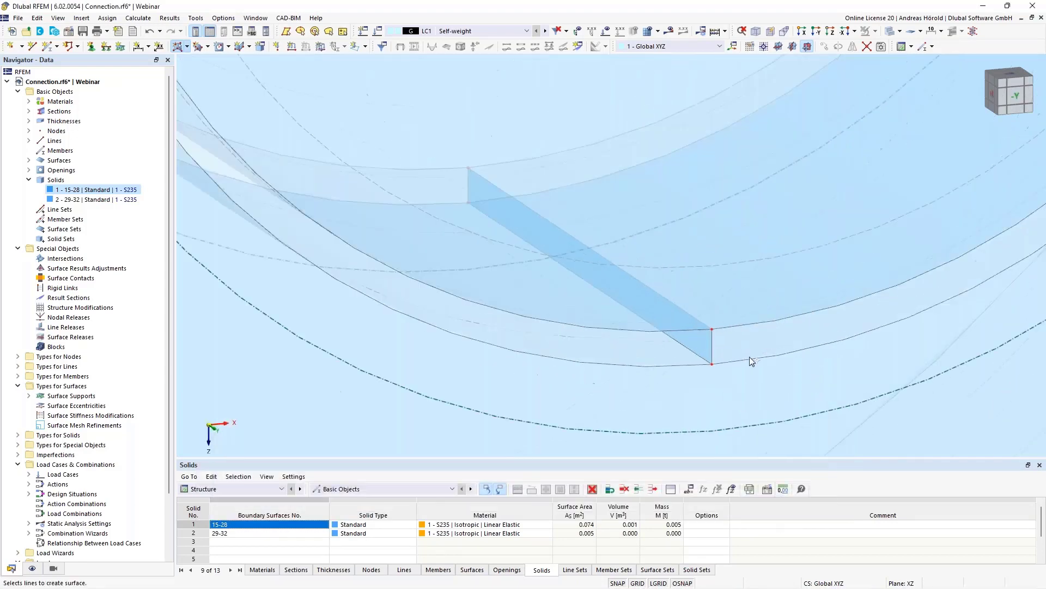
{"action": "left_click", "coordinate": [743, 358]}
{"action": "left_click", "coordinate": [711, 346]}
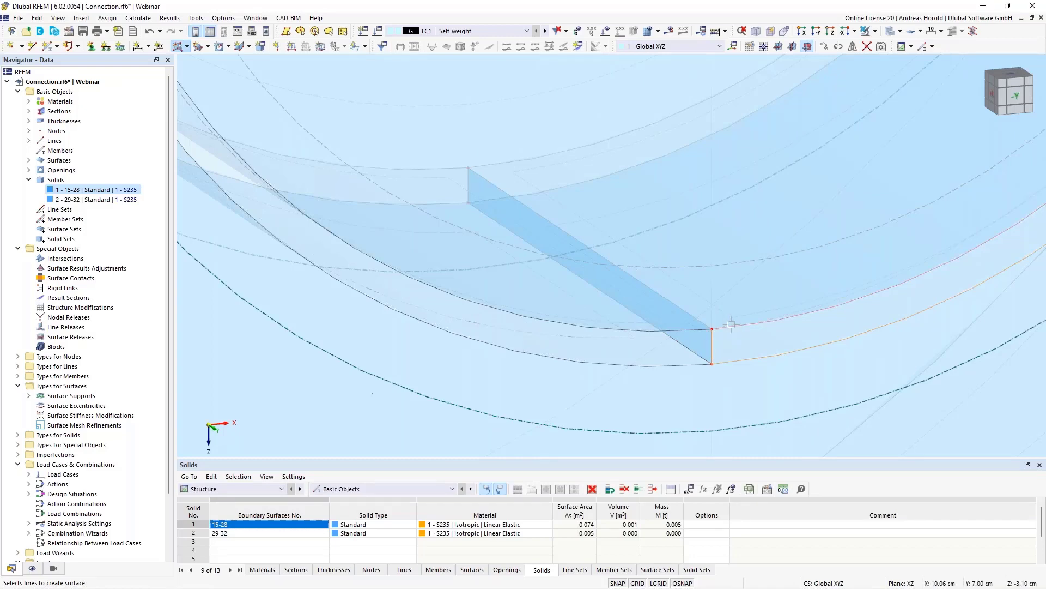
{"action": "scroll", "coordinate": [731, 325], "scroll_direction": "down", "scroll_amount": 5}
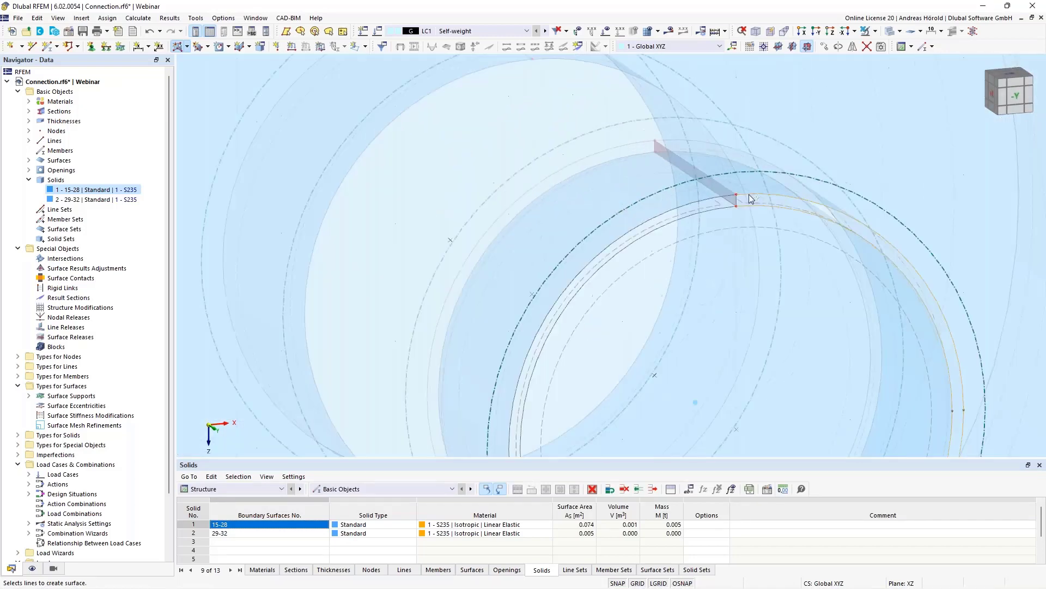
{"action": "left_click", "coordinate": [737, 200]}
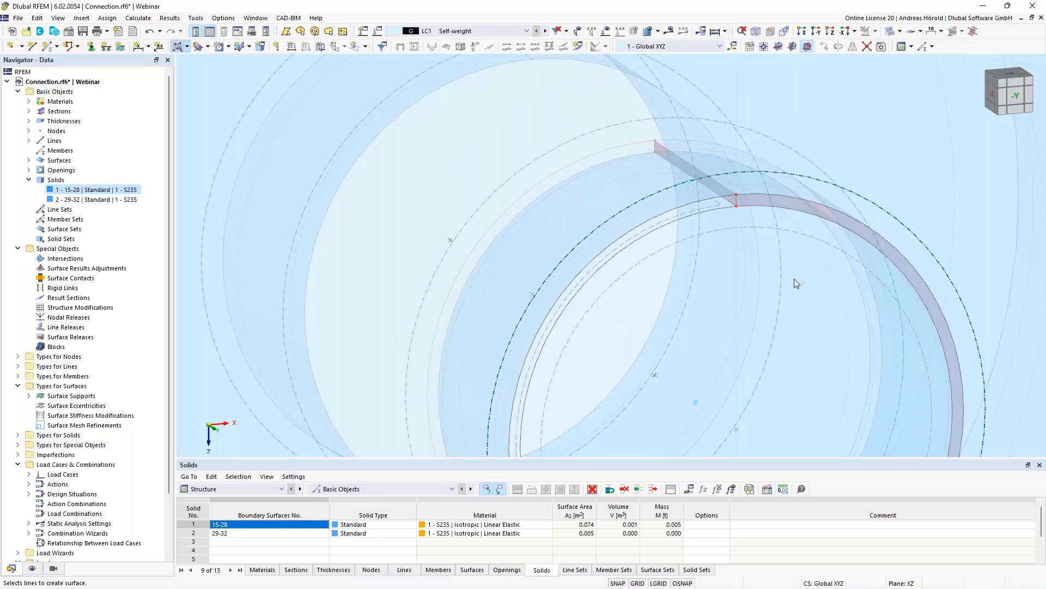
Change the stiffness type of the polygonal surface at the gap's lower end to Without Thickness.
{"action": "scroll", "coordinate": [793, 279], "scroll_direction": "down", "scroll_amount": 3}
{"action": "middle_click_drag", "start_coordinate": [793, 279], "coordinate": [774, 212]}
{"action": "scroll", "coordinate": [750, 338], "scroll_direction": "up", "scroll_amount": 5}
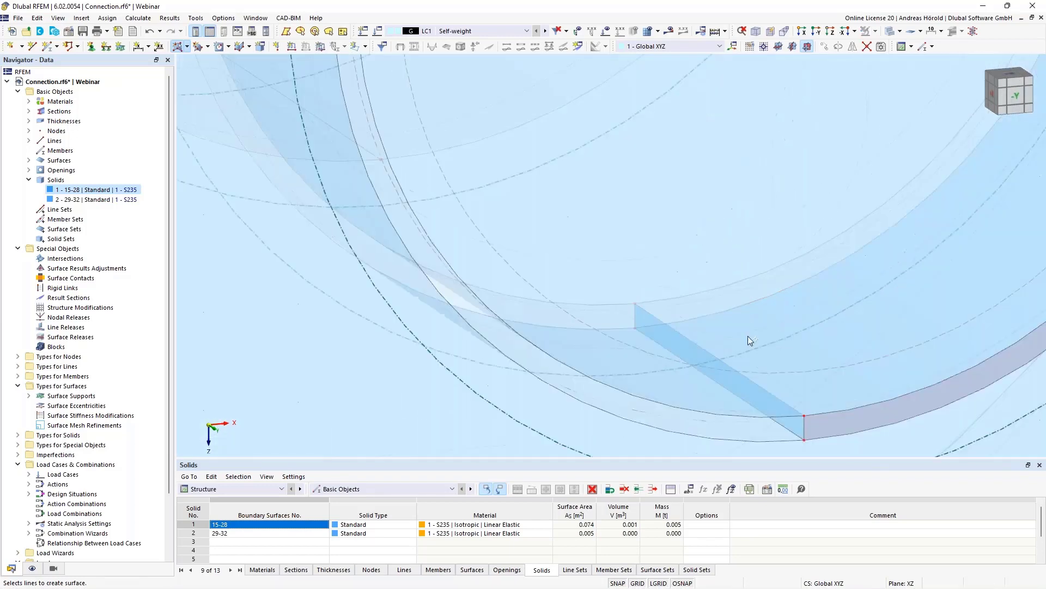
{"action": "double_click", "coordinate": [774, 403]}
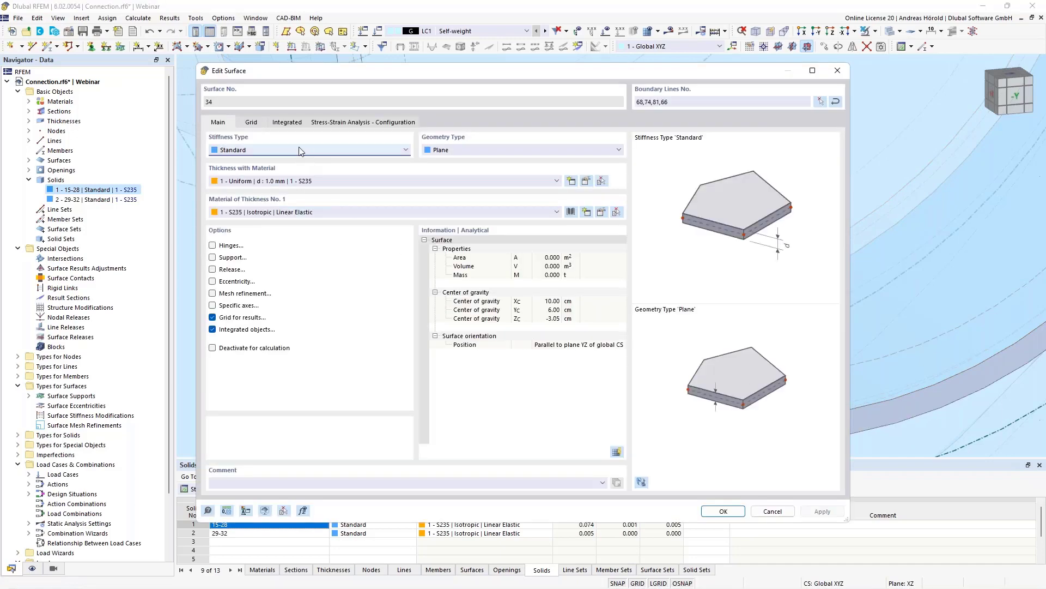
{"action": "left_click", "coordinate": [299, 150]}
{"action": "left_click", "coordinate": [288, 168]}
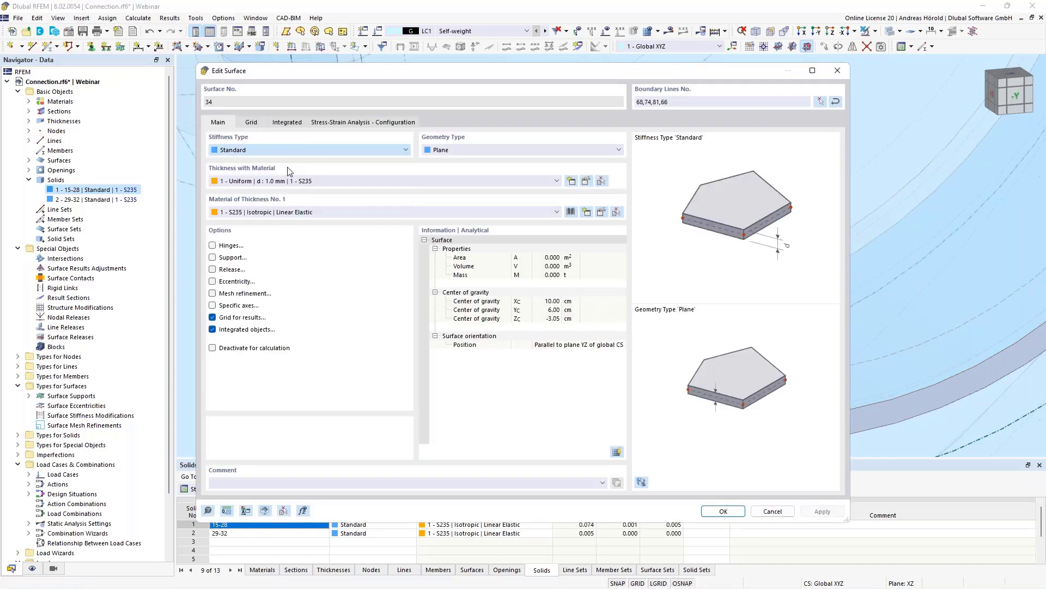
{"action": "left_click", "coordinate": [722, 510]}
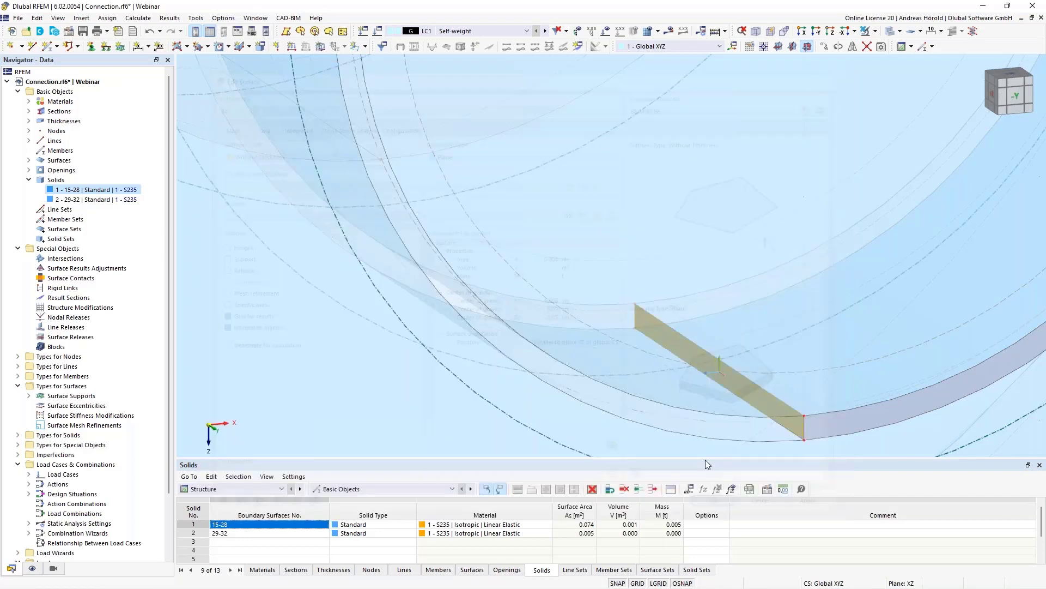
Copy the half-ring gap surface once from the front node to the rear node, a displacement of -2.00 cm in Y.
{"action": "scroll", "coordinate": [711, 421], "scroll_direction": "up", "scroll_amount": 2}
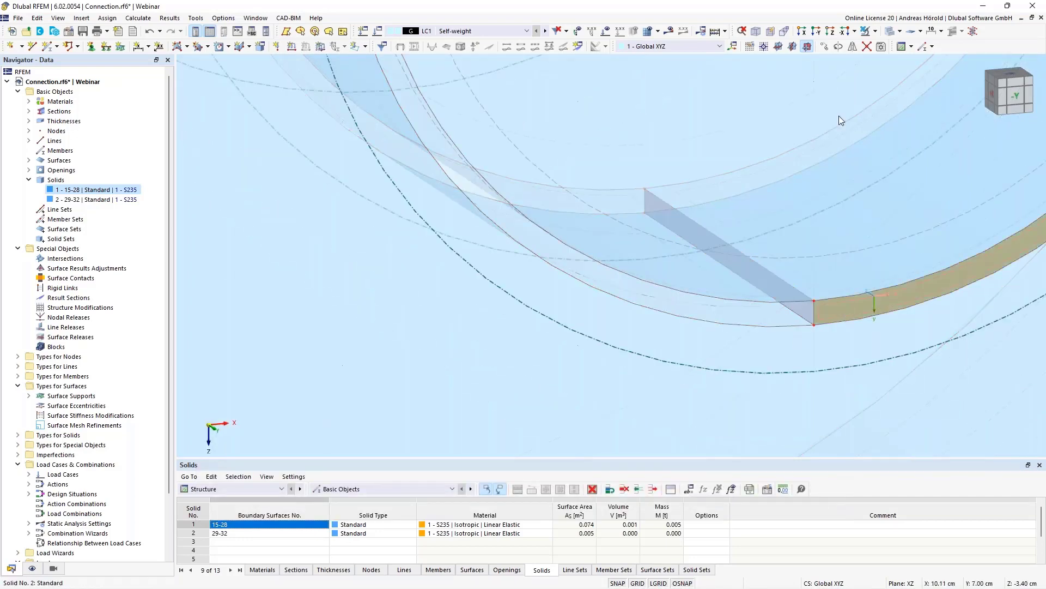
{"action": "left_click", "coordinate": [825, 48]}
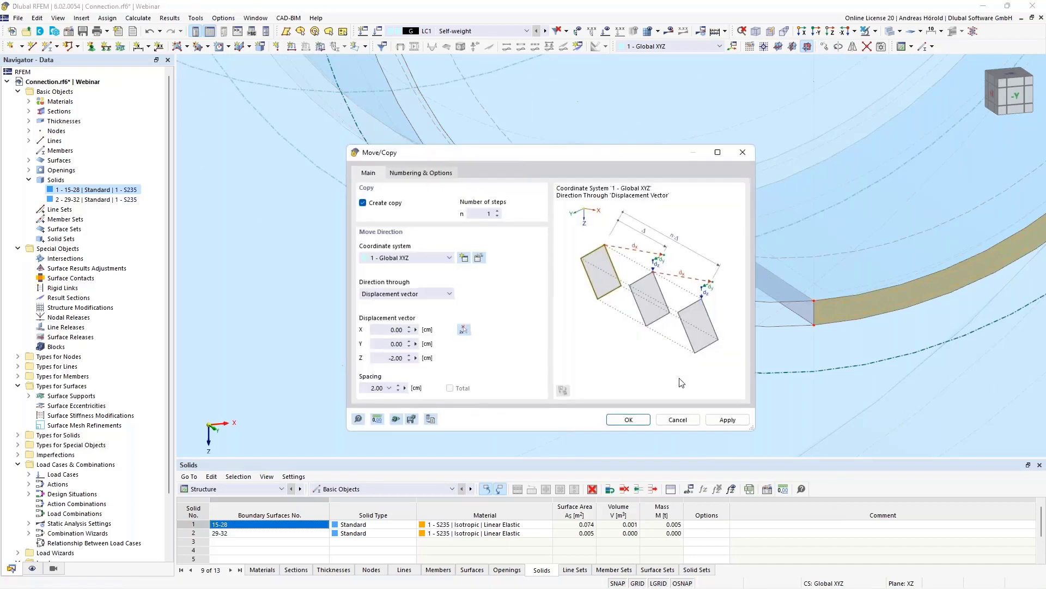
{"action": "left_click", "coordinate": [464, 329]}
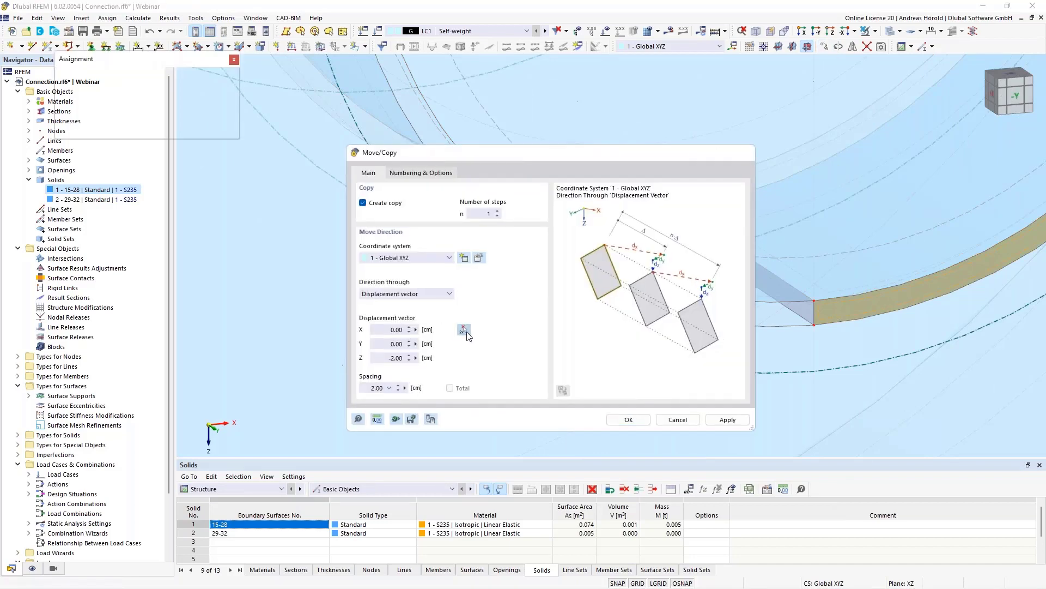
{"action": "left_click", "coordinate": [813, 300]}
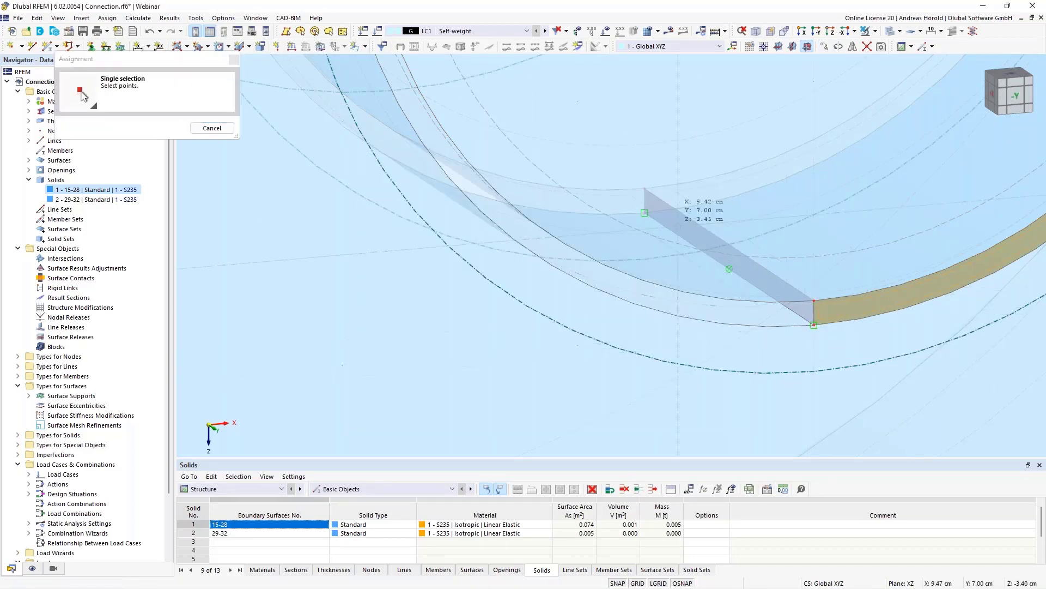
{"action": "left_click", "coordinate": [645, 188]}
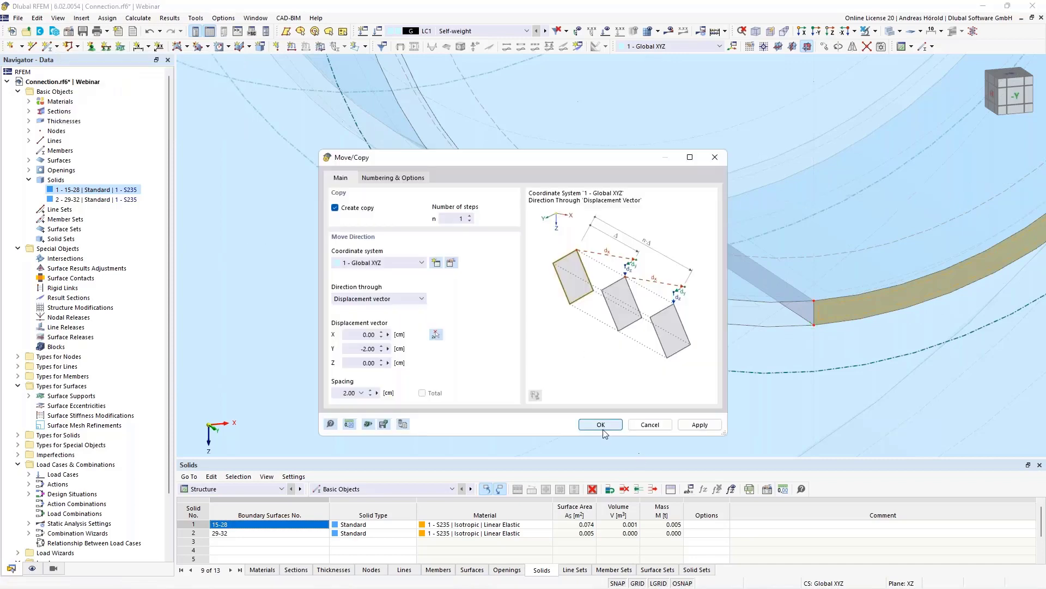
{"action": "left_click", "coordinate": [600, 425]}
Start a new Standard solid of material S235 and try to pick its boundary surfaces at the gap with Autocomplete.
{"action": "scroll", "coordinate": [679, 382], "scroll_direction": "down", "scroll_amount": 3}
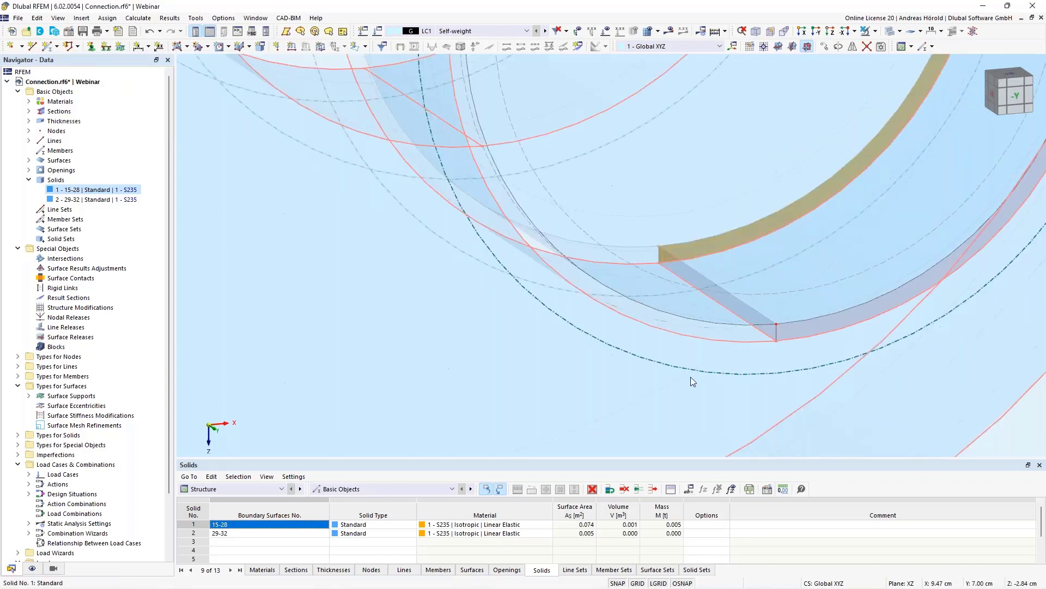
{"action": "scroll", "coordinate": [711, 372], "scroll_direction": "down", "scroll_amount": 3}
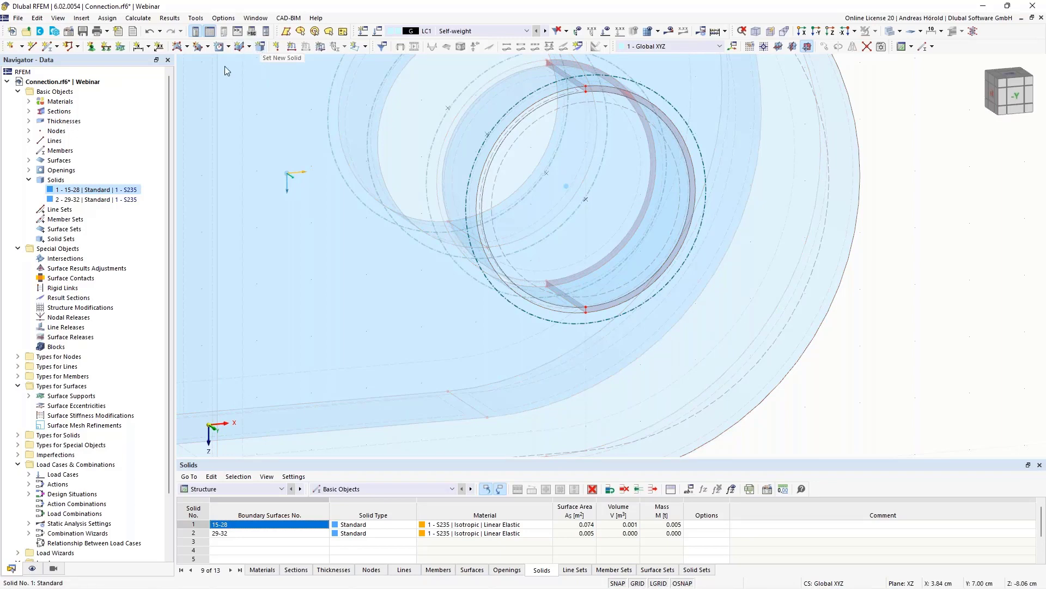
{"action": "right_click", "coordinate": [56, 181]}
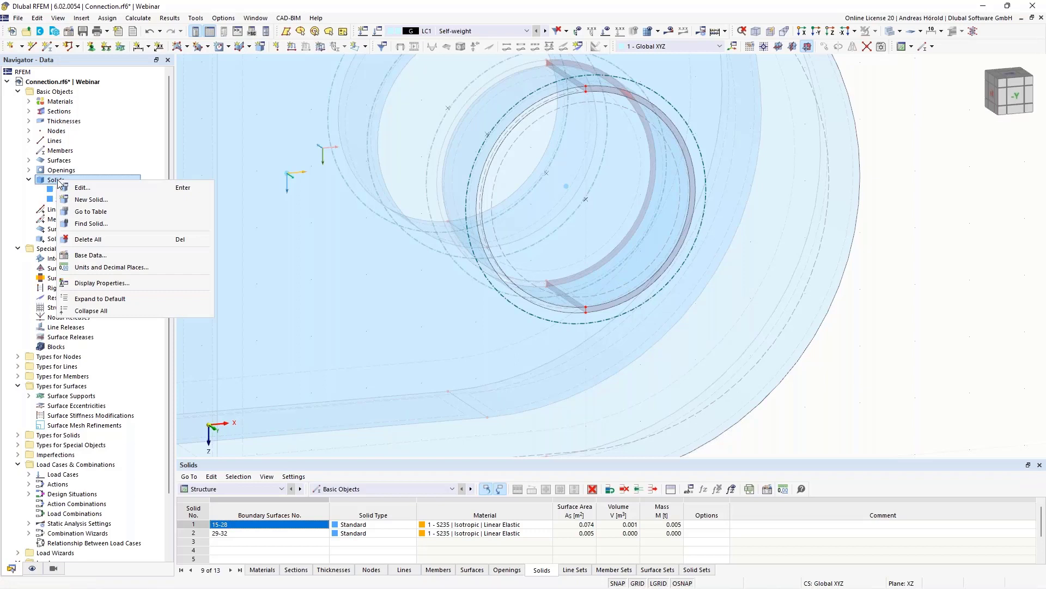
{"action": "left_click", "coordinate": [104, 200]}
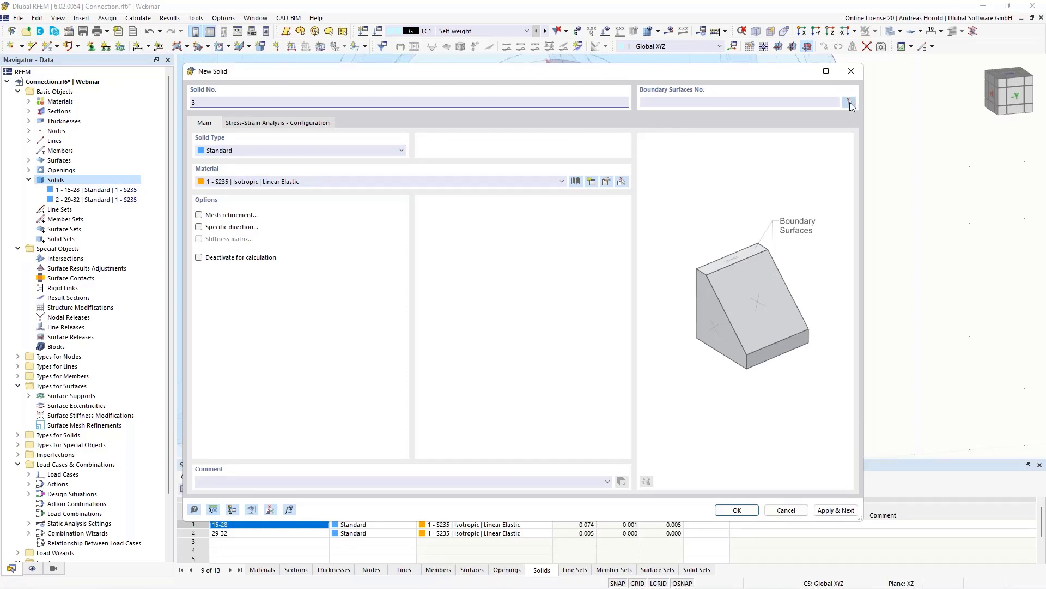
{"action": "left_click", "coordinate": [849, 103]}
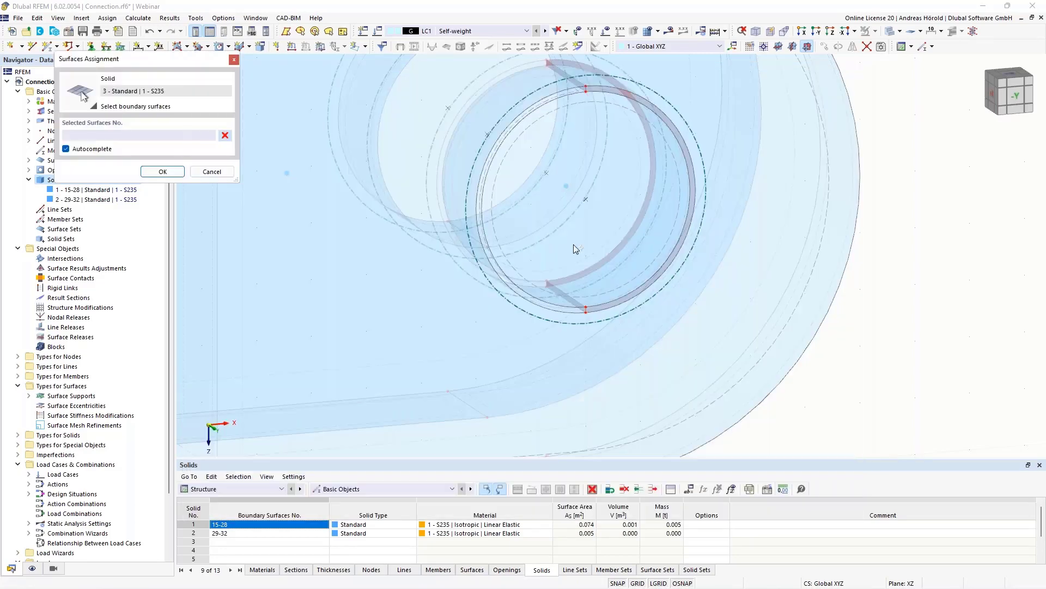
{"action": "scroll", "coordinate": [574, 249], "scroll_direction": "up", "scroll_amount": 5}
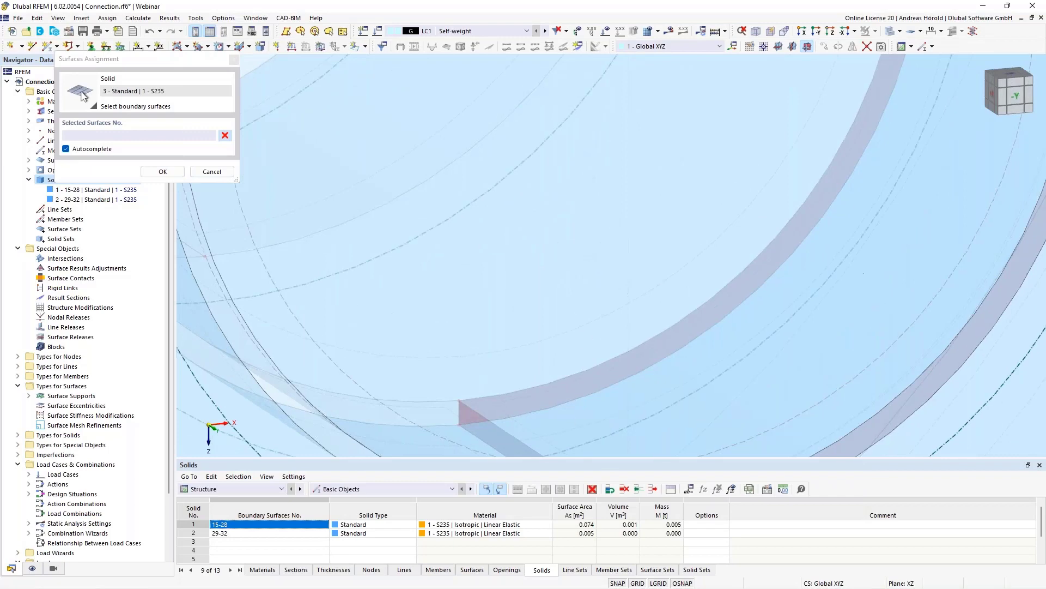
{"action": "scroll", "coordinate": [593, 261], "scroll_direction": "down", "scroll_amount": 3}
{"action": "left_click", "coordinate": [493, 186]}
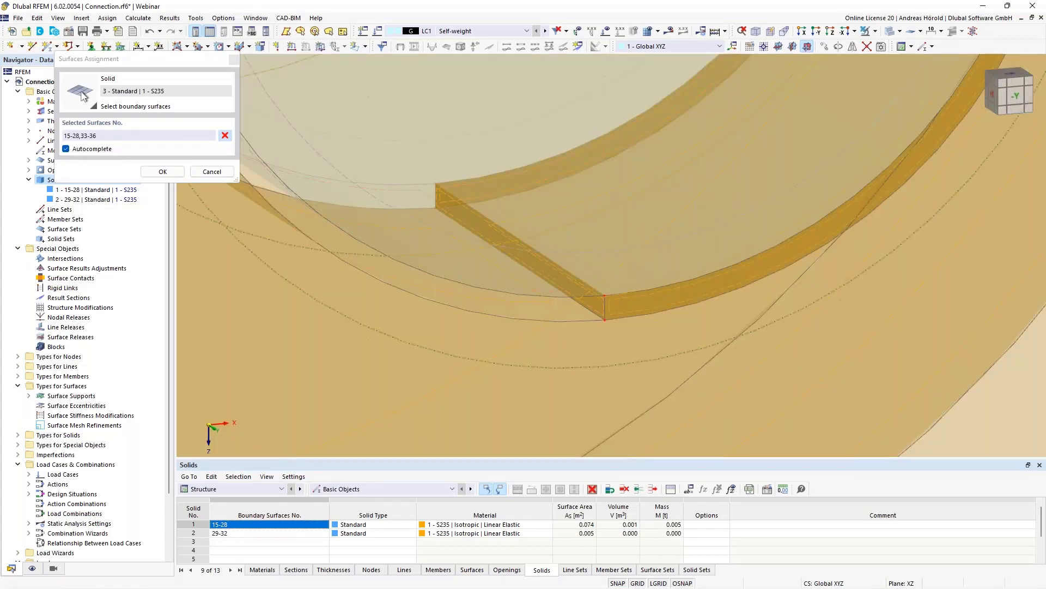
Turn off Autocomplete, clear the boundary surfaces, and pick the gap's lower end, rear, inner and front surfaces individually (31, 34-36).
{"action": "left_click", "coordinate": [66, 153]}
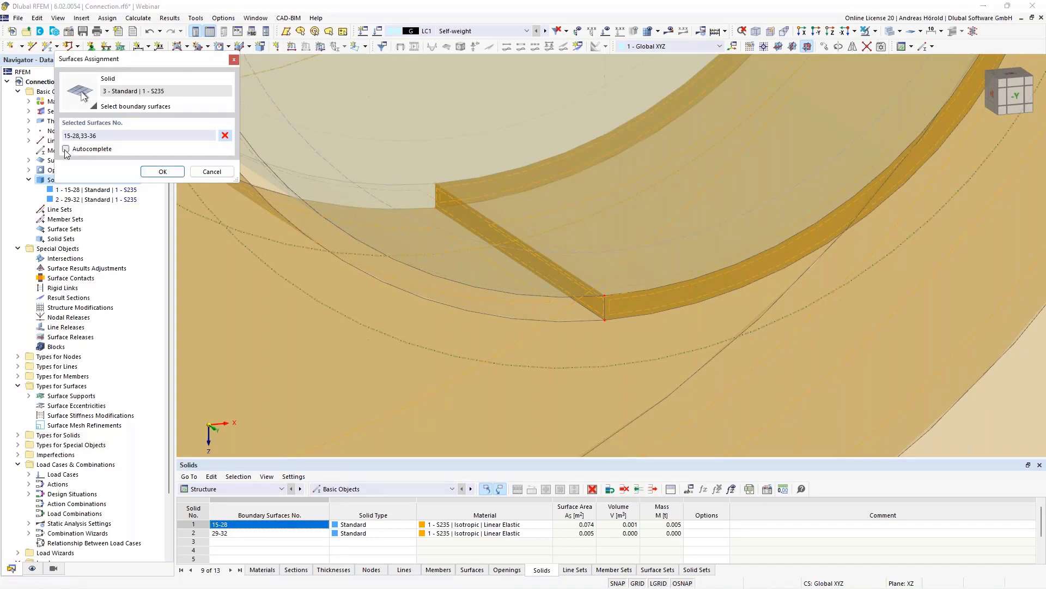
{"action": "left_click", "coordinate": [225, 135]}
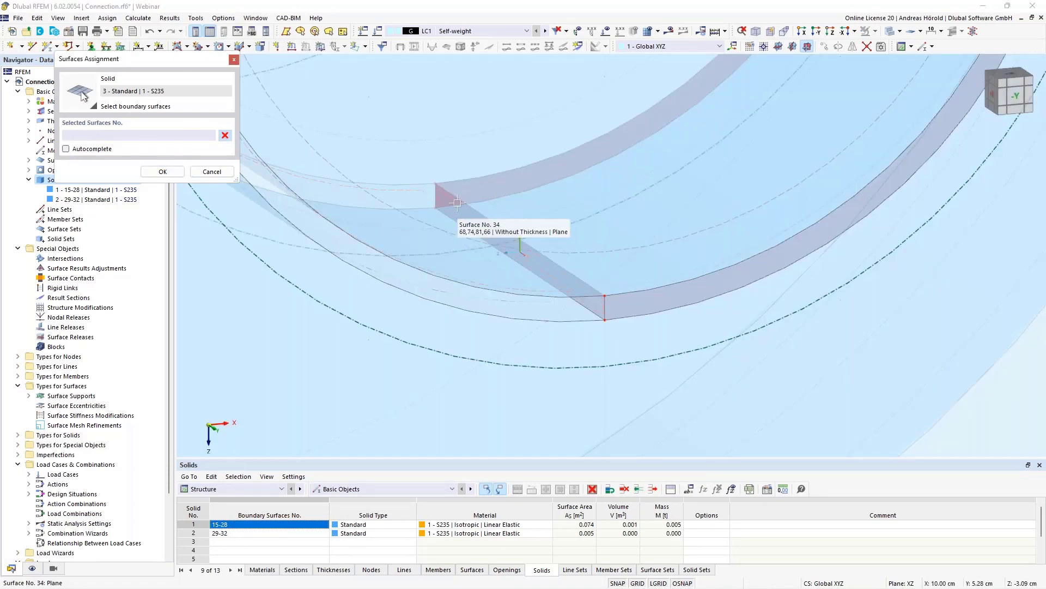
{"action": "left_click", "coordinate": [517, 248]}
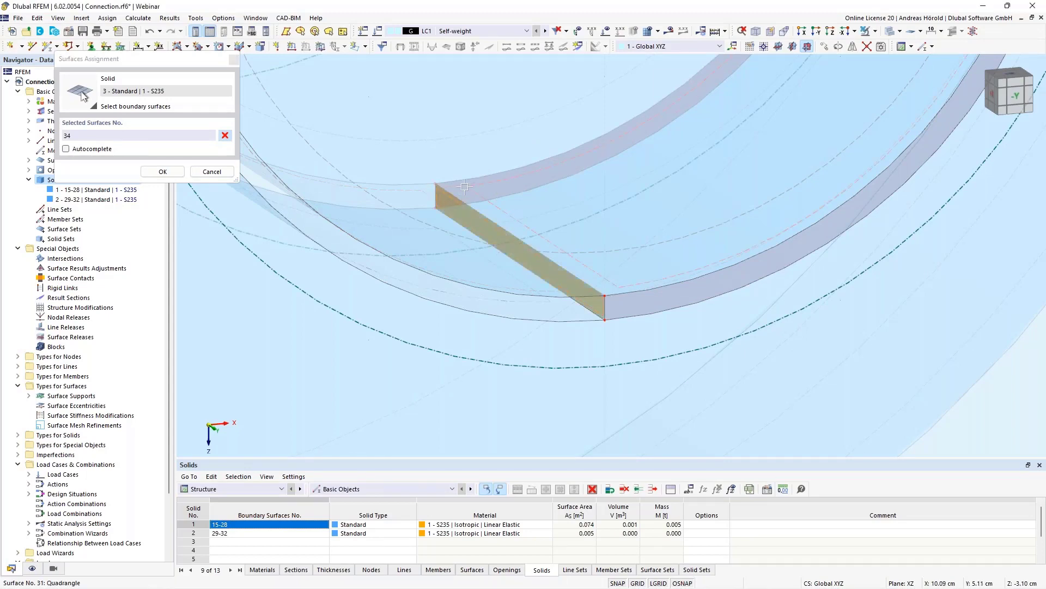
{"action": "left_click", "coordinate": [465, 187]}
{"action": "left_click", "coordinate": [461, 193]}
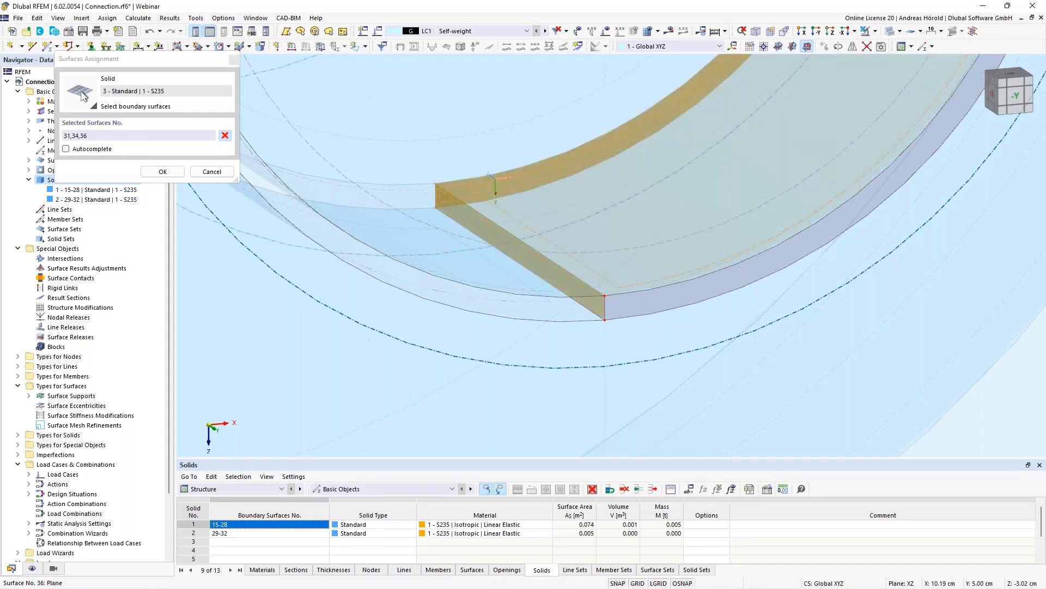
{"action": "left_click", "coordinate": [630, 313]}
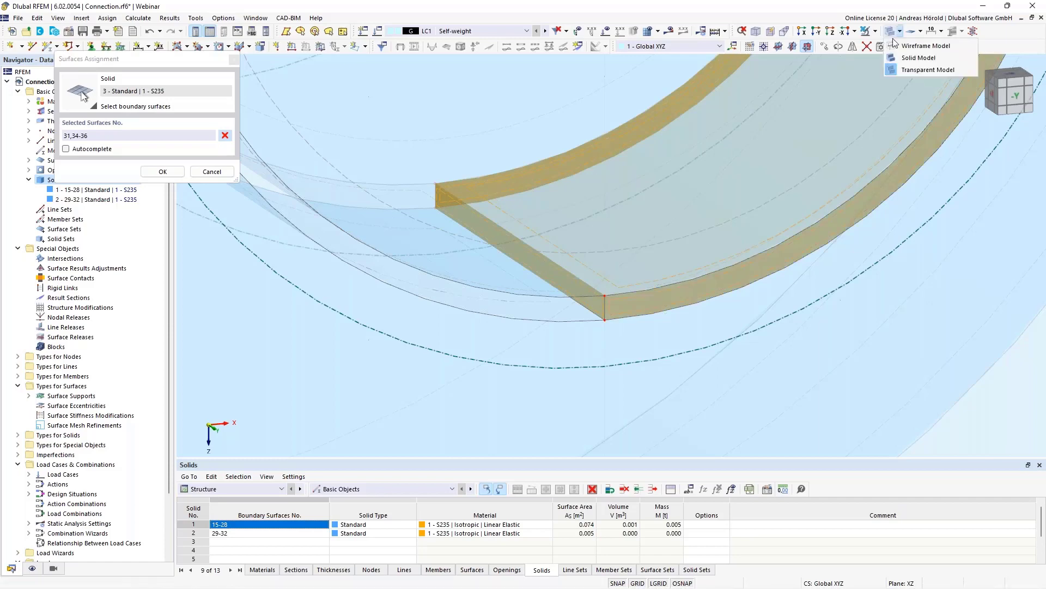
Add the remaining outer and upper-end gap surfaces in wireframe display, completing the boundary as surfaces 28, 31 and 33-36.
{"action": "left_click", "coordinate": [895, 47]}
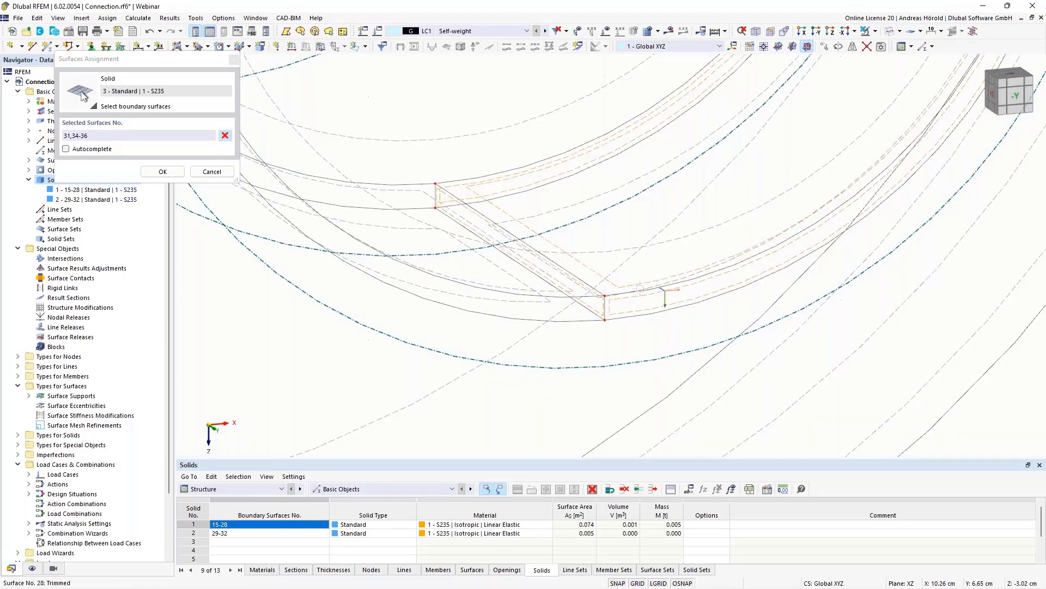
{"action": "scroll", "coordinate": [644, 282], "scroll_direction": "down", "scroll_amount": 1}
{"action": "middle_click_drag", "start_coordinate": [654, 289], "coordinate": [490, 311]}
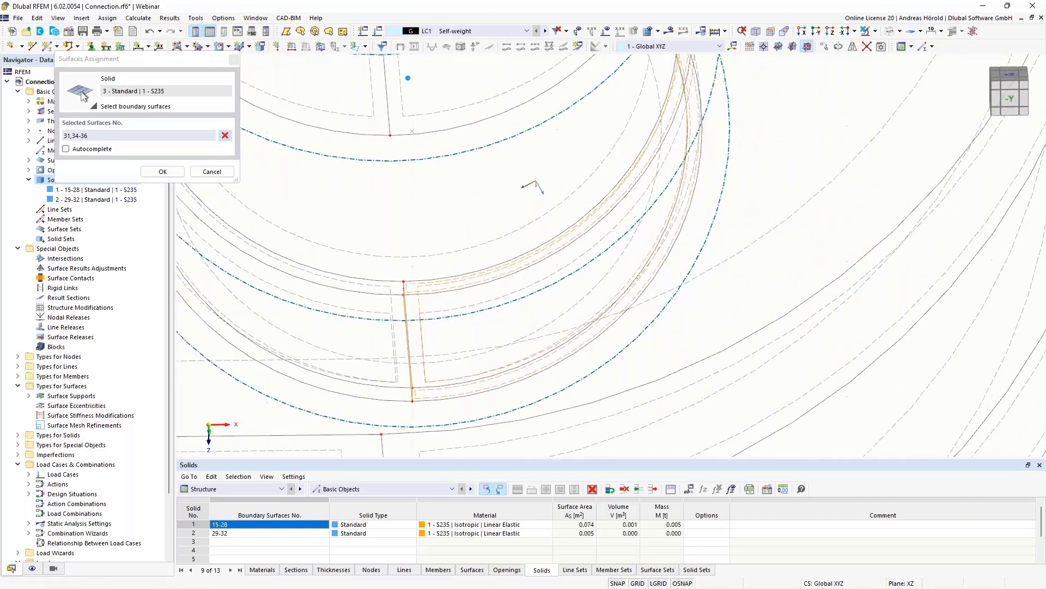
{"action": "middle_click_drag", "start_coordinate": [423, 205], "coordinate": [525, 252], "text": "ctrl"}
{"action": "scroll", "coordinate": [600, 124], "scroll_direction": "up", "scroll_amount": 4}
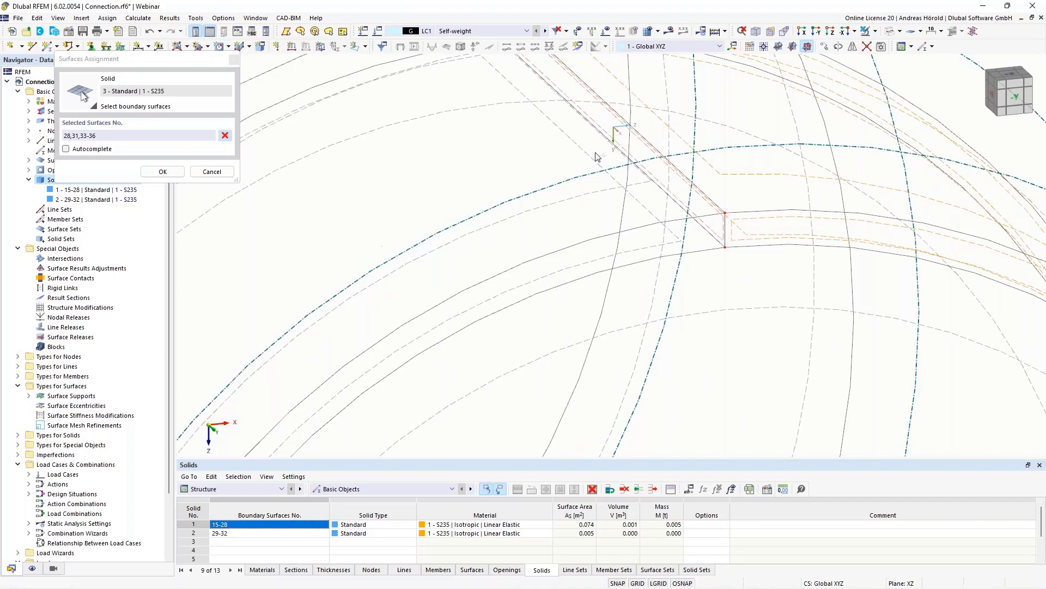
{"action": "left_click", "coordinate": [899, 31]}
{"action": "left_click", "coordinate": [919, 57]}
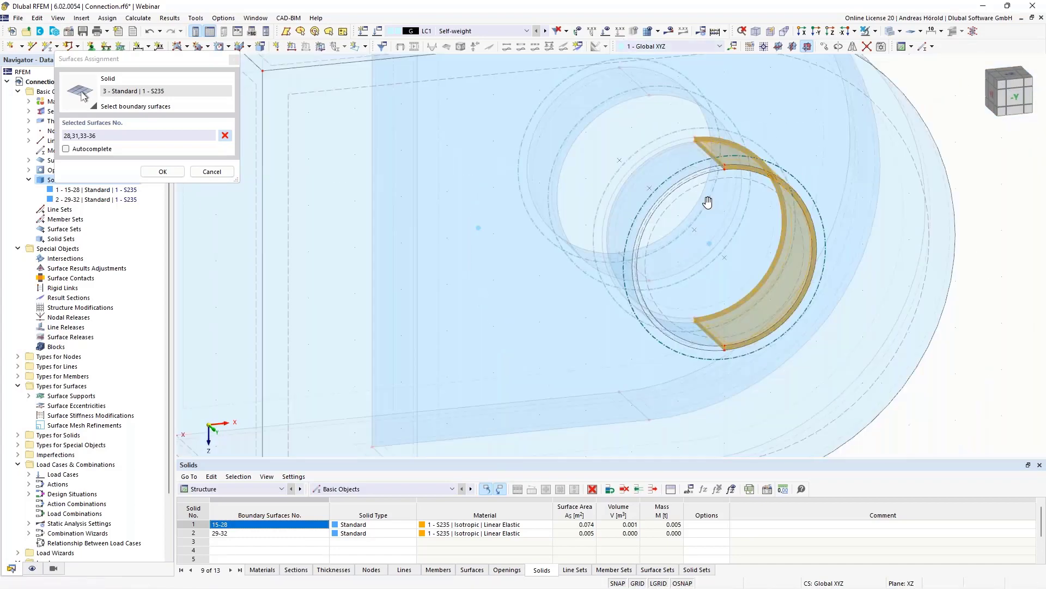
{"action": "left_click", "coordinate": [160, 172]}
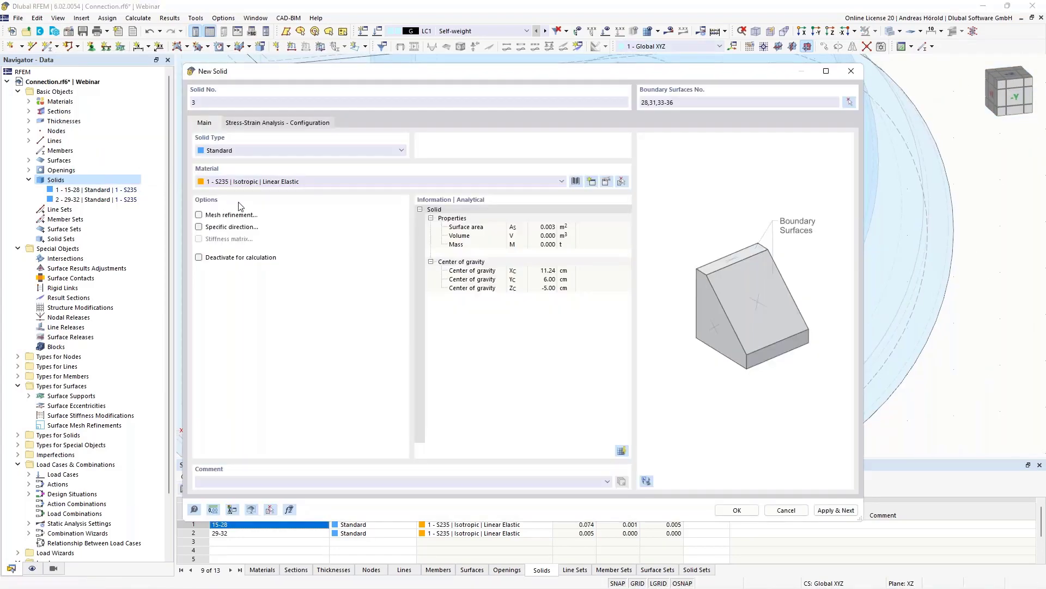
Make the new solid a Contact solid with a new contact: Failure under tension perpendicular and Rigid friction parallel to the surfaces.
{"action": "left_click", "coordinate": [271, 152]}
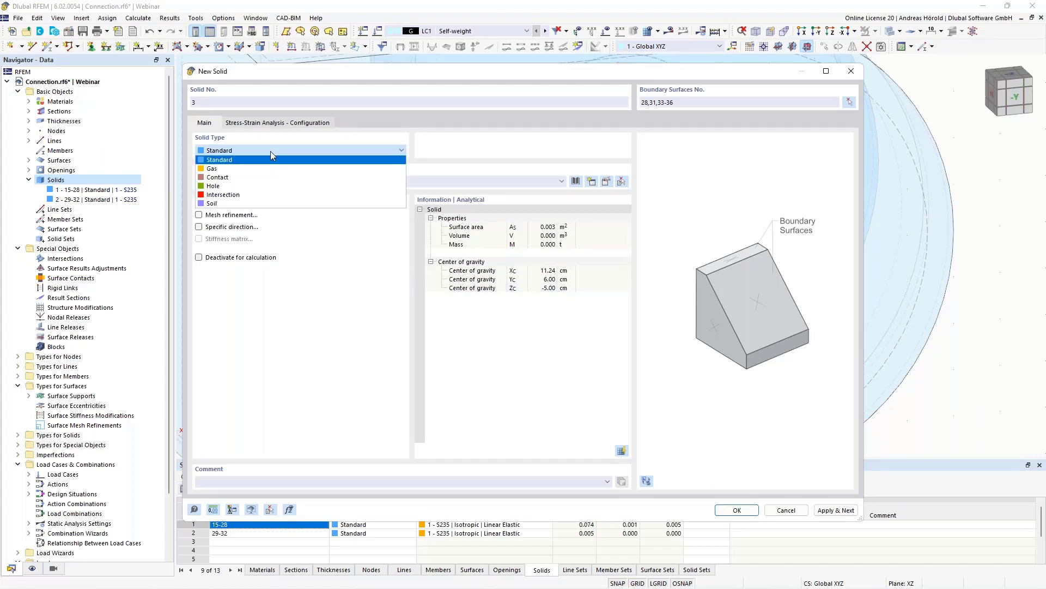
{"action": "left_click", "coordinate": [255, 177]}
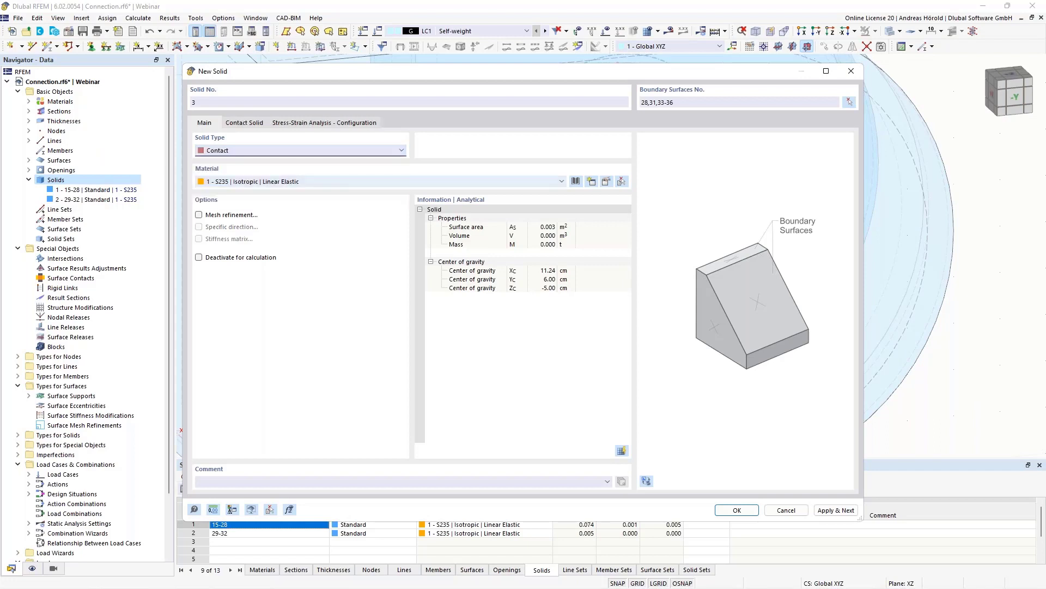
{"action": "left_click", "coordinate": [246, 123]}
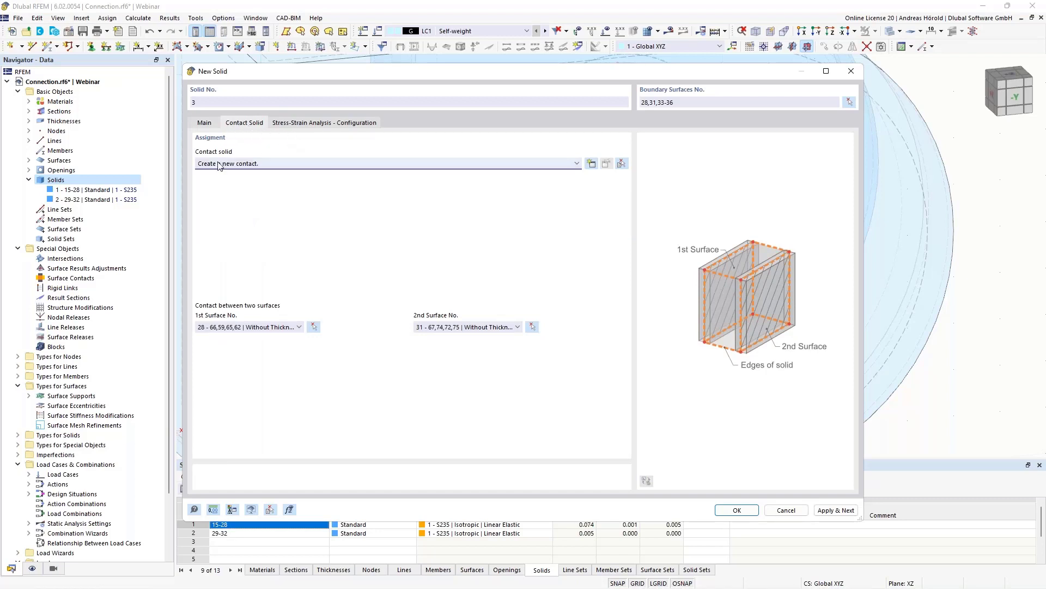
{"action": "left_click", "coordinate": [591, 165]}
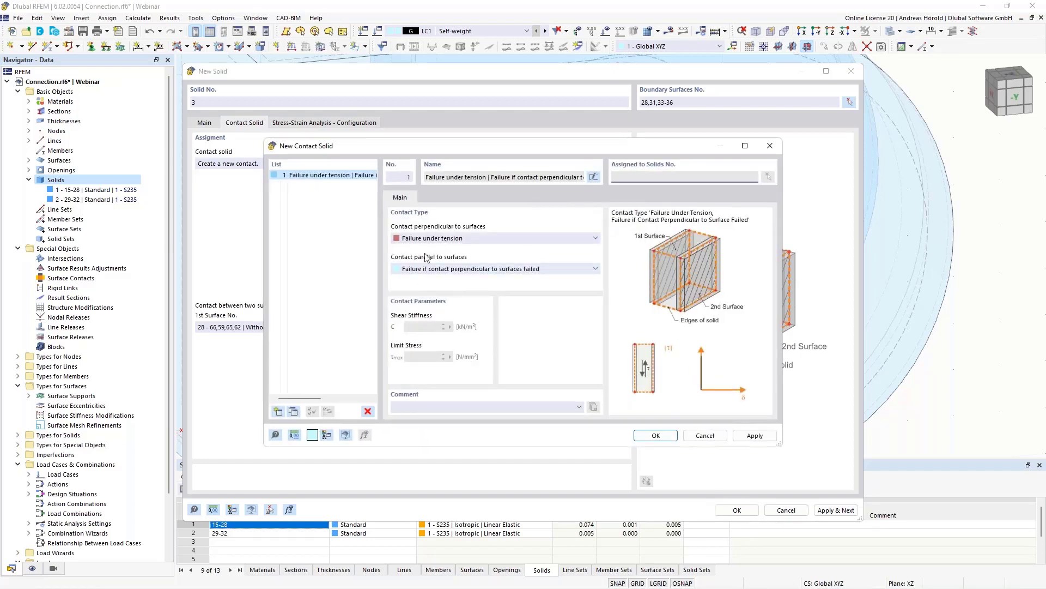
{"action": "left_click", "coordinate": [455, 240]}
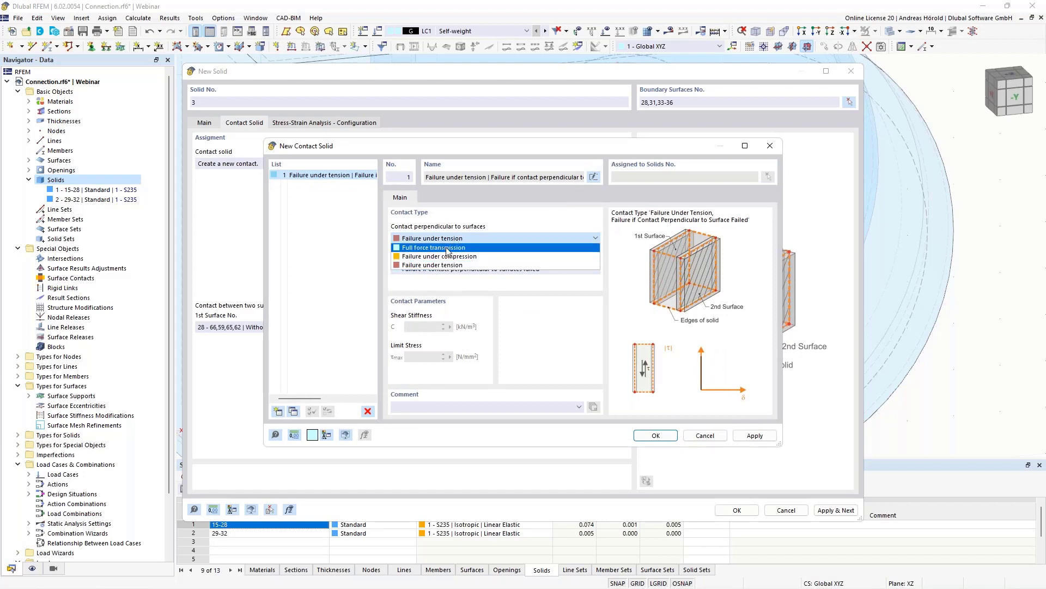
{"action": "left_click", "coordinate": [471, 265]}
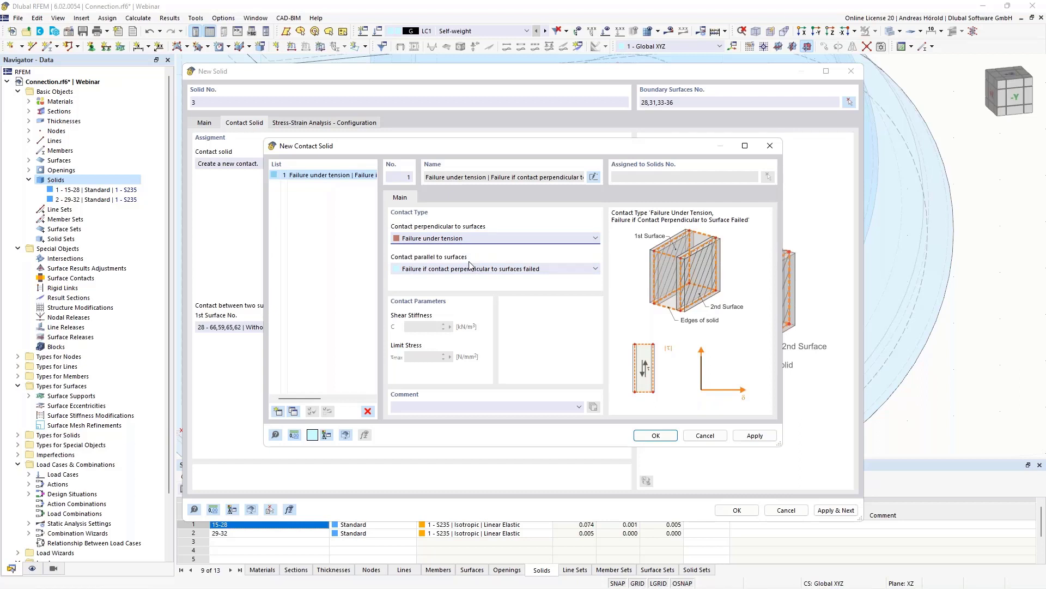
{"action": "left_click", "coordinate": [468, 269]}
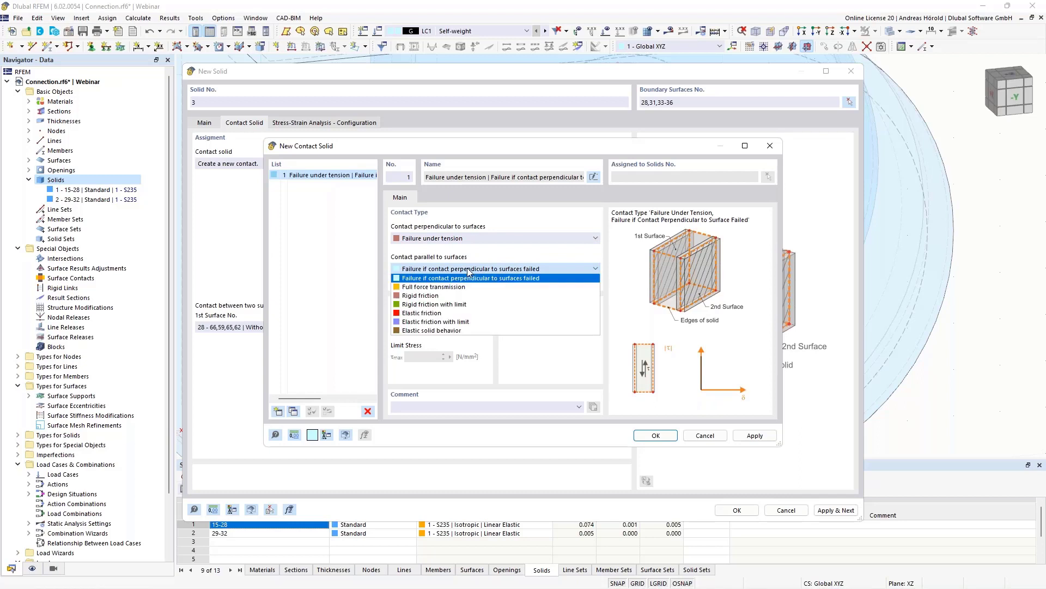
{"action": "left_click", "coordinate": [449, 298]}
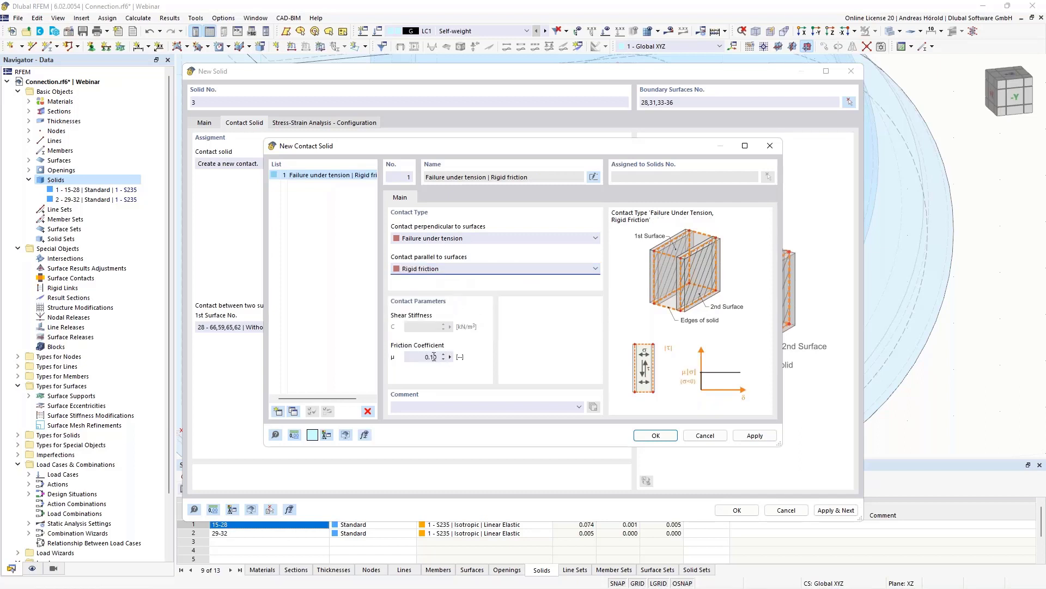
{"action": "left_click_drag", "start_coordinate": [432, 356], "coordinate": [440, 357]}
{"action": "left_click", "coordinate": [657, 436]}
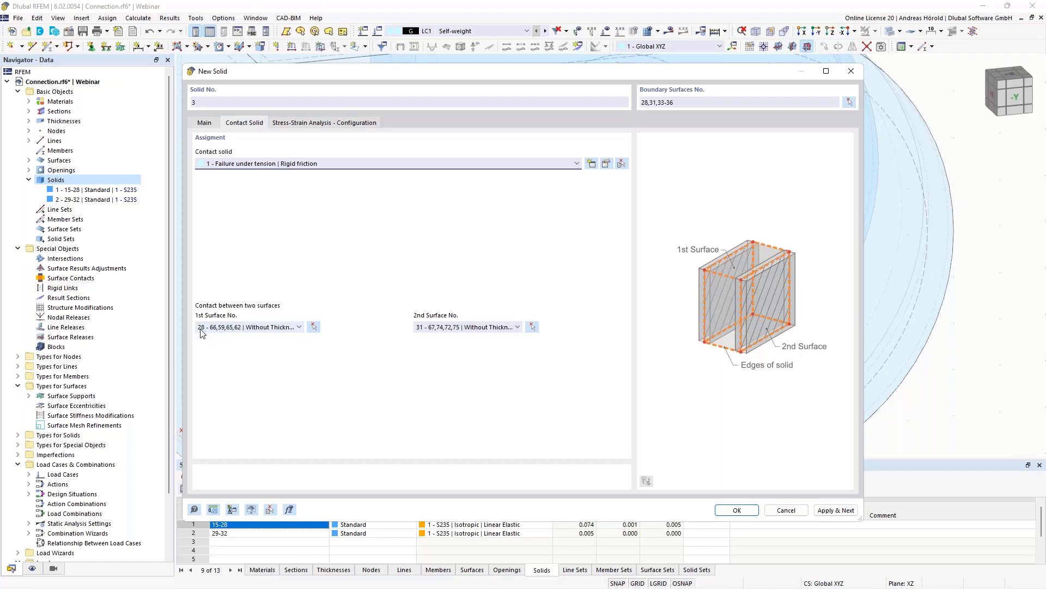
{"action": "left_click", "coordinate": [314, 327]}
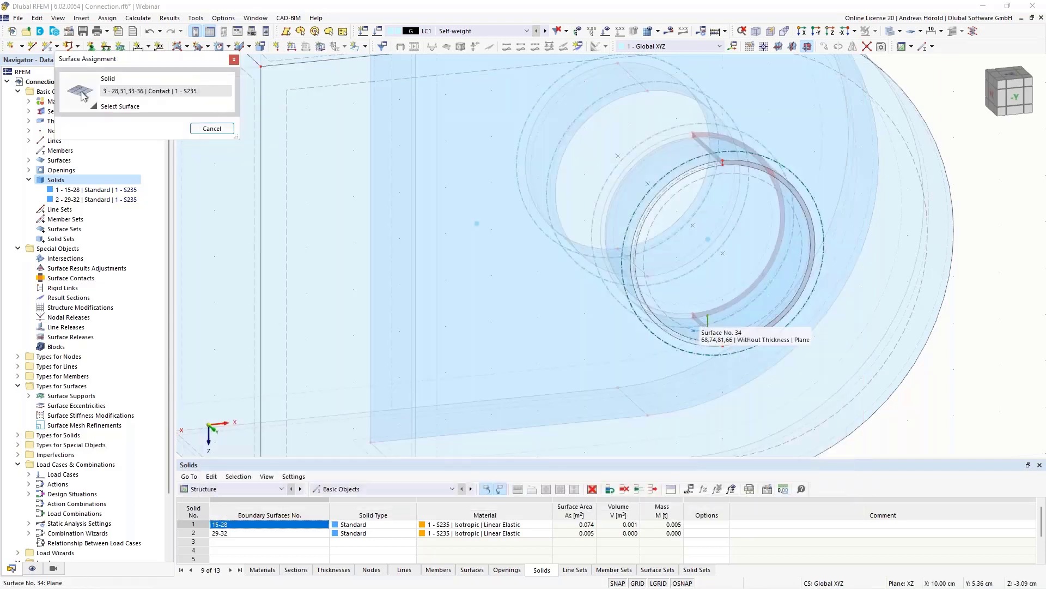
{"action": "scroll", "coordinate": [715, 321], "scroll_direction": "up", "scroll_amount": 5}
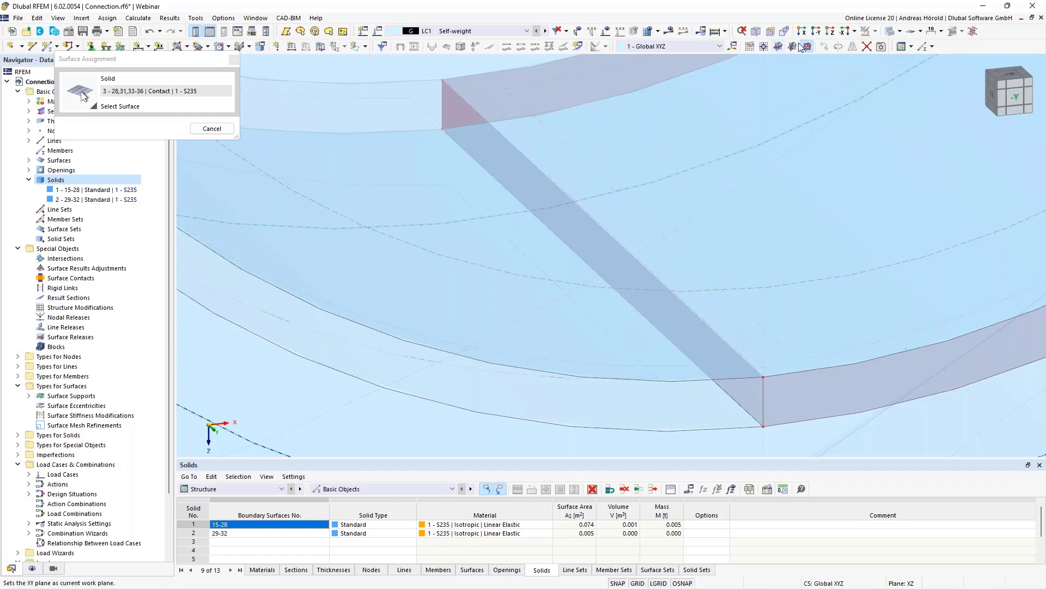
{"action": "left_click", "coordinate": [899, 31]}
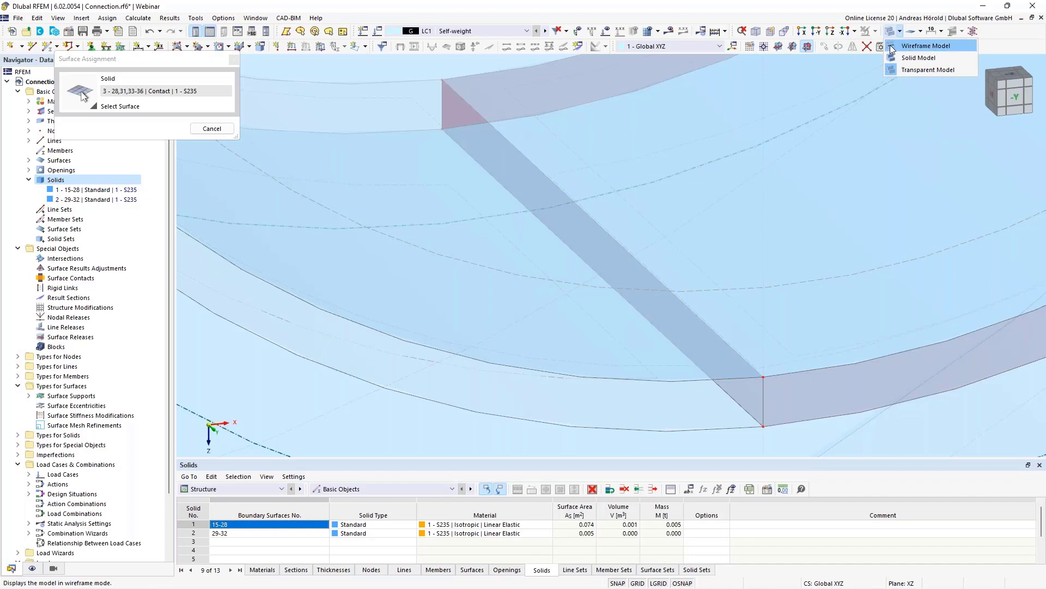
{"action": "left_click", "coordinate": [892, 49]}
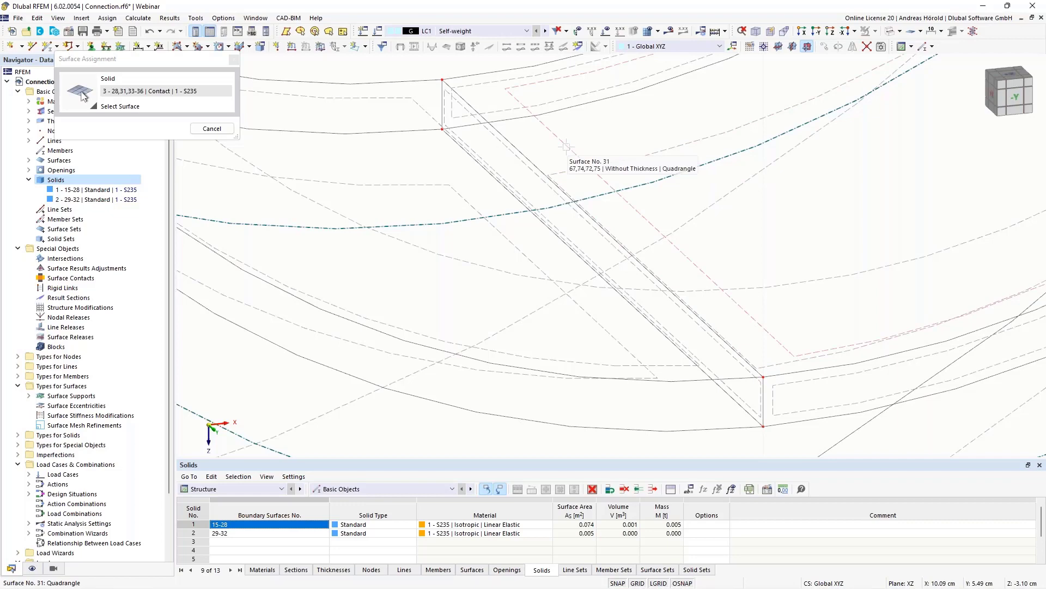
{"action": "left_click", "coordinate": [212, 129]}
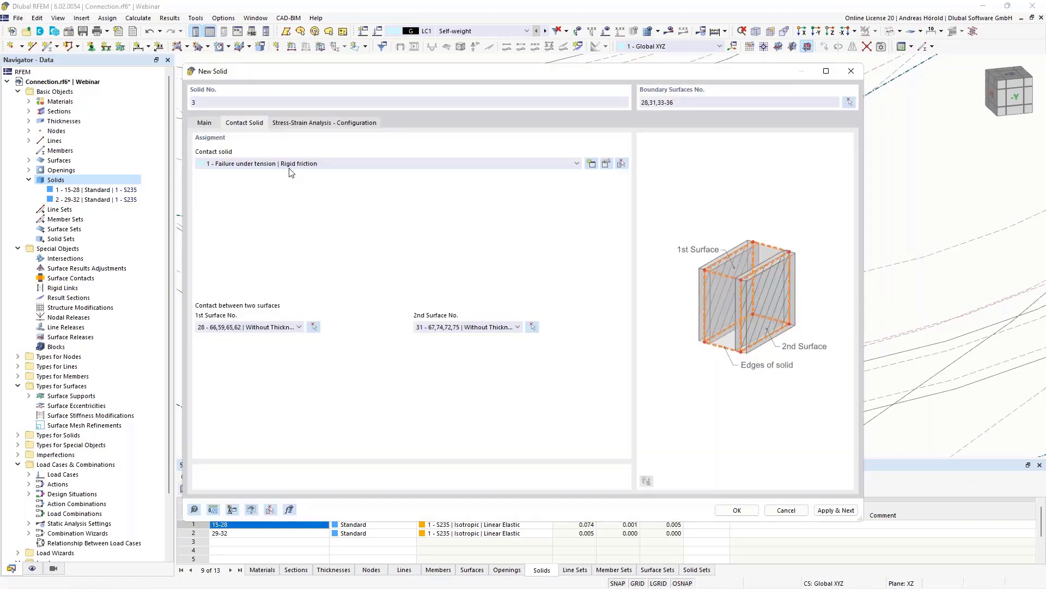
Finish creating the contact solid and display the whole connection as a Transparent Model.
{"action": "left_click", "coordinate": [205, 124]}
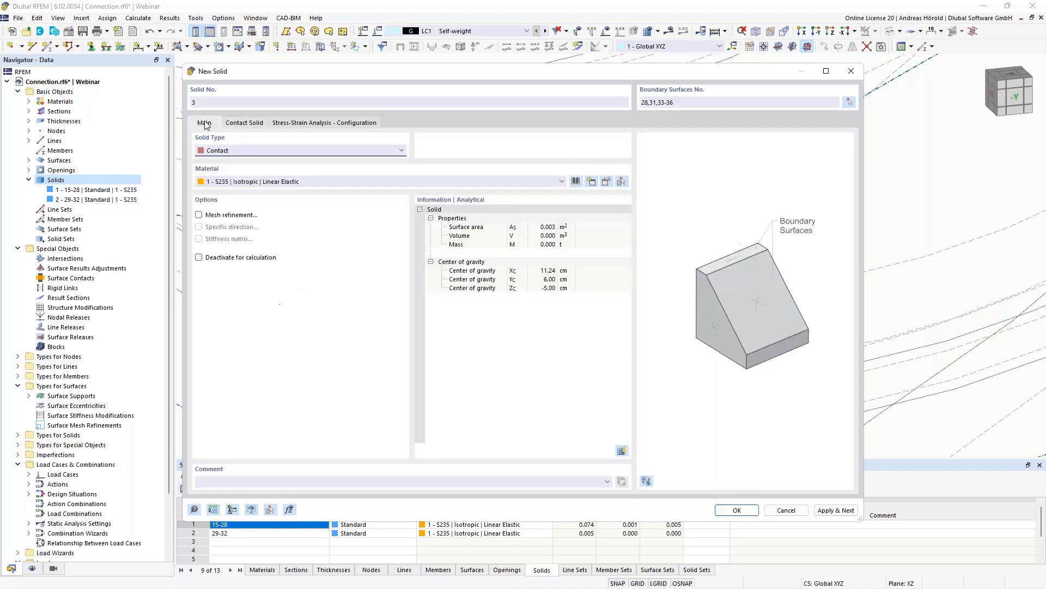
{"action": "left_click", "coordinate": [740, 510]}
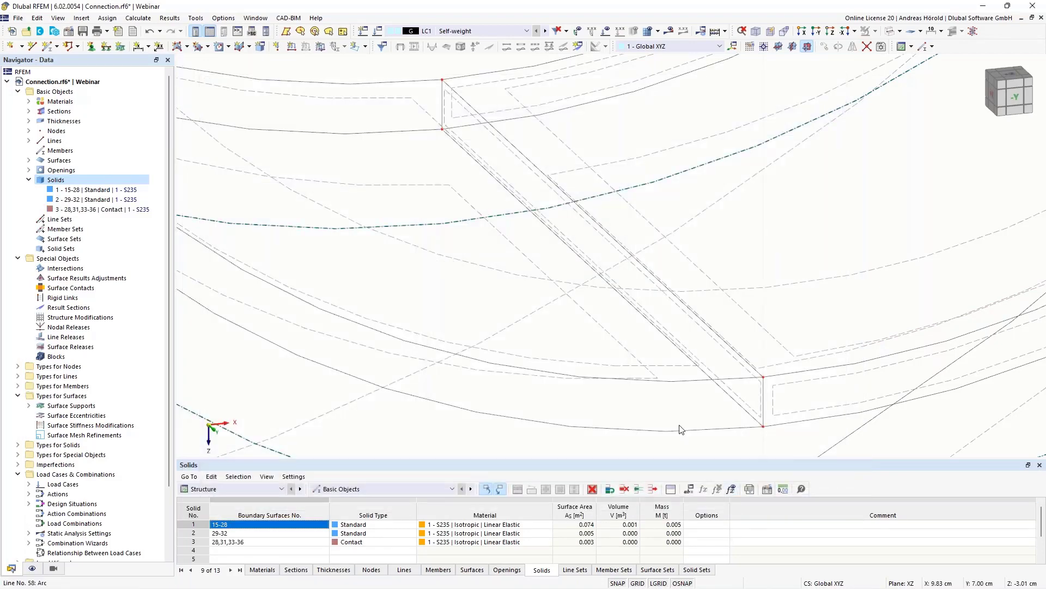
{"action": "scroll", "coordinate": [715, 376], "scroll_direction": "up", "scroll_amount": 5}
{"action": "scroll", "coordinate": [715, 376], "scroll_direction": "down", "scroll_amount": 3}
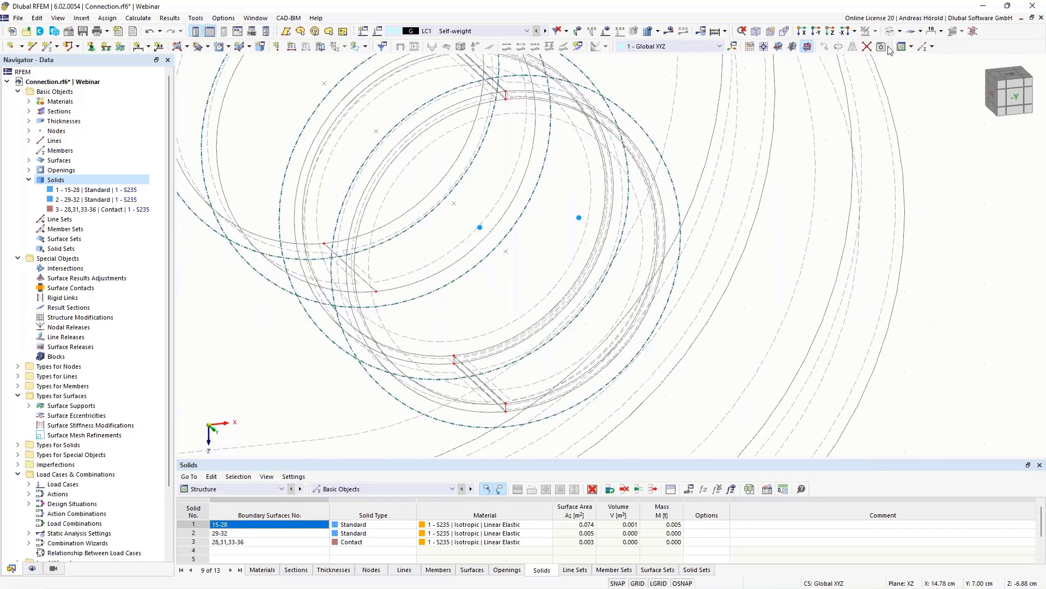
{"action": "left_click", "coordinate": [900, 31]}
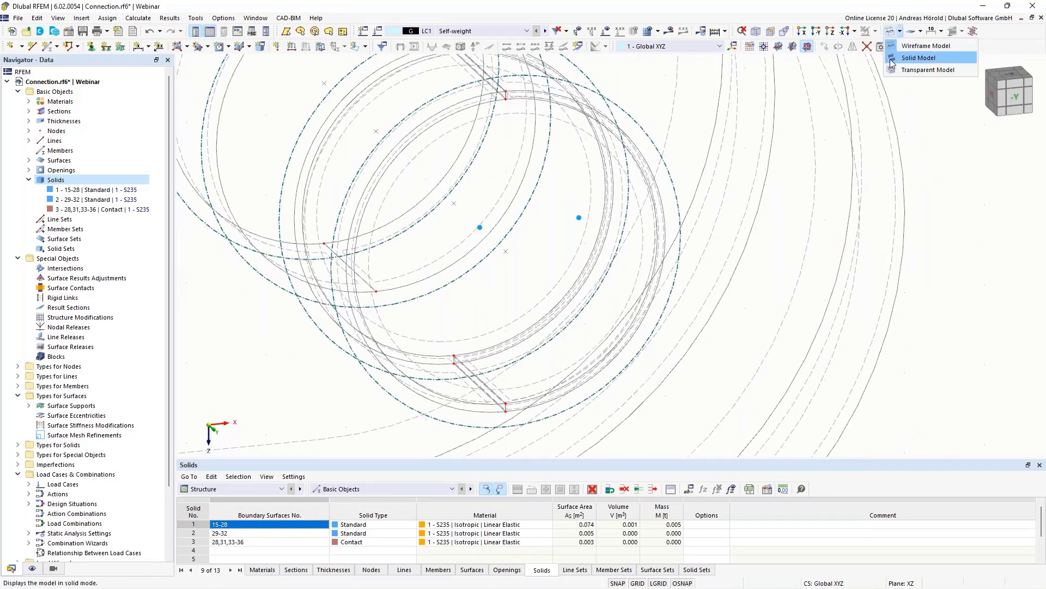
{"action": "left_click", "coordinate": [927, 70]}
{"action": "scroll", "coordinate": [739, 198], "scroll_direction": "down", "scroll_amount": 3}
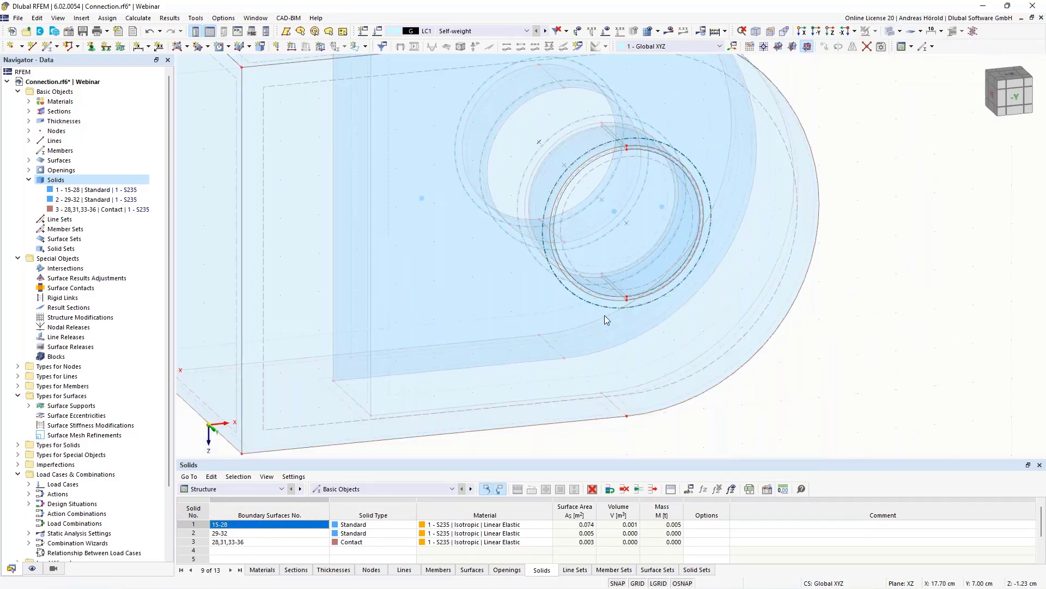
Mirror a copy of the half-ring contact solid about the YZ-parallel plane through the hole's centre point.
{"action": "left_click", "coordinate": [99, 211]}
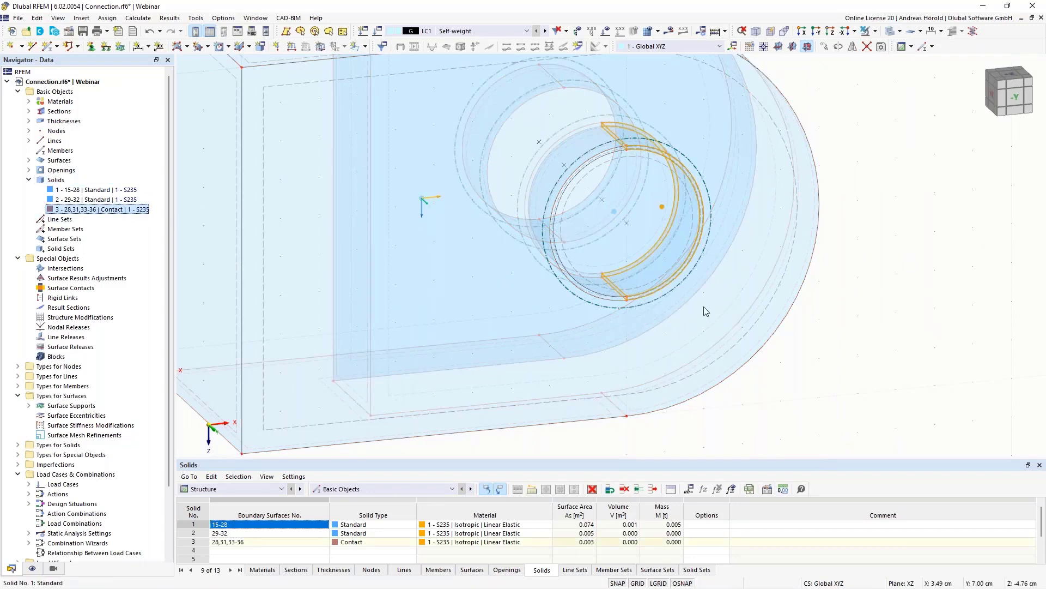
{"action": "middle_click_drag", "start_coordinate": [859, 390], "coordinate": [826, 353]}
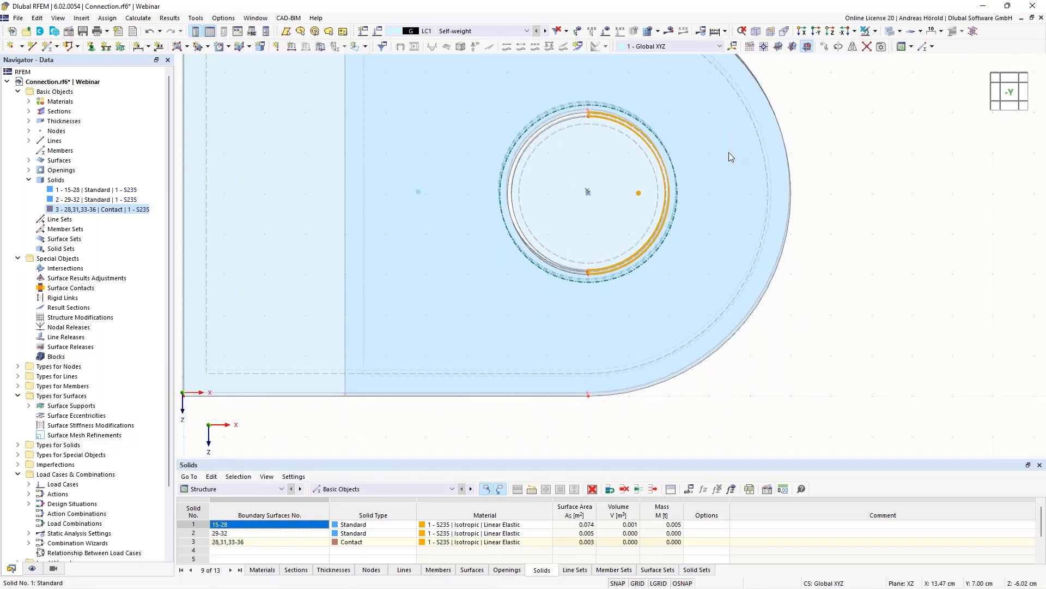
{"action": "left_click", "coordinate": [811, 45]}
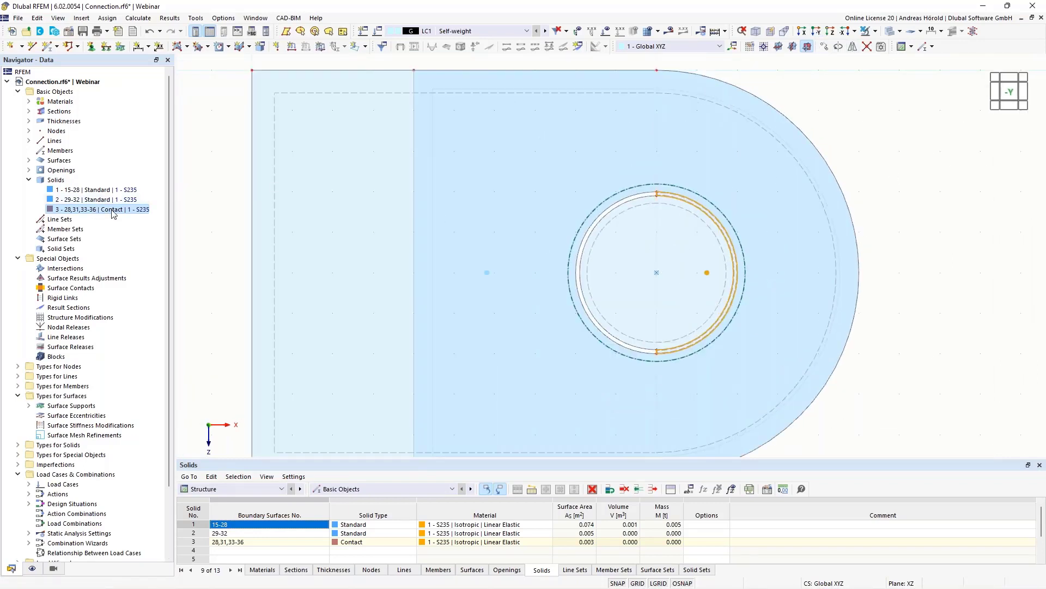
{"action": "left_click", "coordinate": [853, 48]}
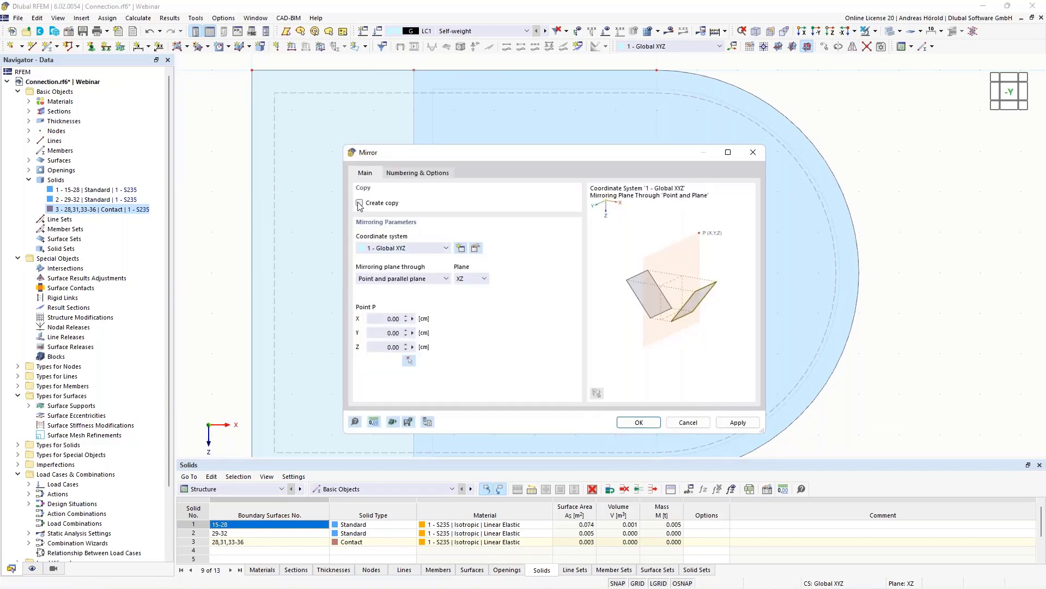
{"action": "left_click", "coordinate": [472, 281]}
{"action": "left_click", "coordinate": [470, 298]}
{"action": "left_click", "coordinate": [409, 360]}
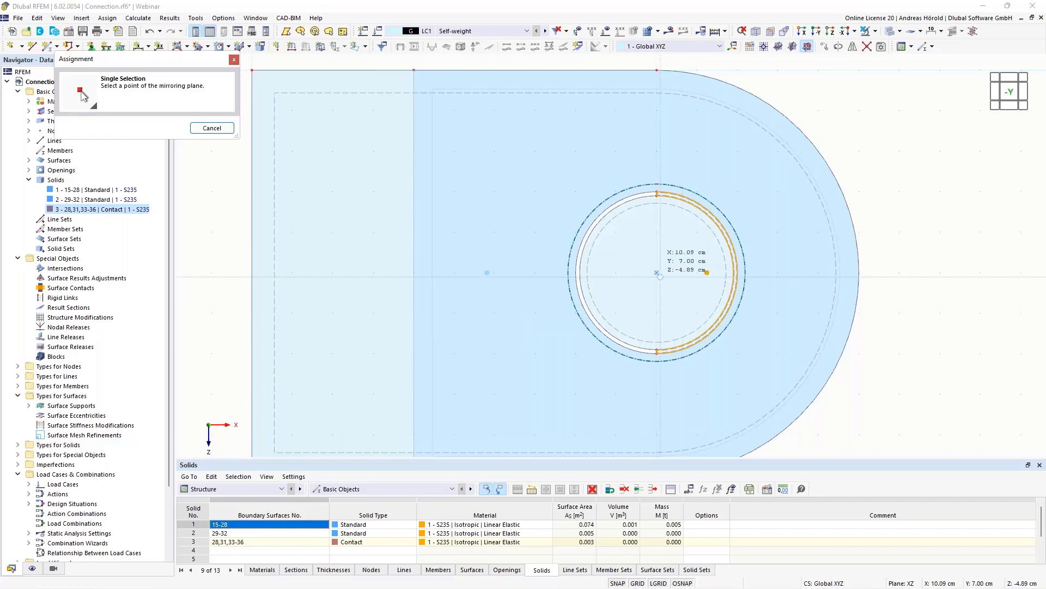
{"action": "left_click", "coordinate": [707, 273]}
{"action": "left_click", "coordinate": [607, 427]}
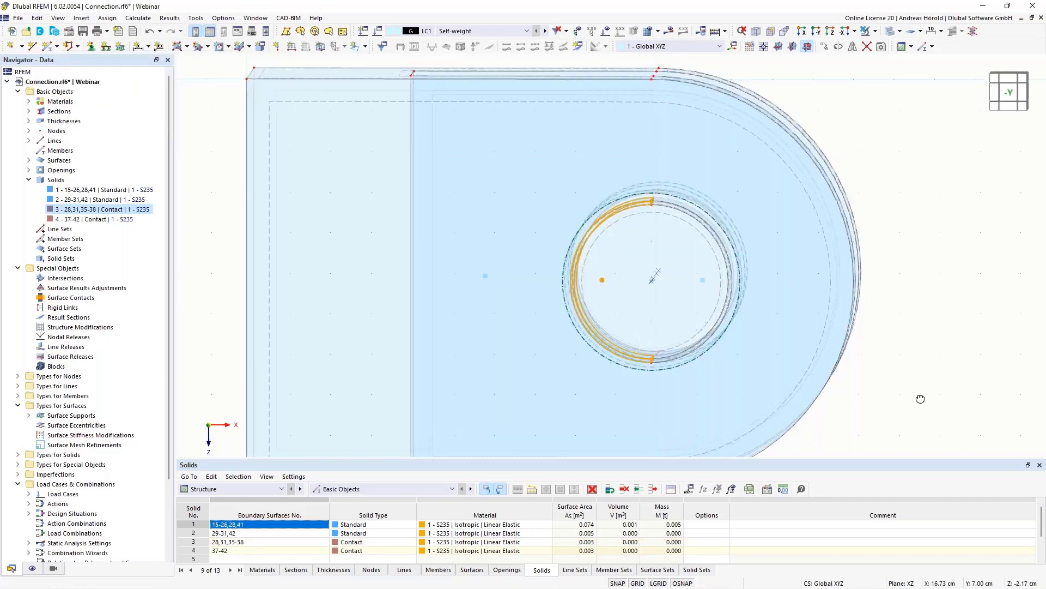
Copy solids 2 to 4 once into the other plate's hole, taking the displacement vector from matching edge nodes of the two plates.
{"action": "middle_click_drag", "start_coordinate": [918, 397], "coordinate": [698, 385], "text": "ctrl"}
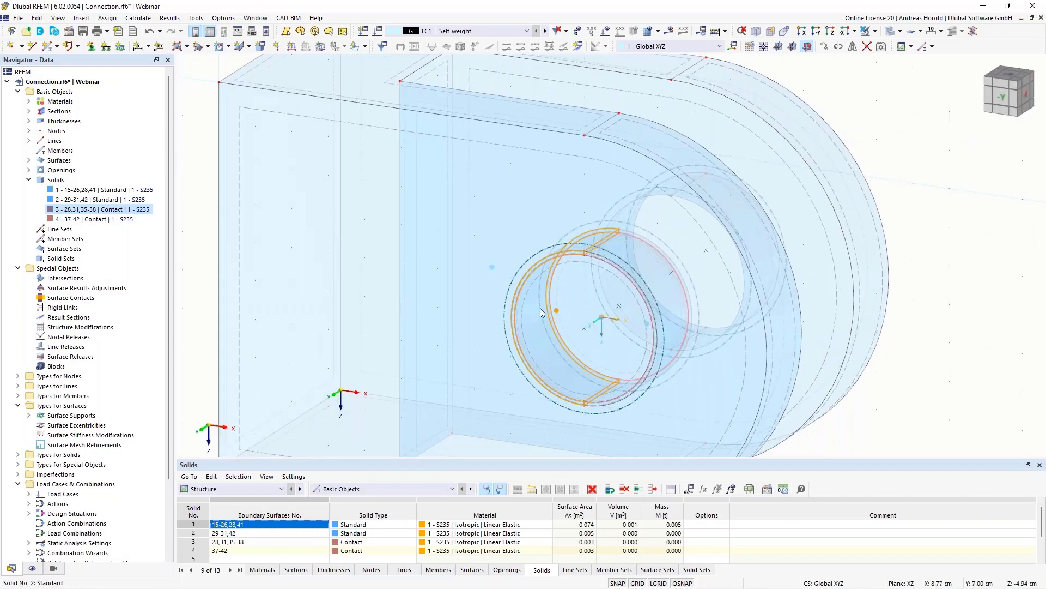
{"action": "scroll", "coordinate": [740, 286], "scroll_direction": "down", "scroll_amount": 2}
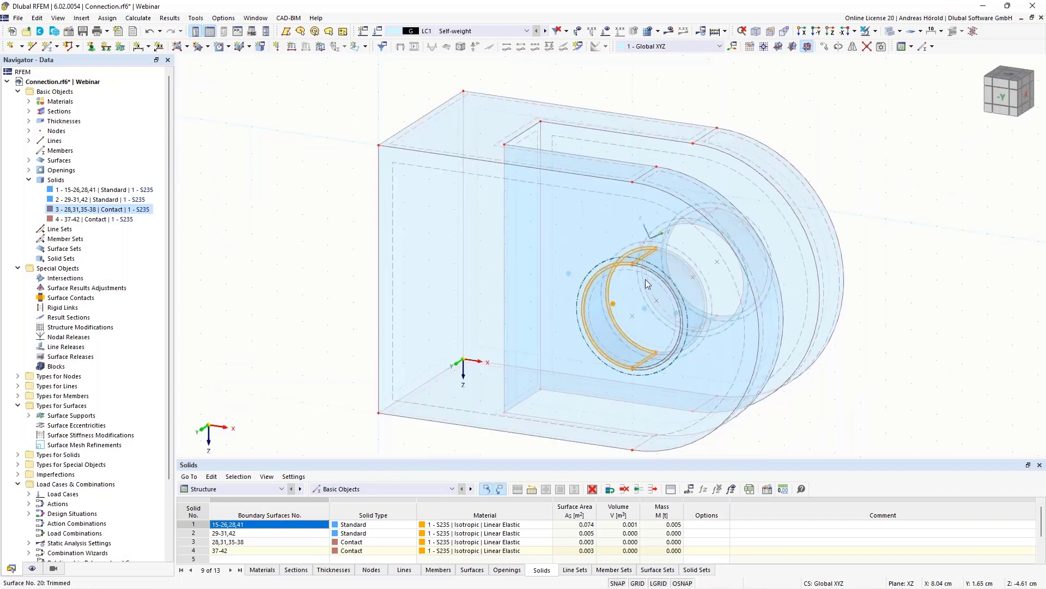
{"action": "middle_click_drag", "start_coordinate": [895, 356], "coordinate": [846, 341], "text": "ctrl"}
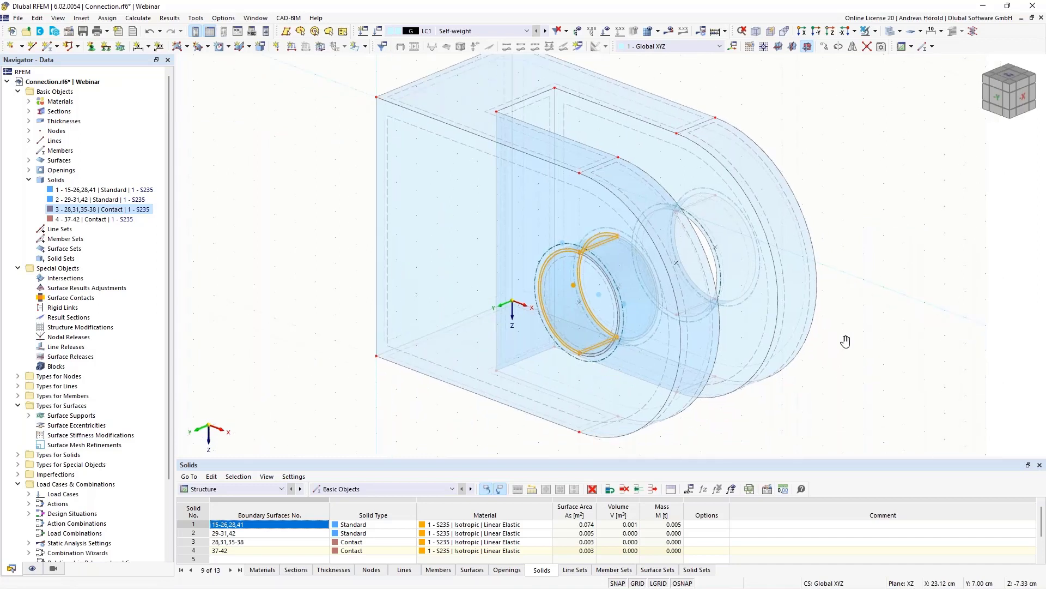
{"action": "left_click", "coordinate": [101, 199]}
{"action": "left_click", "coordinate": [104, 221], "text": "shift"}
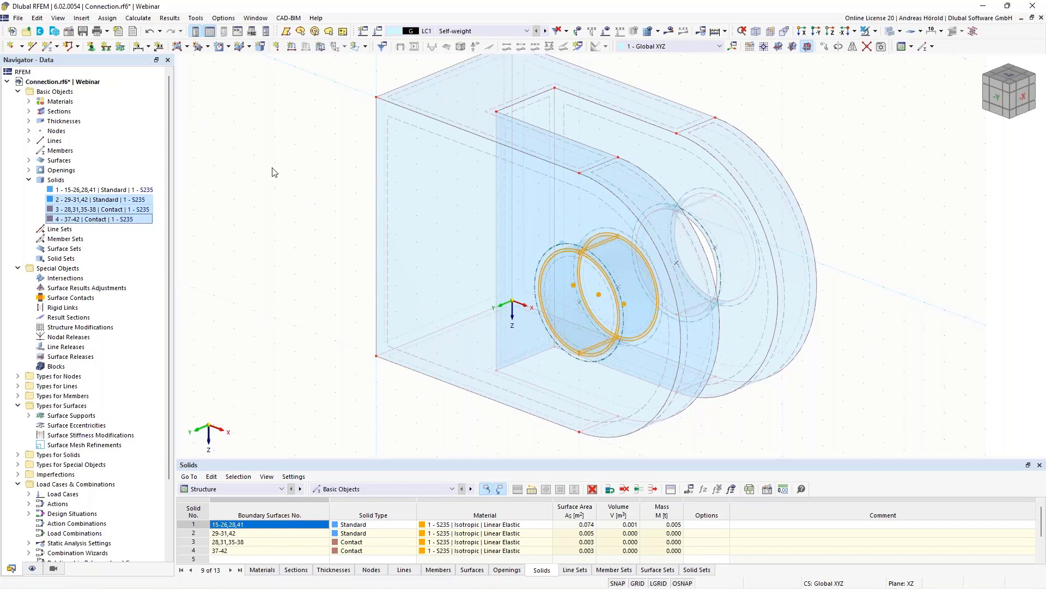
{"action": "left_click", "coordinate": [825, 47]}
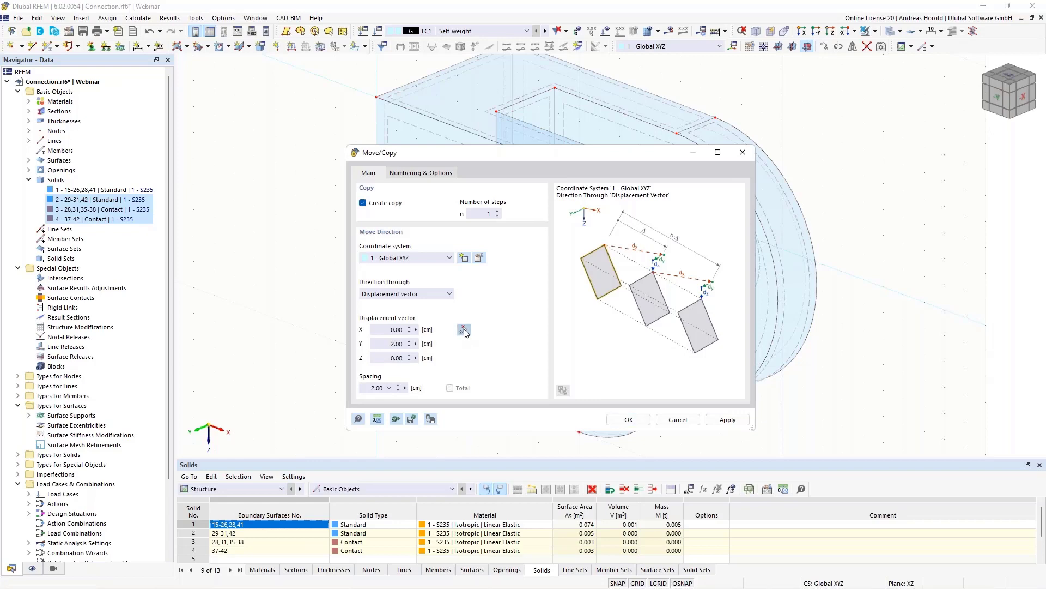
{"action": "left_click", "coordinate": [464, 331]}
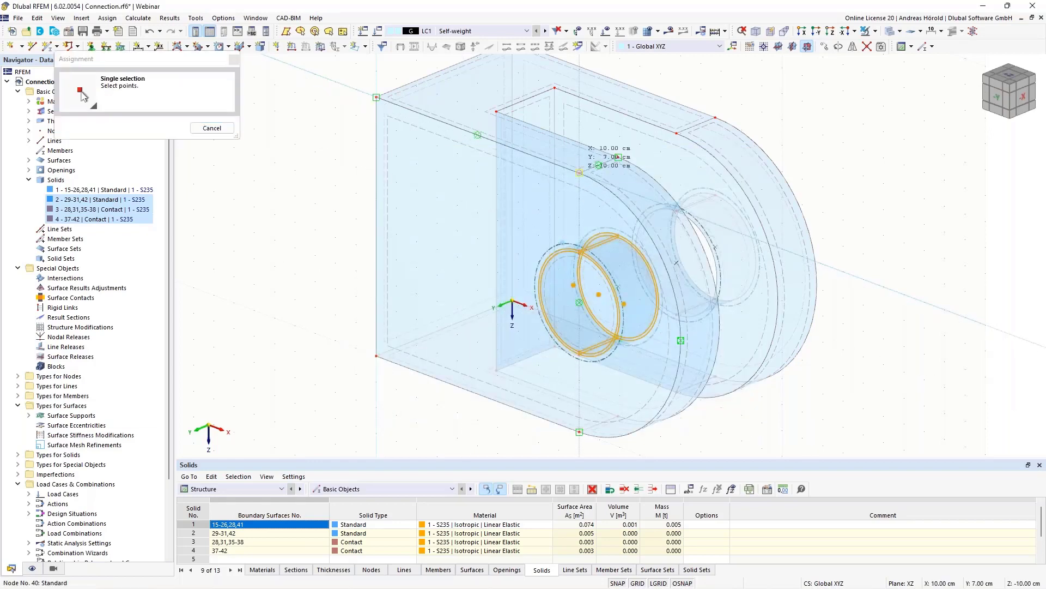
{"action": "left_click", "coordinate": [676, 132]}
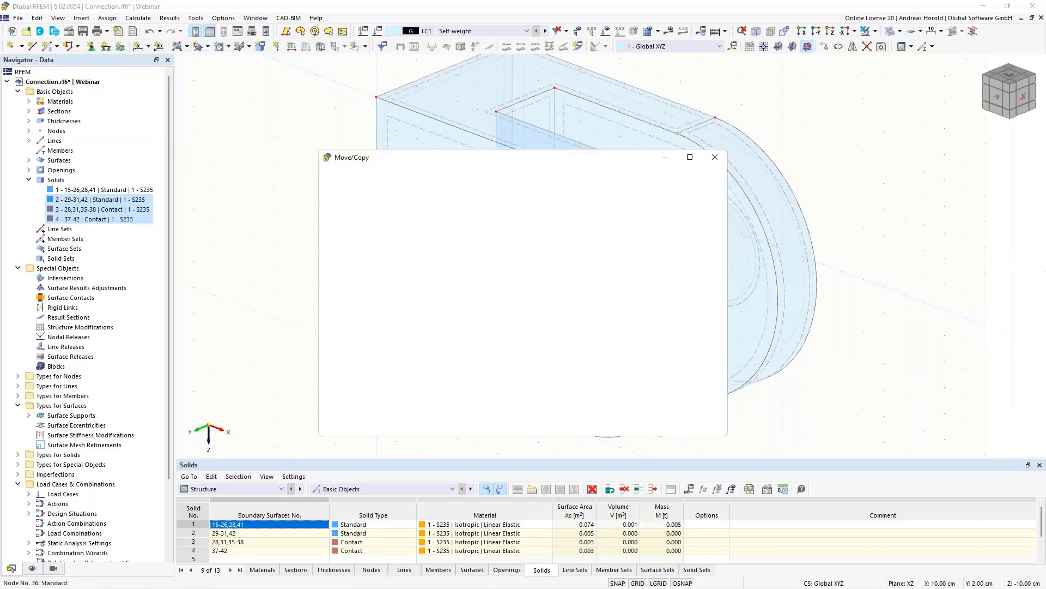
{"action": "left_click", "coordinate": [601, 424]}
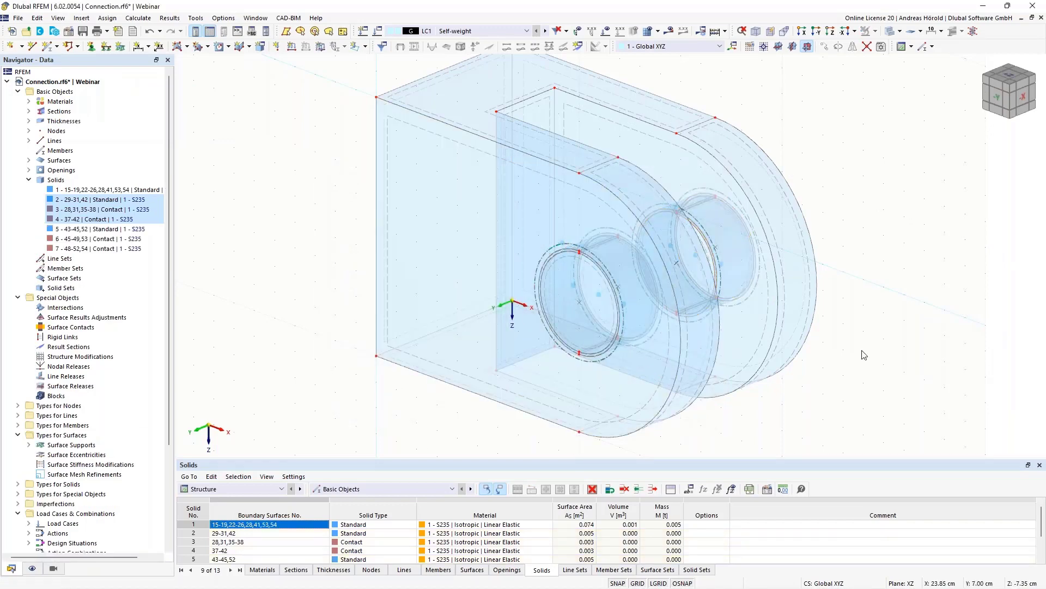
Extrude surface 29, the outer face of the first pin solid, into a solid 3 cm high made of S235.
{"action": "mouse_move", "coordinate": [841, 355]}
{"action": "middle_mouse_down", "text": "ctrl"}
{"action": "mouse_move", "coordinate": [691, 289]}
{"action": "mouse_move", "coordinate": [627, 305]}
{"action": "mouse_move", "coordinate": [582, 300]}
{"action": "mouse_move", "coordinate": [842, 355]}
{"action": "middle_mouse_up", "text": "ctrl"}
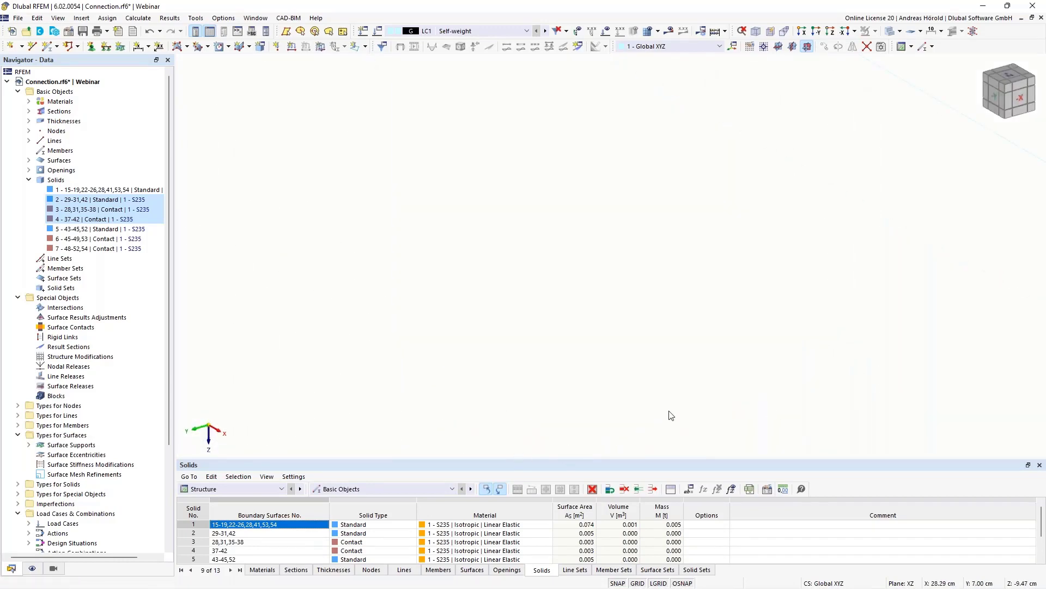
{"action": "scroll", "coordinate": [426, 298], "scroll_direction": "down", "scroll_amount": 6}
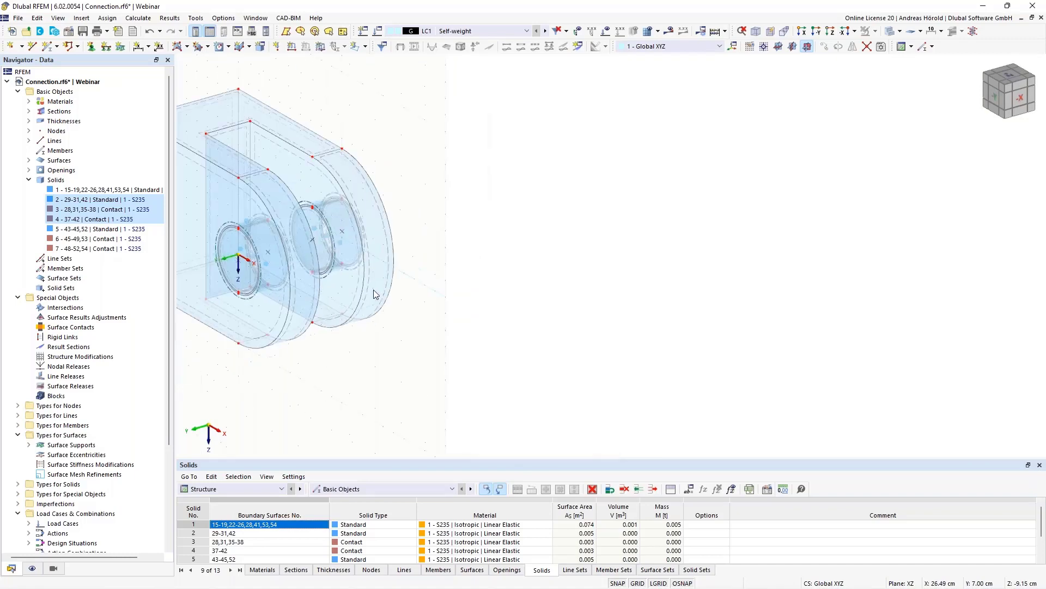
{"action": "scroll", "coordinate": [627, 321], "scroll_direction": "down", "scroll_amount": 3}
{"action": "scroll", "coordinate": [627, 322], "scroll_direction": "up", "scroll_amount": 5}
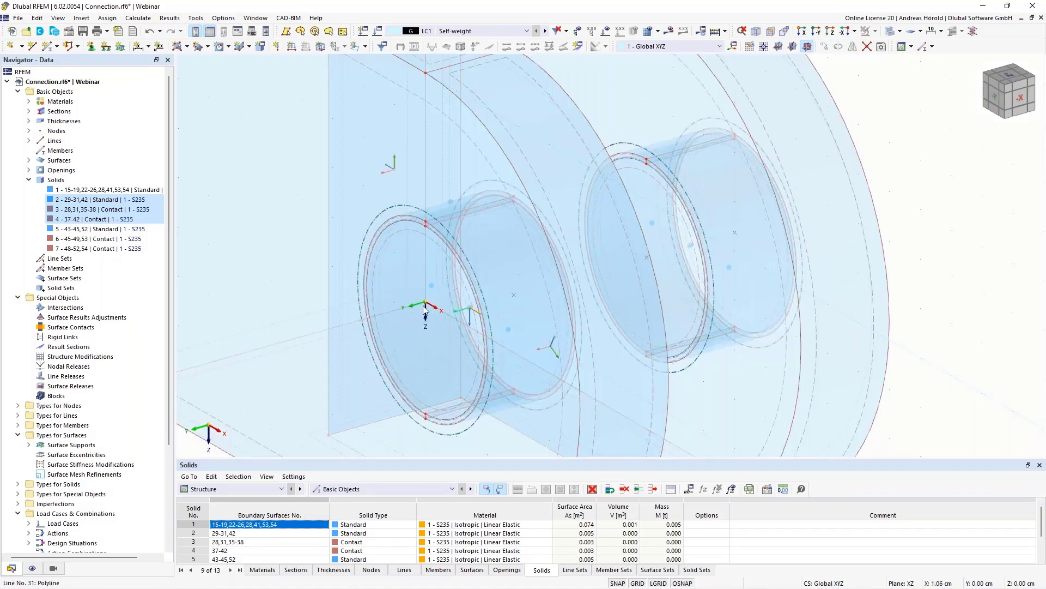
{"action": "scroll", "coordinate": [584, 325], "scroll_direction": "down", "scroll_amount": 3}
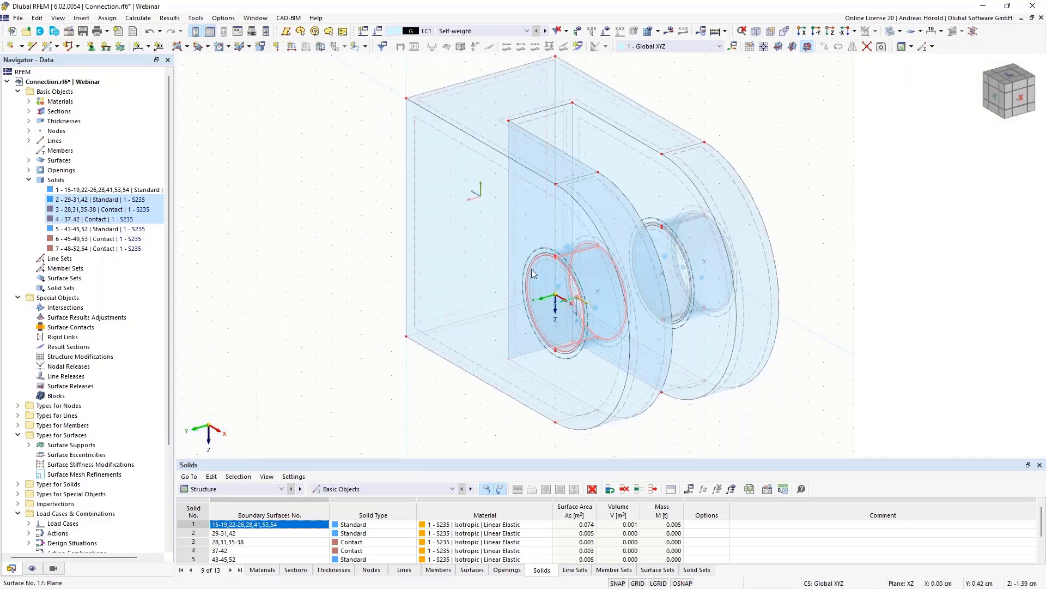
{"action": "scroll", "coordinate": [538, 292], "scroll_direction": "up", "scroll_amount": 3}
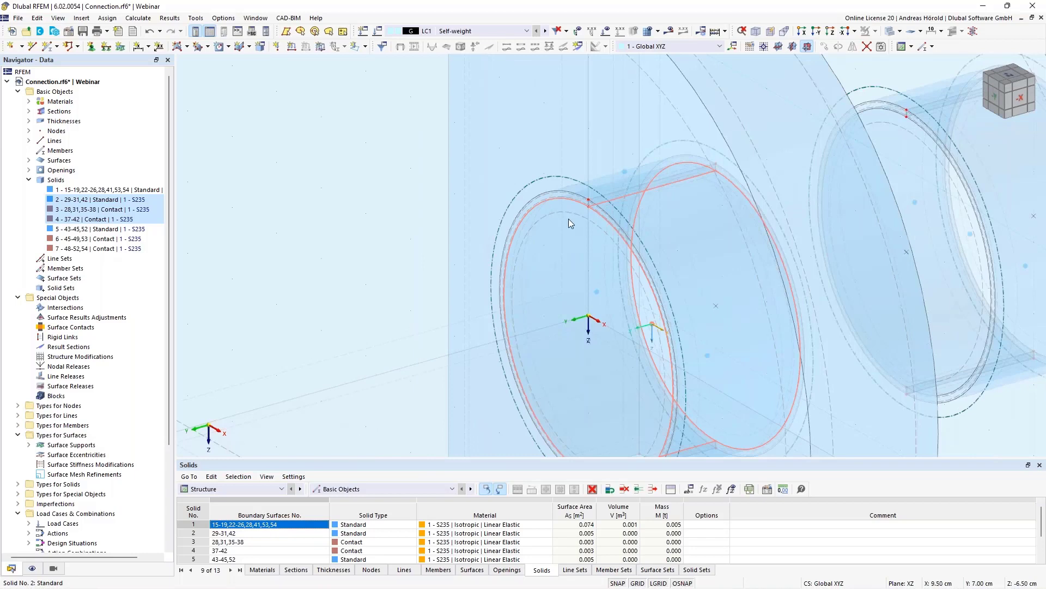
{"action": "right_click", "coordinate": [570, 217]}
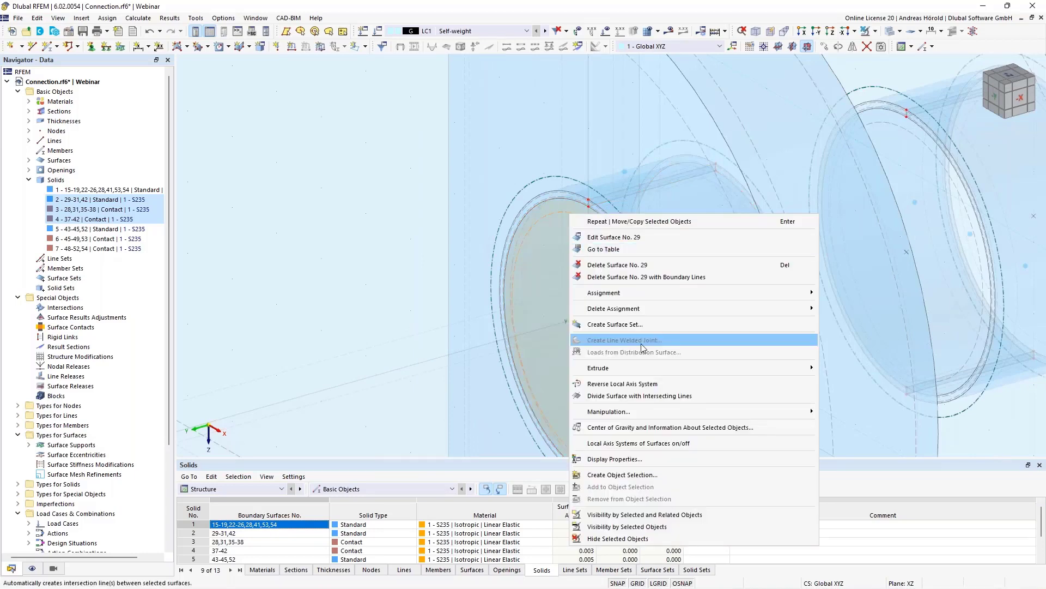
{"action": "mouse_move", "coordinate": [646, 369]}
{"action": "left_click", "coordinate": [861, 368]}
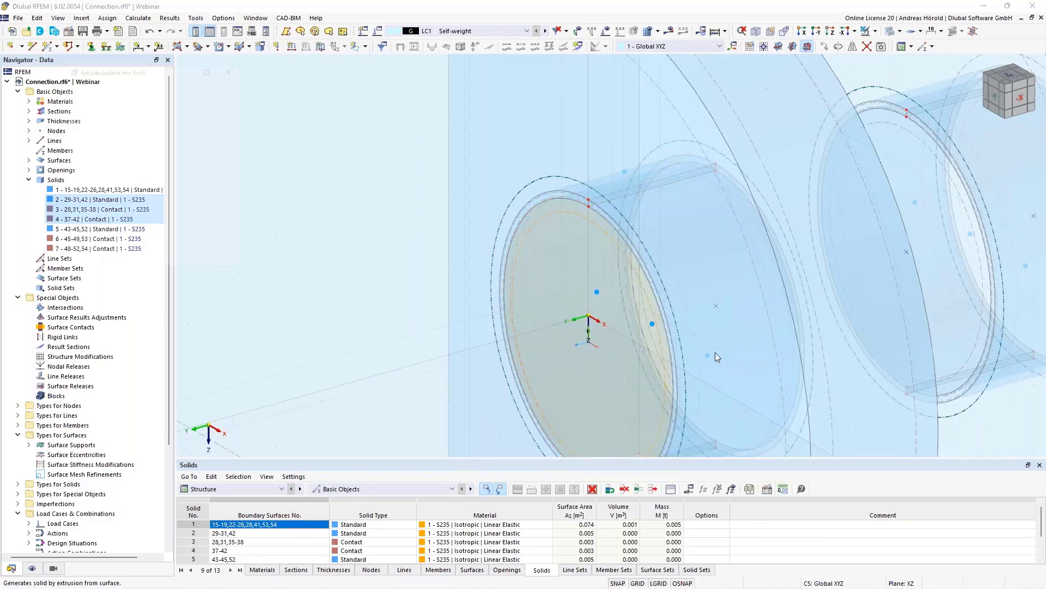
{"action": "scroll", "coordinate": [512, 351], "scroll_direction": "down", "scroll_amount": 5}
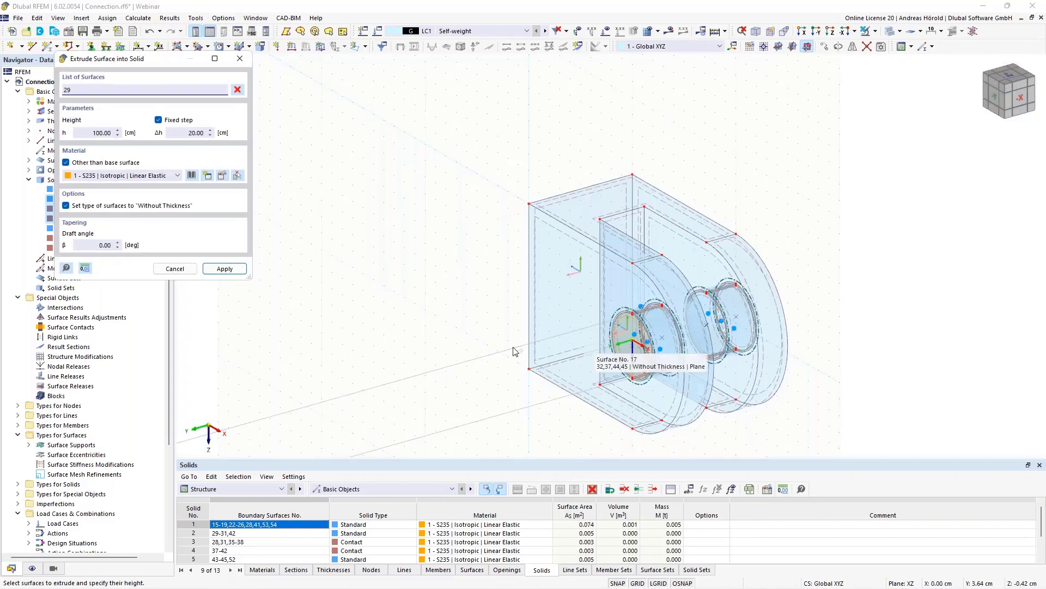
{"action": "double_click", "coordinate": [97, 133]}
{"action": "type", "text": "40"}
{"action": "type", "text": "3"}
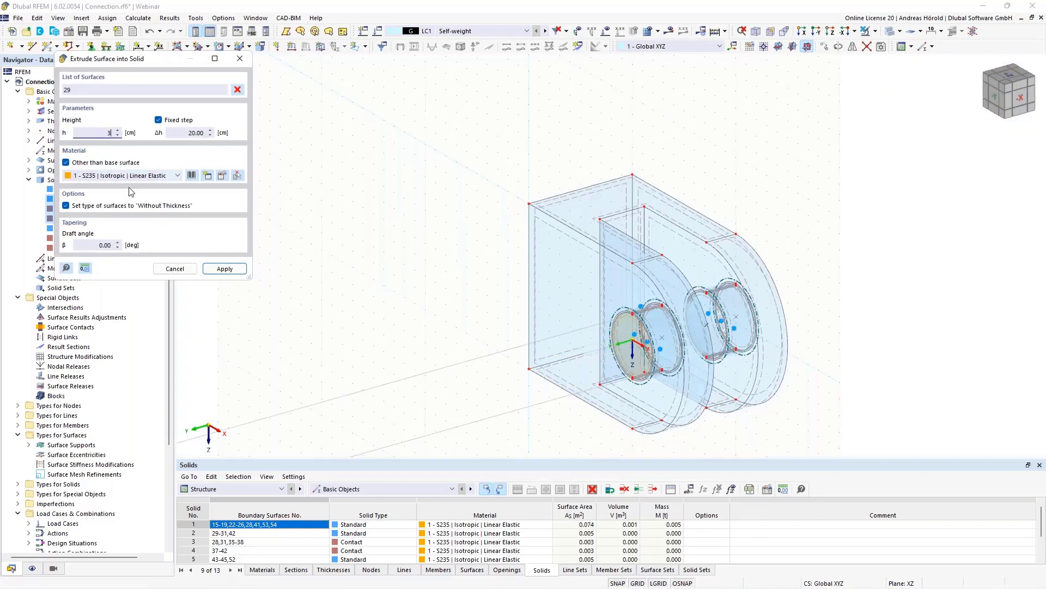
{"action": "left_click", "coordinate": [223, 269]}
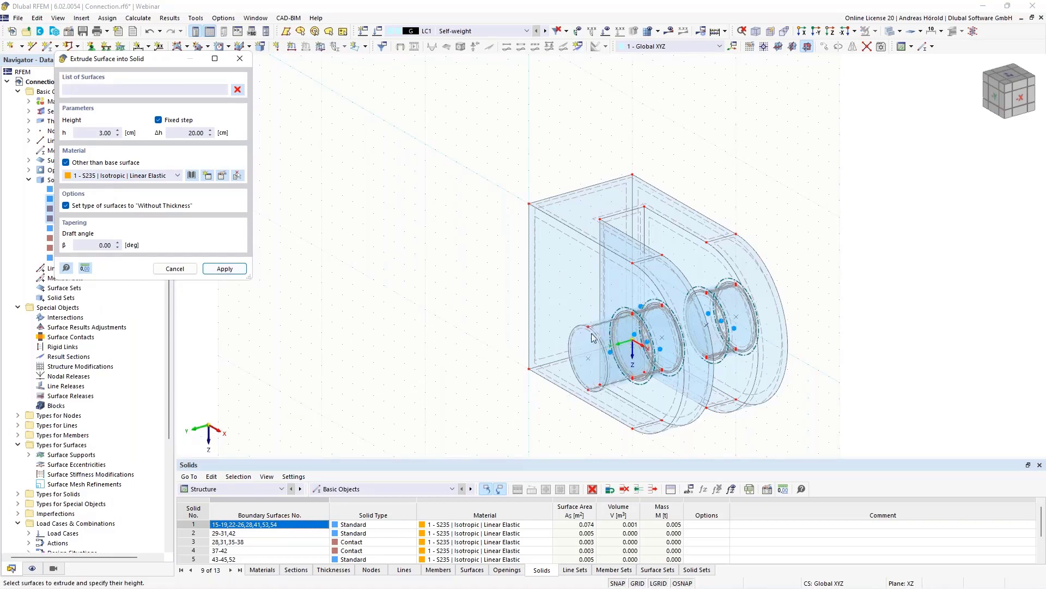
Extrude surface 44, the outer face of the copied pin solid, into an S235 solid with a height of -3 cm.
{"action": "middle_click_drag", "start_coordinate": [964, 375], "coordinate": [838, 335], "text": "ctrl"}
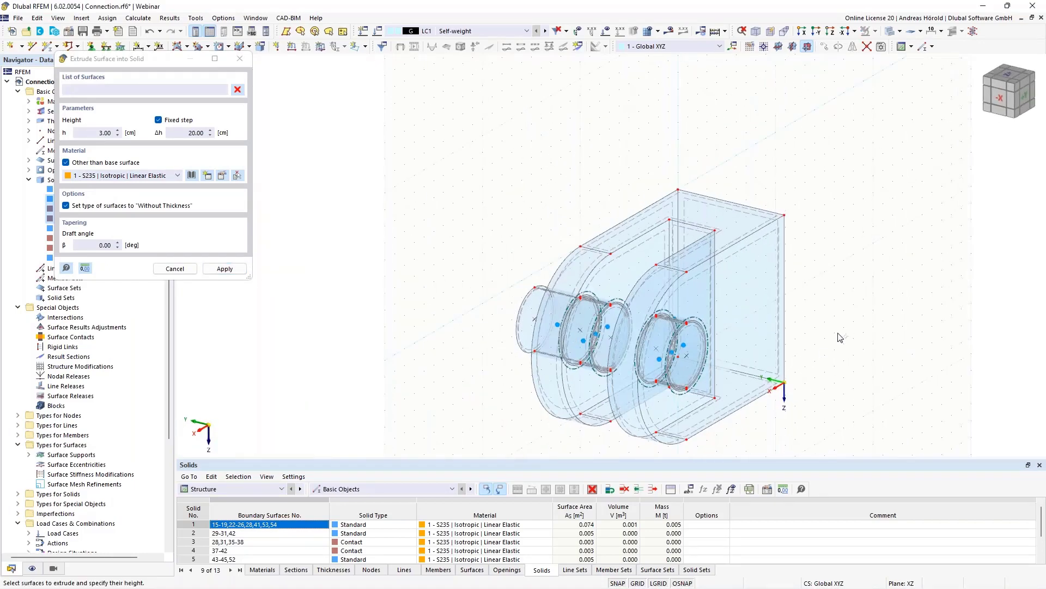
{"action": "scroll", "coordinate": [426, 331], "scroll_direction": "up", "scroll_amount": 5}
{"action": "left_click", "coordinate": [418, 323]}
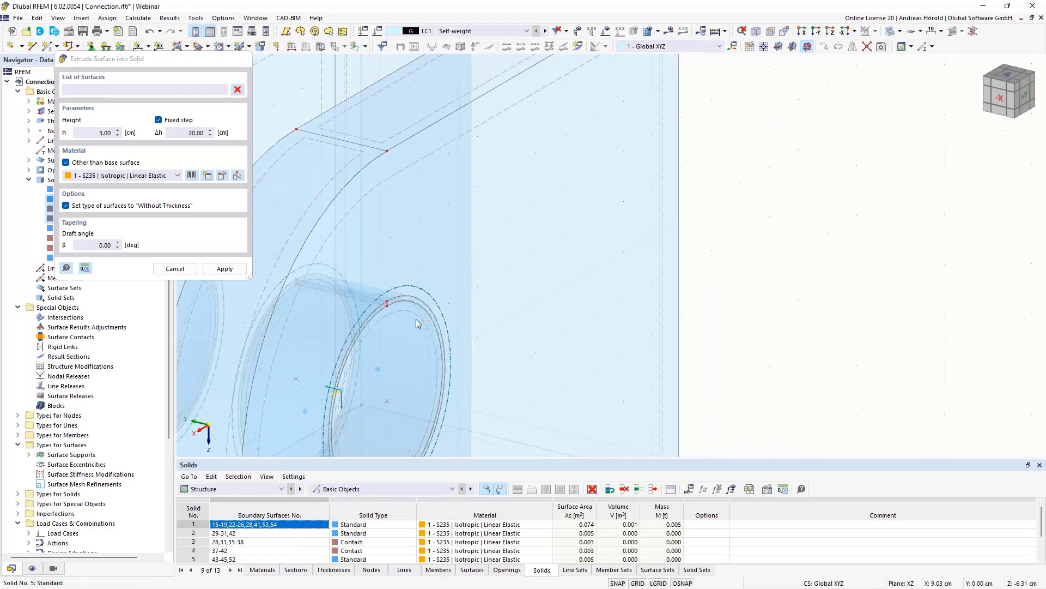
{"action": "right_click", "coordinate": [411, 321]}
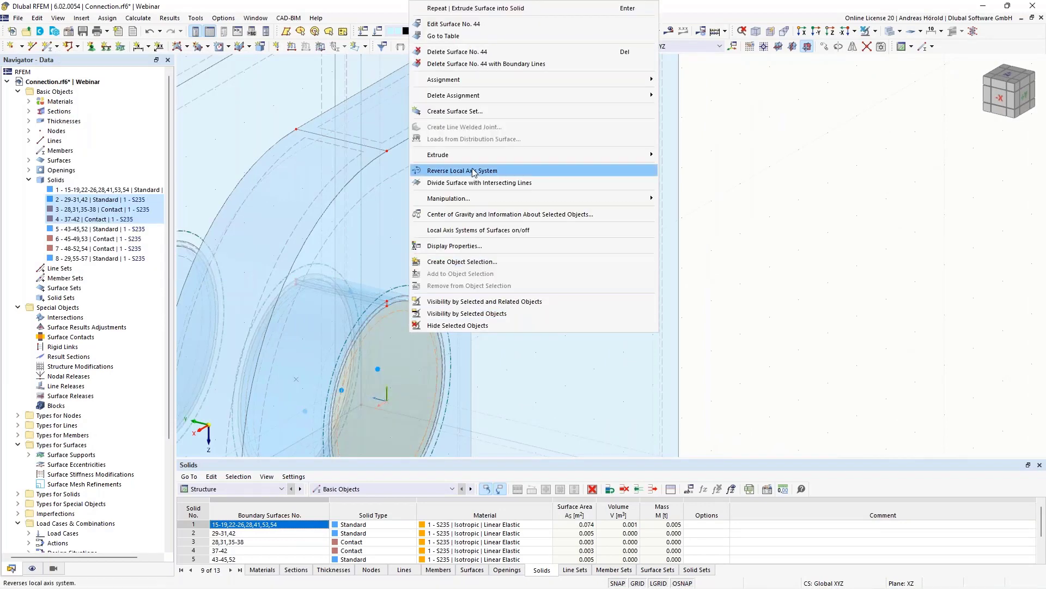
{"action": "mouse_move", "coordinate": [474, 157]}
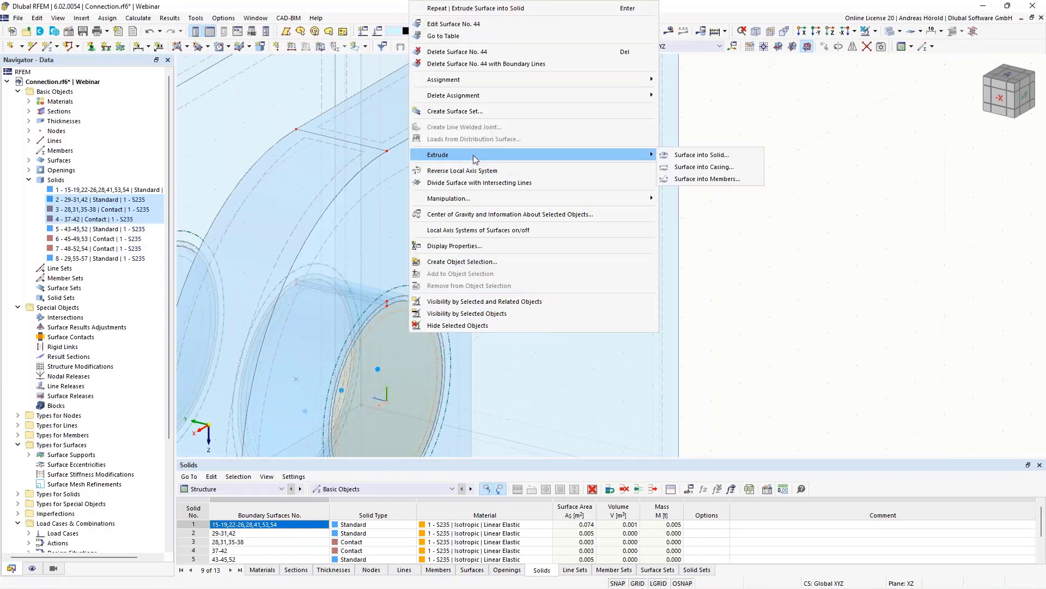
{"action": "left_click", "coordinate": [704, 157]}
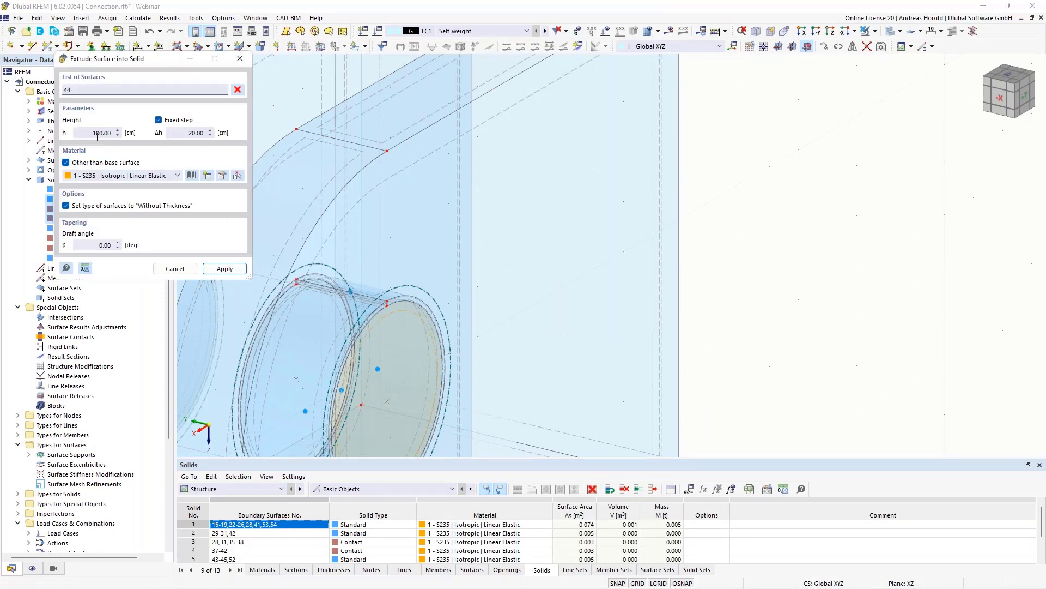
{"action": "triple_click", "coordinate": [97, 133]}
{"action": "type", "text": "20"}
{"action": "key", "text": "Tab"}
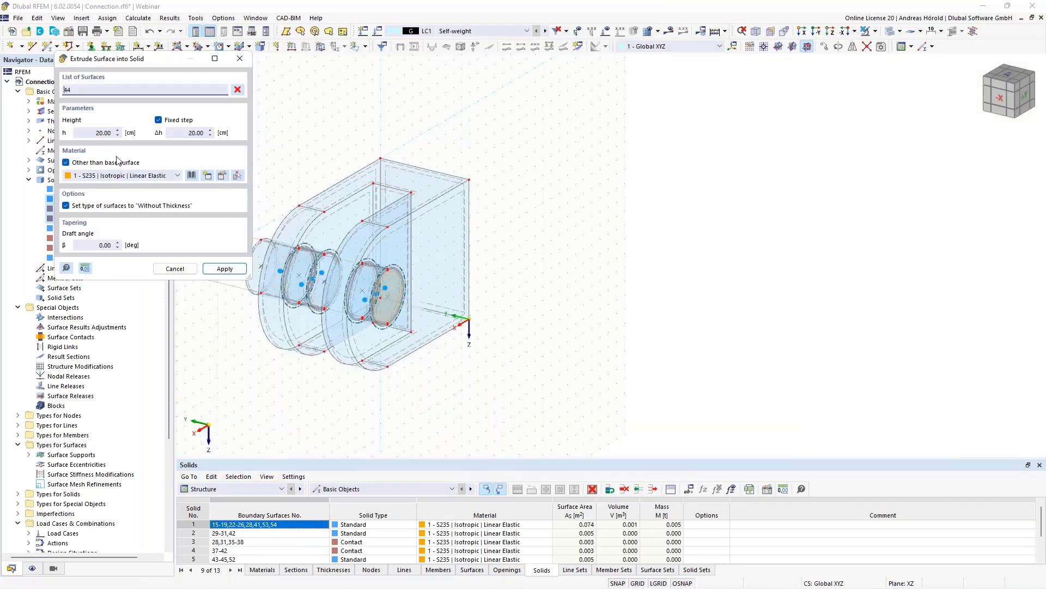
{"action": "triple_click", "coordinate": [98, 134]}
{"action": "key", "text": "BackSpace"}
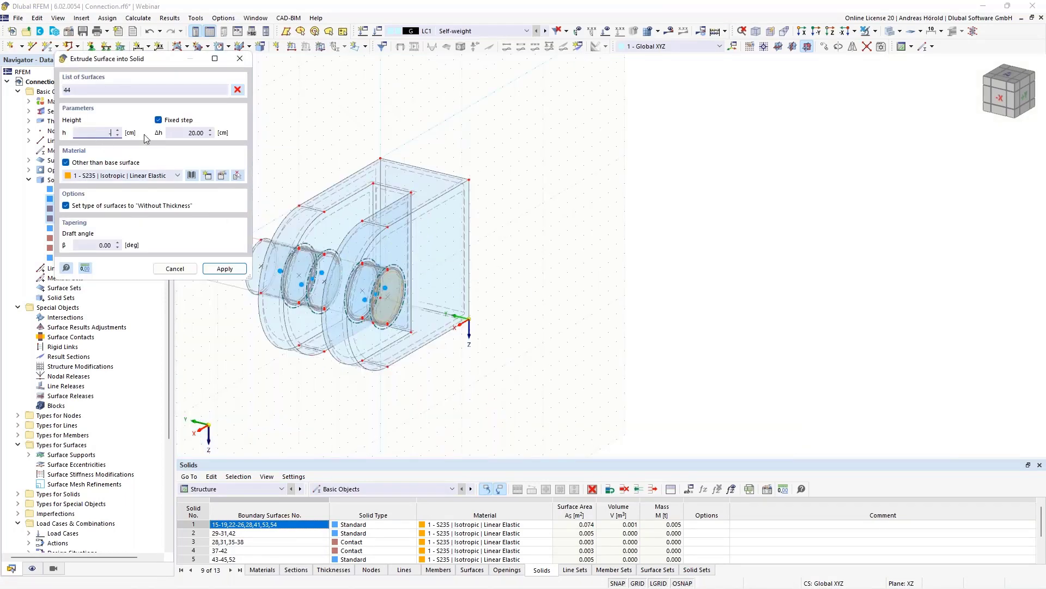
{"action": "key", "text": "Return"}
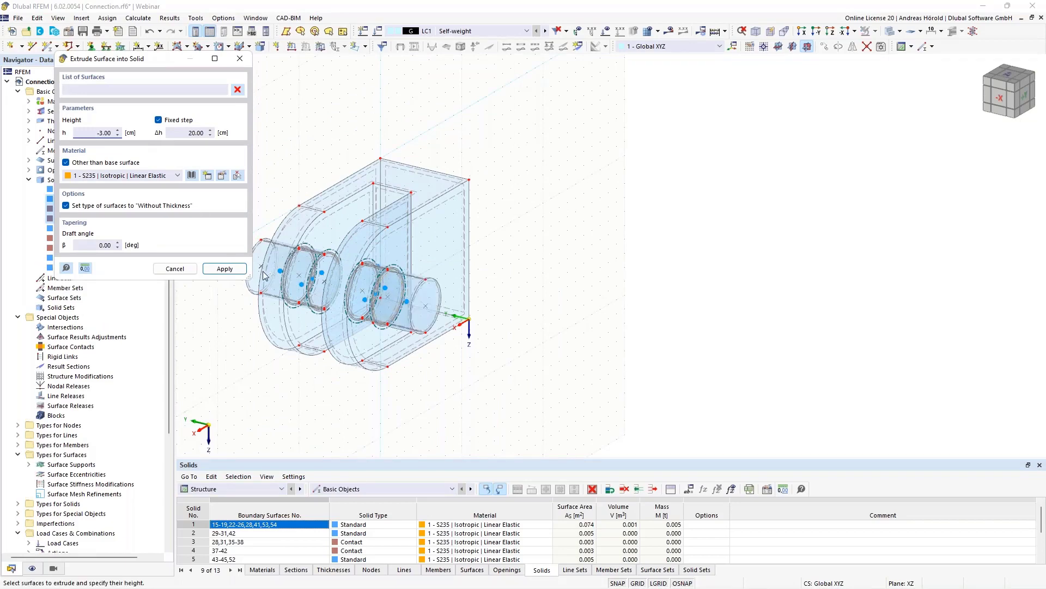
{"action": "scroll", "coordinate": [582, 289], "scroll_direction": "up", "scroll_amount": 5}
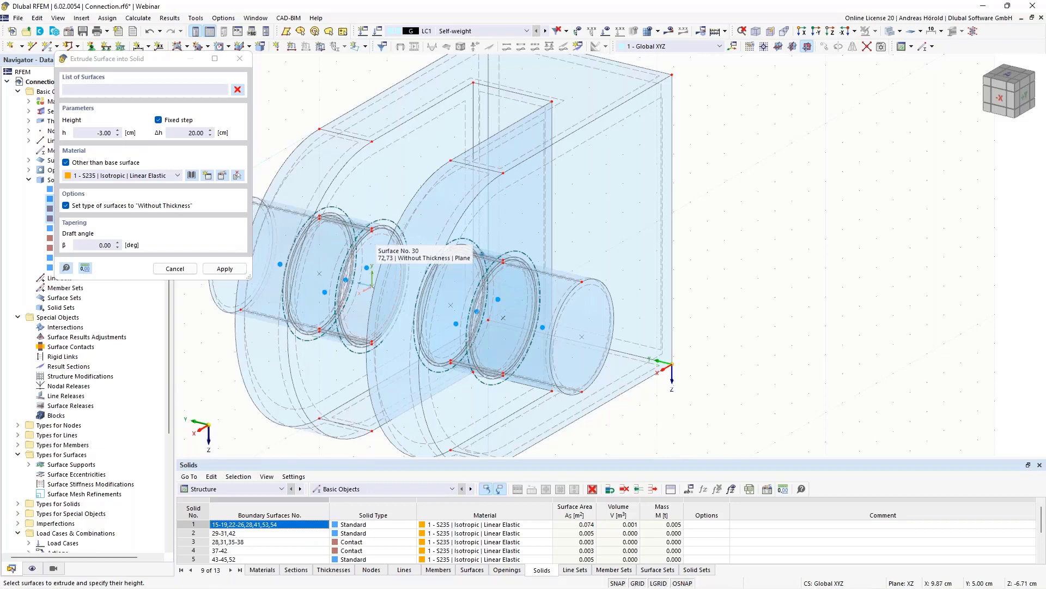
{"action": "key", "text": "Escape"}
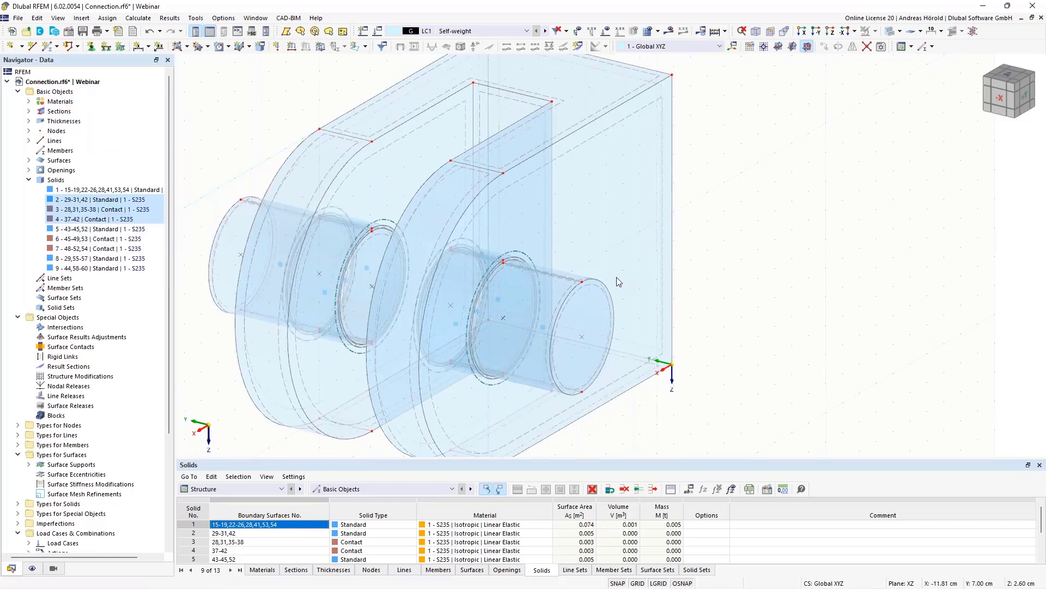
Extrude surface 30, the first pin solid's inner face, by -3 cm to bridge the space between the two plates.
{"action": "right_click", "coordinate": [382, 236]}
{"action": "mouse_move", "coordinate": [476, 397]}
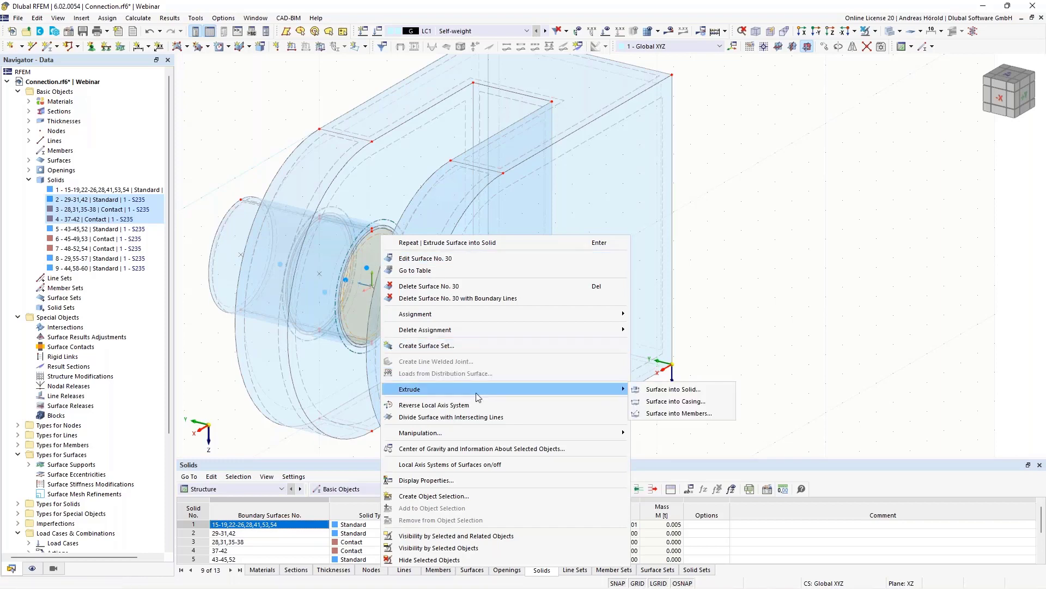
{"action": "left_click", "coordinate": [661, 390]}
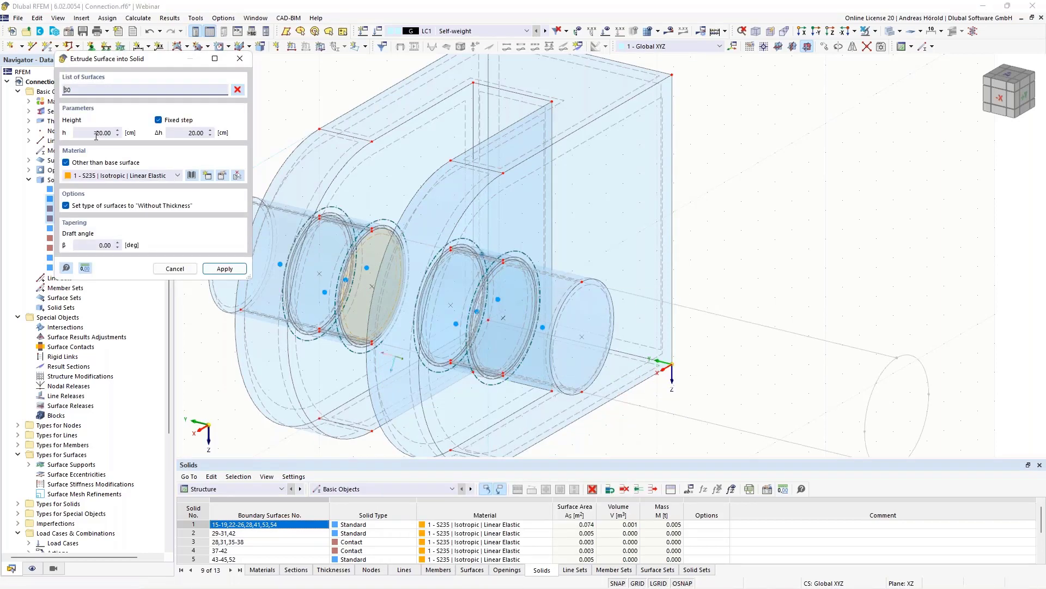
{"action": "left_click_drag", "start_coordinate": [100, 134], "coordinate": [142, 134]}
{"action": "key", "text": "BackSpace"}
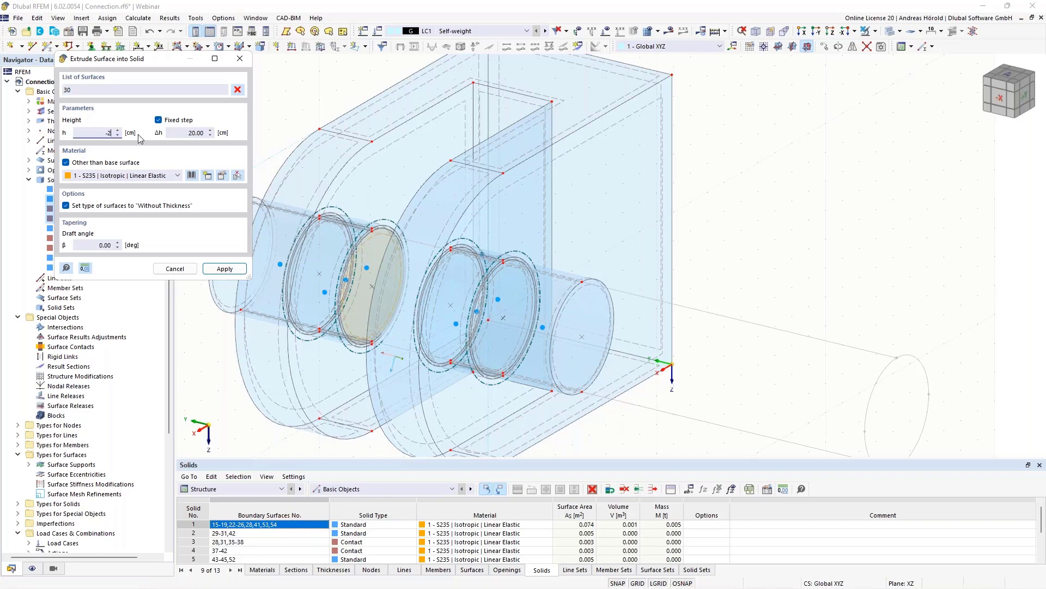
{"action": "left_click", "coordinate": [225, 269]}
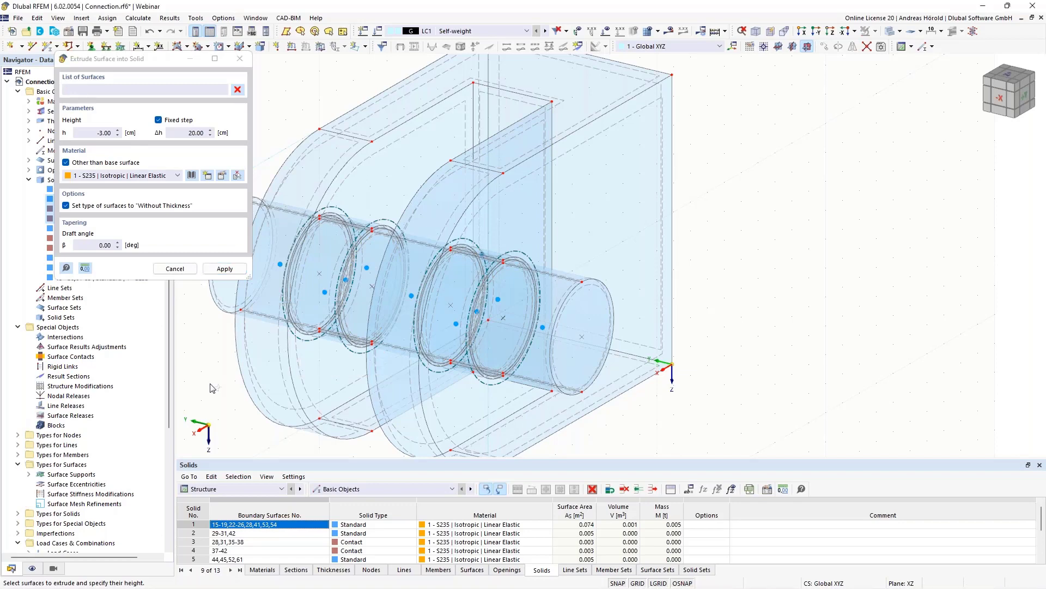
{"action": "key", "text": "Escape"}
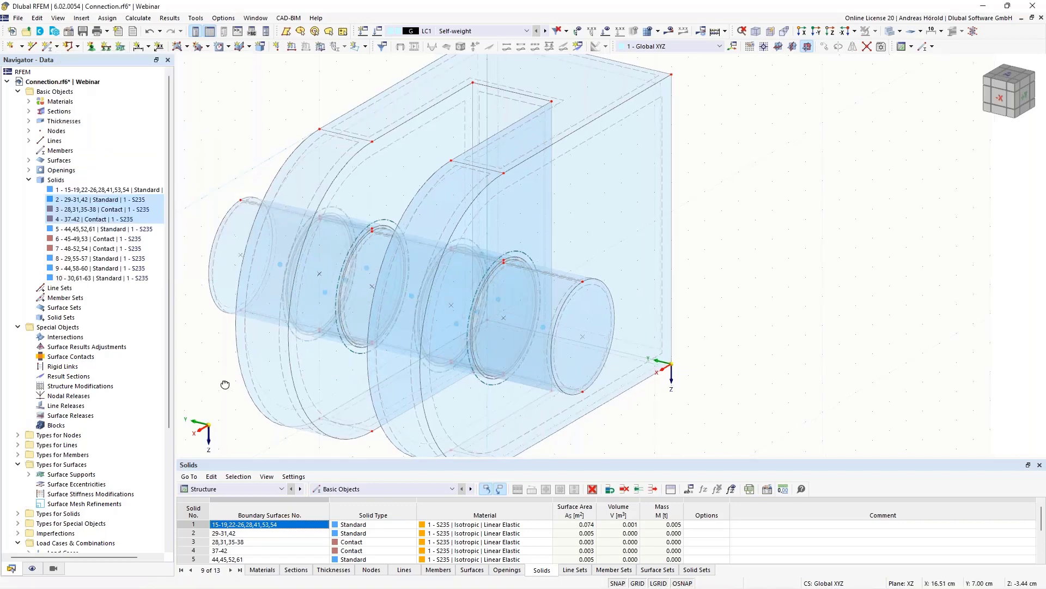
Activate the support option for surface 17, the plane end face of the base solid opposite the rounded plate ends.
{"action": "middle_click_drag", "start_coordinate": [479, 363], "coordinate": [726, 350], "text": "ctrl"}
{"action": "scroll", "coordinate": [727, 350], "scroll_direction": "up", "scroll_amount": 2}
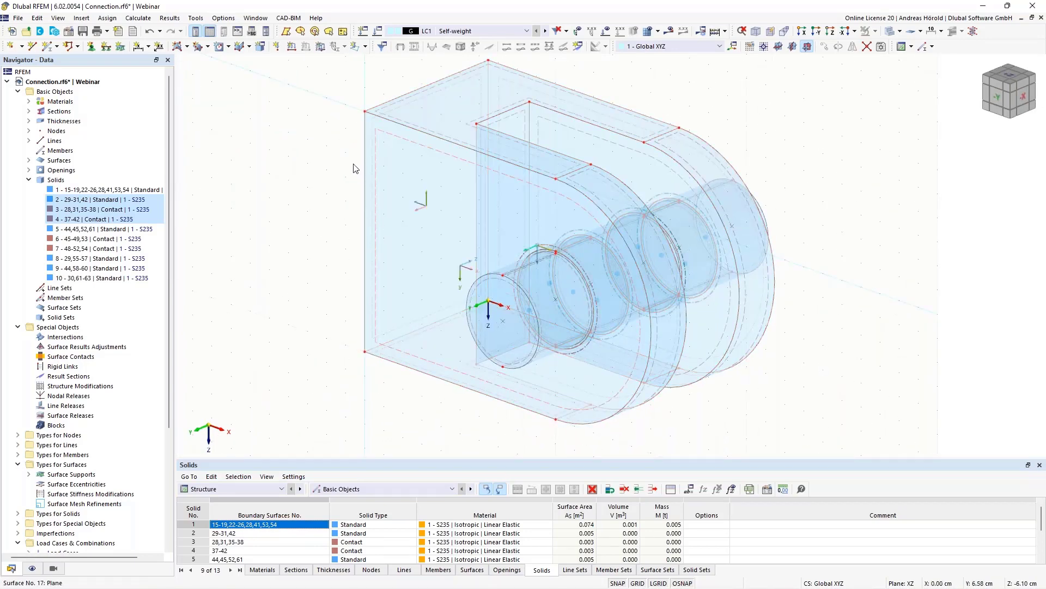
{"action": "scroll", "coordinate": [287, 358], "scroll_direction": "up", "scroll_amount": 6}
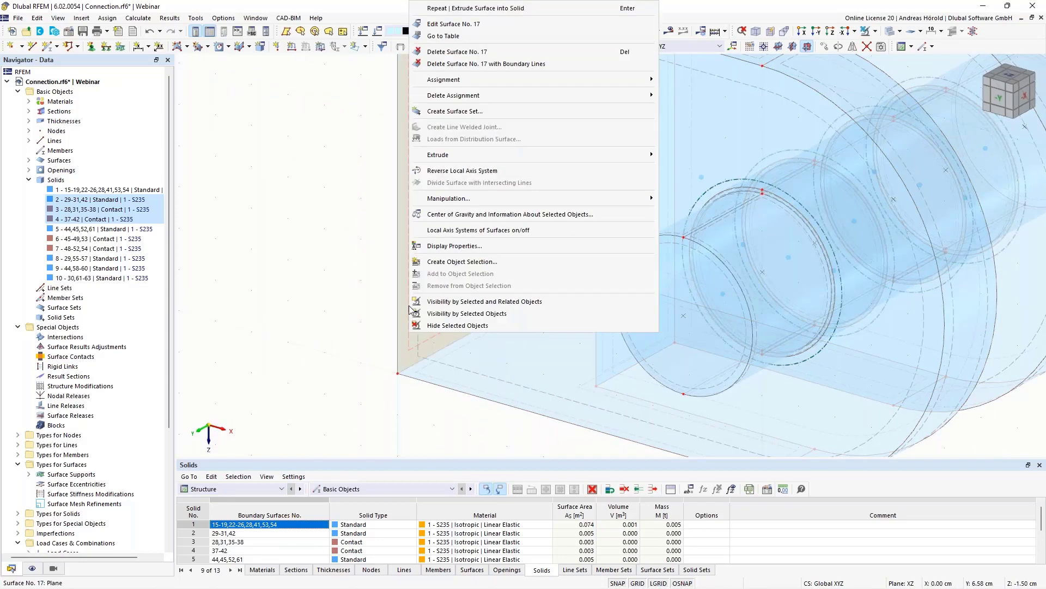
{"action": "right_click", "coordinate": [410, 311]}
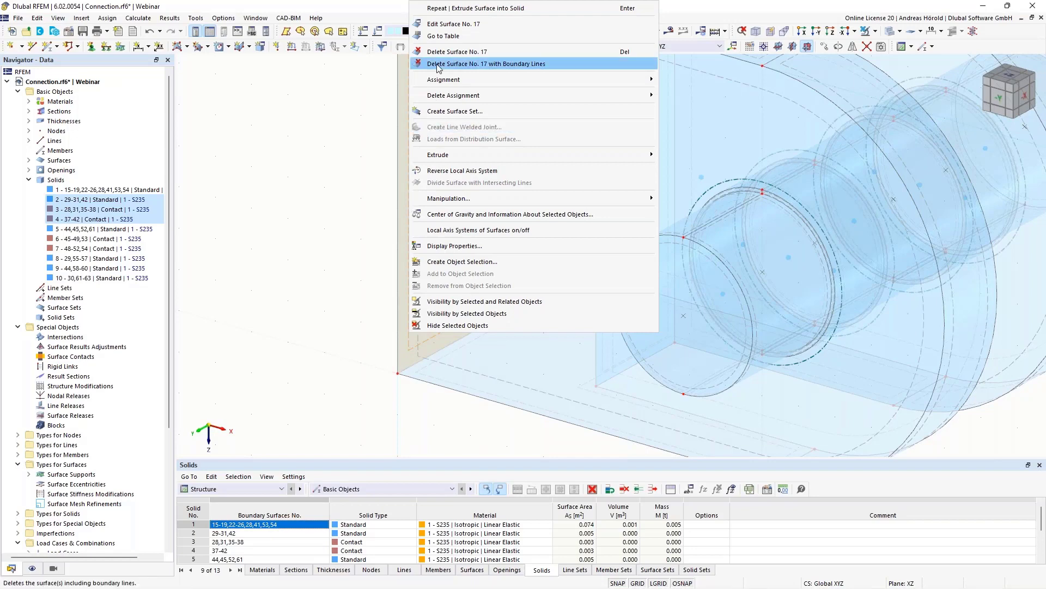
{"action": "left_click", "coordinate": [450, 25]}
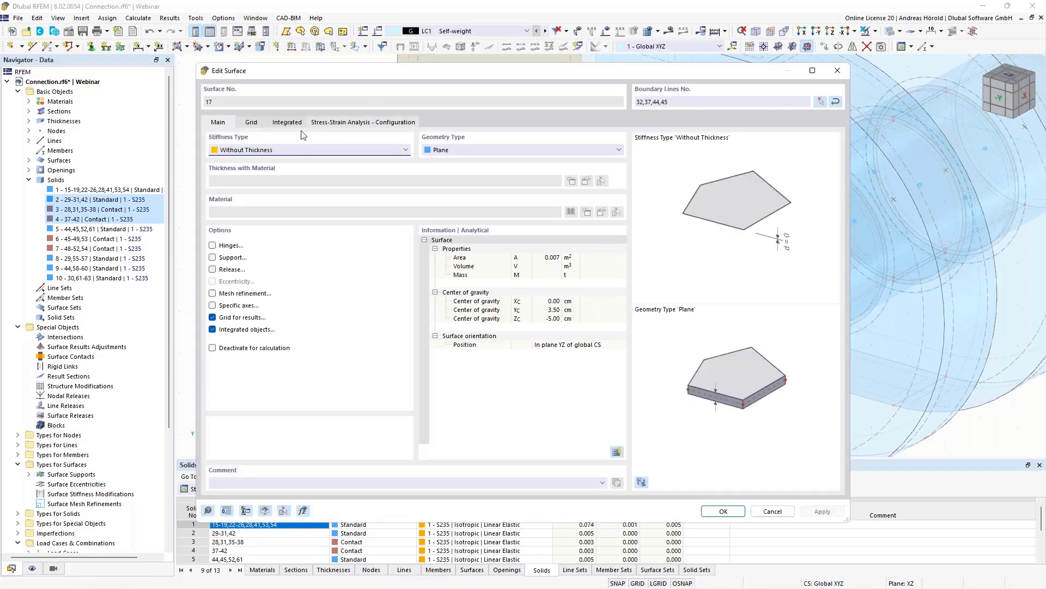
{"action": "left_click", "coordinate": [212, 258]}
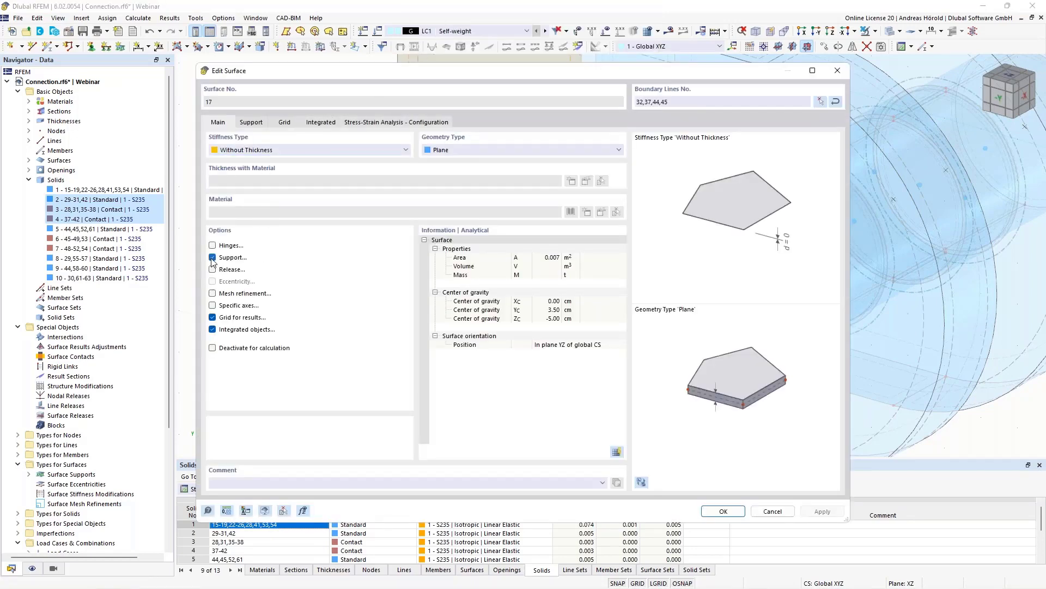
Create a new surface support for surface 17 with the translations ux, uy and uz fixed.
{"action": "left_click", "coordinate": [250, 123]}
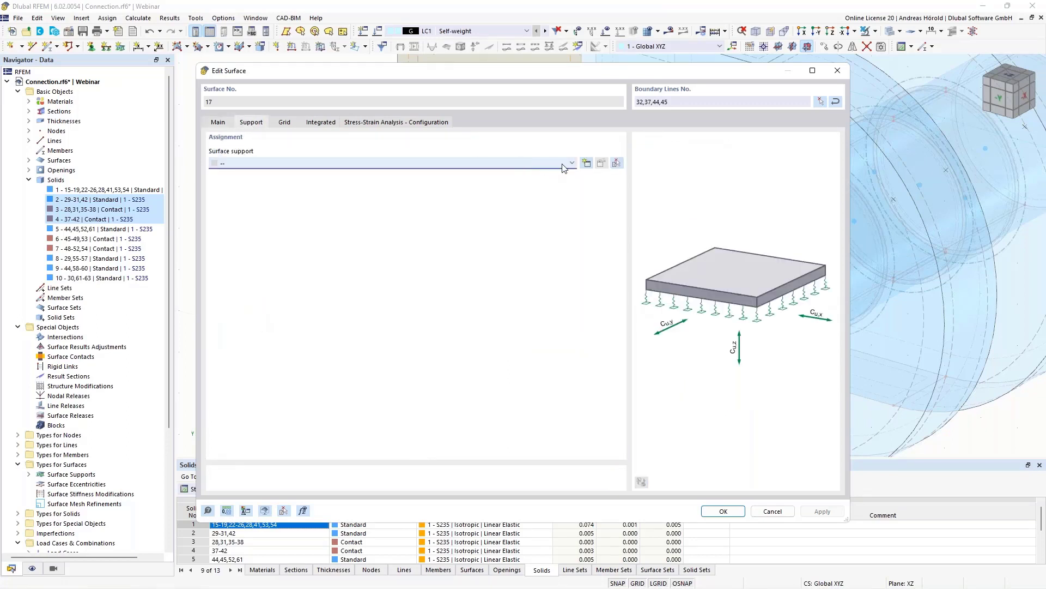
{"action": "left_click", "coordinate": [587, 163]}
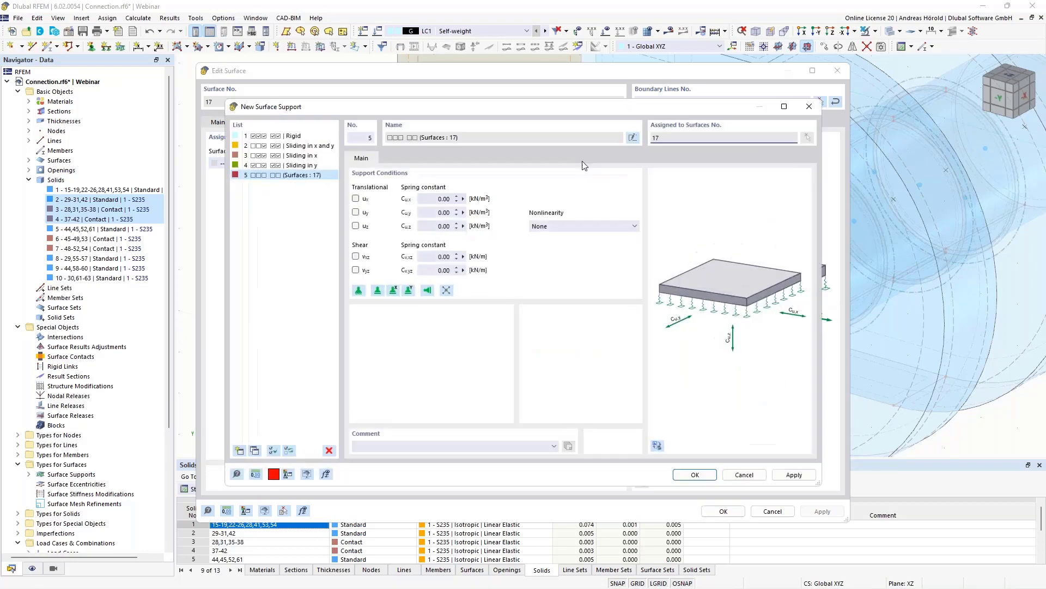
{"action": "left_click", "coordinate": [356, 226]}
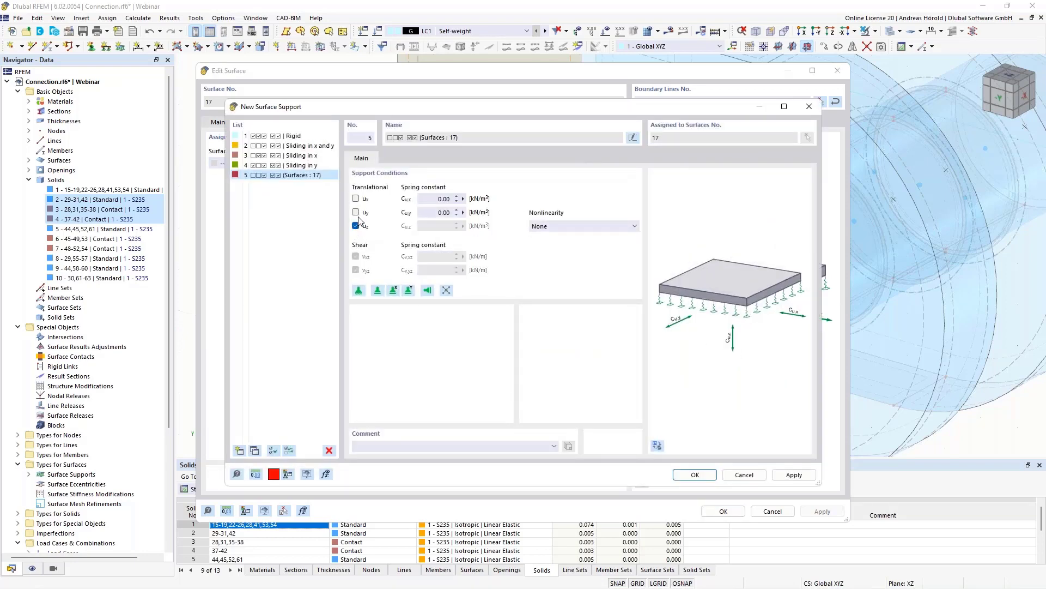
{"action": "left_click", "coordinate": [356, 212]}
{"action": "left_click", "coordinate": [357, 199]}
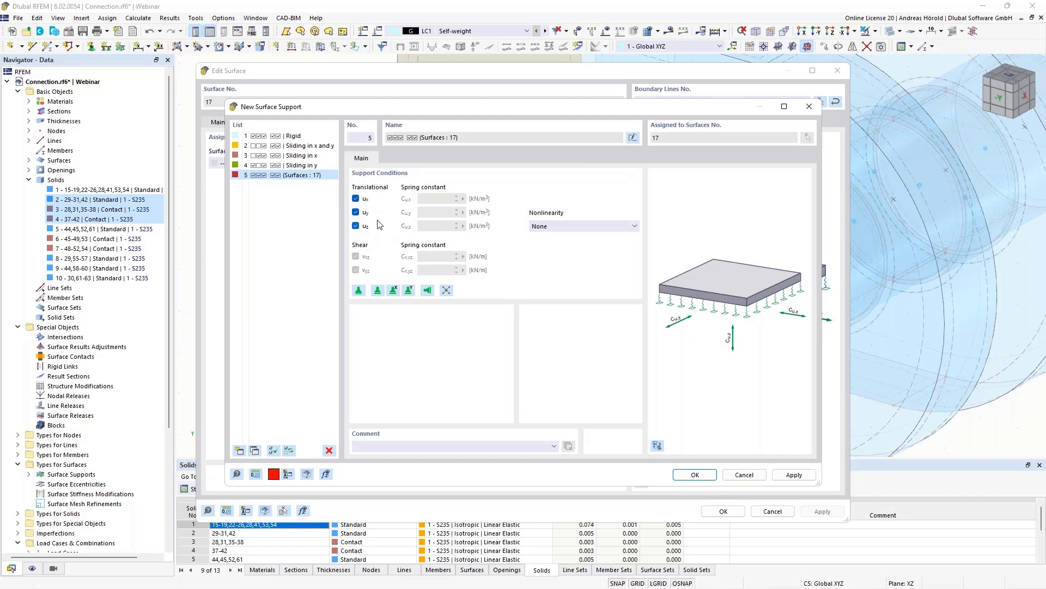
{"action": "left_click", "coordinate": [699, 475]}
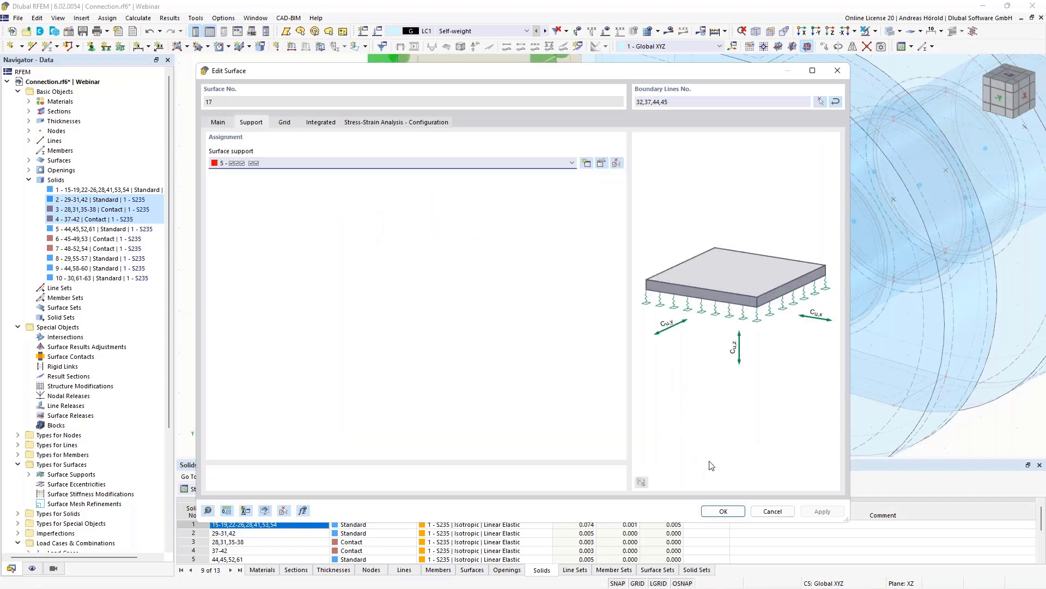
{"action": "left_click", "coordinate": [723, 512]}
Calculate load case LC1 Self-weight and switch off the surface results display.
{"action": "scroll", "coordinate": [458, 350], "scroll_direction": "down", "scroll_amount": 2}
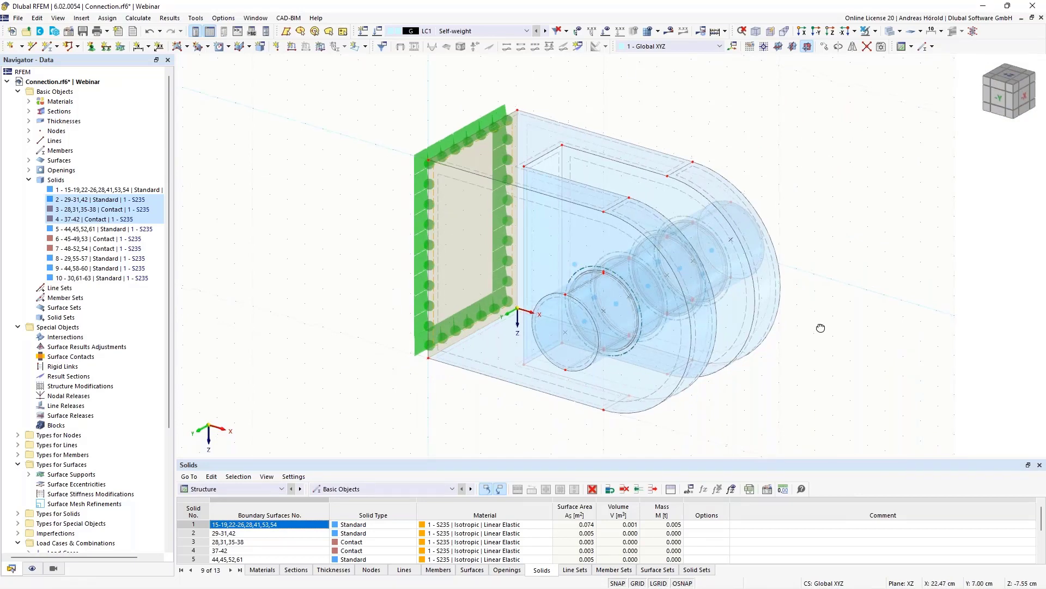
{"action": "middle_click_drag", "start_coordinate": [819, 325], "coordinate": [839, 278], "text": "ctrl"}
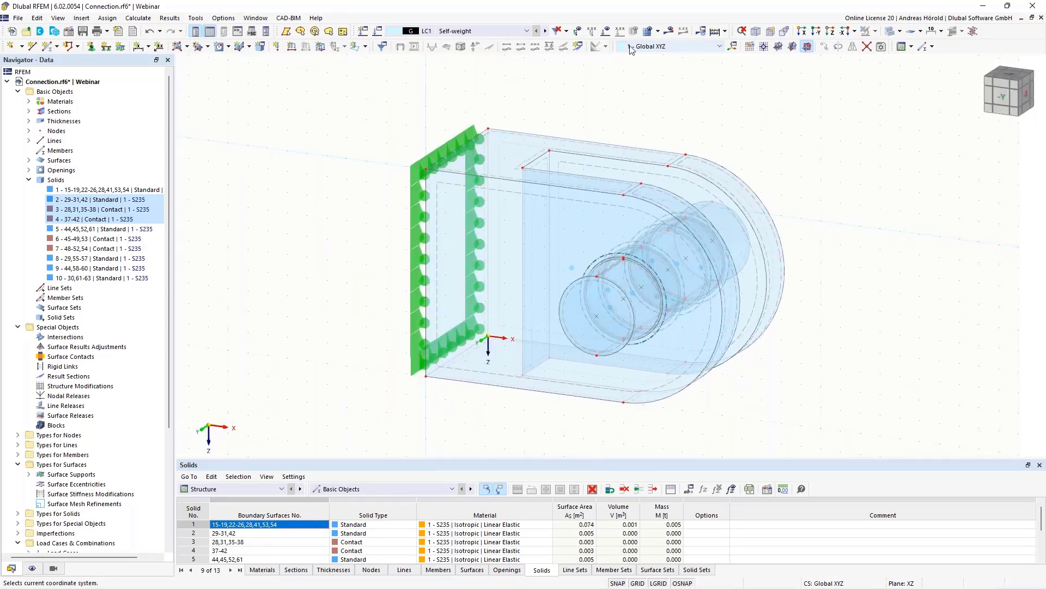
{"action": "left_click", "coordinate": [670, 30]}
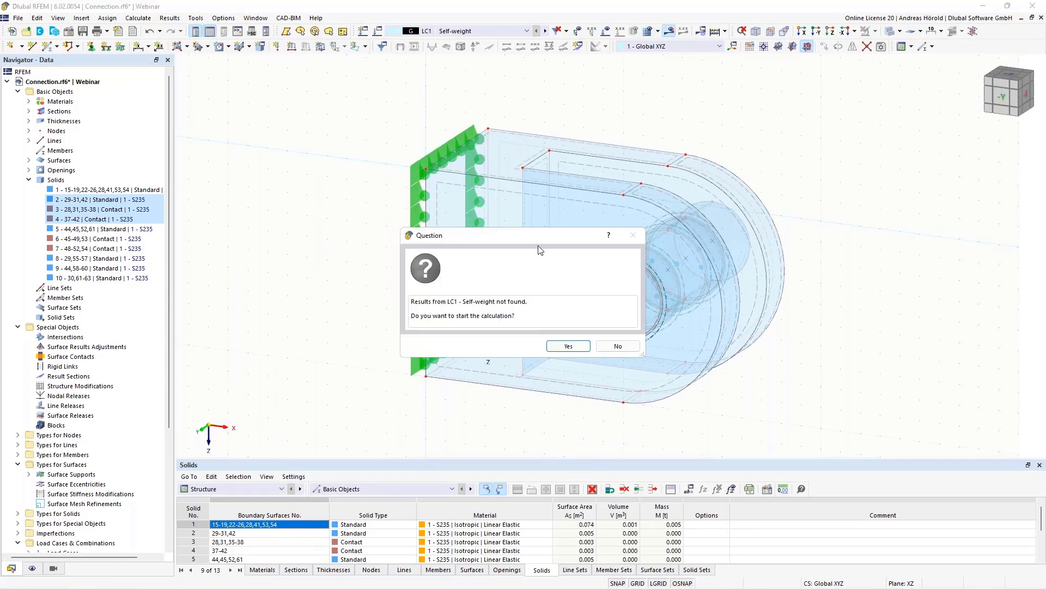
{"action": "left_click", "coordinate": [552, 345]}
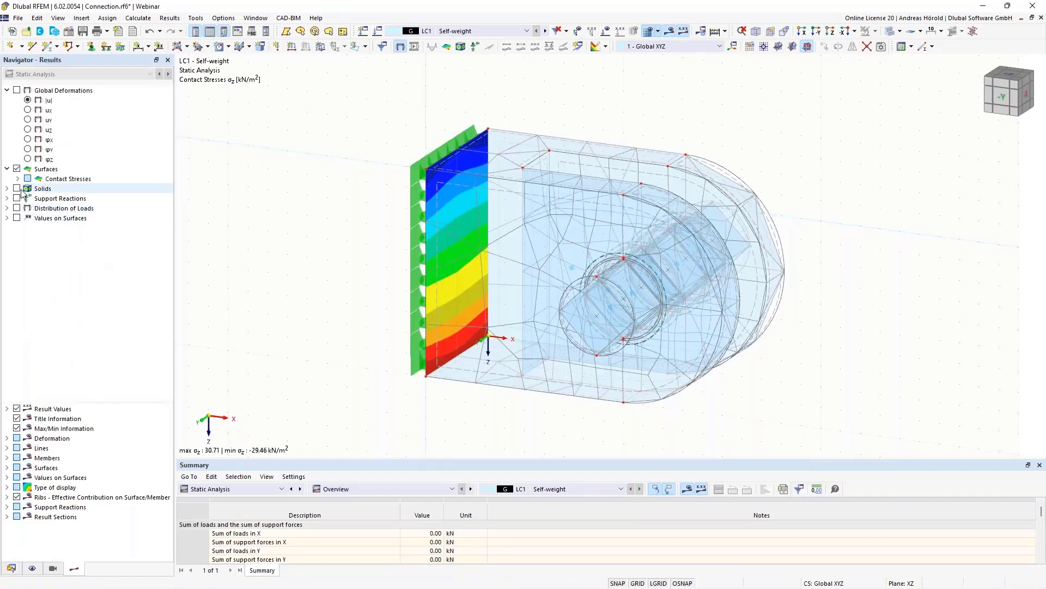
{"action": "left_click", "coordinate": [17, 169]}
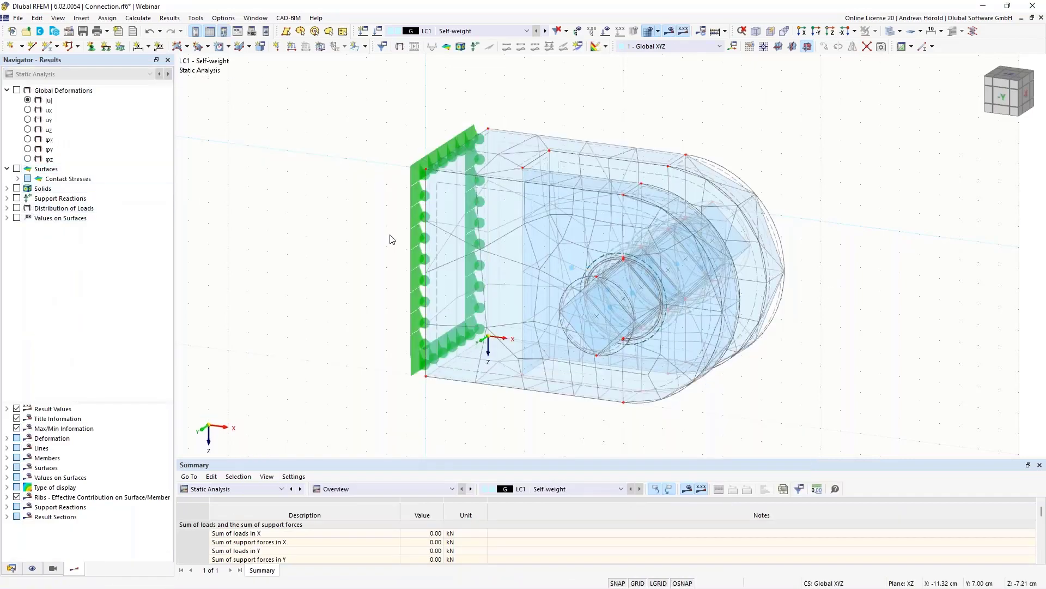
Display the mesh quality markers on the model together with the finite element mesh.
{"action": "scroll", "coordinate": [529, 255], "scroll_direction": "up", "scroll_amount": 1}
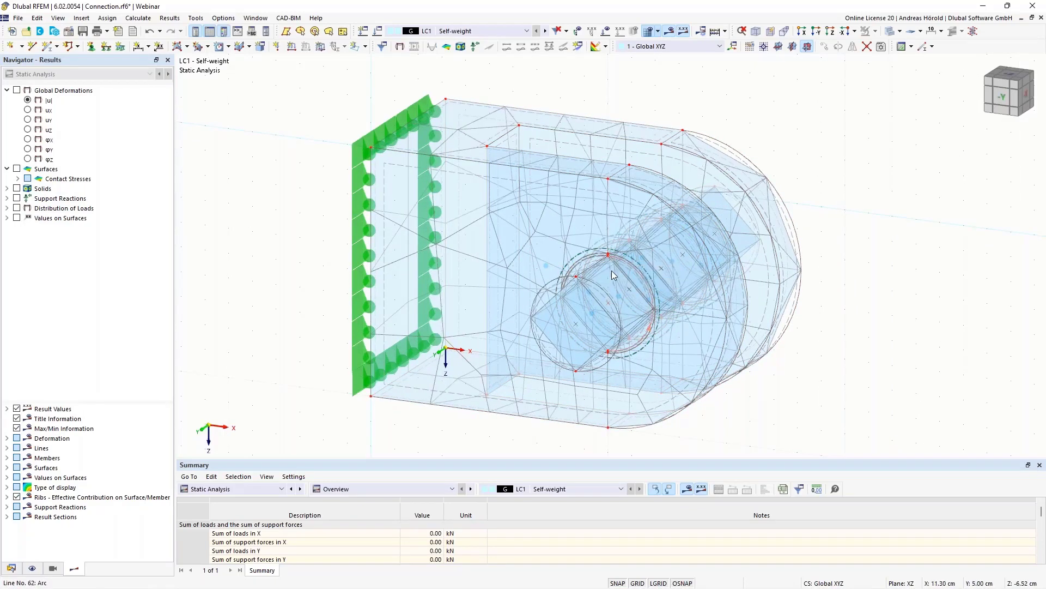
{"action": "left_click", "coordinate": [32, 568]}
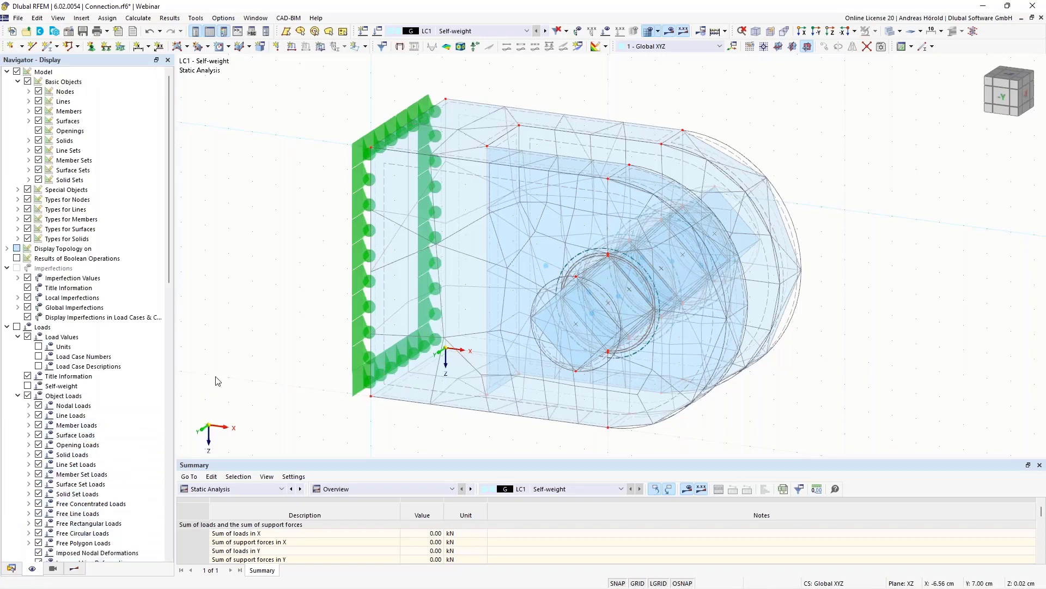
{"action": "scroll", "coordinate": [106, 421], "scroll_direction": "down", "scroll_amount": 8}
{"action": "scroll", "coordinate": [106, 420], "scroll_direction": "down", "scroll_amount": 6}
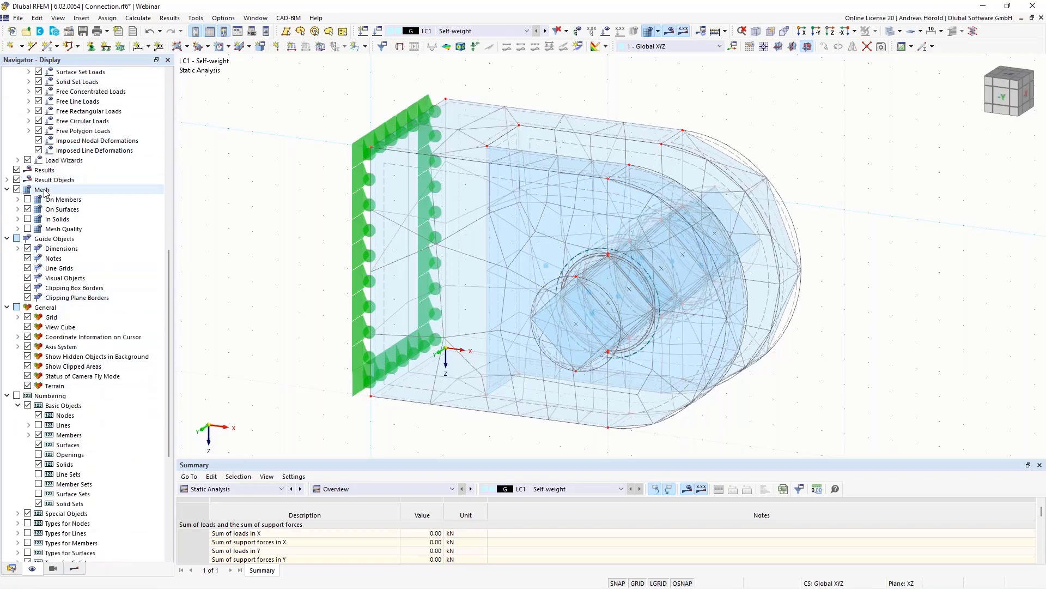
{"action": "left_click", "coordinate": [17, 190]}
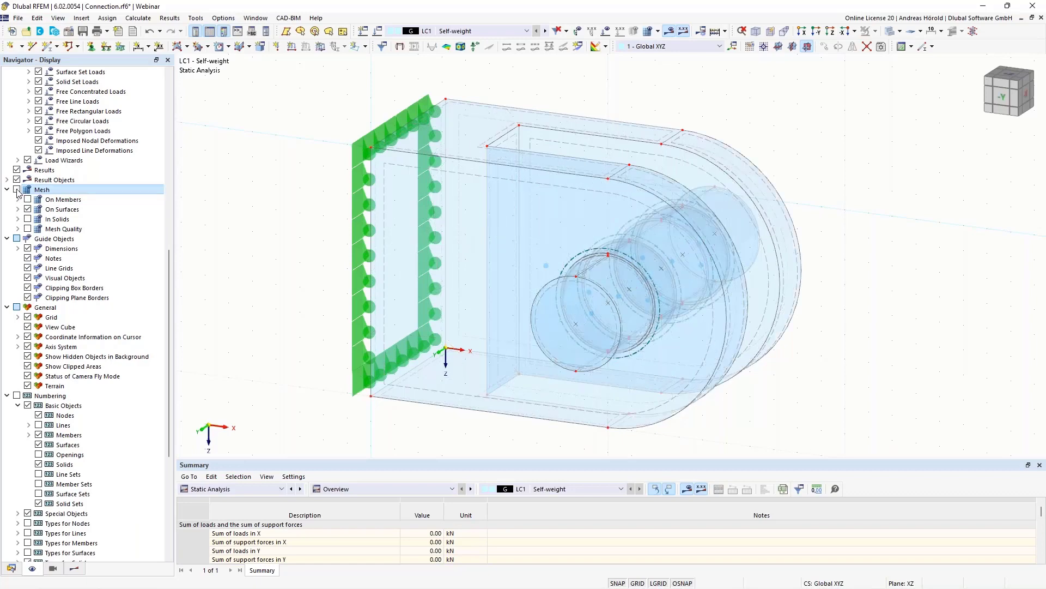
{"action": "left_click", "coordinate": [17, 190]}
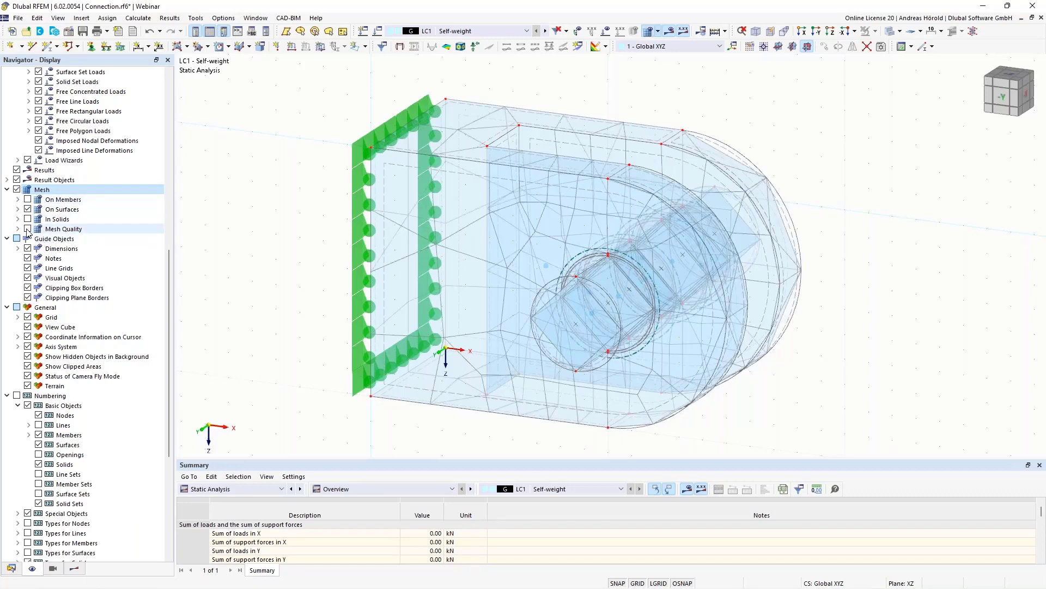
{"action": "left_click", "coordinate": [27, 229]}
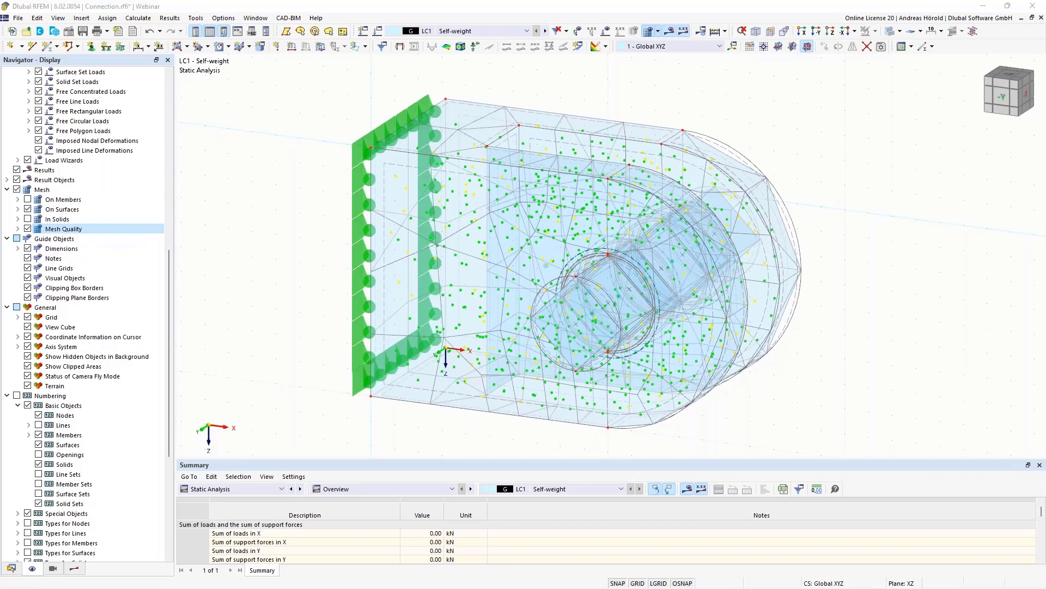
Bring up the mesh quality overview to check the OK, Warning and Failed rating of the solid elements.
{"action": "left_click", "coordinate": [256, 18]}
{"action": "left_click", "coordinate": [289, 65]}
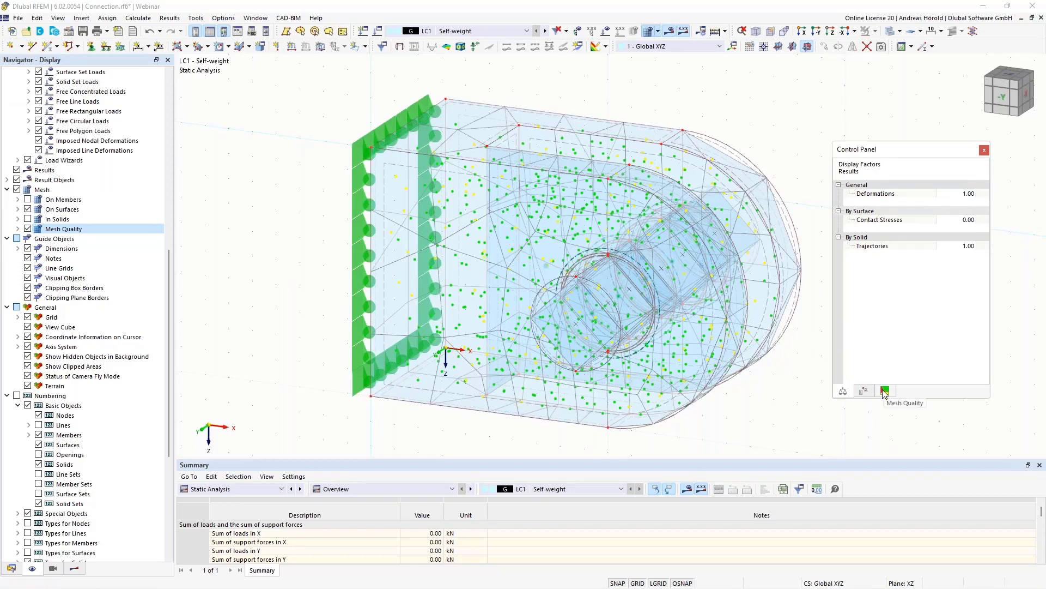
{"action": "left_click", "coordinate": [884, 391]}
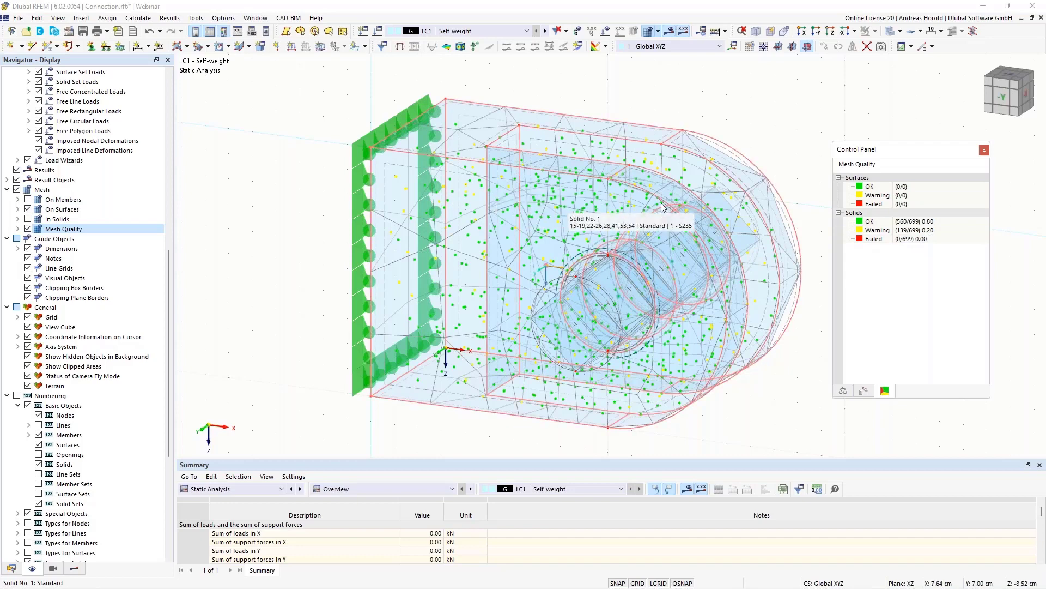
Set the target length of finite elements to 1 cm, review the quality criteria for solids, and regenerate the mesh.
{"action": "left_click", "coordinate": [659, 32]}
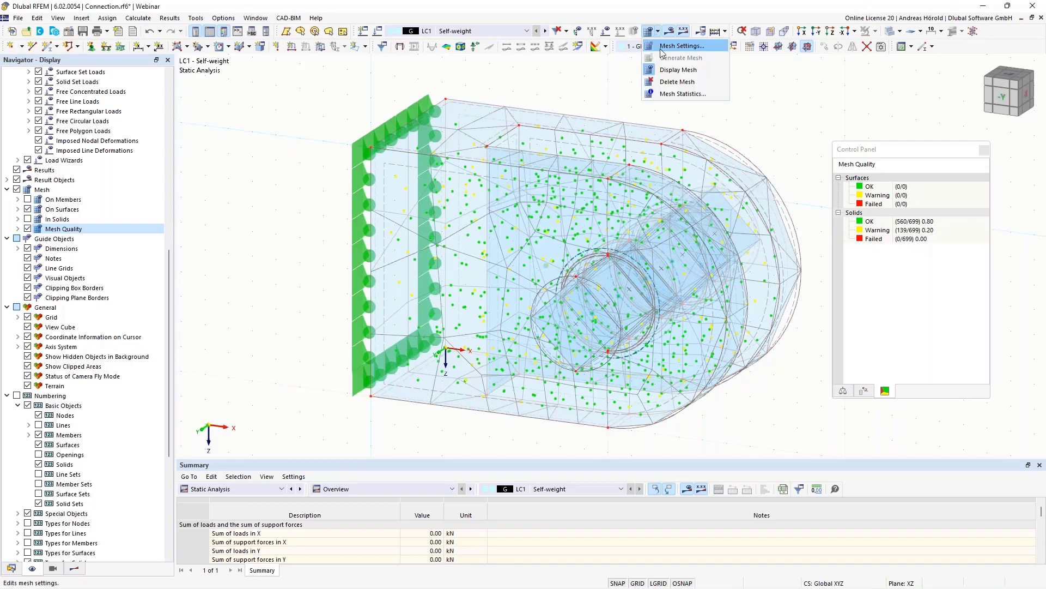
{"action": "left_click", "coordinate": [682, 46]}
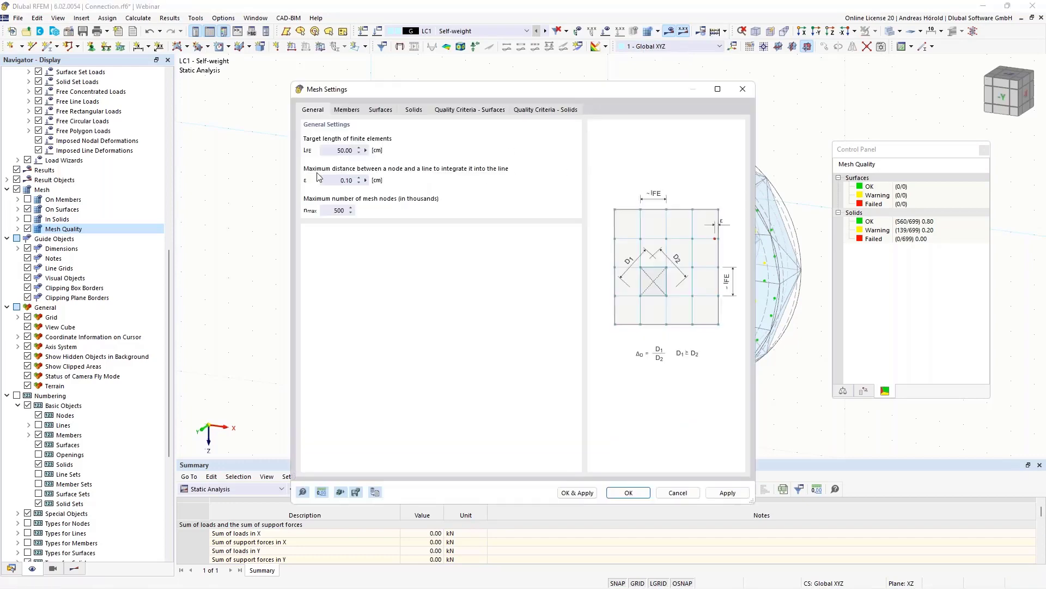
{"action": "double_click", "coordinate": [340, 150]}
{"action": "type", "text": "1"}
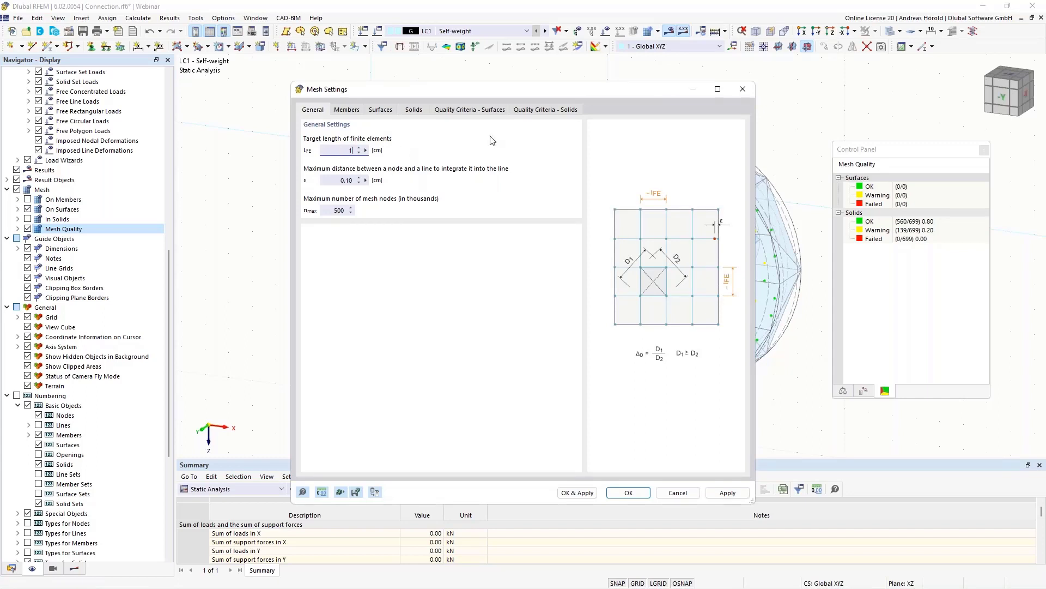
{"action": "left_click", "coordinate": [534, 111]}
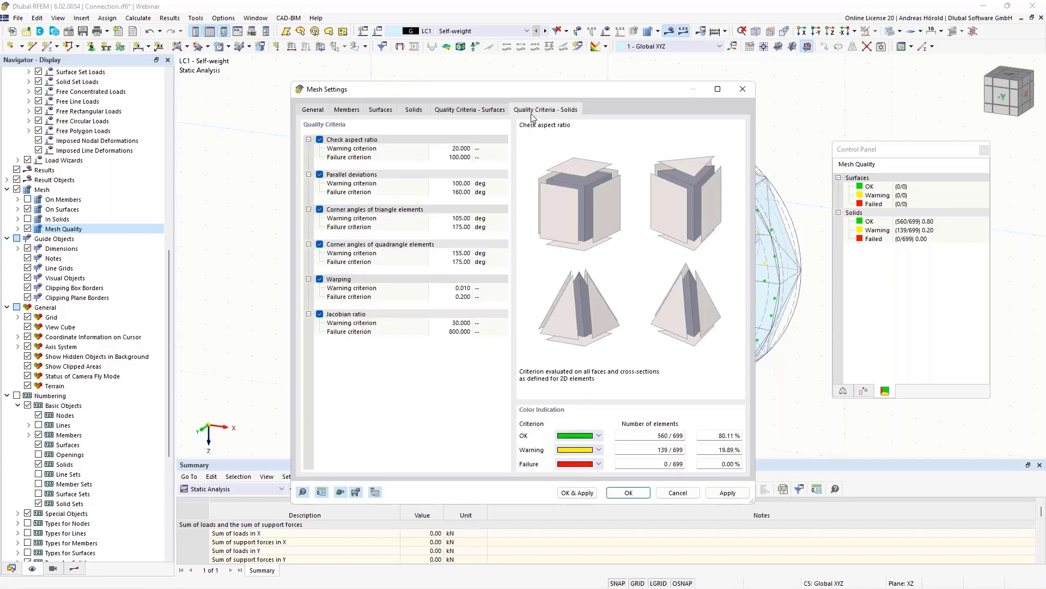
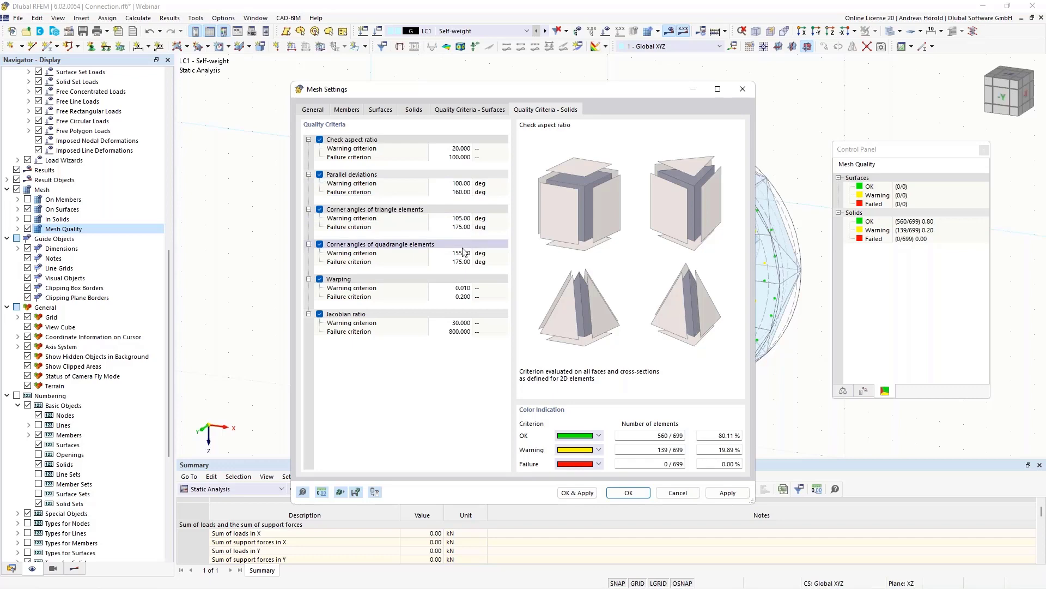
{"action": "left_click", "coordinate": [576, 493]}
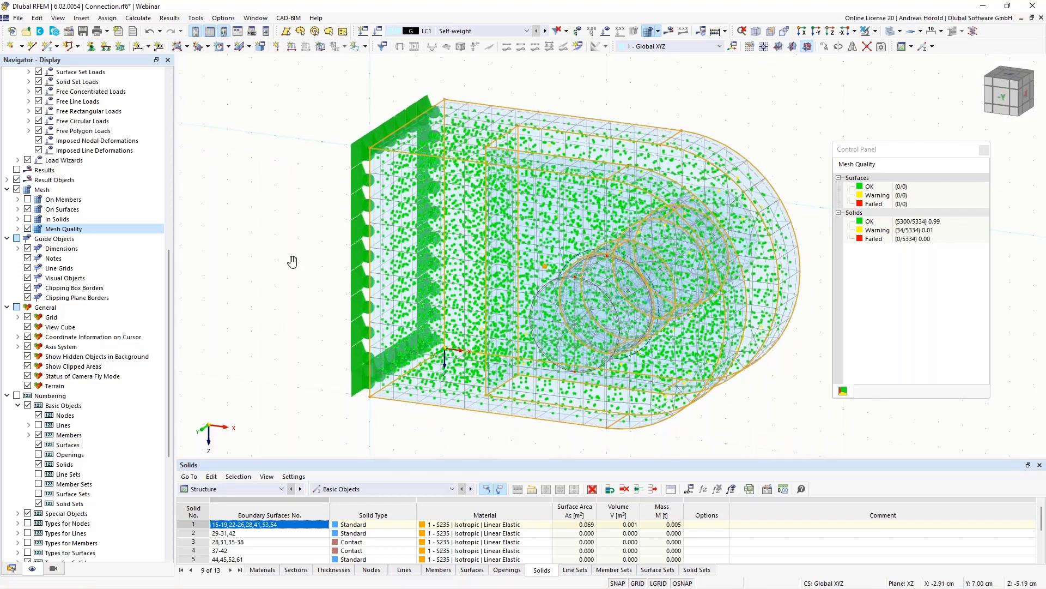
Examine the refined mesh and its quality markers around the plates and pin, then hide the mesh quality markers.
{"action": "middle_click_drag", "start_coordinate": [303, 263], "coordinate": [277, 246]}
{"action": "scroll", "coordinate": [294, 242], "scroll_direction": "up", "scroll_amount": 5}
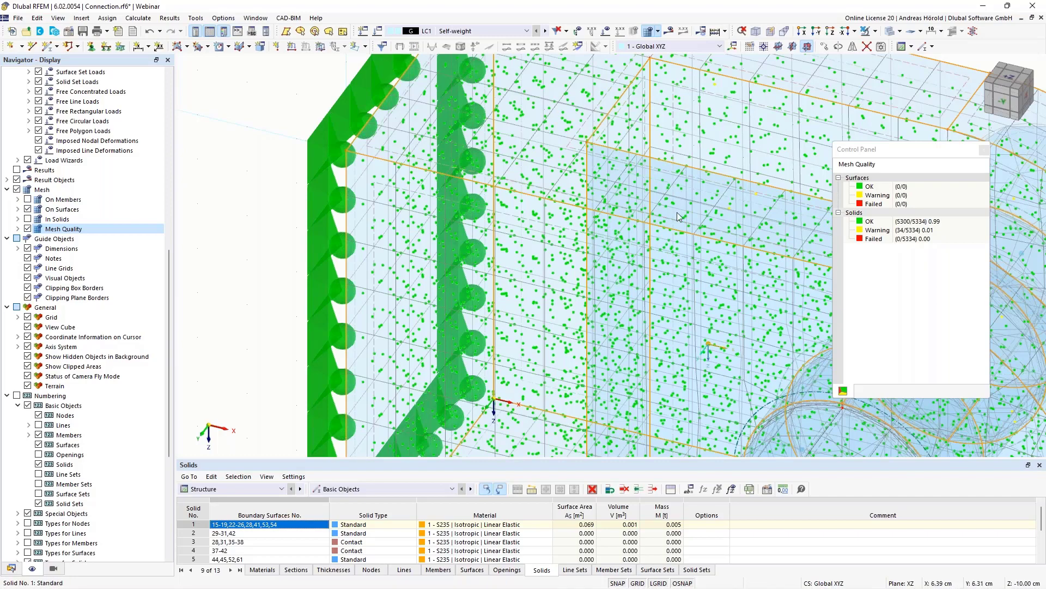
{"action": "scroll", "coordinate": [677, 212], "scroll_direction": "down", "scroll_amount": 5}
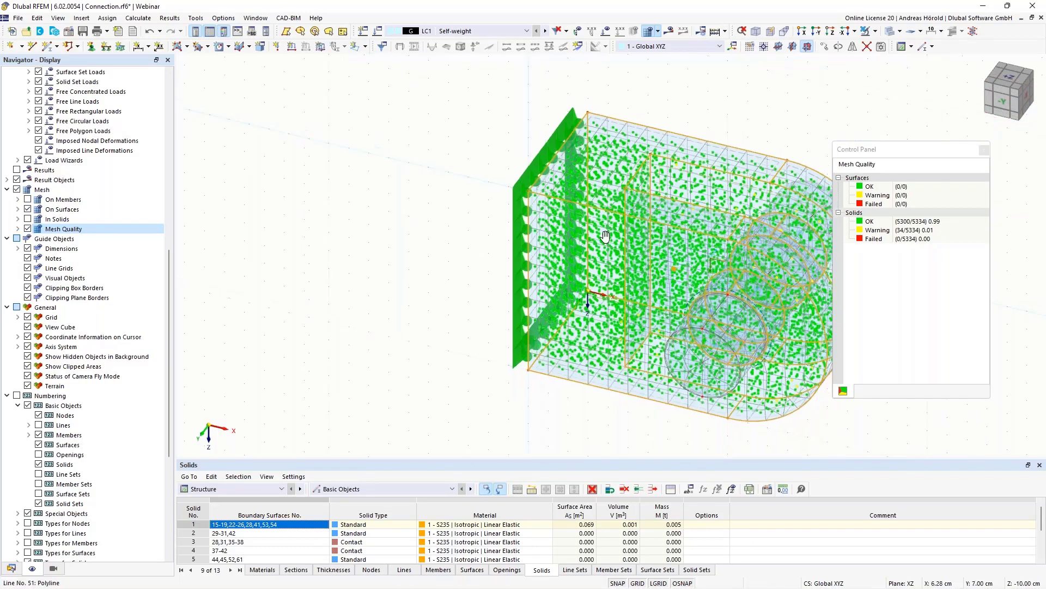
{"action": "middle_click_drag", "start_coordinate": [605, 236], "coordinate": [535, 235]}
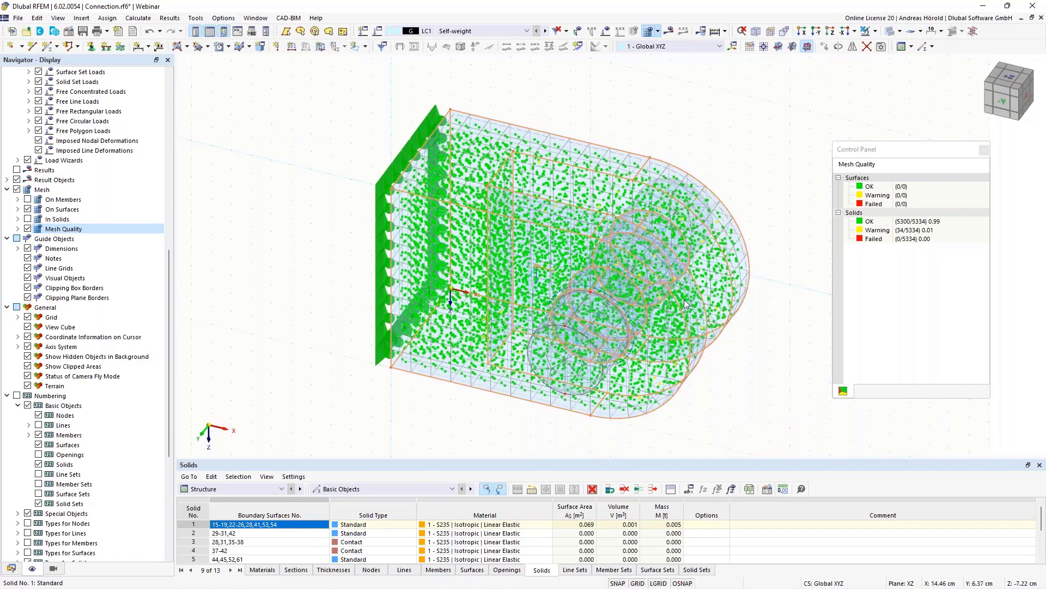
{"action": "middle_click_drag", "start_coordinate": [735, 355], "coordinate": [749, 299], "text": "ctrl"}
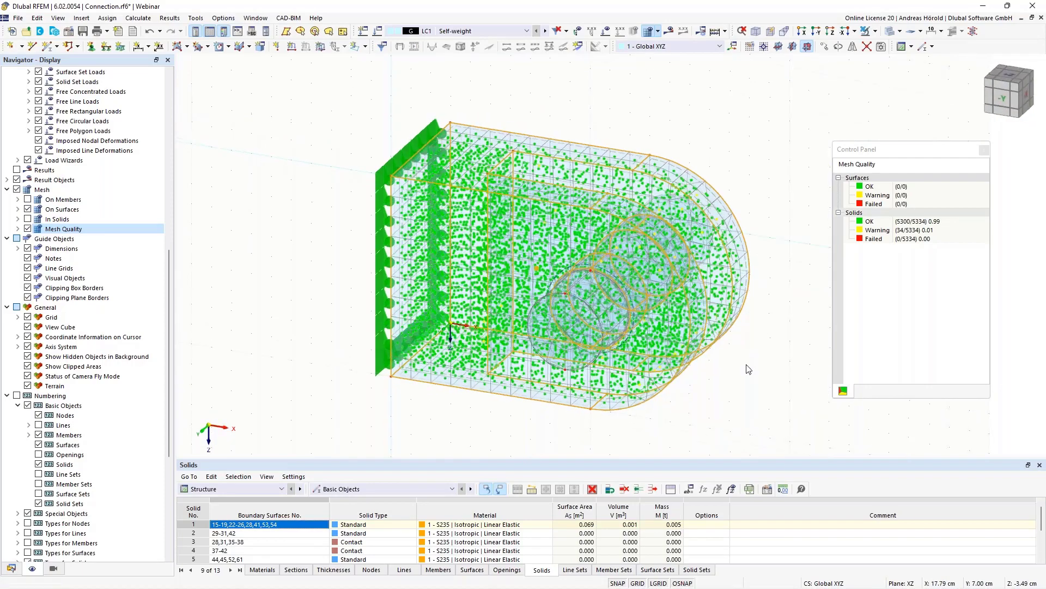
{"action": "scroll", "coordinate": [486, 375], "scroll_direction": "up", "scroll_amount": 2}
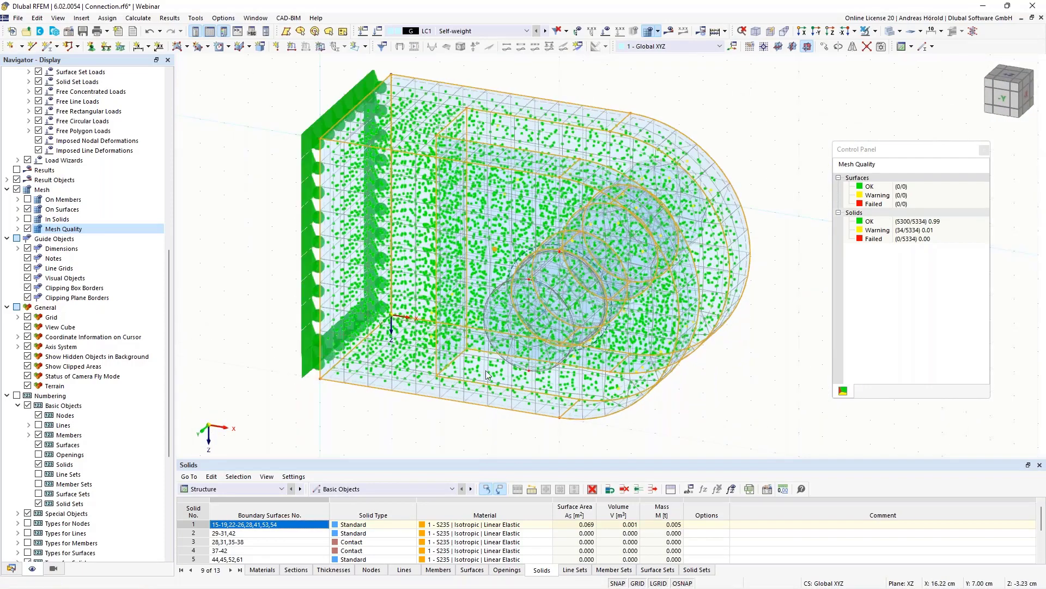
{"action": "left_click", "coordinate": [27, 229]}
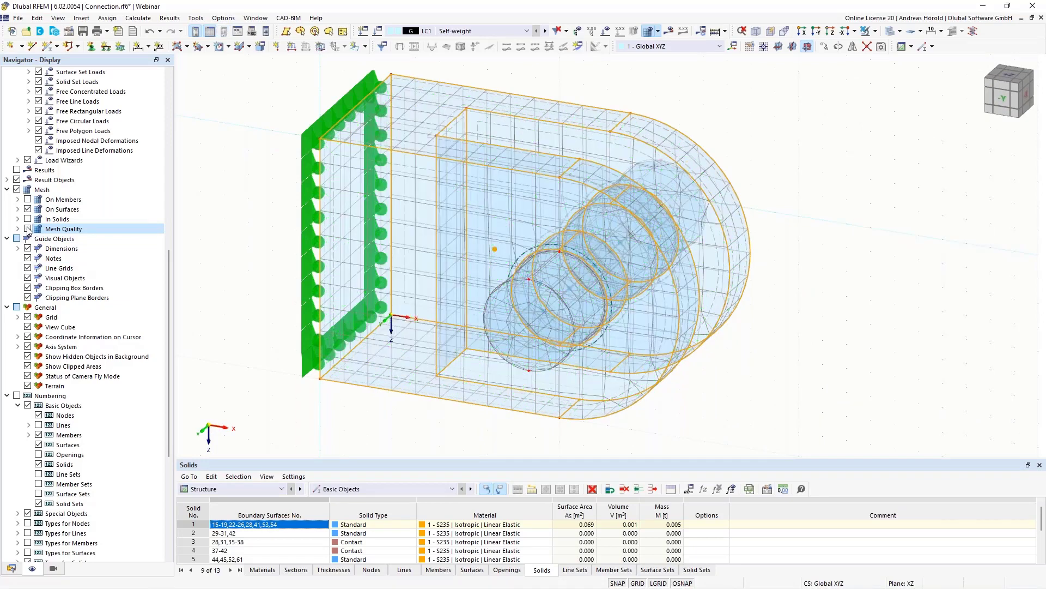
Clear the current selection and hide the finite element mesh on the model.
{"action": "left_click", "coordinate": [780, 361]}
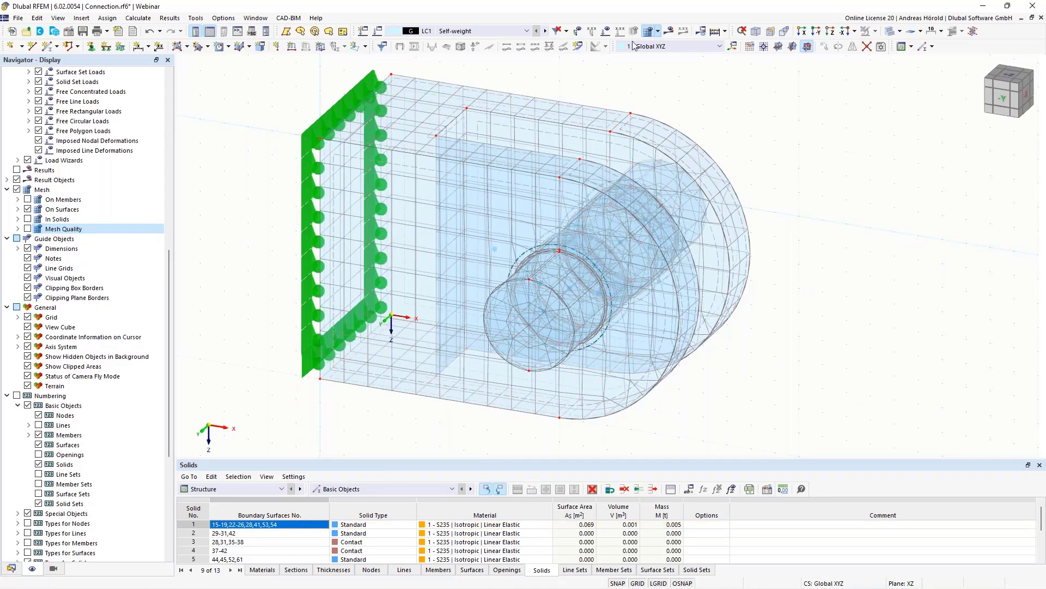
{"action": "left_click", "coordinate": [658, 31]}
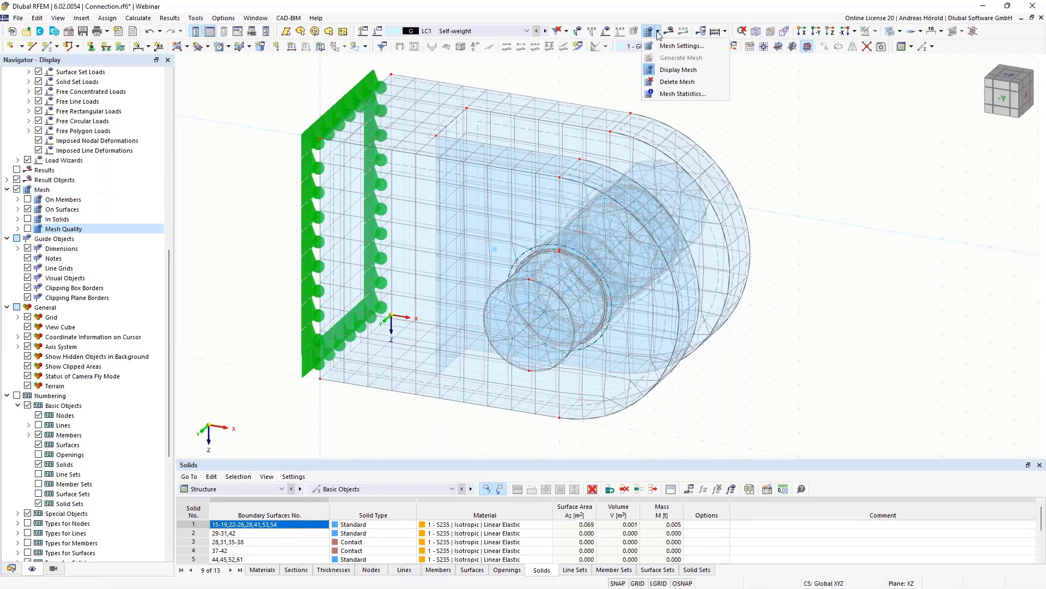
{"action": "left_click", "coordinate": [651, 71]}
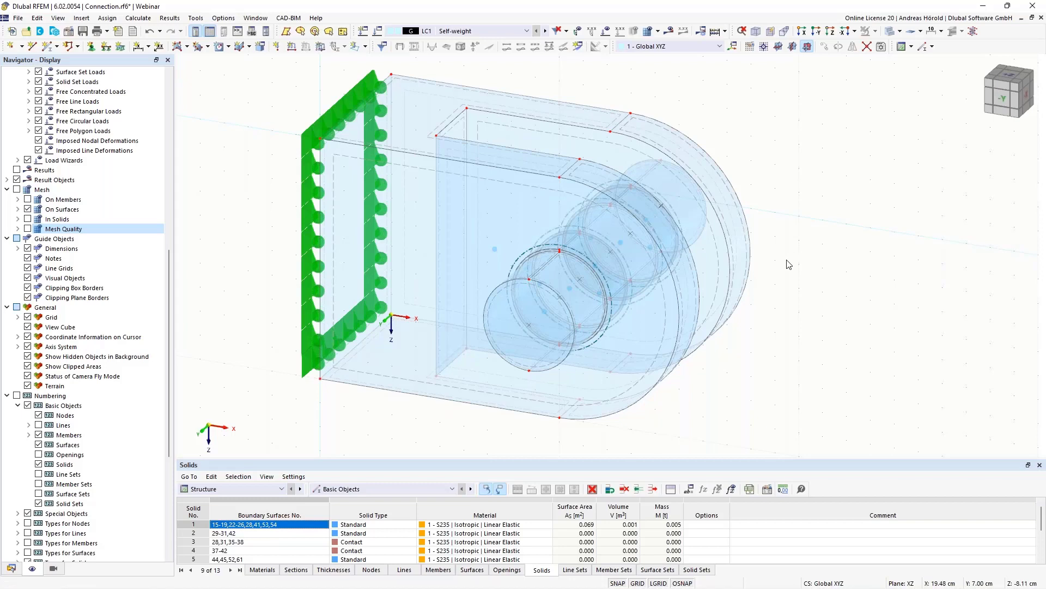
Examine the pin's half-cylinder surfaces outside and between the two plates to identify where the load acts.
{"action": "middle_click_drag", "start_coordinate": [789, 264], "coordinate": [867, 266]}
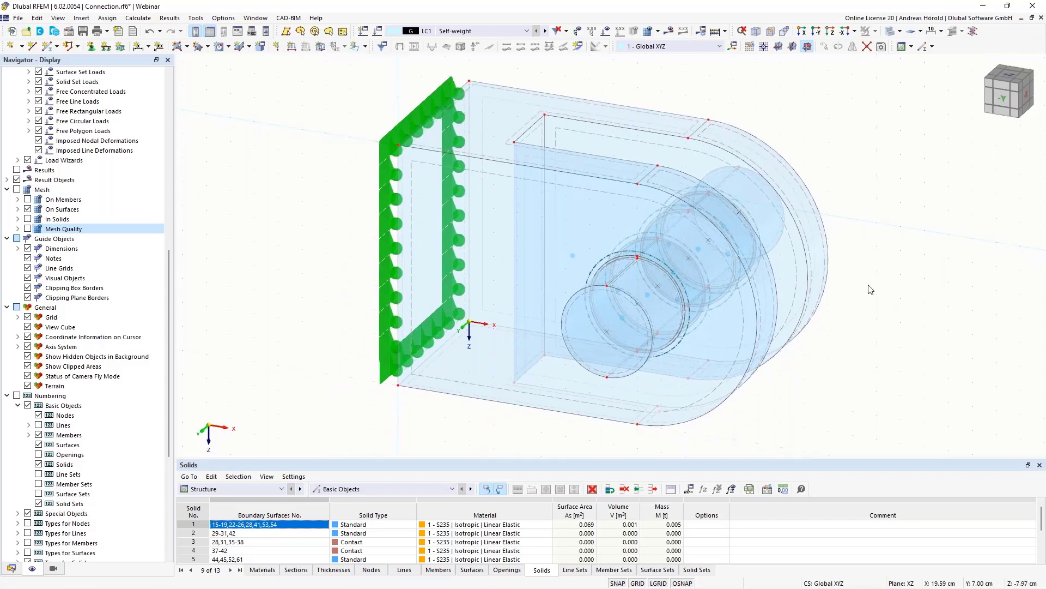
{"action": "mouse_move", "coordinate": [868, 282]}
{"action": "middle_mouse_down"}
{"action": "mouse_move", "coordinate": [865, 311]}
{"action": "mouse_move", "coordinate": [868, 303]}
{"action": "middle_mouse_up"}
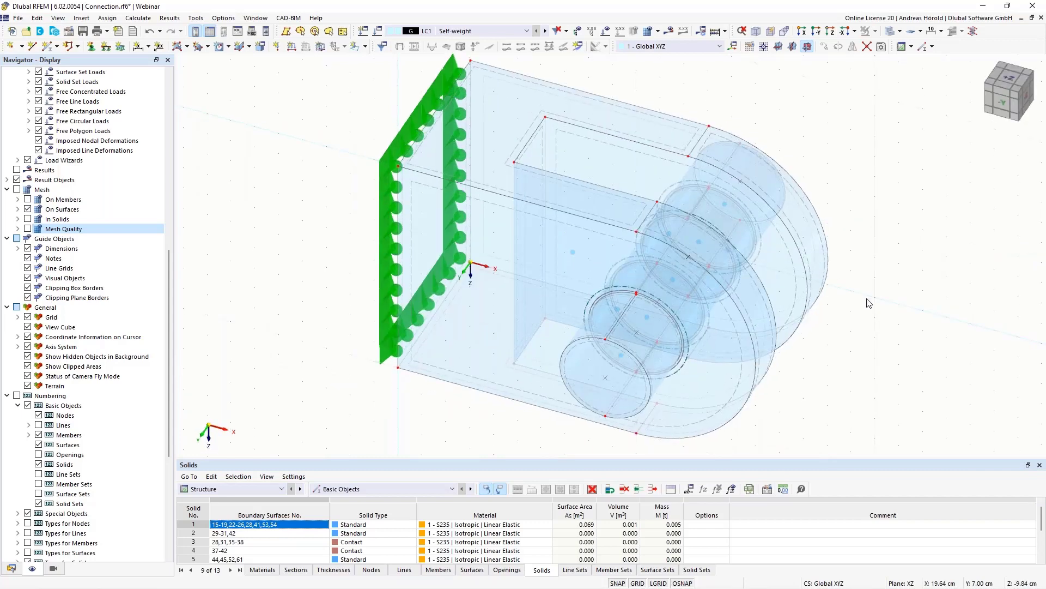
{"action": "scroll", "coordinate": [868, 303], "scroll_direction": "up", "scroll_amount": 2}
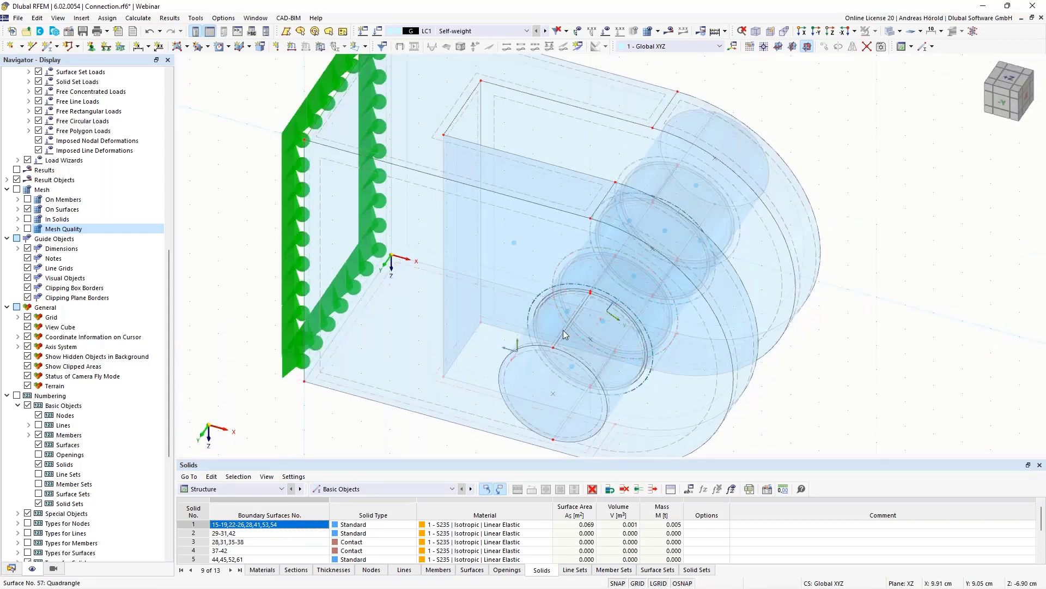
{"action": "scroll", "coordinate": [563, 330], "scroll_direction": "up", "scroll_amount": 3}
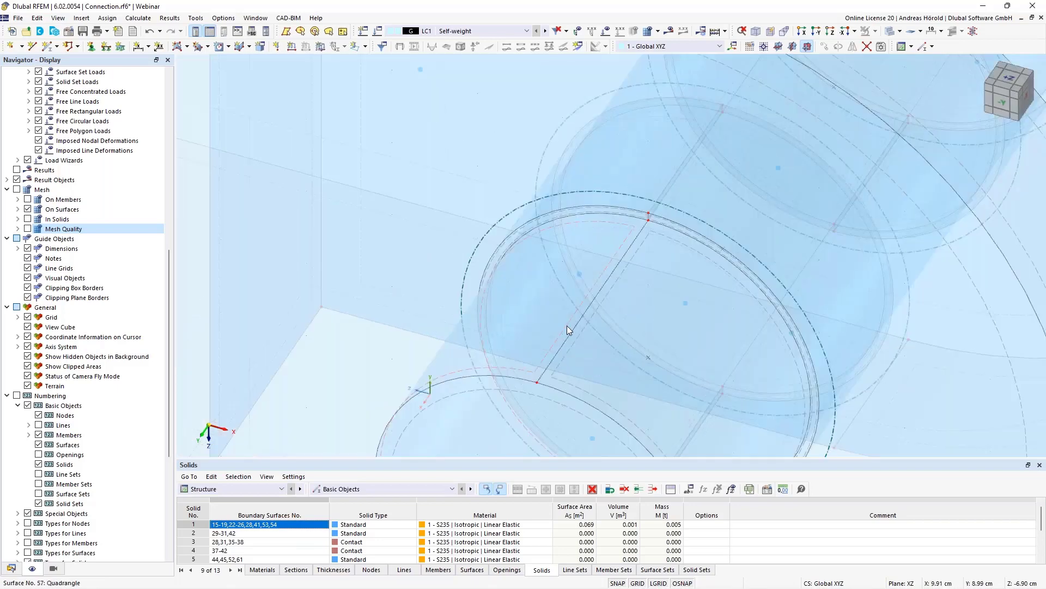
{"action": "scroll", "coordinate": [567, 326], "scroll_direction": "down", "scroll_amount": 3}
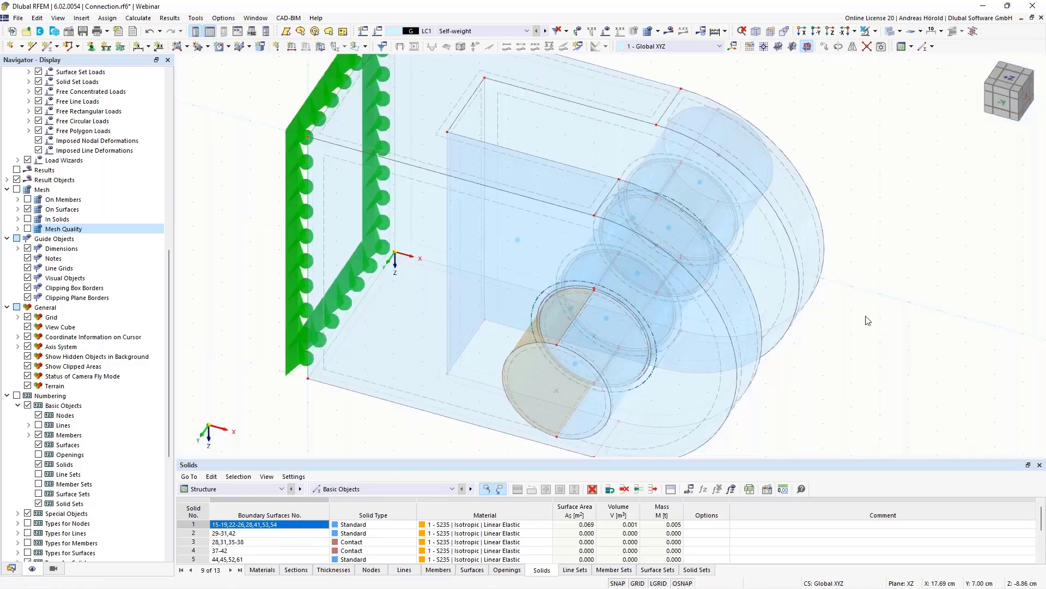
{"action": "middle_click_drag", "start_coordinate": [567, 325], "coordinate": [597, 273], "text": "ctrl"}
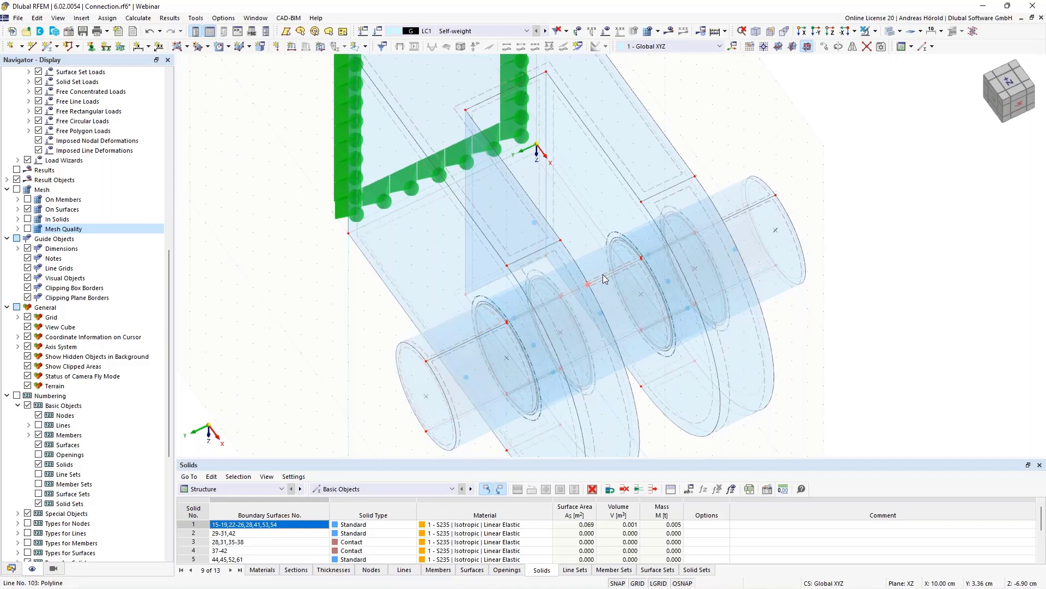
{"action": "left_click", "coordinate": [600, 266]}
{"action": "scroll", "coordinate": [598, 261], "scroll_direction": "up", "scroll_amount": 4}
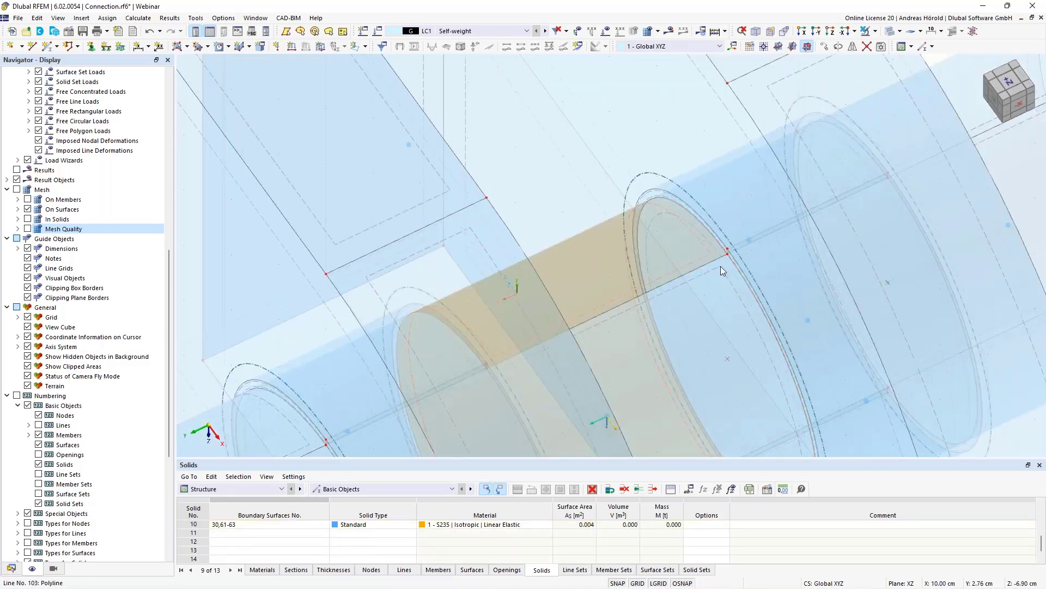
{"action": "scroll", "coordinate": [720, 266], "scroll_direction": "down", "scroll_amount": 5}
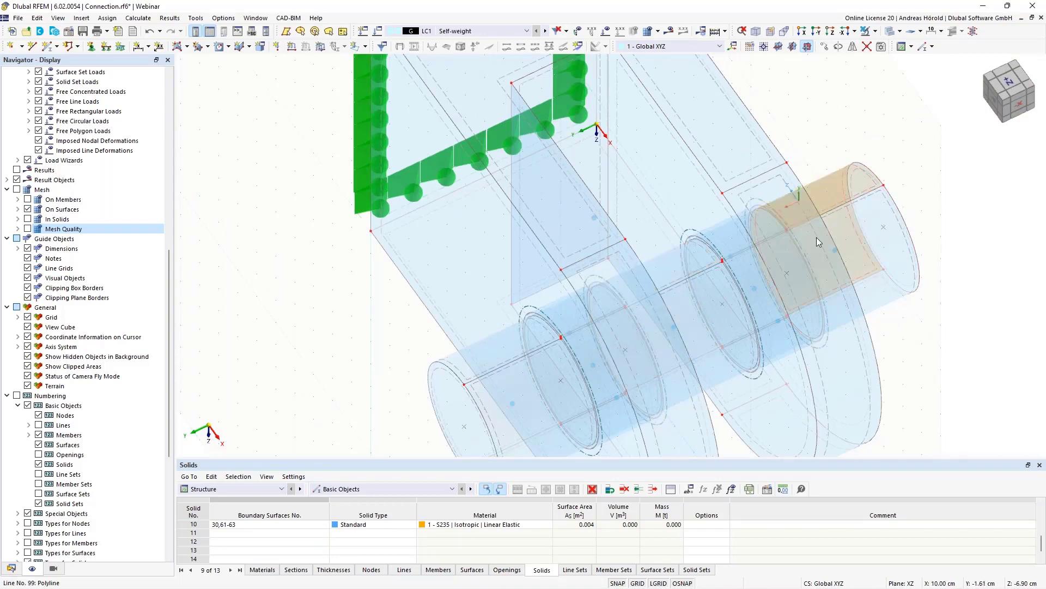
{"action": "middle_click_drag", "start_coordinate": [816, 237], "coordinate": [522, 351], "text": "ctrl"}
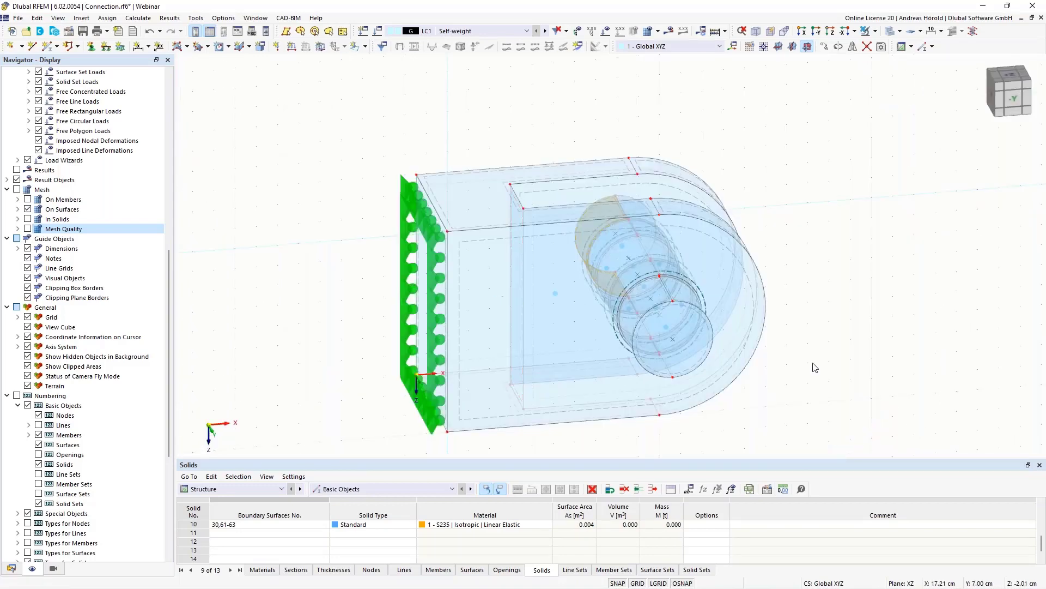
{"action": "scroll", "coordinate": [763, 338], "scroll_direction": "up", "scroll_amount": 4}
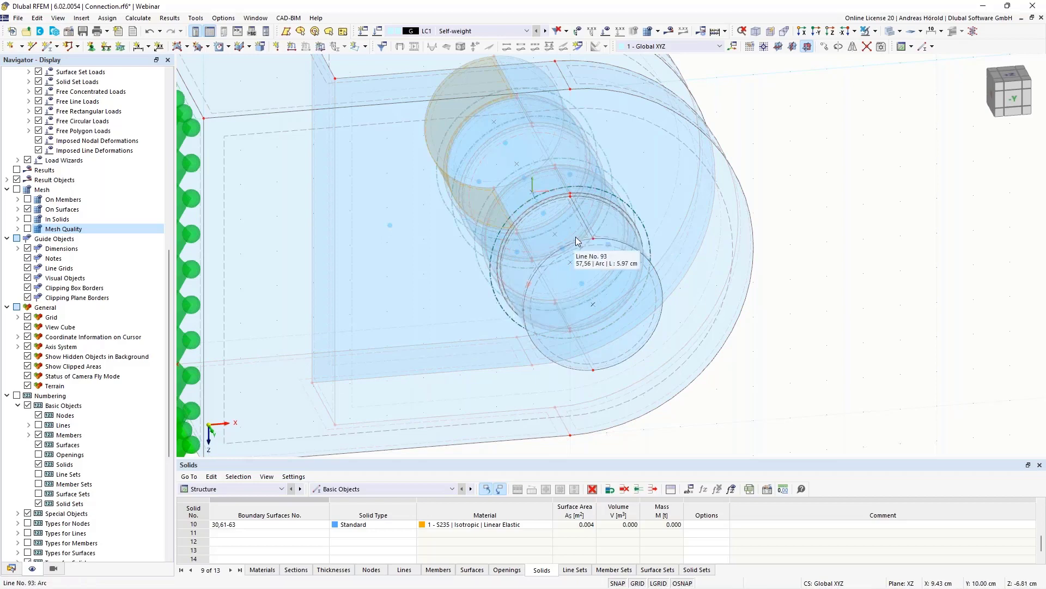
{"action": "scroll", "coordinate": [578, 240], "scroll_direction": "up", "scroll_amount": 4}
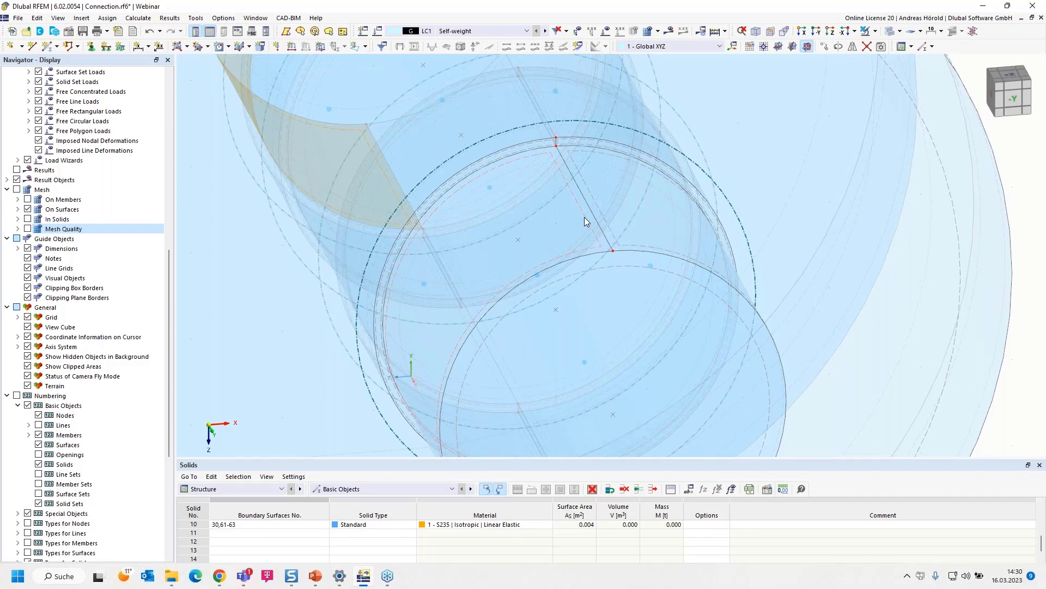
Set model areas to six decimal places and check the exact area of the half-cylinder surface at the pin's near end.
{"action": "double_click", "coordinate": [584, 218]}
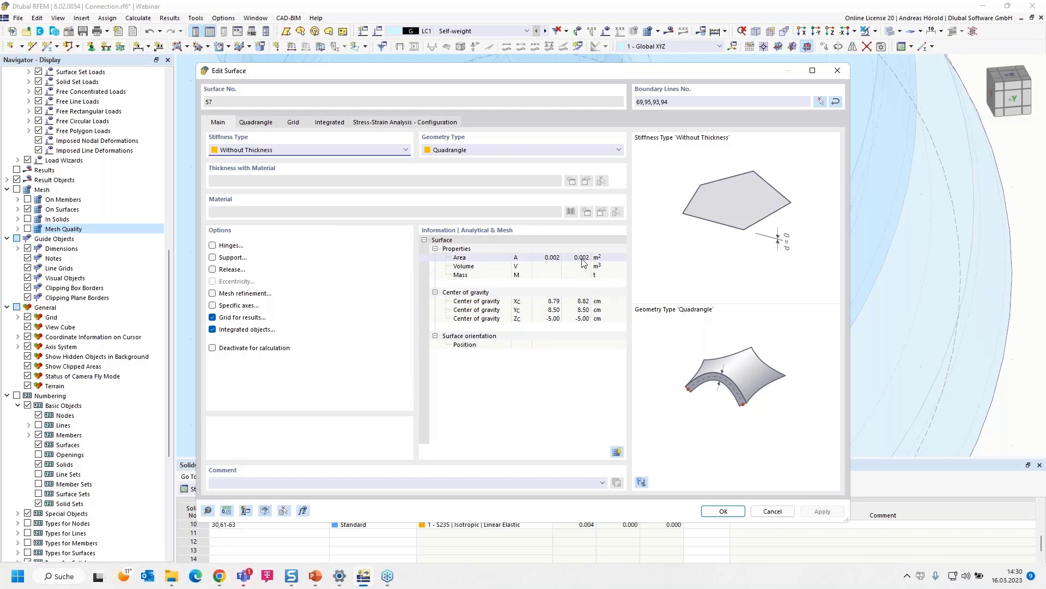
{"action": "left_click", "coordinate": [226, 511]}
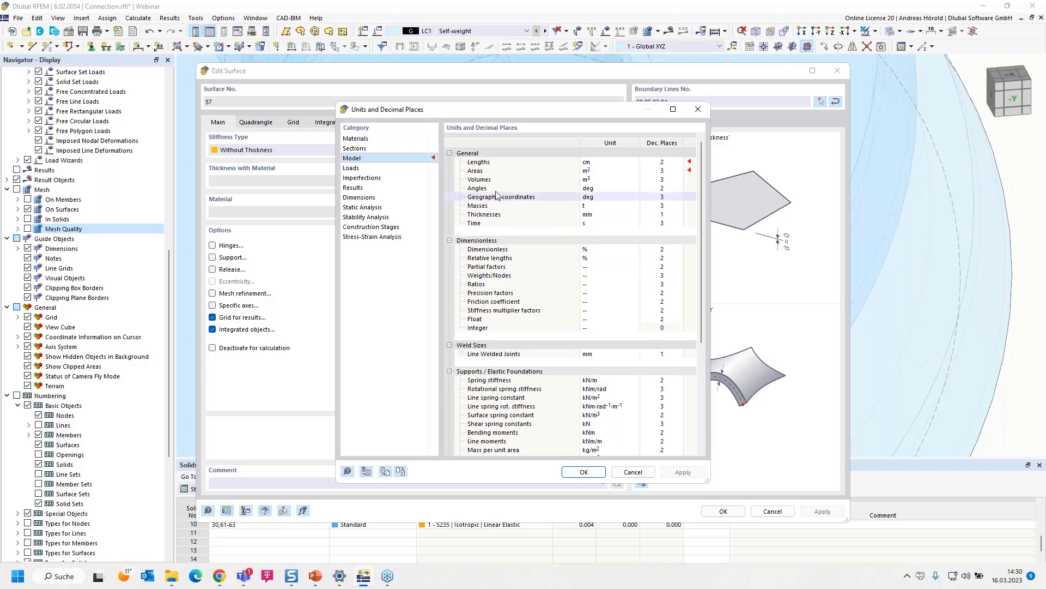
{"action": "left_click", "coordinate": [659, 173]}
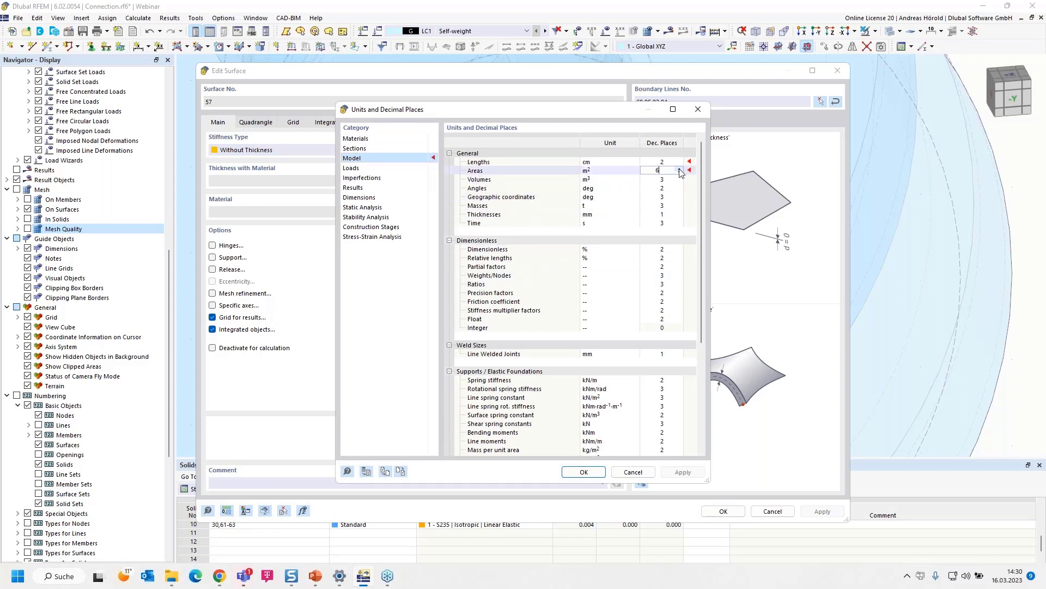
{"action": "left_click", "coordinate": [584, 472]}
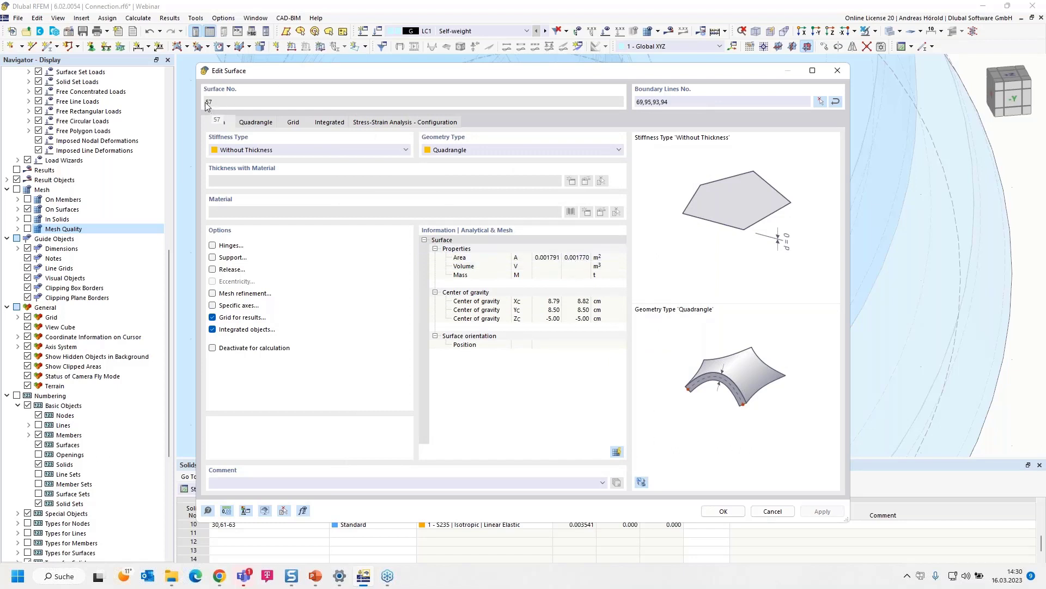
{"action": "left_click", "coordinate": [723, 511]}
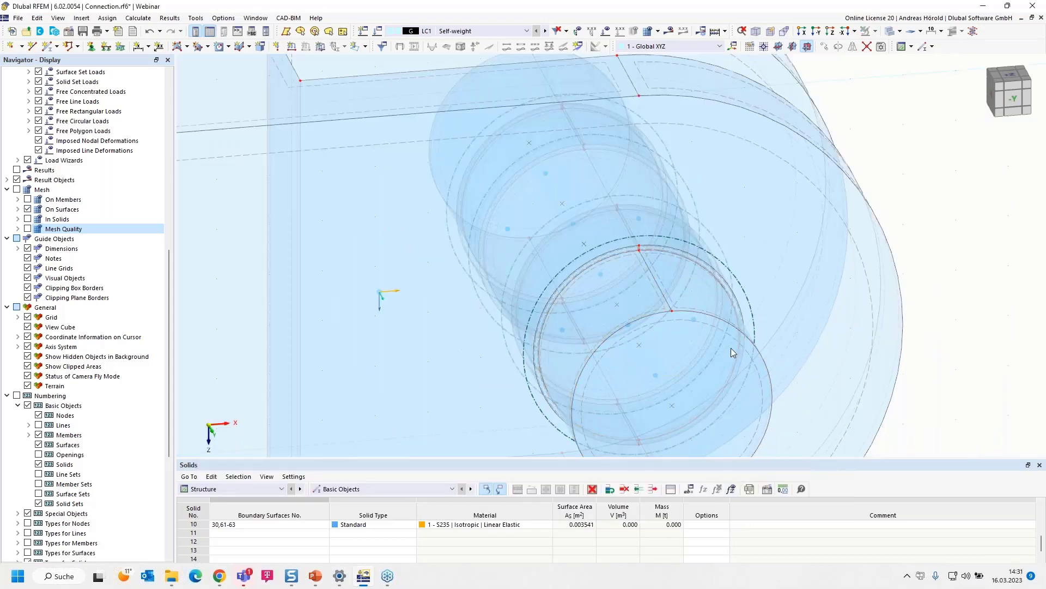
Define a uniform force surface load in LC1, global direction XA, with a magnitude of 45/0,00177 kN/m².
{"action": "scroll", "coordinate": [601, 320], "scroll_direction": "down", "scroll_amount": 2}
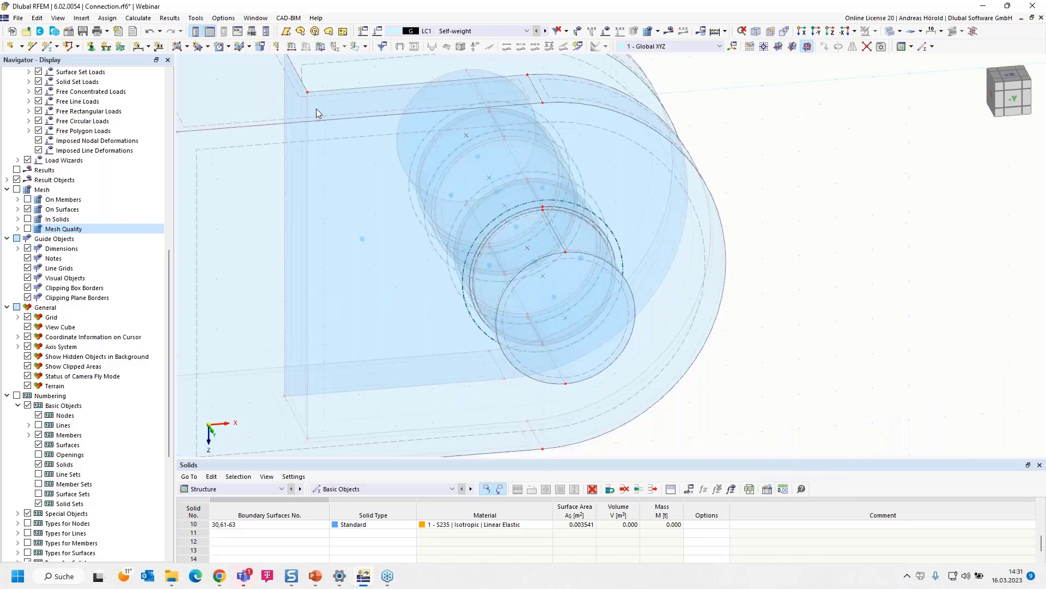
{"action": "left_click", "coordinate": [321, 47]}
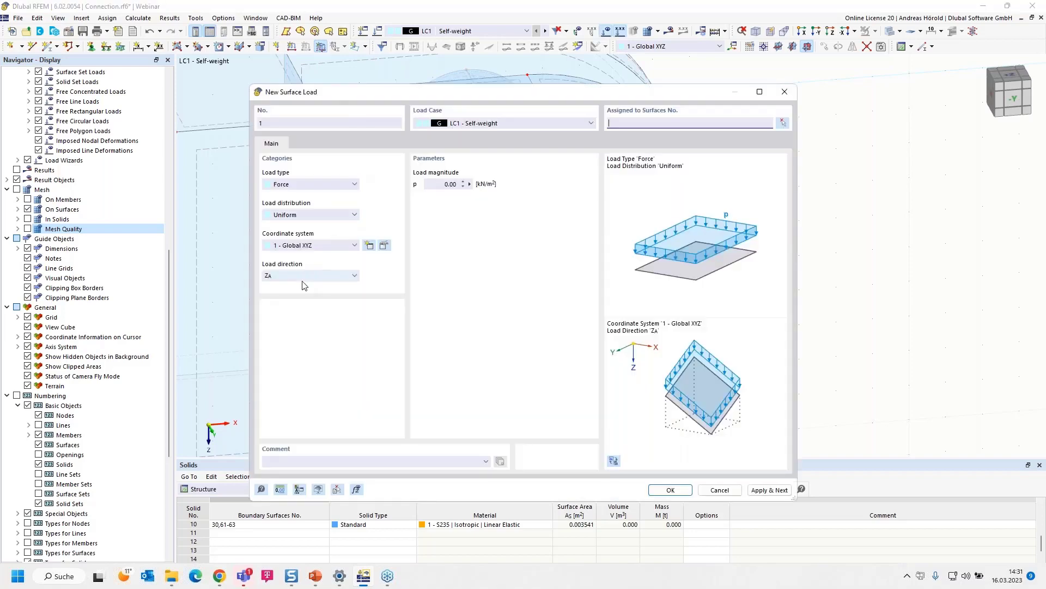
{"action": "left_click", "coordinate": [306, 275]}
{"action": "left_click", "coordinate": [306, 284]}
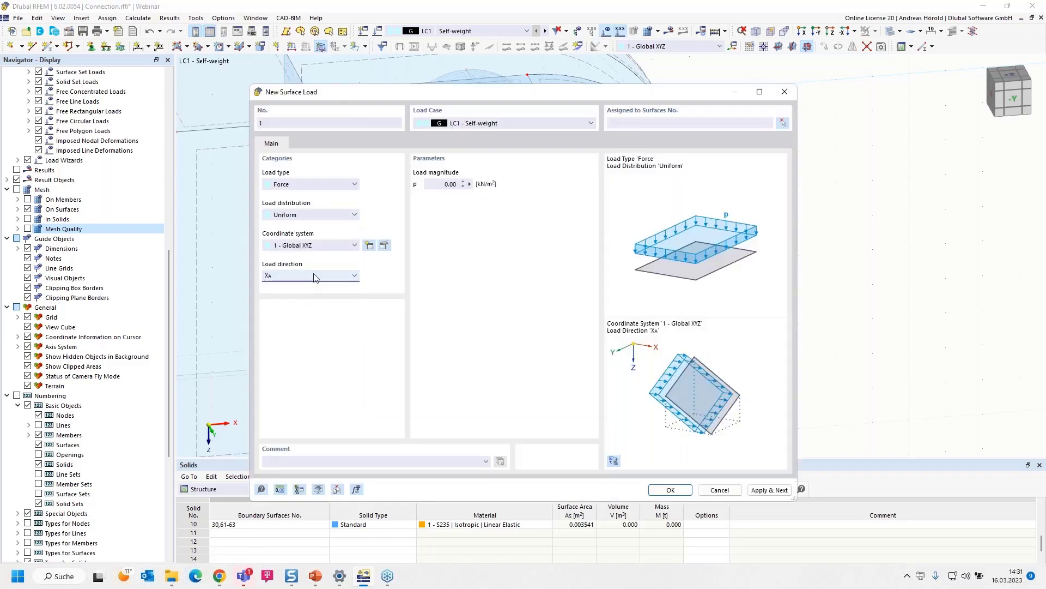
{"action": "left_click", "coordinate": [440, 183]}
{"action": "type", "text": "4"}
{"action": "type", "text": "5/0,00177"}
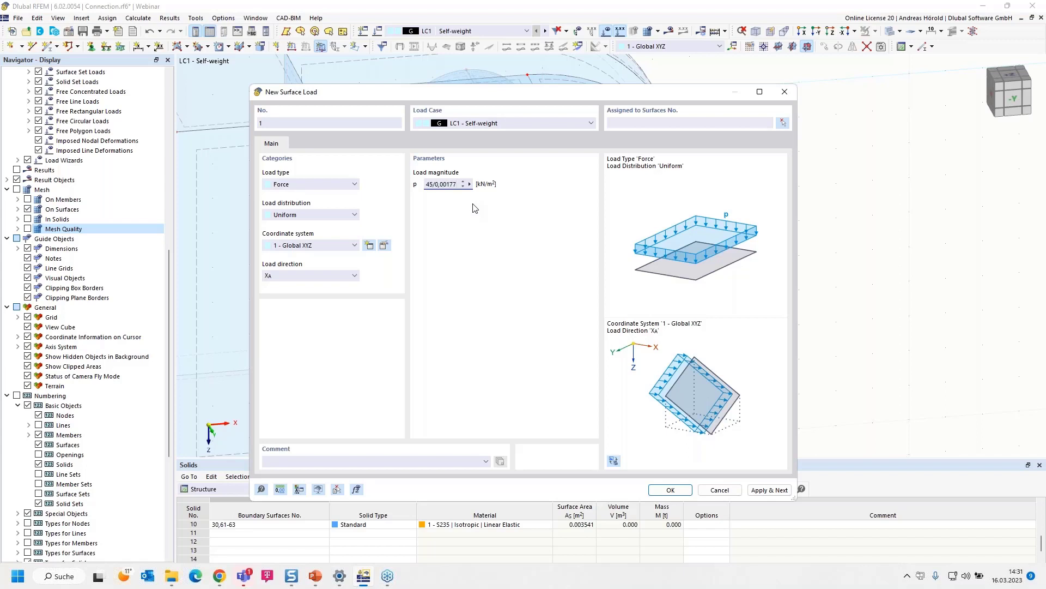
{"action": "key", "text": "Tab"}
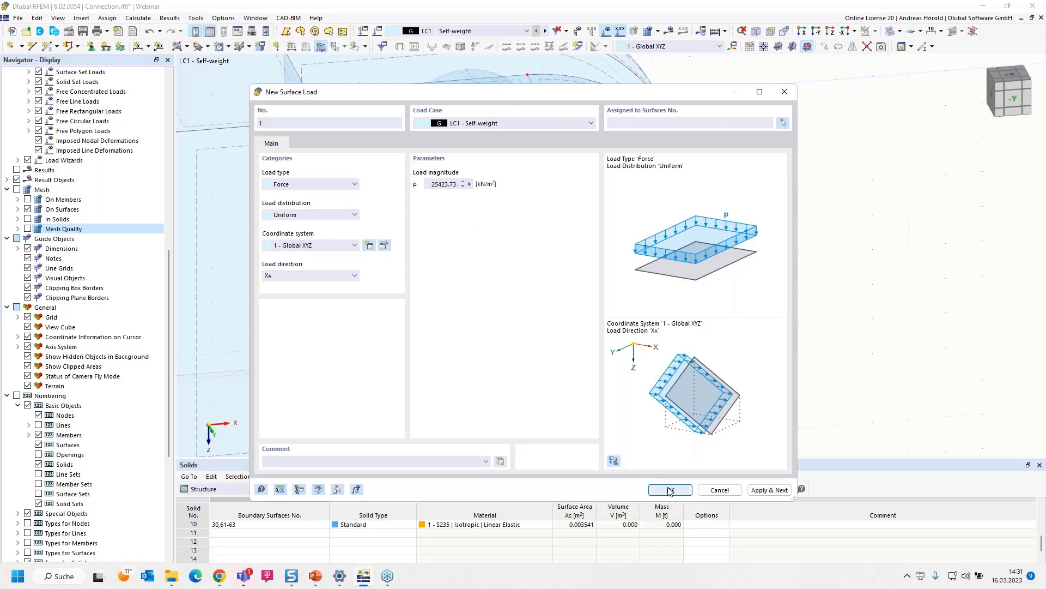
Assign the surface load to surfaces 57, 60 and 63, the pin's exposed halves facing the support, and create it.
{"action": "left_click", "coordinate": [783, 122]}
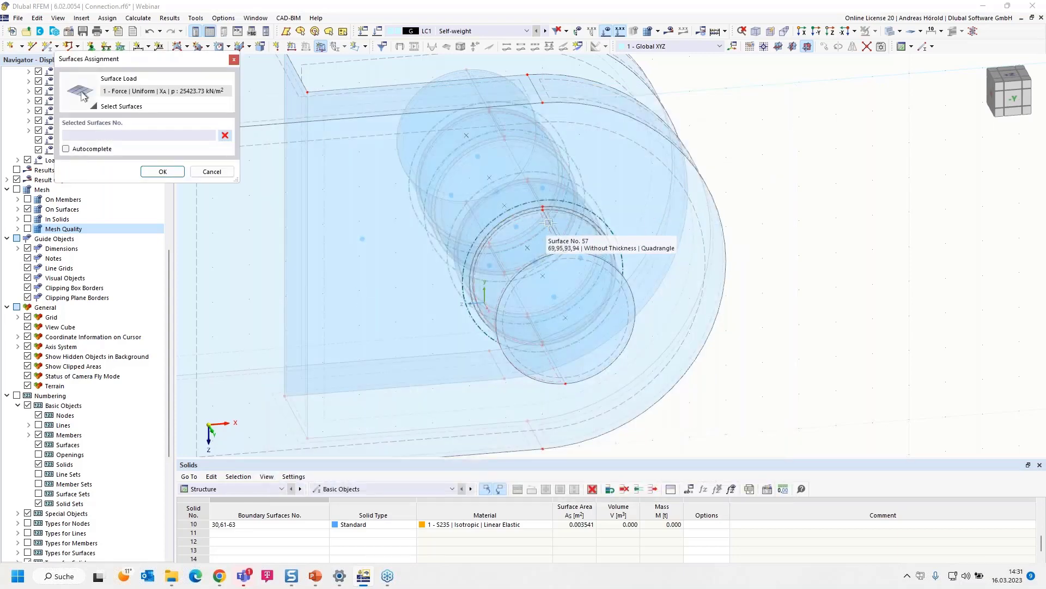
{"action": "left_click", "coordinate": [548, 223]}
{"action": "middle_click_drag", "start_coordinate": [887, 303], "coordinate": [710, 356], "text": "ctrl"}
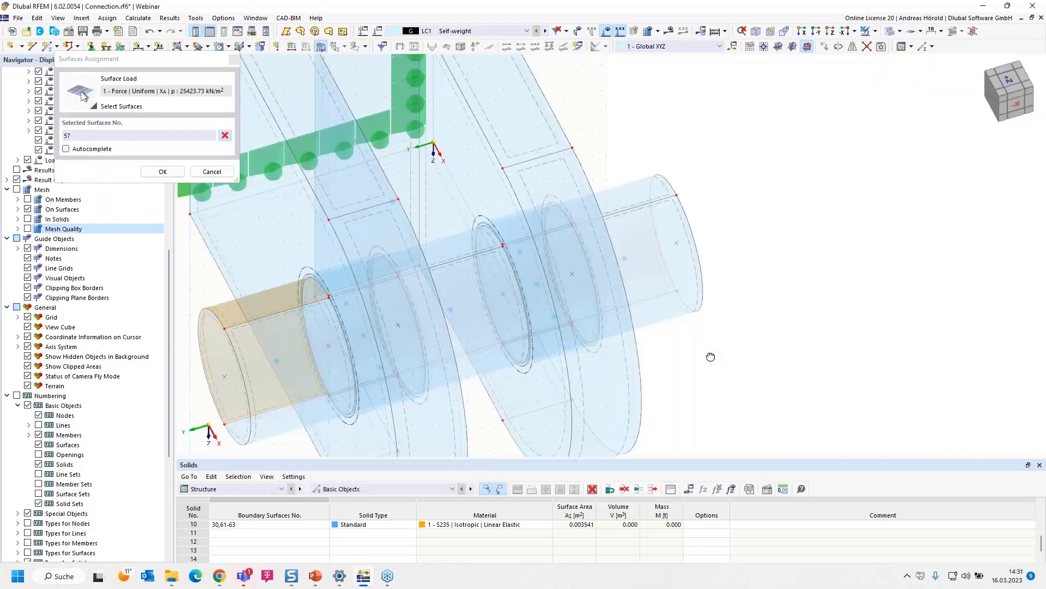
{"action": "scroll", "coordinate": [535, 287], "scroll_direction": "up", "scroll_amount": 5}
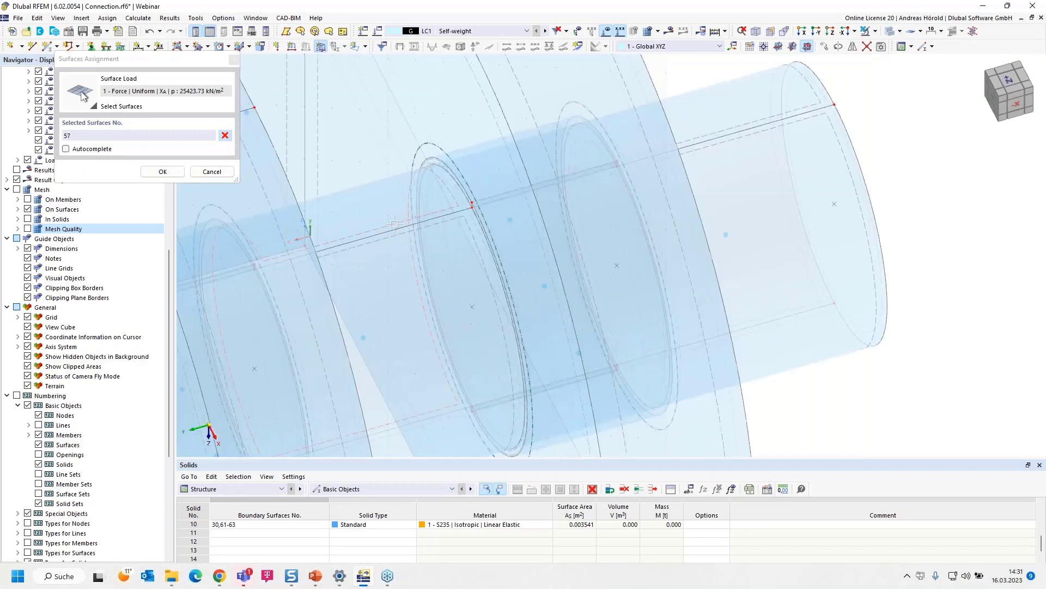
{"action": "left_click", "coordinate": [395, 224]}
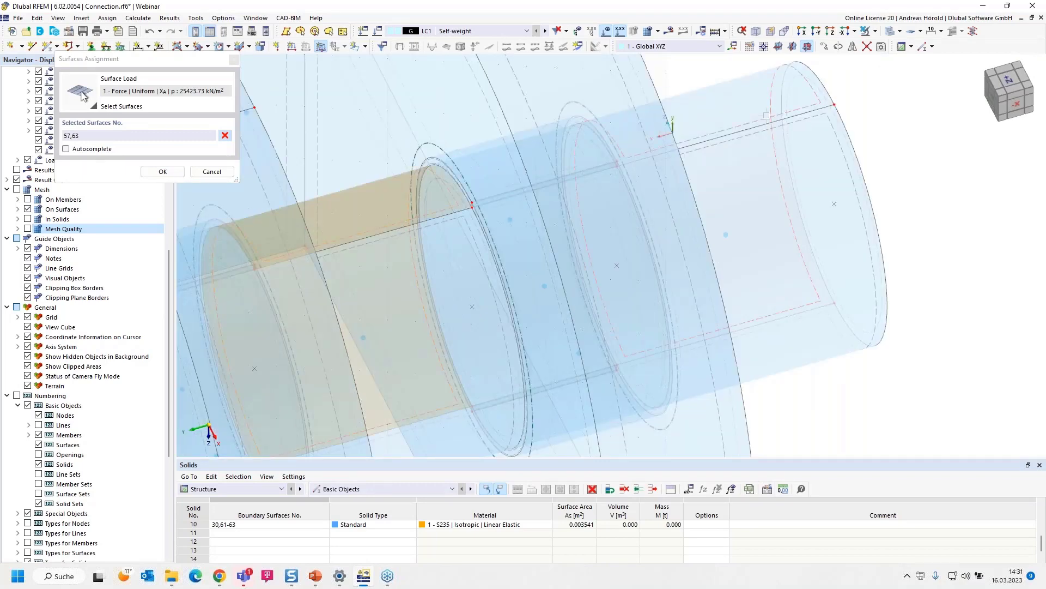
{"action": "left_click", "coordinate": [667, 127]}
{"action": "scroll", "coordinate": [721, 247], "scroll_direction": "down", "scroll_amount": 5}
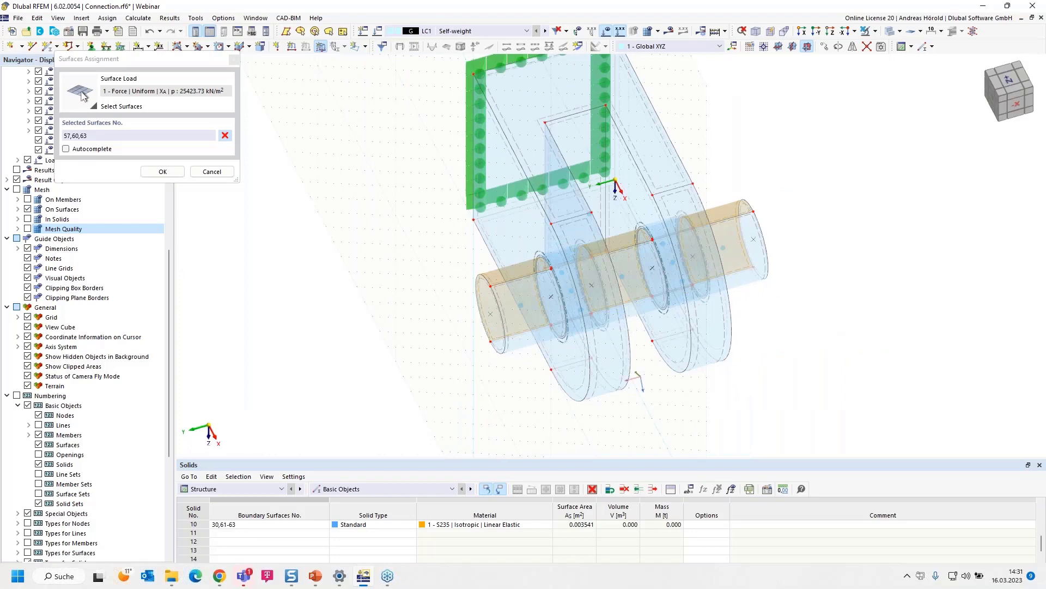
{"action": "middle_click_drag", "start_coordinate": [444, 374], "coordinate": [540, 354], "text": "ctrl"}
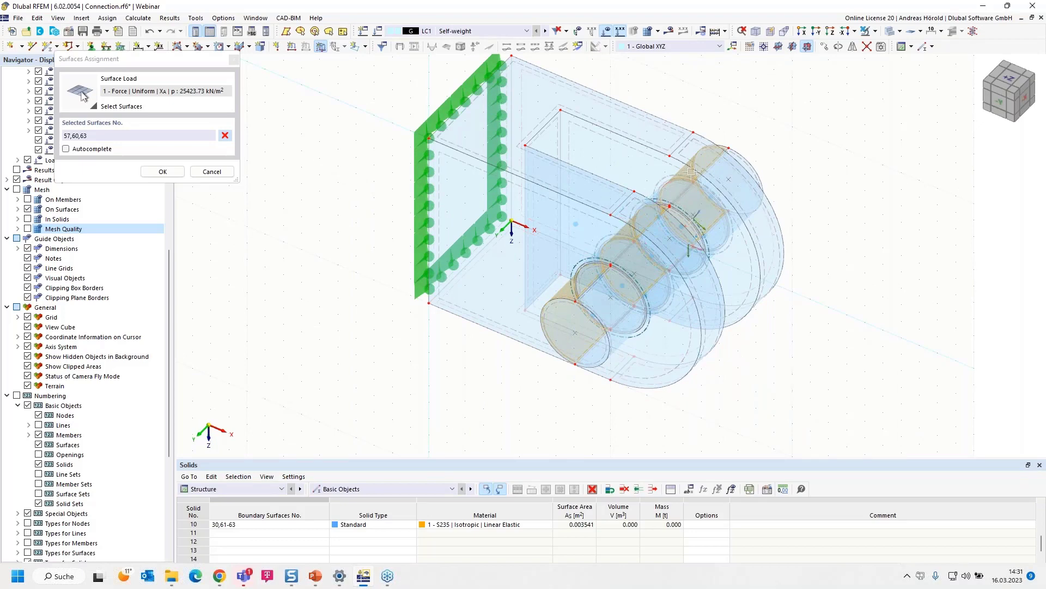
{"action": "scroll", "coordinate": [729, 159], "scroll_direction": "up", "scroll_amount": 1}
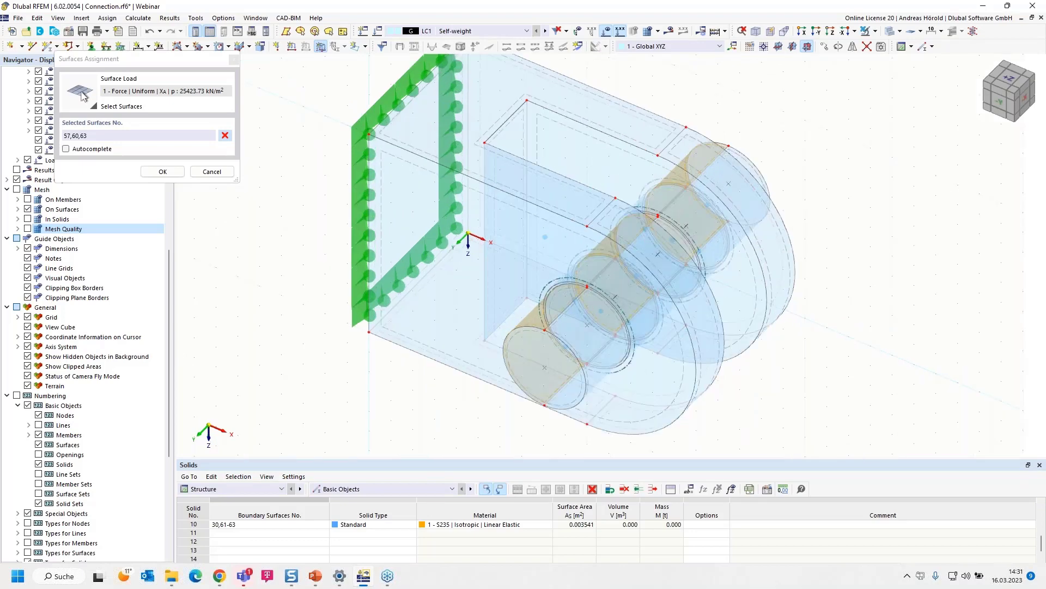
{"action": "left_click", "coordinate": [162, 172]}
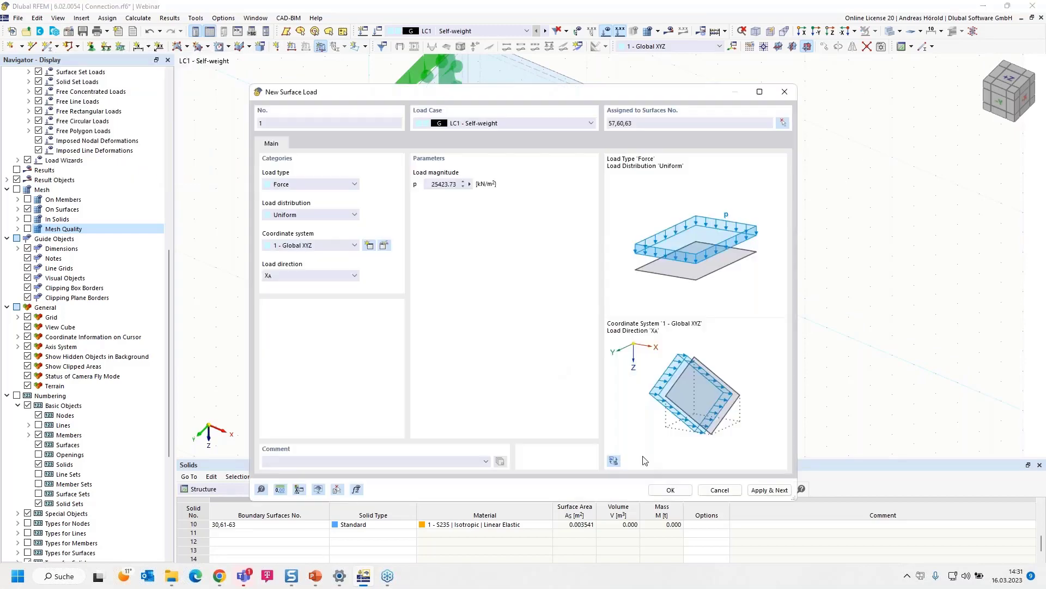
{"action": "left_click", "coordinate": [669, 490]}
Reduce the display scale of the new surface load so its arrows are drawn close to the pin.
{"action": "scroll", "coordinate": [489, 402], "scroll_direction": "down", "scroll_amount": 4}
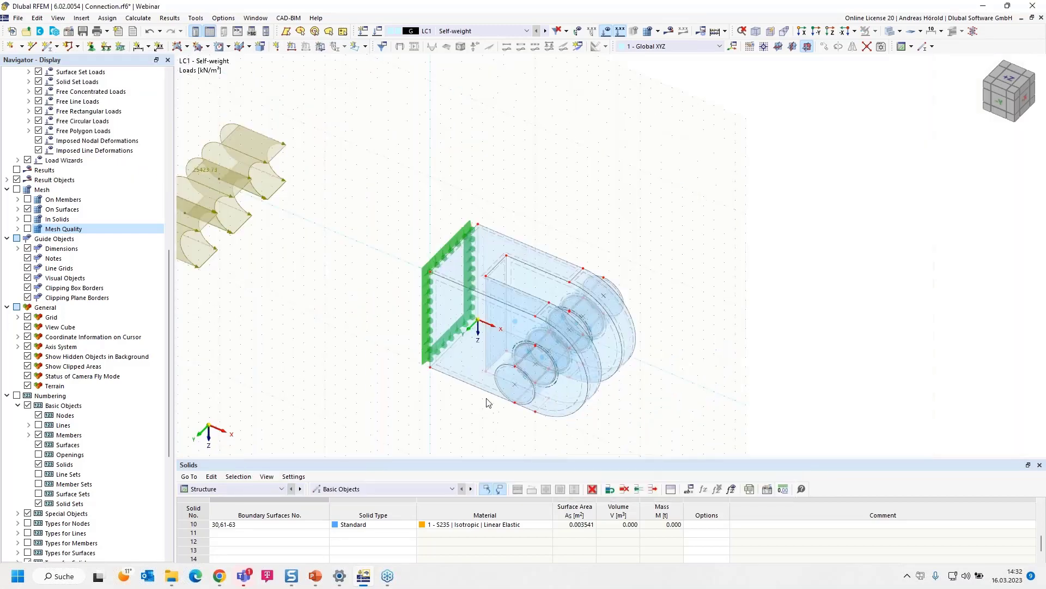
{"action": "middle_click_drag", "start_coordinate": [488, 401], "coordinate": [545, 375]}
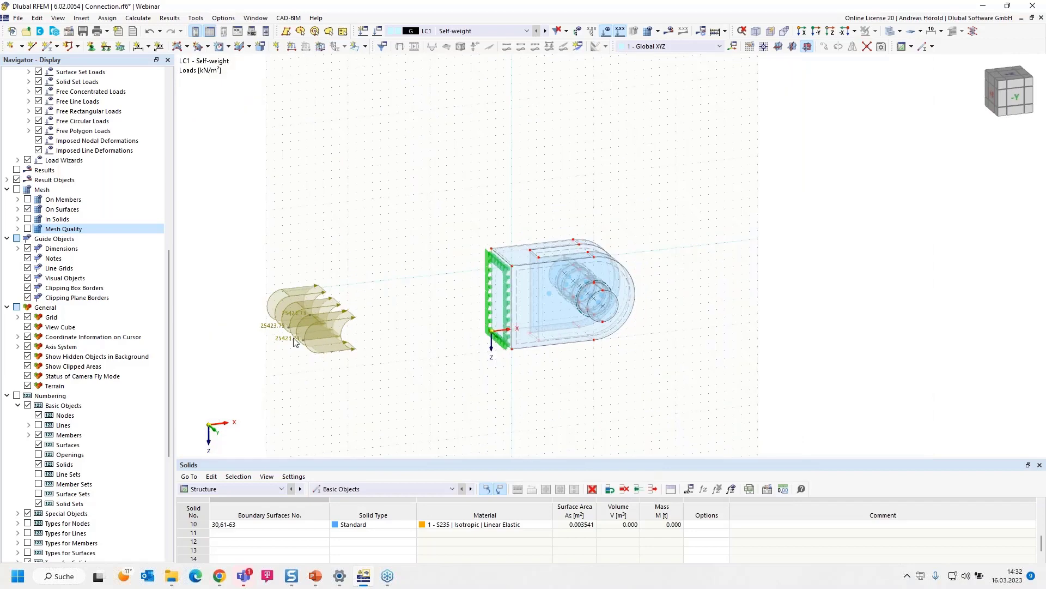
{"action": "right_click", "coordinate": [306, 317]}
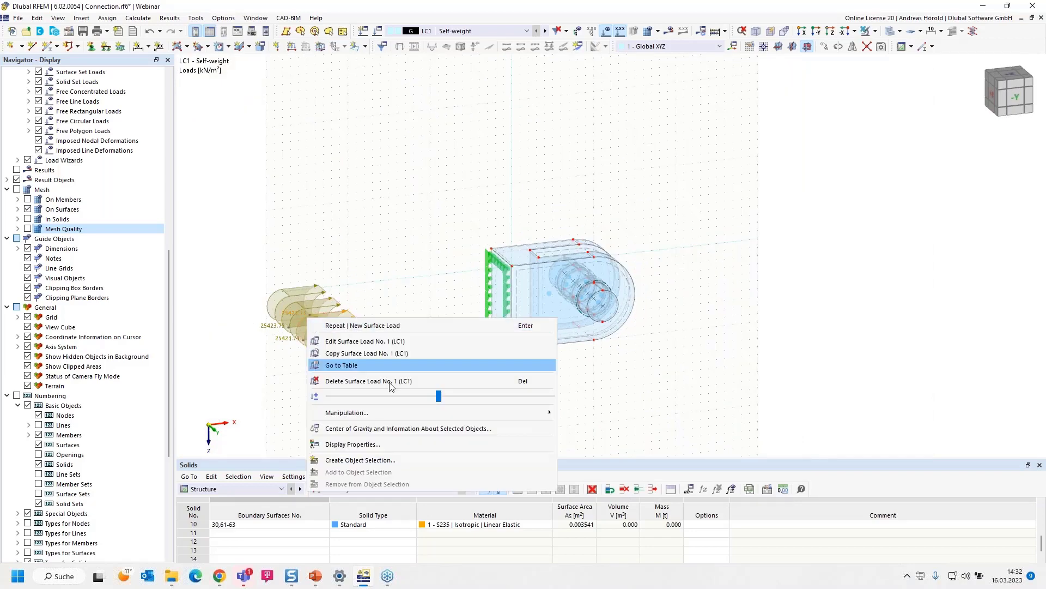
{"action": "left_click_drag", "start_coordinate": [441, 397], "coordinate": [339, 395]}
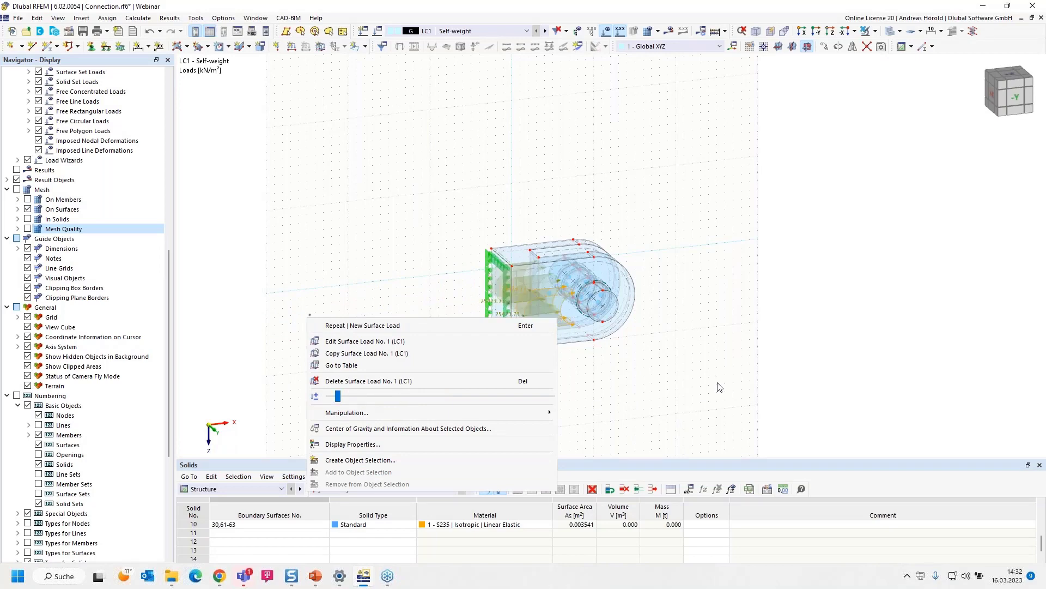
{"action": "left_click", "coordinate": [655, 383]}
{"action": "scroll", "coordinate": [637, 376], "scroll_direction": "up", "scroll_amount": 5}
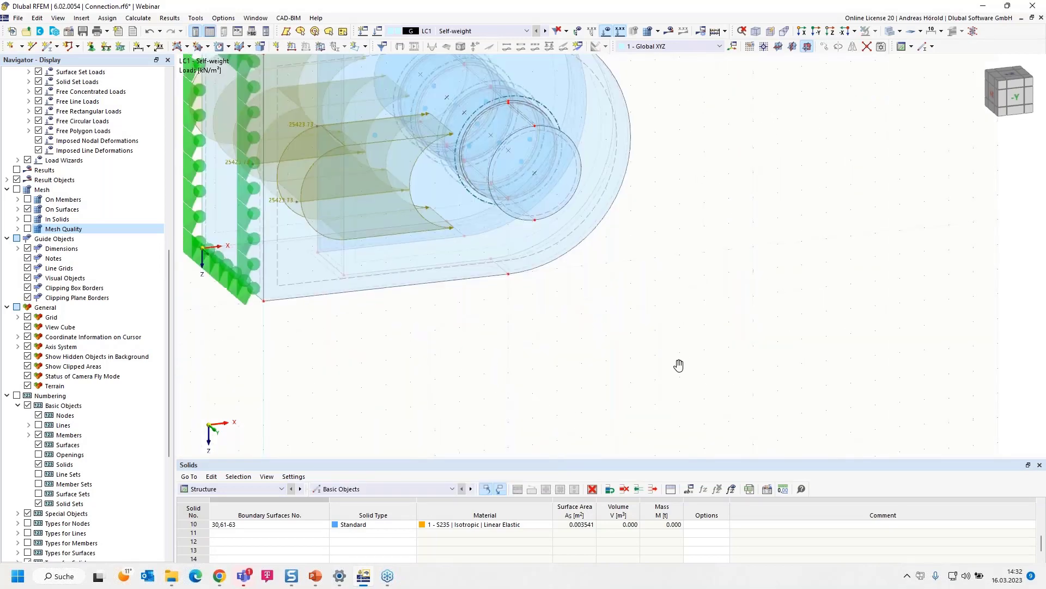
{"action": "scroll", "coordinate": [603, 390], "scroll_direction": "down", "scroll_amount": 2}
{"action": "middle_click_drag", "start_coordinate": [603, 391], "coordinate": [766, 430]}
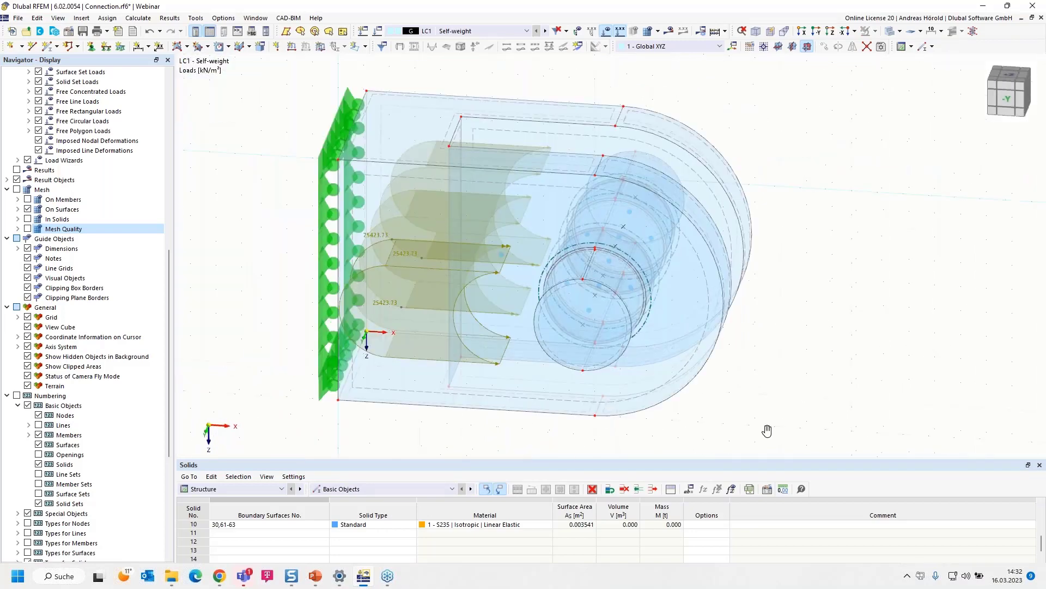
Switch the navigator to the model data and list the surface loads of LC1 - Self-weight.
{"action": "scroll", "coordinate": [30, 533], "scroll_direction": "down", "scroll_amount": 4}
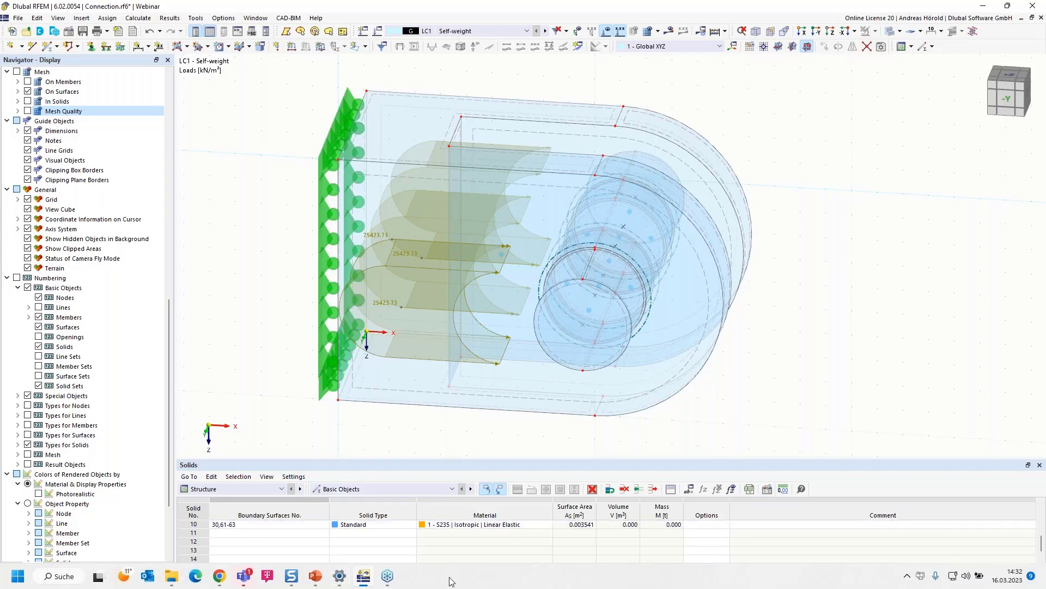
{"action": "left_click", "coordinate": [450, 581]}
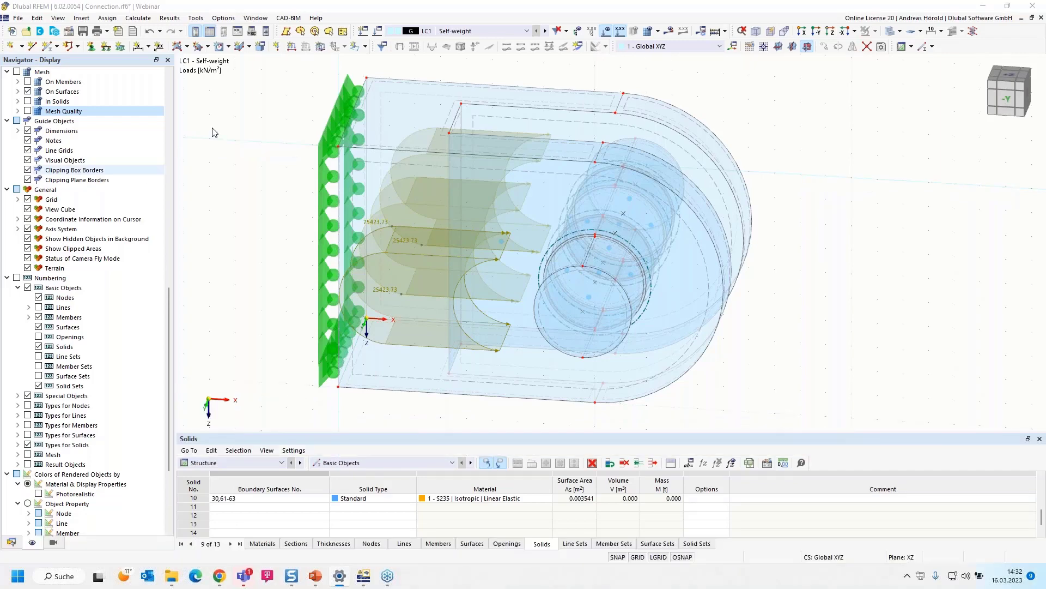
{"action": "left_click", "coordinate": [12, 542]}
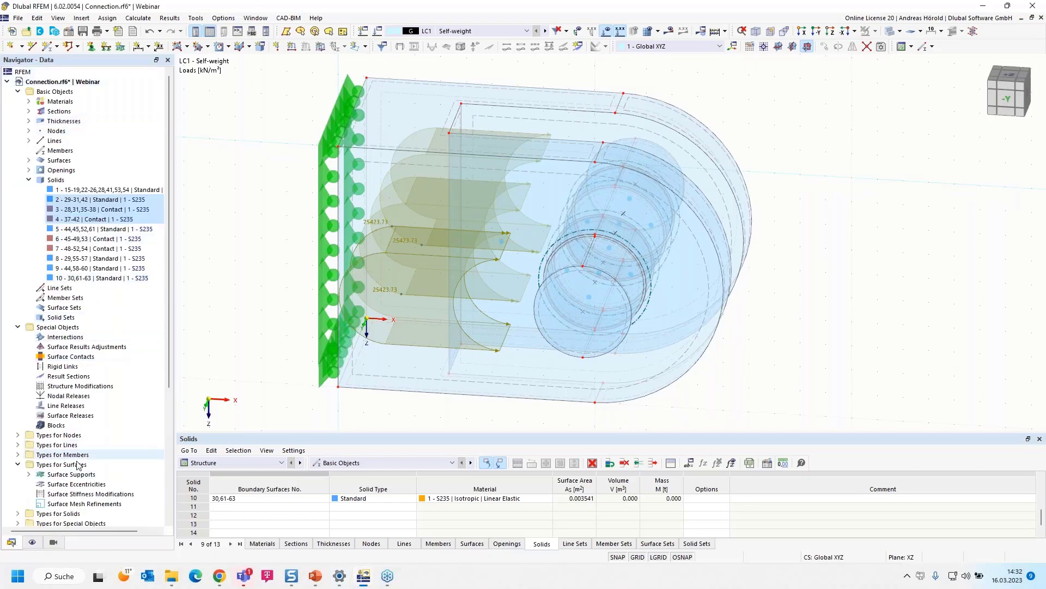
{"action": "scroll", "coordinate": [66, 442], "scroll_direction": "down", "scroll_amount": 6}
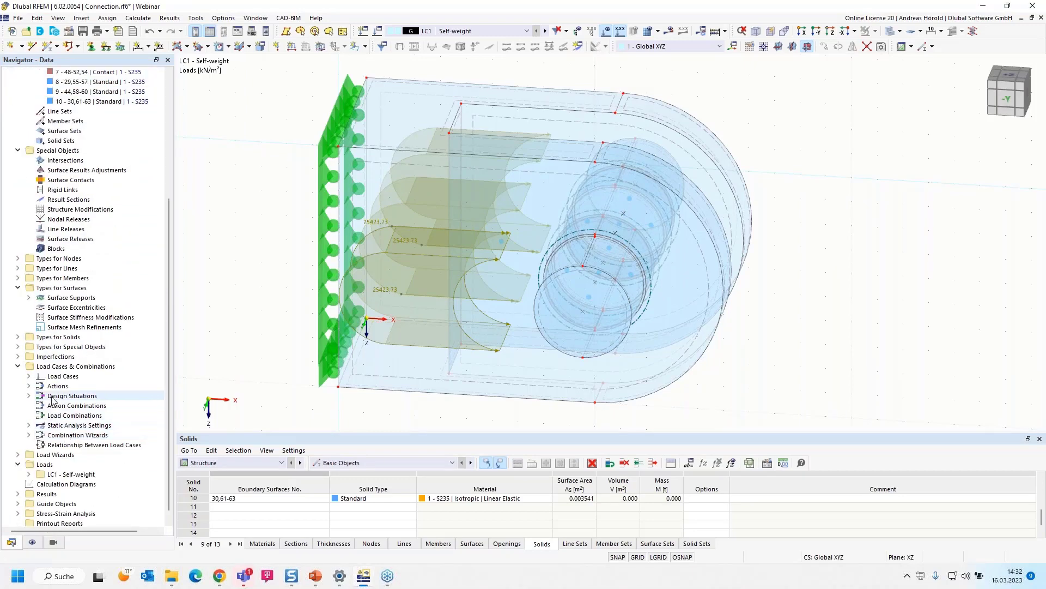
{"action": "left_click", "coordinate": [29, 464]}
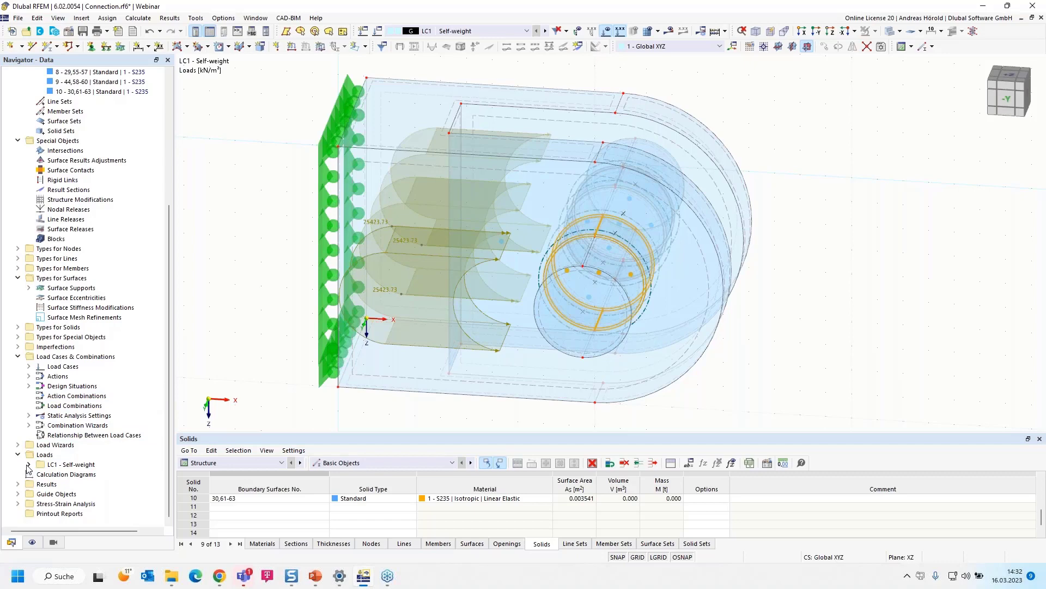
{"action": "scroll", "coordinate": [31, 469], "scroll_direction": "down", "scroll_amount": 2}
{"action": "scroll", "coordinate": [31, 468], "scroll_direction": "down", "scroll_amount": 2}
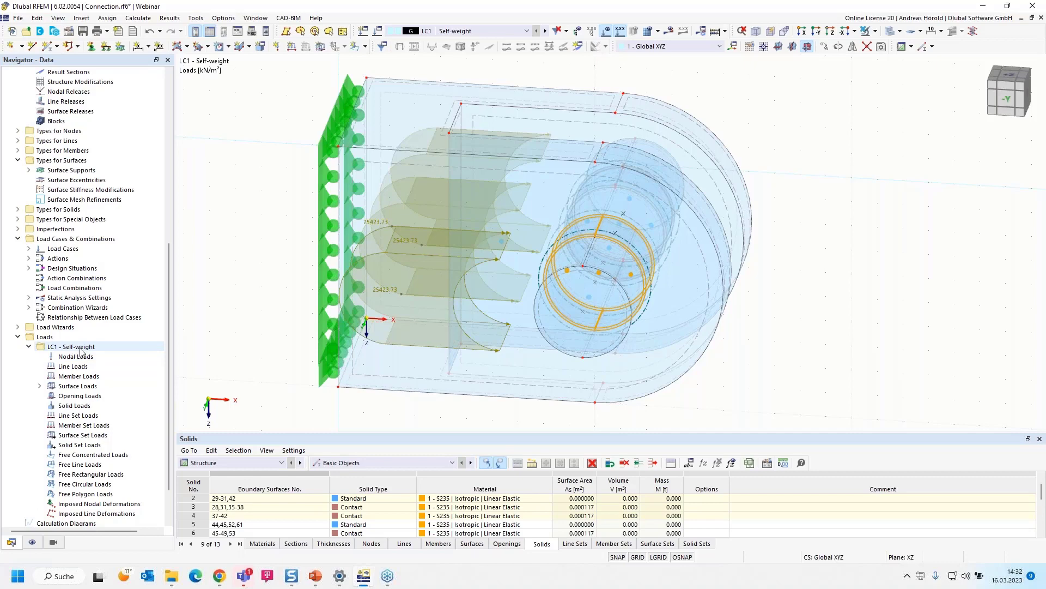
{"action": "left_click", "coordinate": [40, 387]}
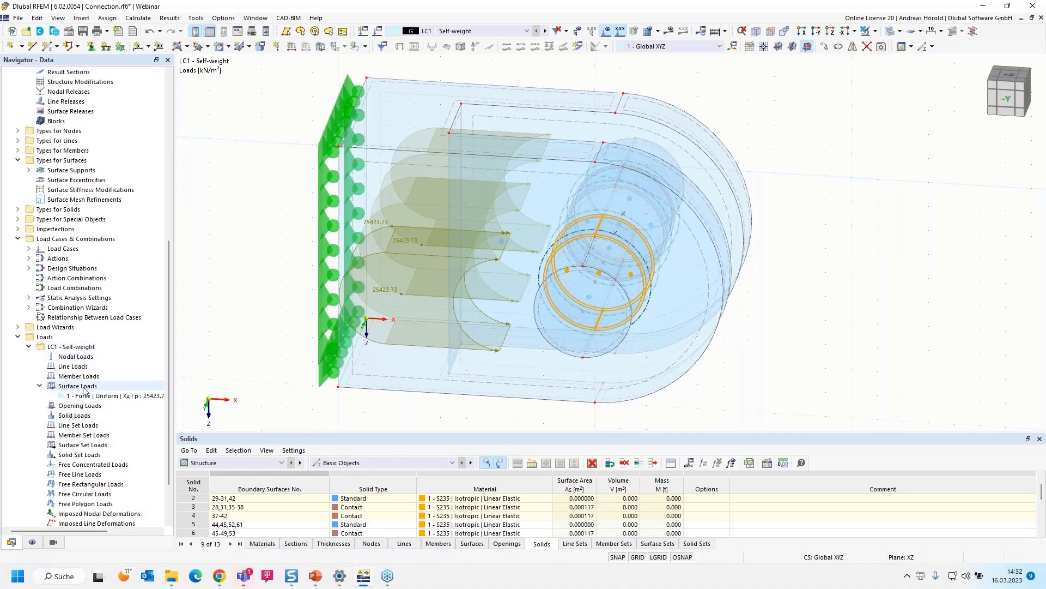
Open surface load 1 of LC1 for editing and bring up the formula editor for its load magnitude p.
{"action": "double_click", "coordinate": [118, 398]}
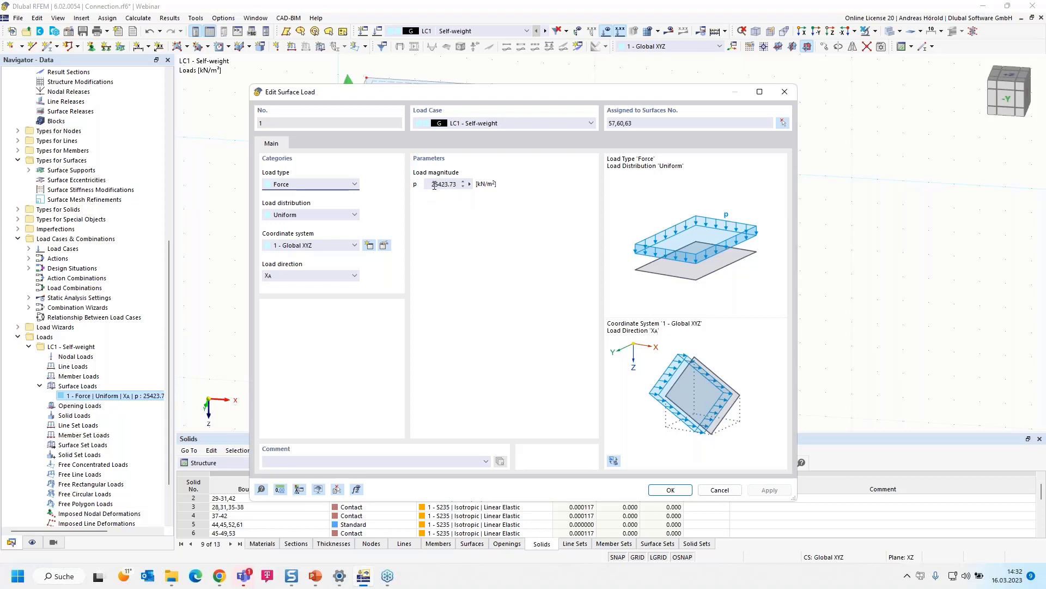
{"action": "left_click", "coordinate": [469, 185]}
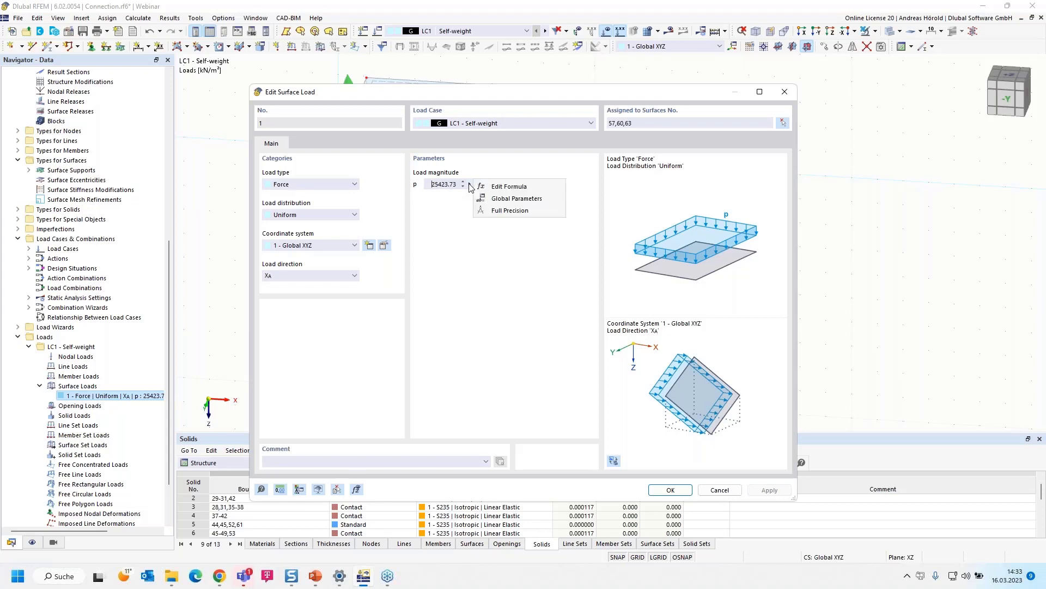
{"action": "left_click", "coordinate": [516, 188]}
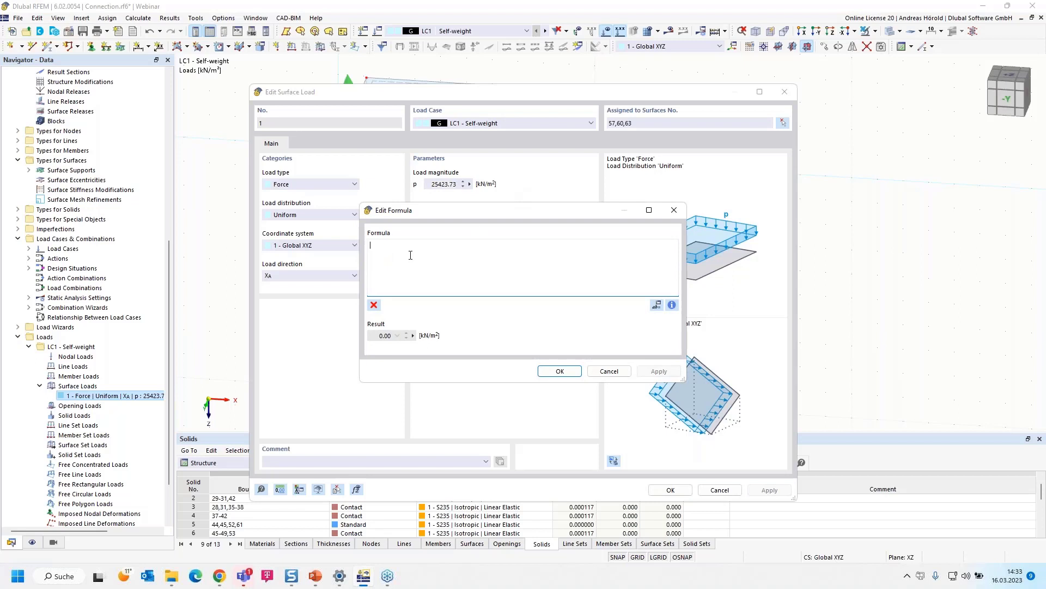
Begin the surface load magnitude formula with 45000/ and insert the surfaces object property "area" as the divisor.
{"action": "type", "text": "45"}
{"action": "type", "text": "000/"}
{"action": "left_click", "coordinate": [672, 305]}
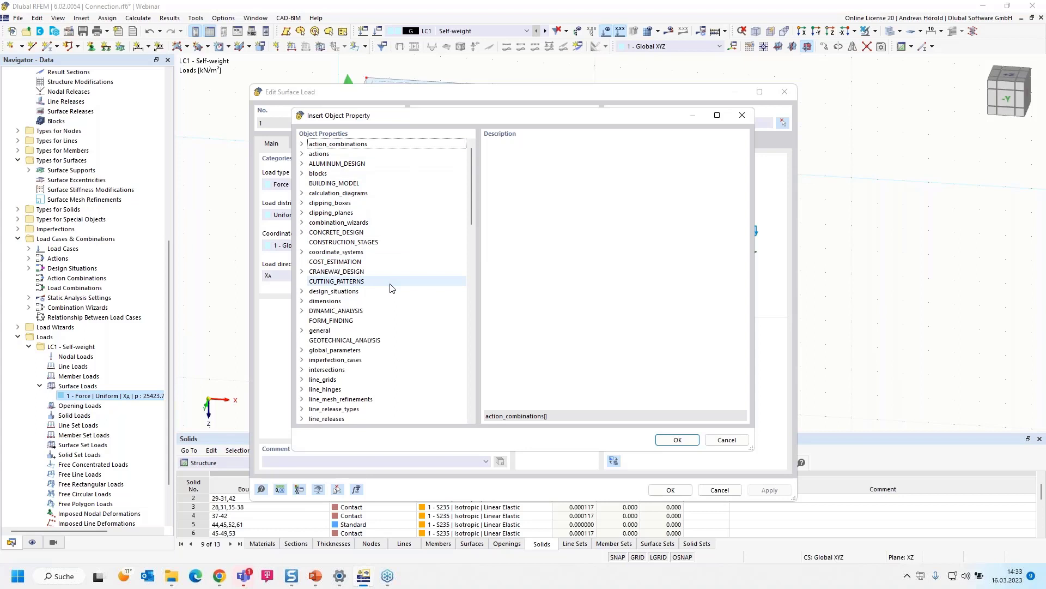
{"action": "key", "text": "s"}
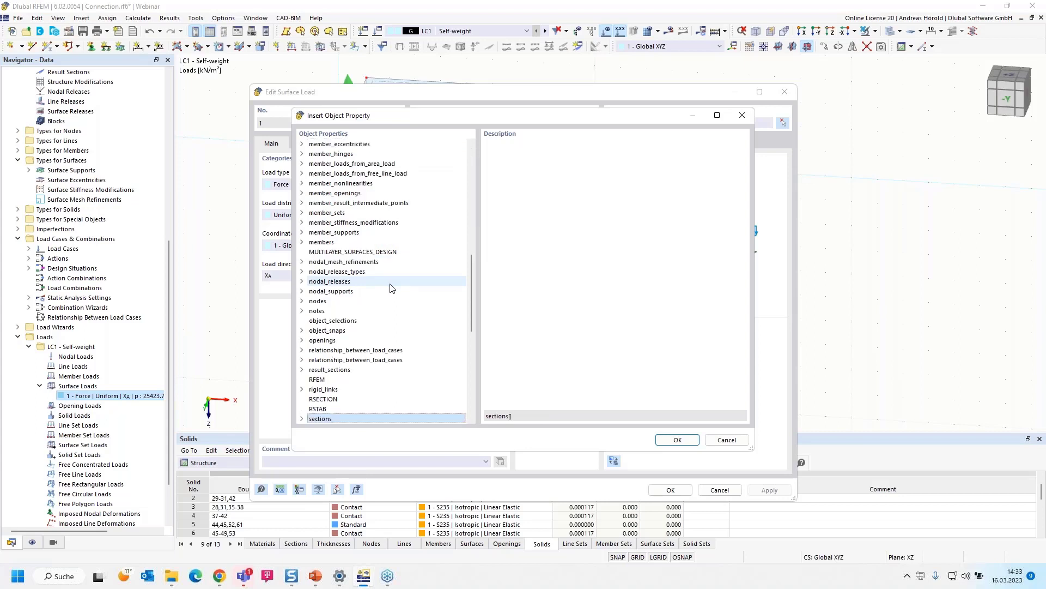
{"action": "scroll", "coordinate": [390, 289], "scroll_direction": "down", "scroll_amount": 5}
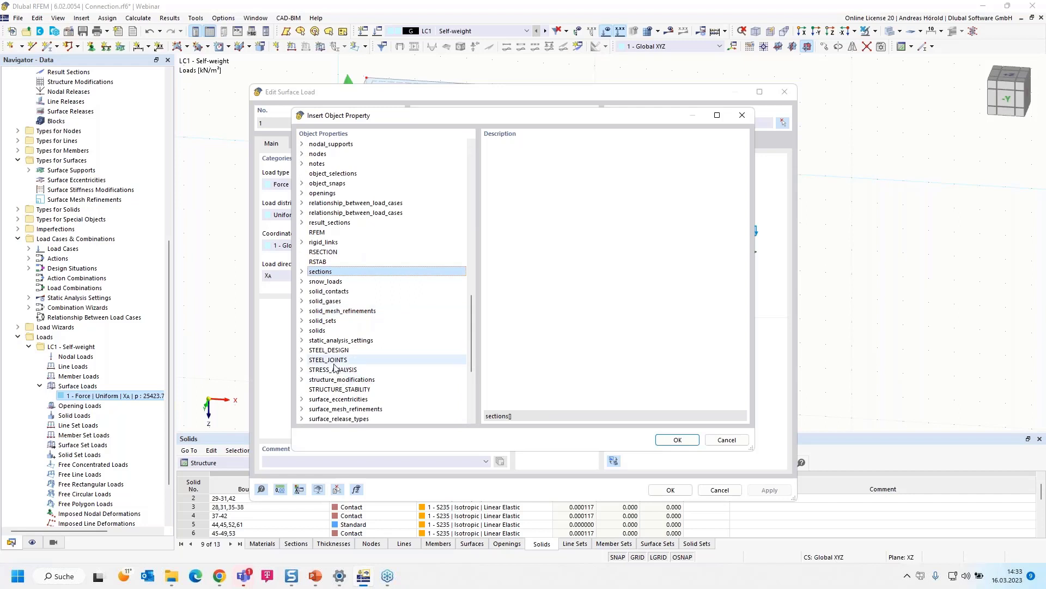
{"action": "scroll", "coordinate": [335, 364], "scroll_direction": "down", "scroll_amount": 5}
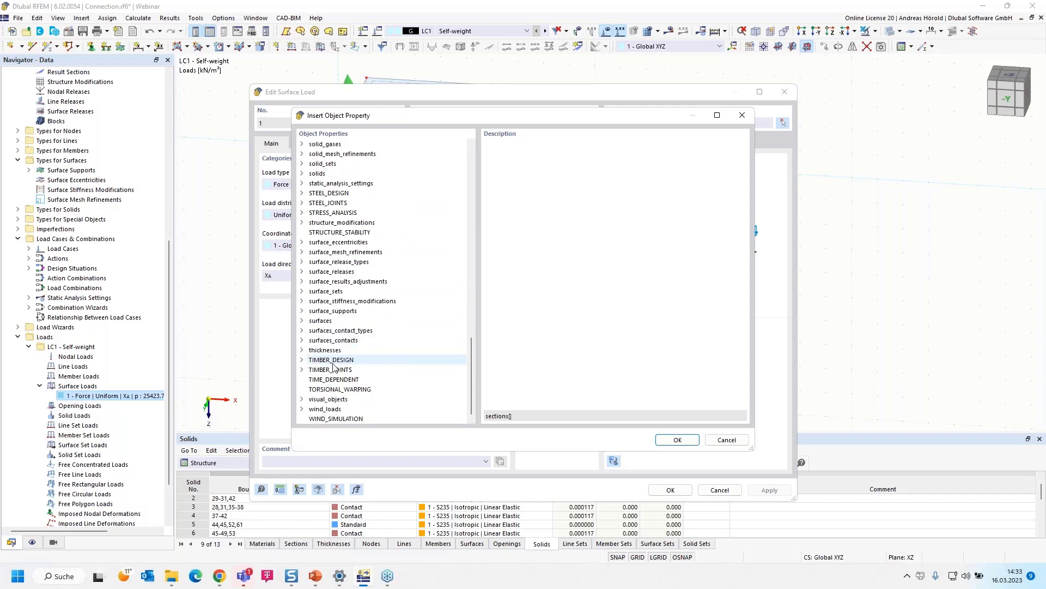
{"action": "left_click", "coordinate": [302, 321]}
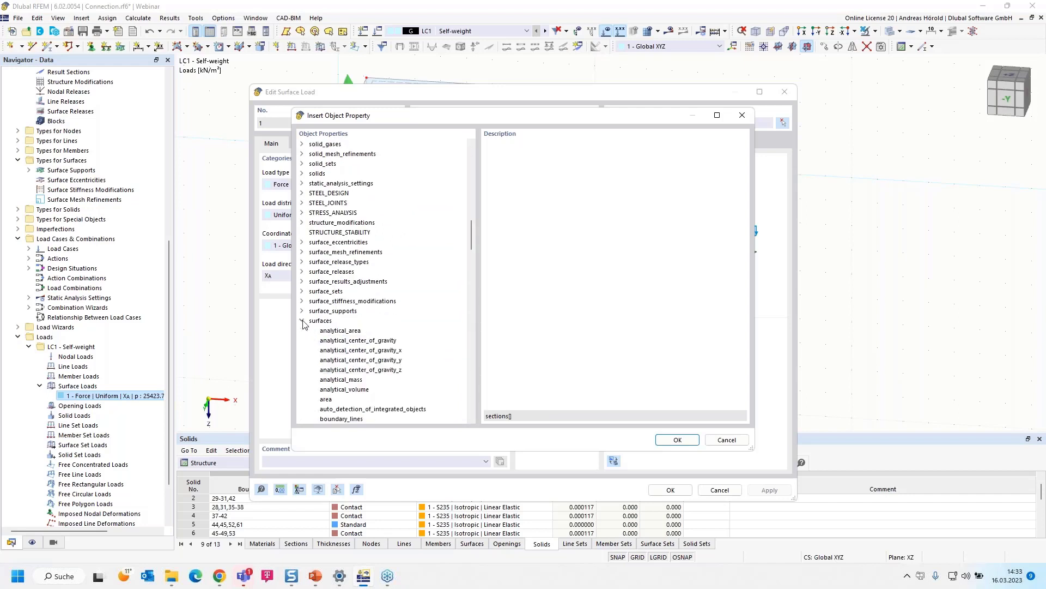
{"action": "left_click", "coordinate": [329, 400]}
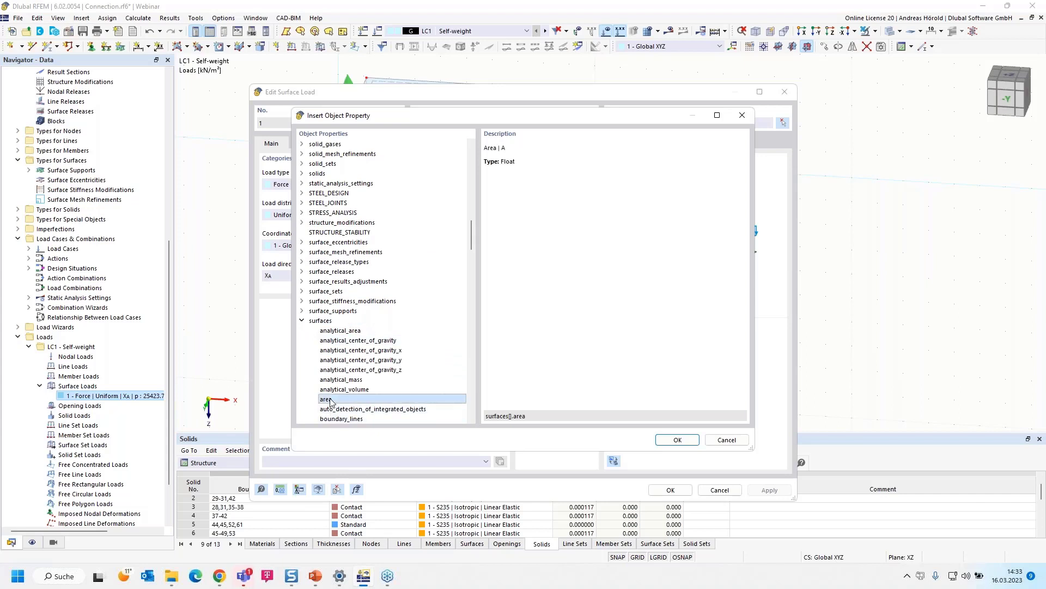
{"action": "left_click", "coordinate": [677, 440]}
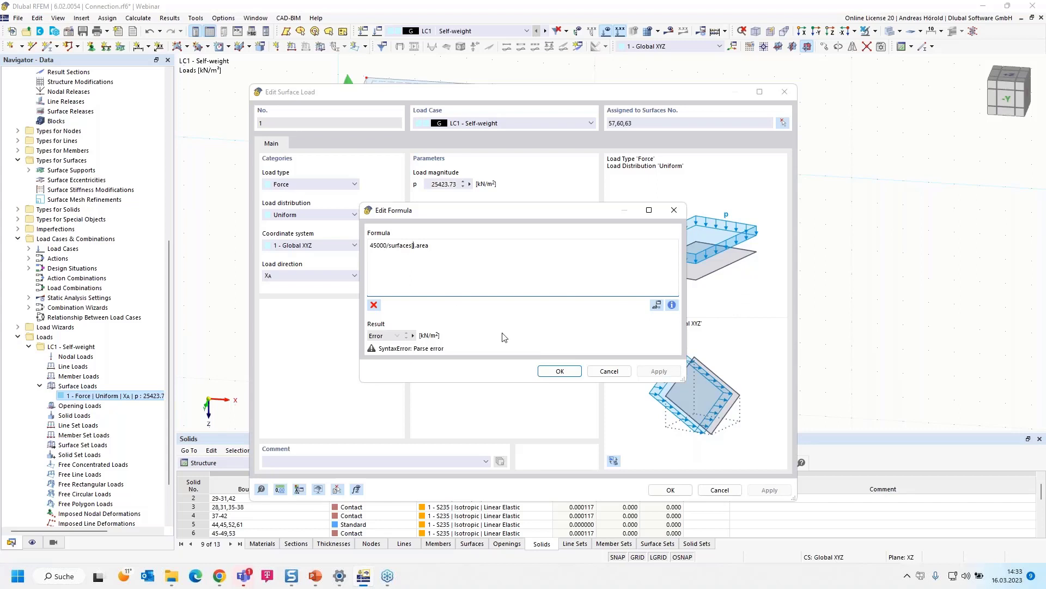
Complete the formula as 45000/surfaces[57].area, check it in the load magnitude, and accept the surface load.
{"action": "type", "text": "57"}
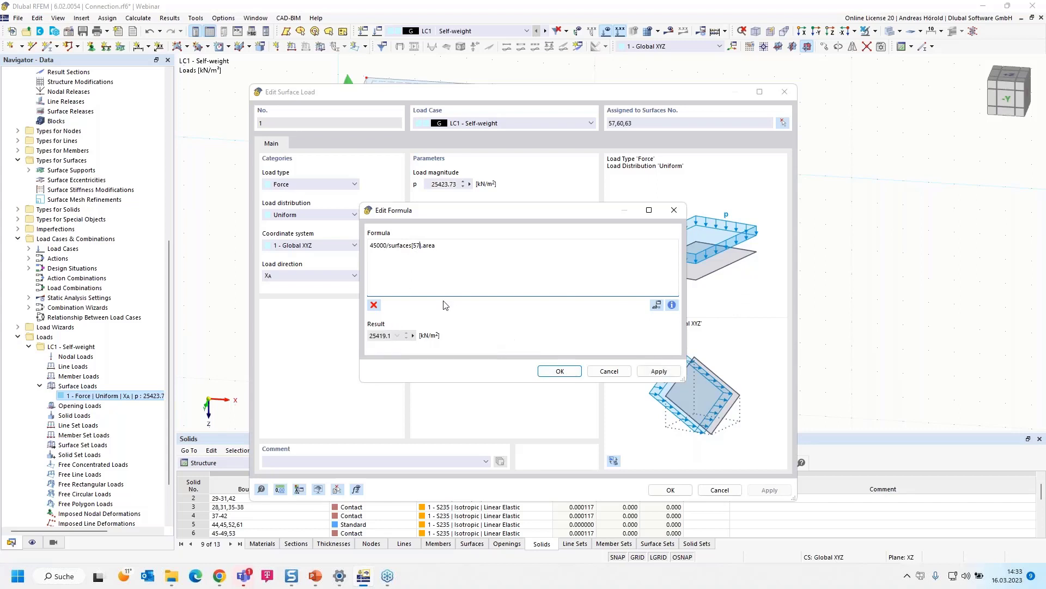
{"action": "left_click_drag", "start_coordinate": [478, 219], "coordinate": [515, 215]}
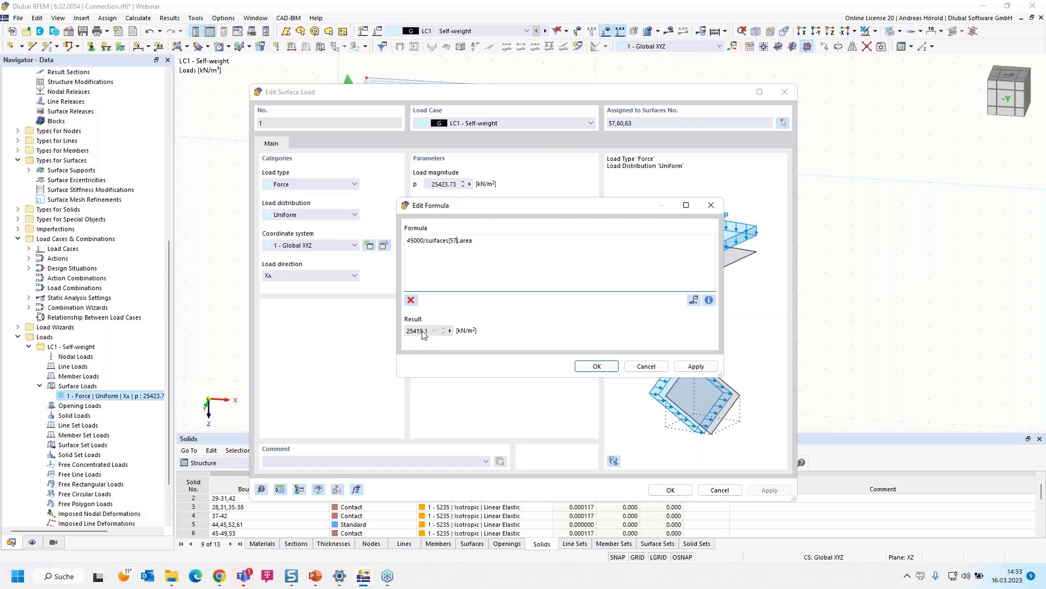
{"action": "left_click", "coordinate": [595, 367]}
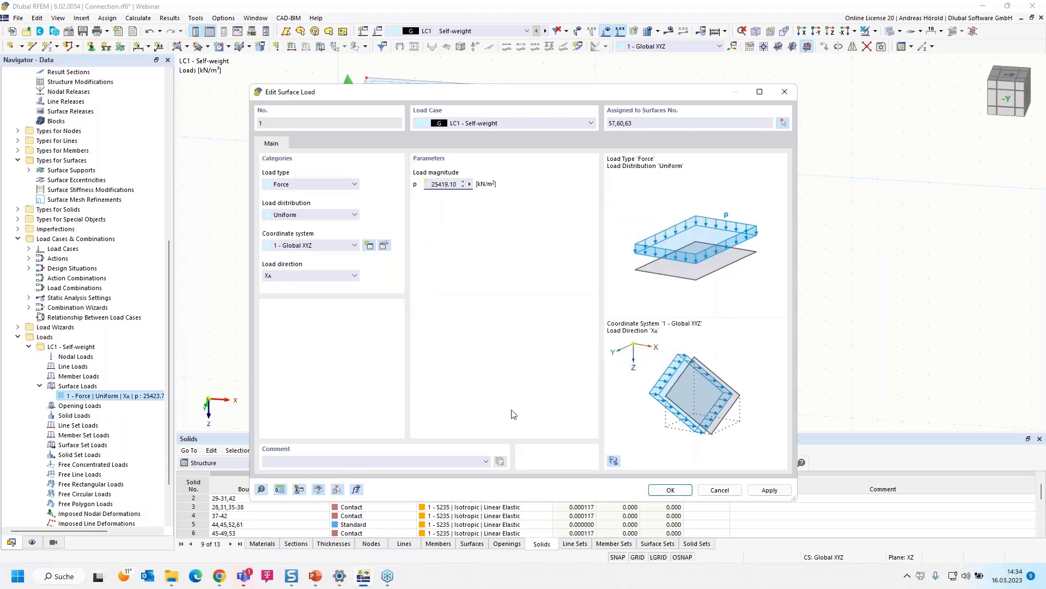
{"action": "left_click", "coordinate": [469, 185]}
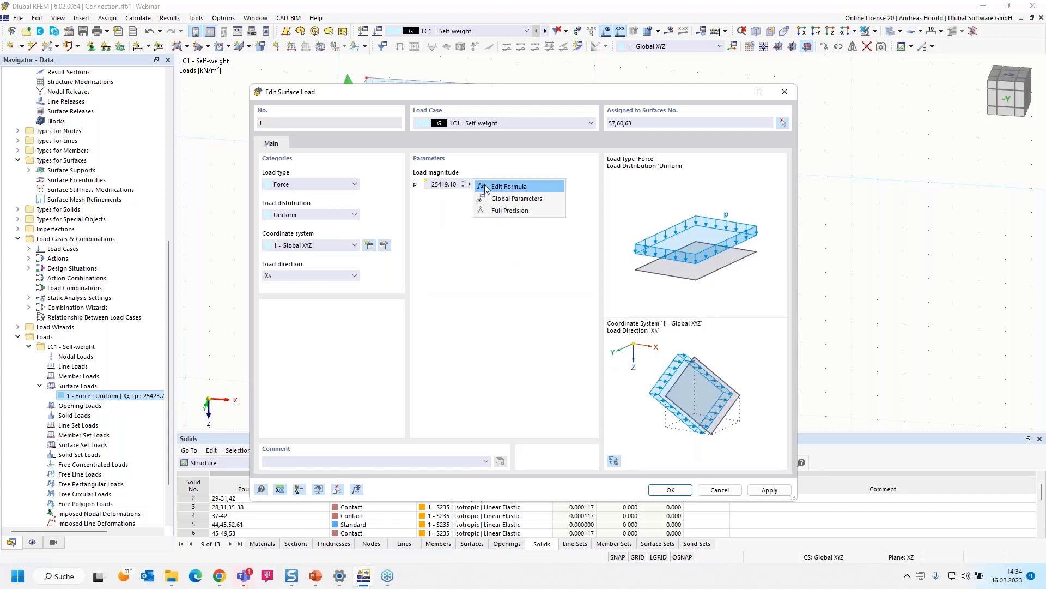
{"action": "left_click", "coordinate": [498, 189]}
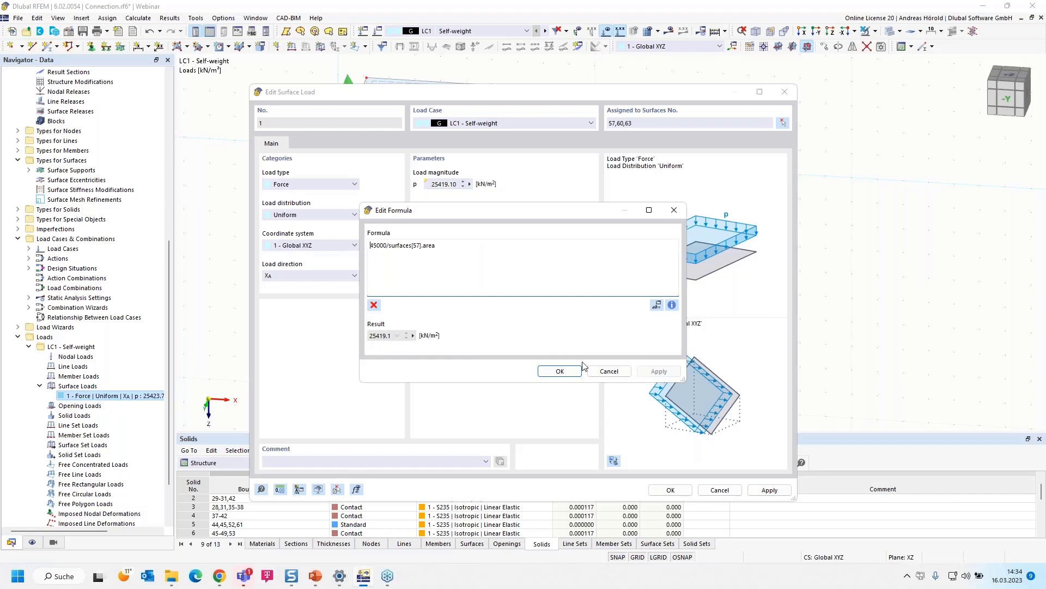
{"action": "left_click", "coordinate": [608, 371]}
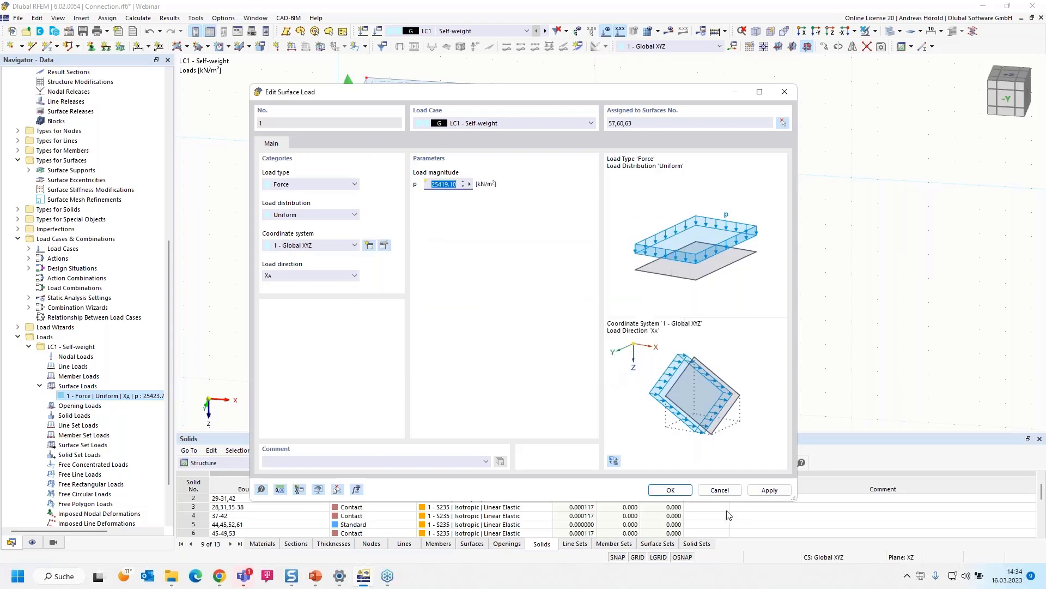
{"action": "left_click", "coordinate": [668, 490]}
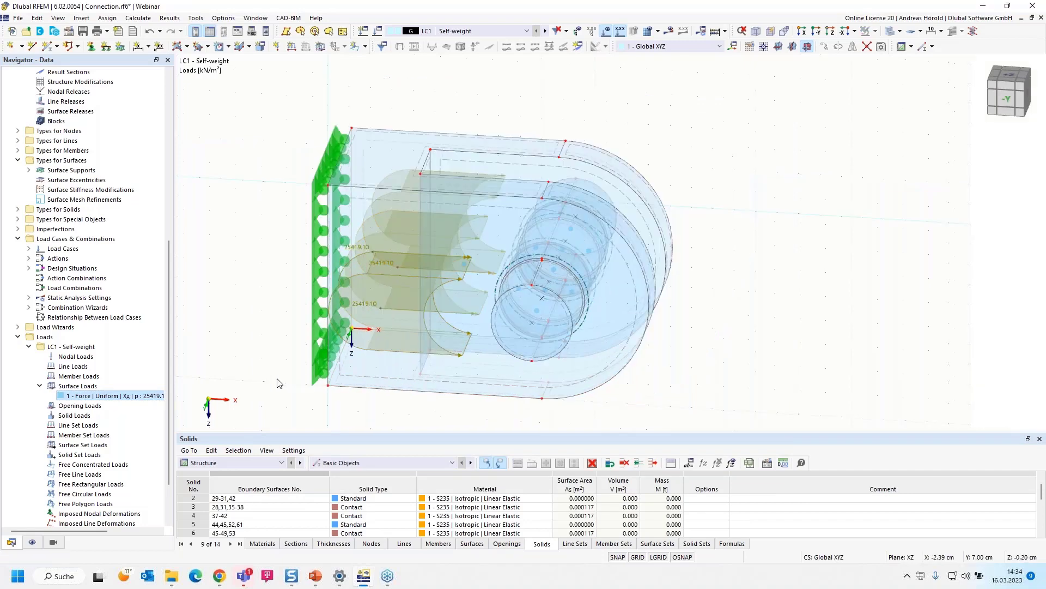
Open the load cases and combinations settings and rename load case LC1 as Fd.
{"action": "scroll", "coordinate": [294, 360], "scroll_direction": "down", "scroll_amount": 2}
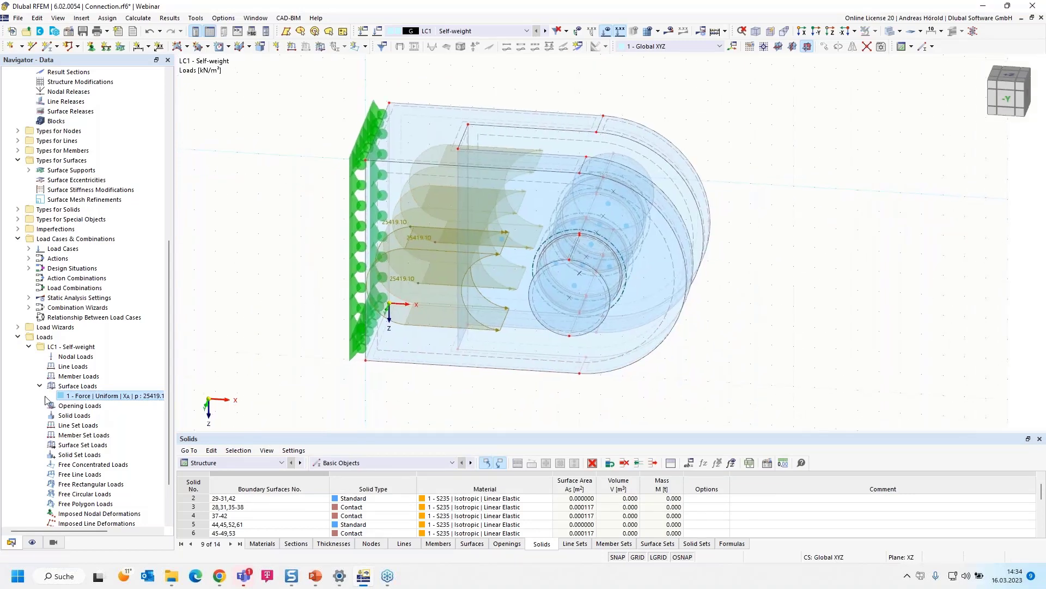
{"action": "scroll", "coordinate": [42, 390], "scroll_direction": "down", "scroll_amount": 2}
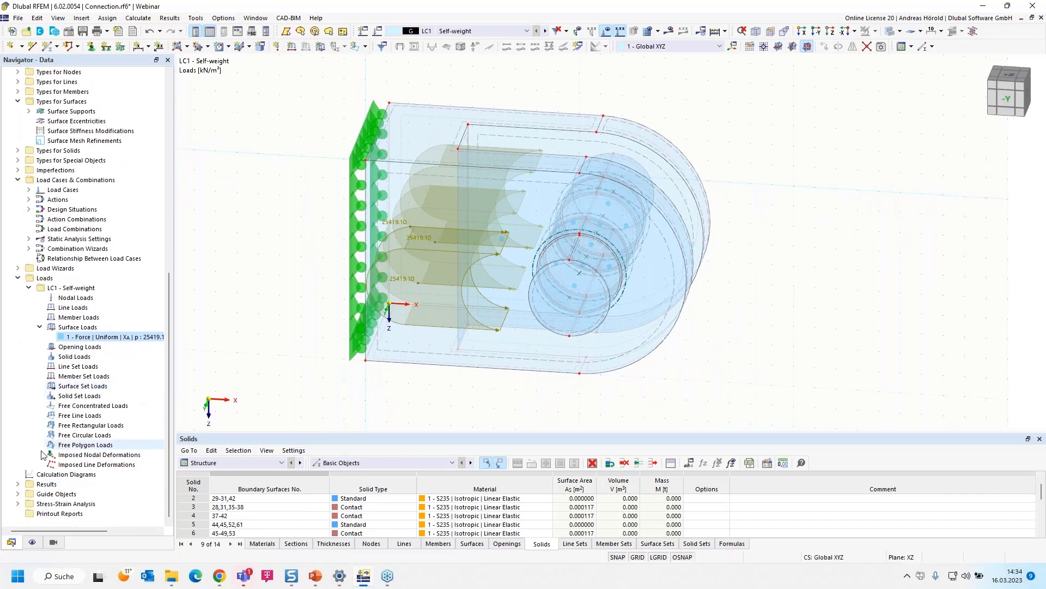
{"action": "right_click", "coordinate": [89, 182]}
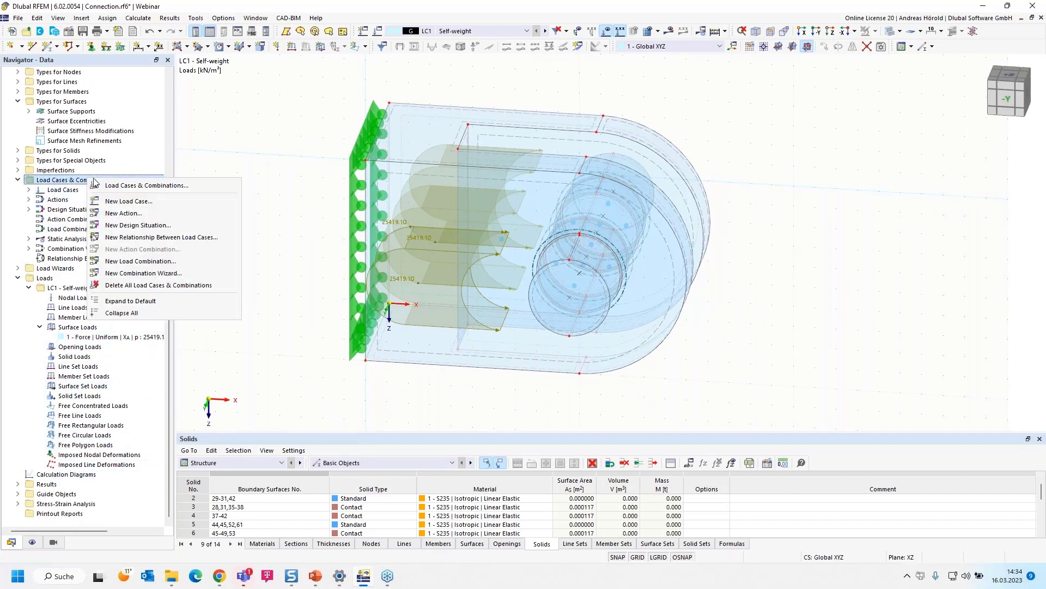
{"action": "left_click", "coordinate": [155, 188]}
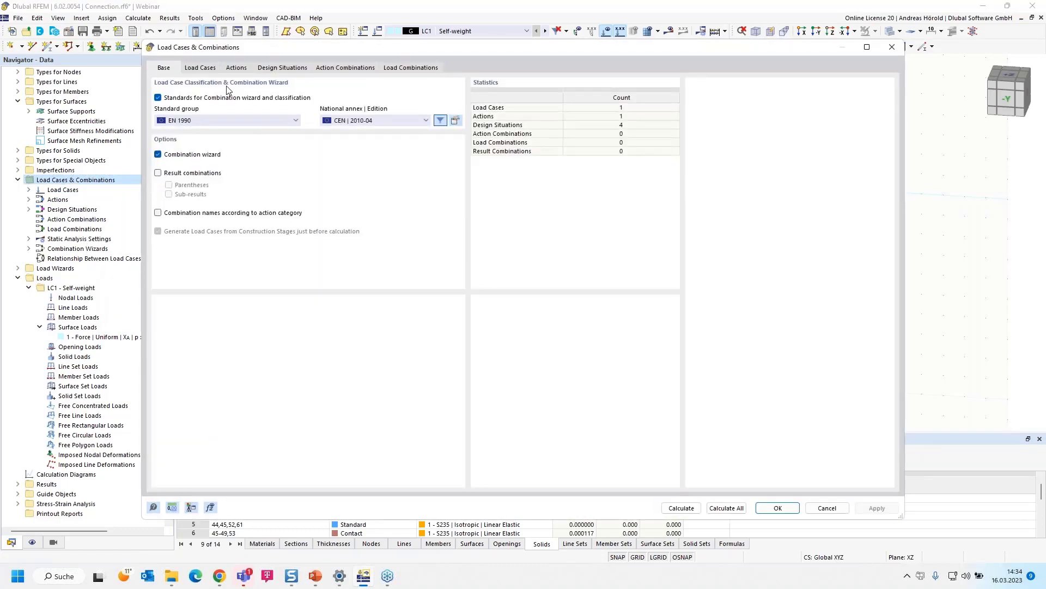
{"action": "left_click", "coordinate": [200, 69]}
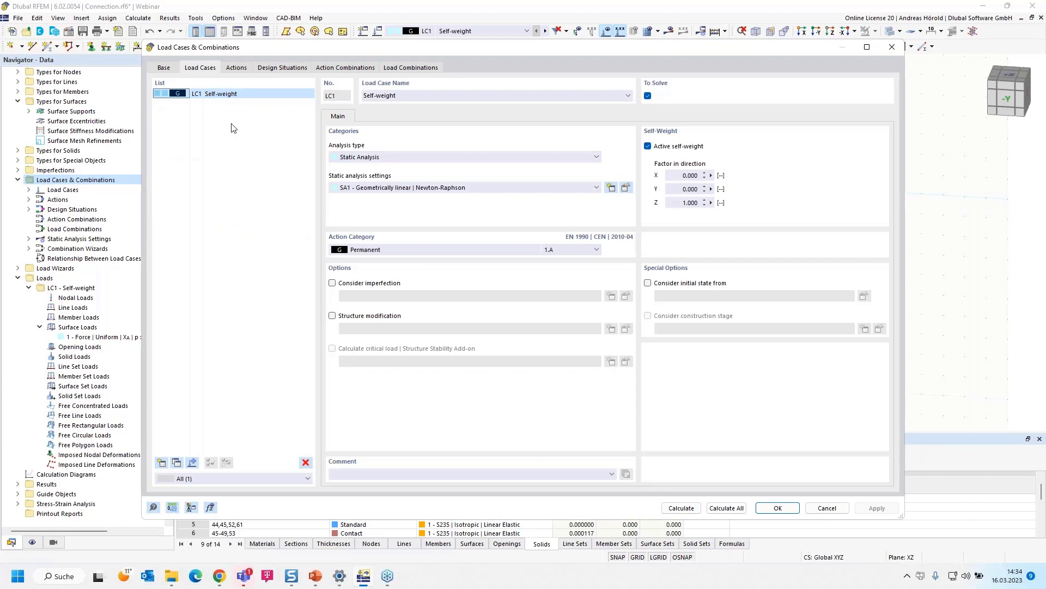
{"action": "left_click", "coordinate": [406, 95]}
{"action": "type", "text": "Fd"}
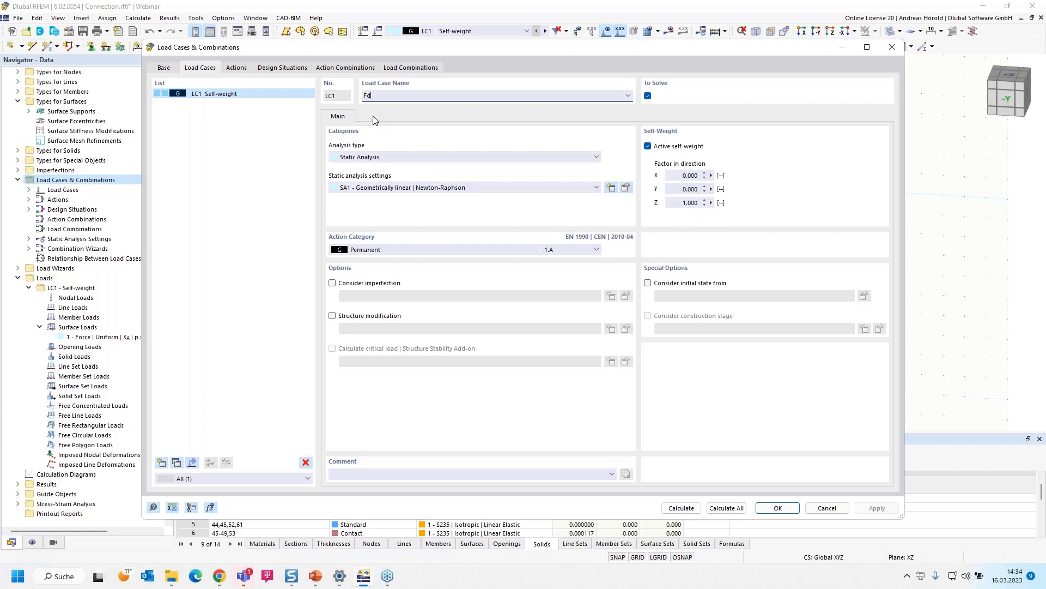
Delete the SLS design situations DS2 to DS4, keeping only the ULS one, and check the generated load combinations.
{"action": "left_click", "coordinate": [407, 68]}
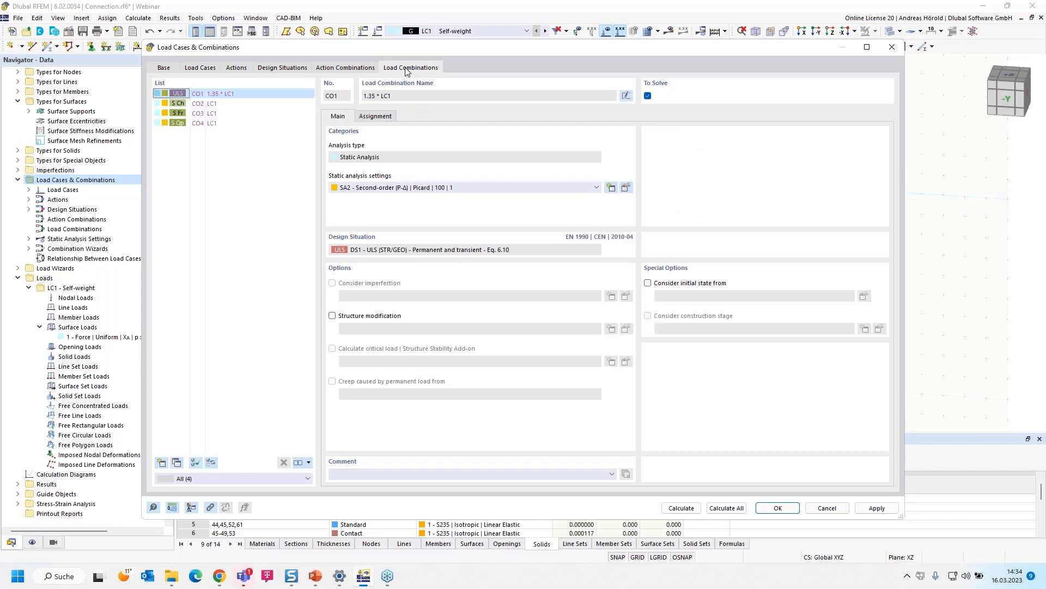
{"action": "left_click", "coordinate": [283, 68]}
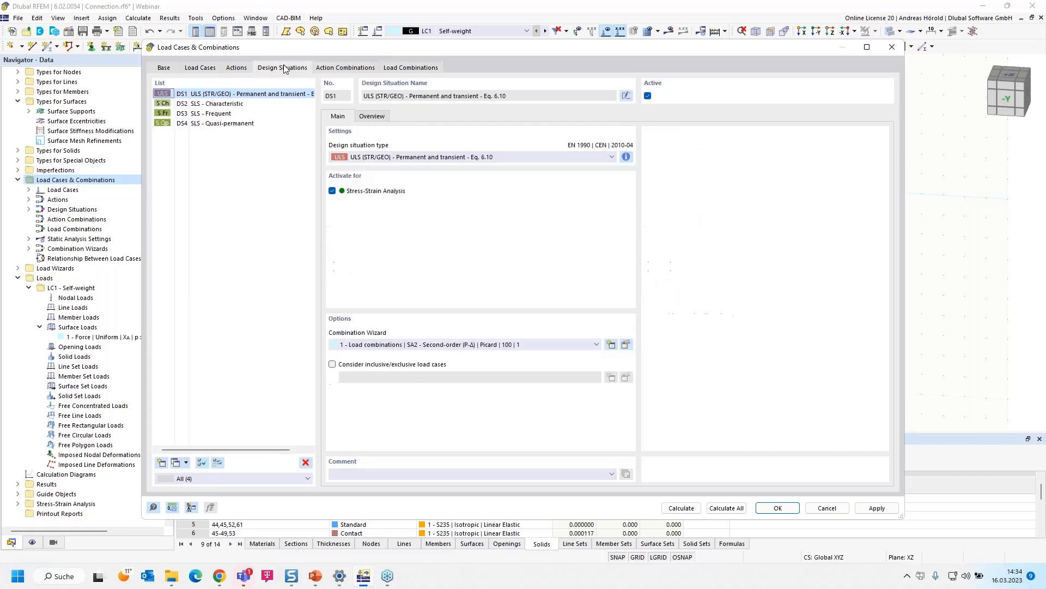
{"action": "left_click", "coordinate": [216, 105]}
{"action": "left_click_drag", "start_coordinate": [215, 107], "coordinate": [208, 129]}
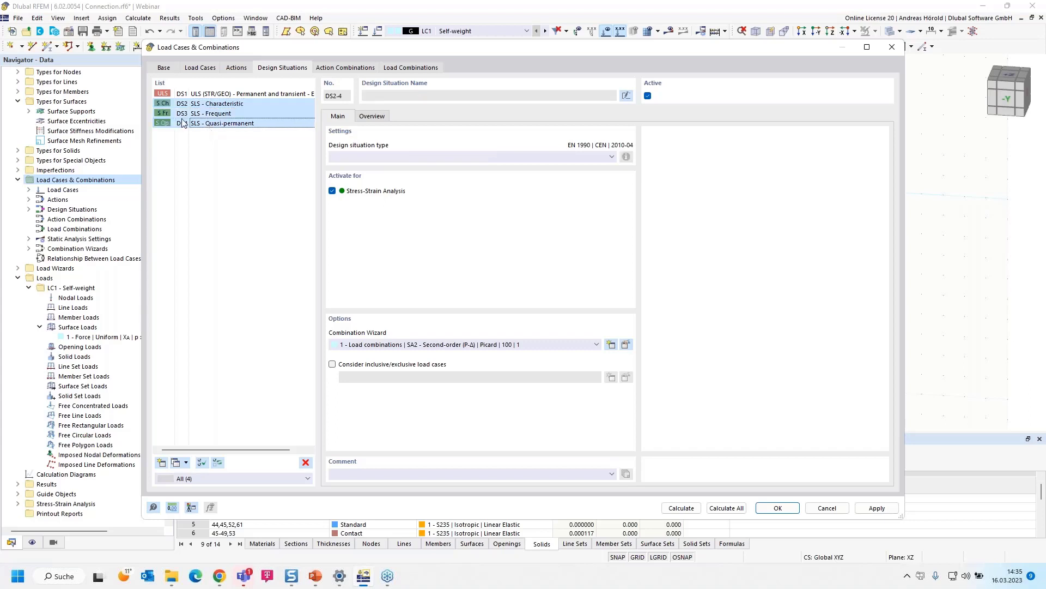
{"action": "left_click", "coordinate": [306, 463]}
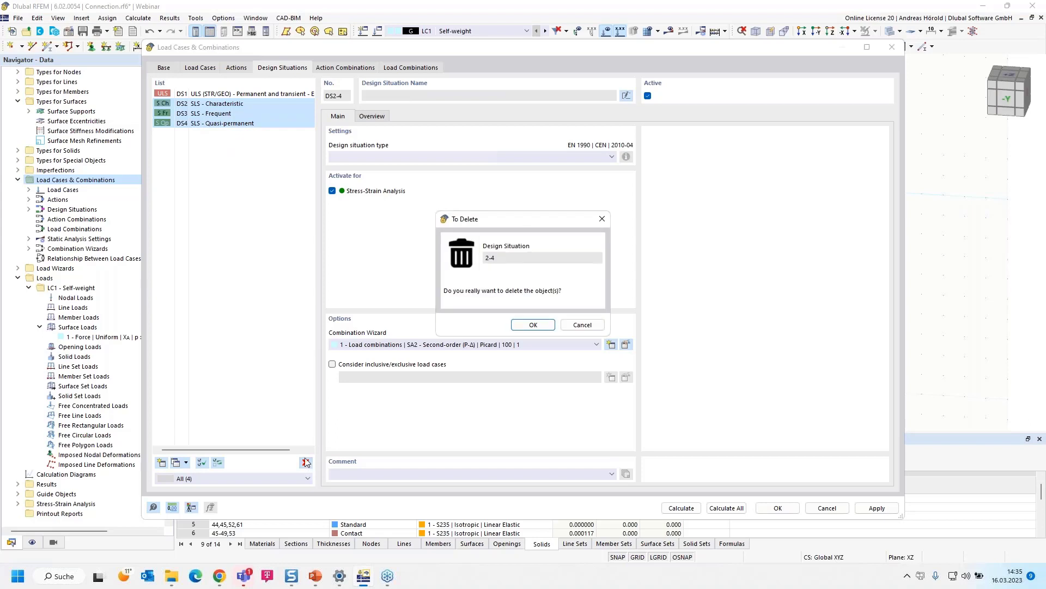
{"action": "left_click", "coordinate": [531, 325]}
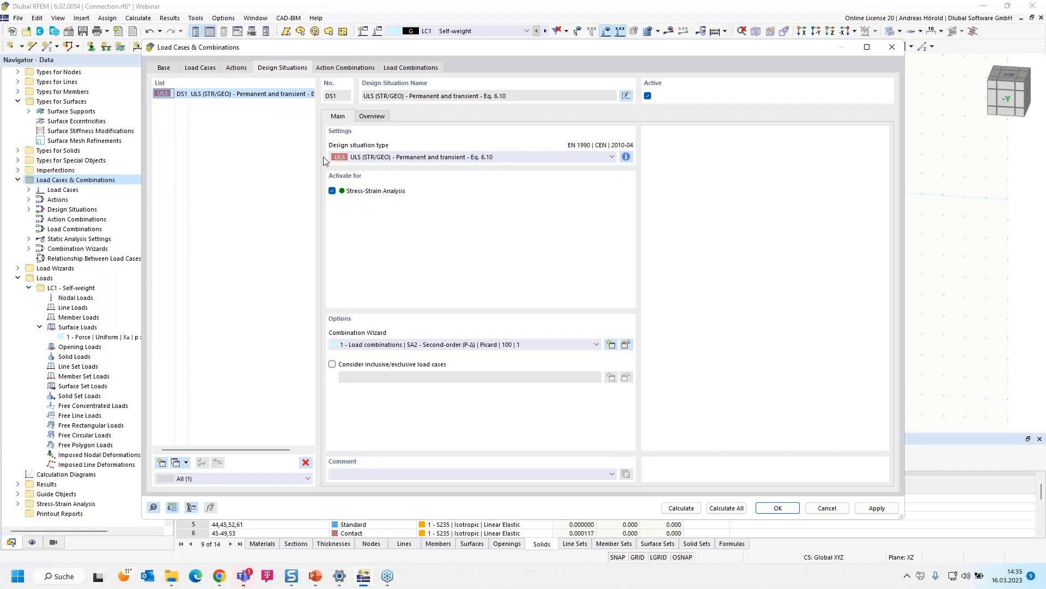
{"action": "left_click", "coordinate": [398, 67]}
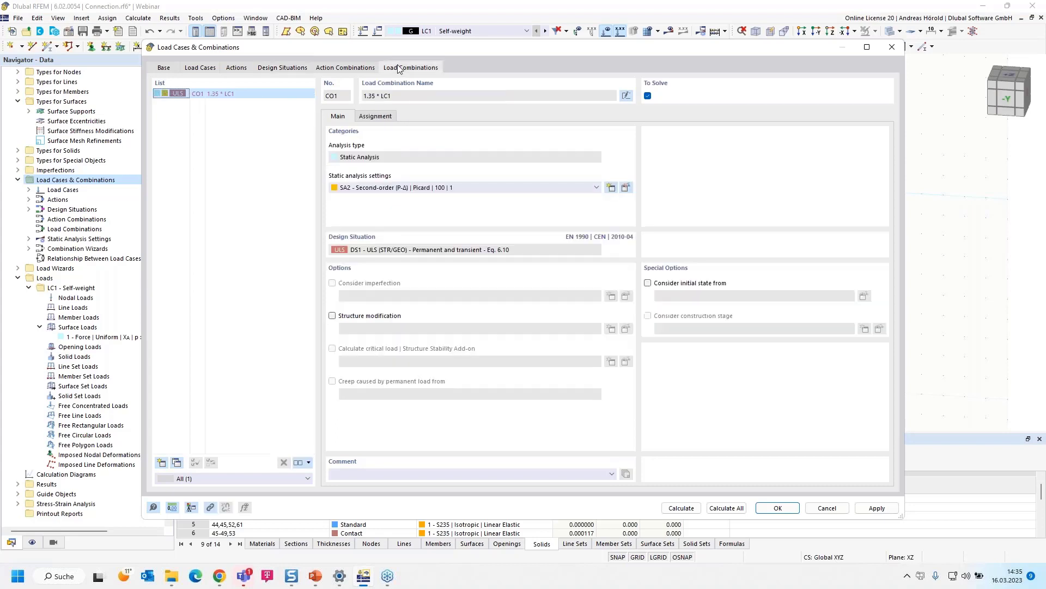
Turn off the combination wizard in the base settings and agree to save the dialog's changes.
{"action": "left_click", "coordinate": [281, 68]}
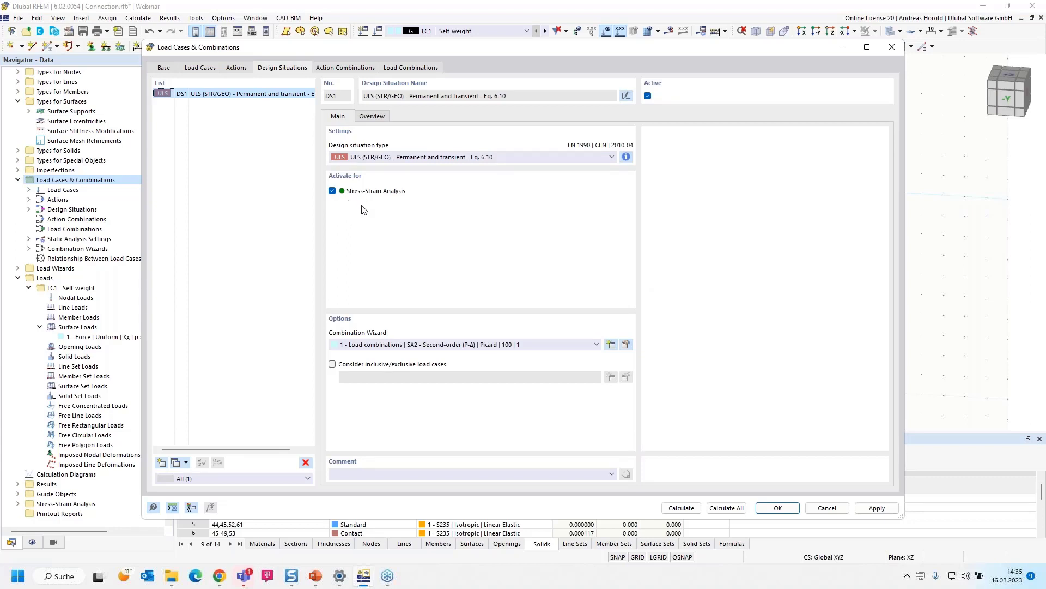
{"action": "left_click", "coordinate": [164, 68]}
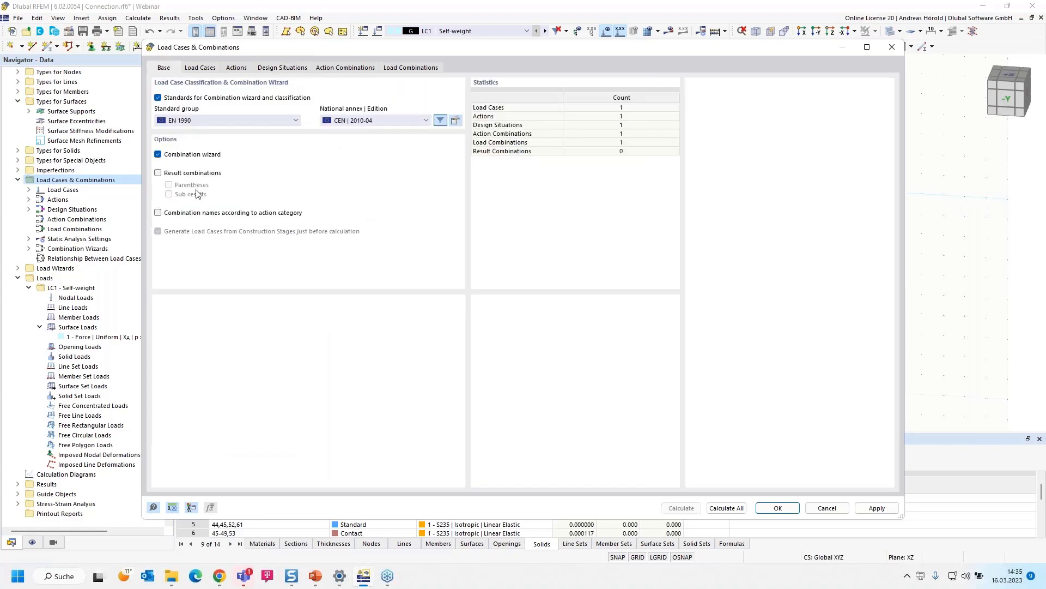
{"action": "left_click", "coordinate": [159, 155]}
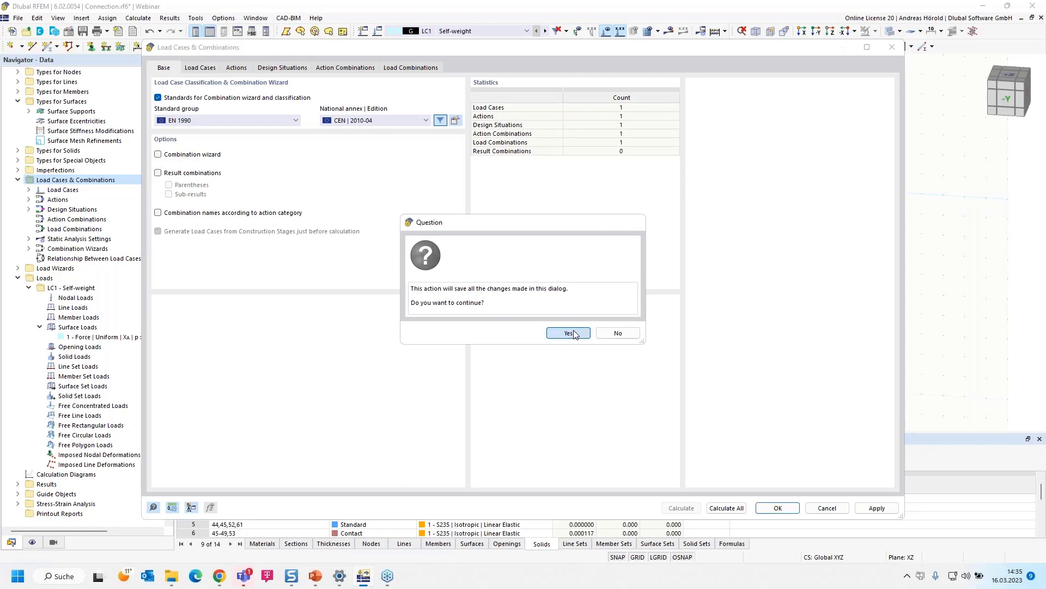
{"action": "left_click", "coordinate": [571, 334]}
{"action": "left_click", "coordinate": [519, 333]}
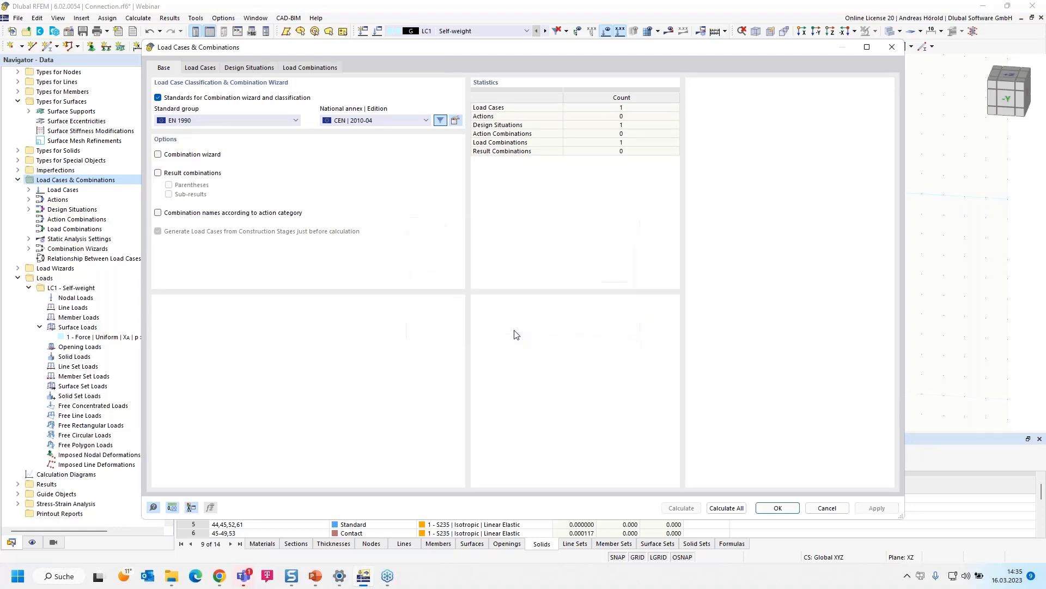
Set the factor of LC1 in load combination CO1 to 1.00 and review the combinations assigned to design situation DS1.
{"action": "left_click", "coordinate": [309, 68]}
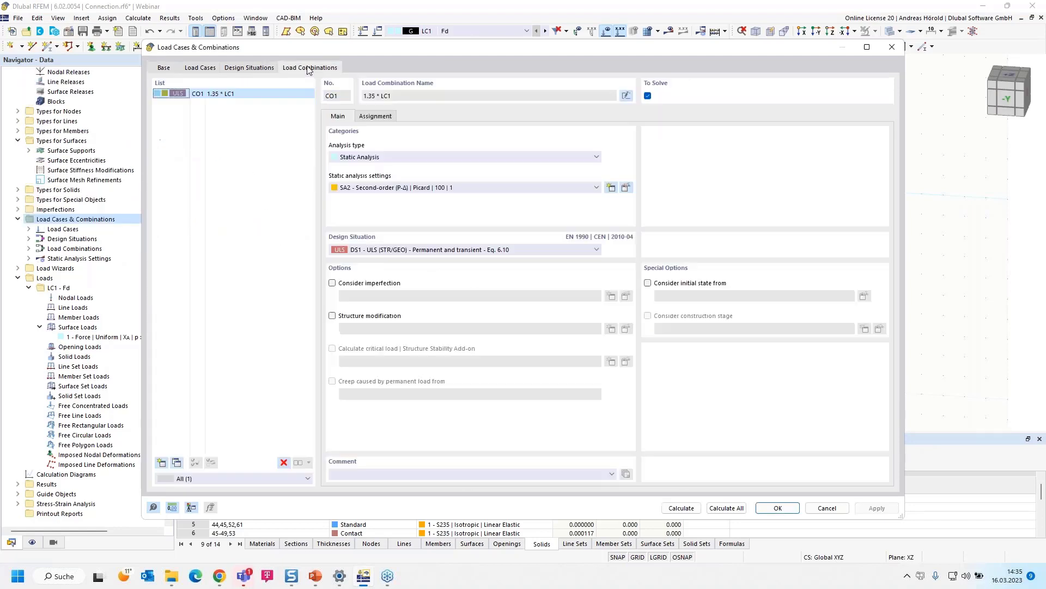
{"action": "left_click", "coordinate": [375, 116]}
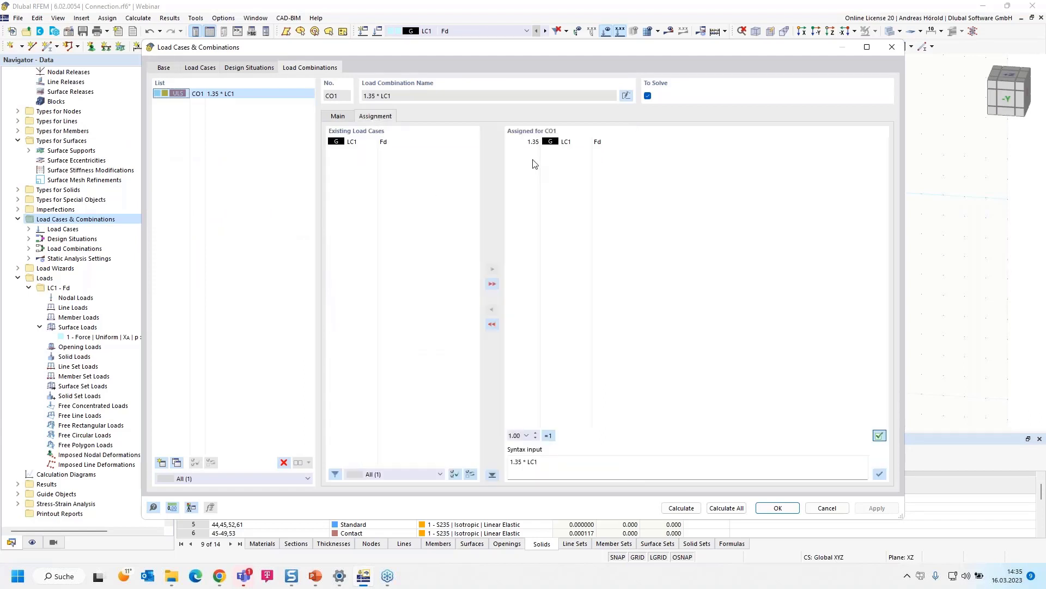
{"action": "left_click", "coordinate": [527, 143]}
{"action": "left_click", "coordinate": [527, 143]}
{"action": "left_click", "coordinate": [527, 142]}
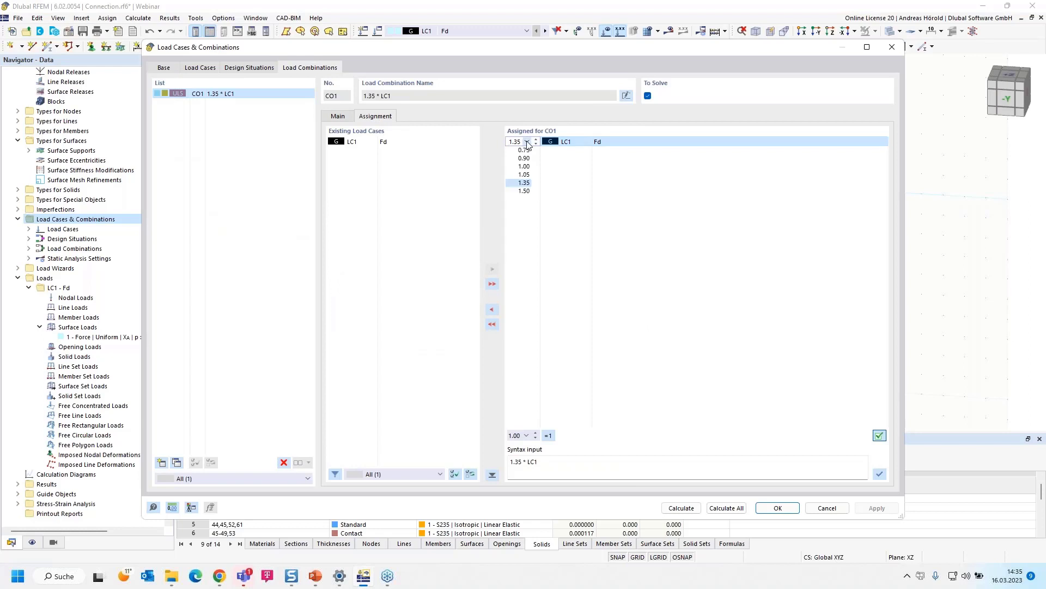
{"action": "left_click", "coordinate": [524, 166]}
{"action": "left_click", "coordinate": [249, 70]}
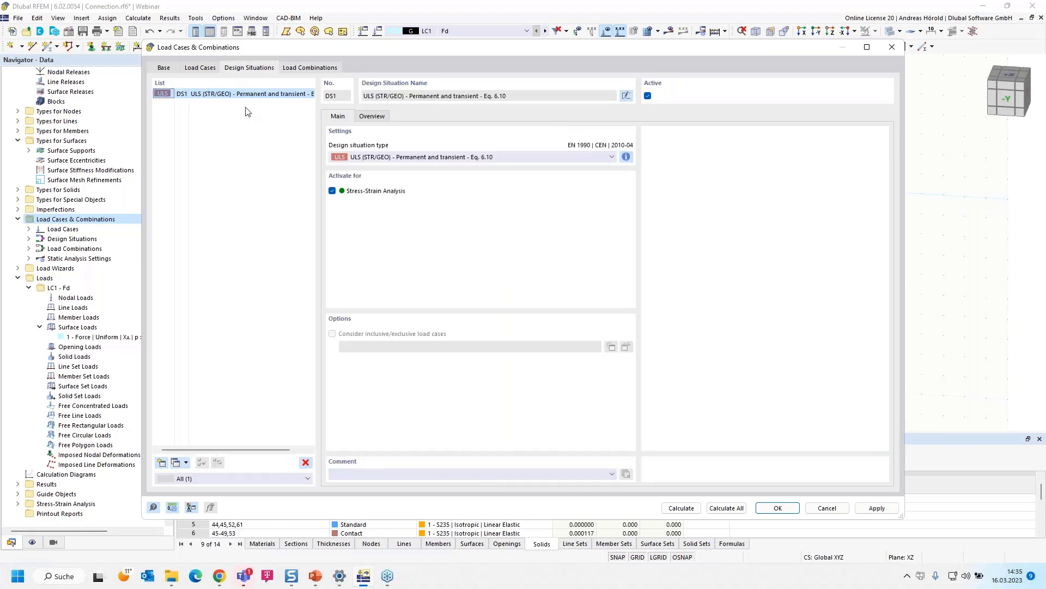
{"action": "left_click", "coordinate": [372, 117]}
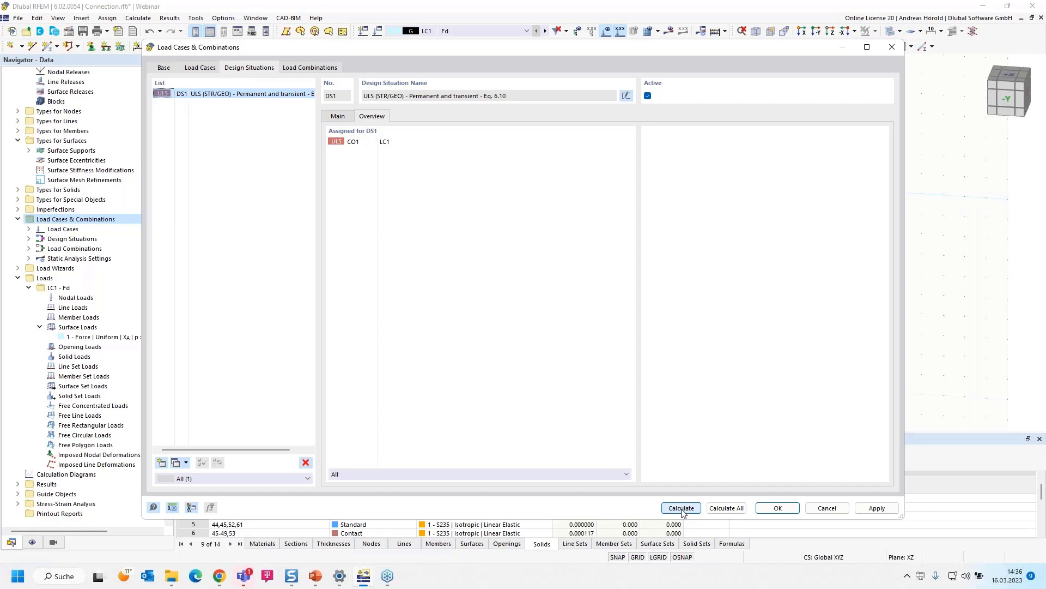
Calculate all load cases and combinations, and display the basic stress σx on the solids with its colour scale.
{"action": "left_click", "coordinate": [733, 508]}
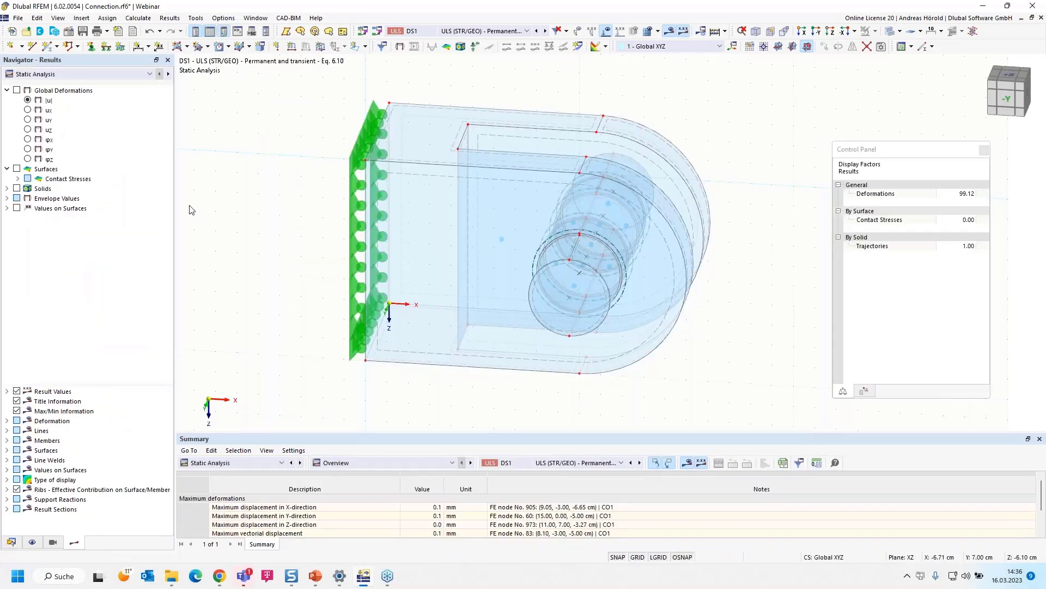
{"action": "left_click", "coordinate": [6, 189]}
{"action": "left_click", "coordinate": [16, 189]}
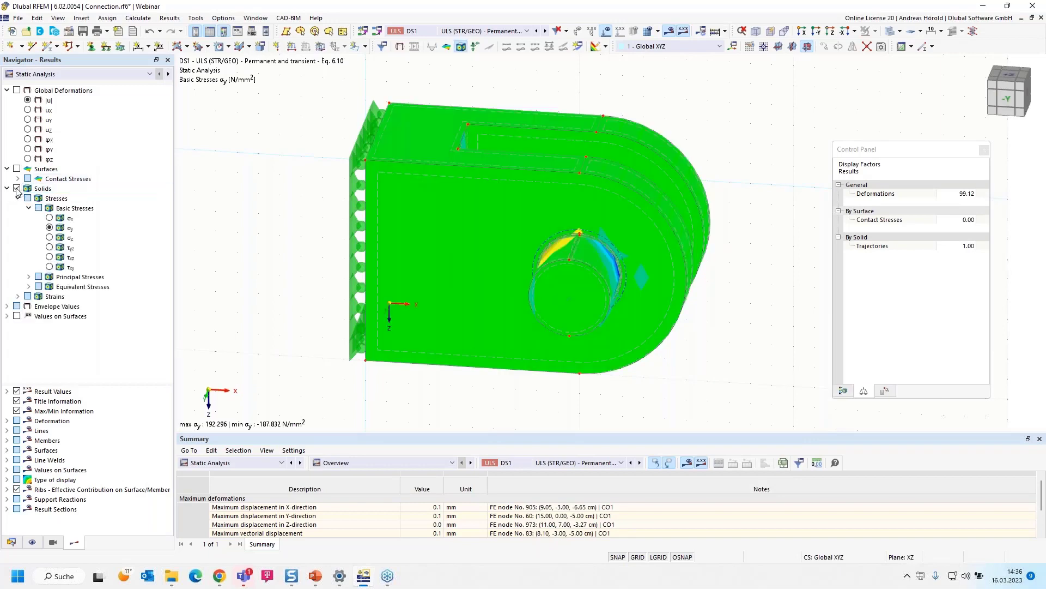
{"action": "left_click", "coordinate": [49, 218]}
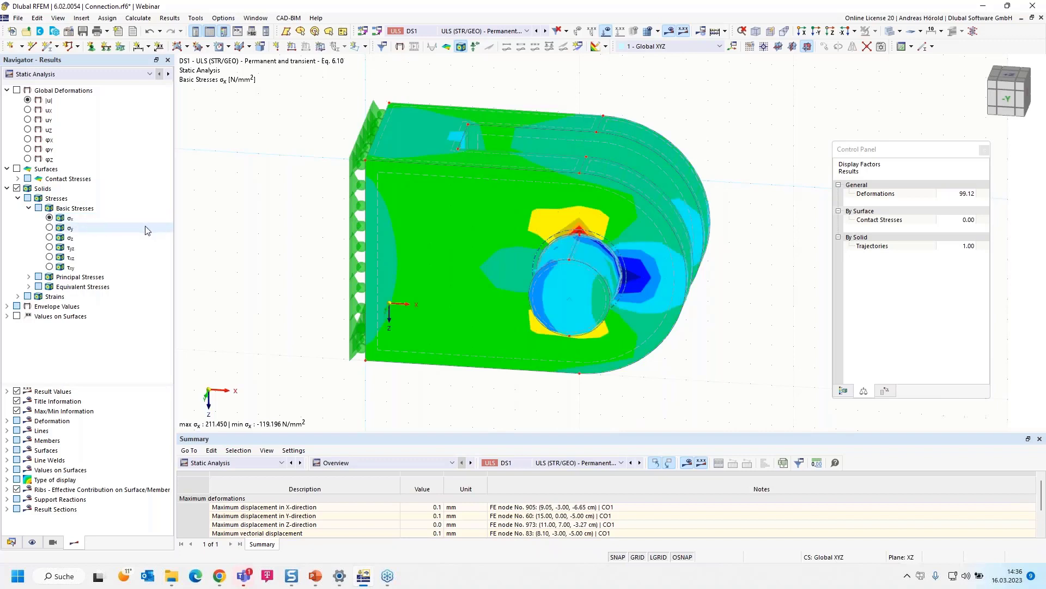
{"action": "left_click", "coordinate": [843, 391]}
{"action": "scroll", "coordinate": [752, 264], "scroll_direction": "up", "scroll_amount": 4}
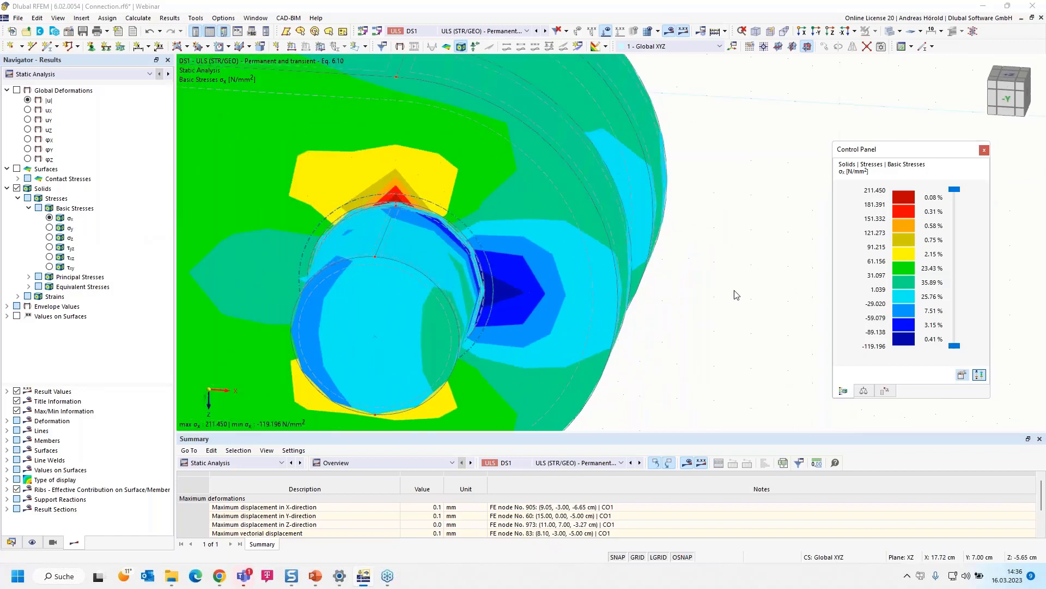
{"action": "scroll", "coordinate": [656, 280], "scroll_direction": "down", "scroll_amount": 3}
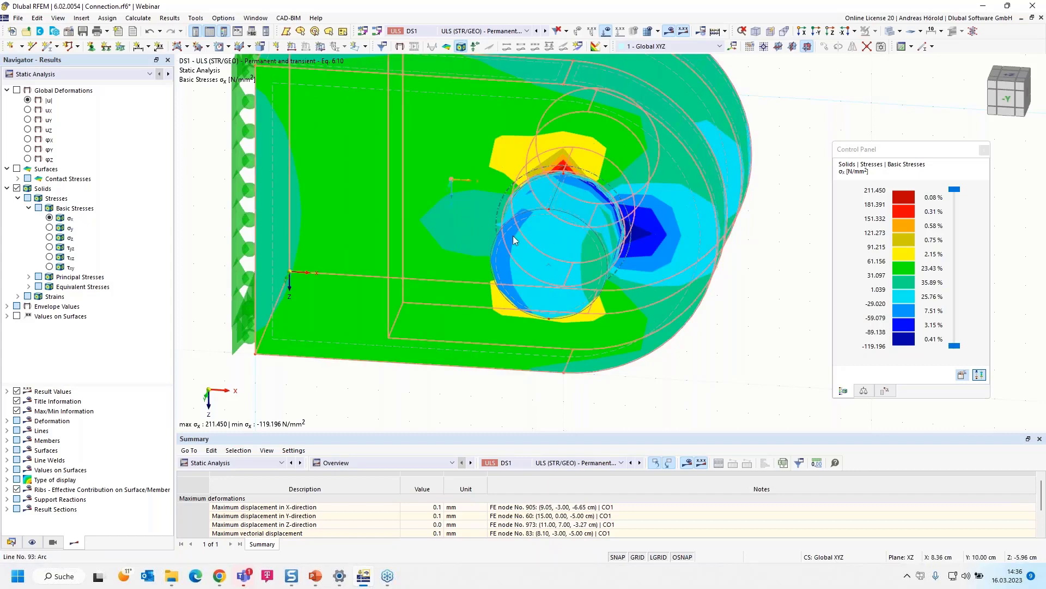
Display the global deformation |u| of the connection and animate it.
{"action": "left_click", "coordinate": [27, 101]}
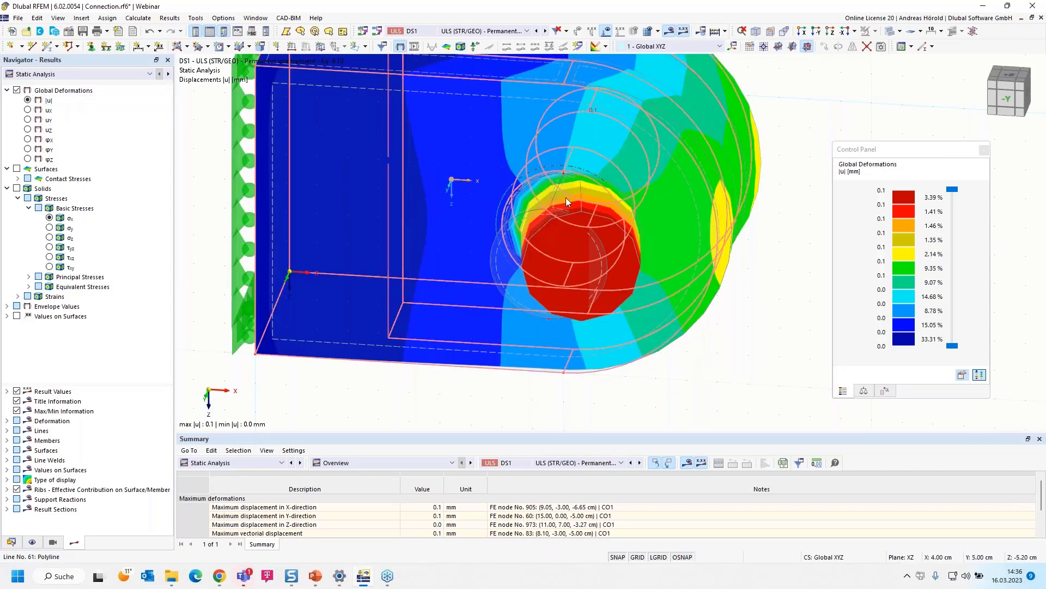
{"action": "left_click", "coordinate": [414, 45]}
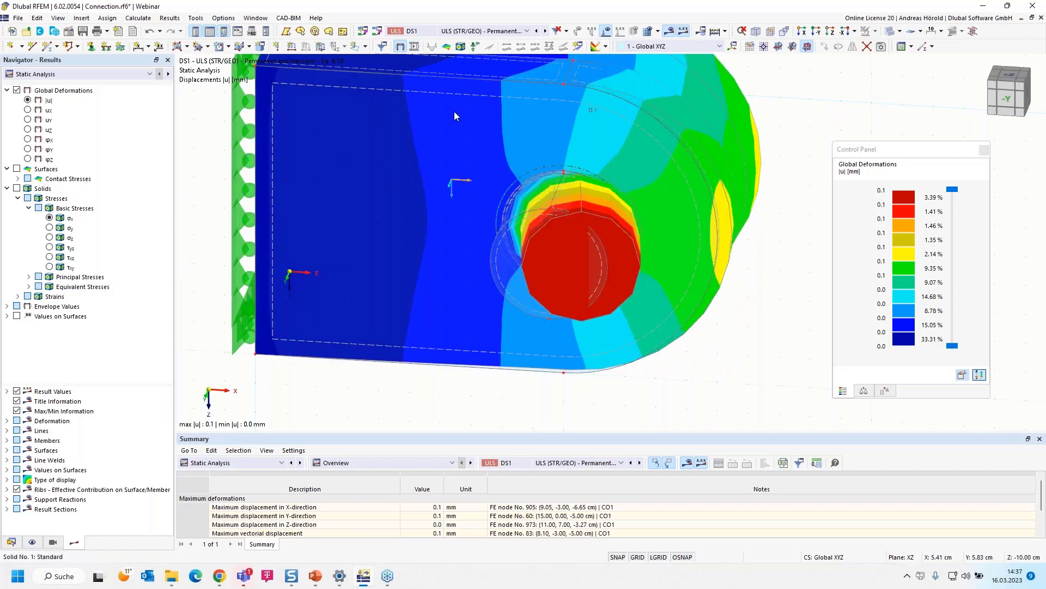
Limit the visible objects to solids of type Standard using the generated visibilities by solid type.
{"action": "left_click", "coordinate": [53, 543]}
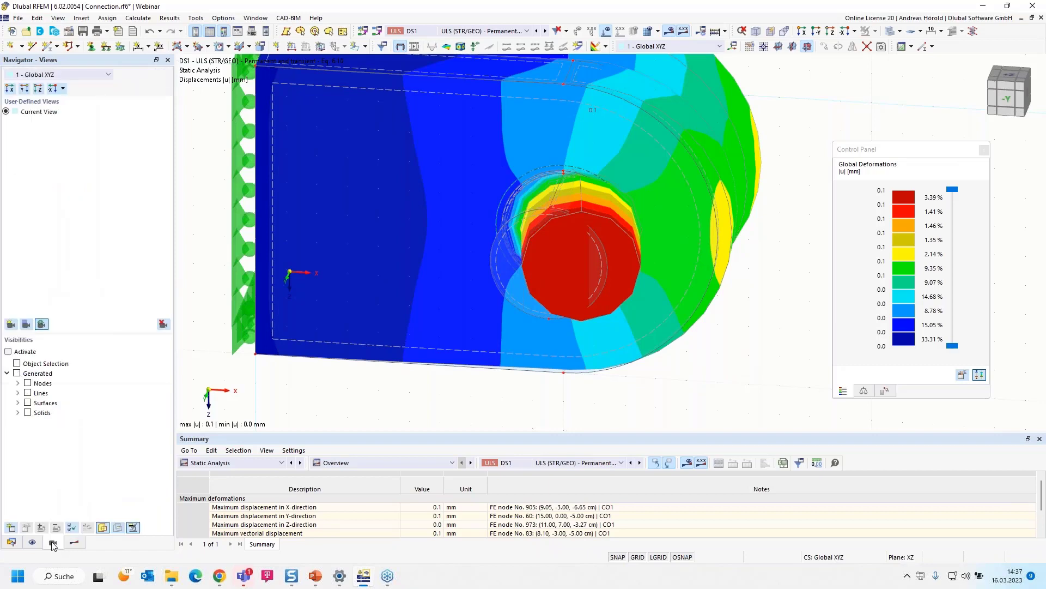
{"action": "left_click", "coordinate": [18, 403]}
{"action": "left_click", "coordinate": [18, 403]}
{"action": "left_click", "coordinate": [18, 412]}
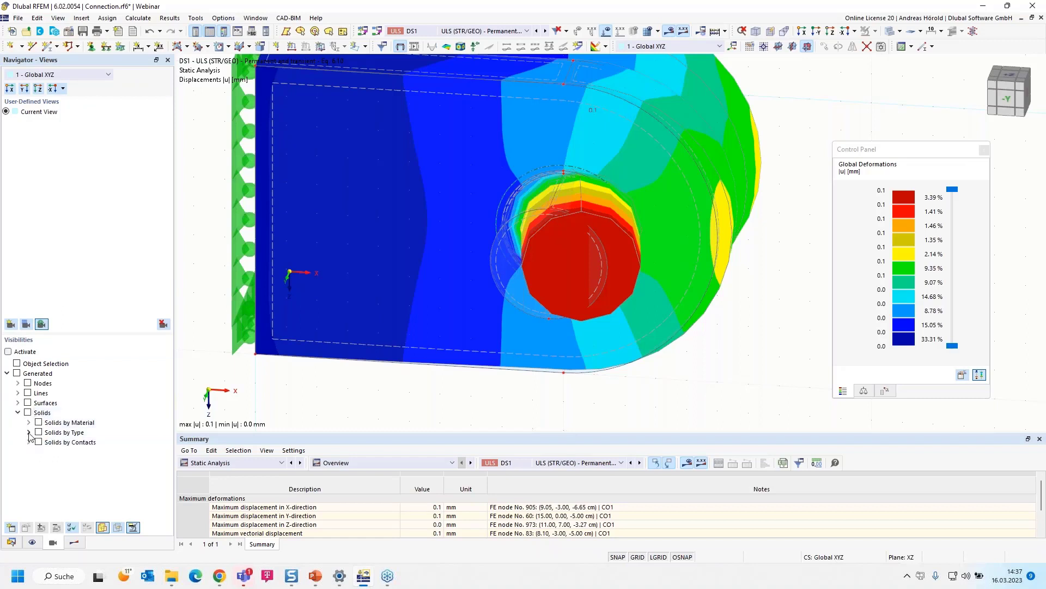
{"action": "left_click", "coordinate": [29, 432]}
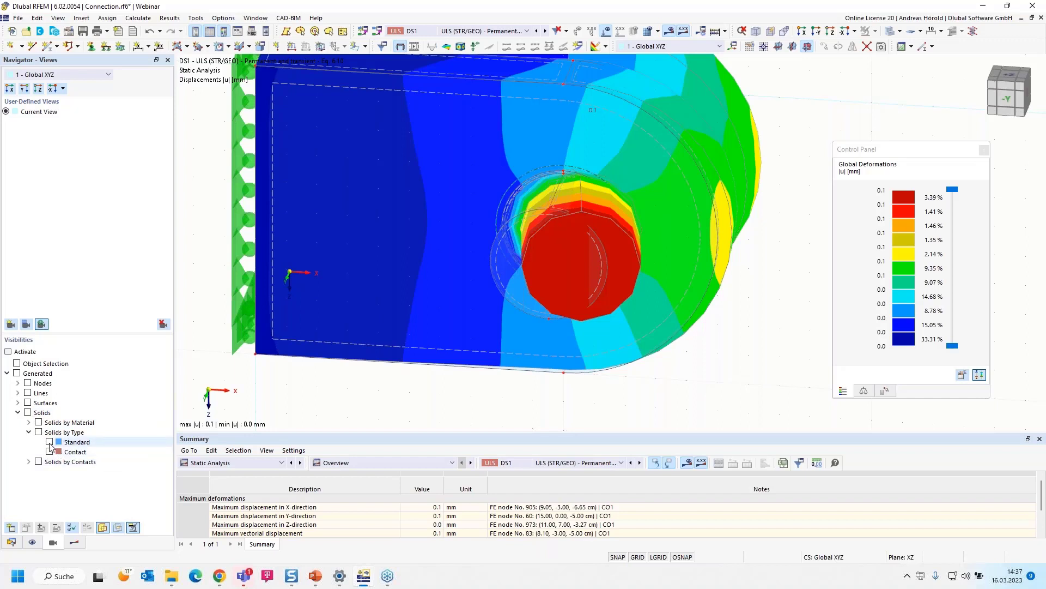
{"action": "left_click", "coordinate": [49, 445]}
{"action": "left_click", "coordinate": [50, 442]}
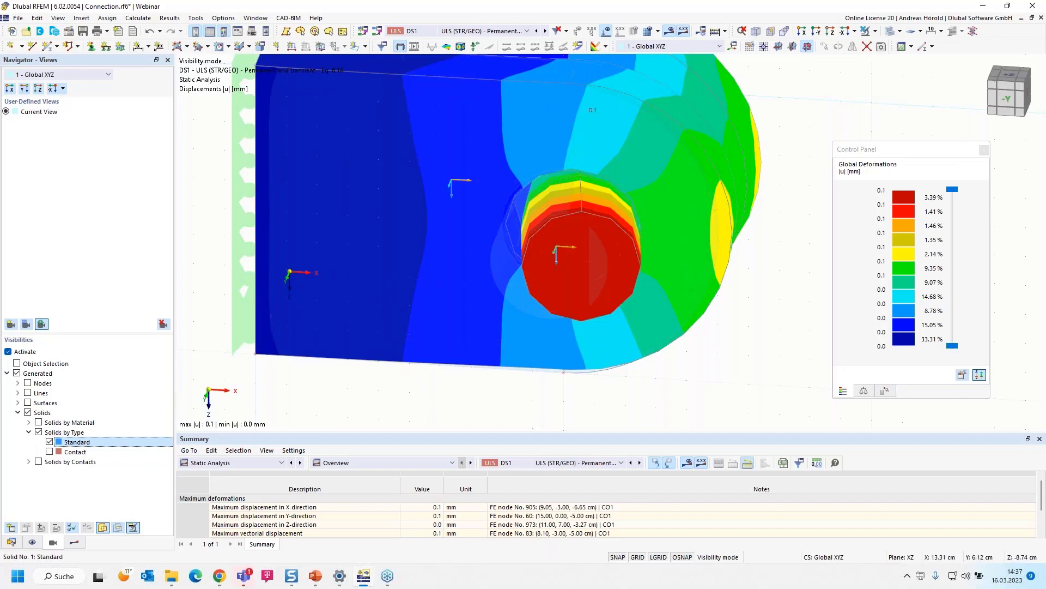
Animate the deformation in the view along the Y axis and examine the displacements around the pin from several angles.
{"action": "left_click", "coordinate": [817, 31]}
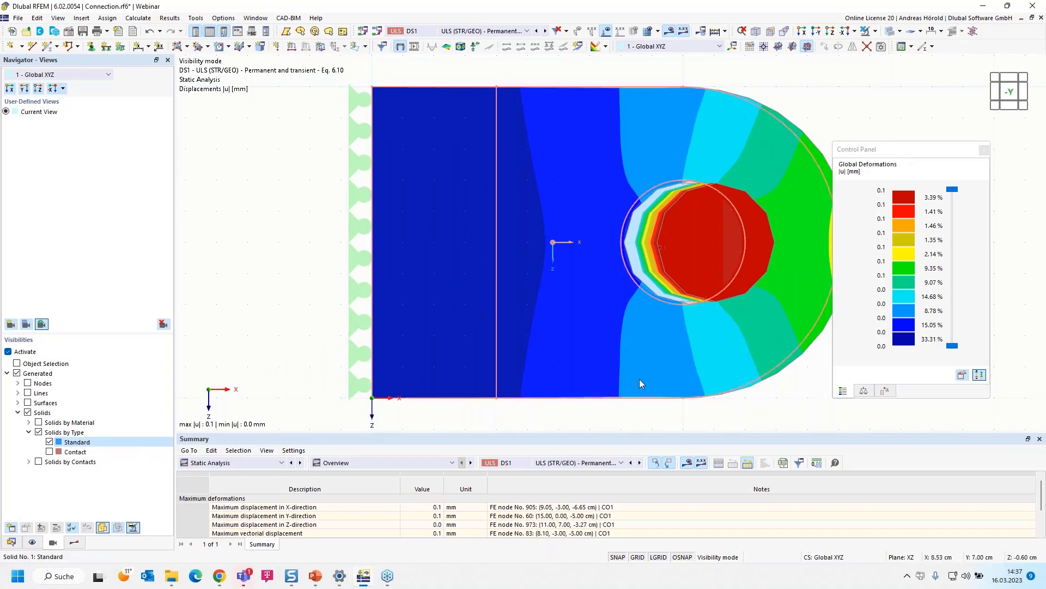
{"action": "left_click", "coordinate": [414, 47]}
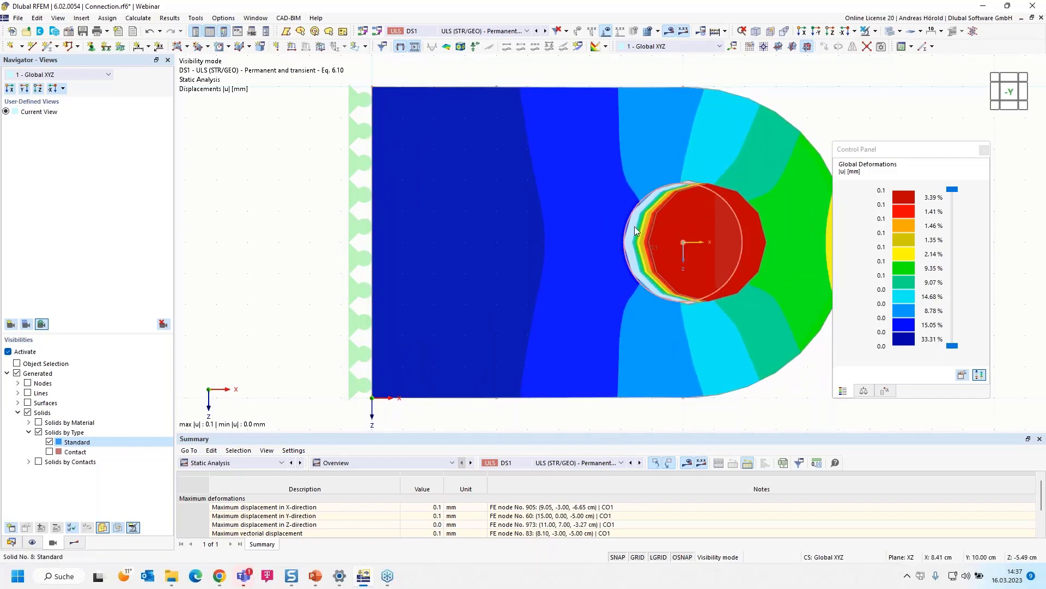
{"action": "mouse_move", "coordinate": [626, 242]}
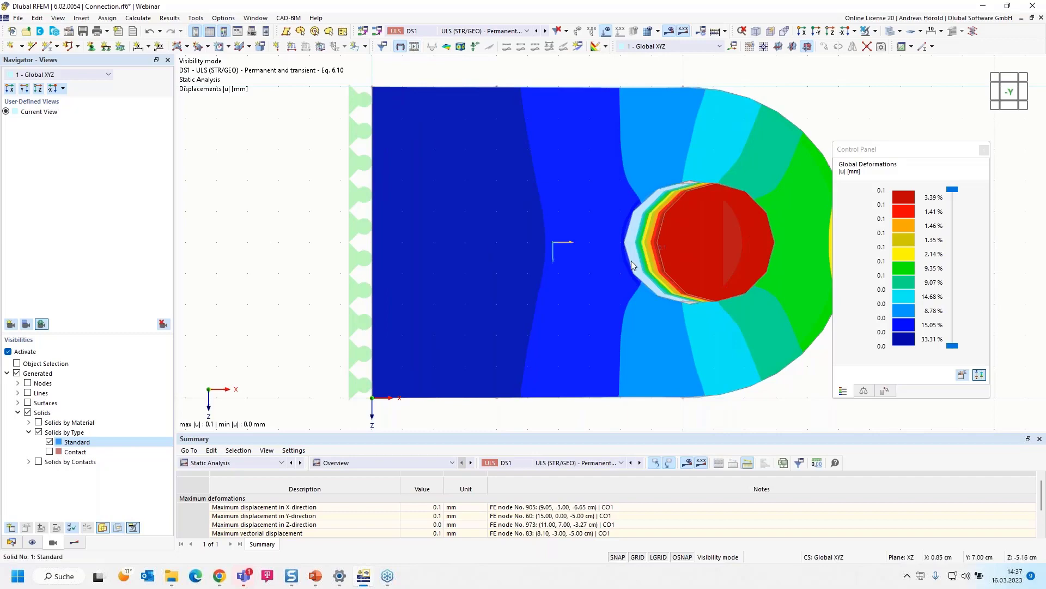
{"action": "middle_click_drag", "start_coordinate": [560, 247], "coordinate": [758, 180], "text": "ctrl"}
{"action": "scroll", "coordinate": [758, 180], "scroll_direction": "down", "scroll_amount": 3}
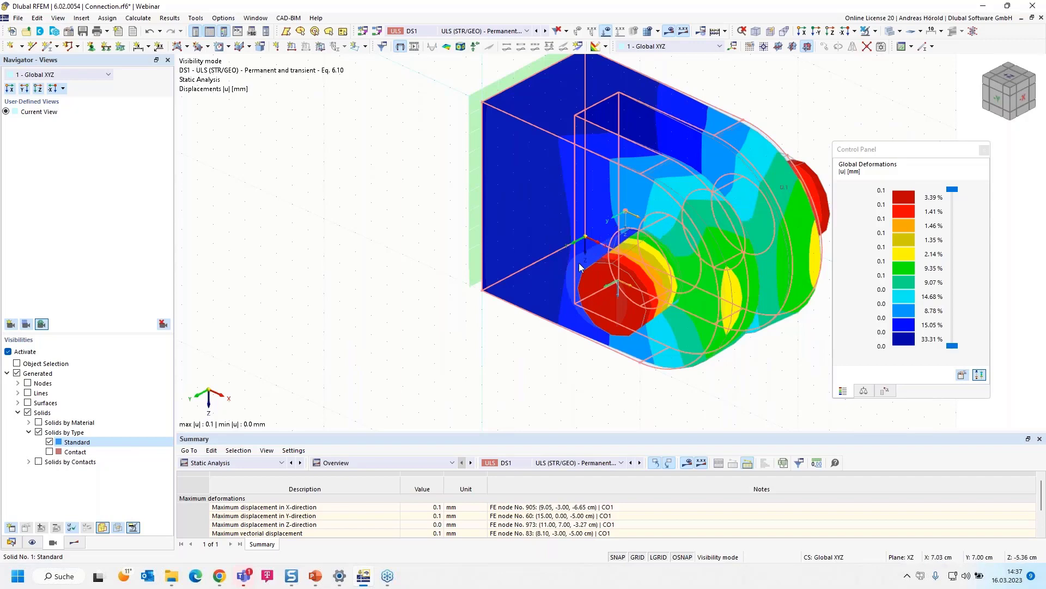
{"action": "middle_click_drag", "start_coordinate": [563, 294], "coordinate": [382, 340], "text": "ctrl"}
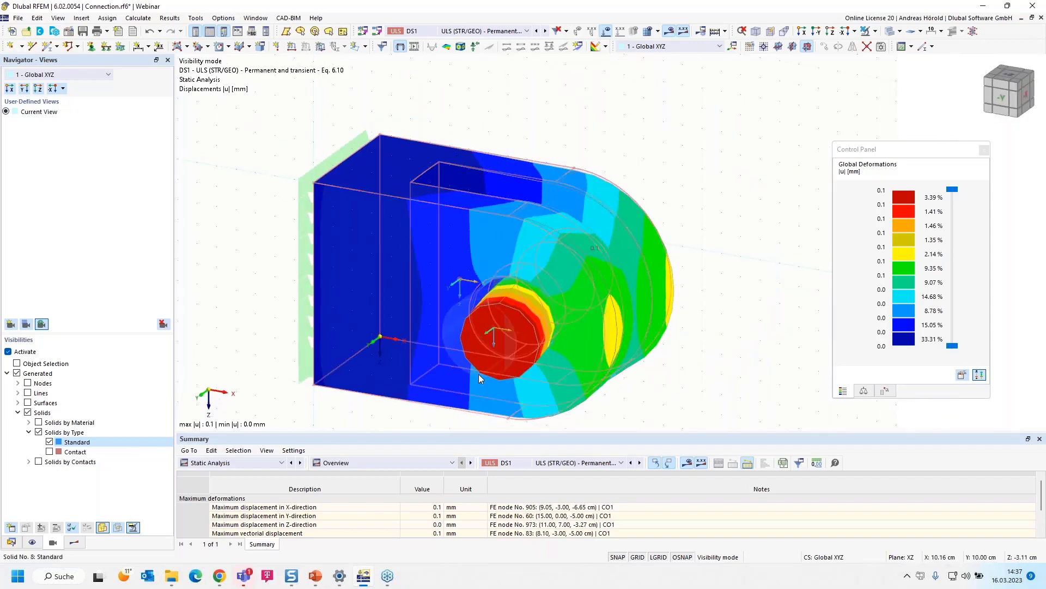
{"action": "middle_click_drag", "start_coordinate": [672, 315], "coordinate": [715, 251]}
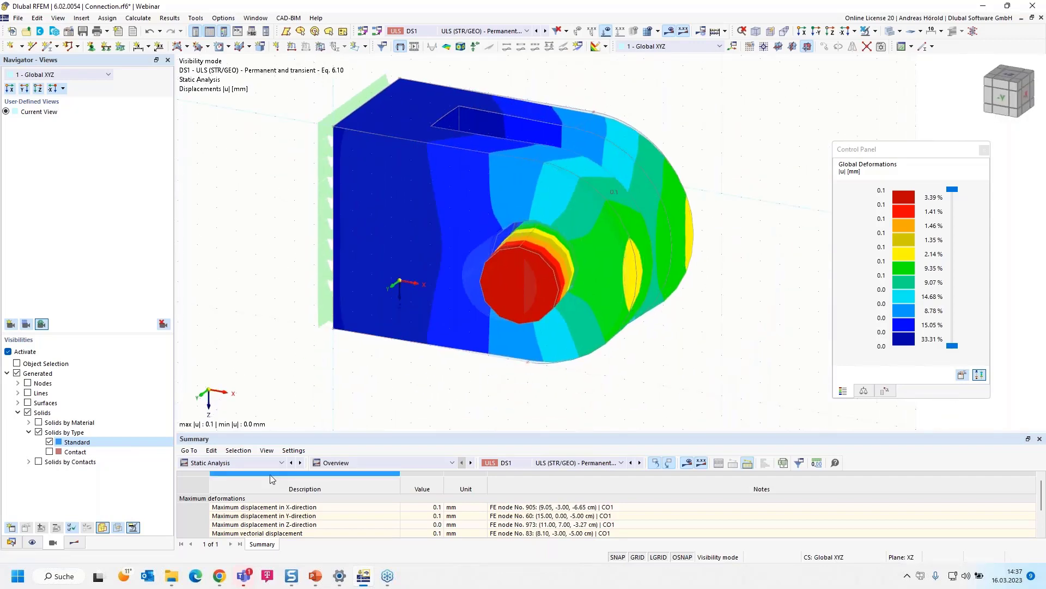
Switch the result tables to Stress-Strain Analysis and review the not valid or deactivated objects.
{"action": "left_click", "coordinate": [241, 462]}
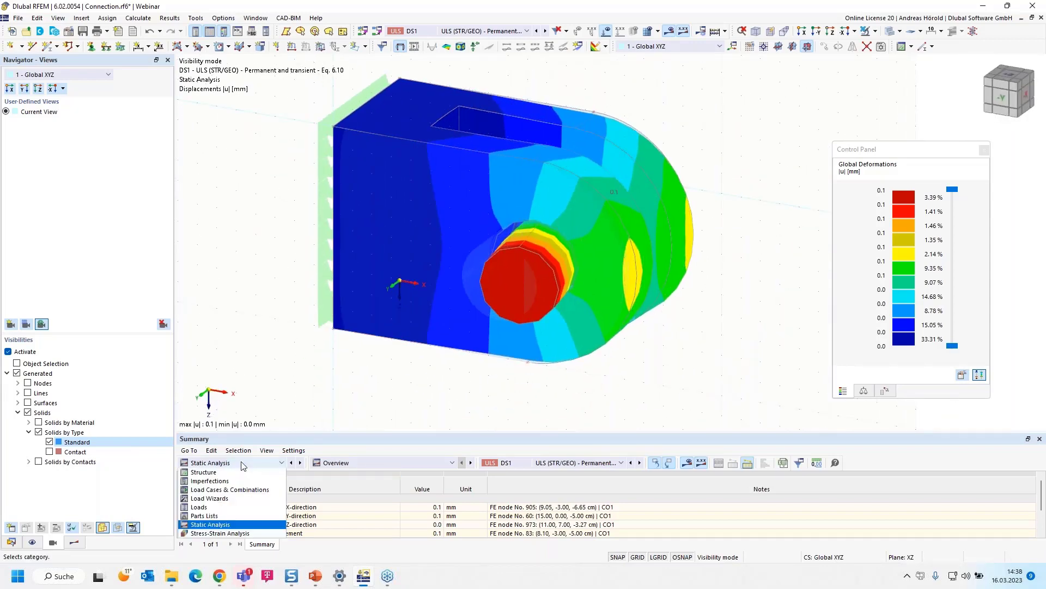
{"action": "left_click", "coordinate": [240, 533]}
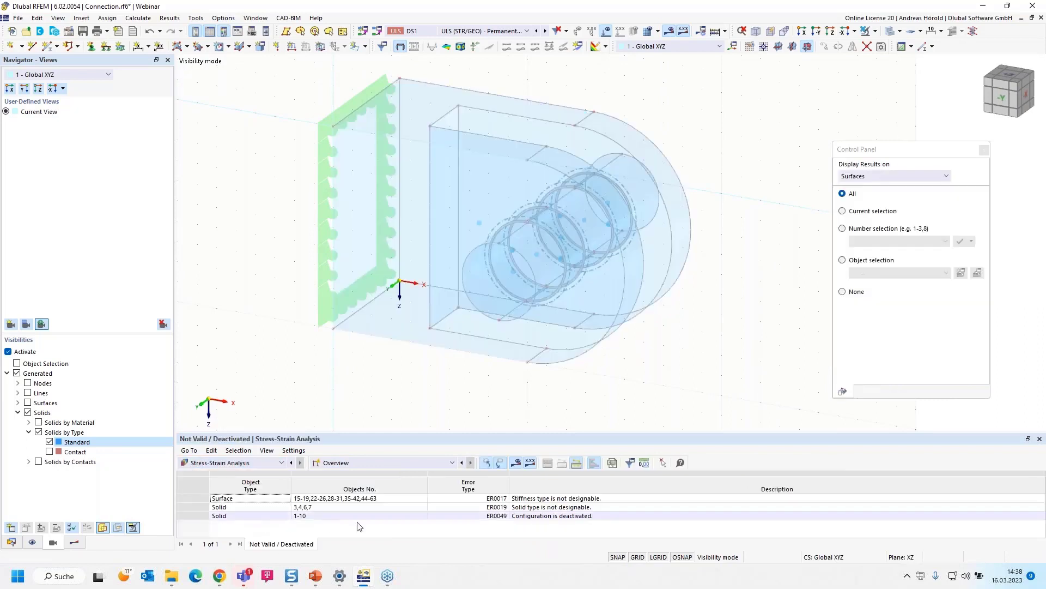
{"action": "left_click", "coordinate": [408, 462]}
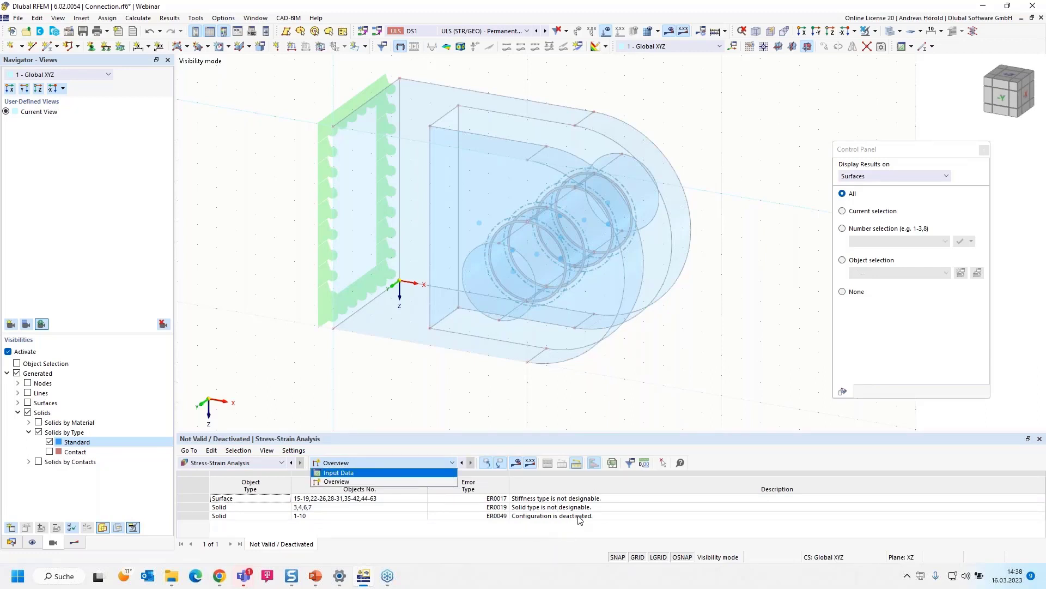
{"action": "left_click", "coordinate": [489, 438]}
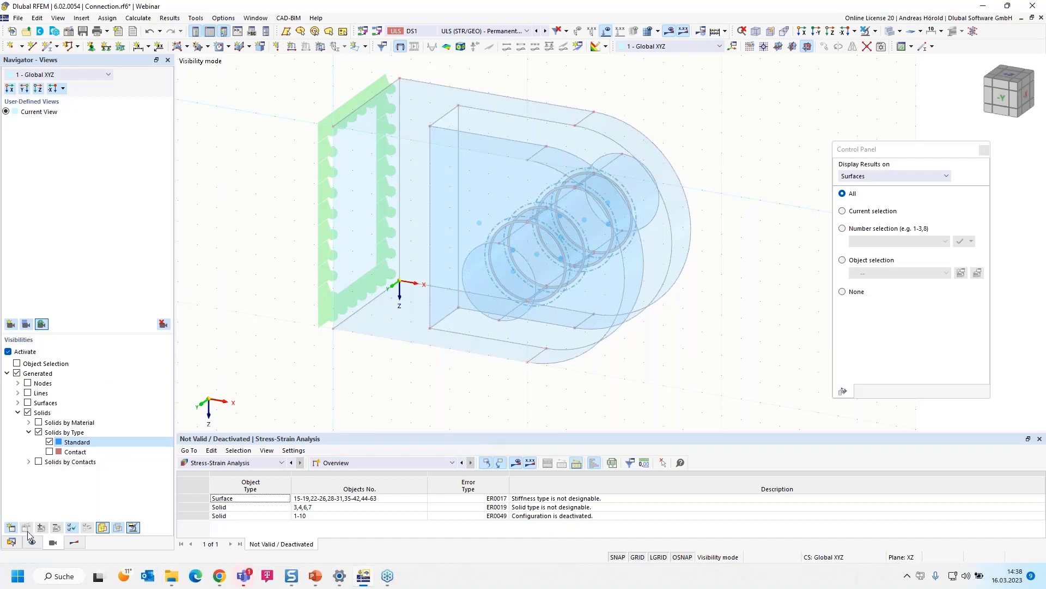
Assign the stress-strain analysis configuration 1 - Default to the standard solids 1, 2, 5 and 8-10 together.
{"action": "left_click", "coordinate": [11, 542]}
{"action": "scroll", "coordinate": [76, 202], "scroll_direction": "up", "scroll_amount": 10}
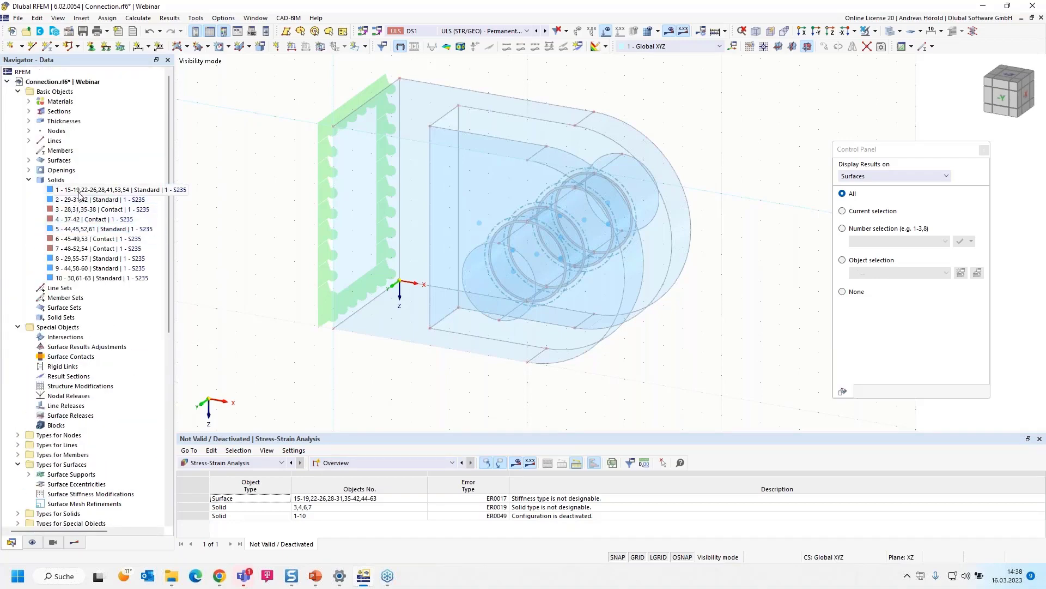
{"action": "left_click", "coordinate": [78, 198]}
{"action": "left_click", "coordinate": [81, 200], "text": "ctrl"}
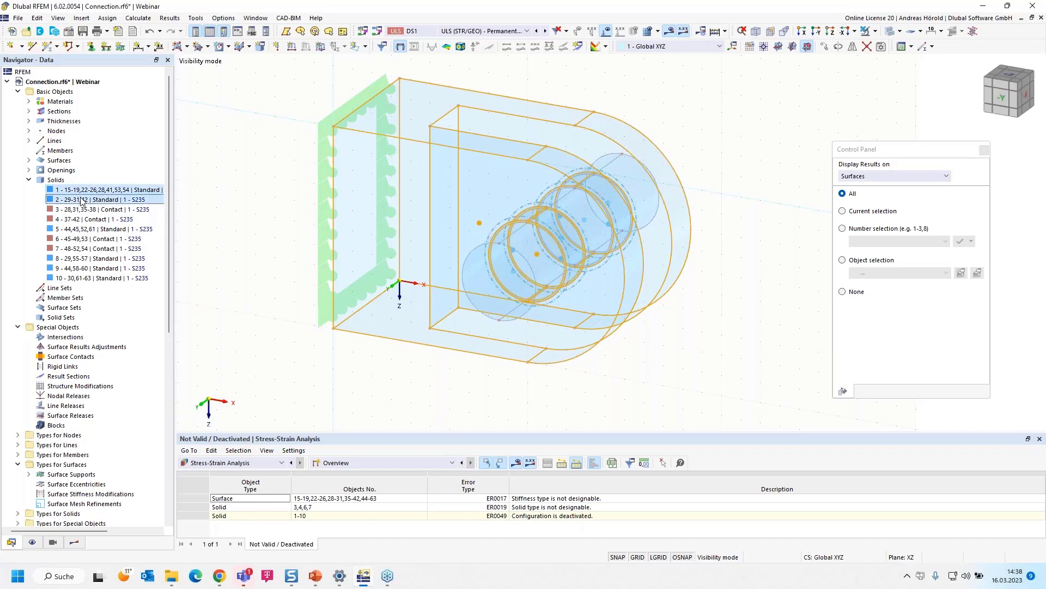
{"action": "left_click", "coordinate": [83, 229], "text": "ctrl"}
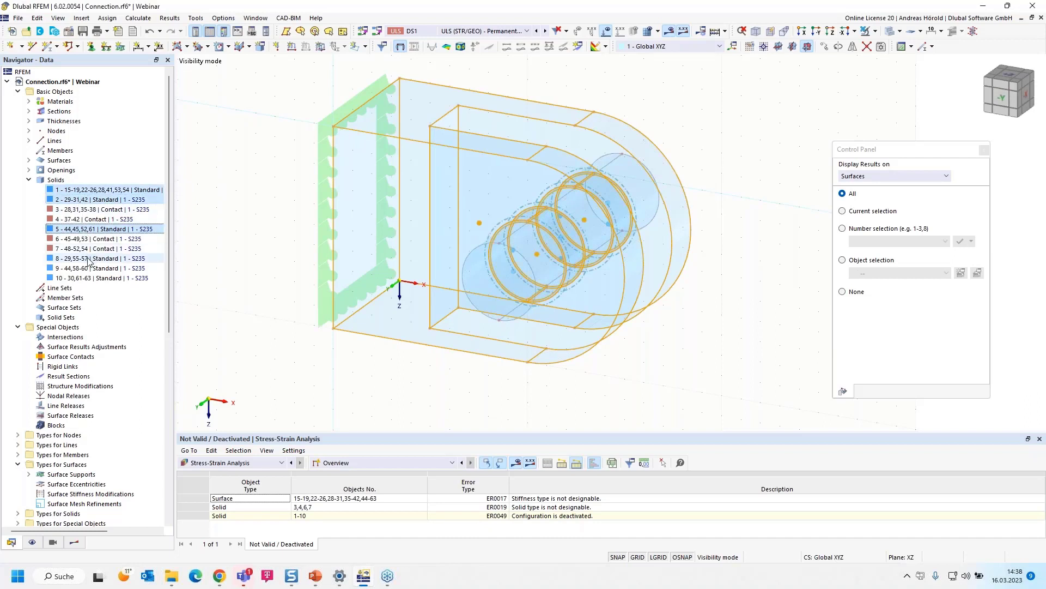
{"action": "left_click", "coordinate": [89, 259], "text": "ctrl"}
{"action": "left_click", "coordinate": [96, 269], "text": "ctrl"}
{"action": "left_click", "coordinate": [100, 278], "text": "ctrl"}
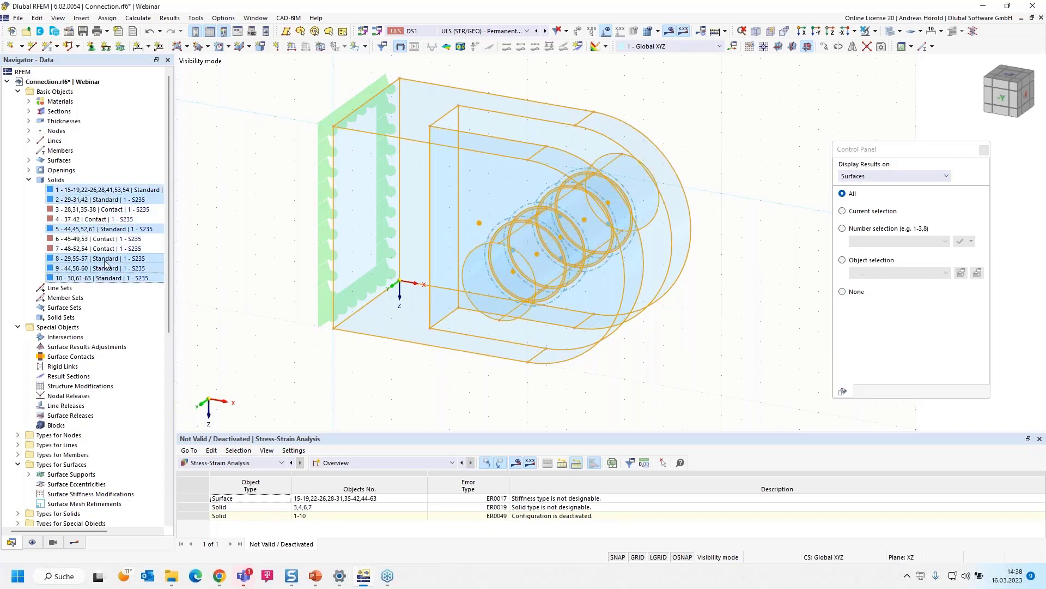
{"action": "right_click", "coordinate": [115, 264]}
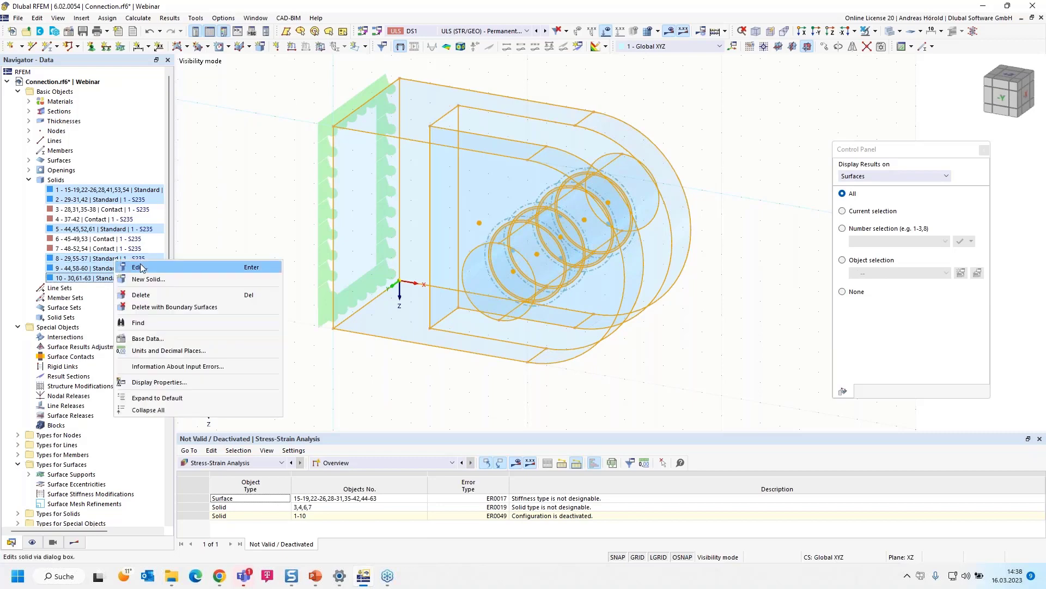
{"action": "left_click", "coordinate": [139, 268]}
{"action": "left_click", "coordinate": [276, 125]}
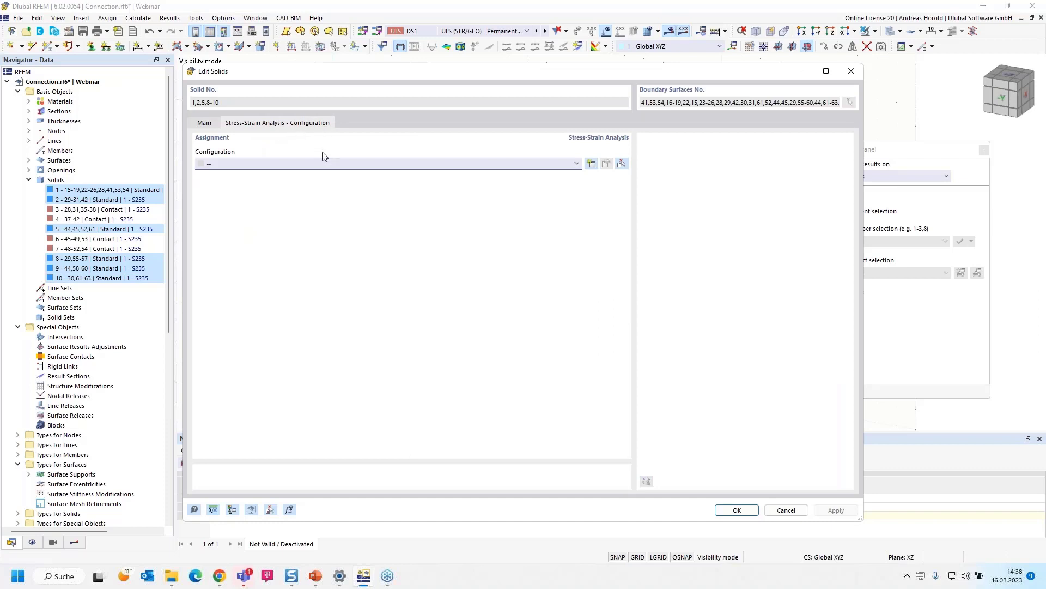
{"action": "left_click", "coordinate": [389, 167]}
{"action": "left_click", "coordinate": [339, 179]}
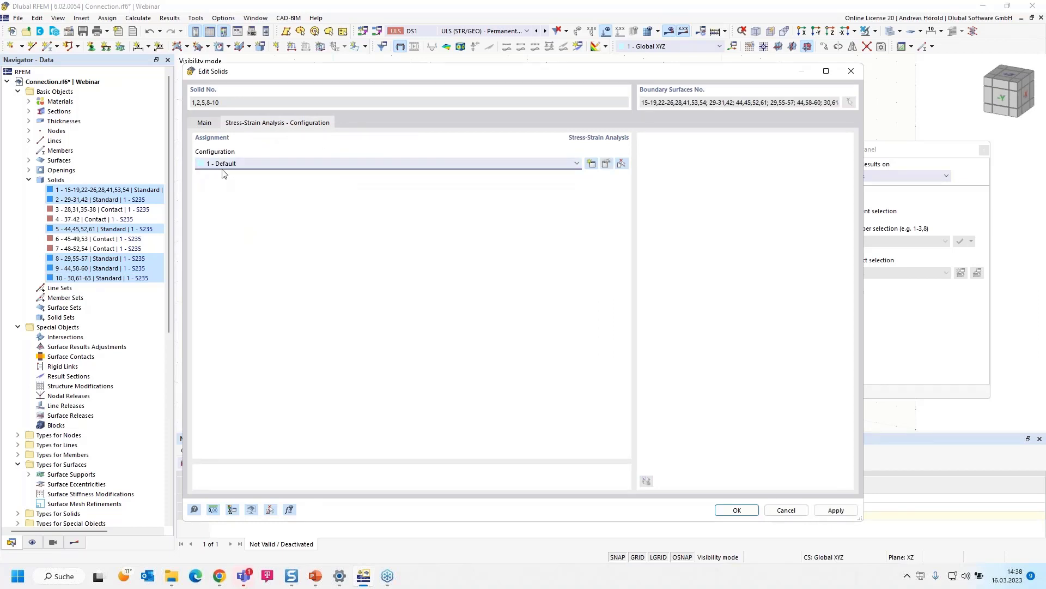
{"action": "left_click", "coordinate": [737, 510]}
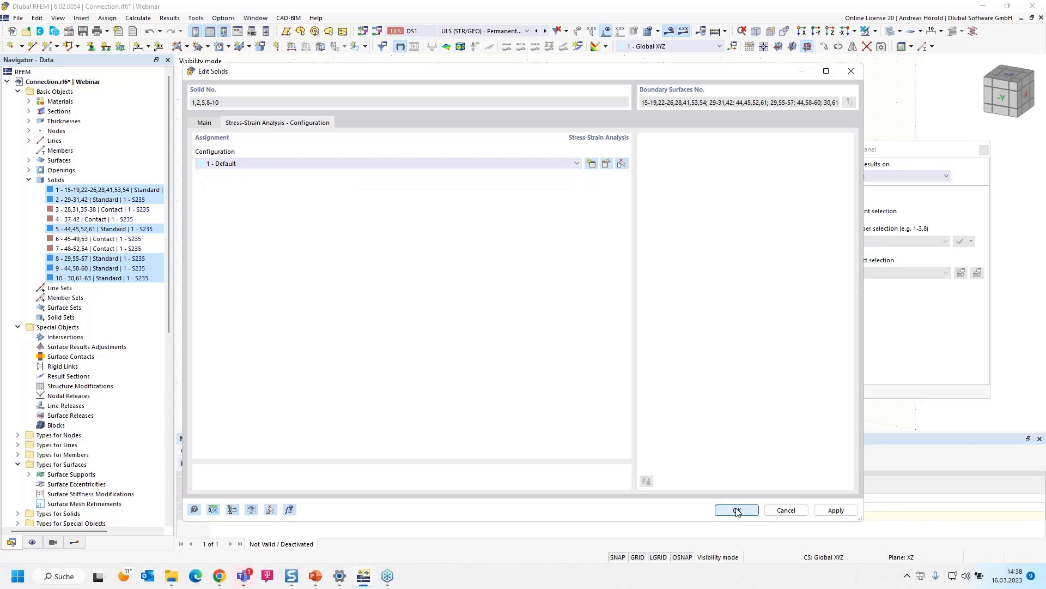
{"action": "left_click", "coordinate": [568, 334]}
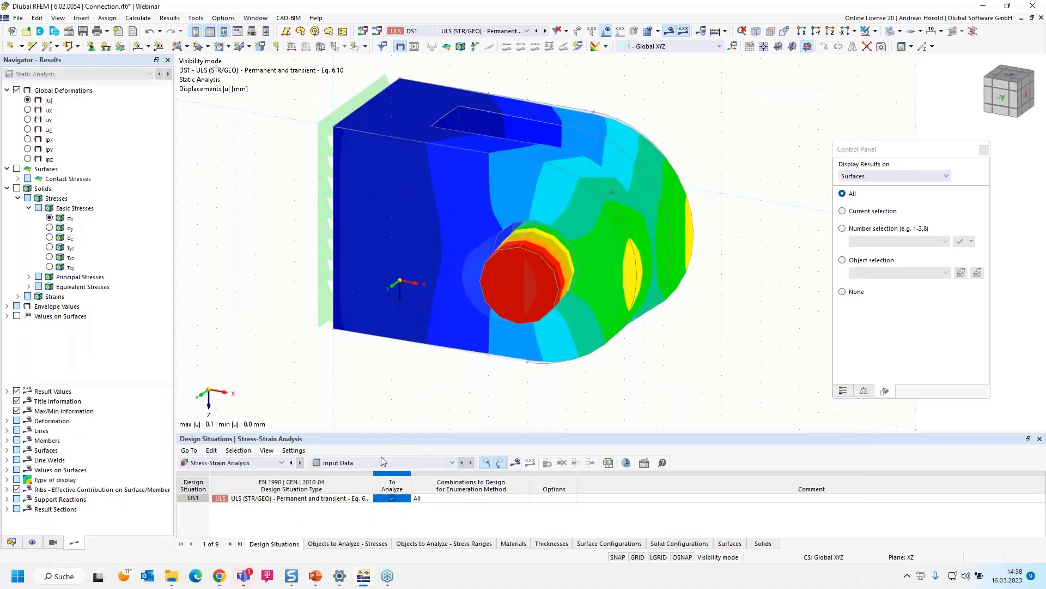
Run the Stress-Strain Analysis calculation and list the stresses on solids by design situation in an enlarged table area.
{"action": "left_click", "coordinate": [516, 461]}
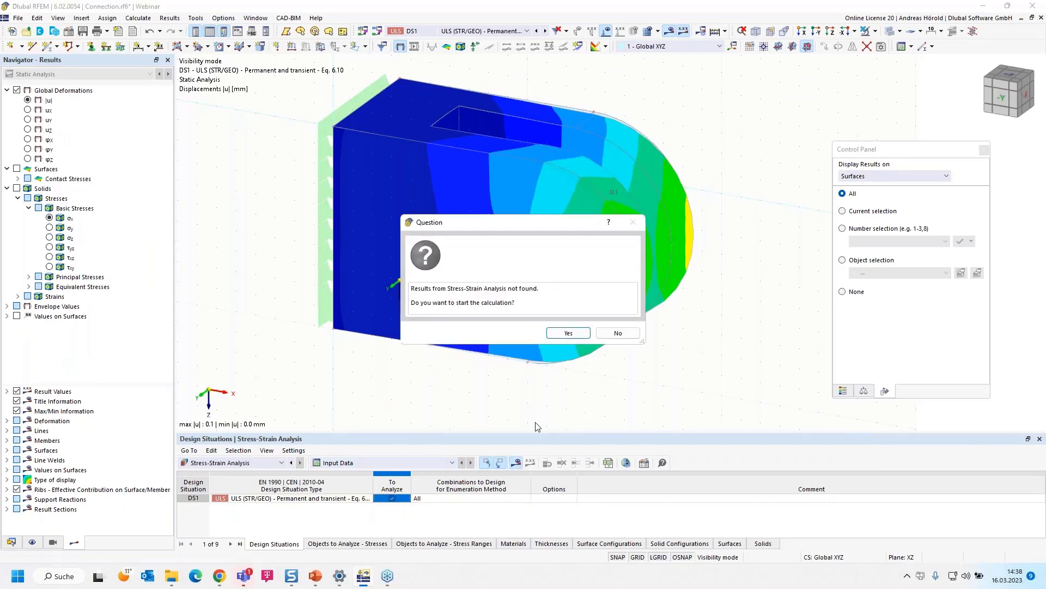
{"action": "left_click", "coordinate": [566, 333]}
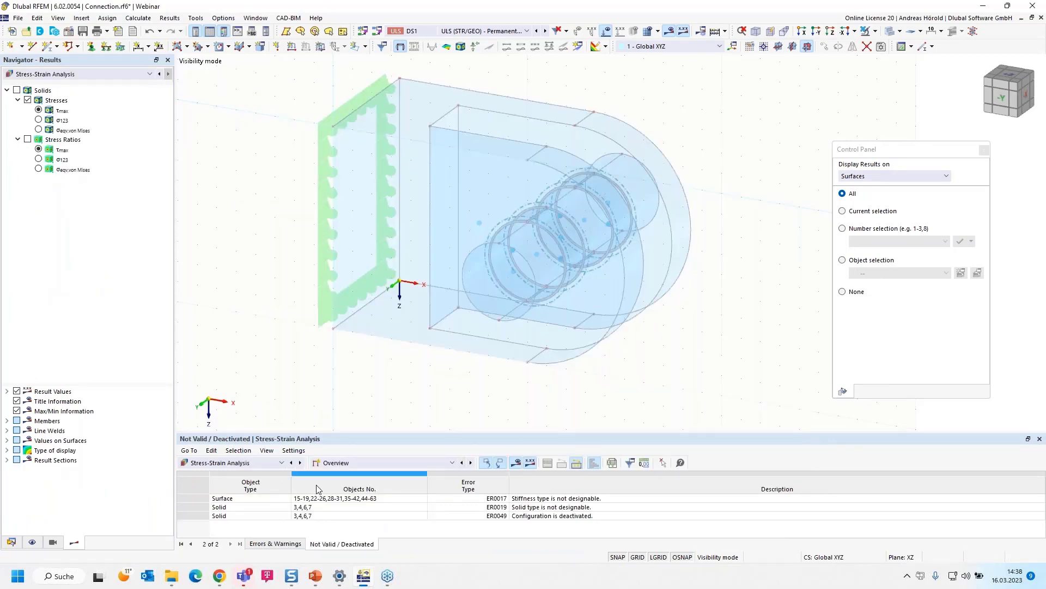
{"action": "left_click", "coordinate": [367, 463]}
{"action": "left_click", "coordinate": [370, 489]}
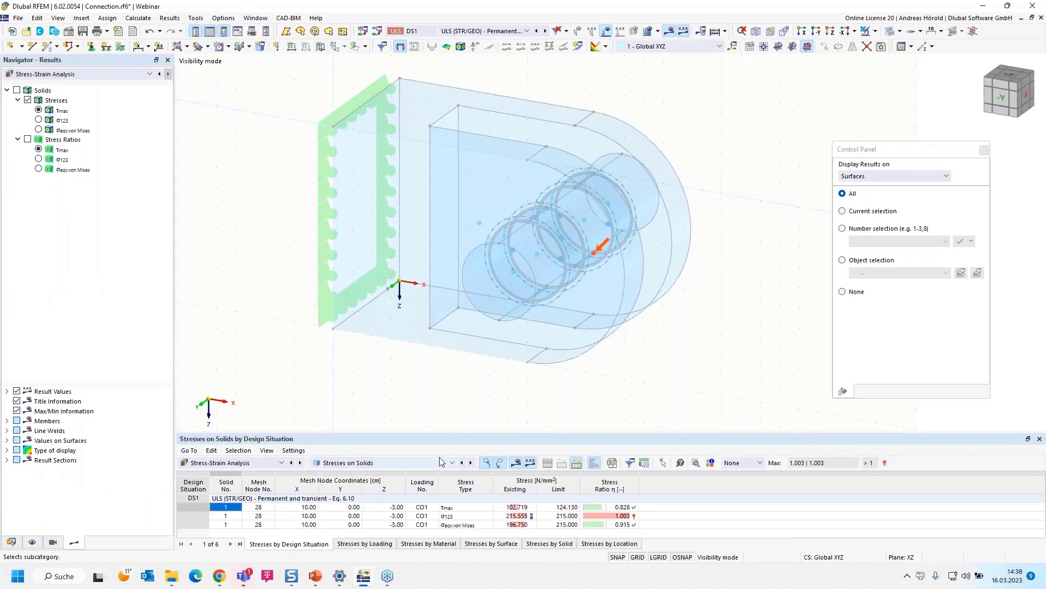
{"action": "left_click_drag", "start_coordinate": [450, 432], "coordinate": [450, 411]}
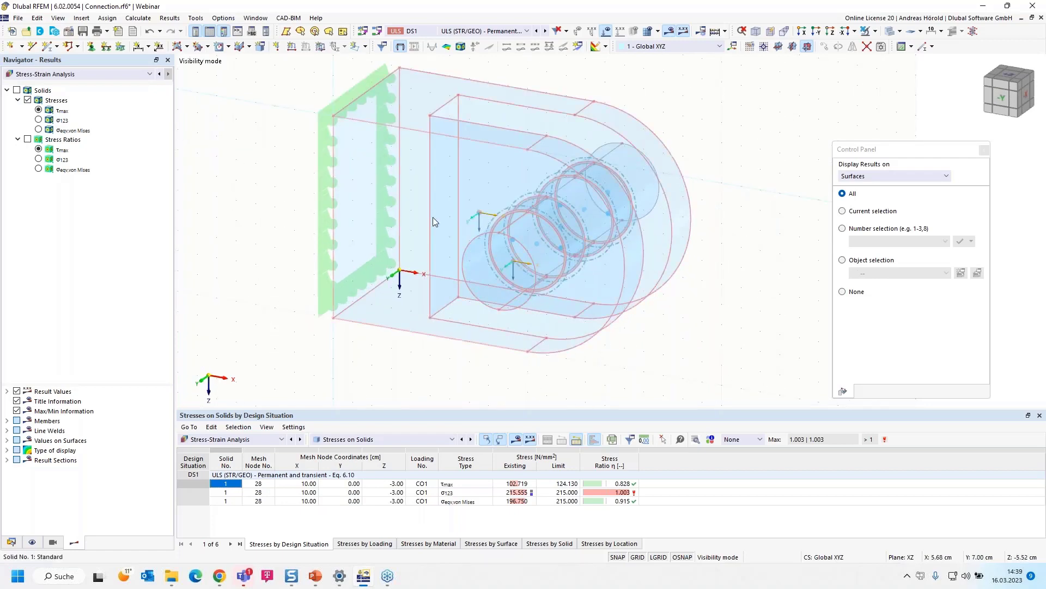
{"action": "key", "text": "ctrl+a"}
{"action": "left_click", "coordinate": [726, 289]}
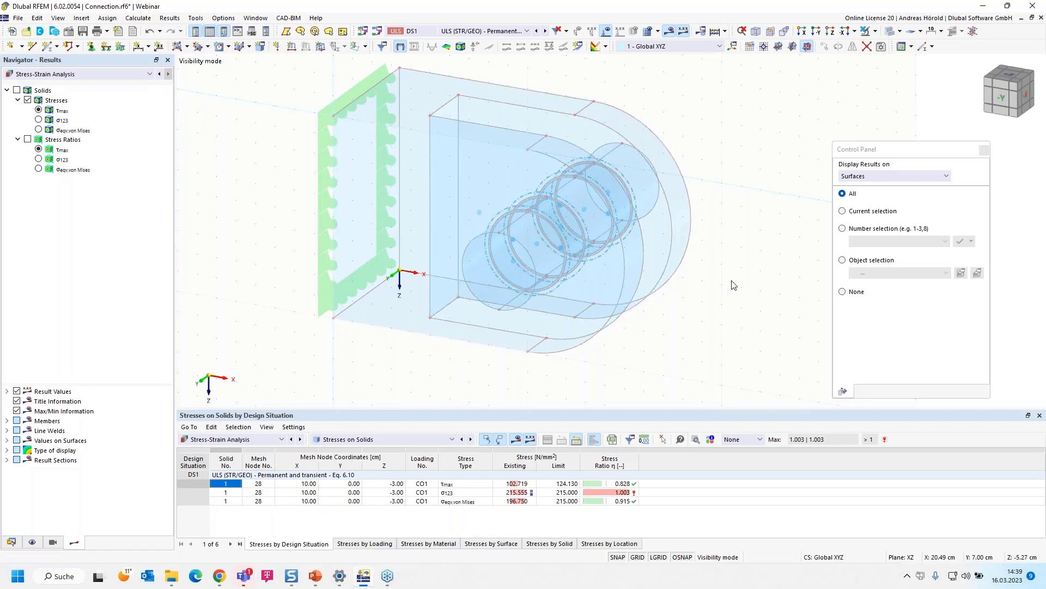
Show the von Mises equivalent total strains on the solids from the static analysis results and display their colour scale.
{"action": "middle_click_drag", "start_coordinate": [730, 290], "coordinate": [726, 299], "text": "ctrl"}
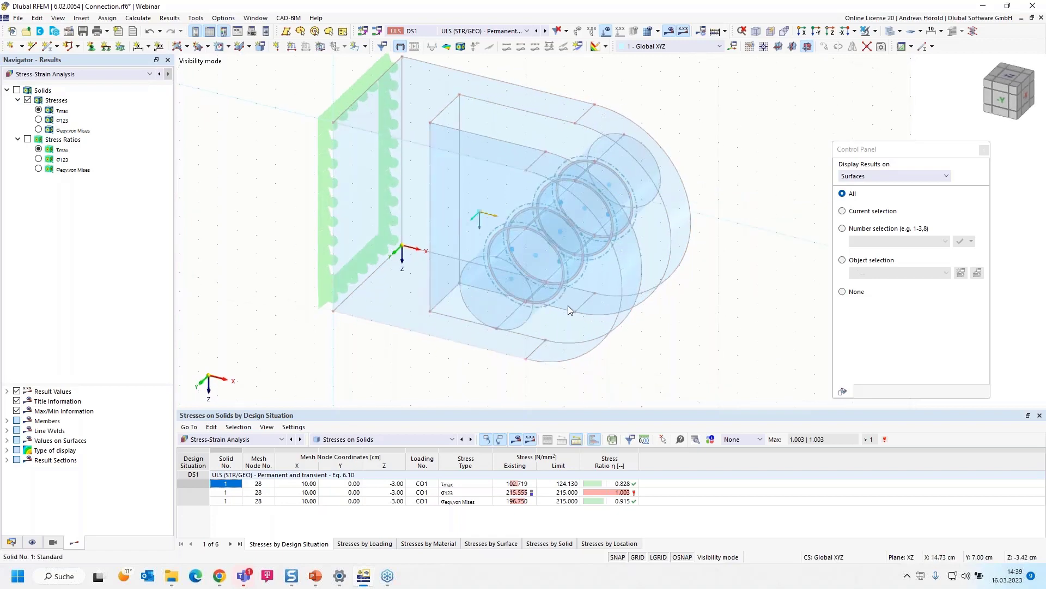
{"action": "left_click", "coordinate": [85, 73]}
{"action": "key", "text": "Escape"}
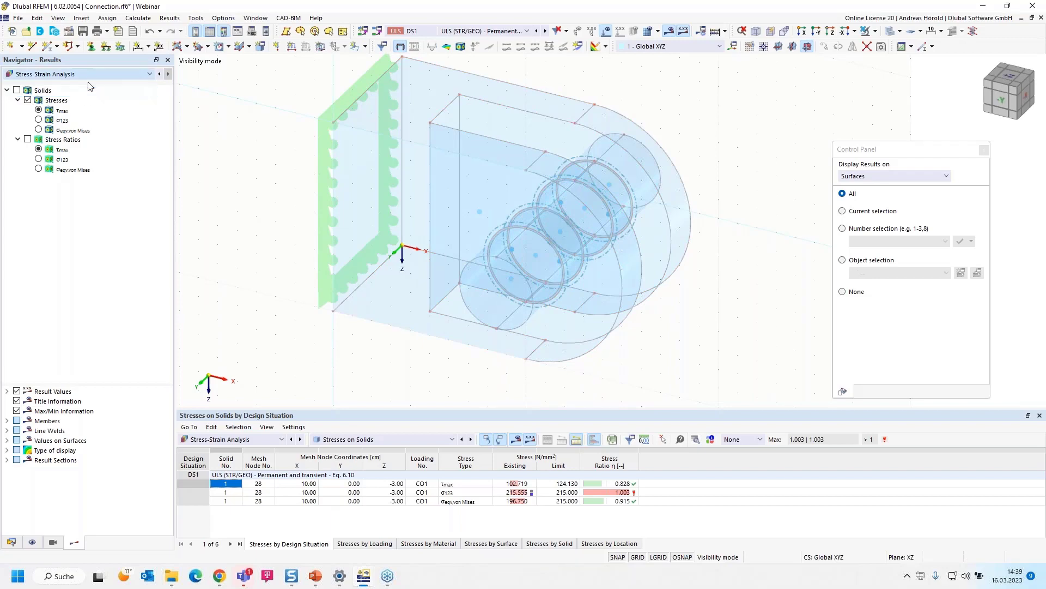
{"action": "key", "text": "Up"}
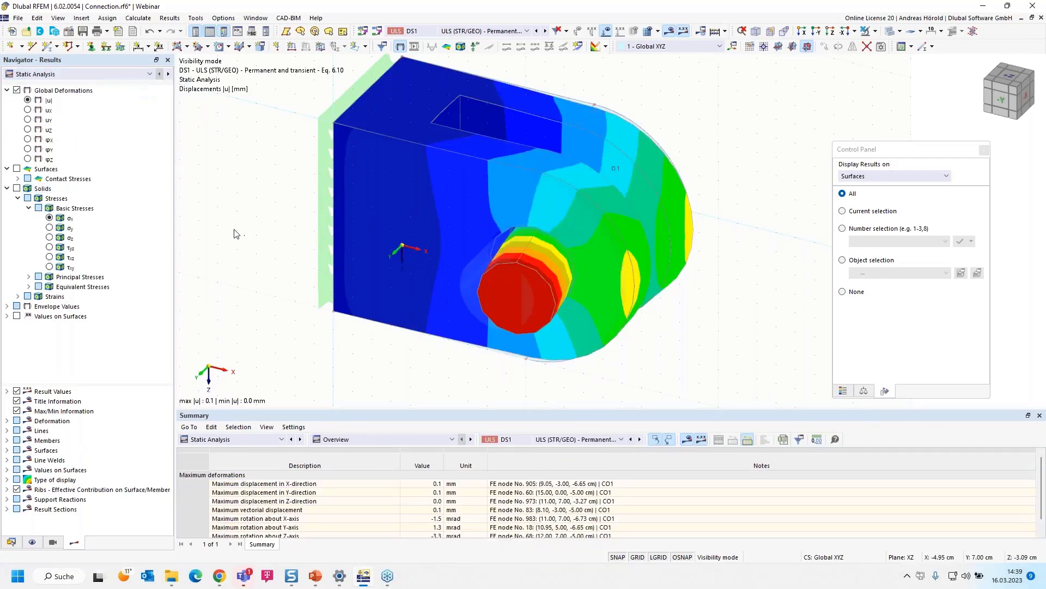
{"action": "left_click", "coordinate": [18, 295]}
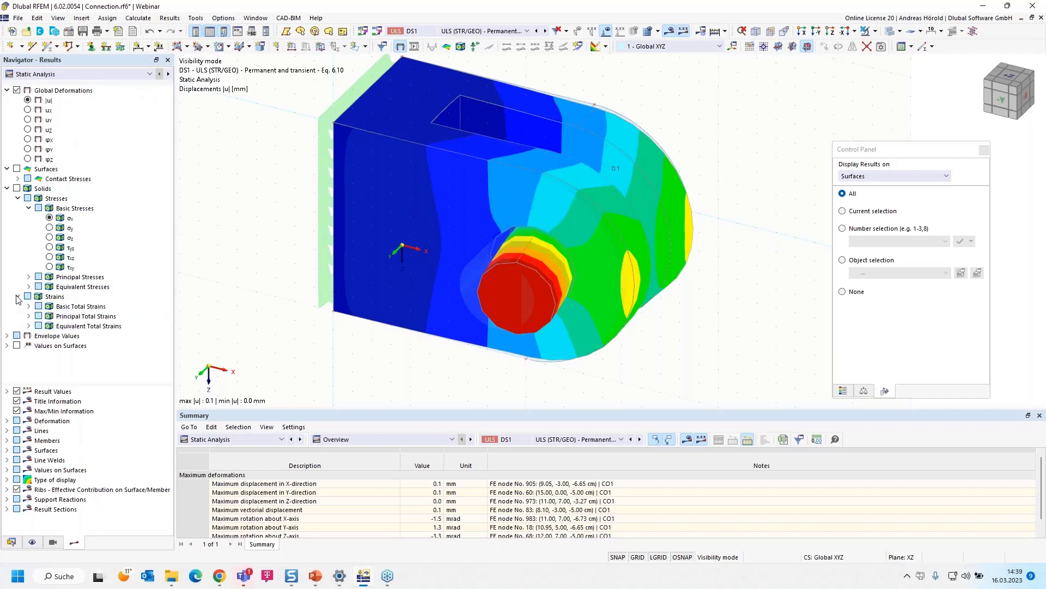
{"action": "left_click", "coordinate": [28, 326]}
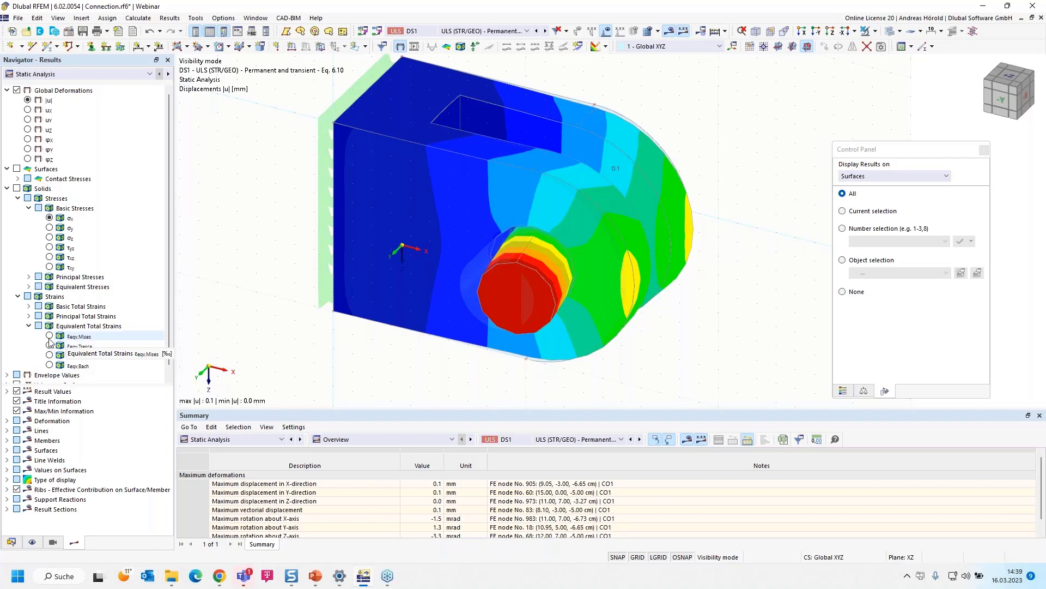
{"action": "left_click", "coordinate": [50, 336]}
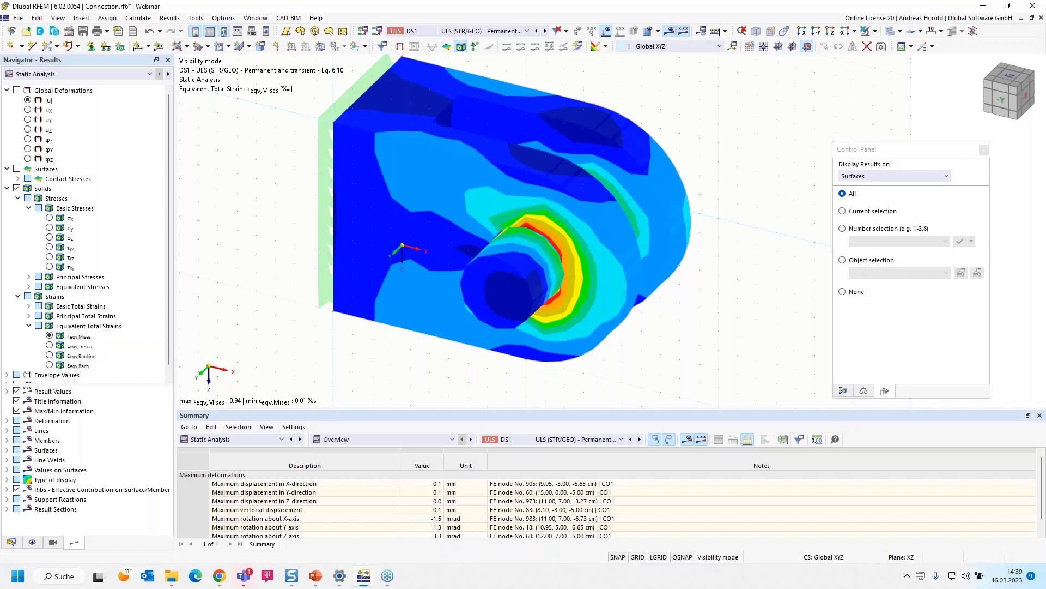
{"action": "left_click", "coordinate": [843, 390]}
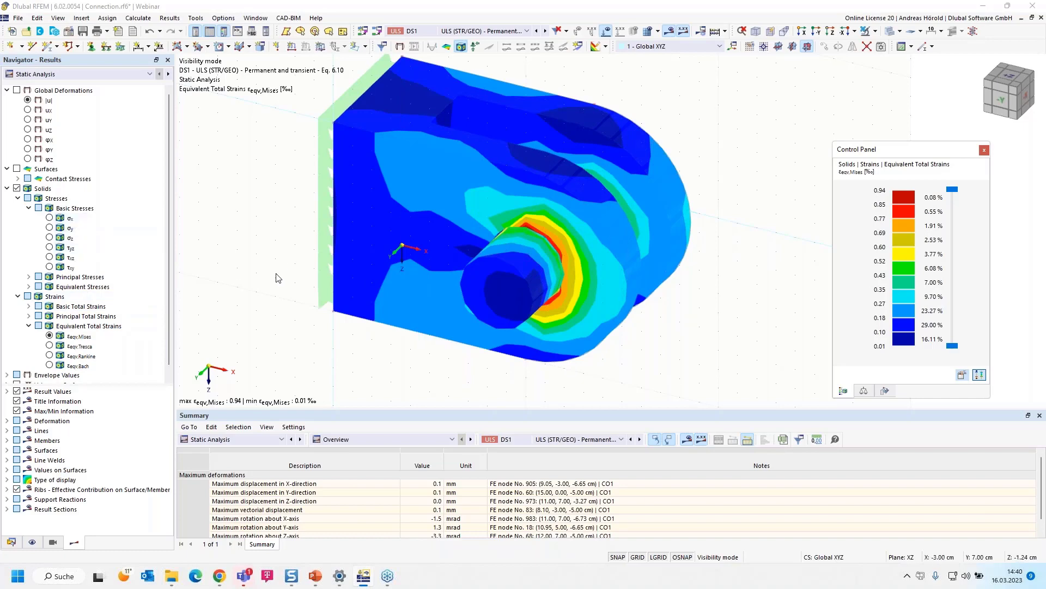
{"action": "left_click", "coordinate": [327, 248]}
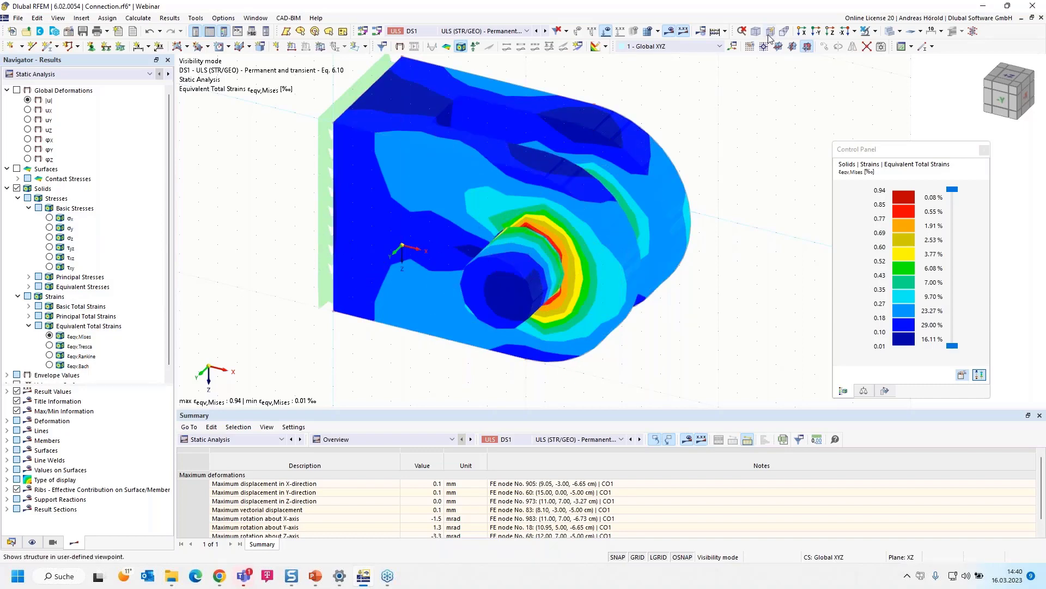
Cancel the visibility mode and delete the surface support on the connection's flat end face, accepting deletion of all results.
{"action": "left_click", "coordinate": [876, 33]}
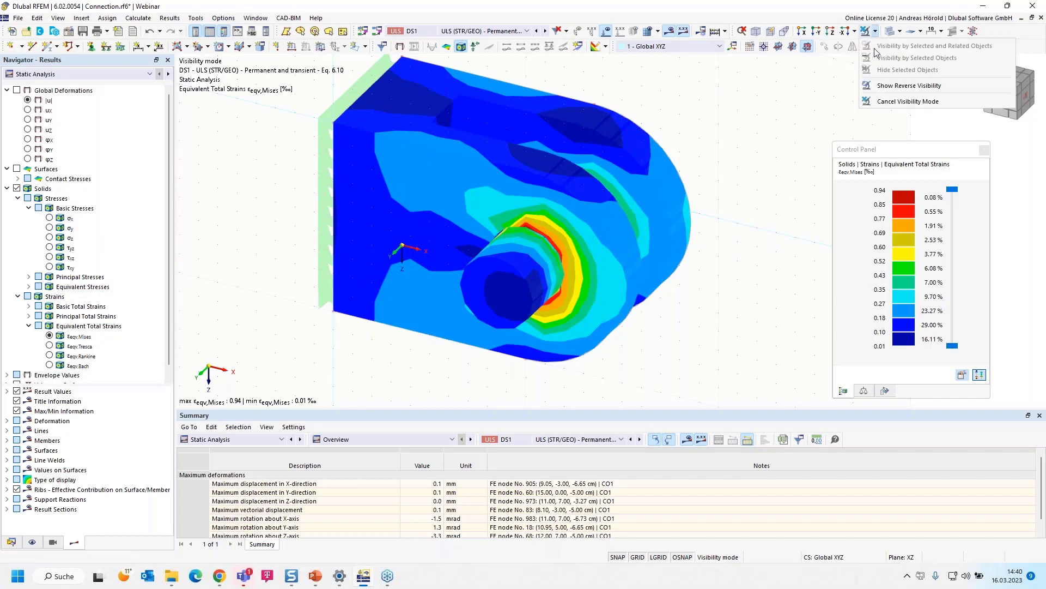
{"action": "left_click", "coordinate": [869, 102]}
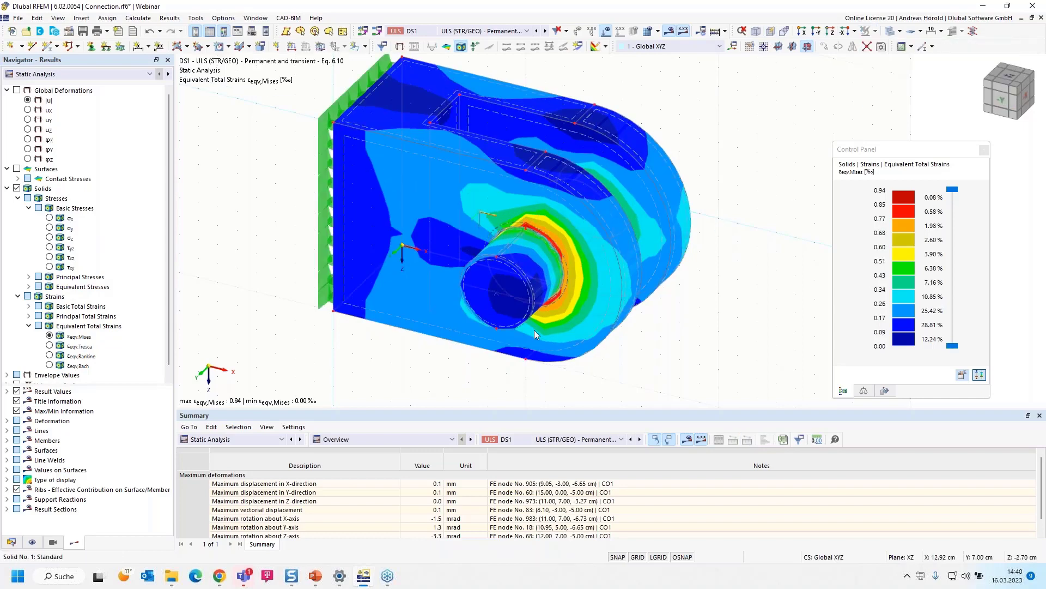
{"action": "middle_click_drag", "start_coordinate": [447, 289], "coordinate": [414, 272], "text": "ctrl"}
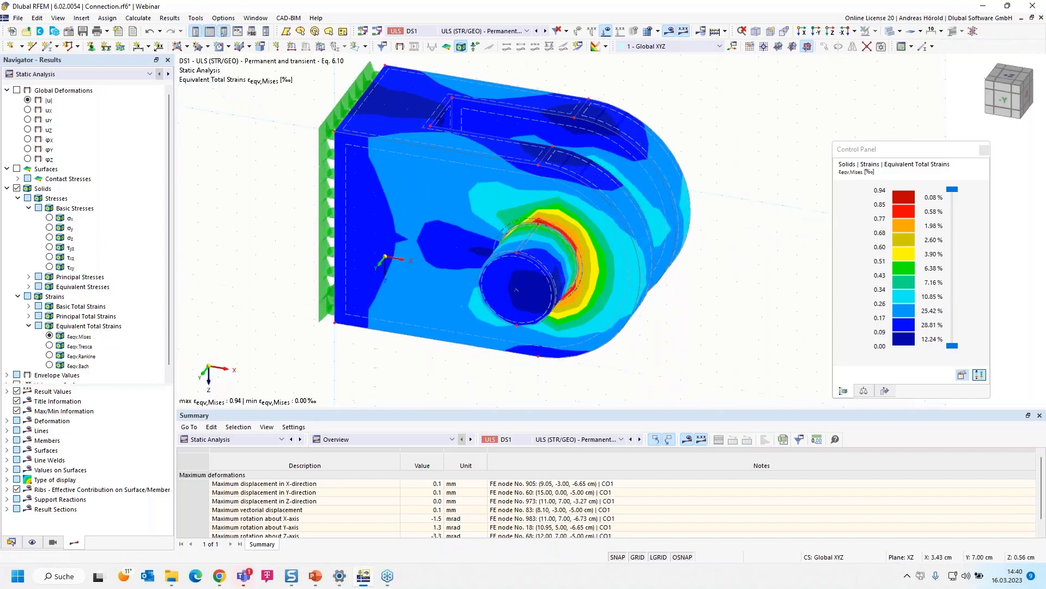
{"action": "left_click", "coordinate": [327, 220]}
{"action": "key", "text": "Delete"}
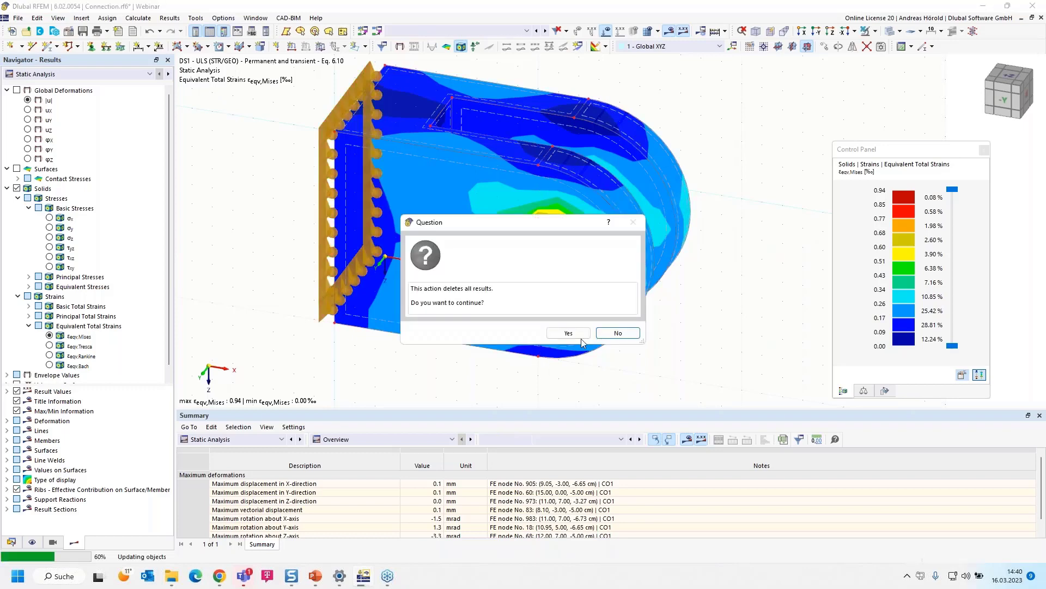
{"action": "left_click", "coordinate": [567, 333]}
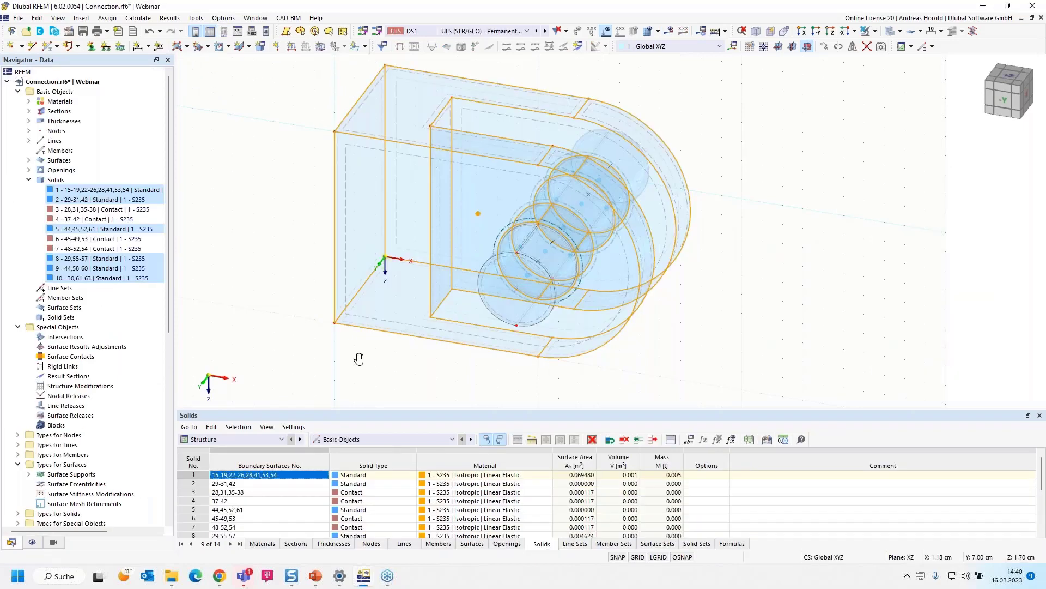
Copy the connection's flat end surface once by a displacement vector of -2 cm in X and 0 in Y.
{"action": "middle_click_drag", "start_coordinate": [357, 358], "coordinate": [437, 358], "text": "ctrl"}
{"action": "scroll", "coordinate": [813, 320], "scroll_direction": "up", "scroll_amount": 2}
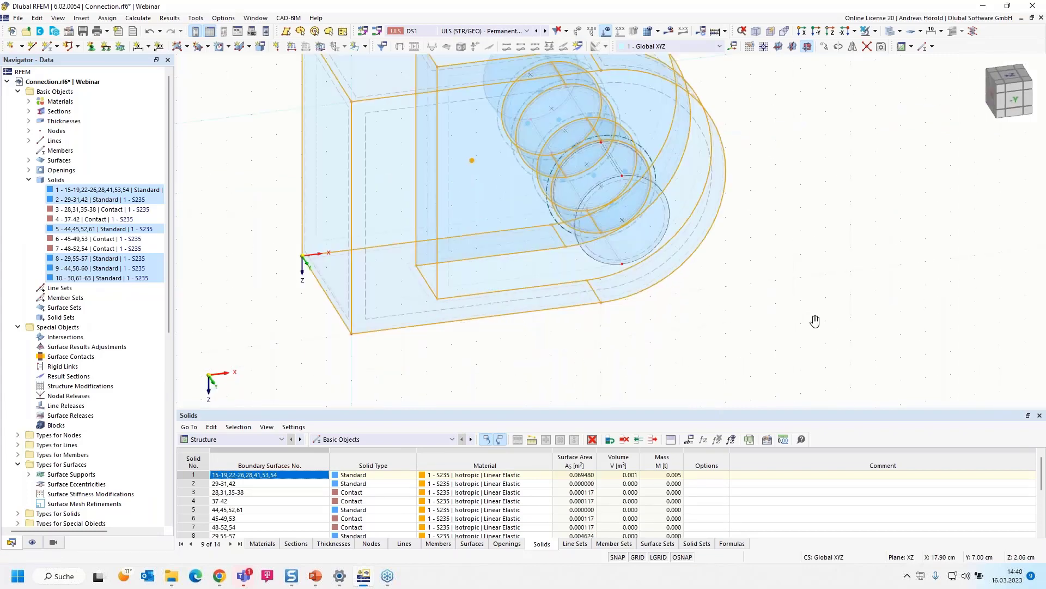
{"action": "middle_click_drag", "start_coordinate": [808, 306], "coordinate": [843, 341]}
{"action": "left_click", "coordinate": [843, 341]}
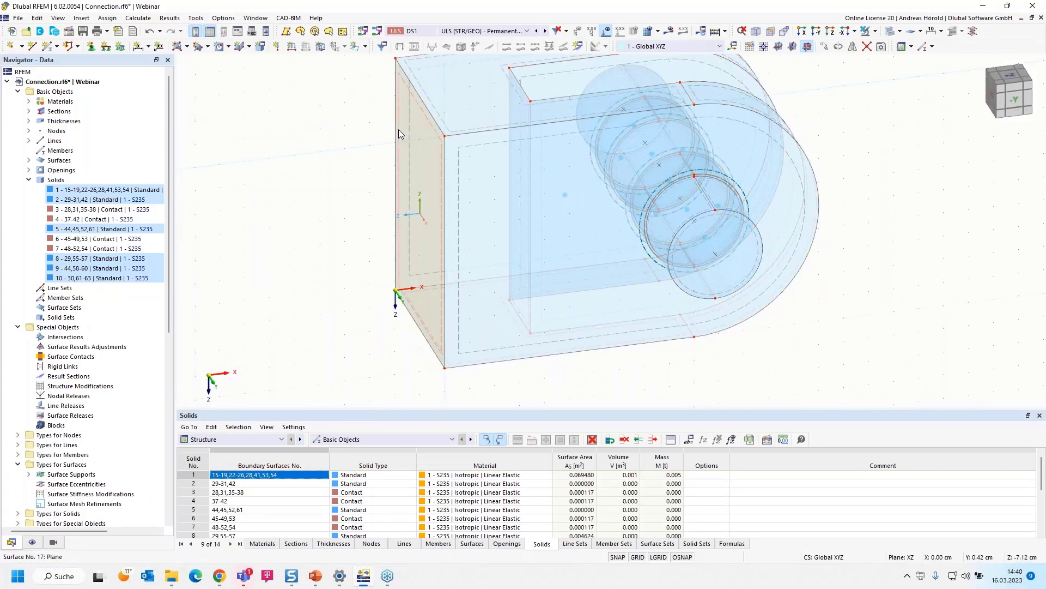
{"action": "left_click", "coordinate": [824, 48]}
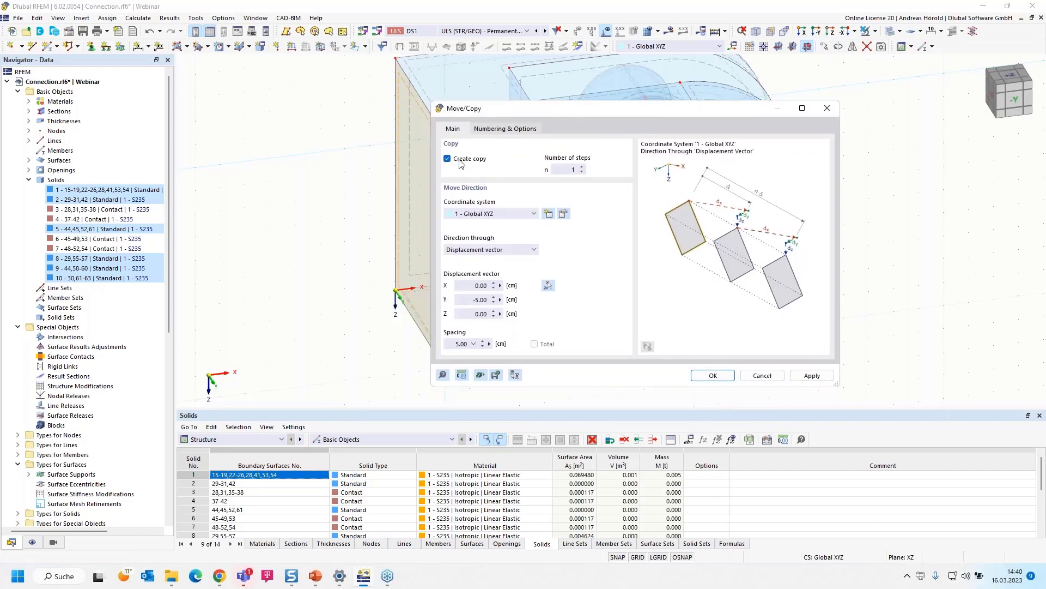
{"action": "left_click", "coordinate": [469, 285]}
{"action": "type", "text": "-2"}
{"action": "left_click", "coordinate": [470, 300]}
{"action": "type", "text": "0"}
{"action": "left_click", "coordinate": [717, 378]}
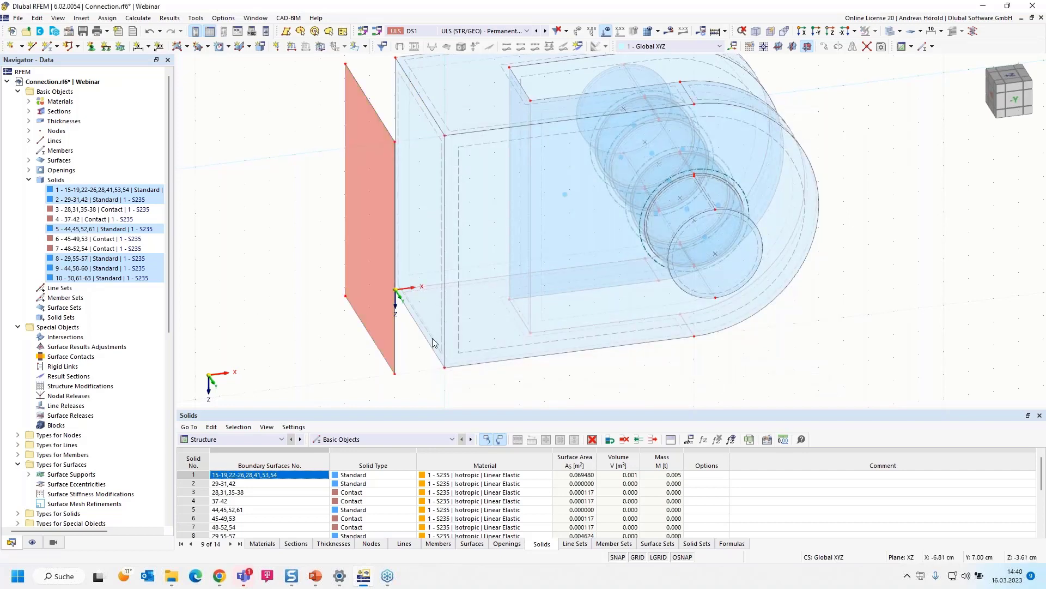
Hide the whole connection body with its pin, leaving only the copied surface active.
{"action": "middle_click_drag", "start_coordinate": [624, 367], "coordinate": [625, 300], "text": "ctrl"}
{"action": "left_click_drag", "start_coordinate": [427, 378], "coordinate": [840, 83]}
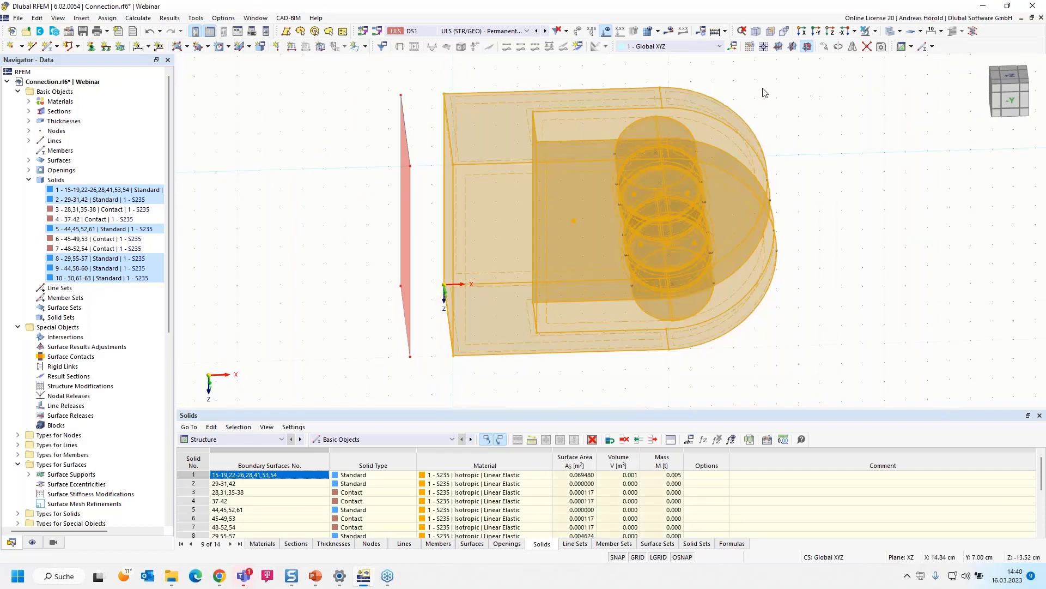
{"action": "left_click", "coordinate": [874, 32]}
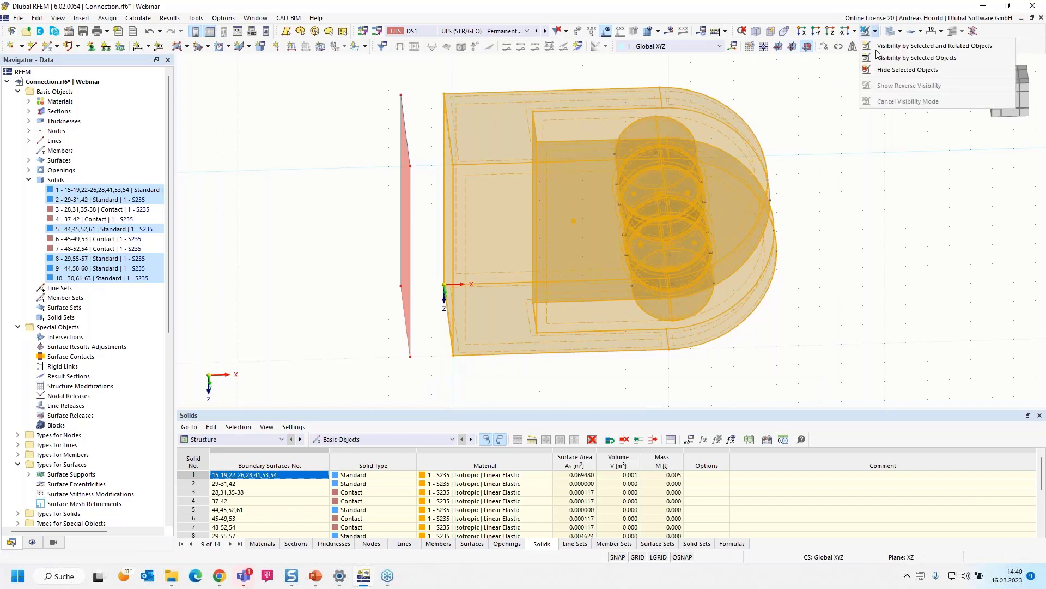
{"action": "left_click", "coordinate": [887, 71]}
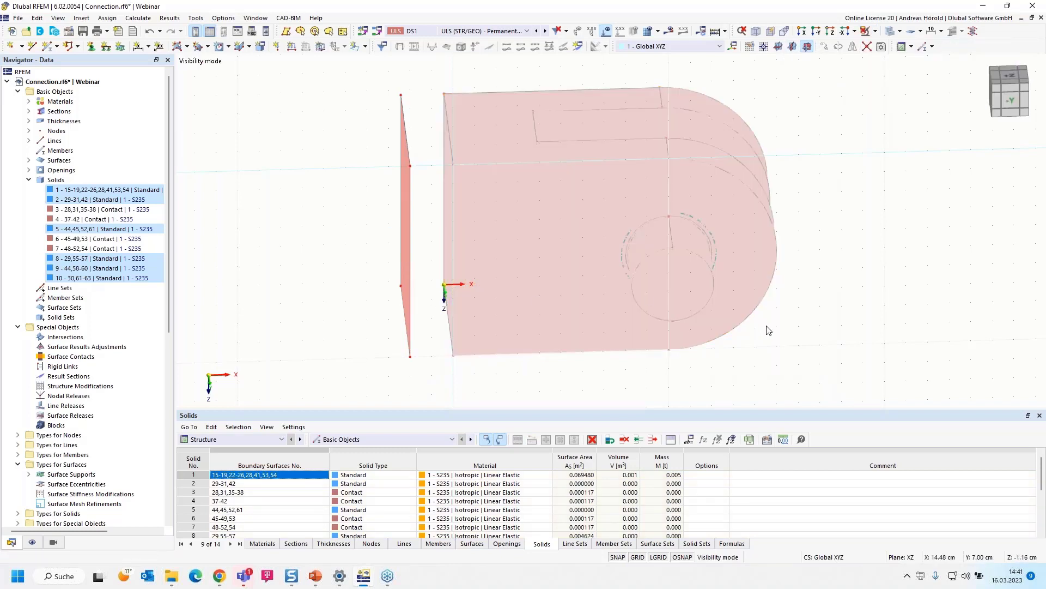
Set the work plane to YZ and place its origin at an upper corner node of the copied surface.
{"action": "left_click", "coordinate": [793, 48]}
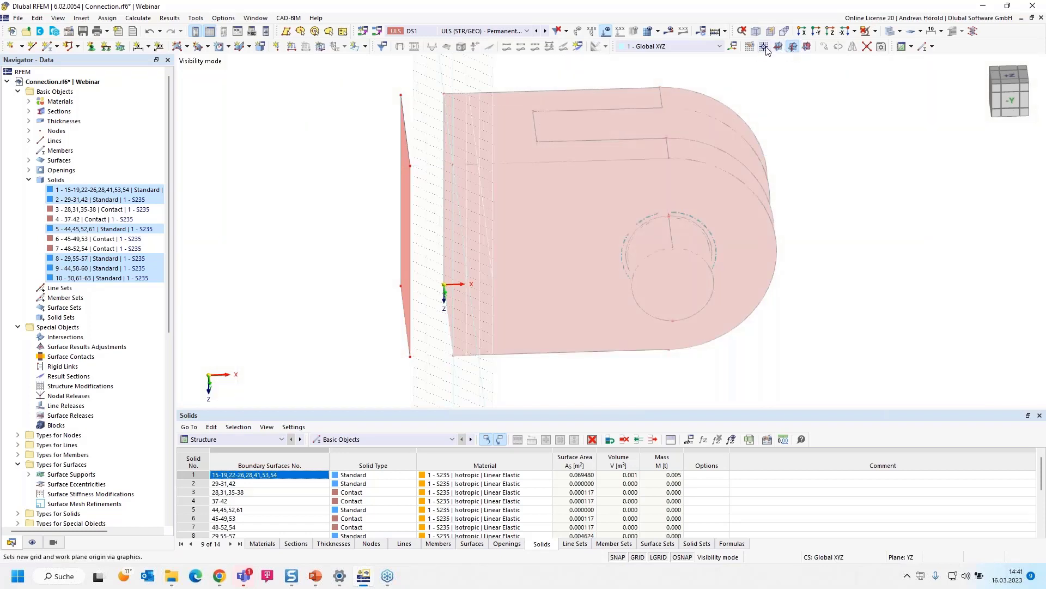
{"action": "left_click", "coordinate": [764, 47]}
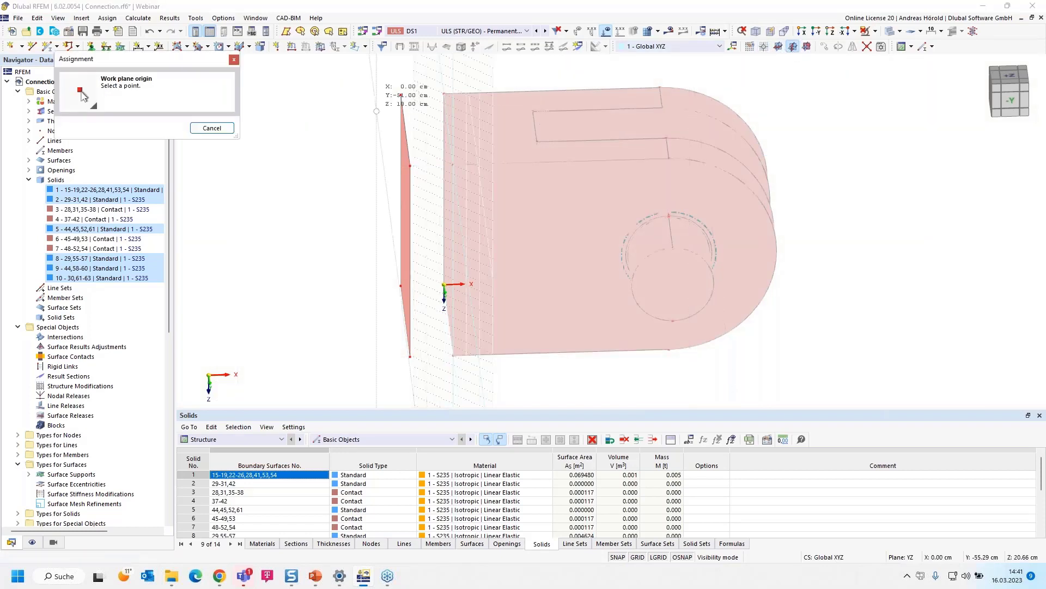
{"action": "left_click", "coordinate": [401, 96]}
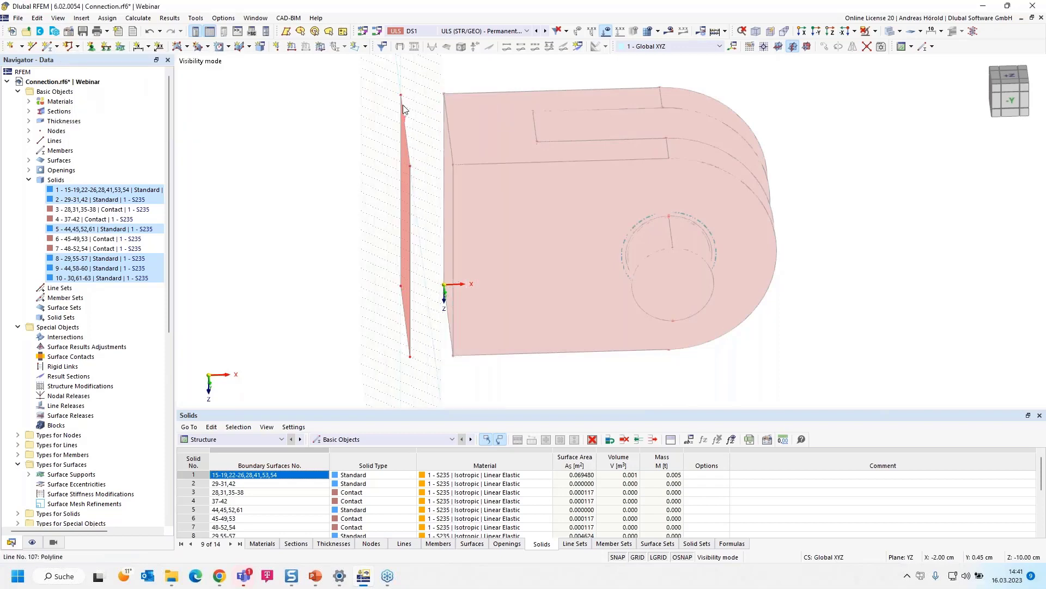
{"action": "right_click_drag", "start_coordinate": [747, 369], "coordinate": [801, 353]}
{"action": "left_click", "coordinate": [831, 98]}
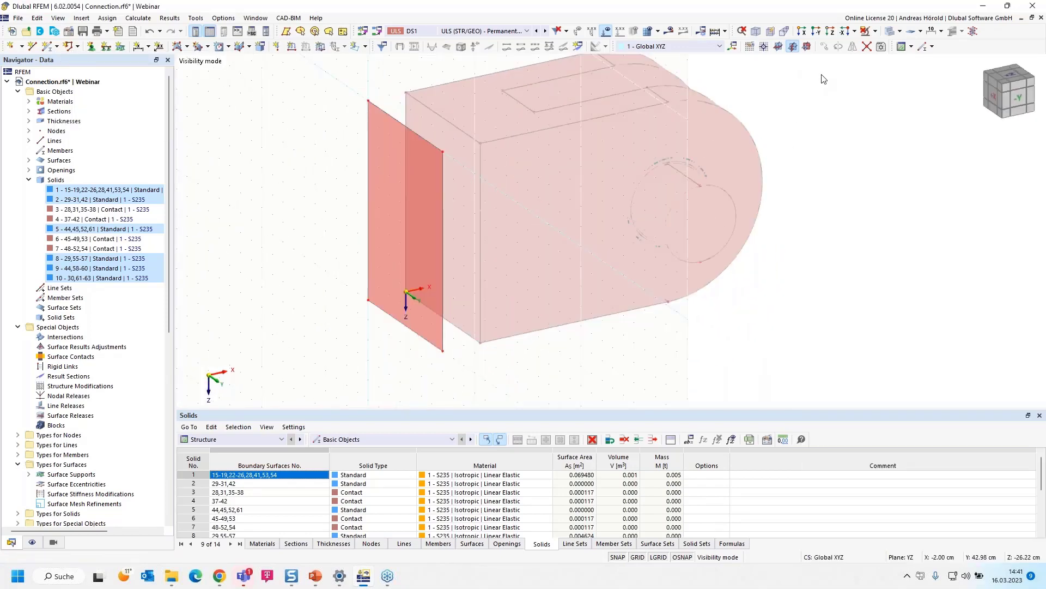
Move the four corner nodes of the copied surface outward by about 2 cm in both Y and Z in the X view.
{"action": "left_click", "coordinate": [802, 31]}
{"action": "scroll", "coordinate": [747, 182], "scroll_direction": "down", "scroll_amount": 2}
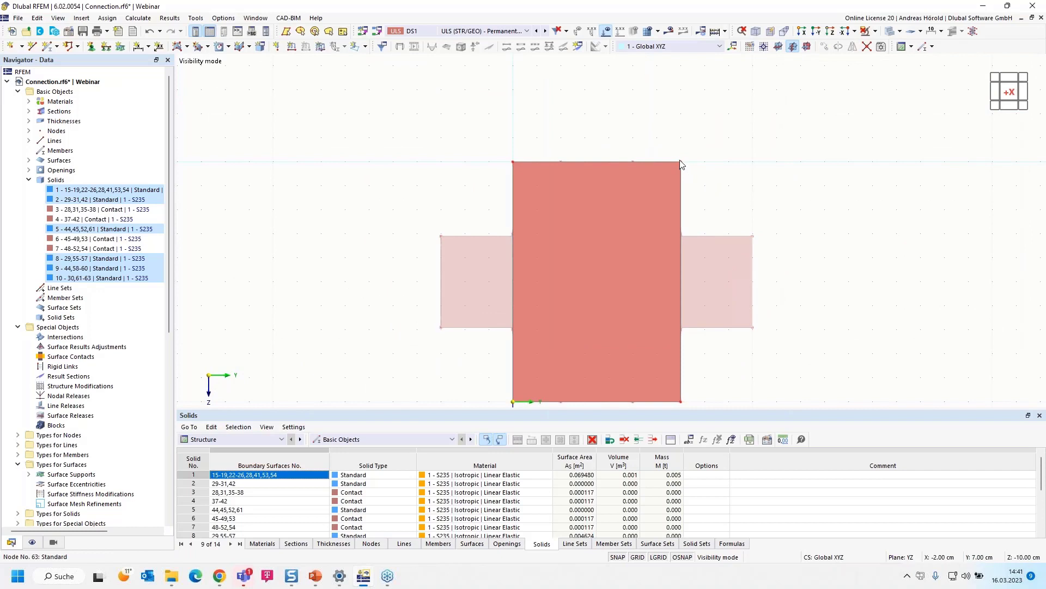
{"action": "left_click_drag", "start_coordinate": [682, 165], "coordinate": [729, 114]}
{"action": "left_click_drag", "start_coordinate": [512, 162], "coordinate": [466, 116]}
{"action": "scroll", "coordinate": [500, 163], "scroll_direction": "down", "scroll_amount": 3}
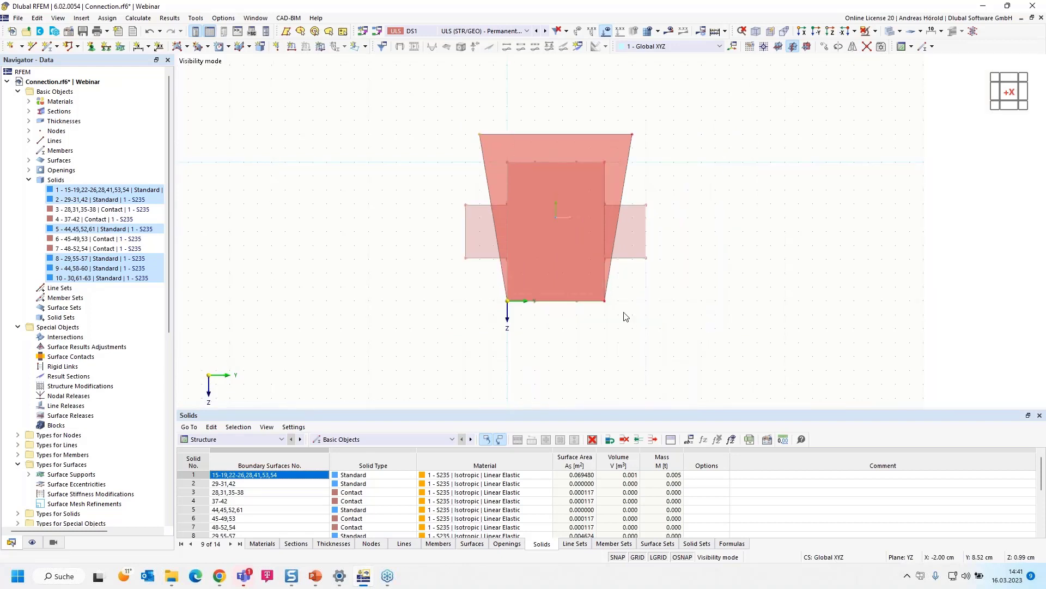
{"action": "left_click_drag", "start_coordinate": [606, 304], "coordinate": [632, 329]}
{"action": "scroll", "coordinate": [507, 301], "scroll_direction": "up", "scroll_amount": 5}
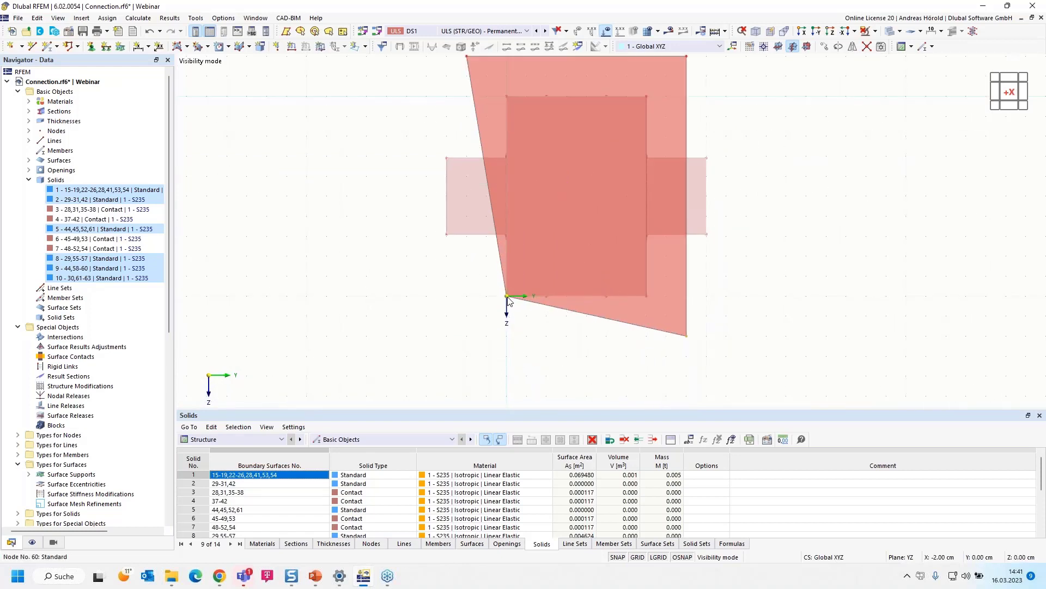
{"action": "left_click_drag", "start_coordinate": [507, 297], "coordinate": [467, 337]}
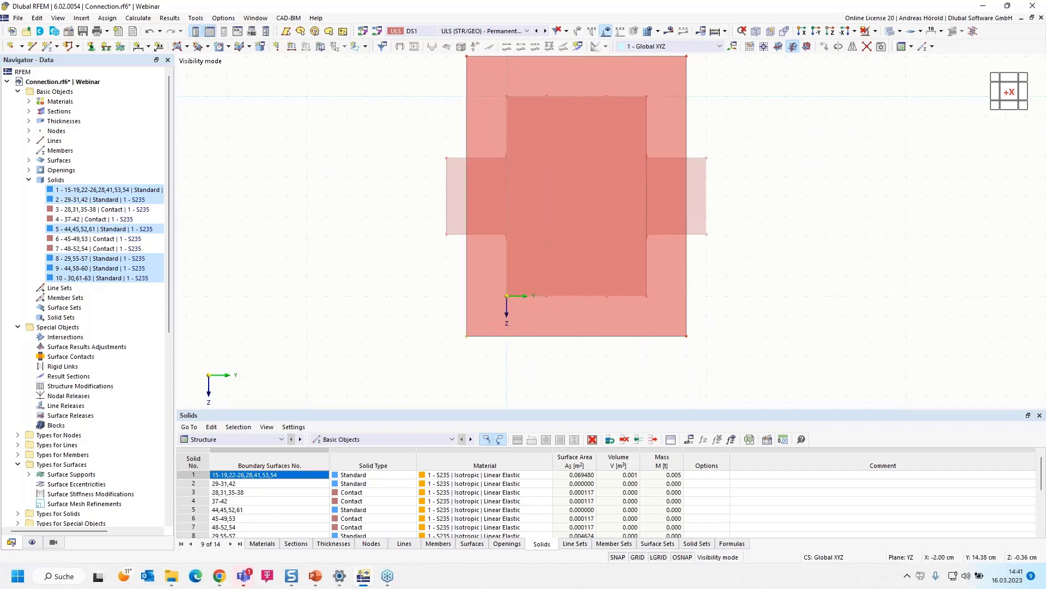
Change the stiffness type of the enlarged offset surface from without thickness to Standard.
{"action": "middle_click_drag", "start_coordinate": [577, 335], "coordinate": [537, 354], "text": "ctrl"}
{"action": "scroll", "coordinate": [537, 354], "scroll_direction": "up", "scroll_amount": 2}
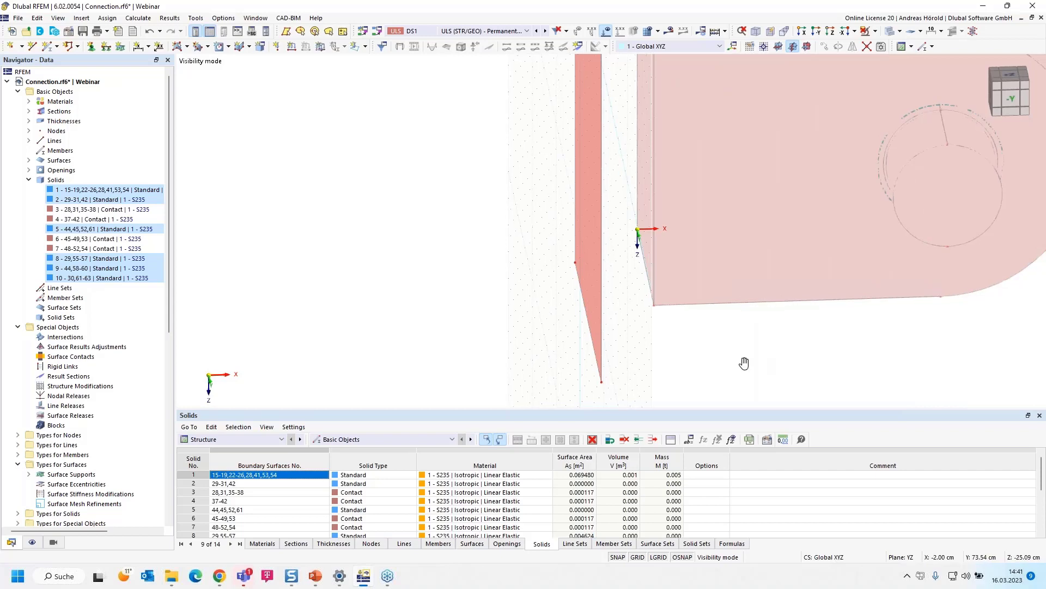
{"action": "middle_click_drag", "start_coordinate": [742, 362], "coordinate": [604, 355]}
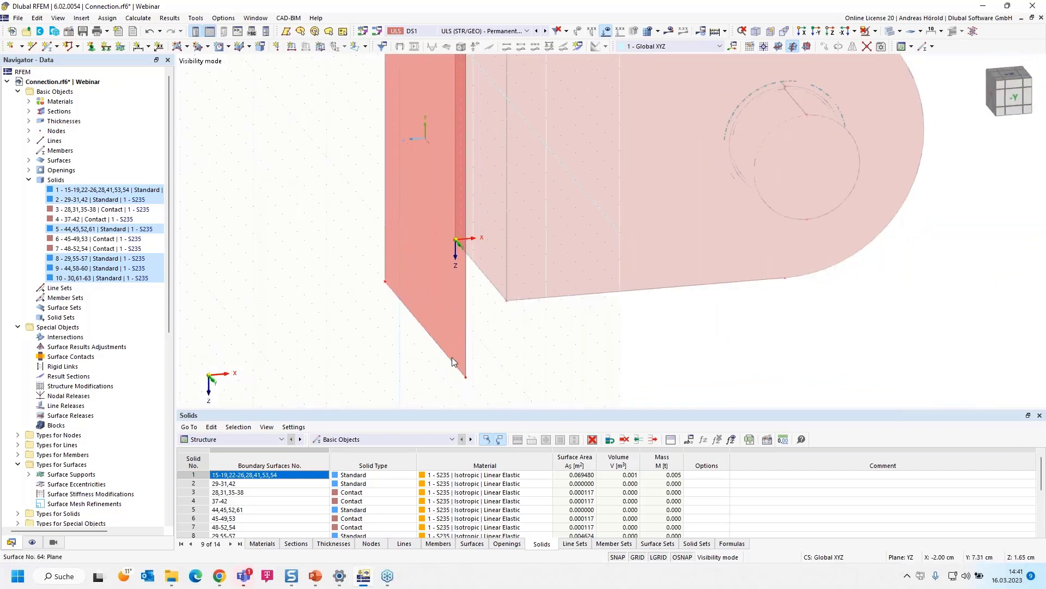
{"action": "double_click", "coordinate": [456, 355]}
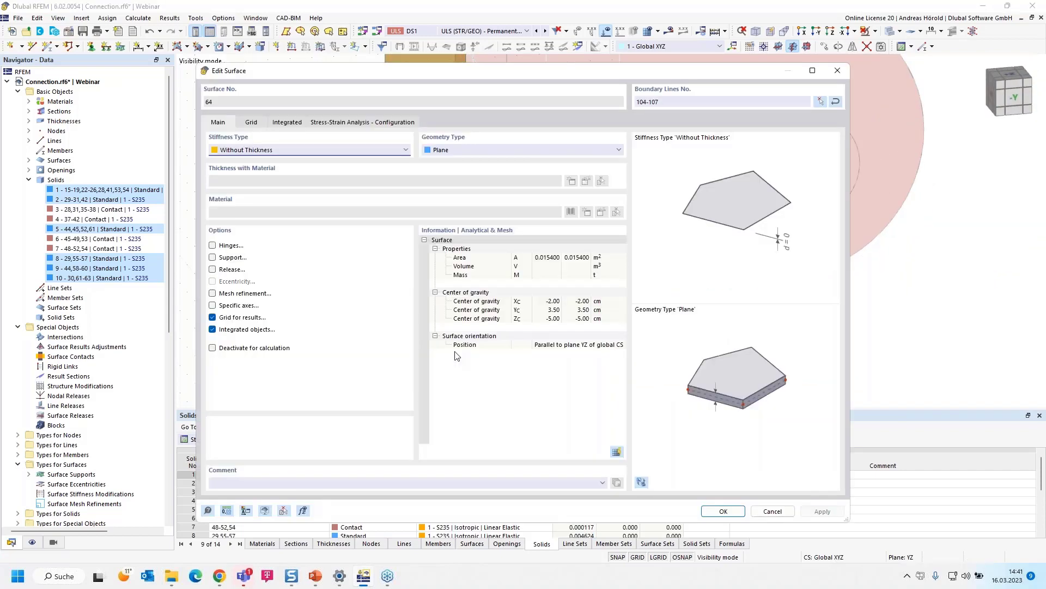
{"action": "left_click", "coordinate": [260, 153]}
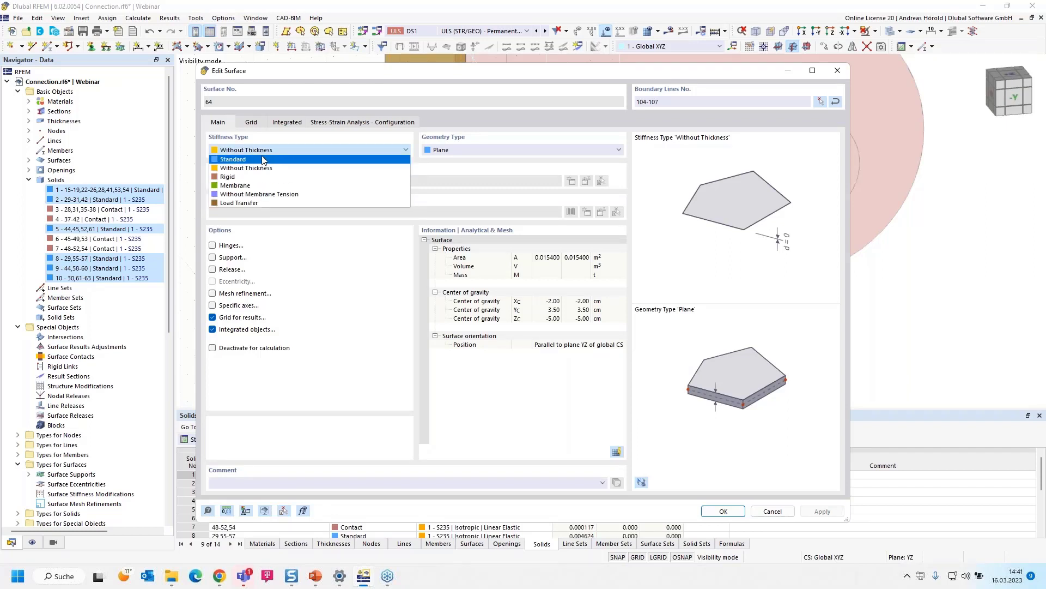
{"action": "left_click", "coordinate": [261, 158]}
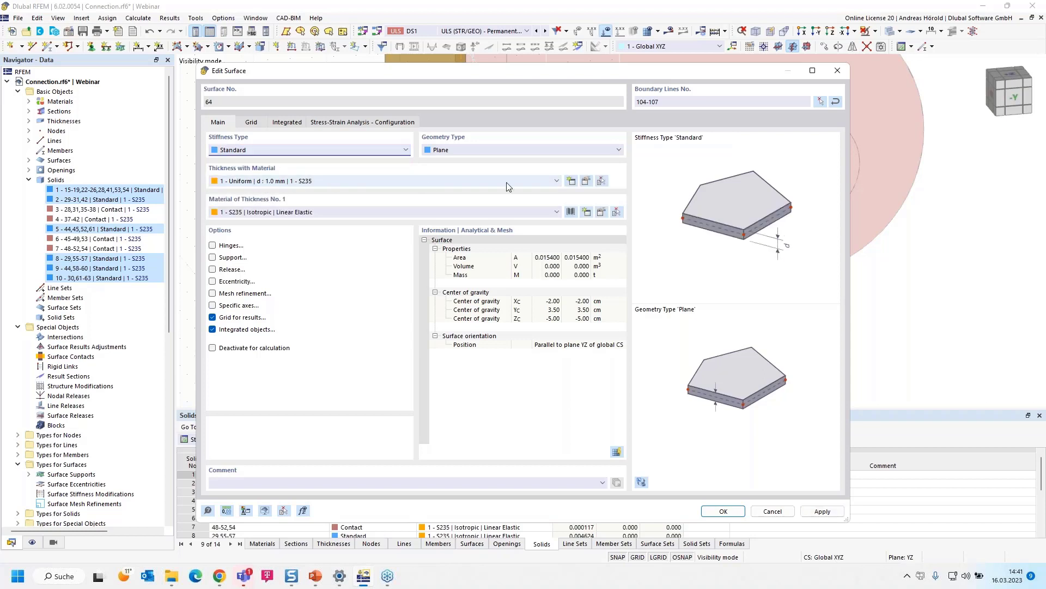
Create a uniform 20 mm thickness in S235, assign it to the offset plate surface and accept deleting the mesh.
{"action": "left_click", "coordinate": [572, 181]}
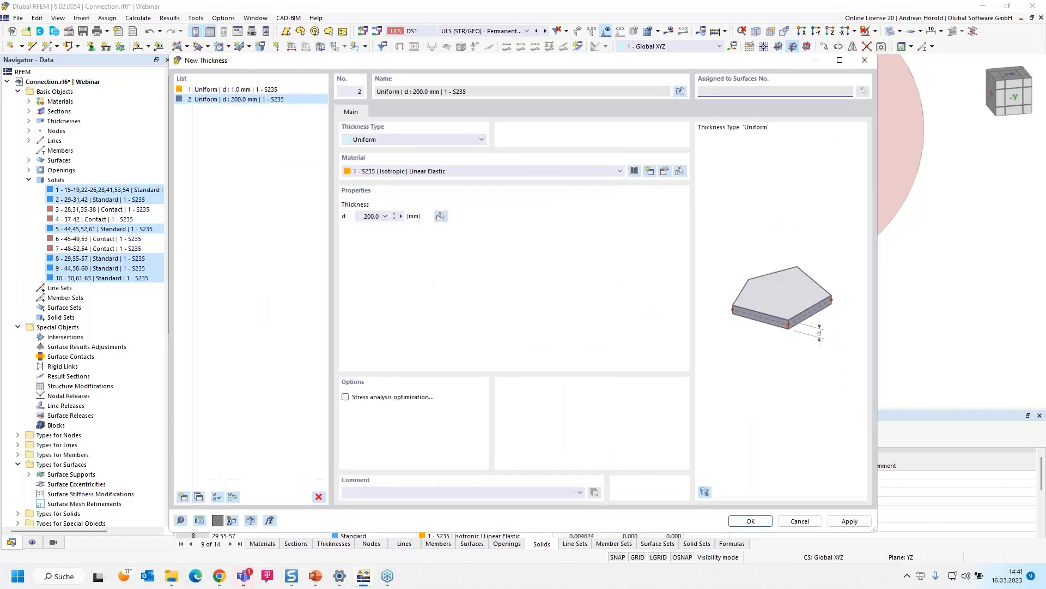
{"action": "left_click", "coordinate": [366, 215]}
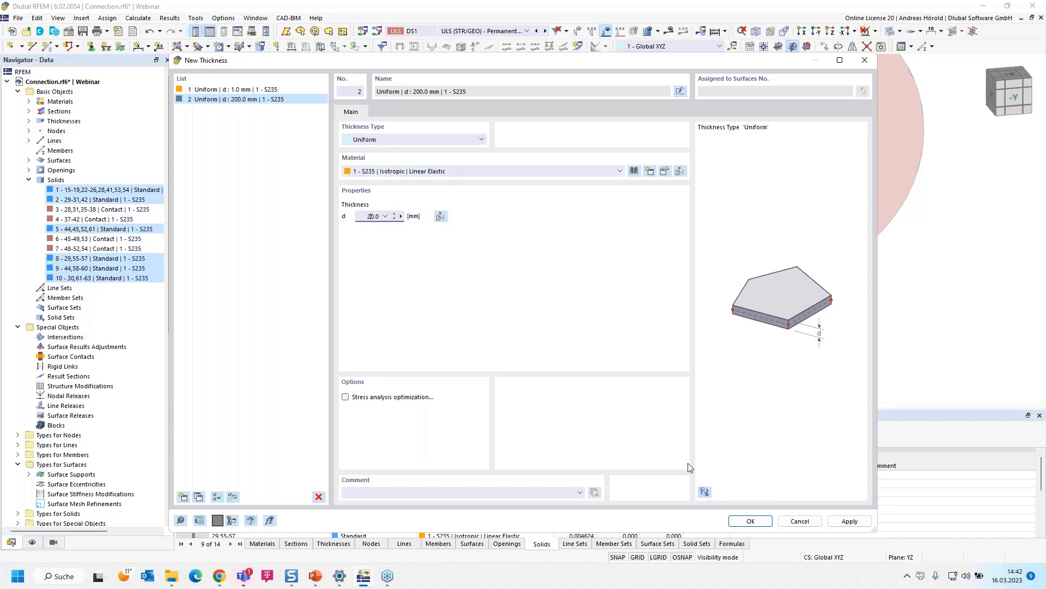
{"action": "left_click", "coordinate": [755, 520]}
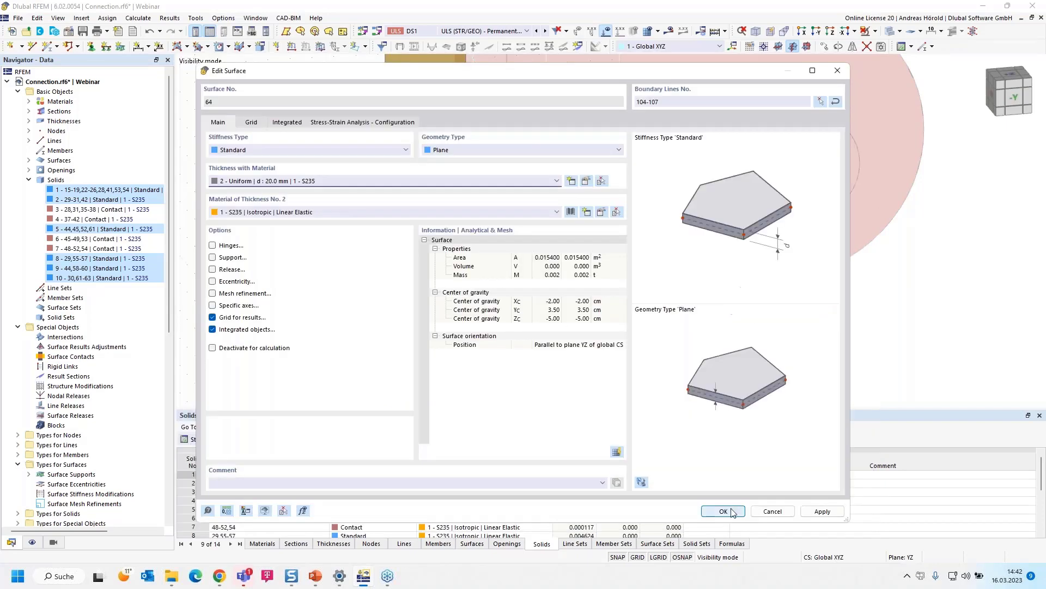
{"action": "left_click", "coordinate": [724, 511]}
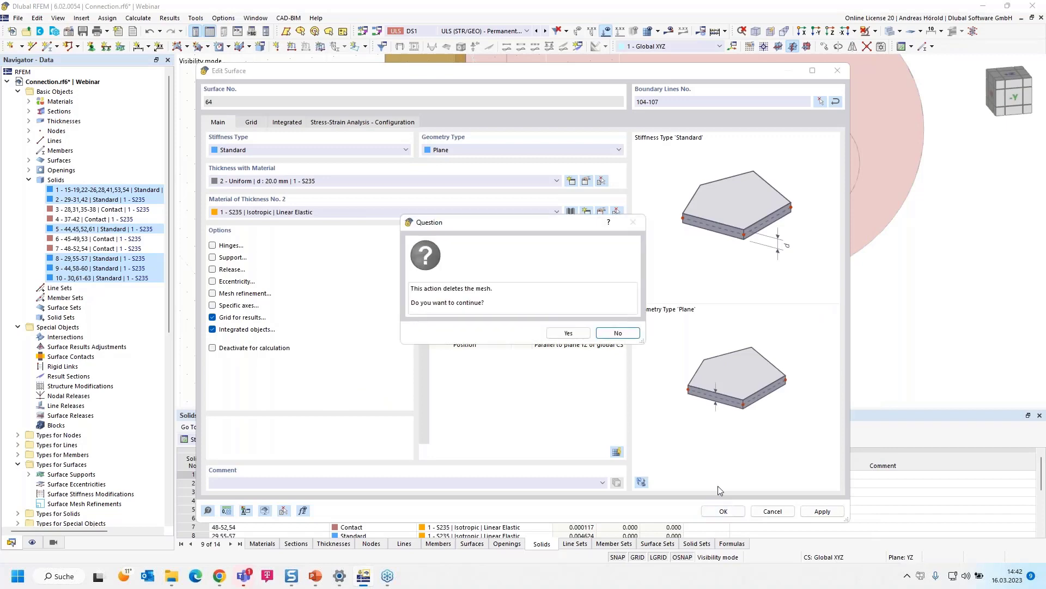
{"action": "left_click", "coordinate": [569, 332]}
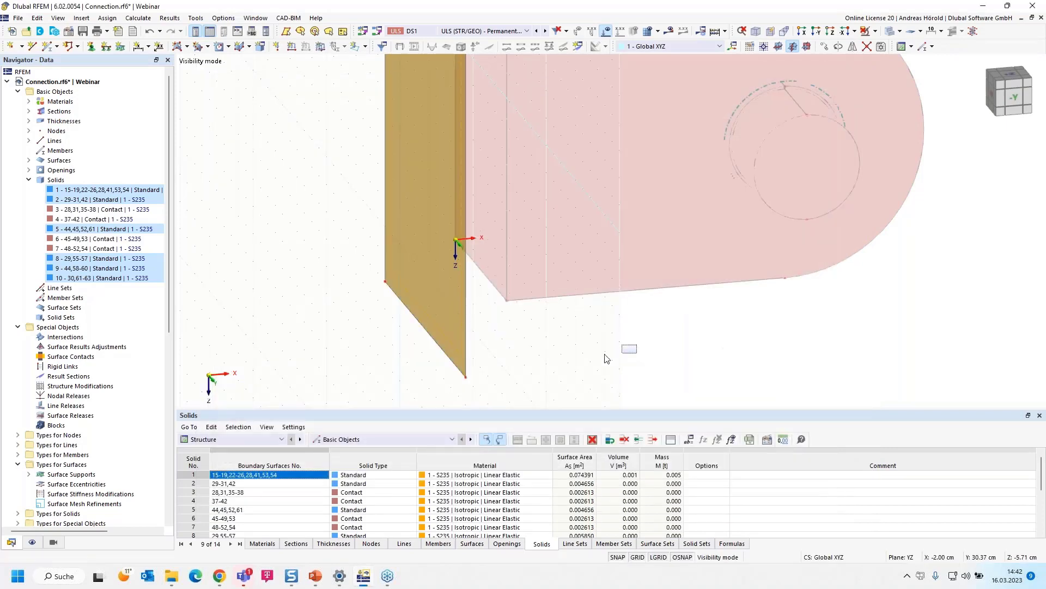
Cancel the visibility mode to show the complete connection together with the new plate.
{"action": "middle_click_drag", "start_coordinate": [604, 352], "coordinate": [469, 278]}
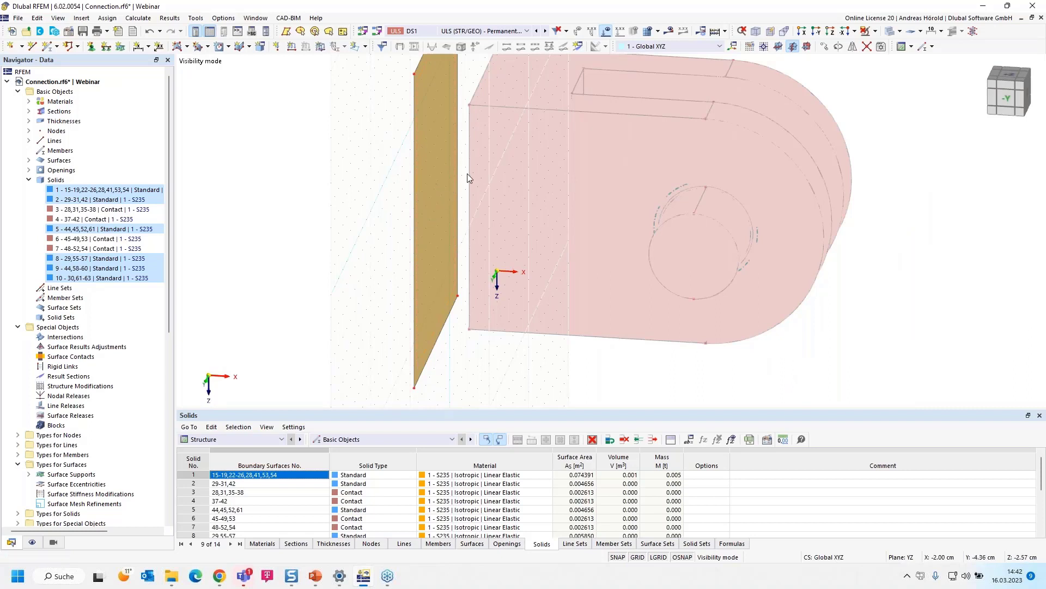
{"action": "scroll", "coordinate": [476, 173], "scroll_direction": "up", "scroll_amount": 2}
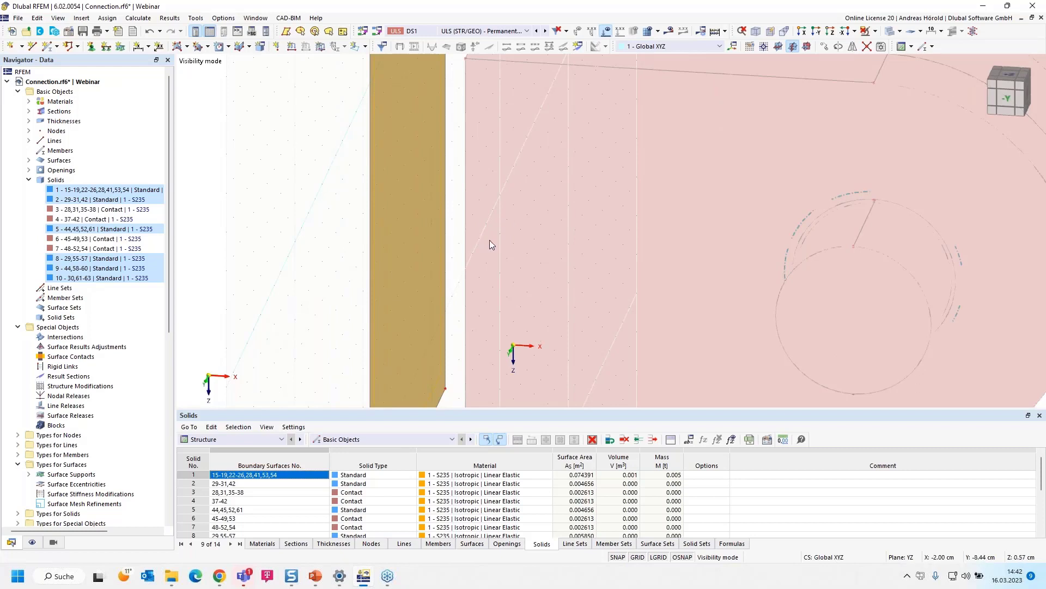
{"action": "scroll", "coordinate": [480, 240], "scroll_direction": "down", "scroll_amount": 3}
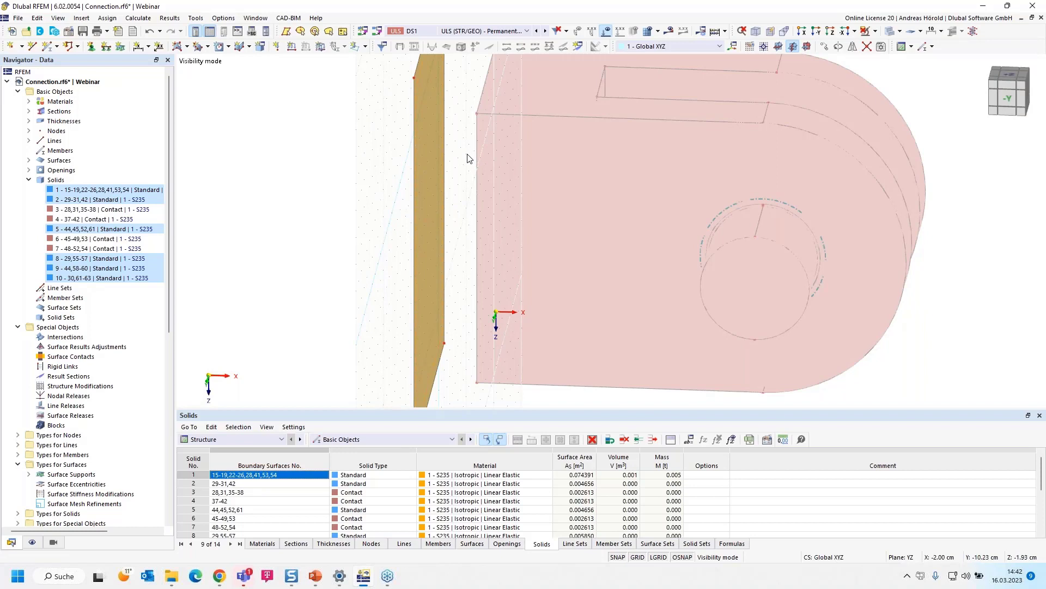
{"action": "left_click", "coordinate": [436, 134]}
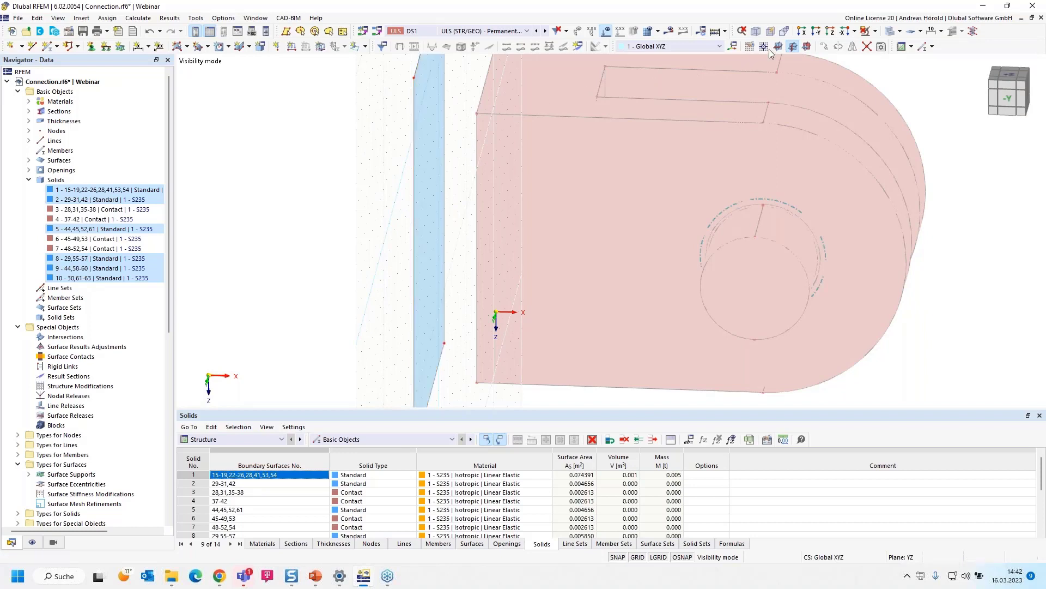
{"action": "left_click", "coordinate": [876, 31]}
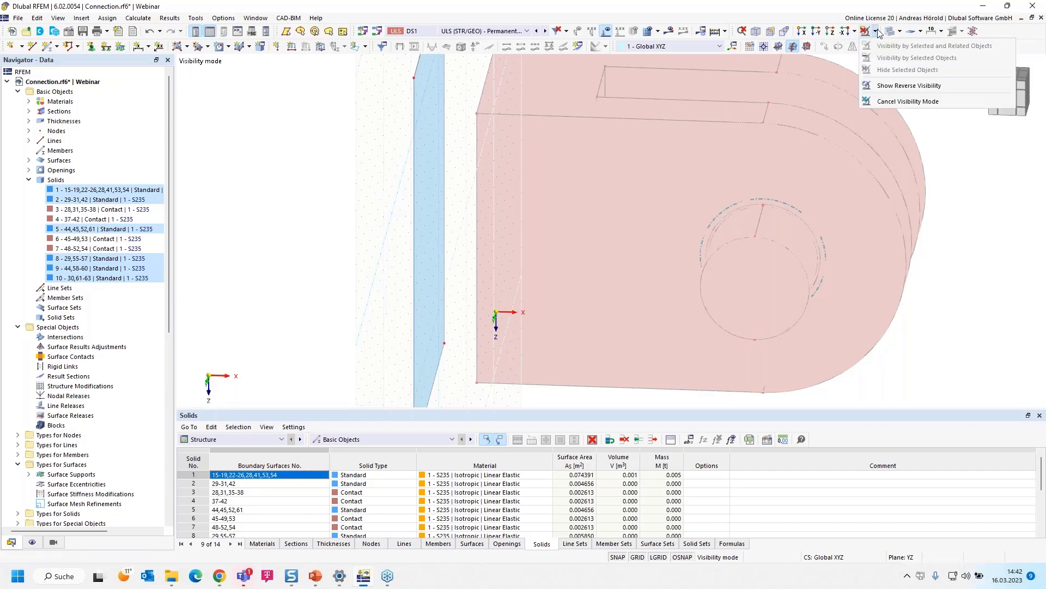
{"action": "left_click", "coordinate": [894, 104]}
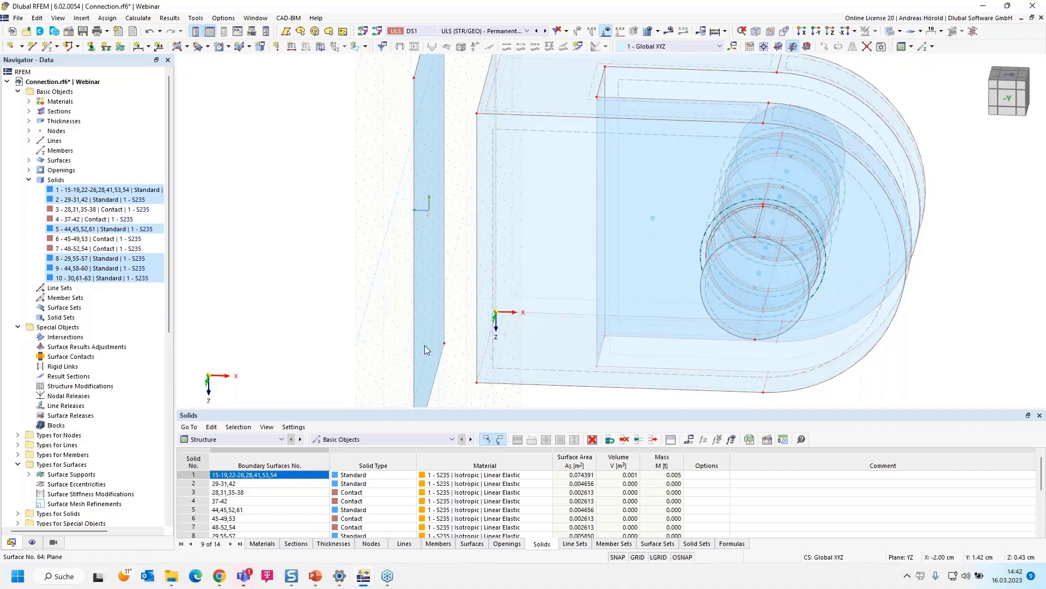
Copy the boundary lines of the connection's end face once by -2 cm in X, linking the lines with surfaces based on template surface 64.
{"action": "scroll", "coordinate": [344, 357], "scroll_direction": "up", "scroll_amount": 3}
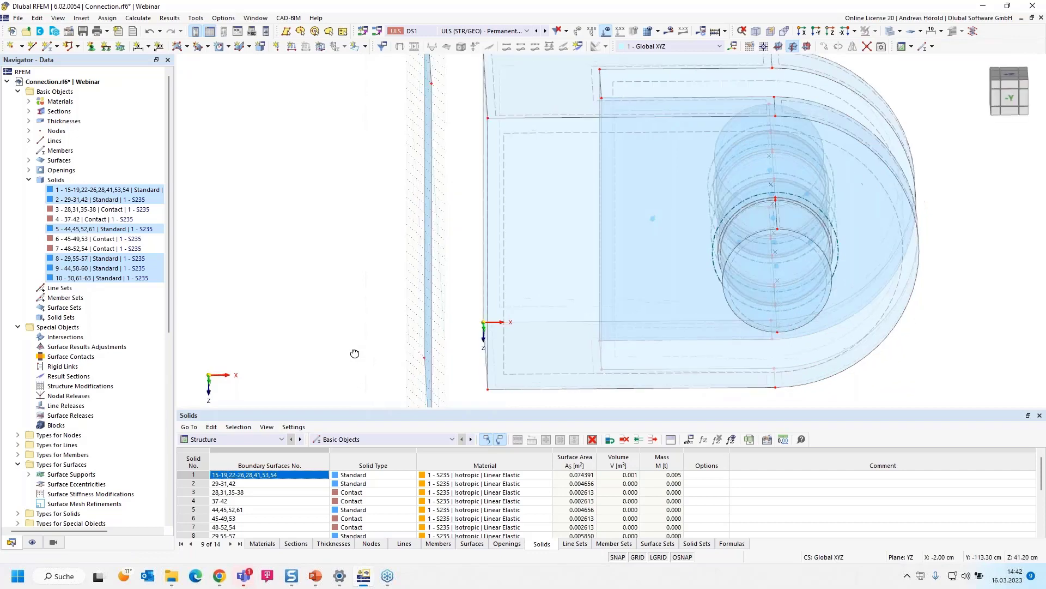
{"action": "scroll", "coordinate": [401, 163], "scroll_direction": "down", "scroll_amount": 2}
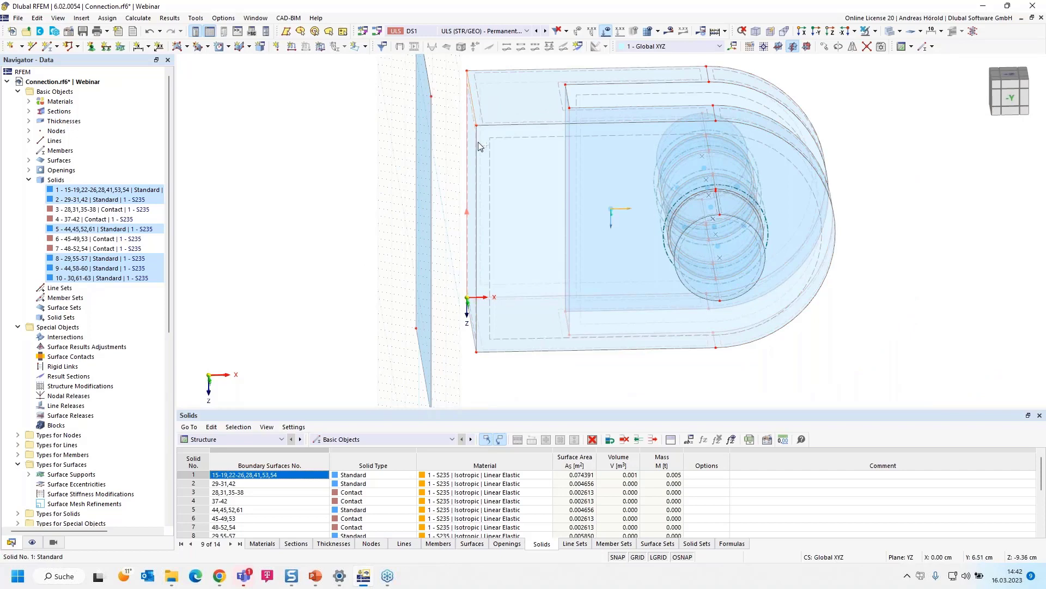
{"action": "scroll", "coordinate": [470, 305], "scroll_direction": "up", "scroll_amount": 4}
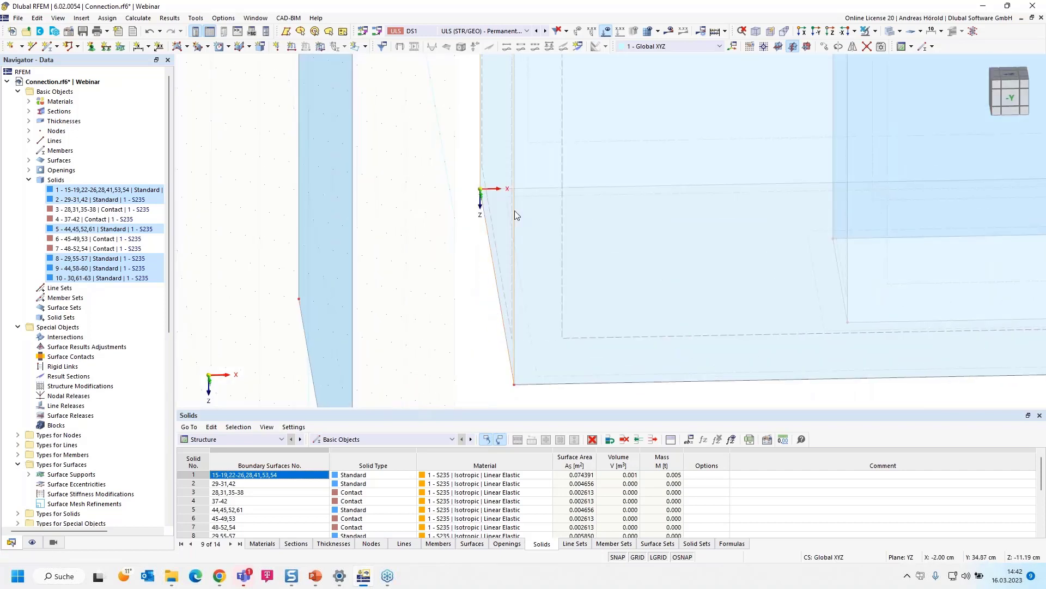
{"action": "left_click", "coordinate": [824, 47]}
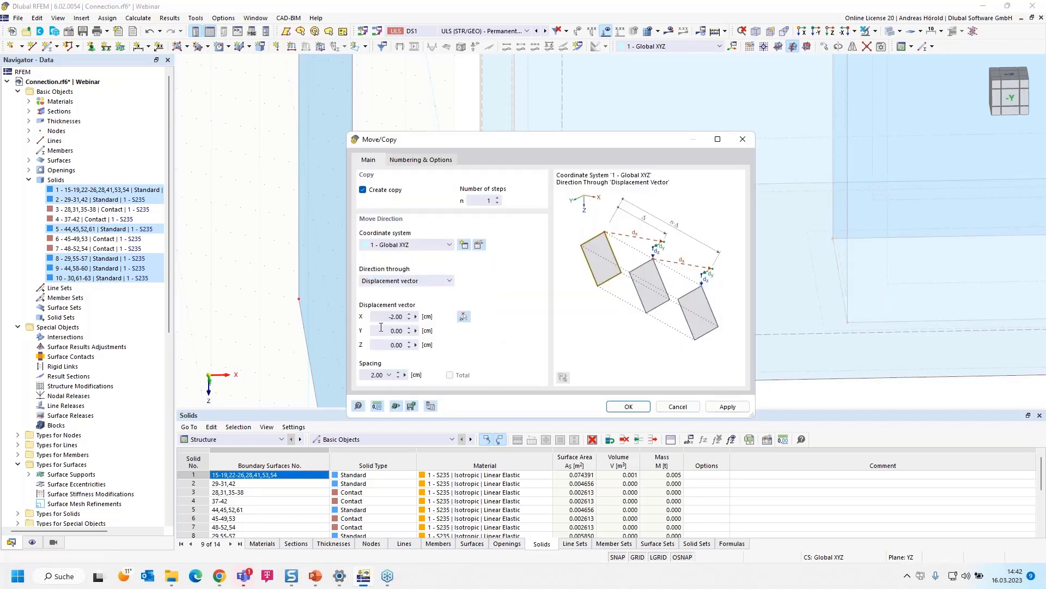
{"action": "left_click", "coordinate": [406, 162]}
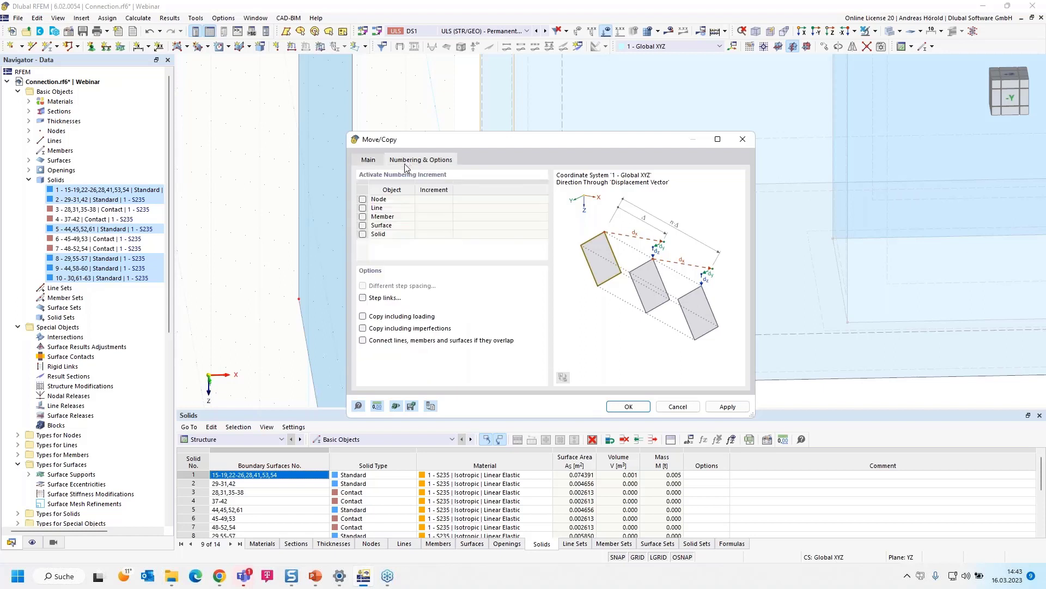
{"action": "left_click", "coordinate": [363, 299]}
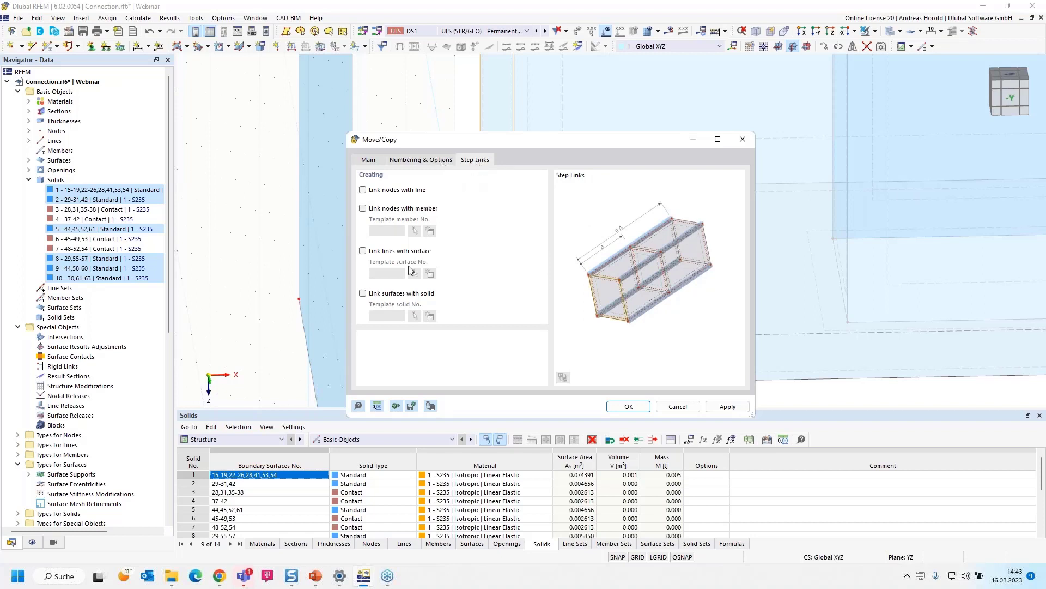
{"action": "left_click", "coordinate": [363, 251]}
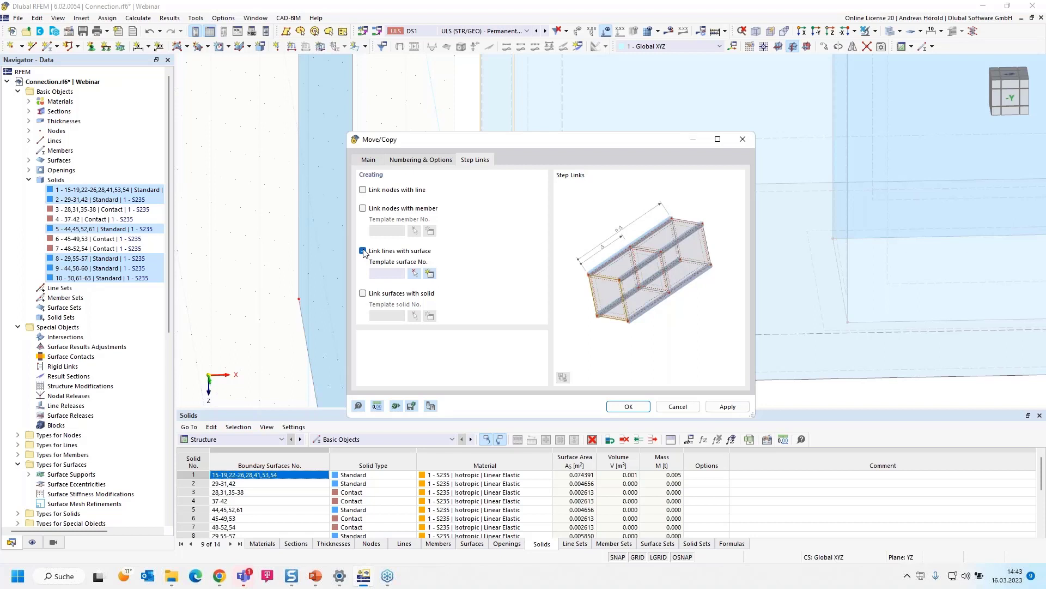
{"action": "left_click", "coordinate": [414, 274]}
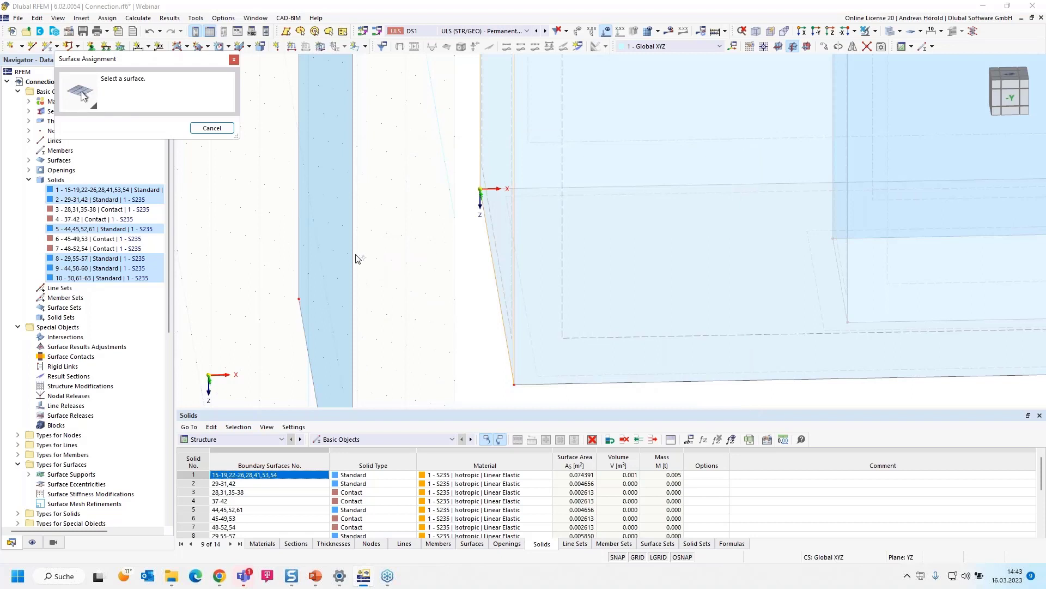
{"action": "left_click", "coordinate": [351, 255]}
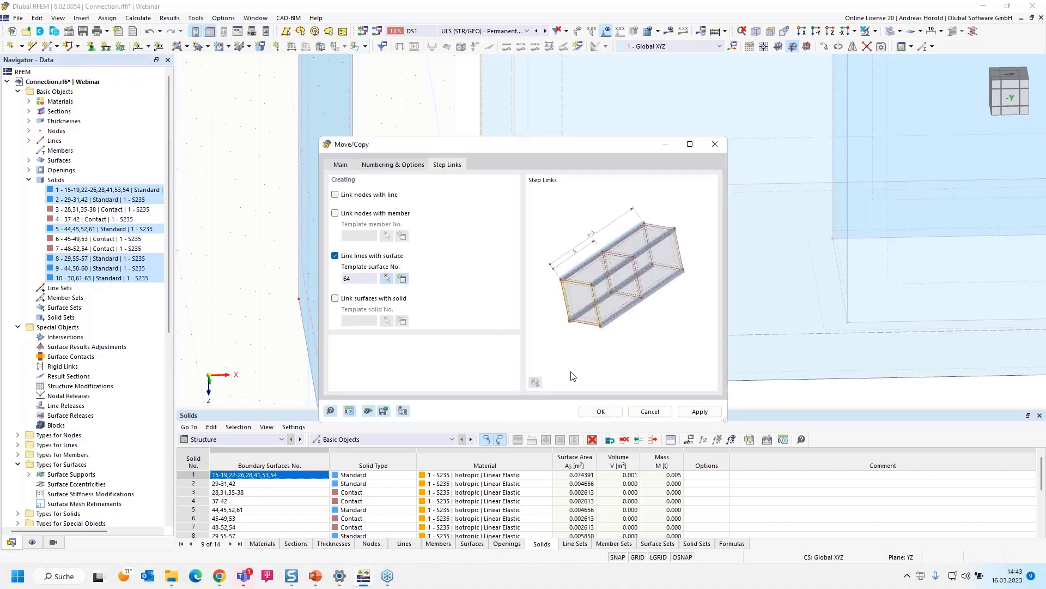
{"action": "left_click", "coordinate": [602, 412]}
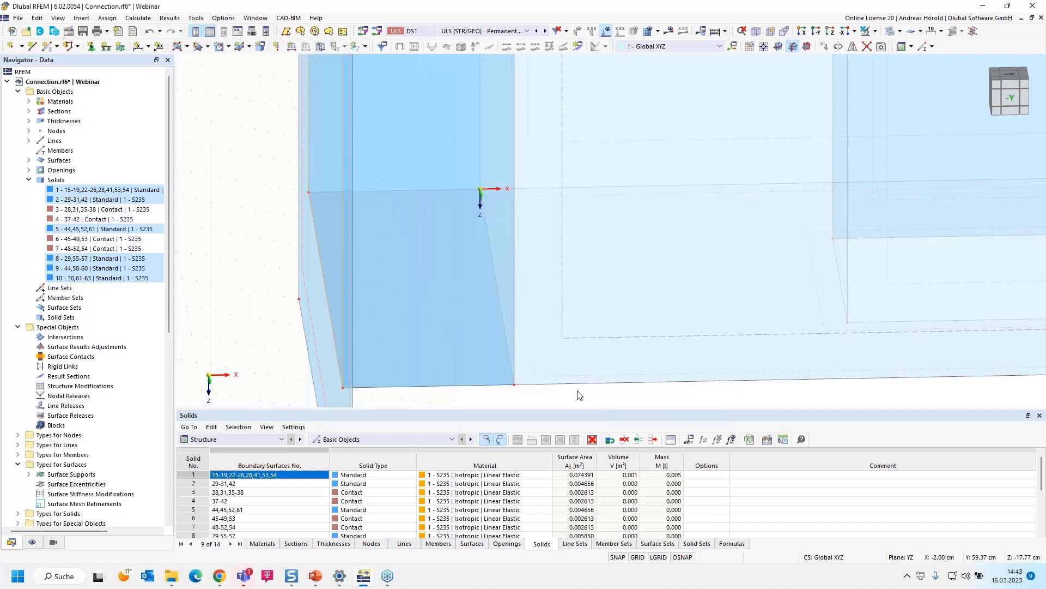
{"action": "scroll", "coordinate": [528, 355], "scroll_direction": "down", "scroll_amount": 2}
{"action": "scroll", "coordinate": [528, 355], "scroll_direction": "up", "scroll_amount": 2}
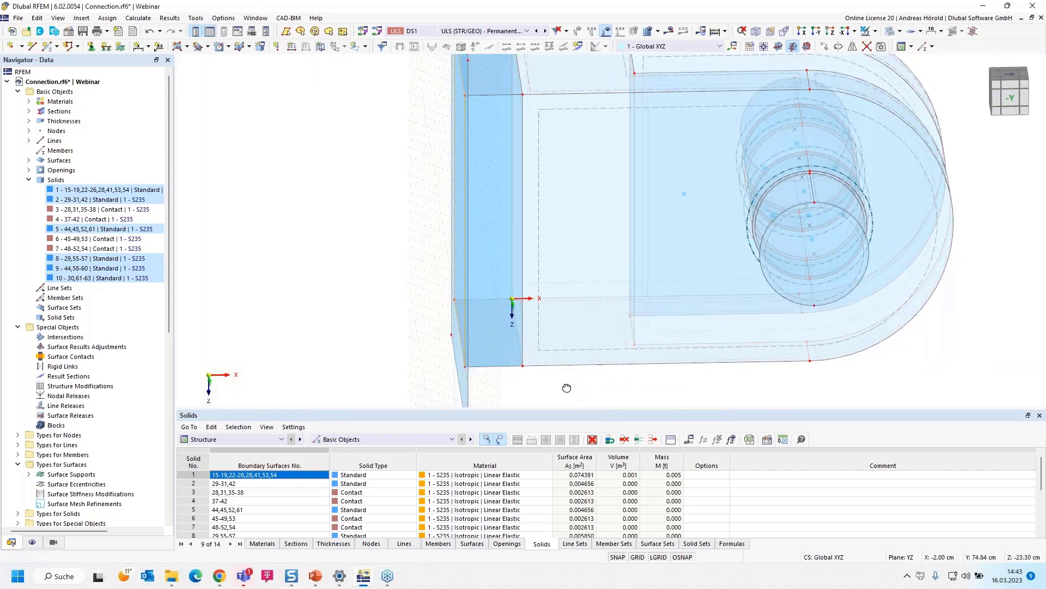
{"action": "middle_click_drag", "start_coordinate": [548, 384], "coordinate": [583, 387]}
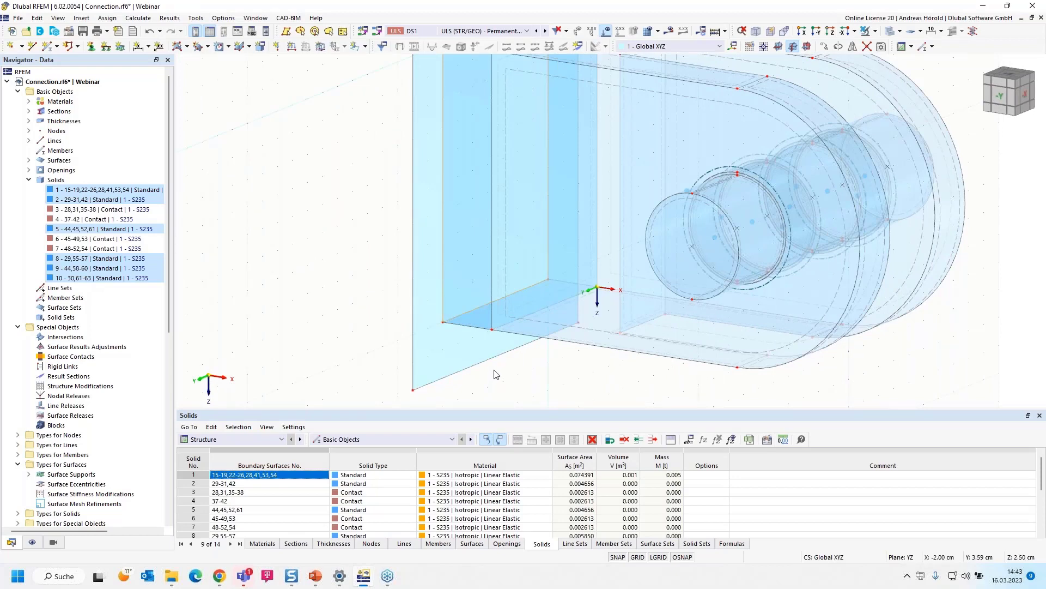
{"action": "scroll", "coordinate": [327, 297], "scroll_direction": "up", "scroll_amount": 2}
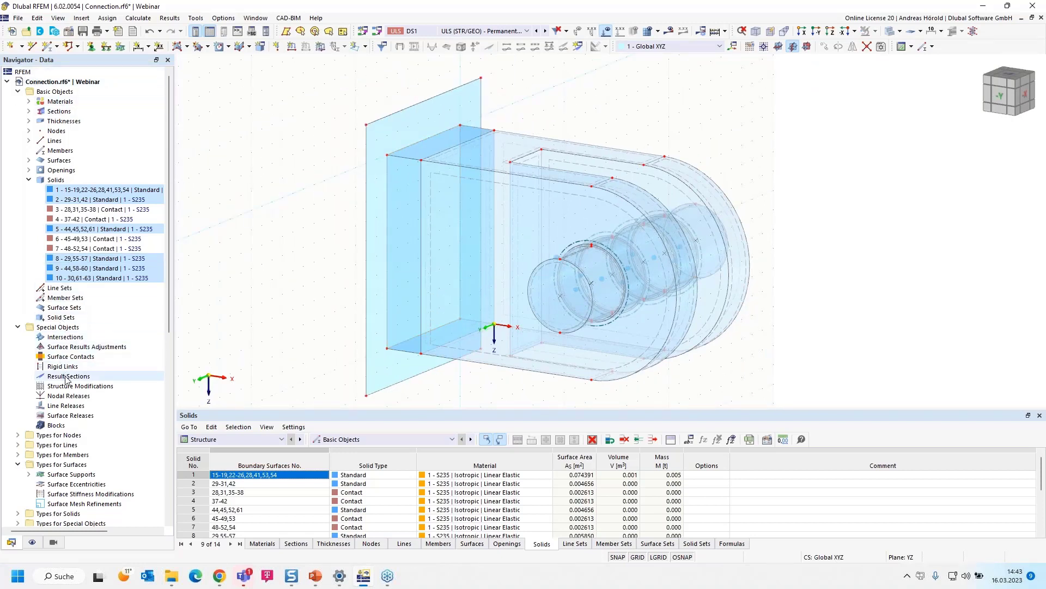
Start a new line welded joint for connecting the linking surfaces to the offset plate.
{"action": "scroll", "coordinate": [66, 380], "scroll_direction": "down", "scroll_amount": 2}
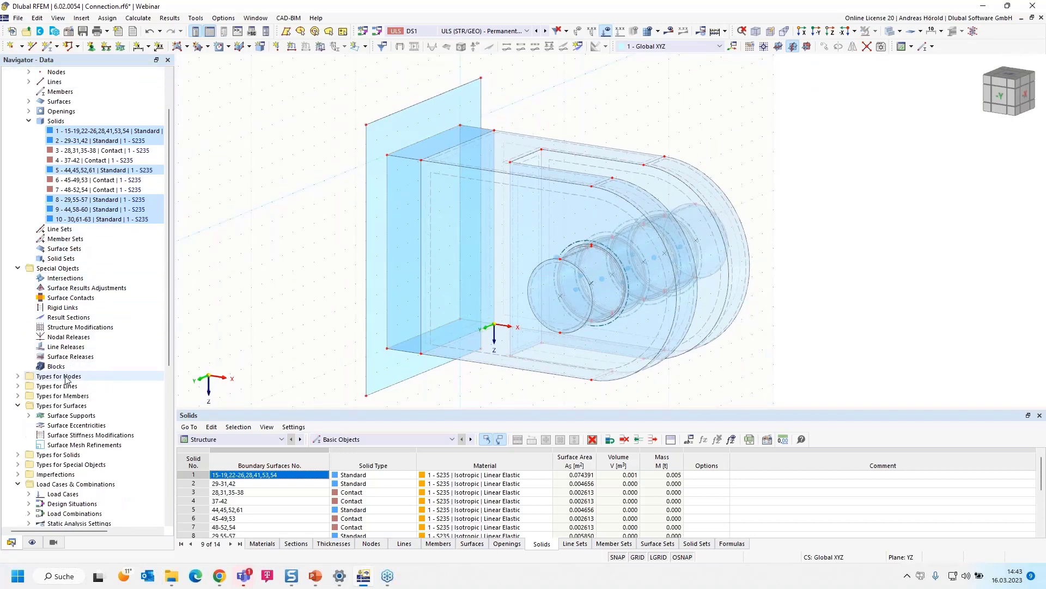
{"action": "left_click", "coordinate": [18, 386]}
{"action": "scroll", "coordinate": [82, 397], "scroll_direction": "down", "scroll_amount": 3}
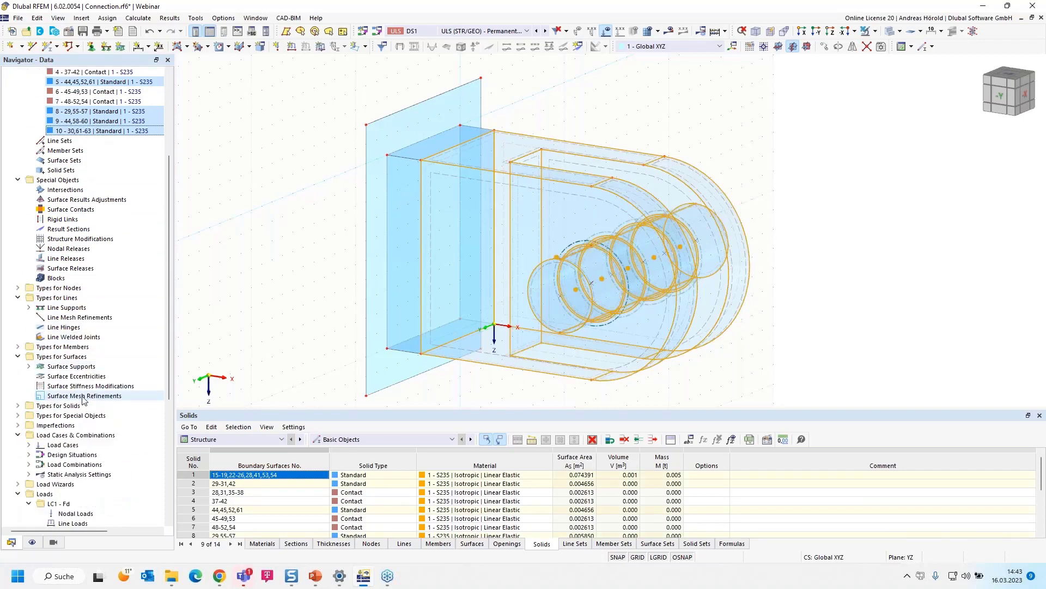
{"action": "left_click", "coordinate": [69, 337]}
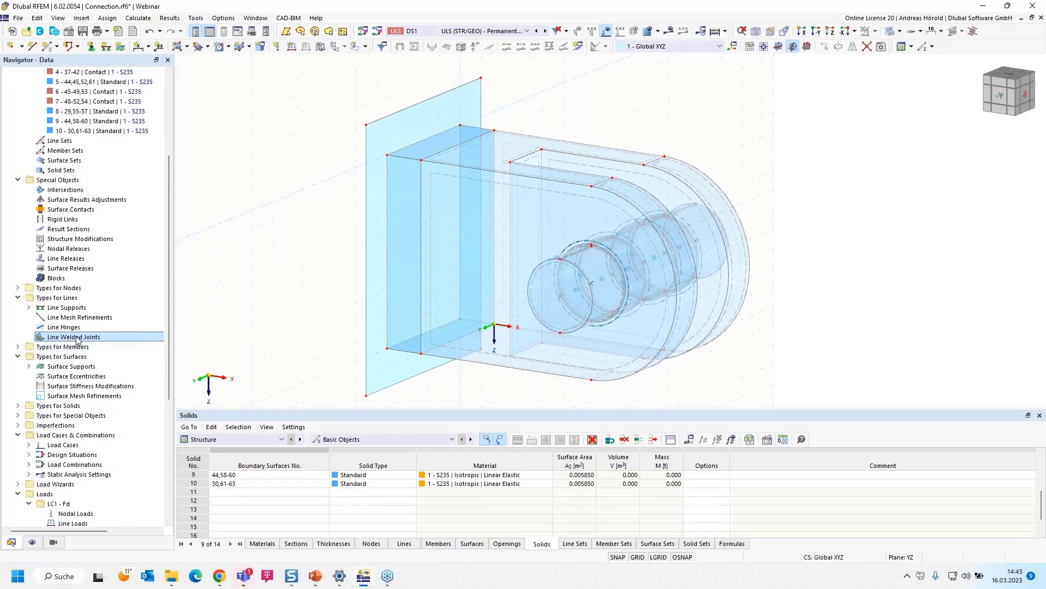
{"action": "right_click", "coordinate": [78, 339]}
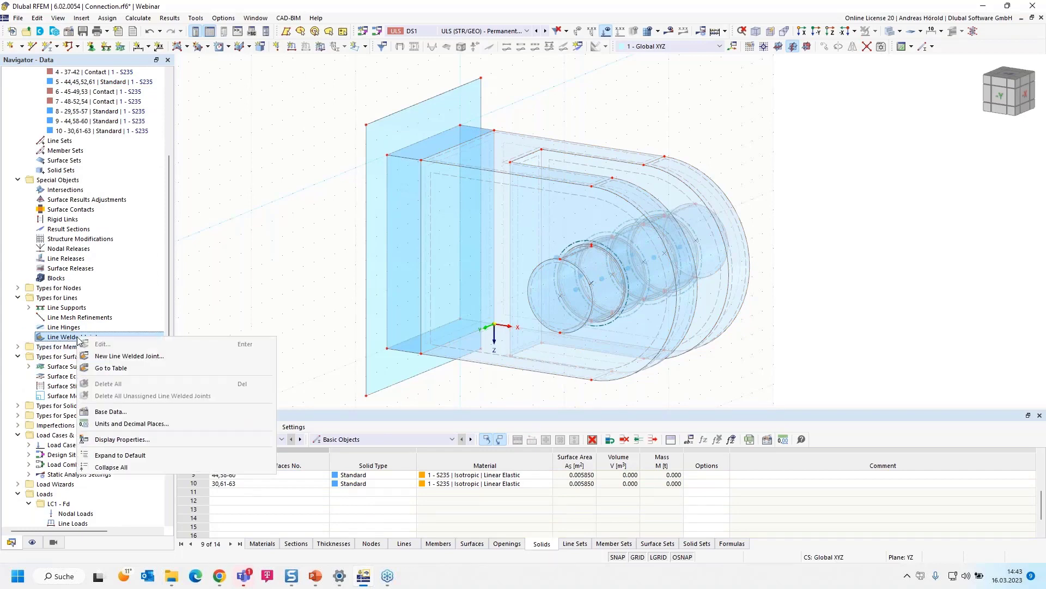
{"action": "left_click", "coordinate": [146, 355]}
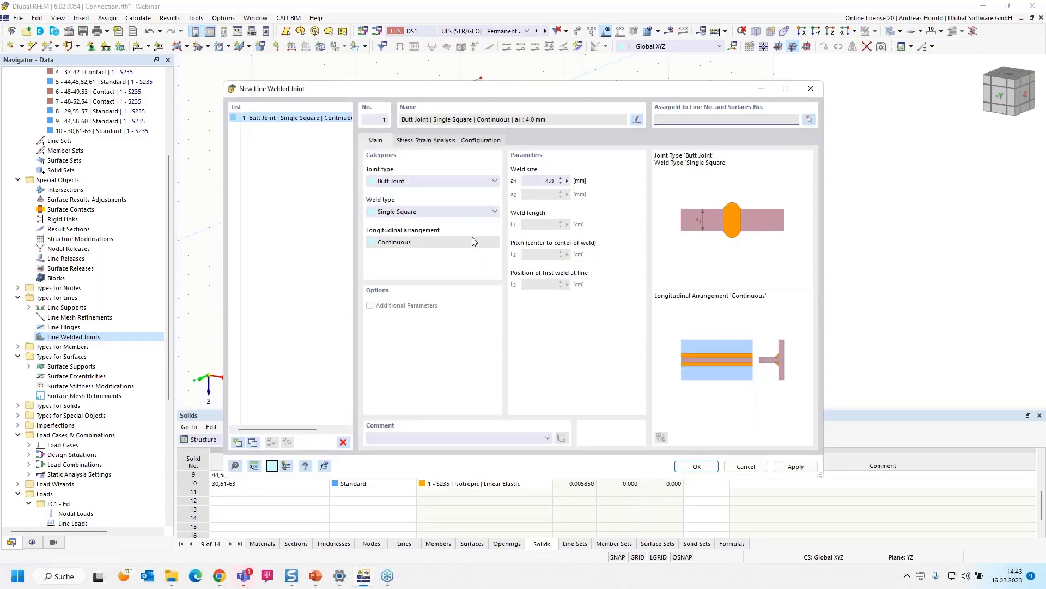
Define the welded joint as a Tee Joint with a Single Fillet weld and a weld size of 10 mm.
{"action": "left_click", "coordinate": [432, 181]}
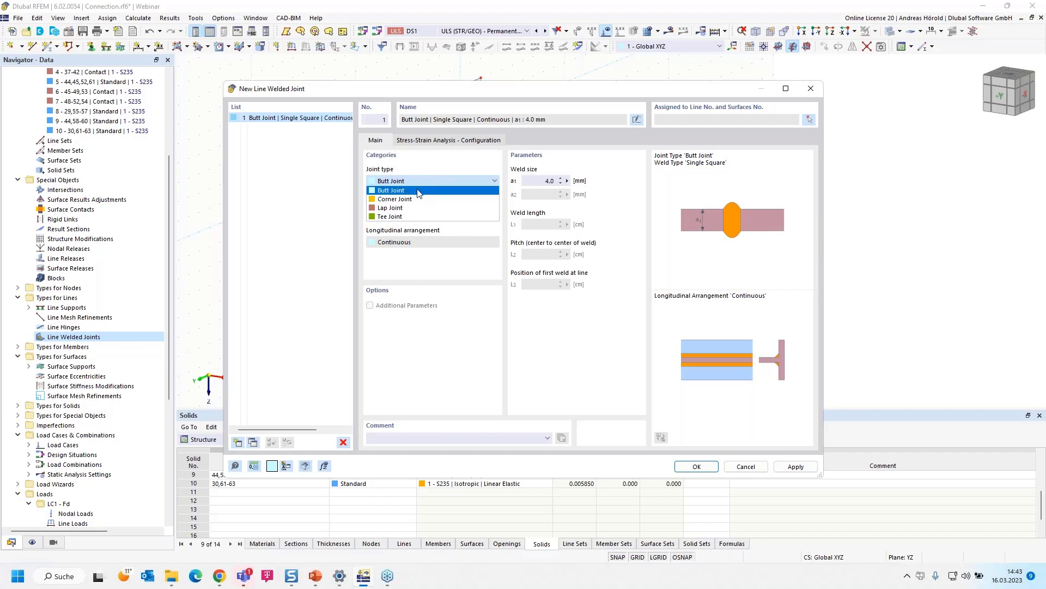
{"action": "left_click", "coordinate": [419, 198]}
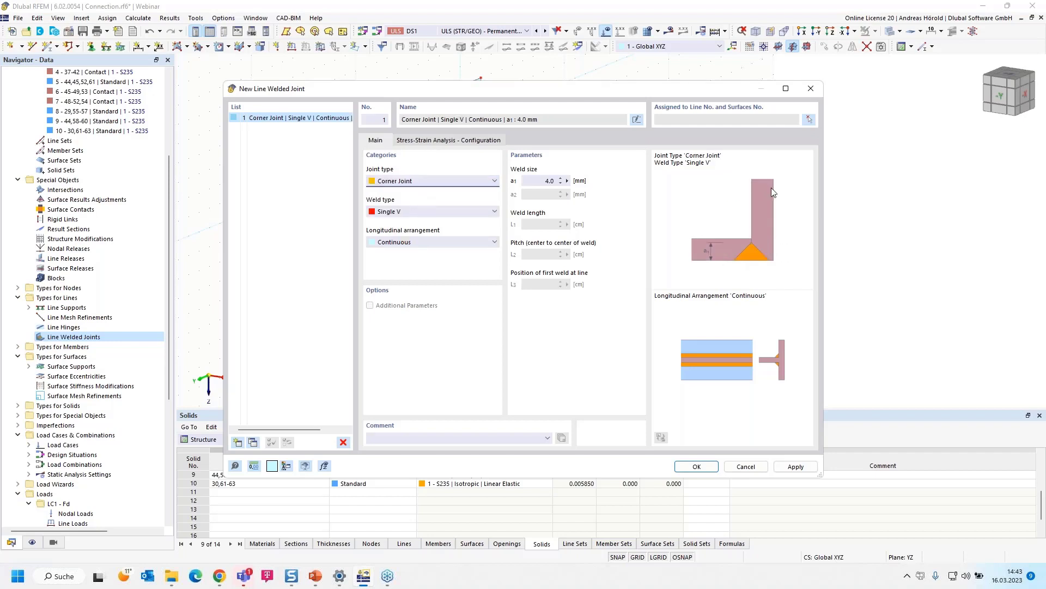
{"action": "left_click", "coordinate": [416, 182]}
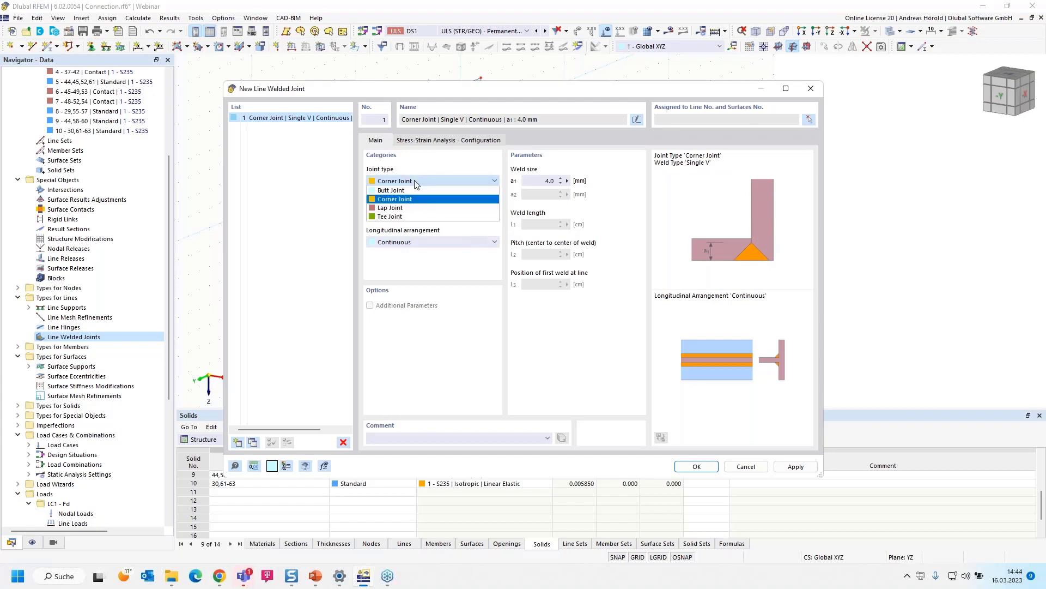
{"action": "left_click", "coordinate": [415, 211]}
{"action": "left_click", "coordinate": [419, 182]}
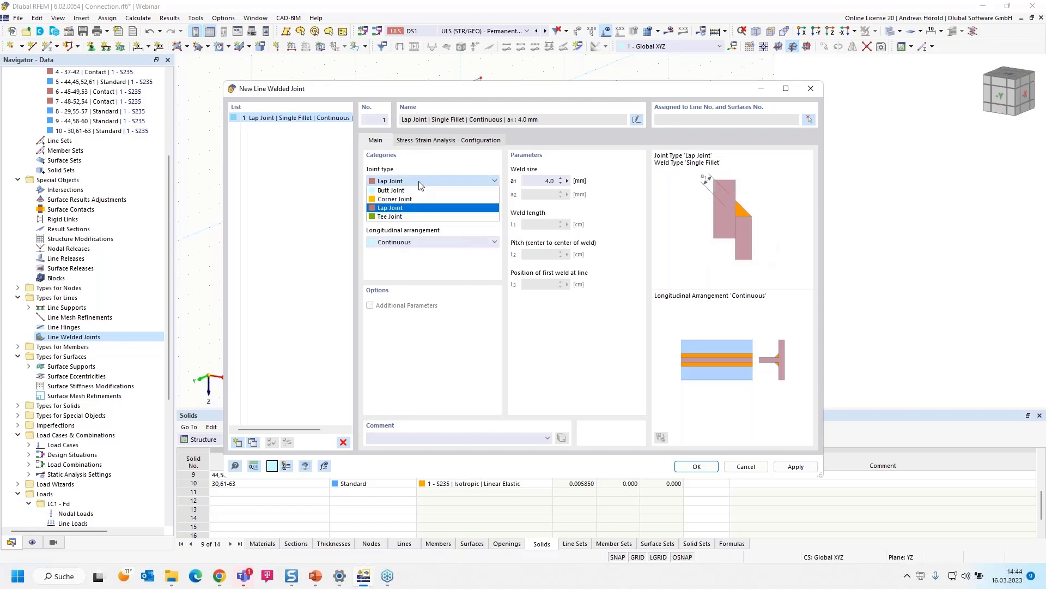
{"action": "left_click", "coordinate": [420, 217]}
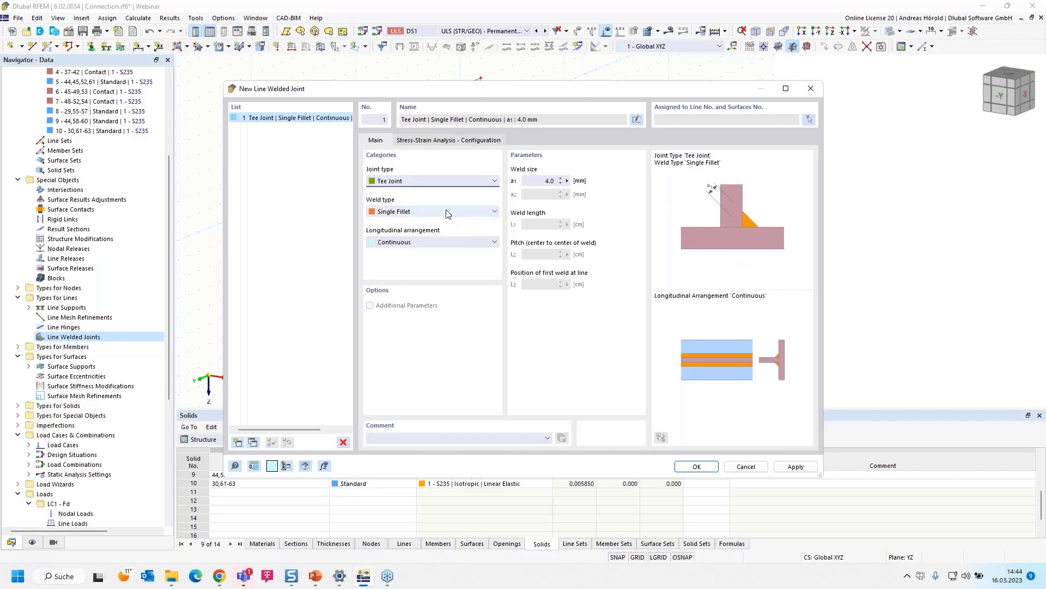
{"action": "left_click", "coordinate": [443, 211]}
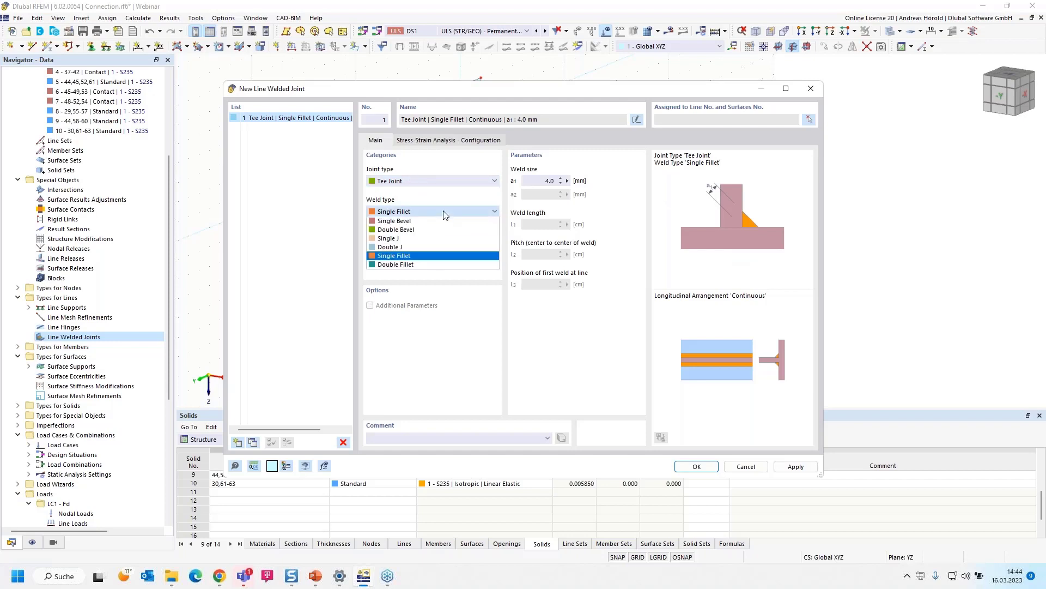
{"action": "left_click", "coordinate": [439, 256]}
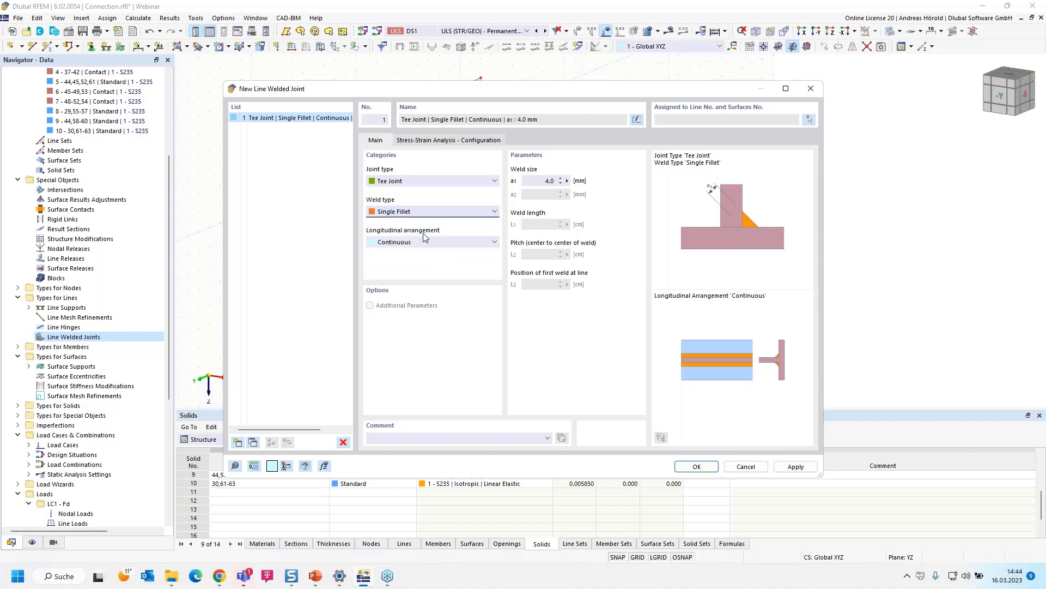
{"action": "double_click", "coordinate": [548, 181]}
Begin assigning the weld graphically, show the model as wireframe, and pick line 111 with surfaces 68 and 64.
{"action": "left_click", "coordinate": [809, 119]}
{"action": "scroll", "coordinate": [393, 169], "scroll_direction": "up", "scroll_amount": 5}
{"action": "scroll", "coordinate": [392, 168], "scroll_direction": "up", "scroll_amount": 2}
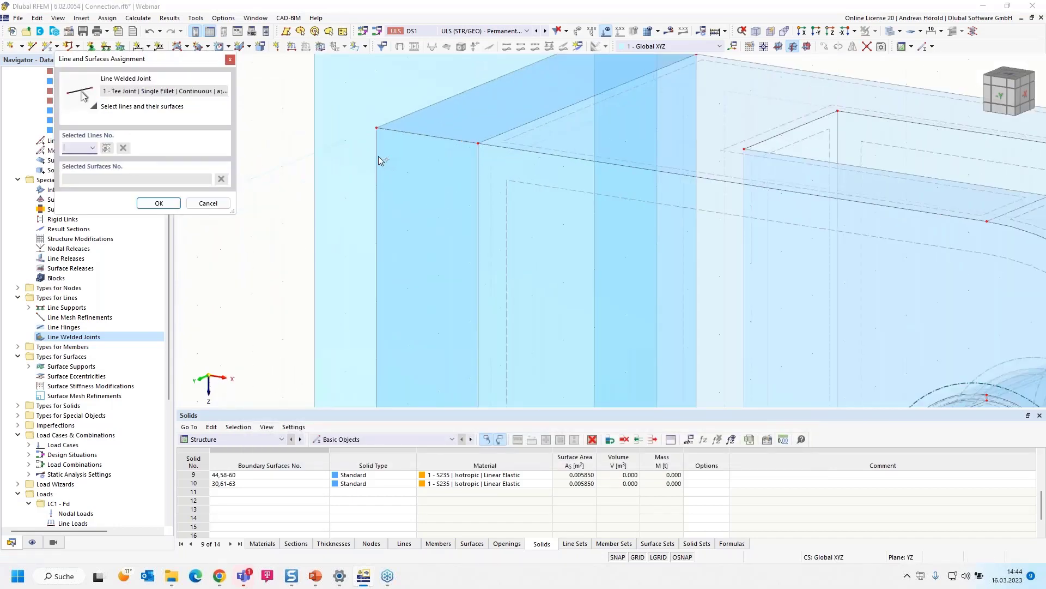
{"action": "left_click", "coordinate": [899, 31]}
{"action": "left_click", "coordinate": [893, 50]}
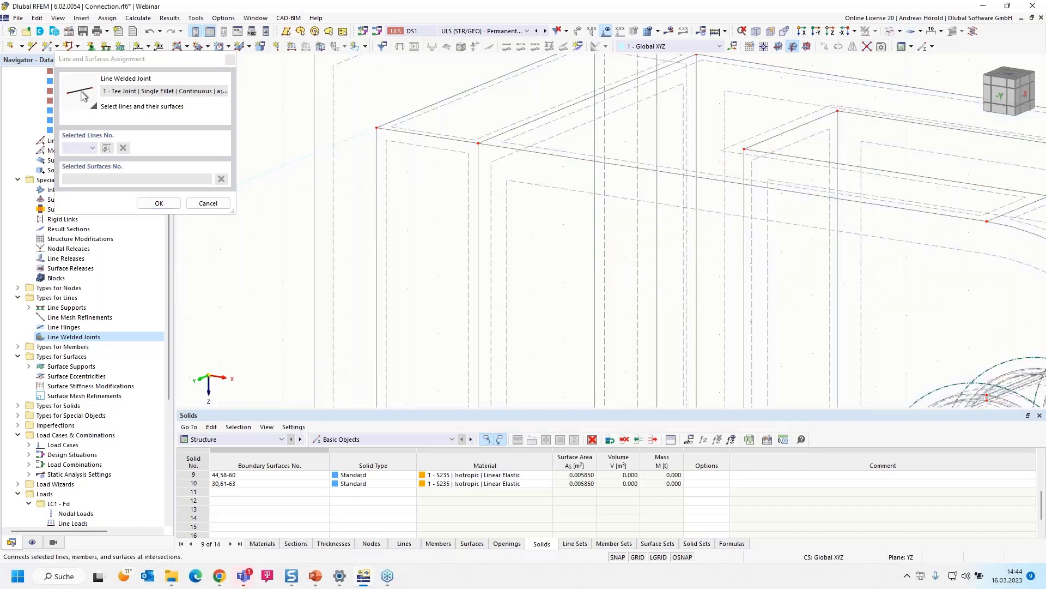
{"action": "left_click", "coordinate": [402, 116]}
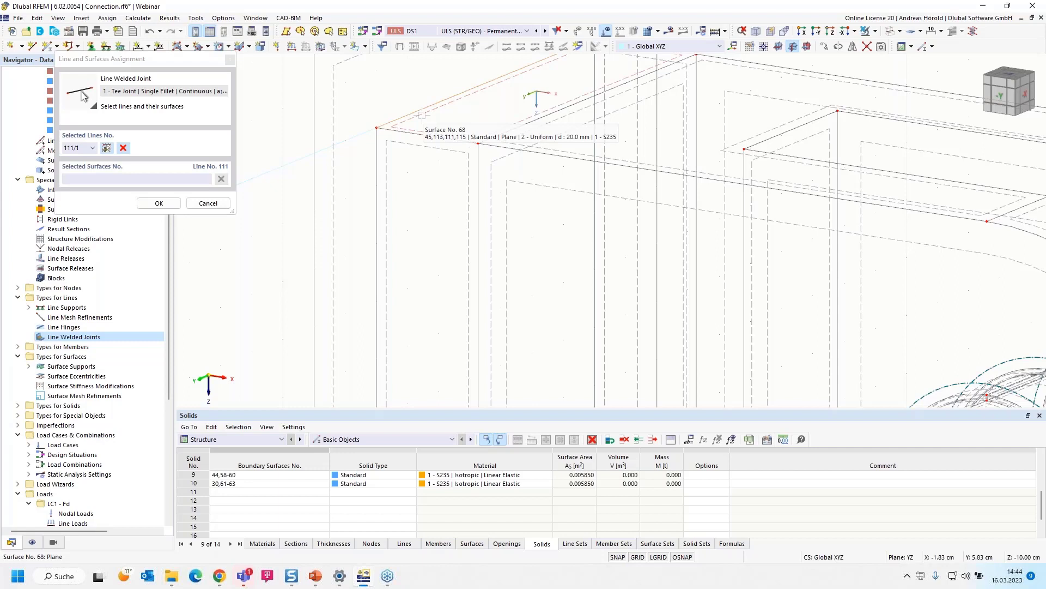
{"action": "left_click", "coordinate": [422, 115]}
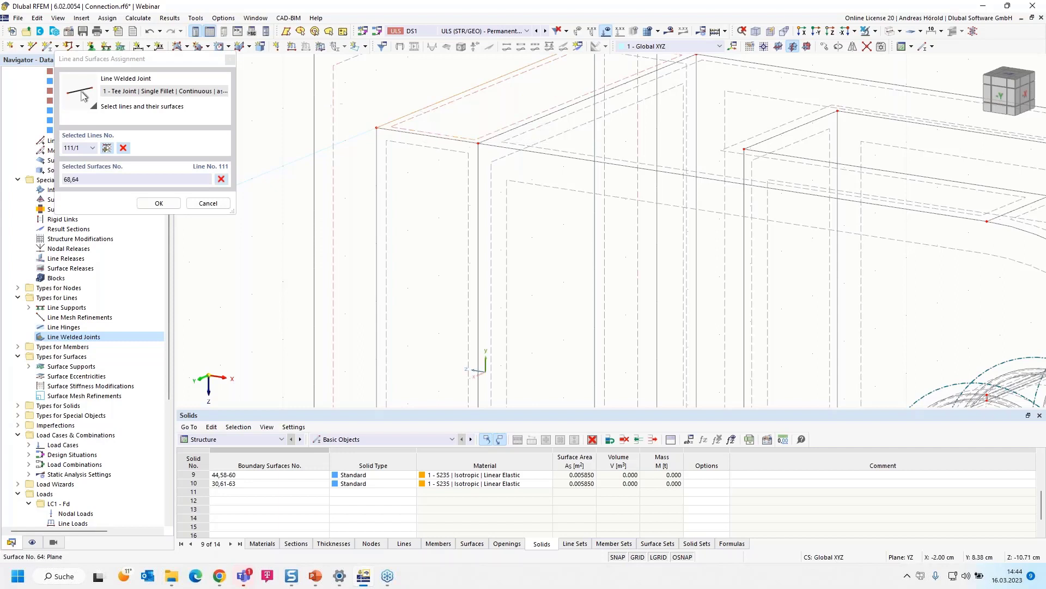
Add line 110 with surfaces 67 and 64 to the weld assignment.
{"action": "left_click", "coordinate": [108, 149]}
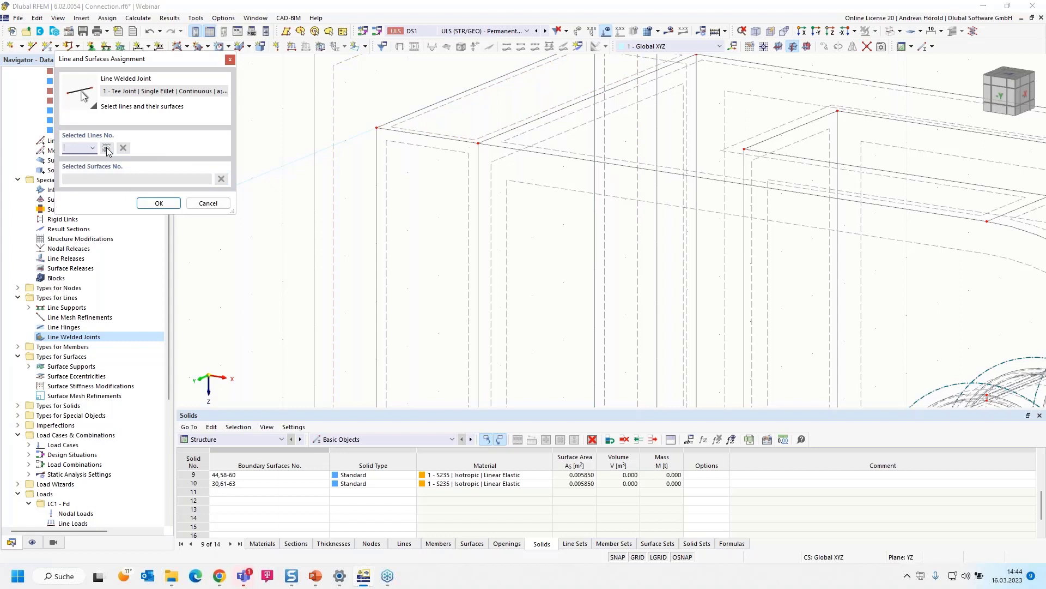
{"action": "left_click", "coordinate": [377, 178]}
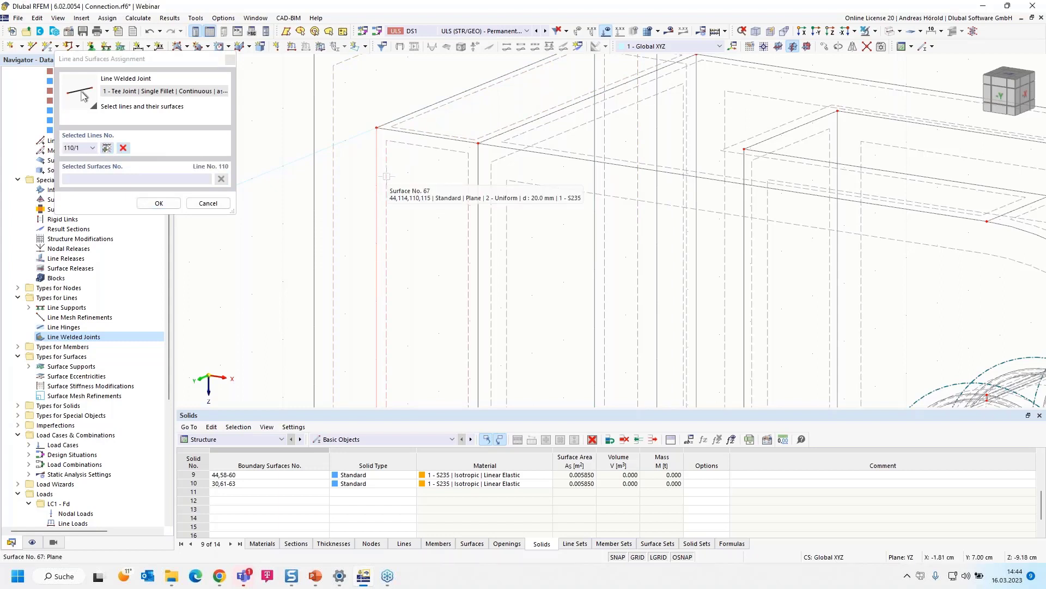
{"action": "left_click", "coordinate": [387, 176]}
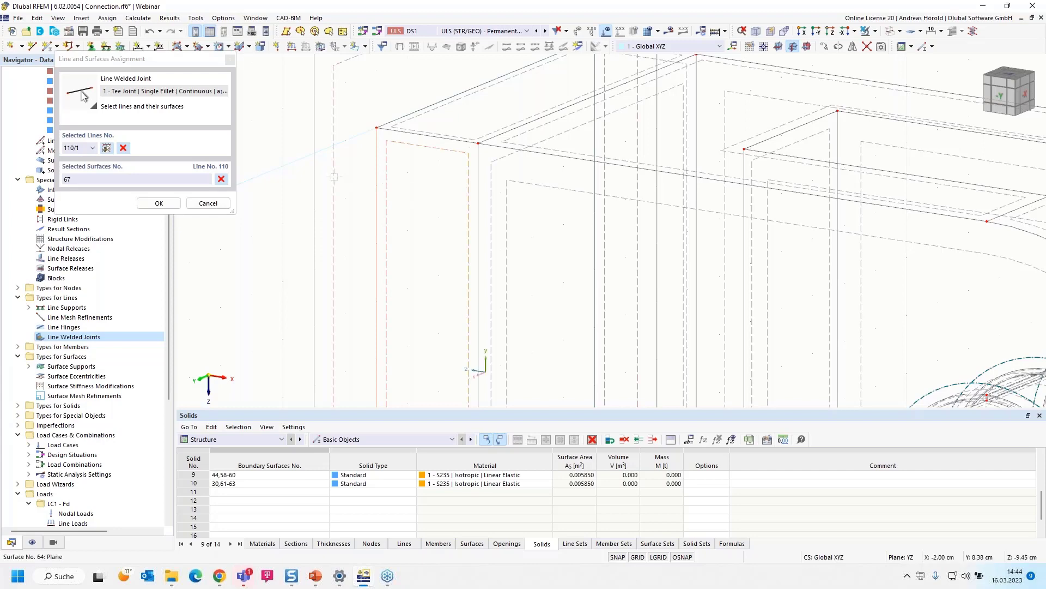
{"action": "left_click", "coordinate": [349, 188]}
Add line 109 with surfaces 66 and 64 to the weld assignment.
{"action": "scroll", "coordinate": [351, 188], "scroll_direction": "down", "scroll_amount": 5}
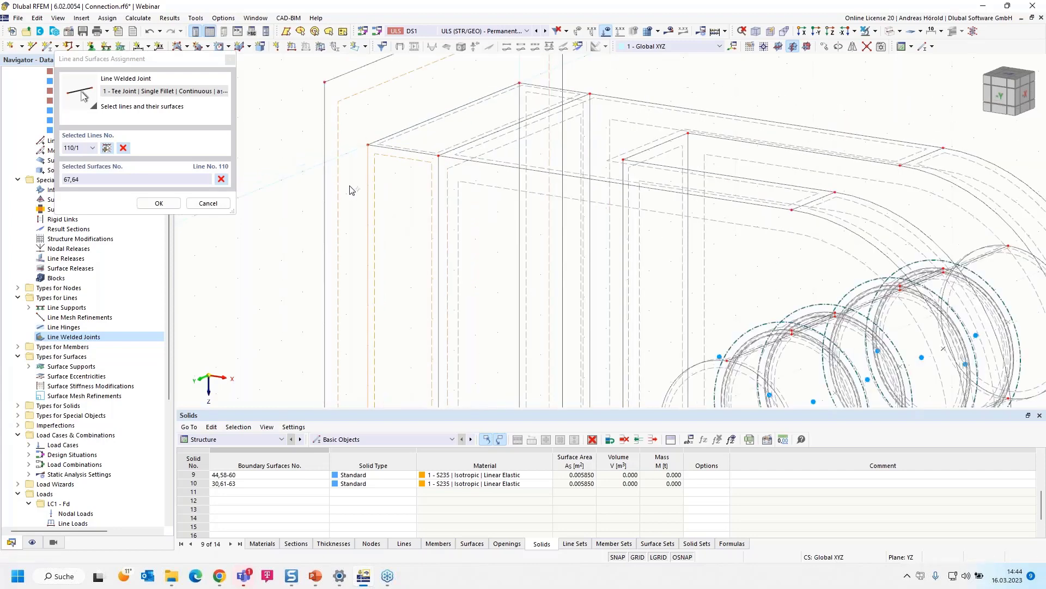
{"action": "scroll", "coordinate": [380, 322], "scroll_direction": "up", "scroll_amount": 6}
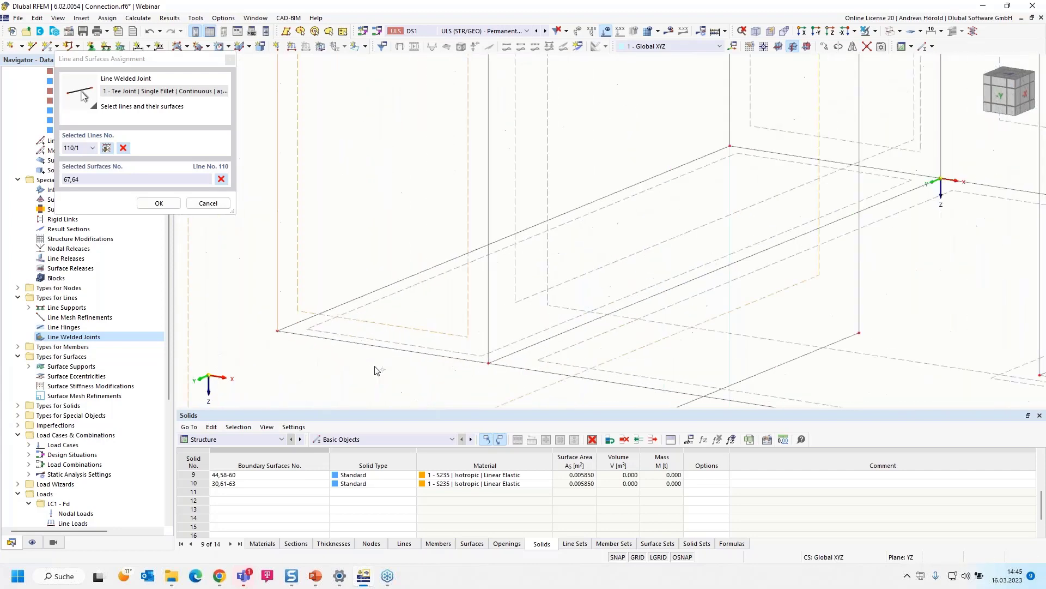
{"action": "left_click", "coordinate": [105, 148]}
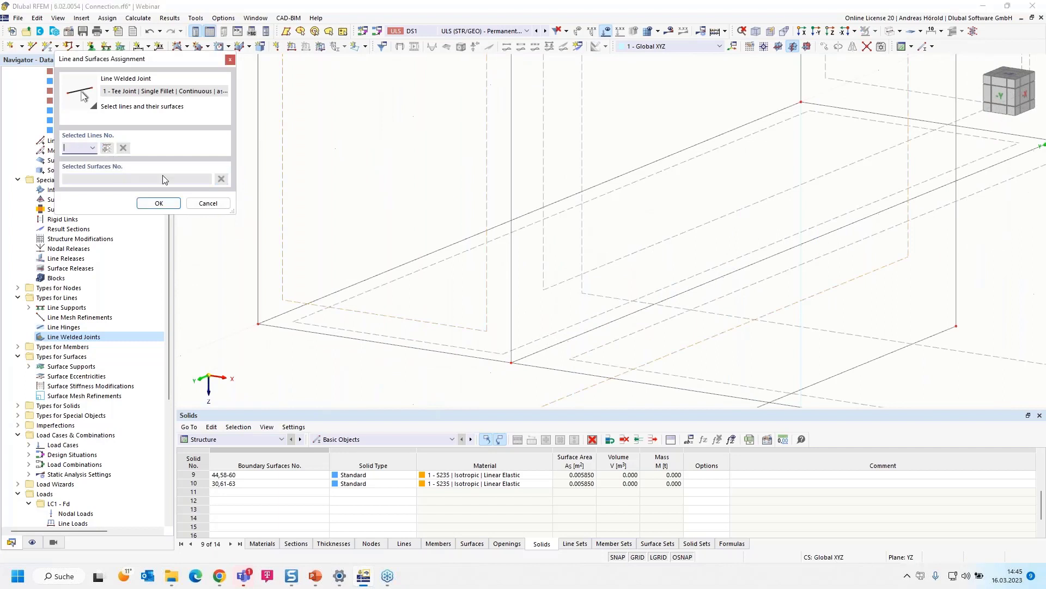
{"action": "left_click", "coordinate": [351, 287]}
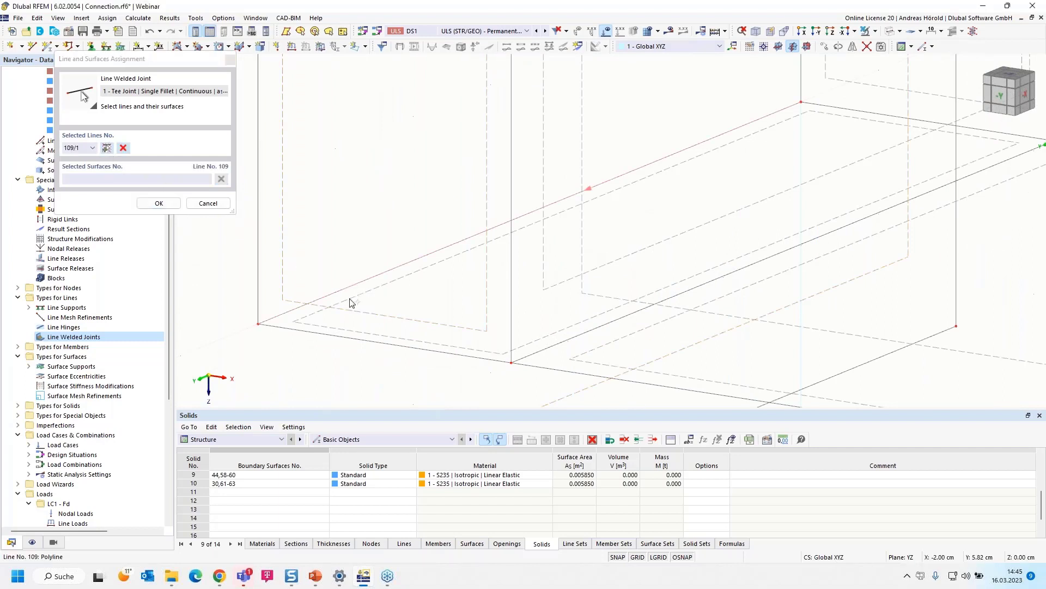
{"action": "scroll", "coordinate": [336, 328], "scroll_direction": "down", "scroll_amount": 5}
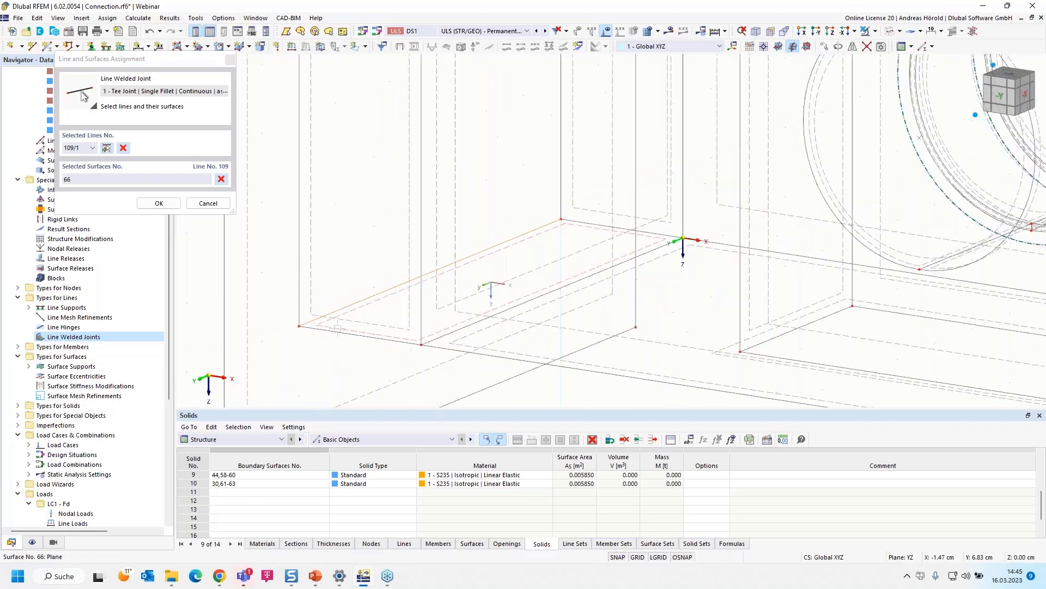
{"action": "left_click", "coordinate": [261, 289]}
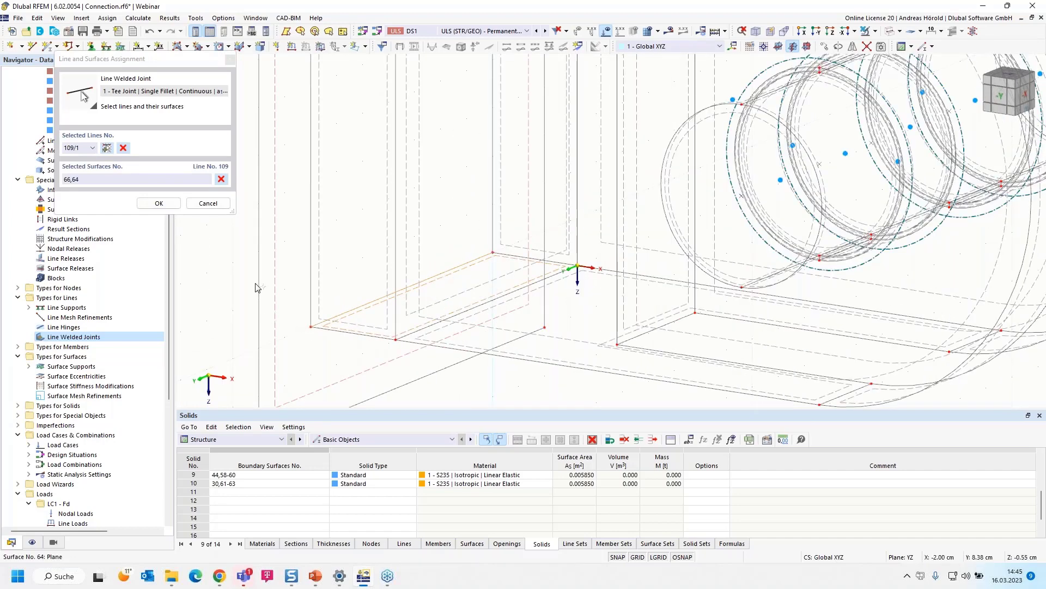
Add line 108 with surfaces 65 and 64 to the assignment and save the new line welded joint.
{"action": "left_click", "coordinate": [107, 150]}
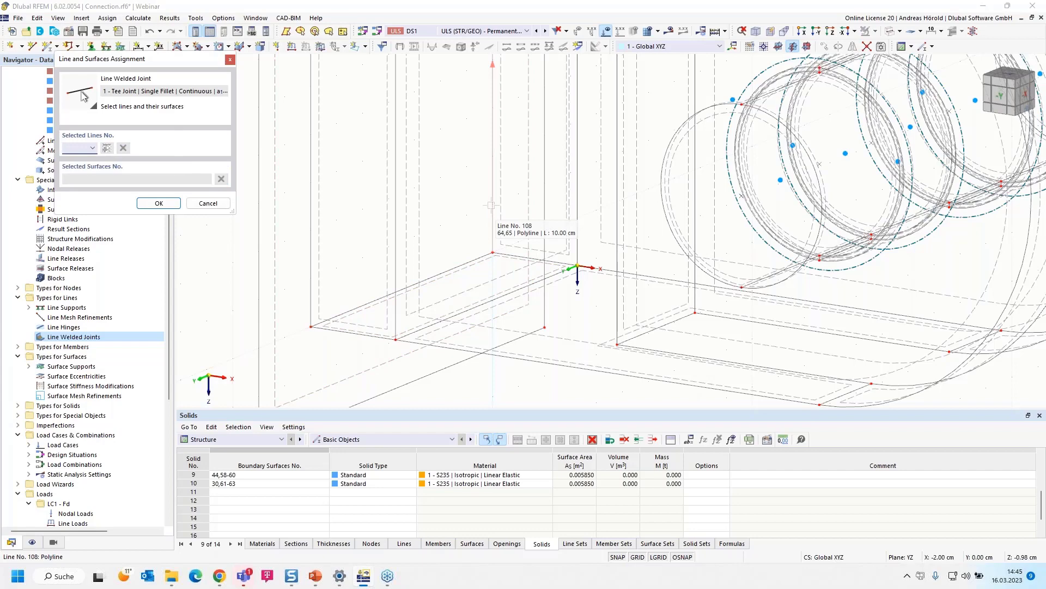
{"action": "left_click", "coordinate": [491, 205]}
{"action": "left_click", "coordinate": [355, 93]}
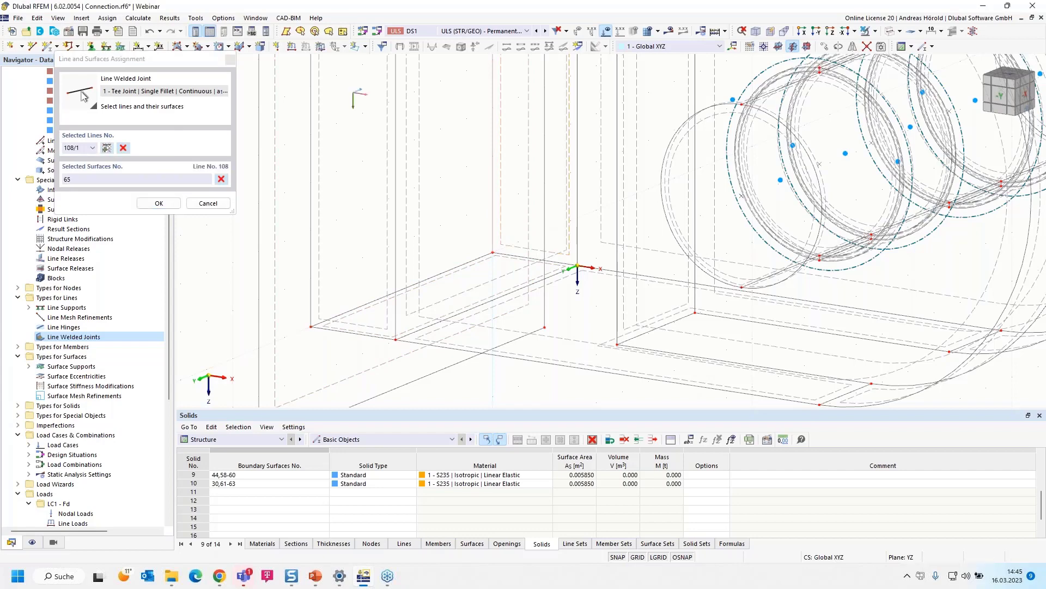
{"action": "left_click", "coordinate": [296, 267]}
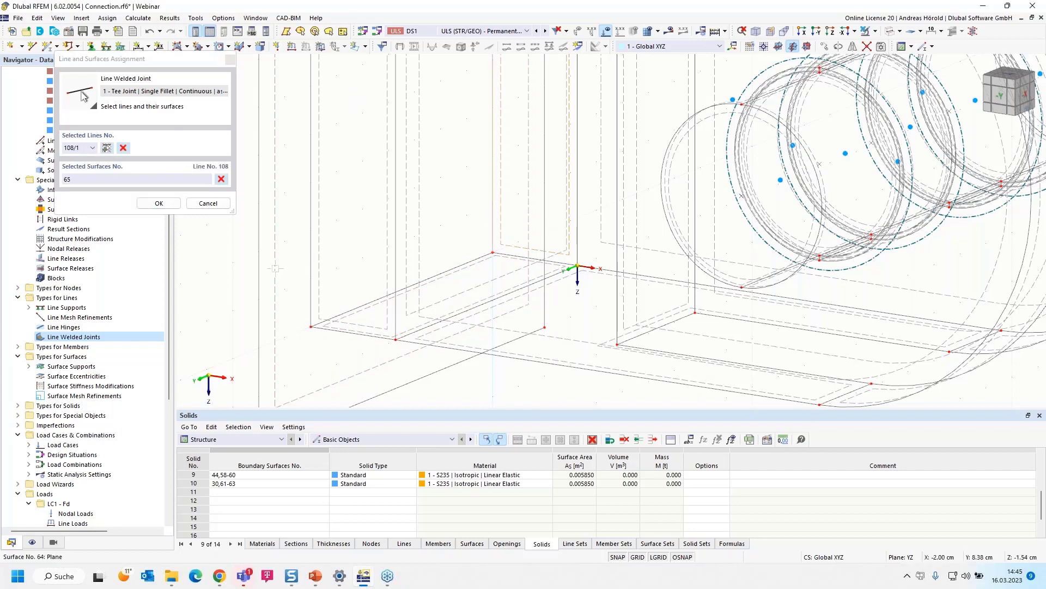
{"action": "left_click", "coordinate": [157, 204]}
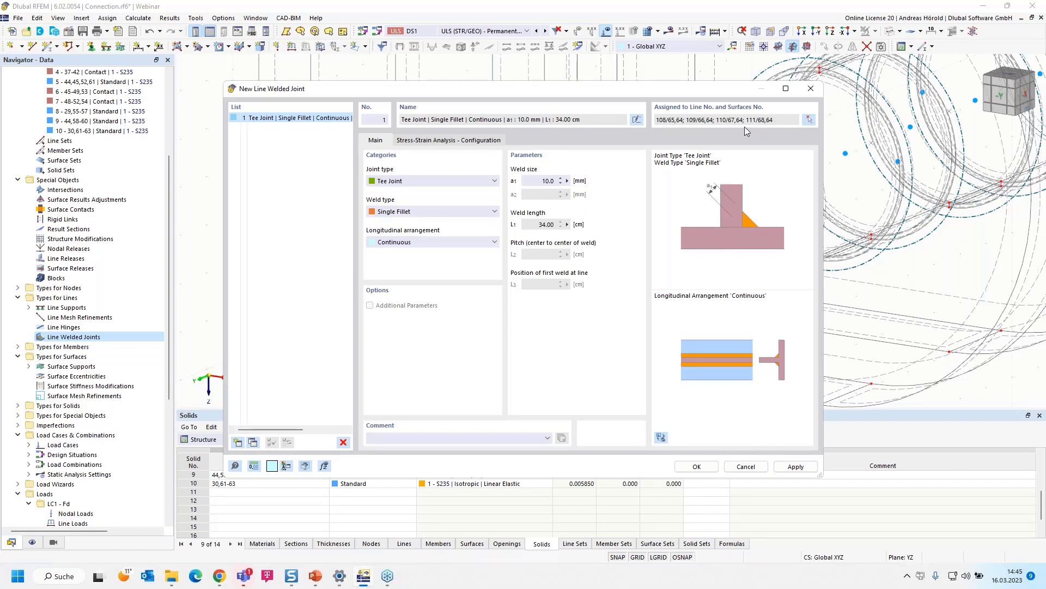
{"action": "left_click", "coordinate": [696, 467]}
{"action": "scroll", "coordinate": [427, 214], "scroll_direction": "down", "scroll_amount": 2}
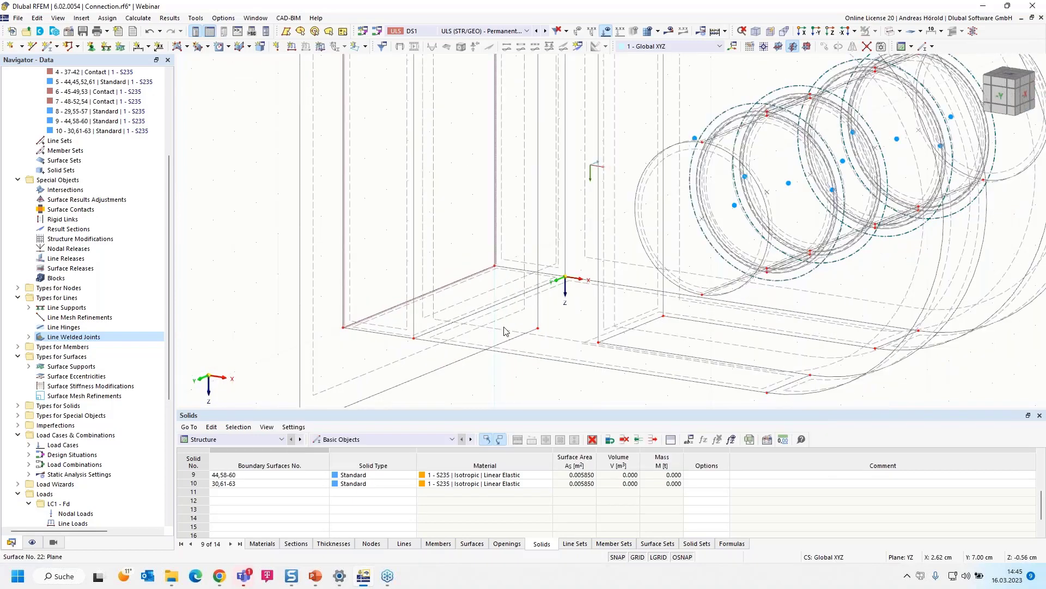
{"action": "scroll", "coordinate": [426, 214], "scroll_direction": "up", "scroll_amount": 5}
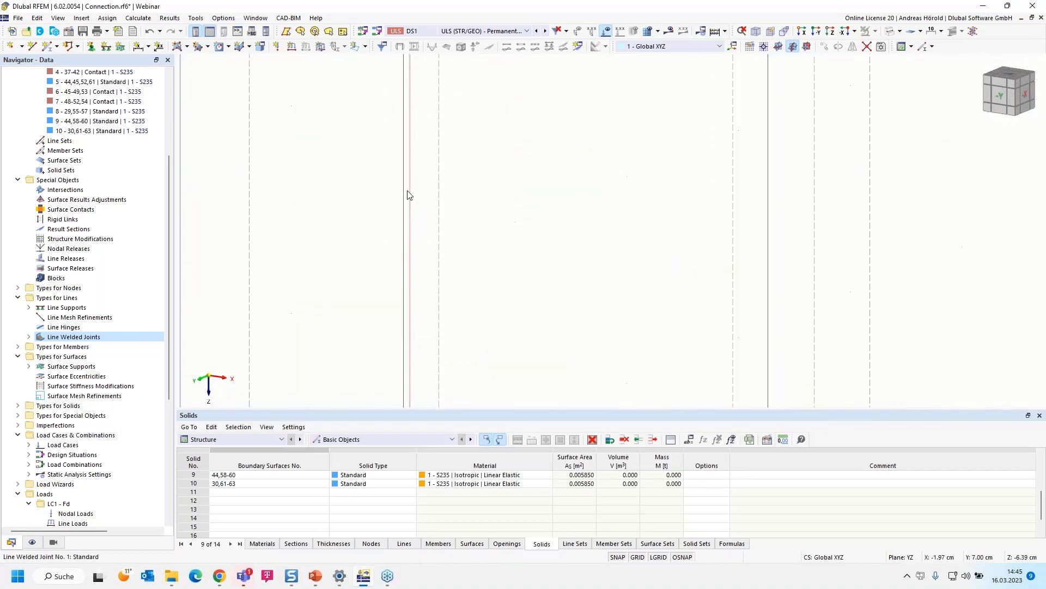
{"action": "scroll", "coordinate": [411, 184], "scroll_direction": "down", "scroll_amount": 3}
{"action": "scroll", "coordinate": [422, 158], "scroll_direction": "up", "scroll_amount": 2}
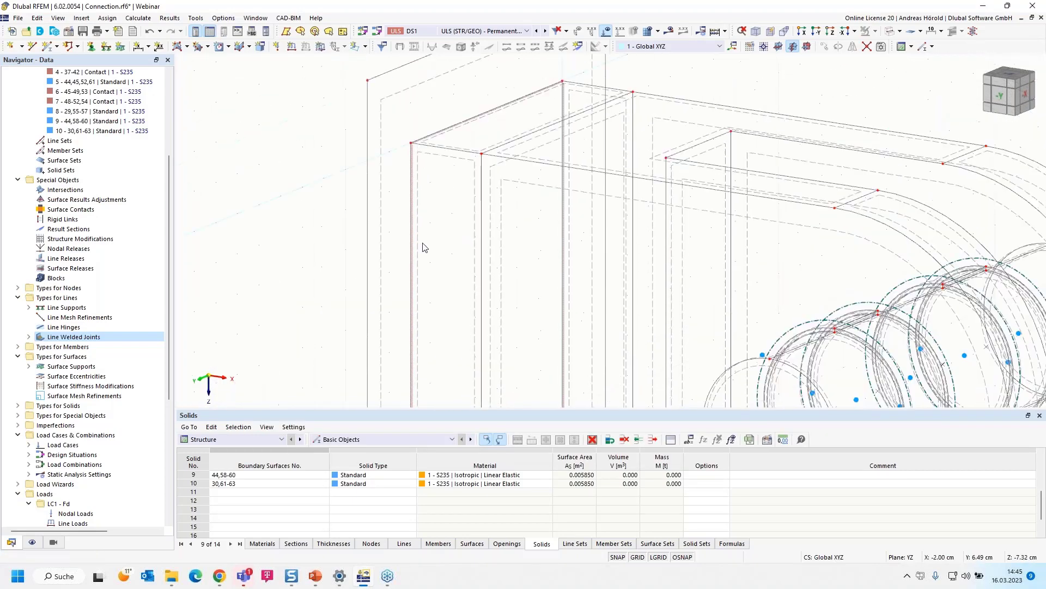
Review the existing tee-joint line welded joint and the stress types in its Default stress-strain analysis configuration.
{"action": "scroll", "coordinate": [429, 153], "scroll_direction": "up", "scroll_amount": 2}
{"action": "scroll", "coordinate": [436, 240], "scroll_direction": "down", "scroll_amount": 3}
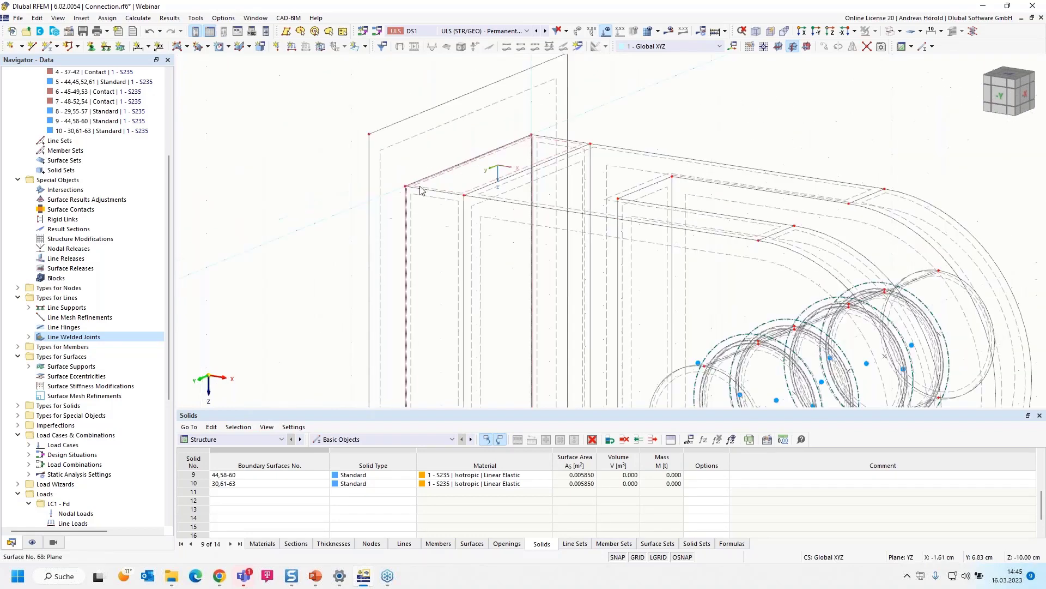
{"action": "middle_click_drag", "start_coordinate": [441, 258], "coordinate": [416, 197]}
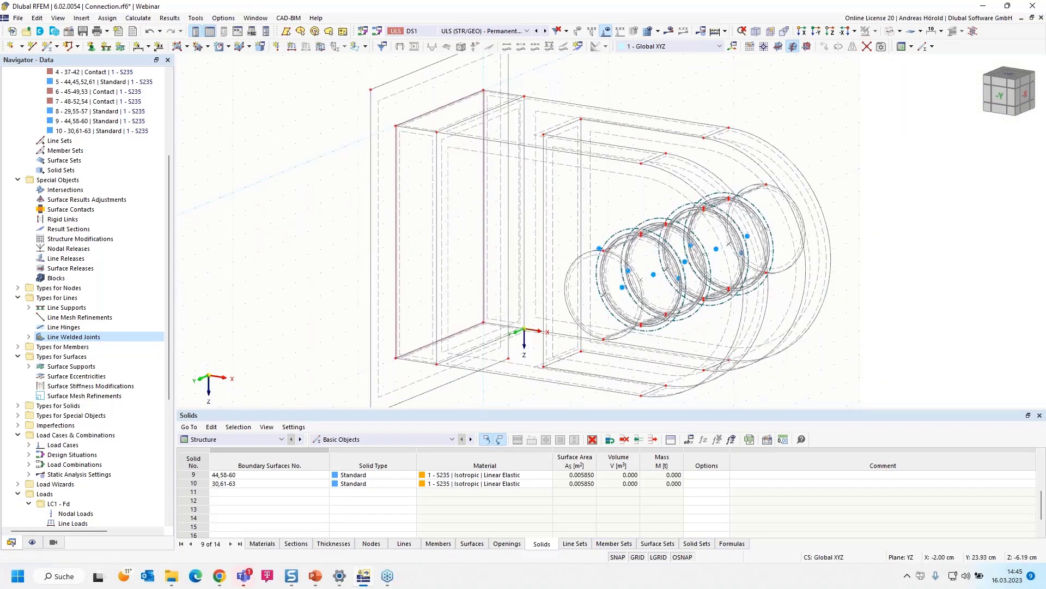
{"action": "left_click", "coordinate": [29, 336]}
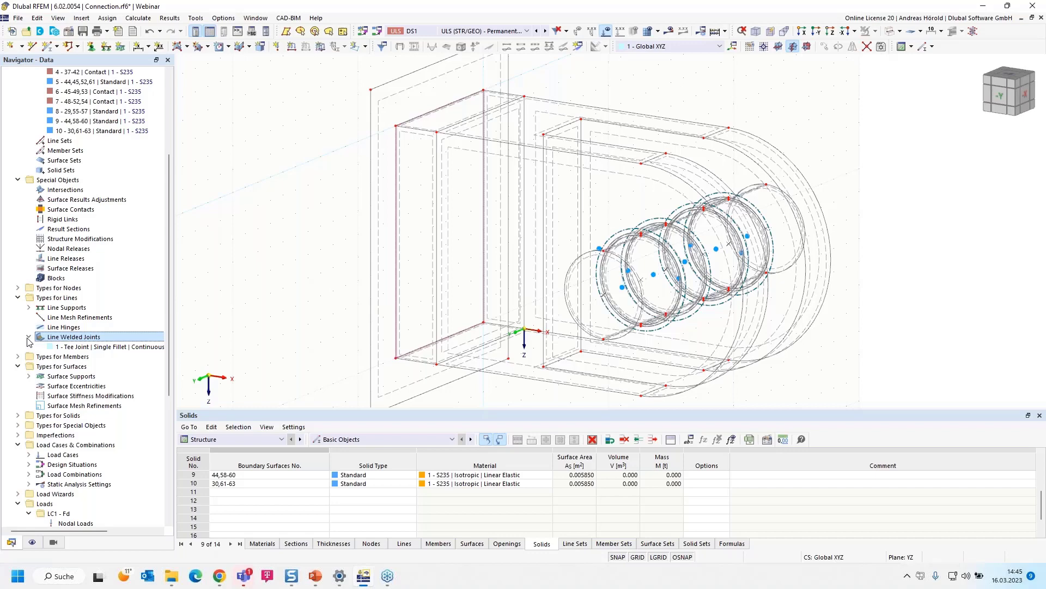
{"action": "double_click", "coordinate": [100, 347]}
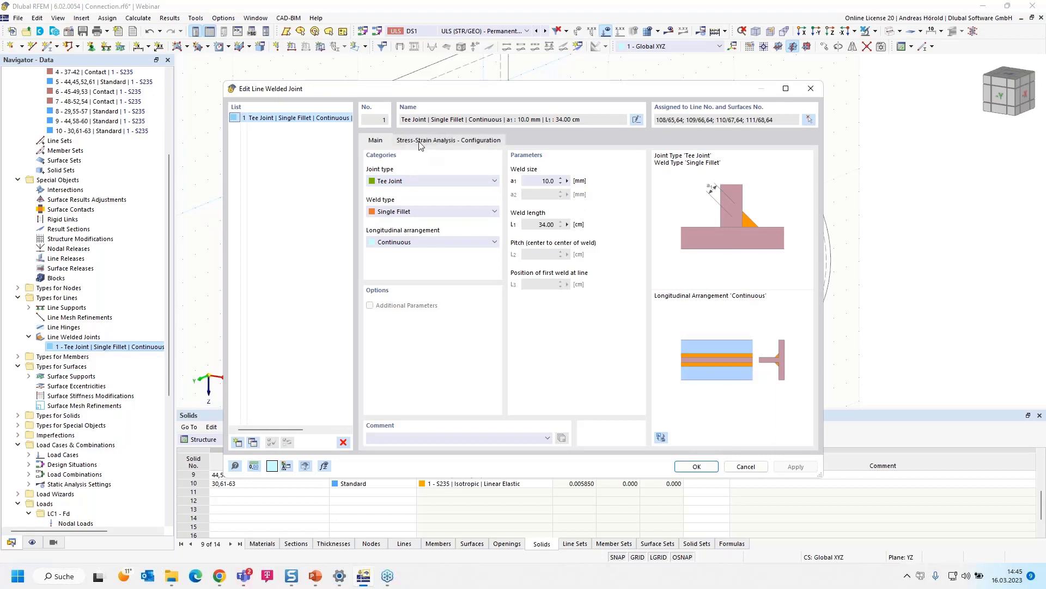
{"action": "left_click", "coordinate": [451, 143]}
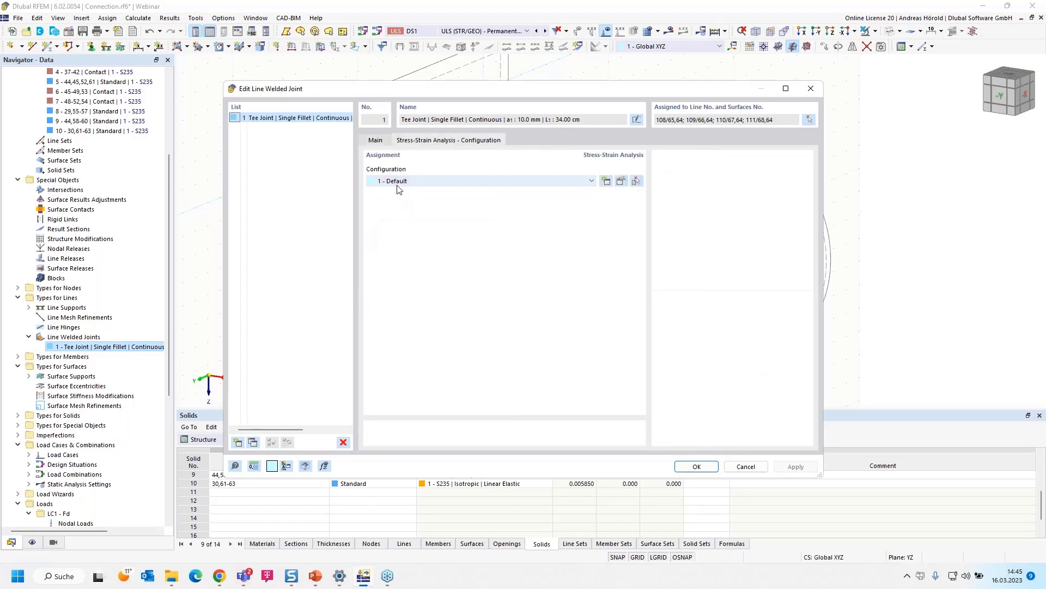
{"action": "left_click", "coordinate": [621, 182]}
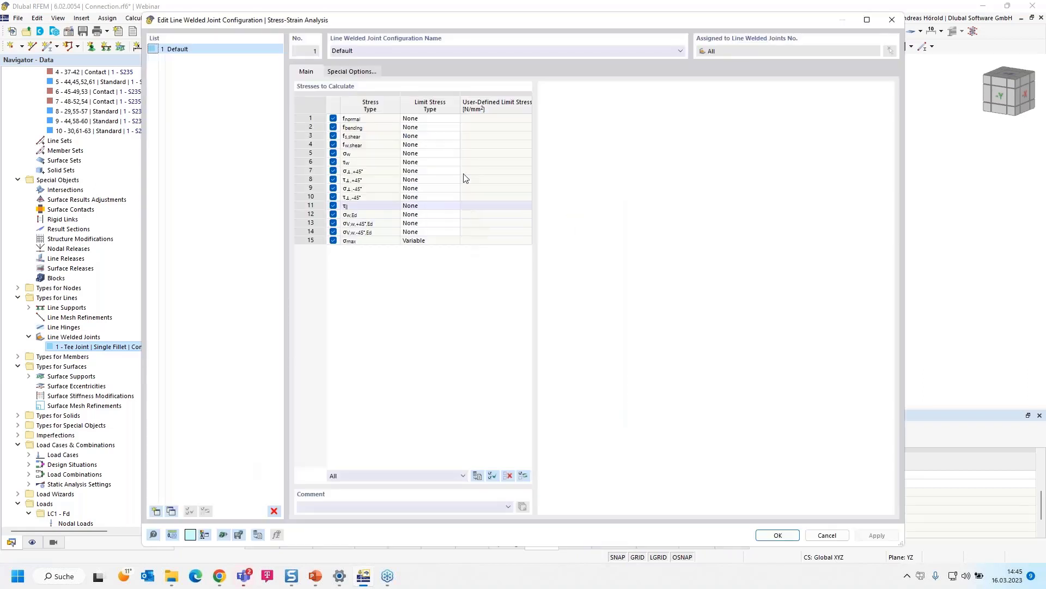
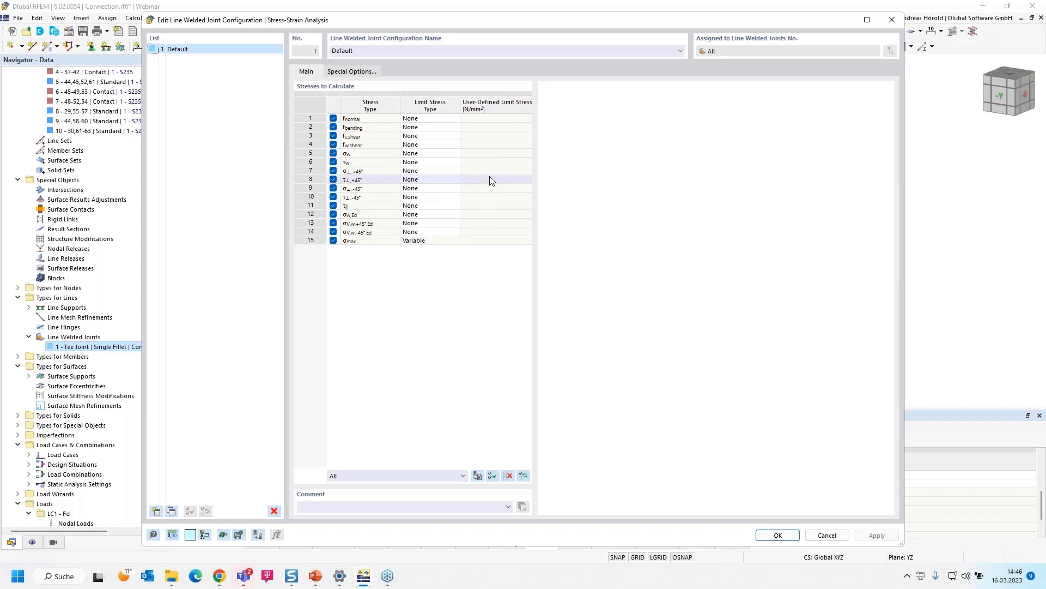
{"action": "left_click", "coordinate": [763, 537]}
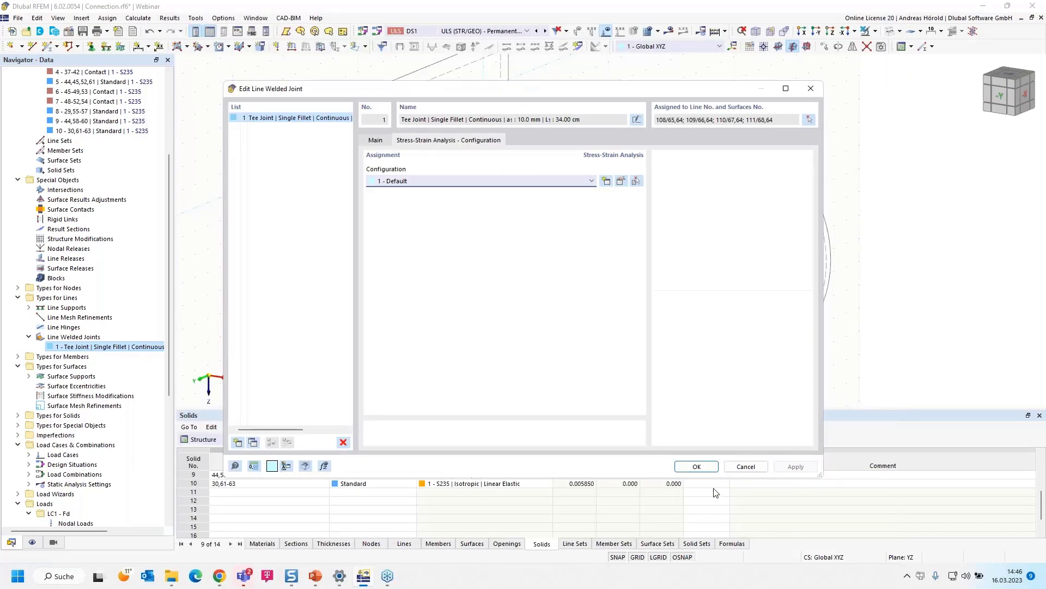
{"action": "left_click", "coordinate": [696, 466]}
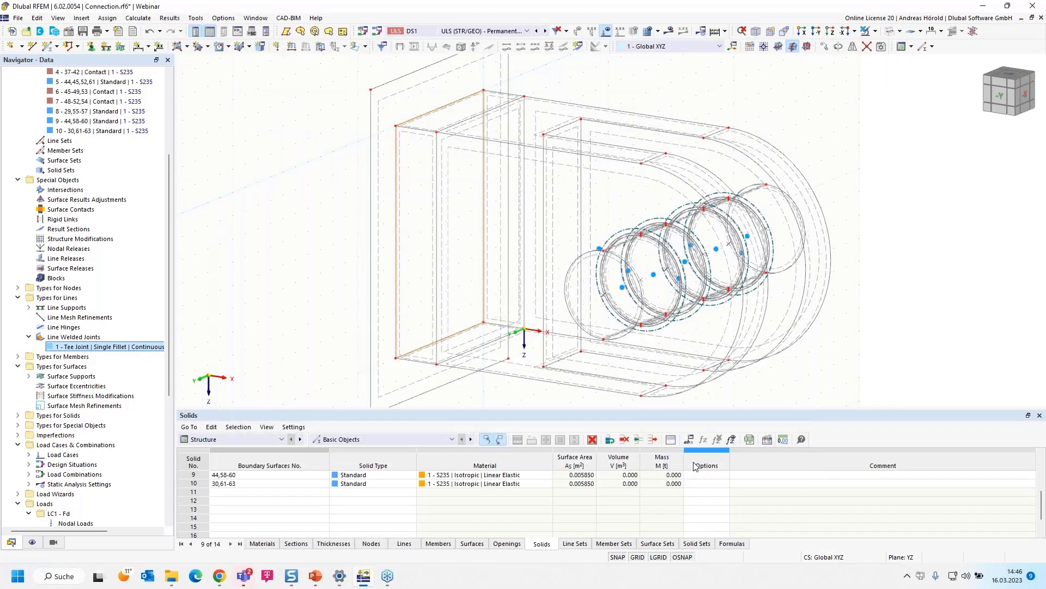
Switch the tables to Stress-Strain Analysis, try to calculate the results, and abort at the plausibility check.
{"action": "scroll", "coordinate": [504, 343], "scroll_direction": "down", "scroll_amount": 1}
{"action": "scroll", "coordinate": [504, 343], "scroll_direction": "down", "scroll_amount": 1}
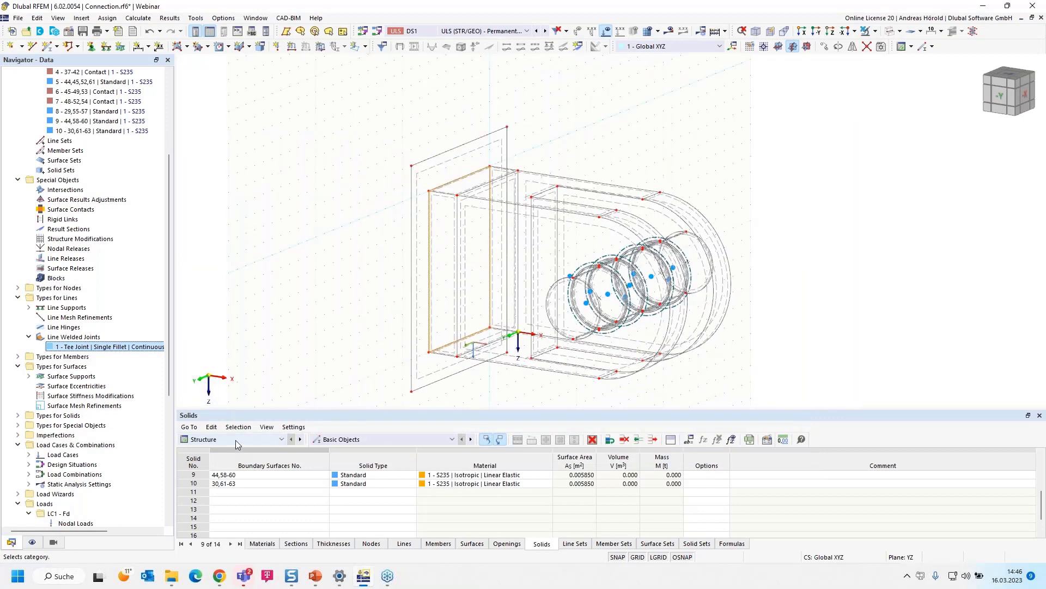
{"action": "left_click", "coordinate": [235, 440]}
{"action": "left_click", "coordinate": [246, 493]}
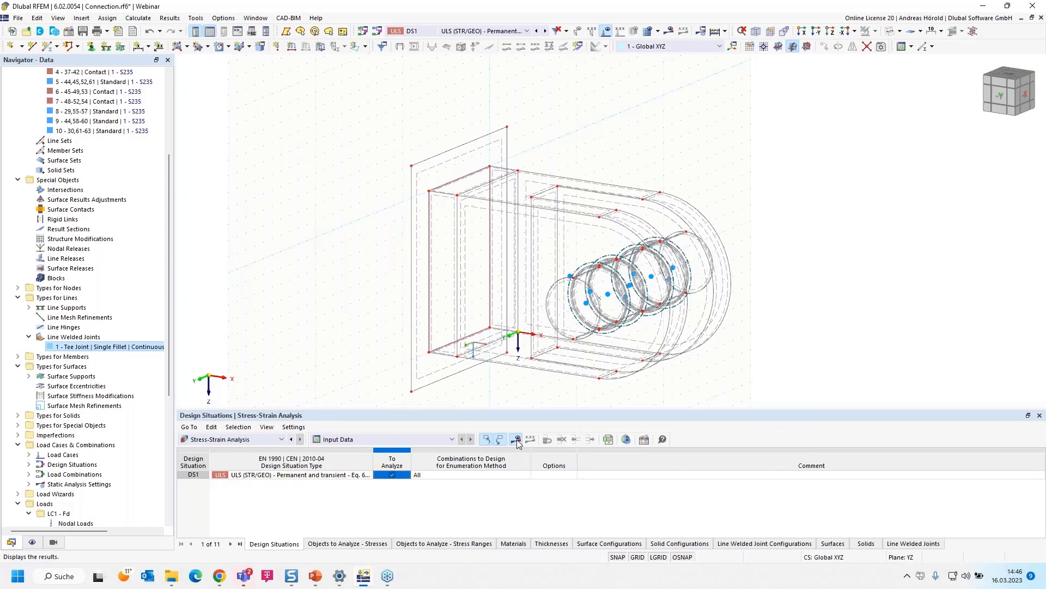
{"action": "left_click", "coordinate": [516, 439]}
{"action": "left_click", "coordinate": [566, 330]}
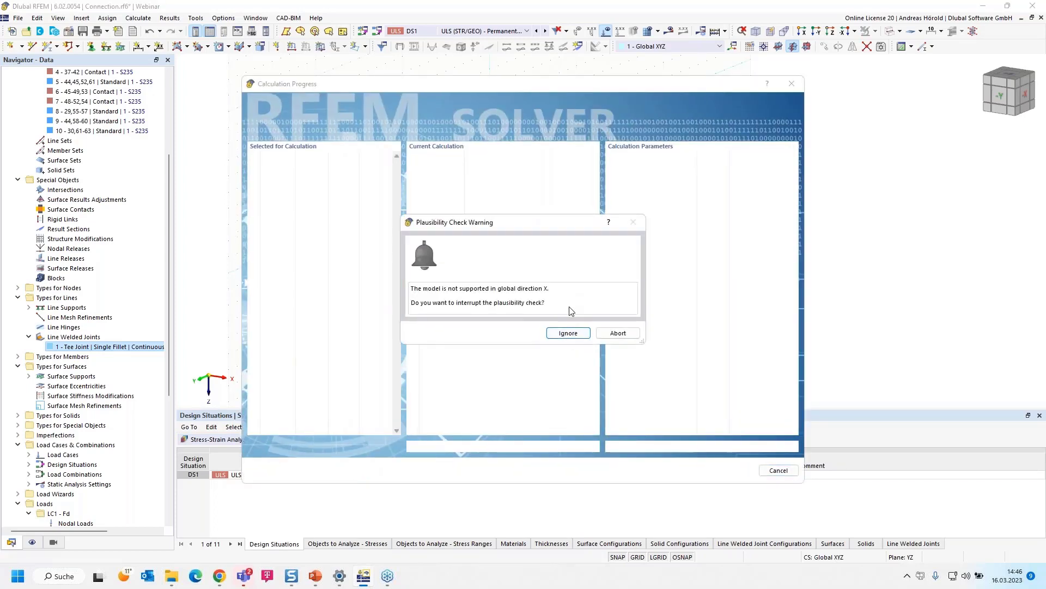
{"action": "left_click", "coordinate": [620, 333]}
Activate a surface support on end plate surface 64 and assign the existing Rigid support to it.
{"action": "scroll", "coordinate": [408, 264], "scroll_direction": "up", "scroll_amount": 4}
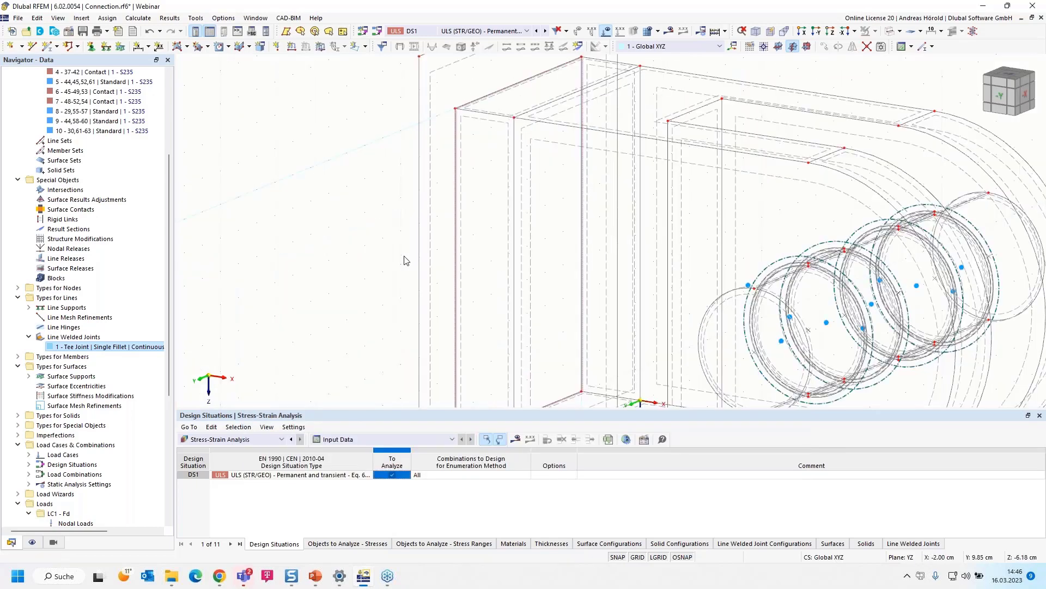
{"action": "scroll", "coordinate": [404, 260], "scroll_direction": "down", "scroll_amount": 4}
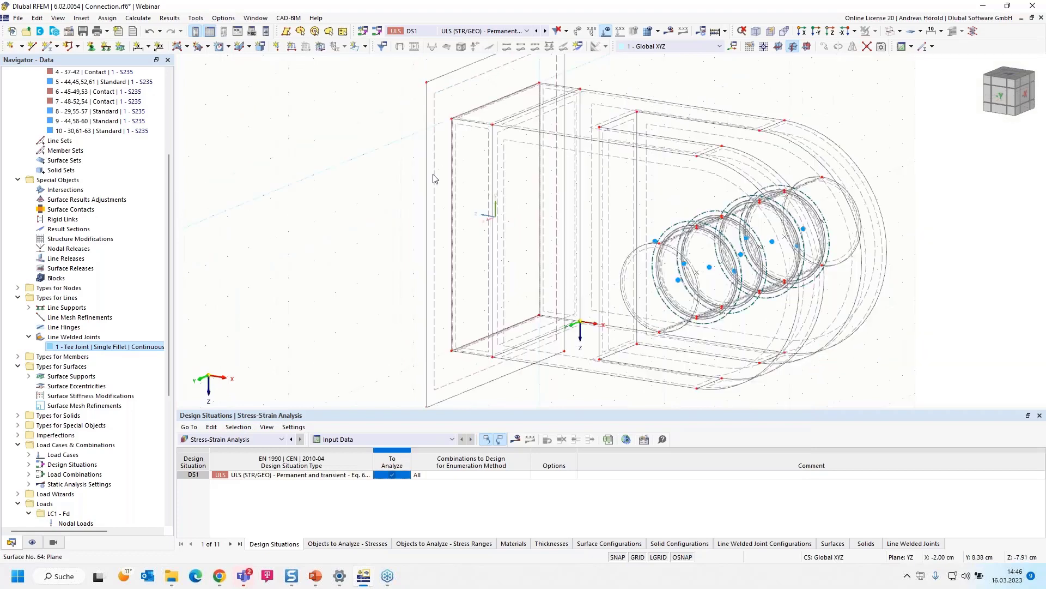
{"action": "double_click", "coordinate": [453, 104]}
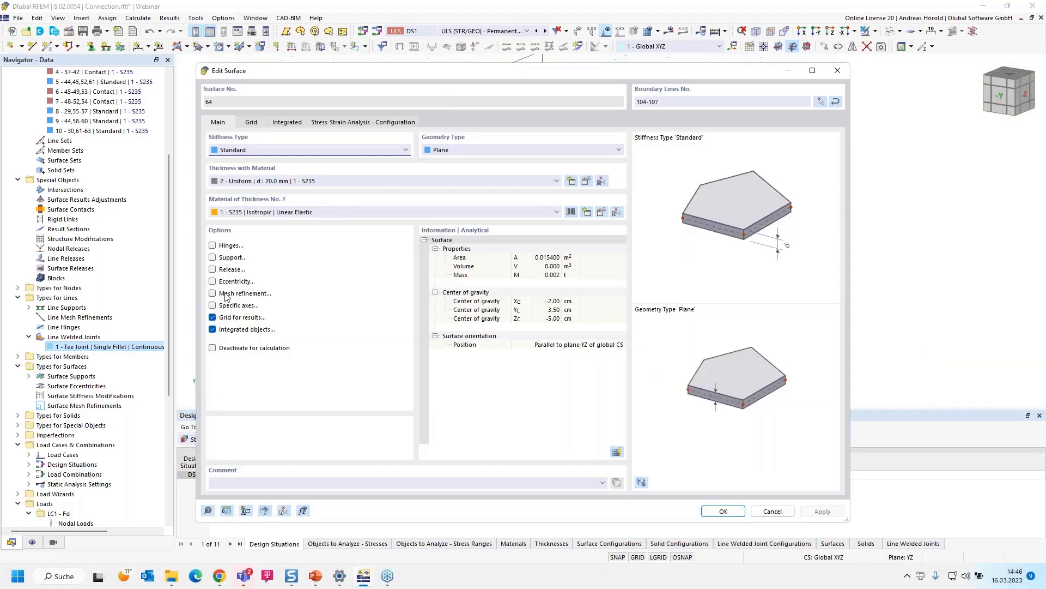
{"action": "left_click", "coordinate": [213, 258]}
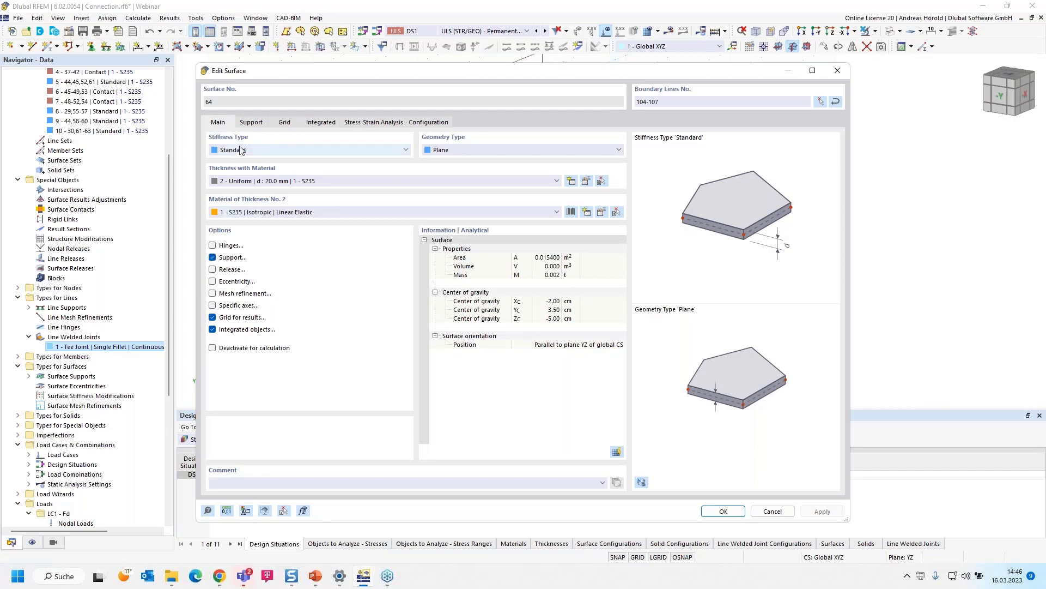
{"action": "left_click", "coordinate": [251, 124]}
{"action": "left_click", "coordinate": [255, 163]}
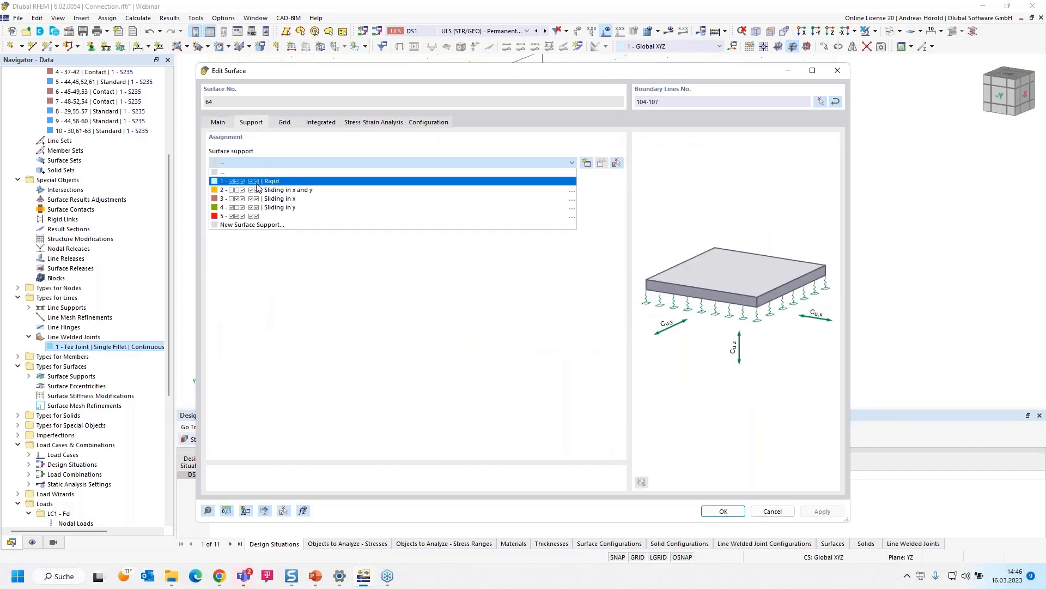
{"action": "left_click", "coordinate": [258, 181]}
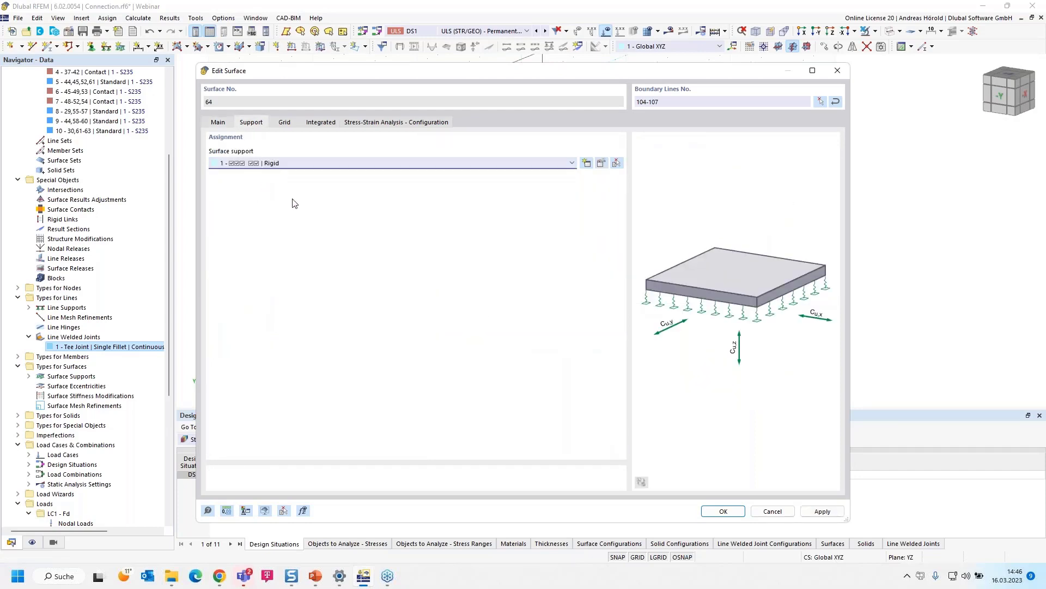
{"action": "left_click", "coordinate": [724, 511]}
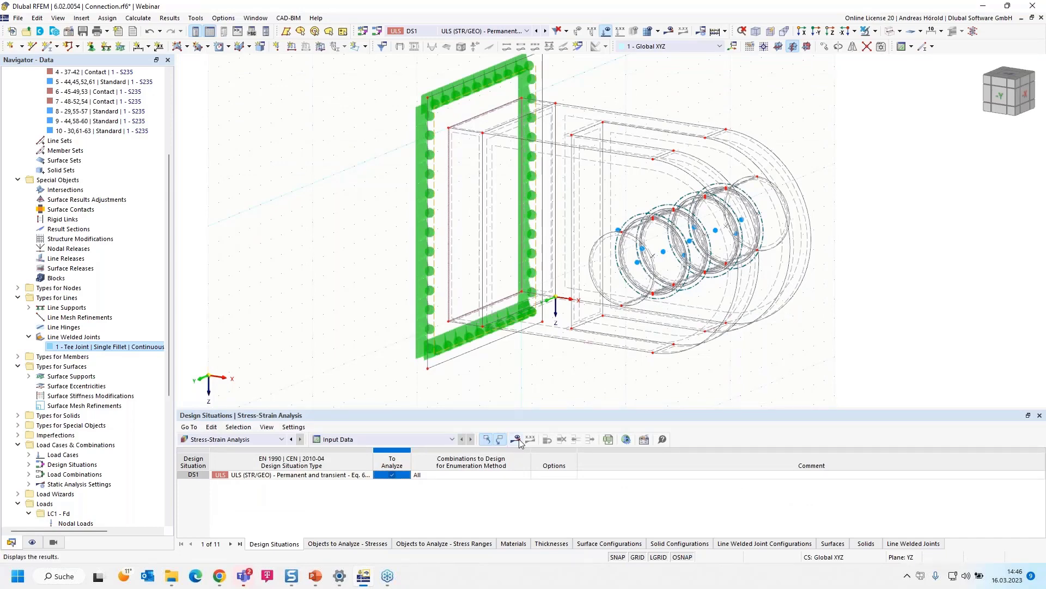
Calculate the stress-strain analysis and display the maximum shear stress (τmax) on the solids.
{"action": "left_click", "coordinate": [519, 442]}
{"action": "left_click", "coordinate": [551, 337]}
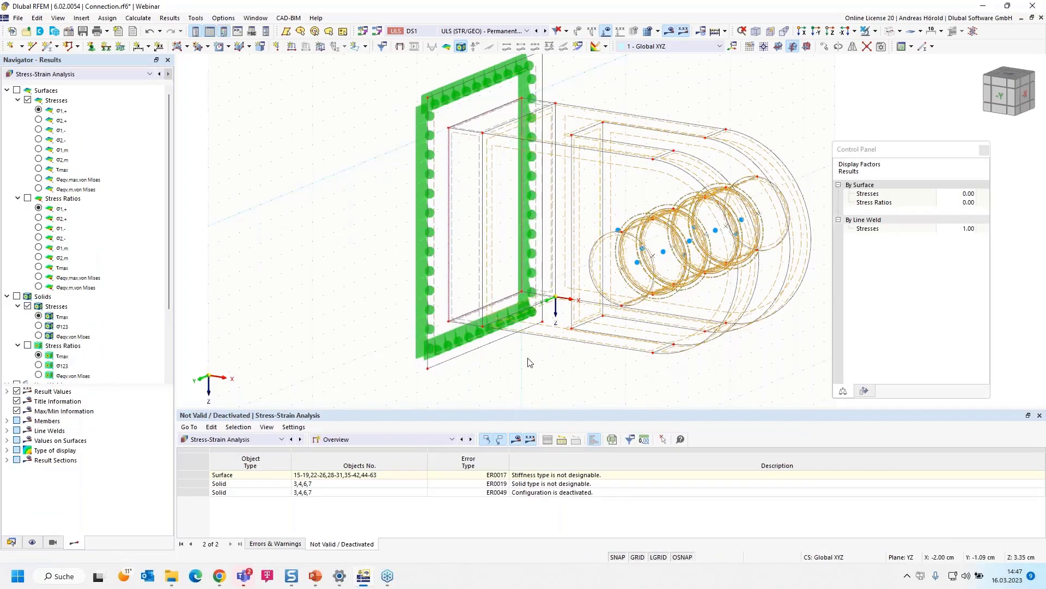
{"action": "left_click", "coordinate": [41, 318]}
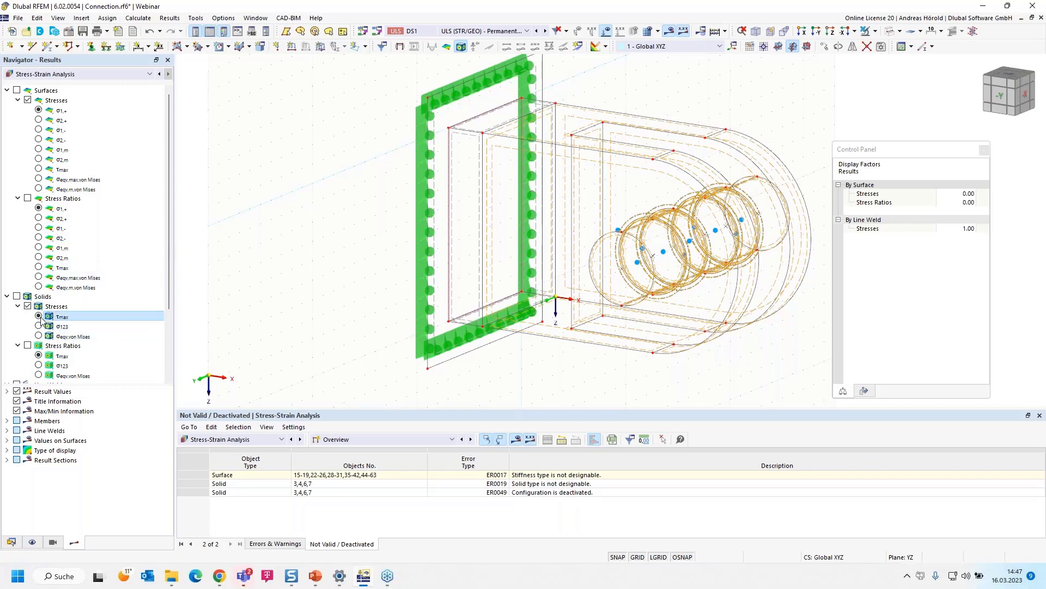
{"action": "left_click", "coordinate": [17, 296]}
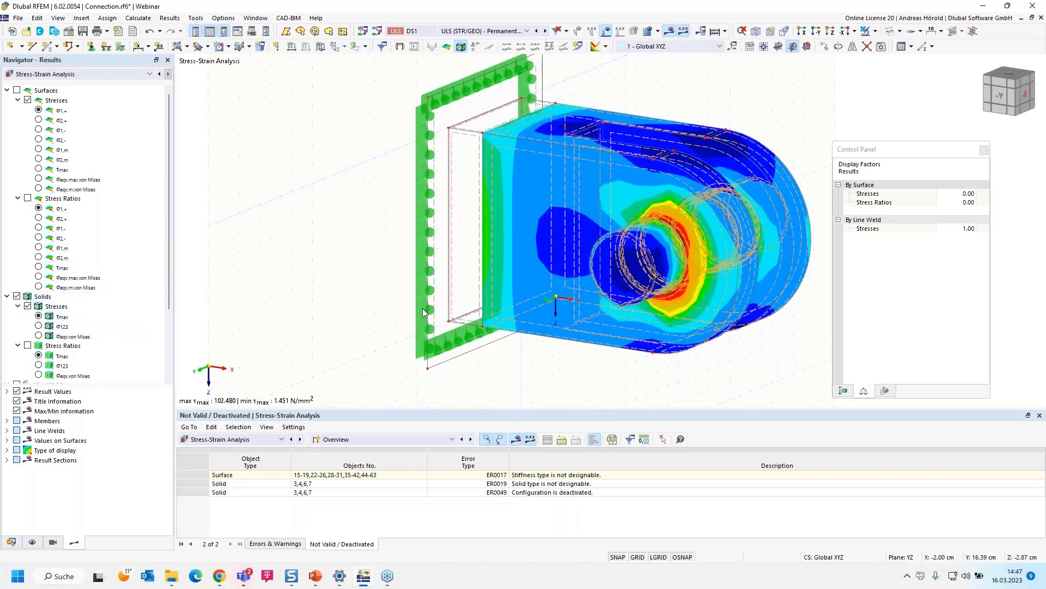
Check the result tables for stresses on solids and stresses in line welds, enlarging the table area for the welds.
{"action": "left_click", "coordinate": [397, 439]}
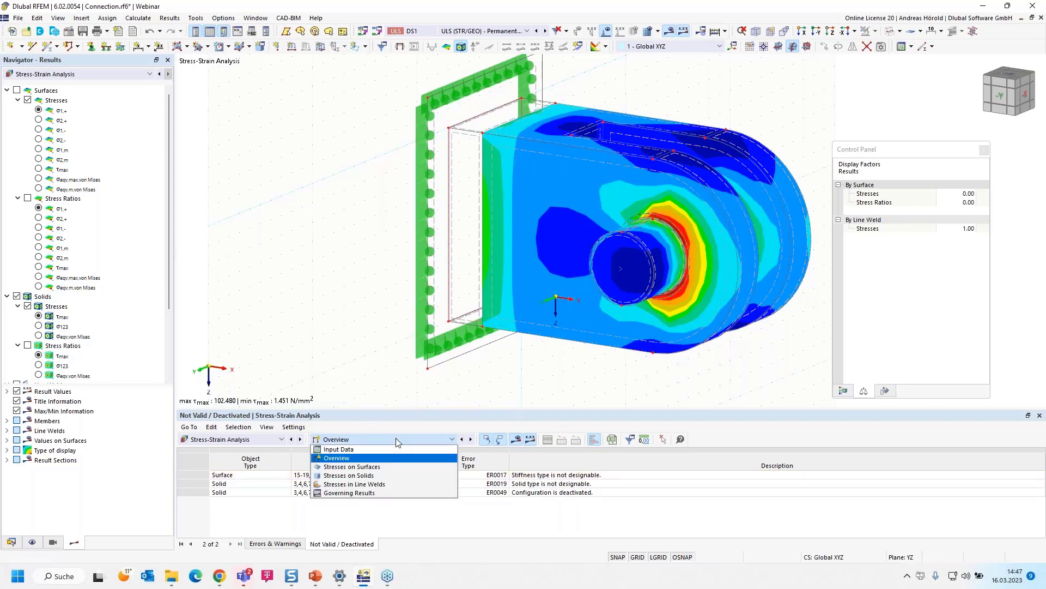
{"action": "left_click", "coordinate": [388, 476]}
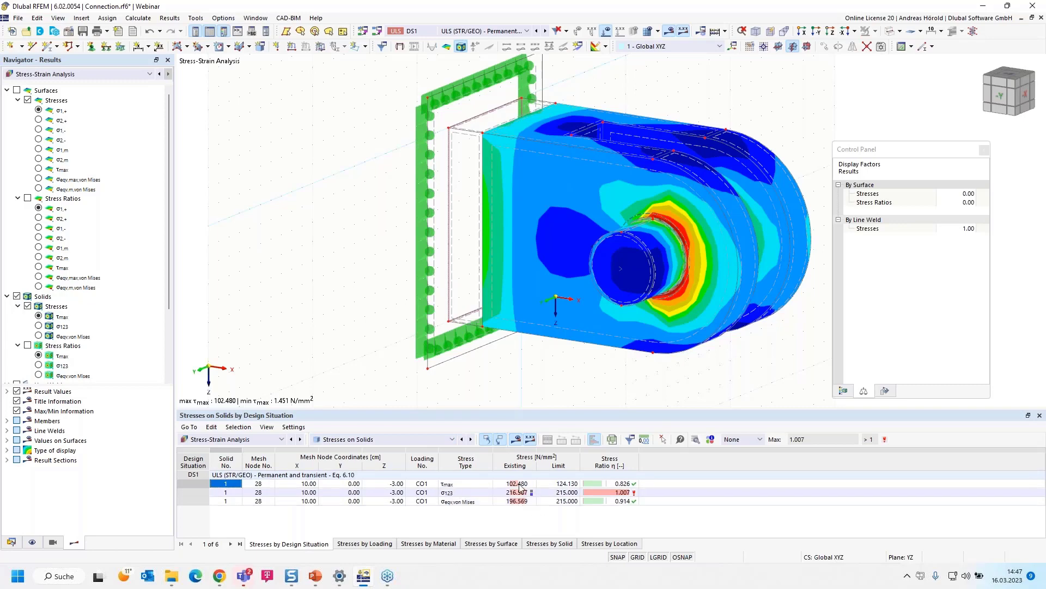
{"action": "left_click", "coordinate": [408, 440]}
{"action": "left_click", "coordinate": [405, 483]}
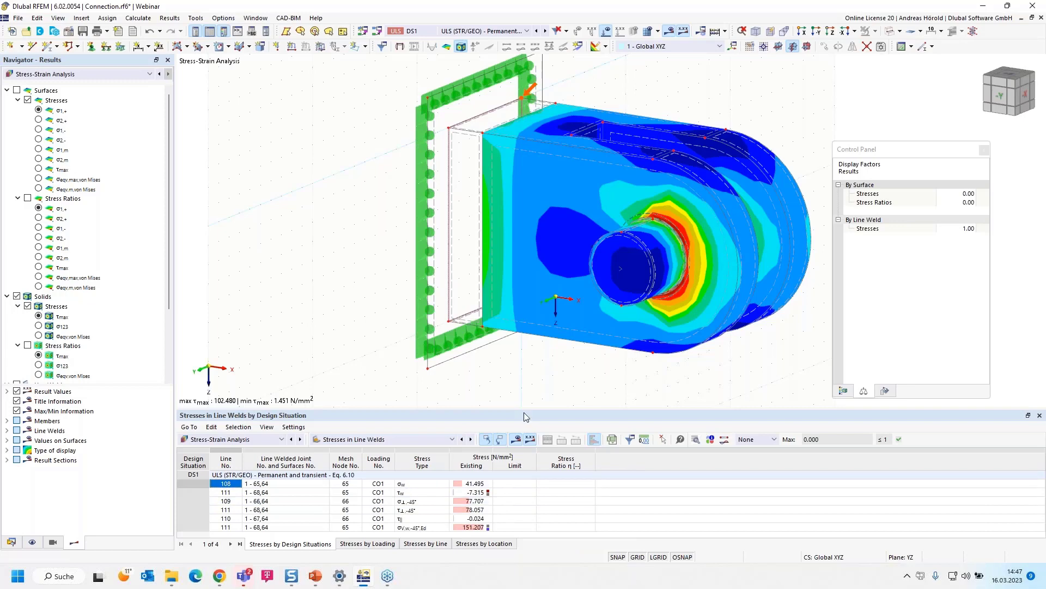
{"action": "left_click_drag", "start_coordinate": [525, 412], "coordinate": [524, 380]}
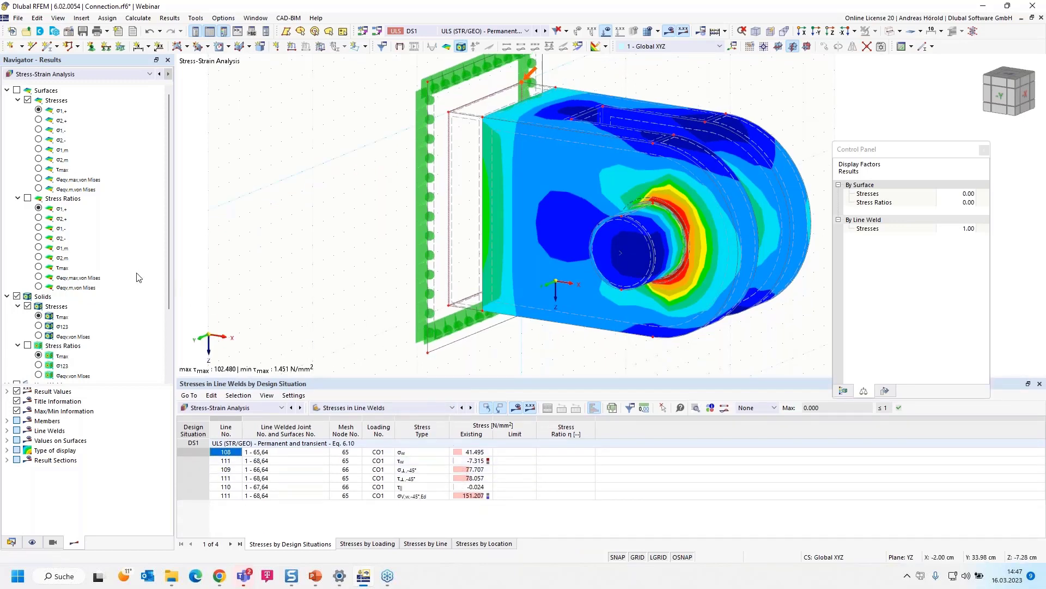
Return to the stresses on solids table, shrink the table area, and clear the object selection.
{"action": "left_click", "coordinate": [376, 409]}
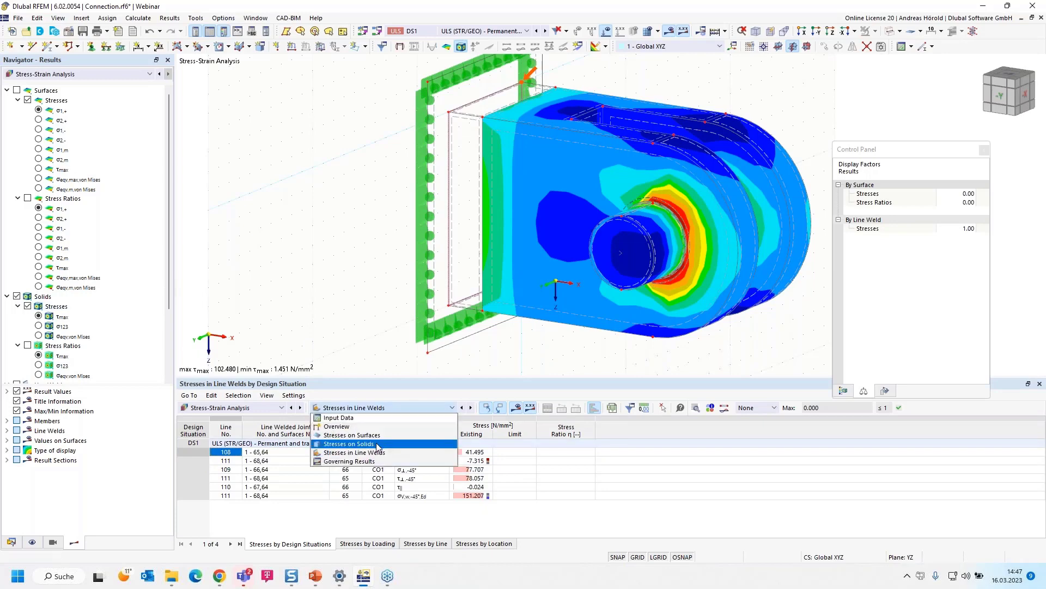
{"action": "left_click", "coordinate": [349, 444]}
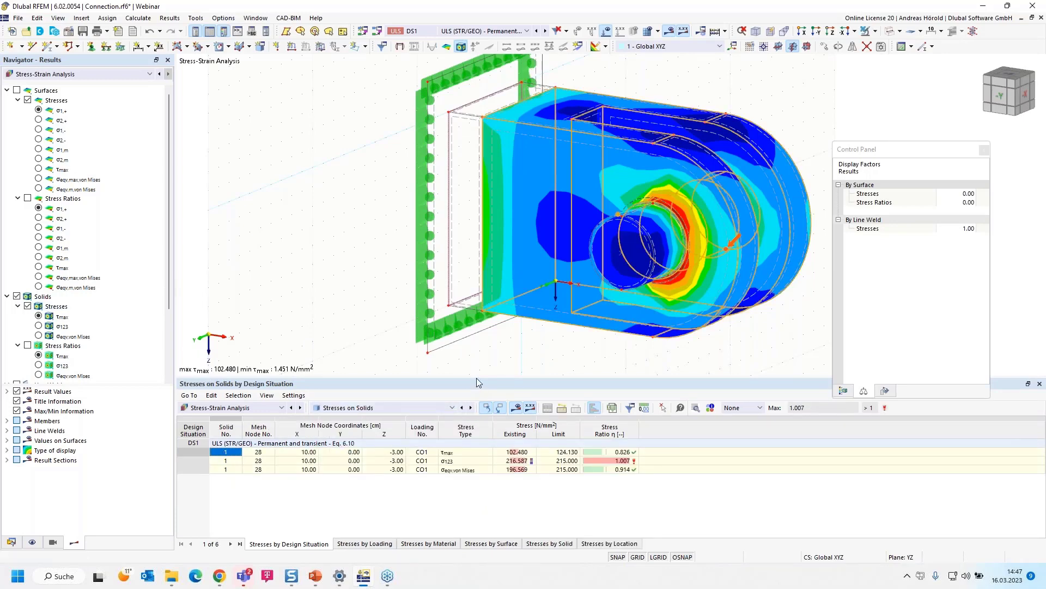
{"action": "left_click_drag", "start_coordinate": [476, 378], "coordinate": [468, 432]}
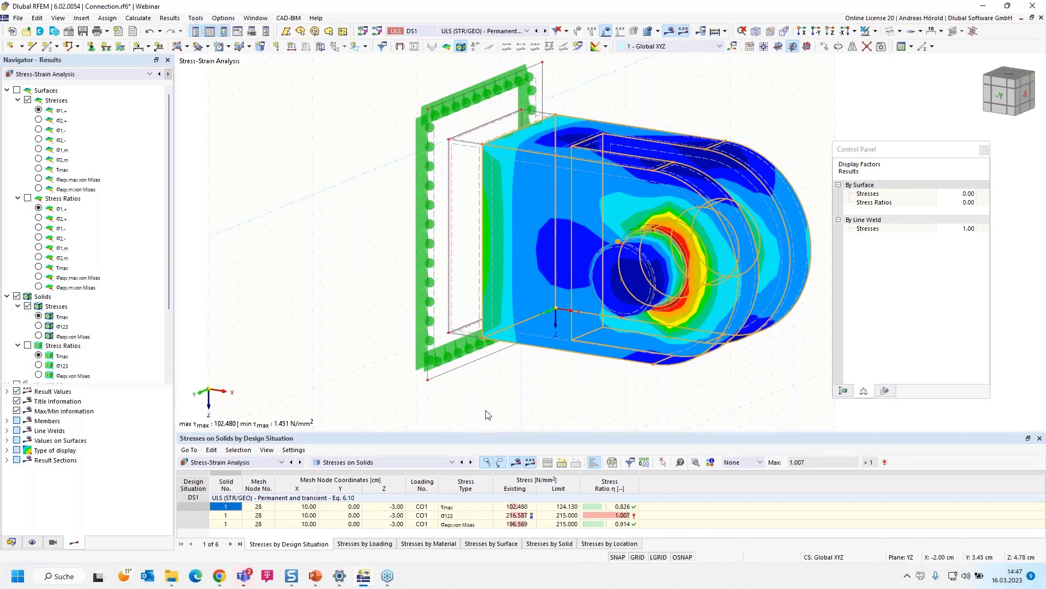
{"action": "left_click", "coordinate": [486, 413]}
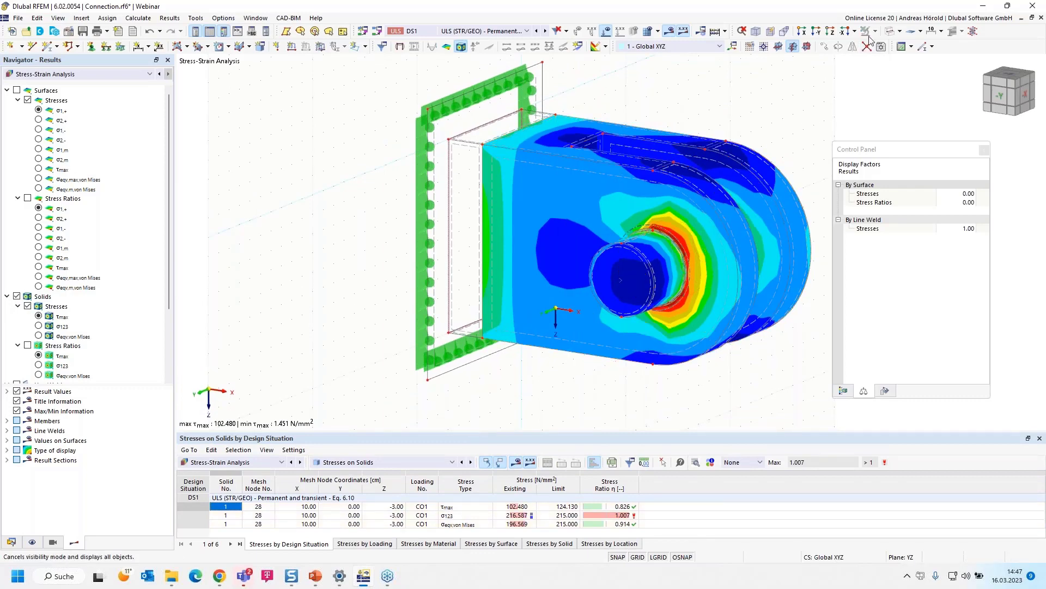
Display the model as a transparent model and shift it within the view.
{"action": "left_click", "coordinate": [899, 31]}
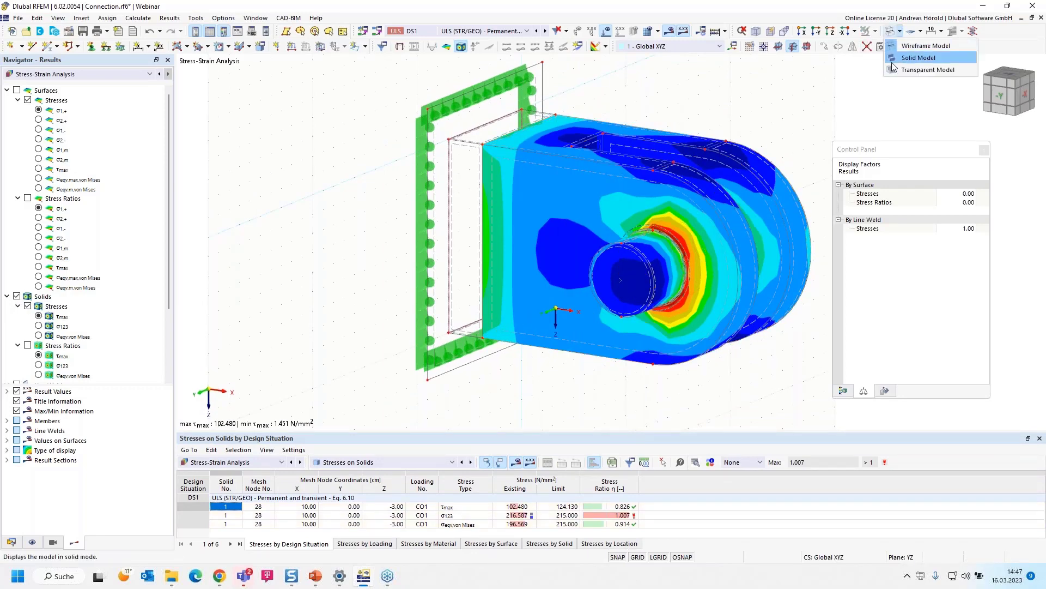
{"action": "left_click", "coordinate": [921, 70]}
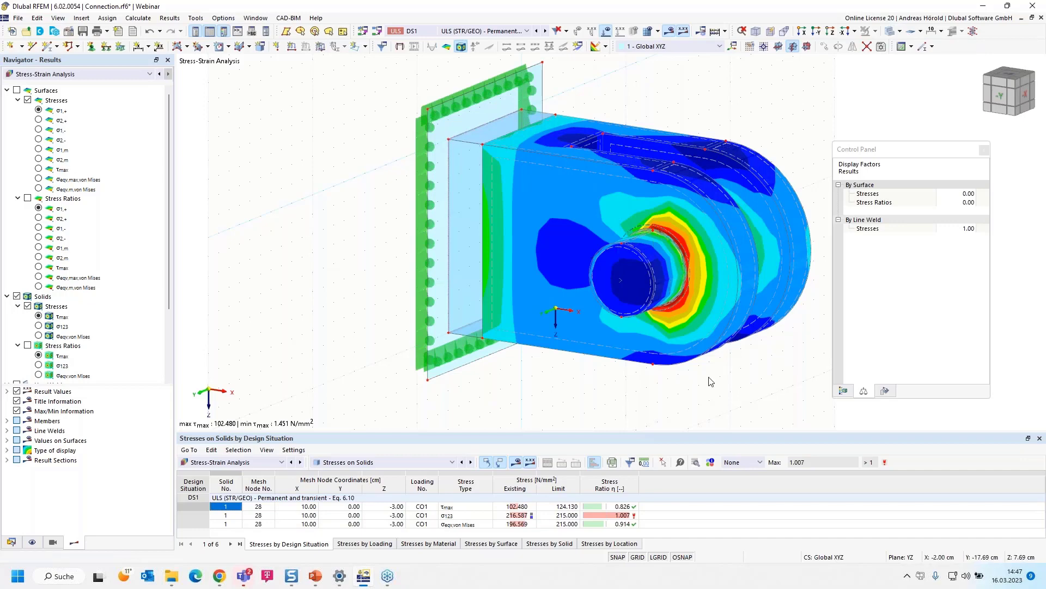
{"action": "middle_click_drag", "start_coordinate": [711, 381], "coordinate": [642, 396]}
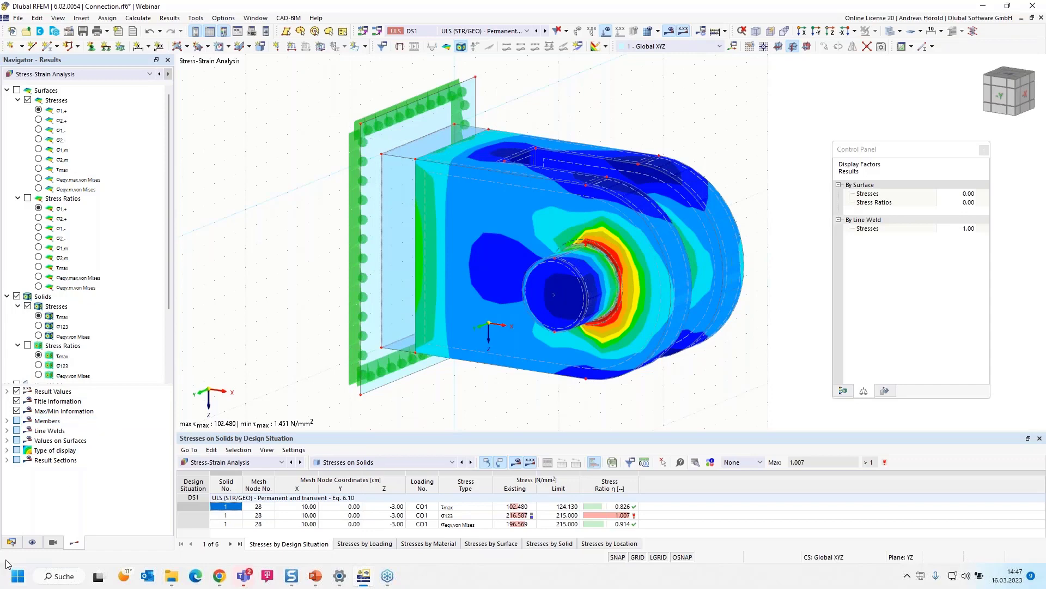
Start a new result section of type 2 points and vector and pick its two points along the solid's upper edge.
{"action": "left_click", "coordinate": [11, 542]}
{"action": "scroll", "coordinate": [79, 432], "scroll_direction": "down", "scroll_amount": 8}
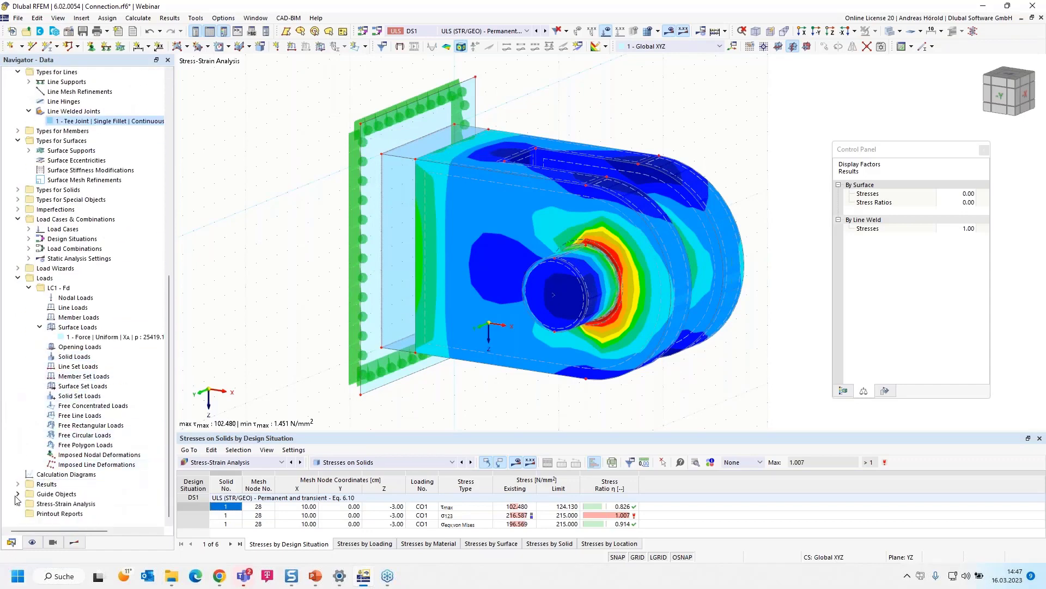
{"action": "left_click", "coordinate": [18, 494]}
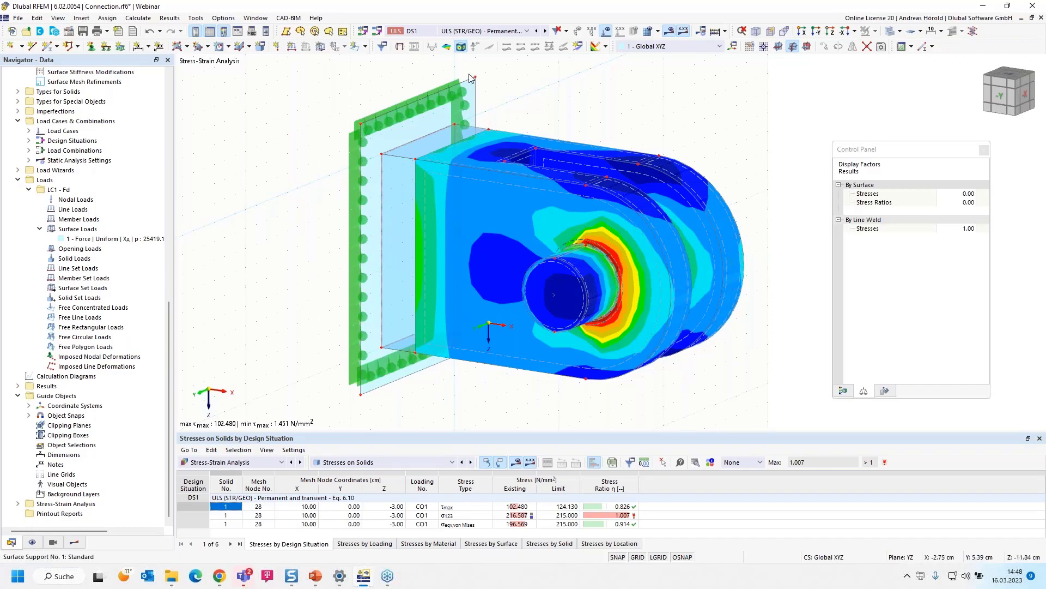
{"action": "left_click", "coordinate": [578, 47]}
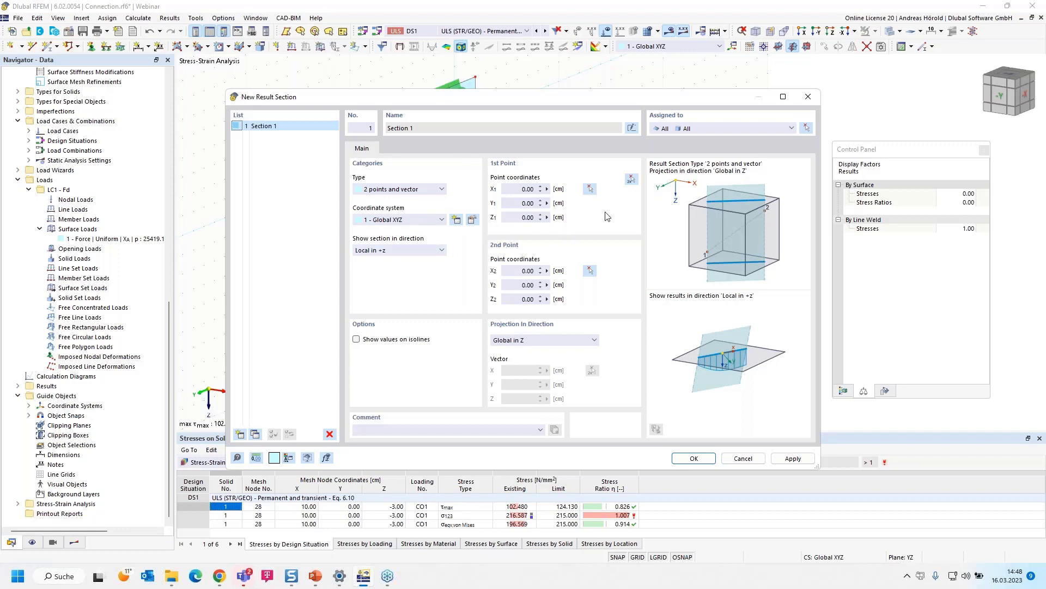
{"action": "left_click", "coordinate": [631, 180]}
{"action": "scroll", "coordinate": [452, 186], "scroll_direction": "up", "scroll_amount": 2}
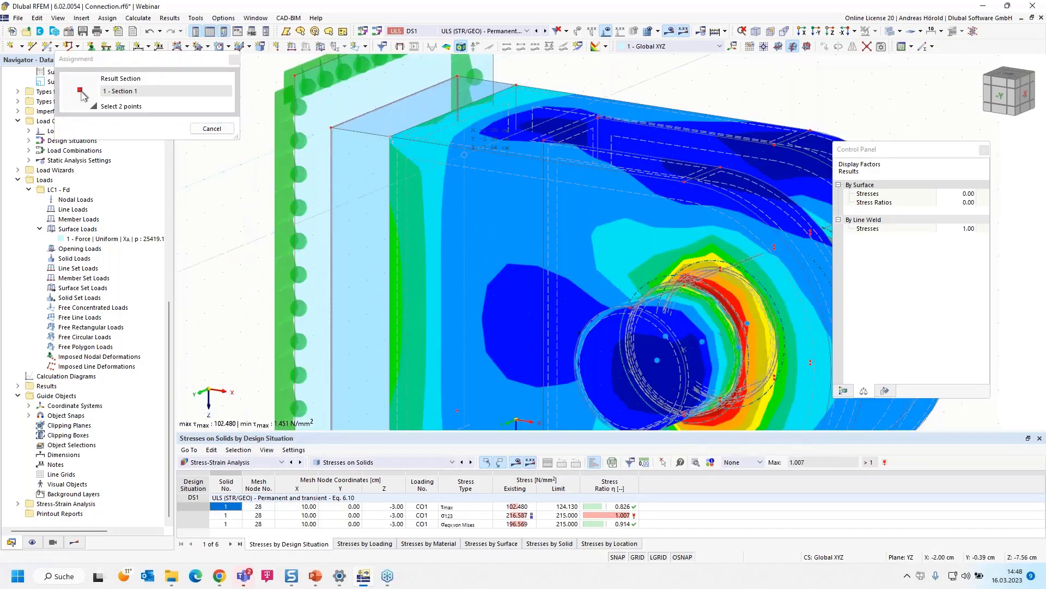
{"action": "scroll", "coordinate": [559, 170], "scroll_direction": "down", "scroll_amount": 1}
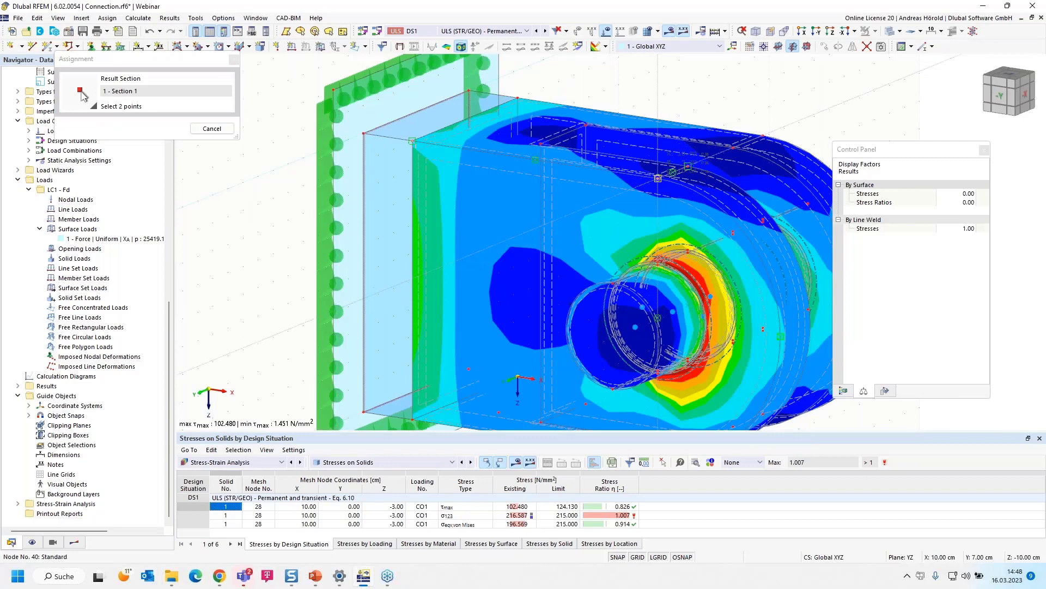
{"action": "left_click", "coordinate": [658, 178]}
{"action": "left_click_drag", "start_coordinate": [693, 102], "coordinate": [406, 138]}
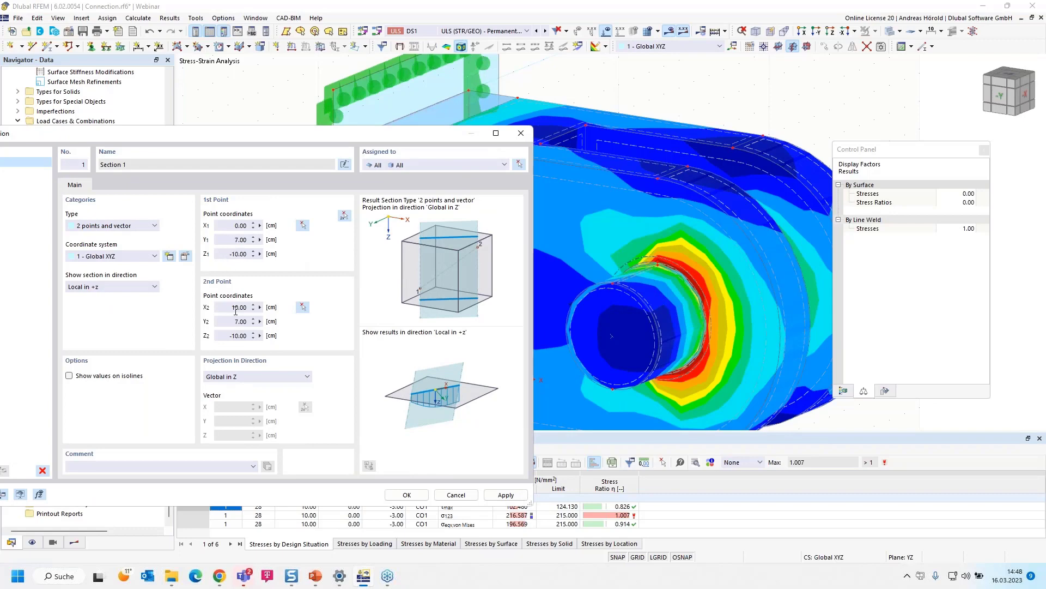
Set the second point's X to 15 cm and both points' Y to 6 cm, and create the result section.
{"action": "left_click_drag", "start_coordinate": [237, 306], "coordinate": [259, 307]}
{"action": "type", "text": "5"}
{"action": "key", "text": "Tab"}
{"action": "type", "text": "6"}
{"action": "left_click", "coordinate": [236, 240]}
{"action": "type", "text": "6"}
{"action": "left_click", "coordinate": [407, 496]}
{"action": "scroll", "coordinate": [423, 342], "scroll_direction": "down", "scroll_amount": 2}
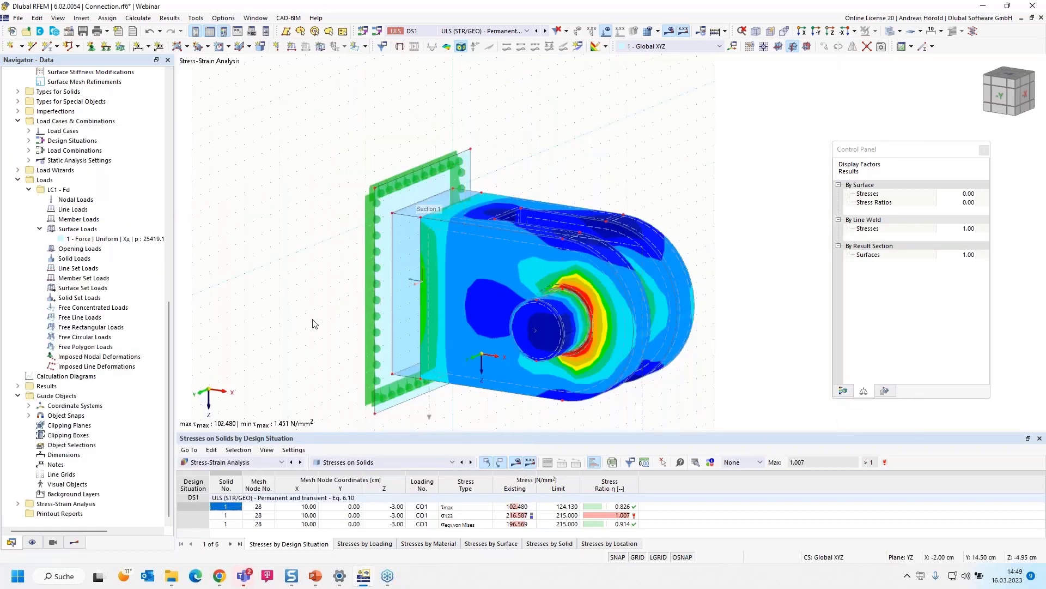
Display the solid stresses in the result section Section 1.
{"action": "left_click", "coordinate": [74, 543]}
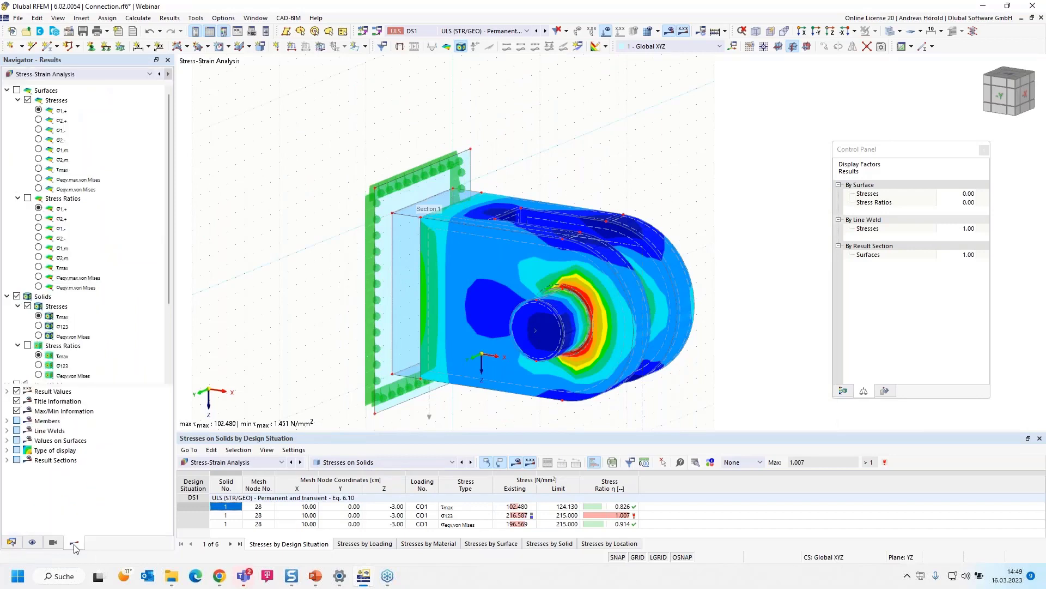
{"action": "scroll", "coordinate": [54, 339], "scroll_direction": "down", "scroll_amount": 3}
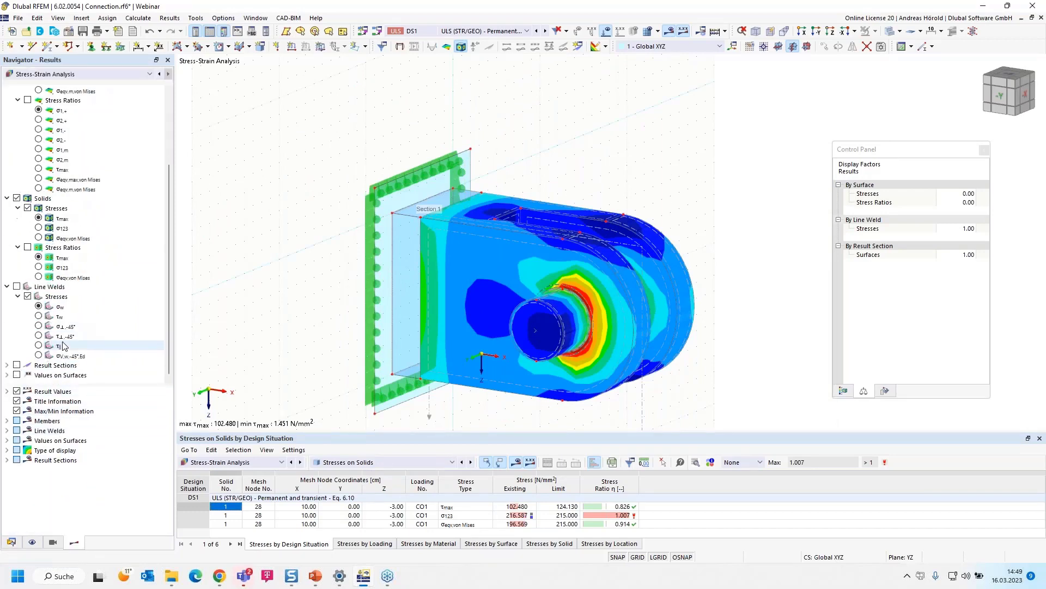
{"action": "left_click", "coordinate": [7, 364]}
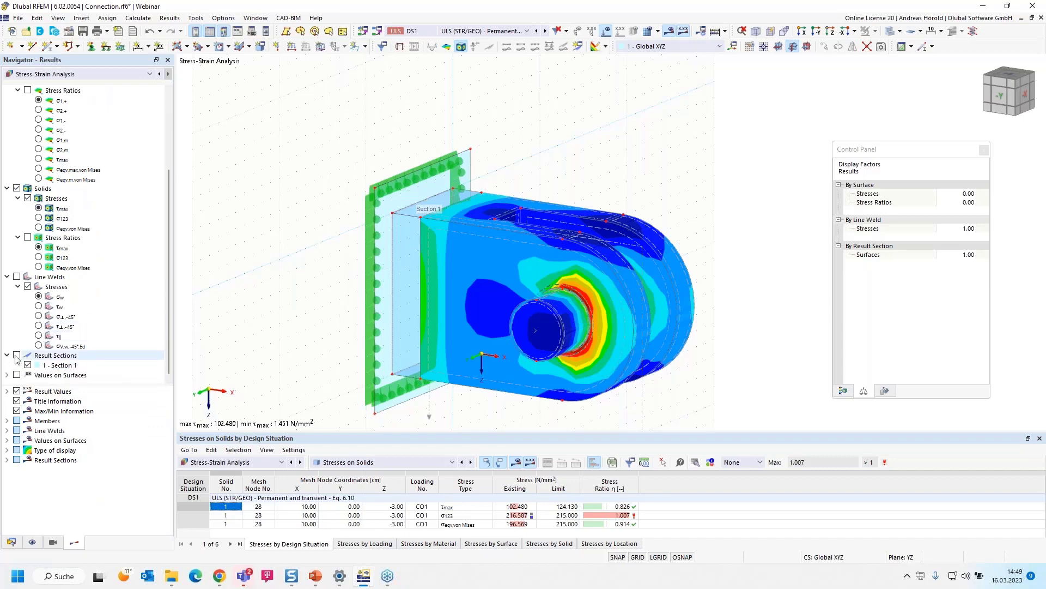
{"action": "left_click", "coordinate": [17, 356]}
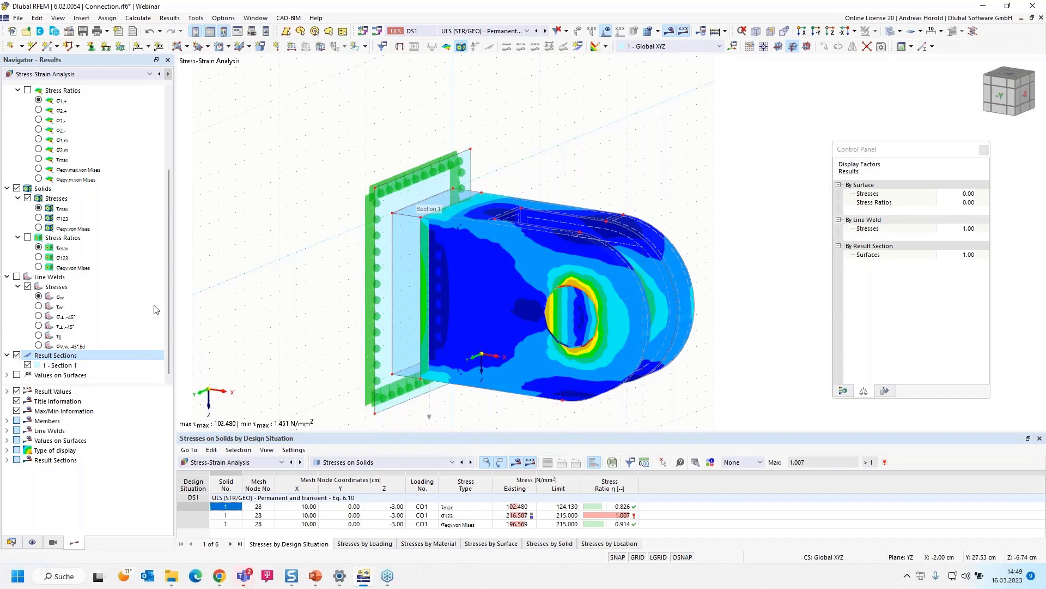
Display the solids' stress ratios in the section, viewing σeqv,von Mises before settling on σ123 and inspecting the area around the hole.
{"action": "left_click", "coordinate": [38, 258]}
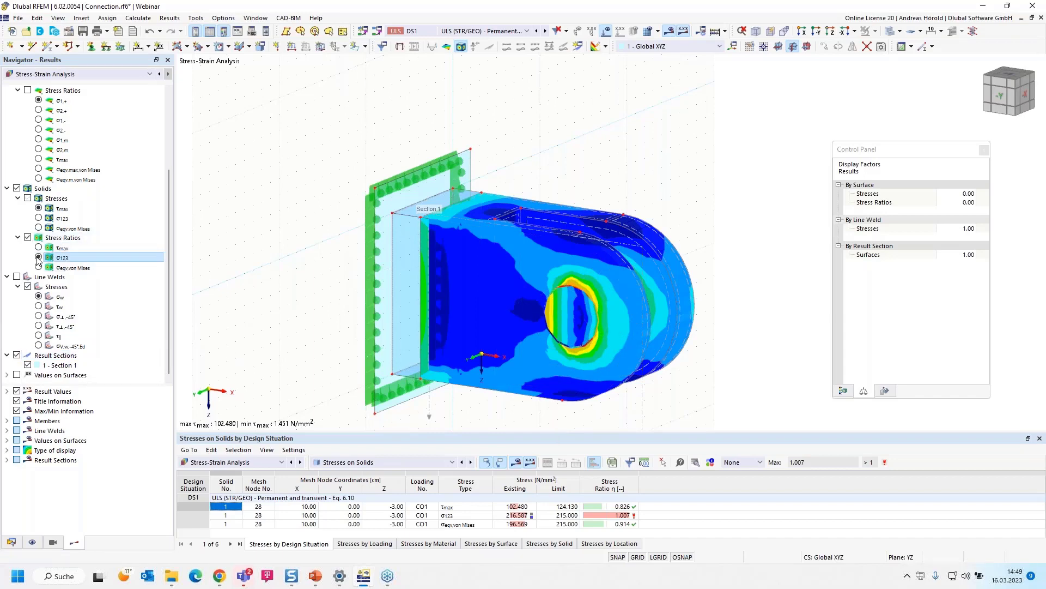
{"action": "left_click", "coordinate": [38, 267]}
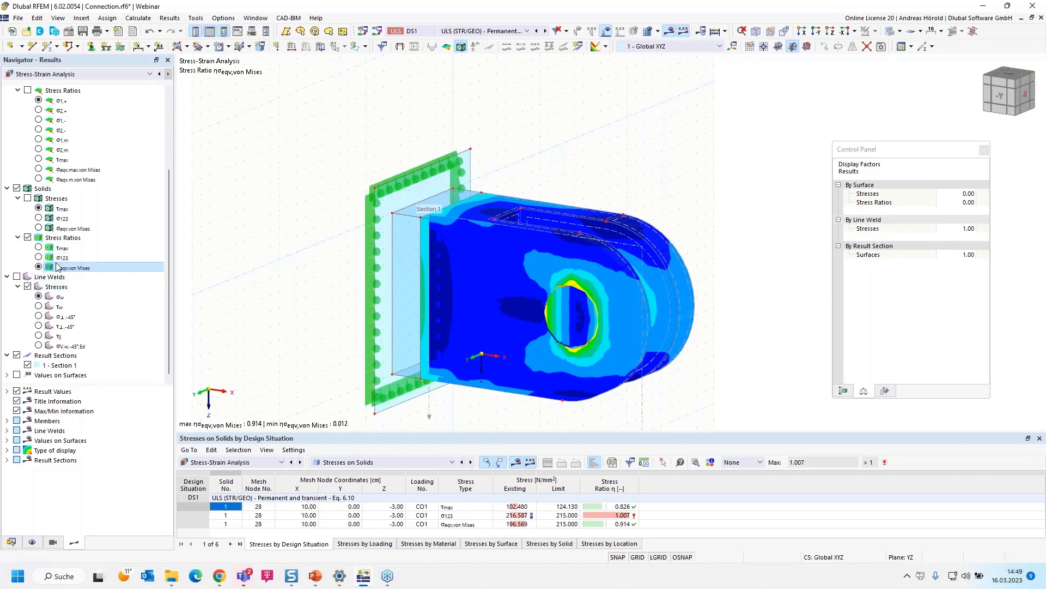
{"action": "left_click", "coordinate": [39, 258]}
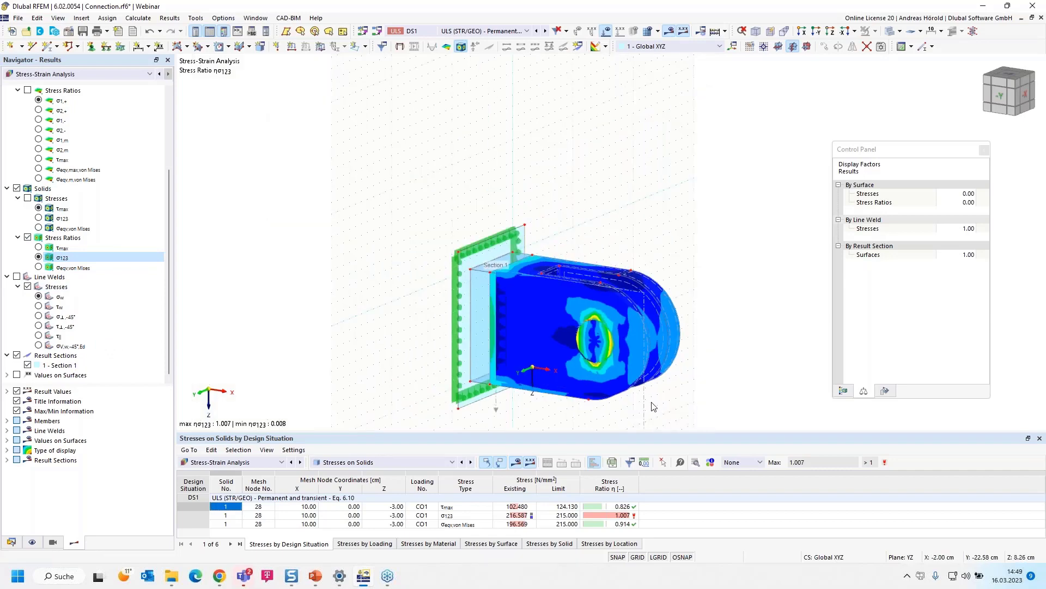
{"action": "middle_click_drag", "start_coordinate": [656, 406], "coordinate": [666, 334]}
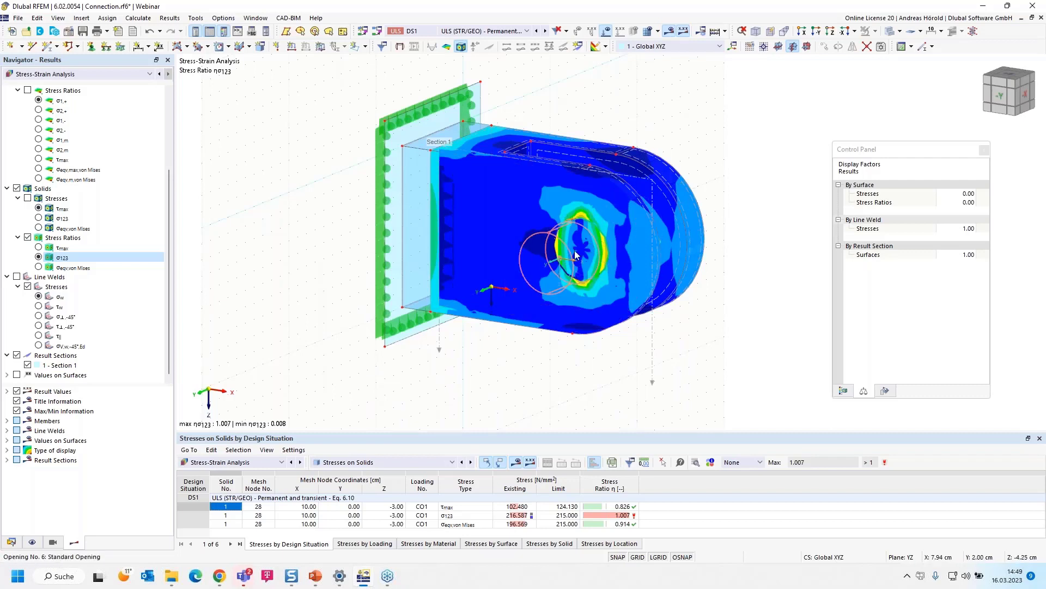
{"action": "scroll", "coordinate": [586, 250], "scroll_direction": "up", "scroll_amount": 2}
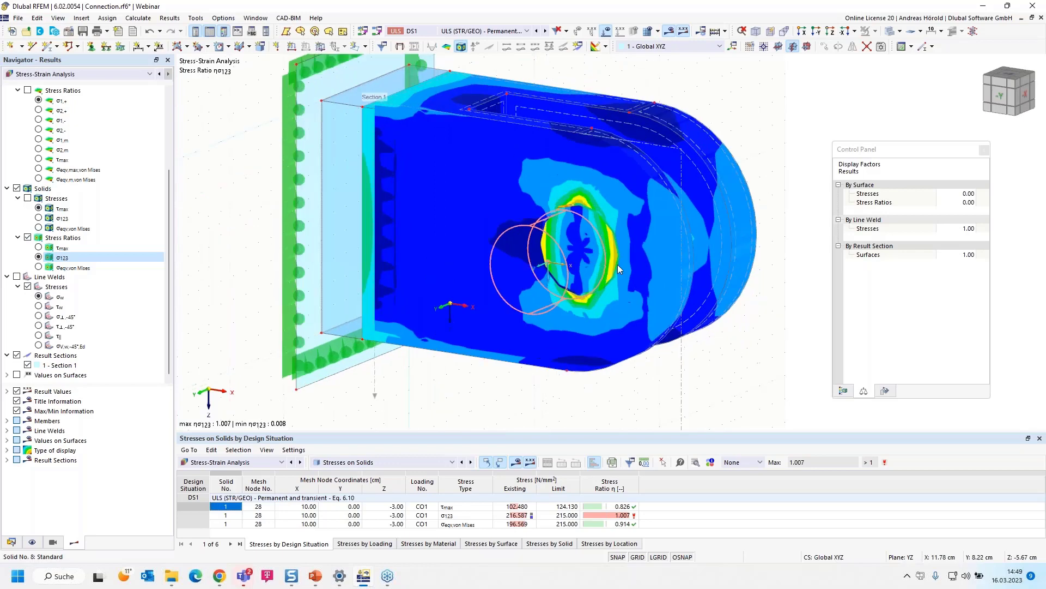
Copy result section Section 1 as Section 2 and set the copy's projection direction to Global in Y.
{"action": "double_click", "coordinate": [681, 363]}
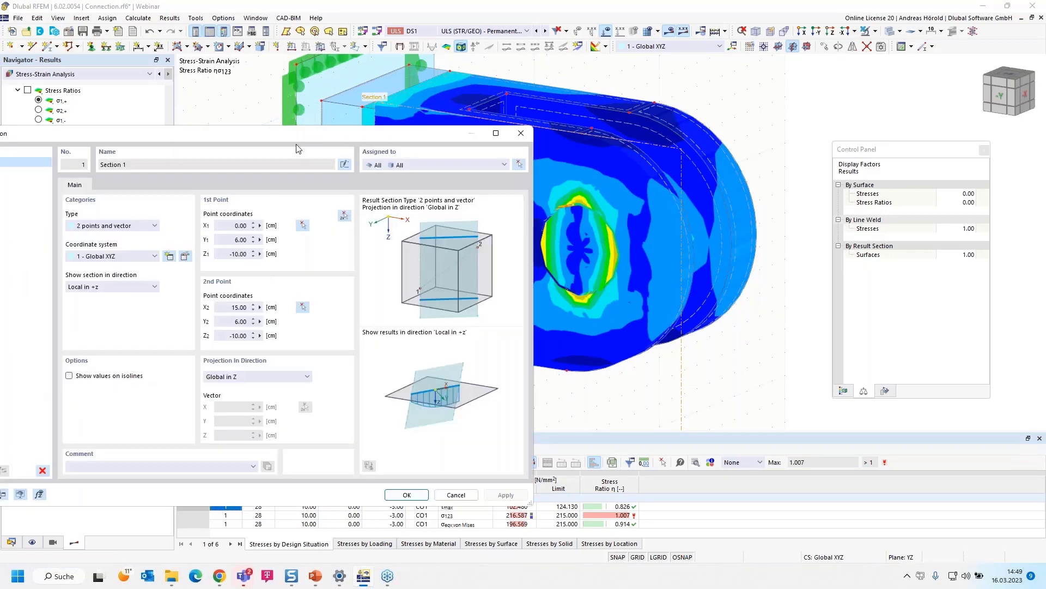
{"action": "left_click_drag", "start_coordinate": [304, 135], "coordinate": [450, 116]}
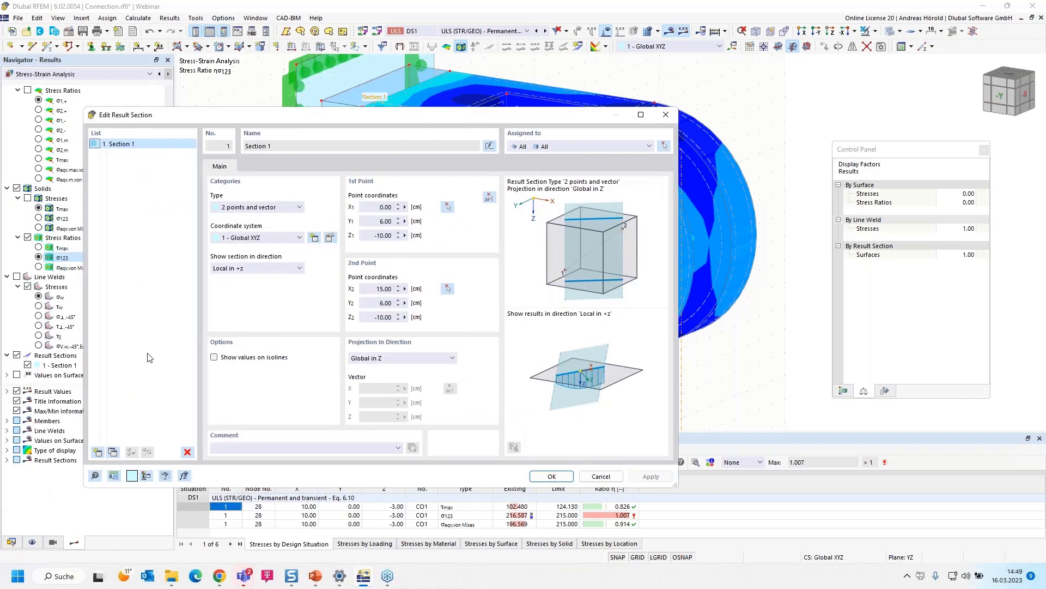
{"action": "left_click", "coordinate": [114, 452]}
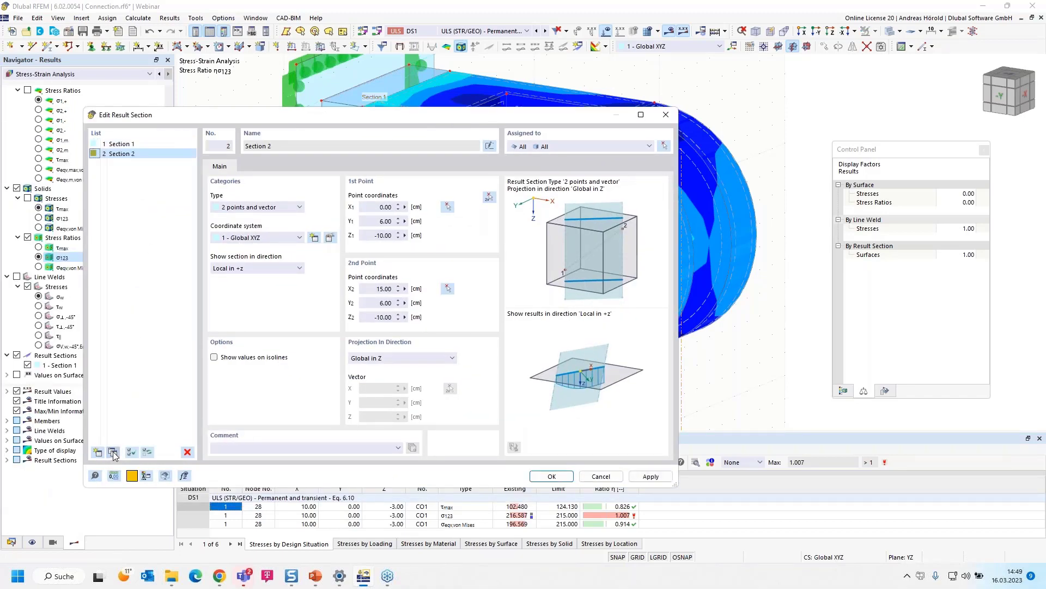
{"action": "left_click", "coordinate": [391, 361]}
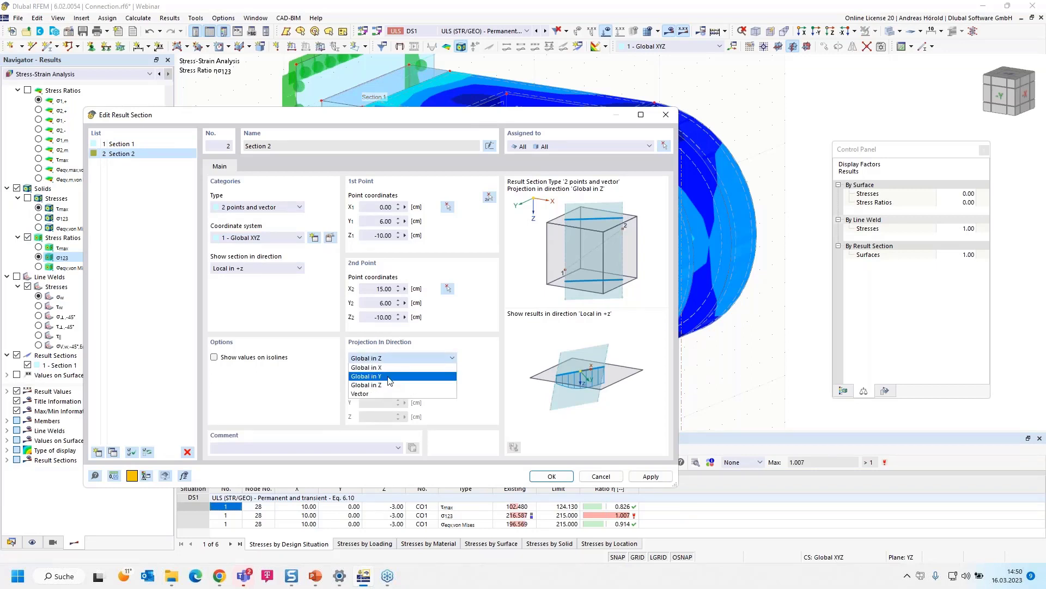
{"action": "left_click", "coordinate": [390, 376]}
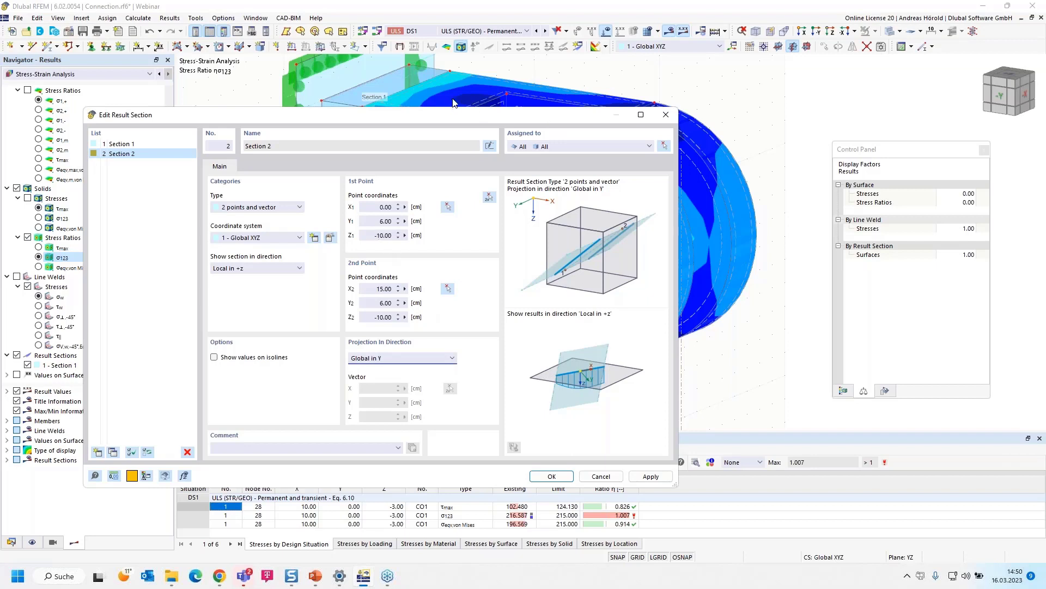
Set the Z coordinates of both points of Section 2 to -5 cm and confirm the result section.
{"action": "left_click_drag", "start_coordinate": [376, 235], "coordinate": [405, 235]}
{"action": "type", "text": "-5"}
{"action": "left_click_drag", "start_coordinate": [376, 317], "coordinate": [406, 316]}
{"action": "type", "text": "-5"}
{"action": "left_click", "coordinate": [551, 477]}
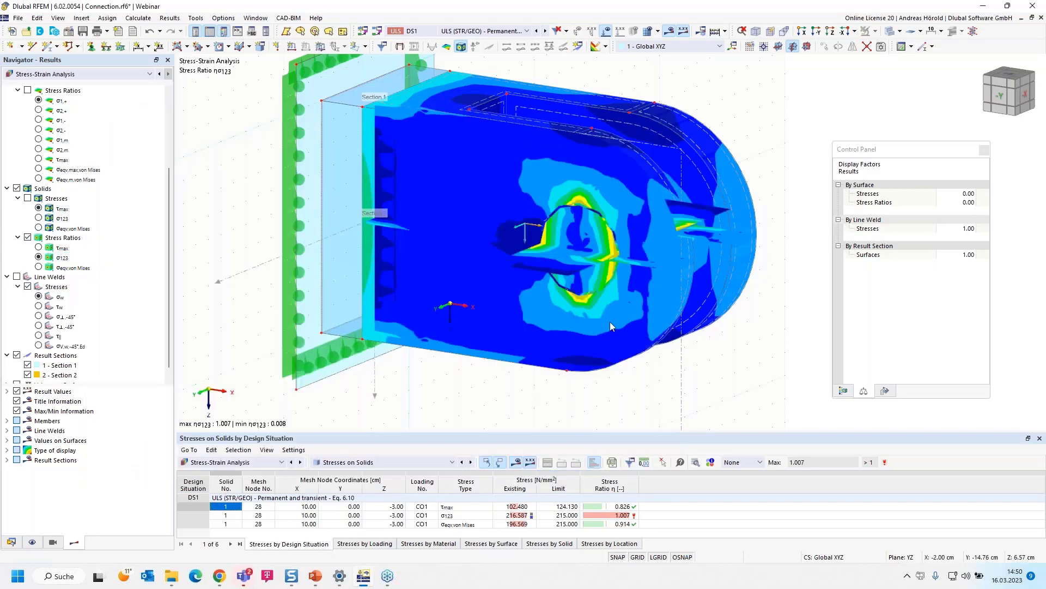
{"action": "scroll", "coordinate": [610, 319], "scroll_direction": "down", "scroll_amount": 2}
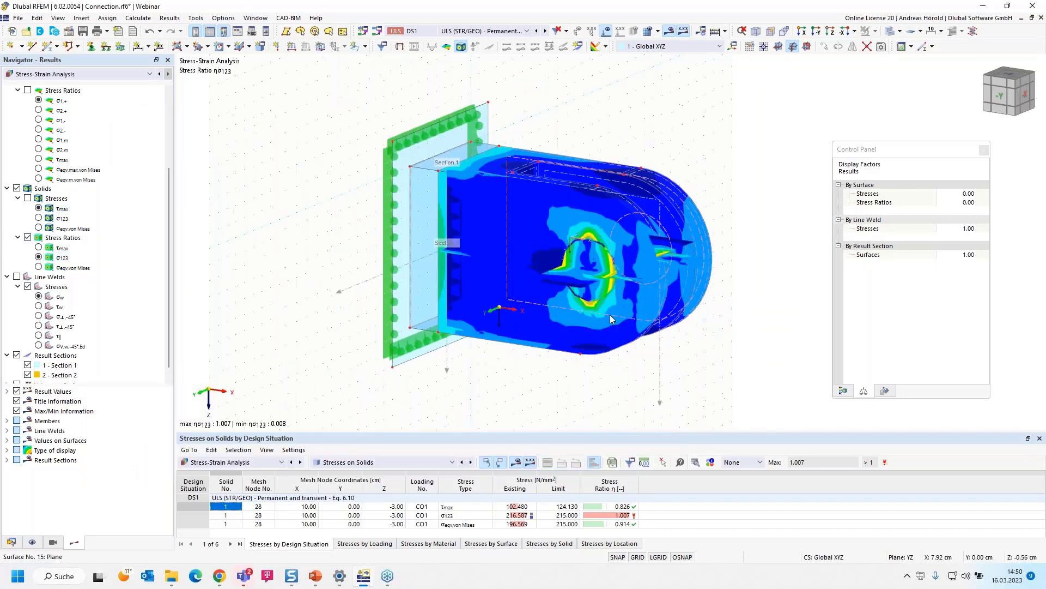
Hide Section 1 and examine the σ123 stress ratio in Section 2 alone from a higher viewing angle.
{"action": "left_click", "coordinate": [28, 365]}
{"action": "scroll", "coordinate": [29, 366], "scroll_direction": "down", "scroll_amount": 1}
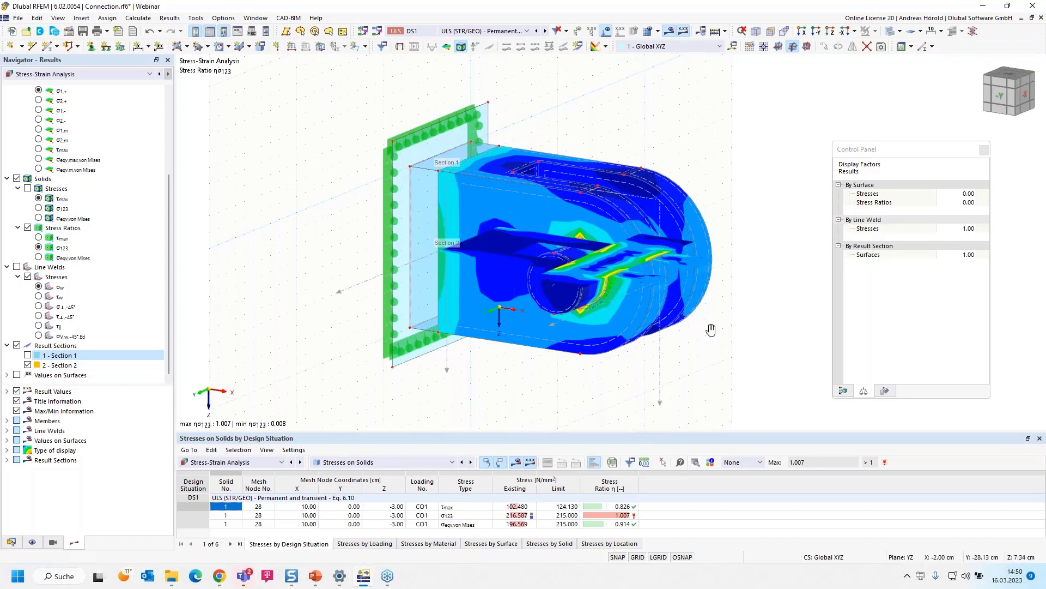
{"action": "middle_click_drag", "start_coordinate": [540, 283], "coordinate": [828, 393], "text": "ctrl"}
{"action": "scroll", "coordinate": [711, 341], "scroll_direction": "up", "scroll_amount": 3}
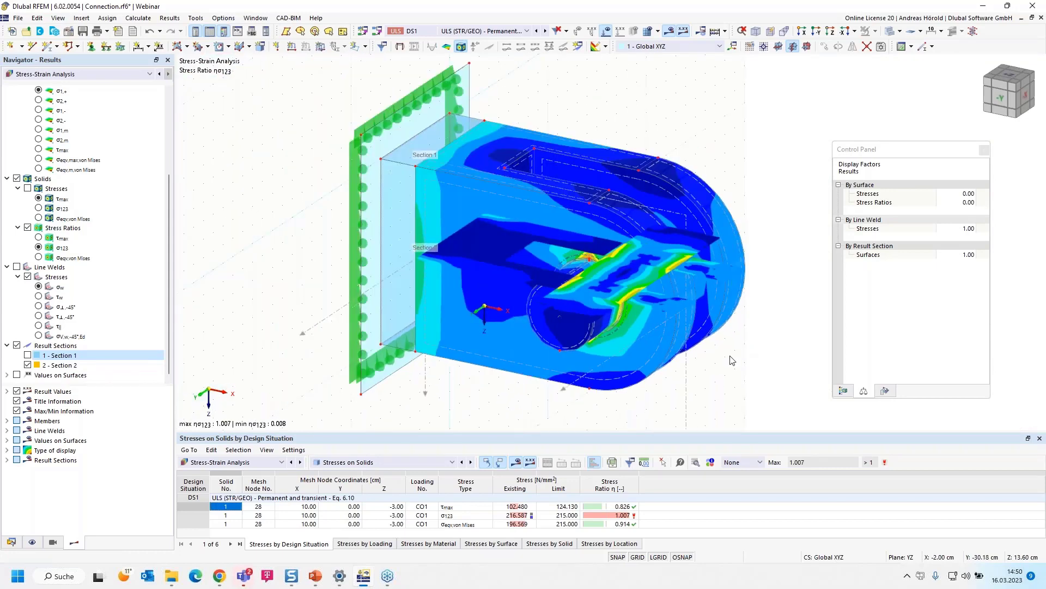
Show Section 1 in place of Section 2, and turn off the display of all result sections.
{"action": "left_click", "coordinate": [27, 356]}
{"action": "left_click", "coordinate": [27, 365]}
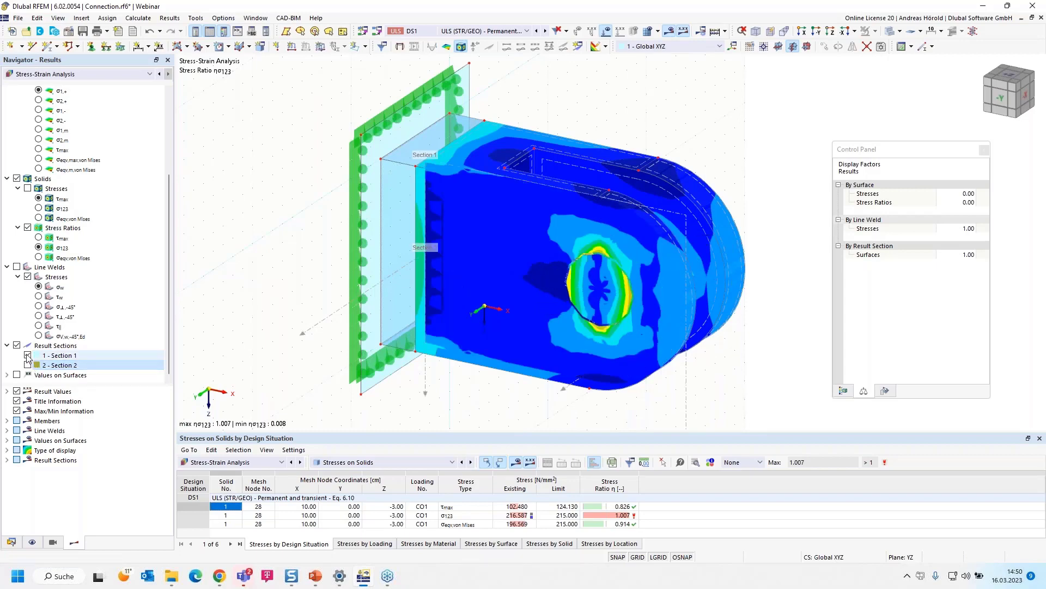
{"action": "left_click", "coordinate": [16, 345]}
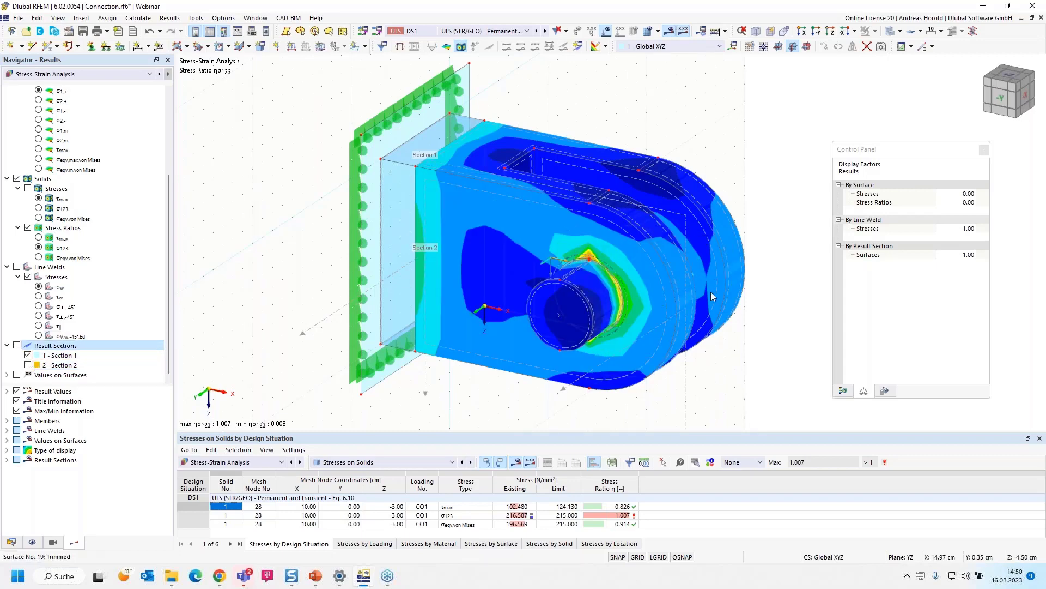
Examine the σ123 stress ratio peak at the upper edge of the hole and switch the display to the σeqv,von Mises stress ratio.
{"action": "scroll", "coordinate": [593, 267], "scroll_direction": "up", "scroll_amount": 5}
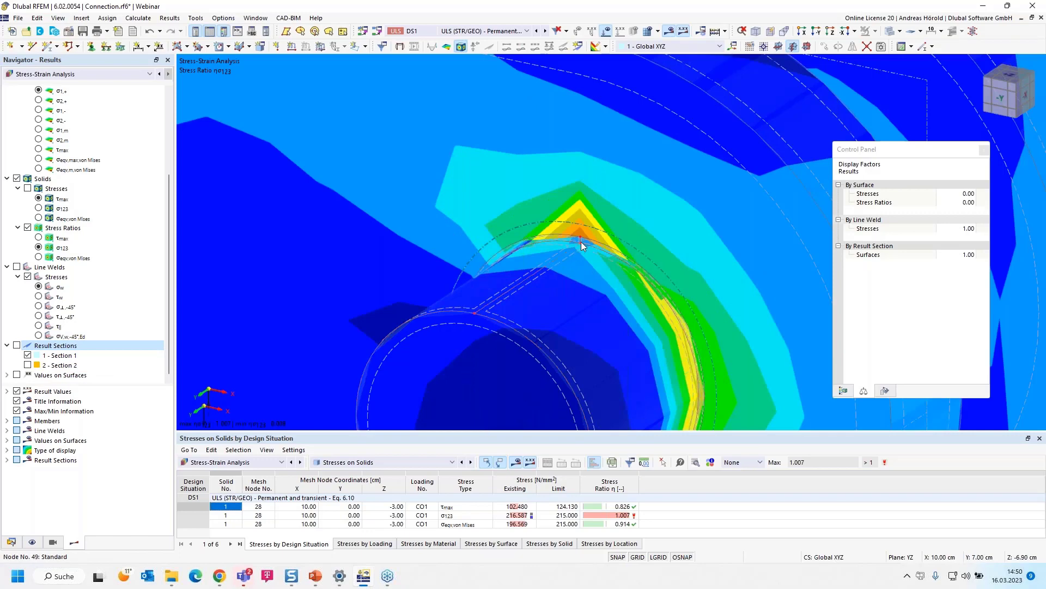
{"action": "middle_click_drag", "start_coordinate": [581, 240], "coordinate": [576, 234], "text": "ctrl"}
{"action": "scroll", "coordinate": [577, 230], "scroll_direction": "down", "scroll_amount": 5}
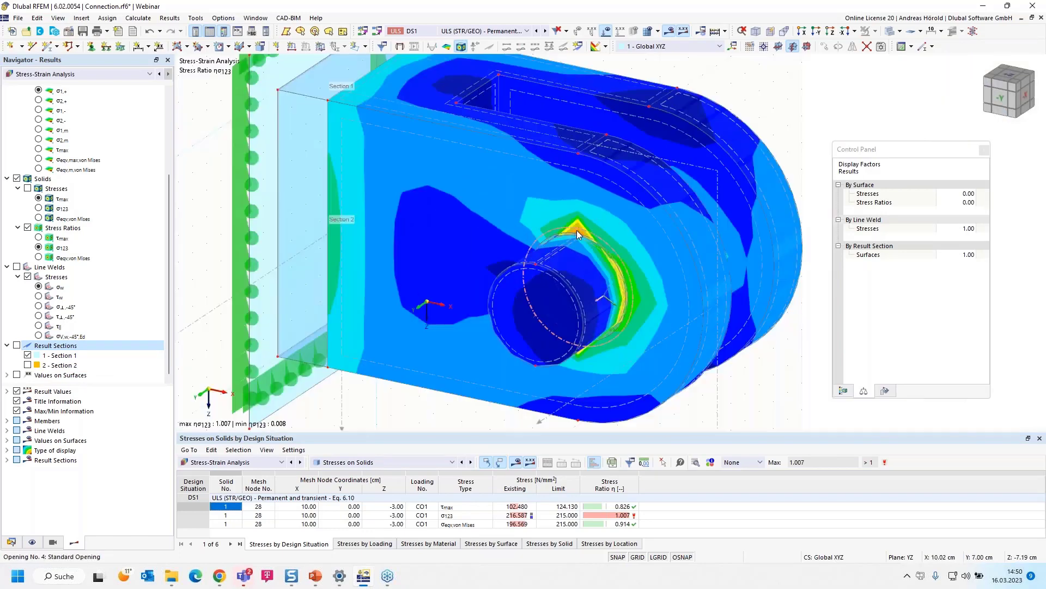
{"action": "scroll", "coordinate": [589, 261], "scroll_direction": "down", "scroll_amount": 1}
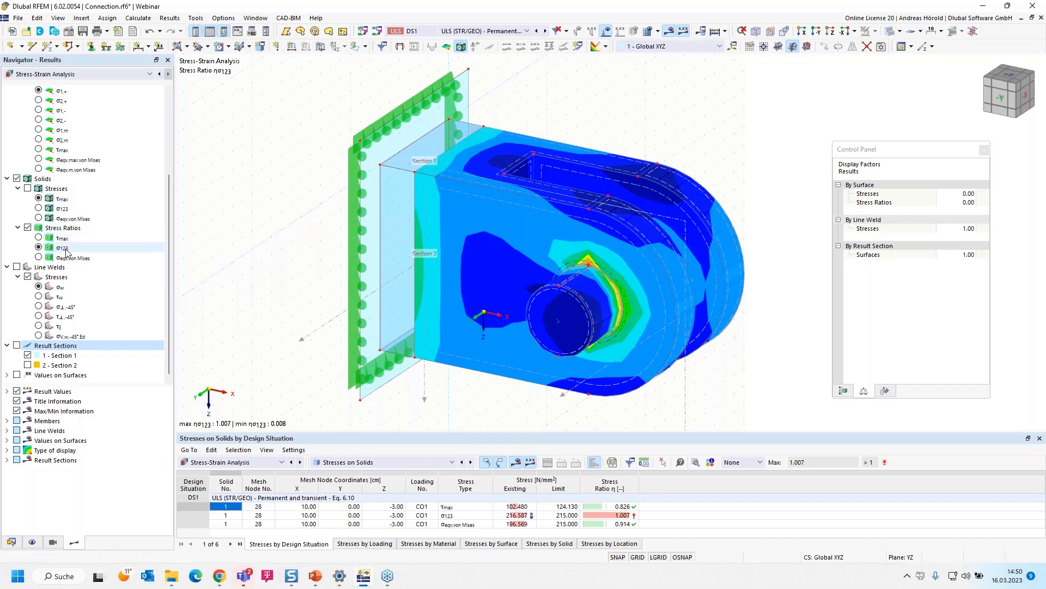
{"action": "left_click", "coordinate": [39, 238]}
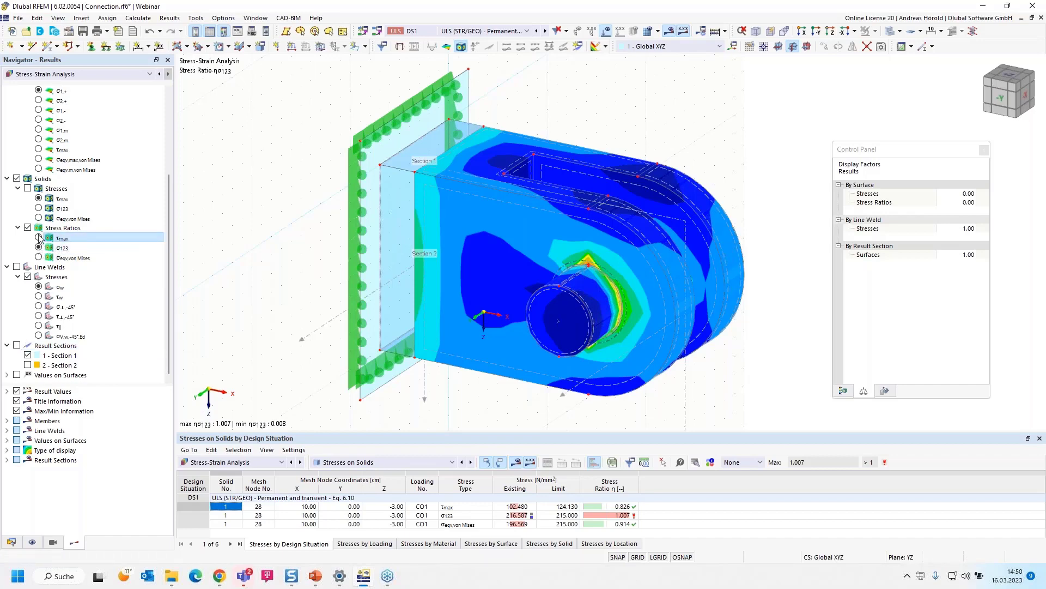
{"action": "left_click", "coordinate": [39, 256]}
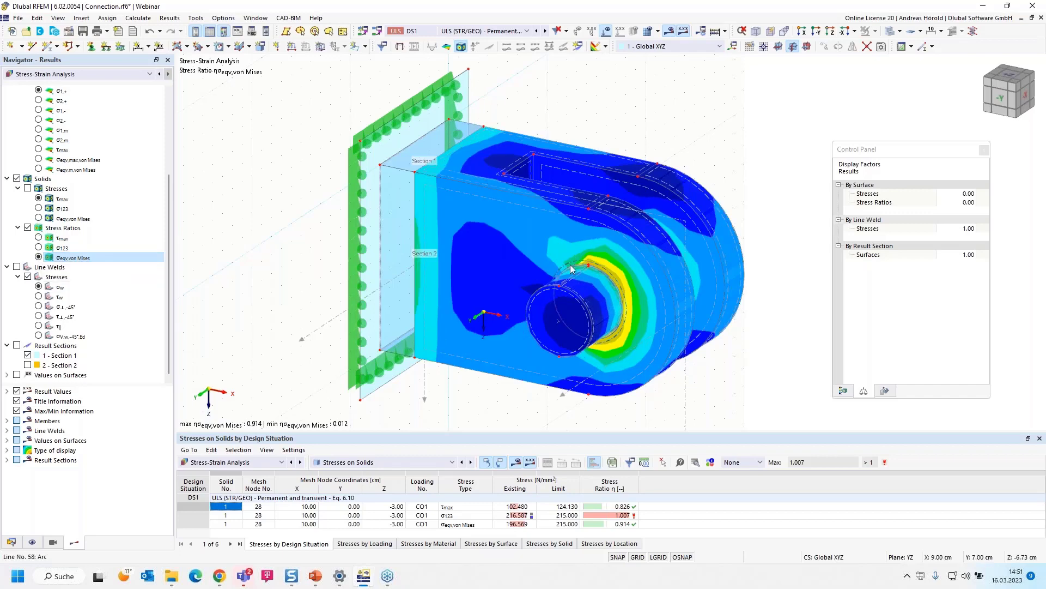
Start sending the current graphic to a new printout report, with window-filling pictures and Multi print as the print scope.
{"action": "left_click", "coordinate": [106, 31]}
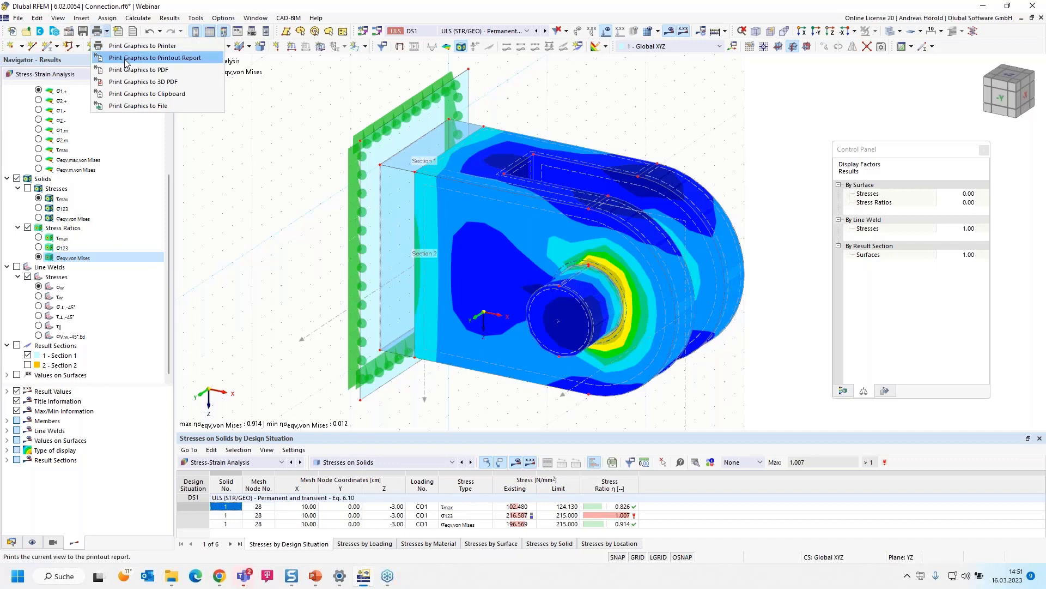
{"action": "left_click", "coordinate": [148, 59]}
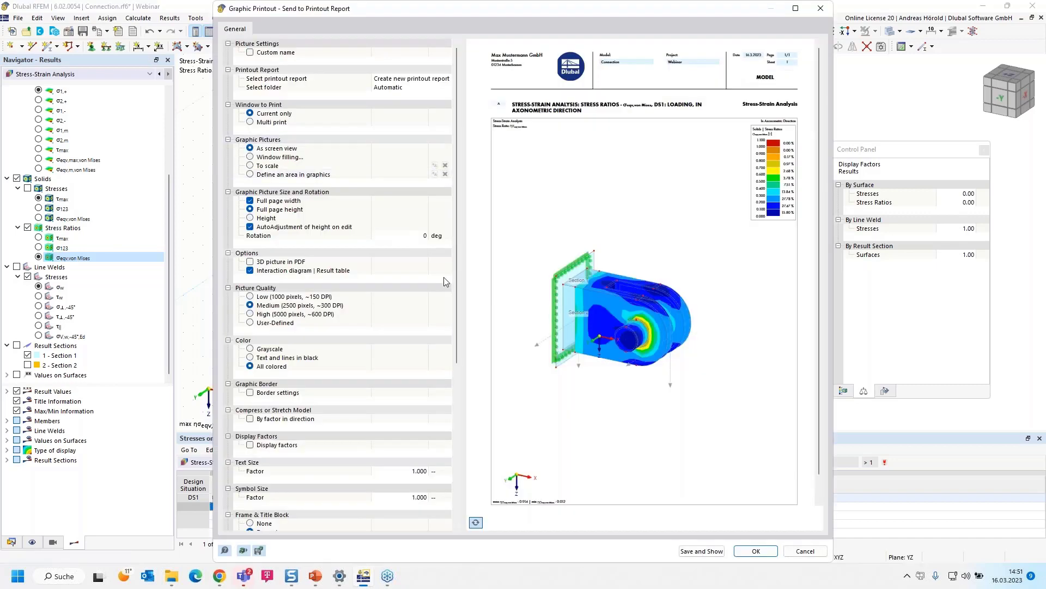
{"action": "left_click", "coordinate": [251, 160]}
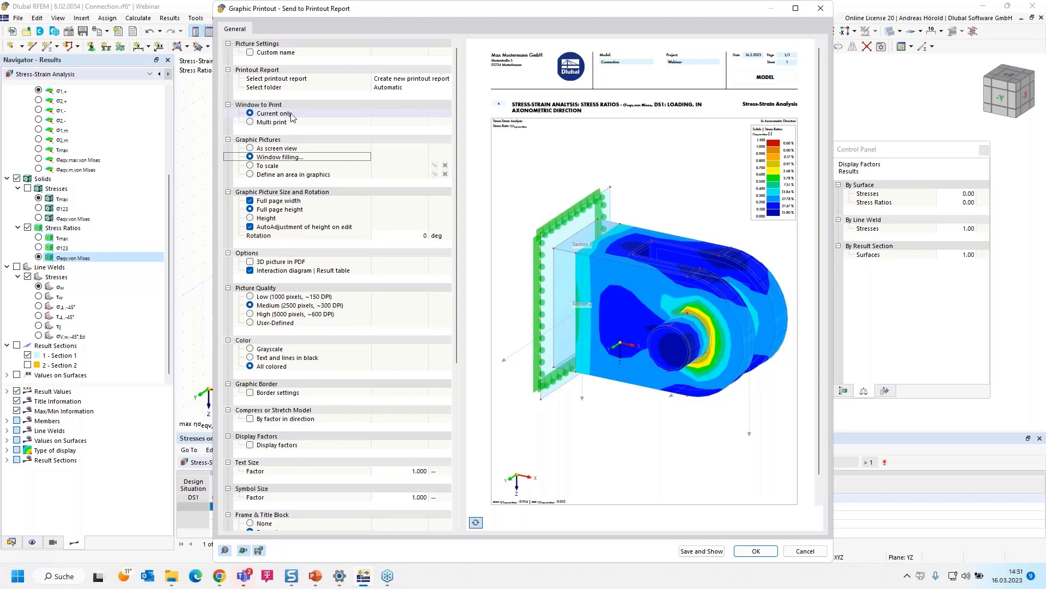
{"action": "left_click", "coordinate": [252, 122]}
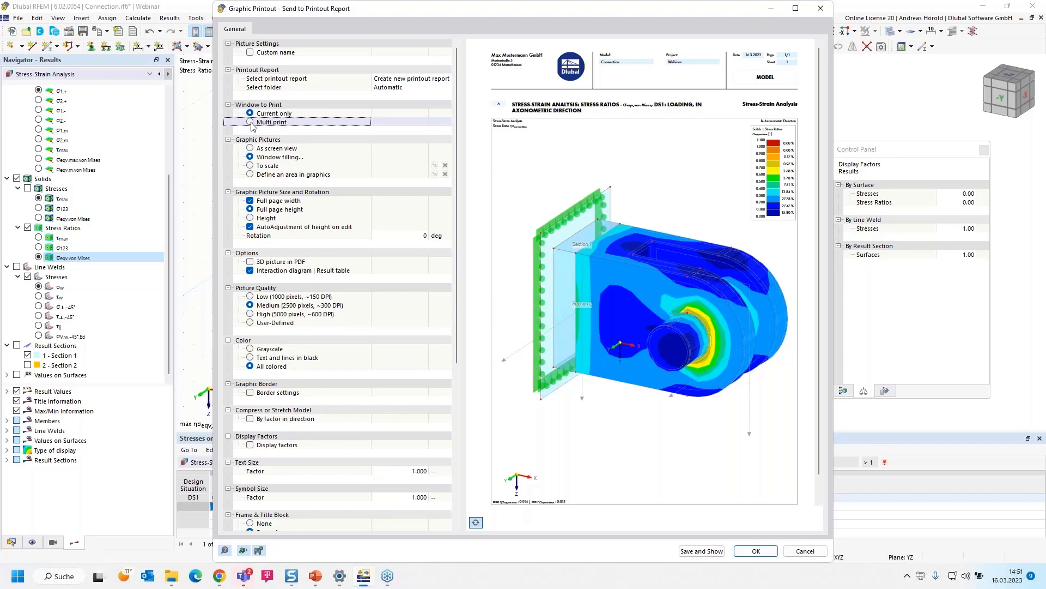
{"action": "left_click", "coordinate": [251, 122]}
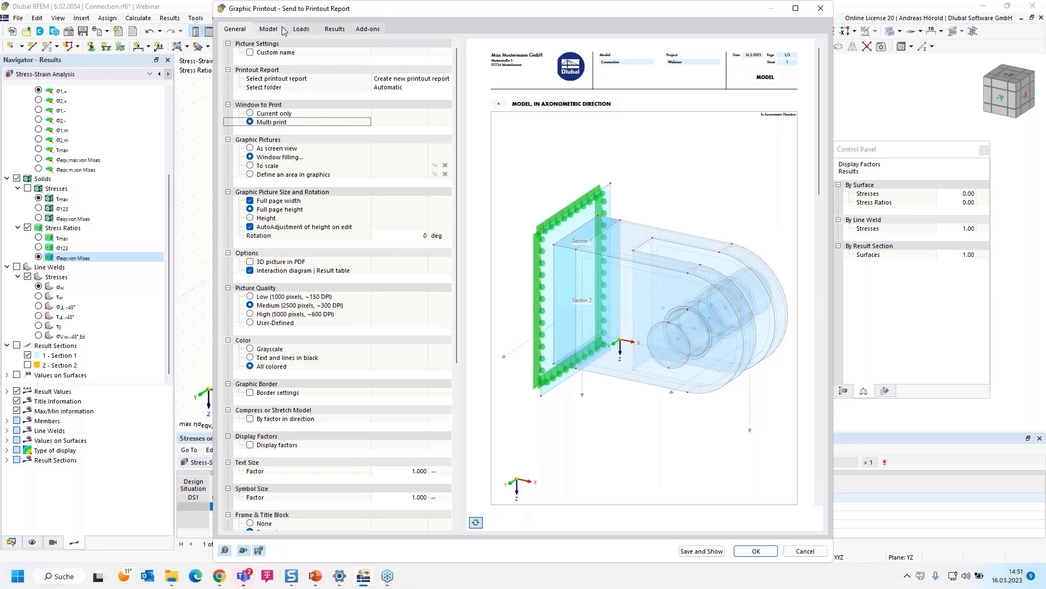
Add the model views in directions +Z, -X and -Y to the current view for the multi print.
{"action": "left_click", "coordinate": [264, 30]}
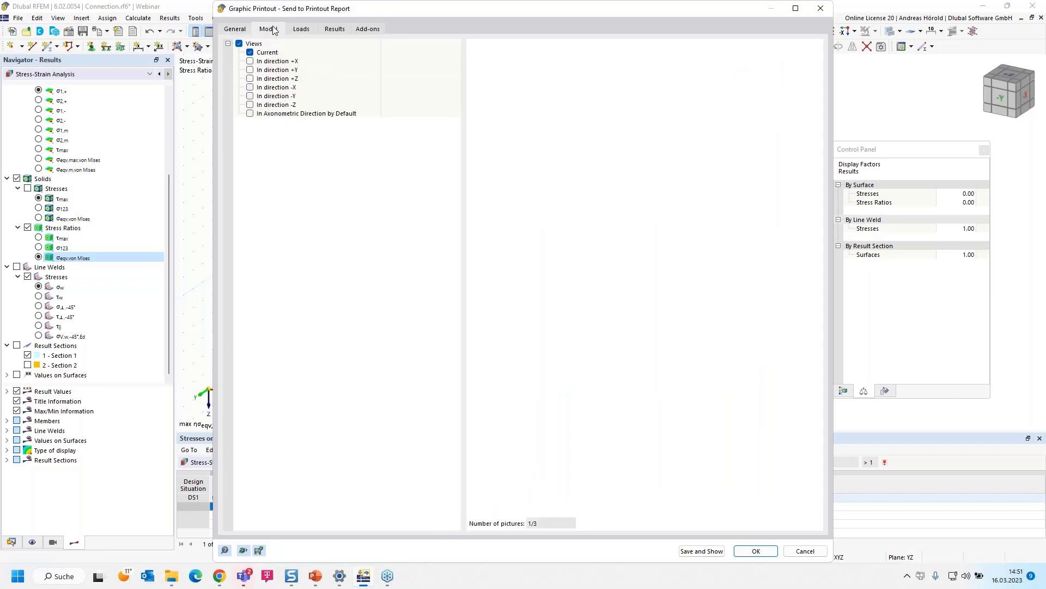
{"action": "left_click", "coordinate": [249, 79]}
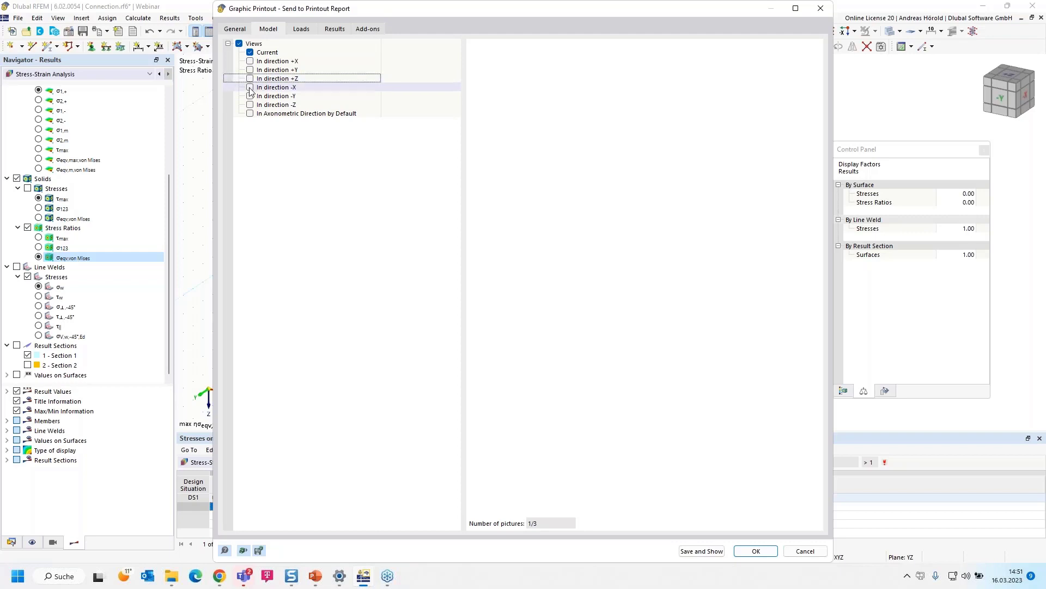
{"action": "left_click", "coordinate": [249, 87]}
{"action": "left_click", "coordinate": [251, 80]}
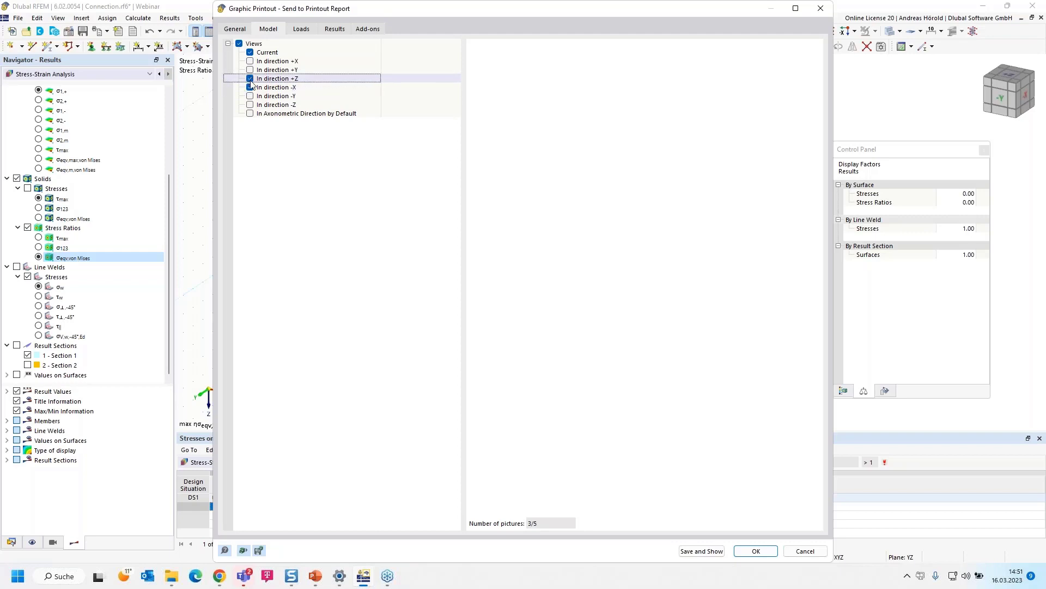
{"action": "left_click", "coordinate": [251, 99]}
{"action": "left_click", "coordinate": [250, 97]}
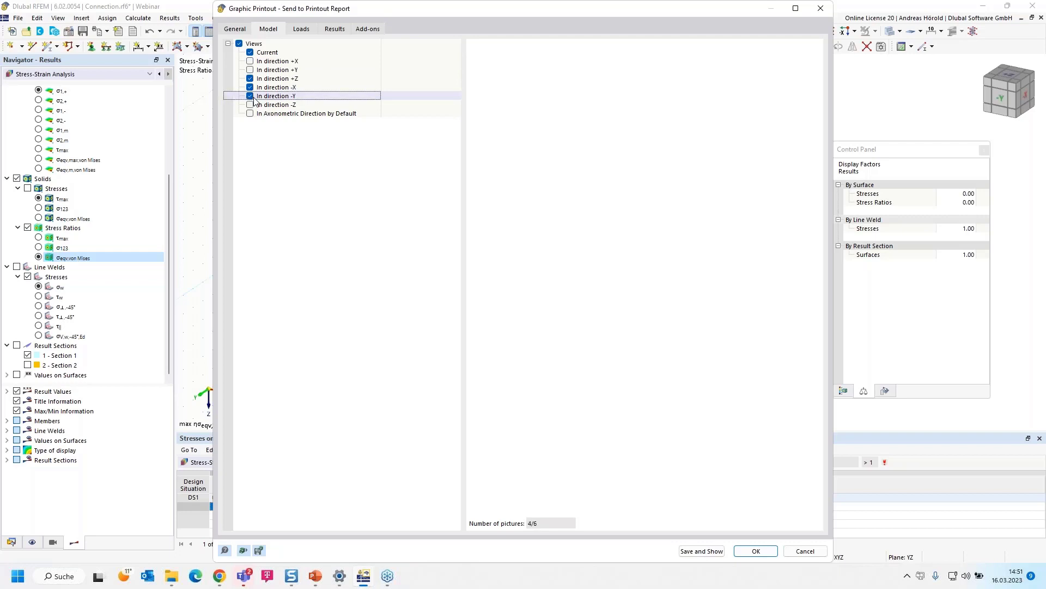
Restrict the load pictures to the selected load case LC1 and exclude imperfections.
{"action": "left_click", "coordinate": [301, 30]}
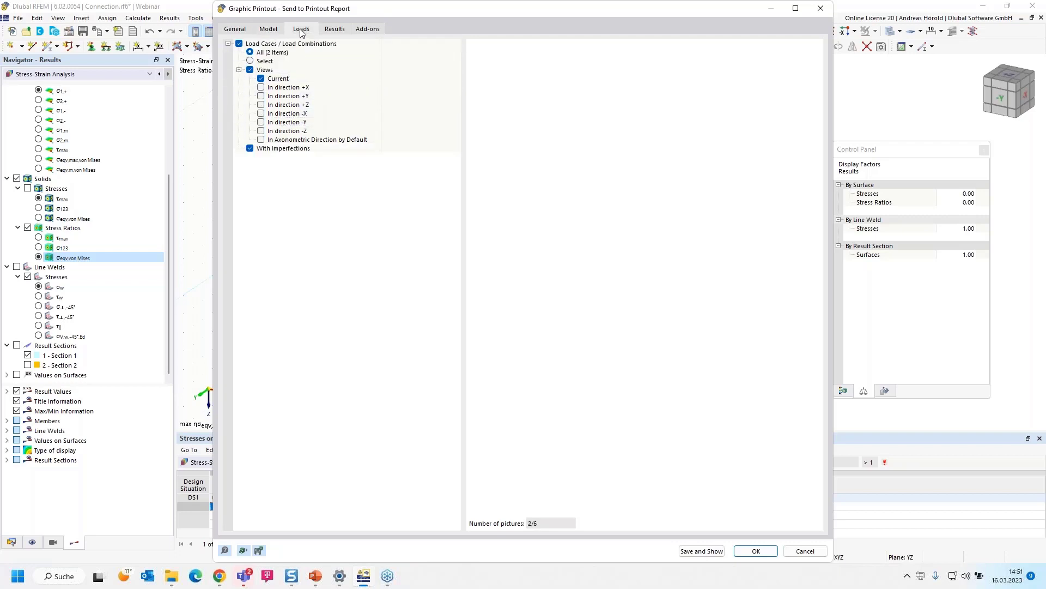
{"action": "left_click", "coordinate": [250, 60]}
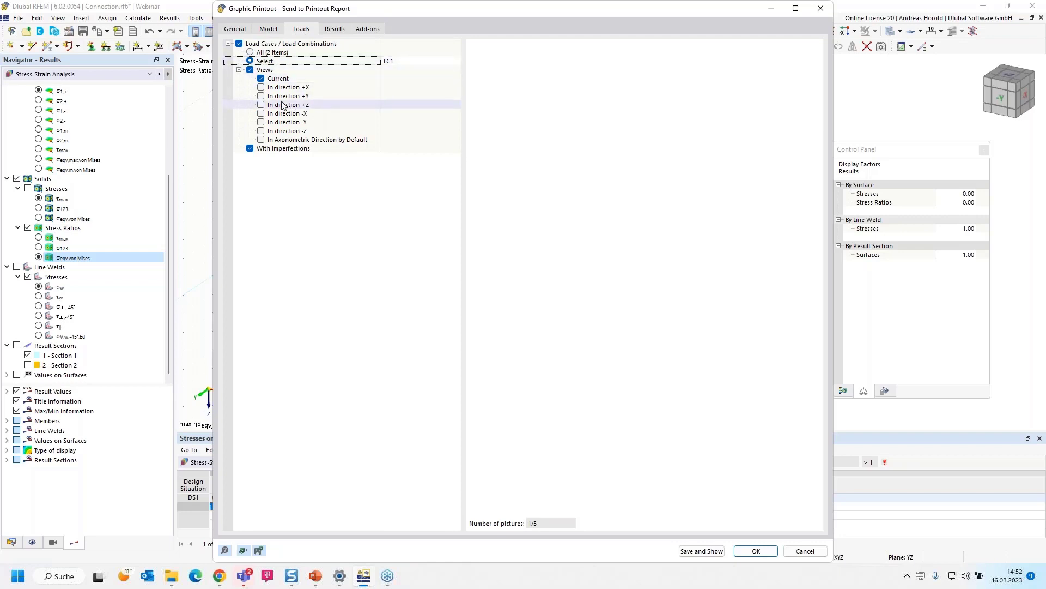
{"action": "left_click", "coordinate": [250, 150]}
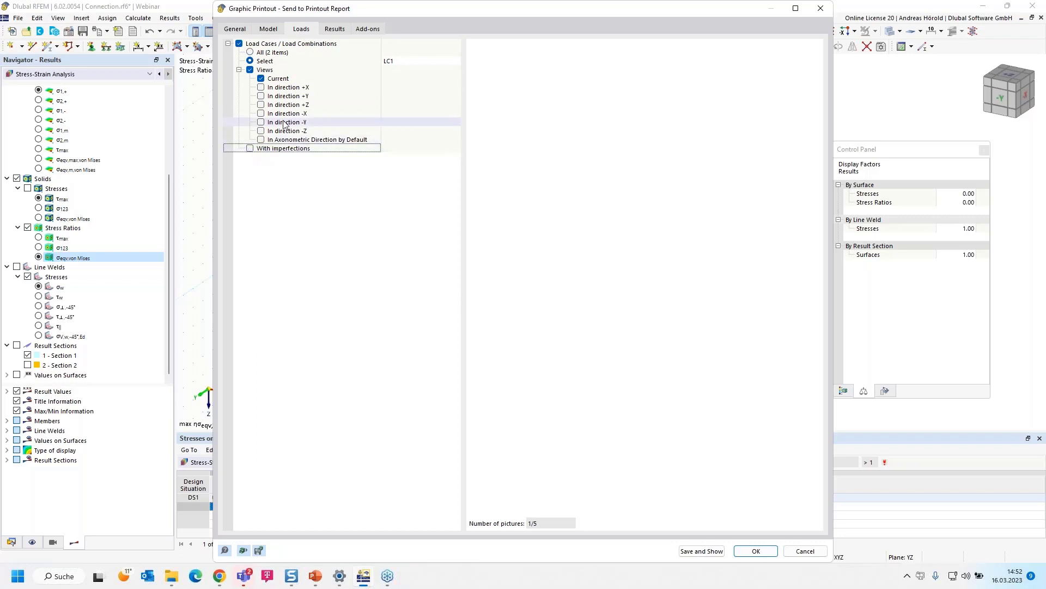
Include the Stress-Strain Analysis add-on pictures in the current view, with the solid stresses τmax, σ123 and σeqv,von Mises.
{"action": "left_click", "coordinate": [361, 29]}
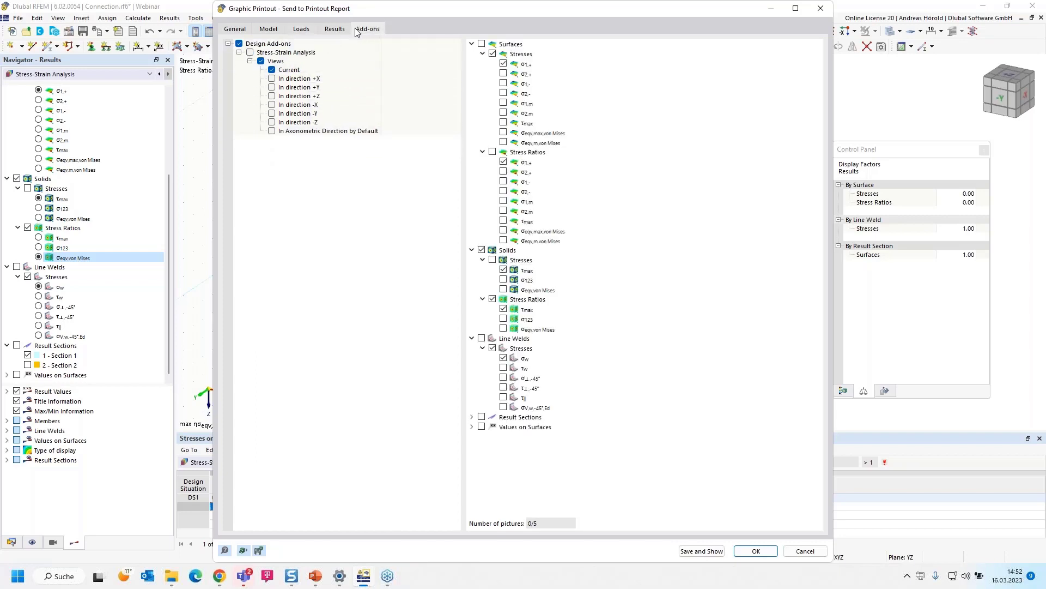
{"action": "left_click", "coordinate": [334, 31]}
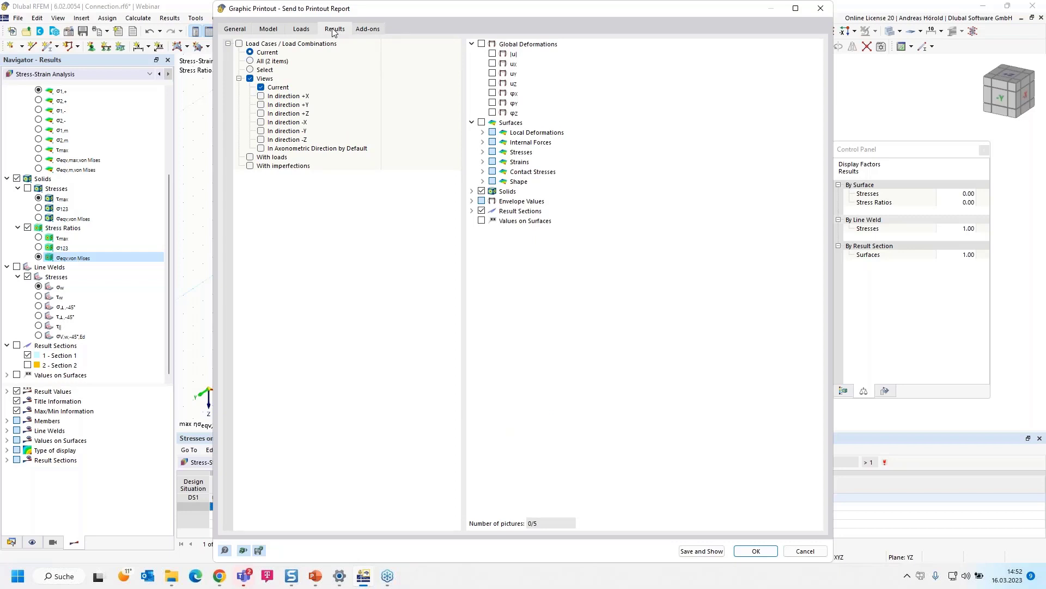
{"action": "left_click", "coordinate": [249, 78]}
{"action": "left_click", "coordinate": [367, 28]}
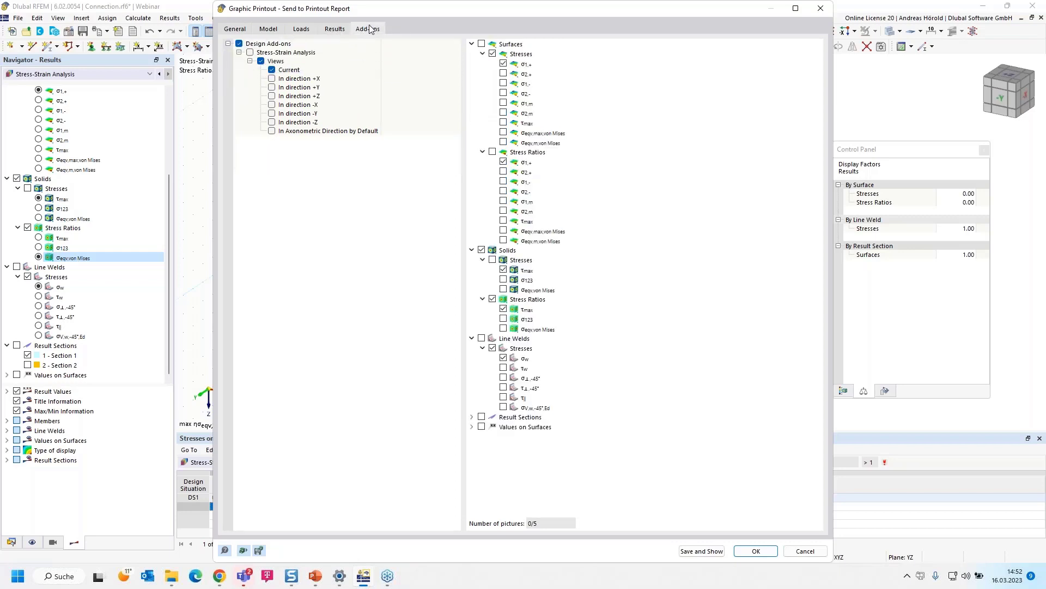
{"action": "left_click", "coordinate": [503, 279]}
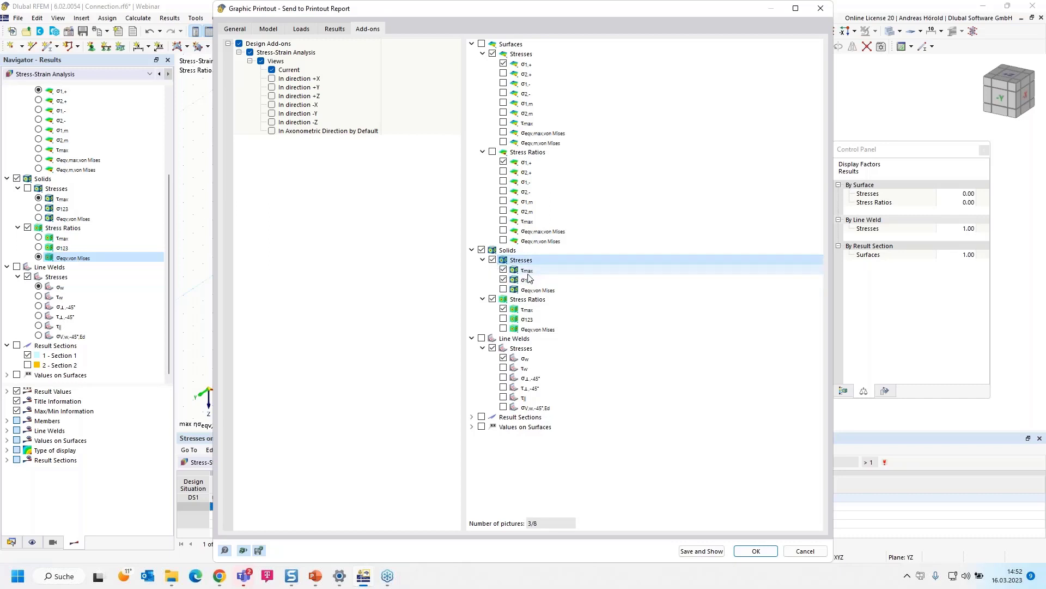
{"action": "left_click", "coordinate": [504, 290]}
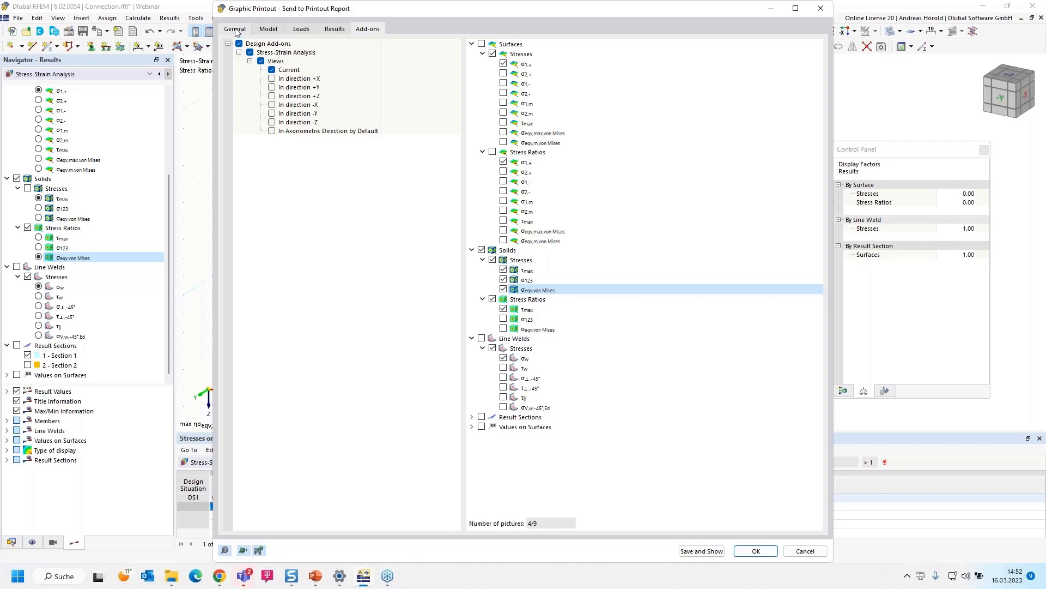
Examine the preview pages of the model views, LC1 loading, solid stresses and stress ratios.
{"action": "scroll", "coordinate": [643, 260], "scroll_direction": "down", "scroll_amount": 5}
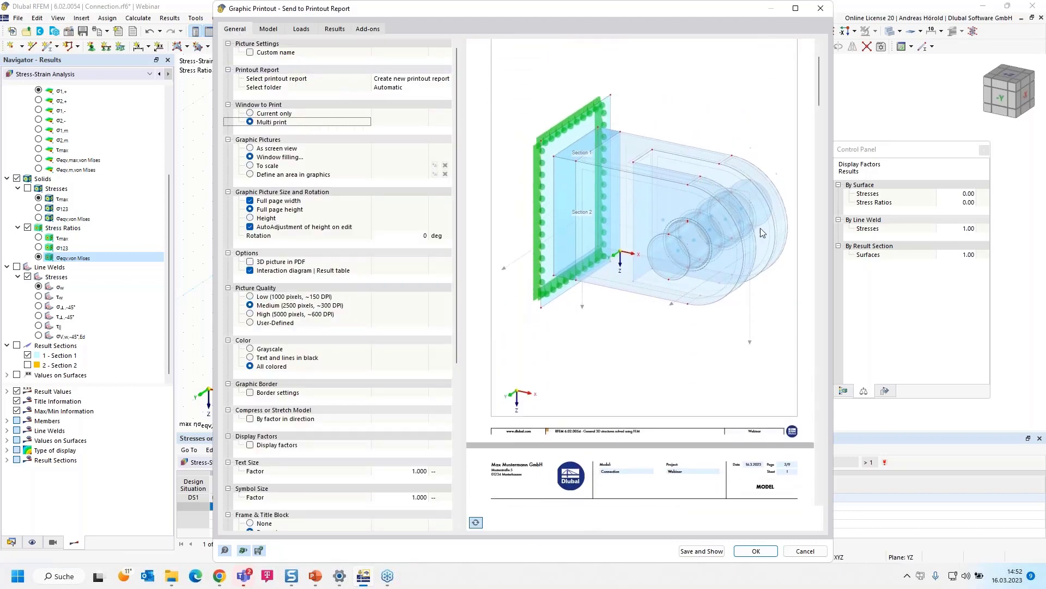
{"action": "scroll", "coordinate": [633, 188], "scroll_direction": "down", "scroll_amount": 4}
{"action": "scroll", "coordinate": [633, 190], "scroll_direction": "down", "scroll_amount": 10}
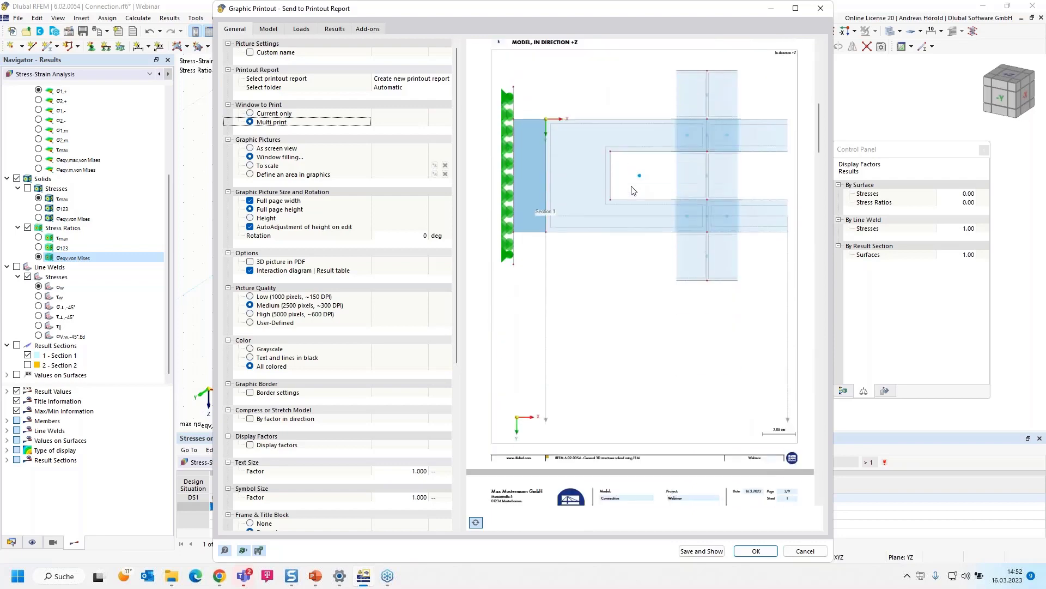
{"action": "scroll", "coordinate": [632, 193], "scroll_direction": "down", "scroll_amount": 10}
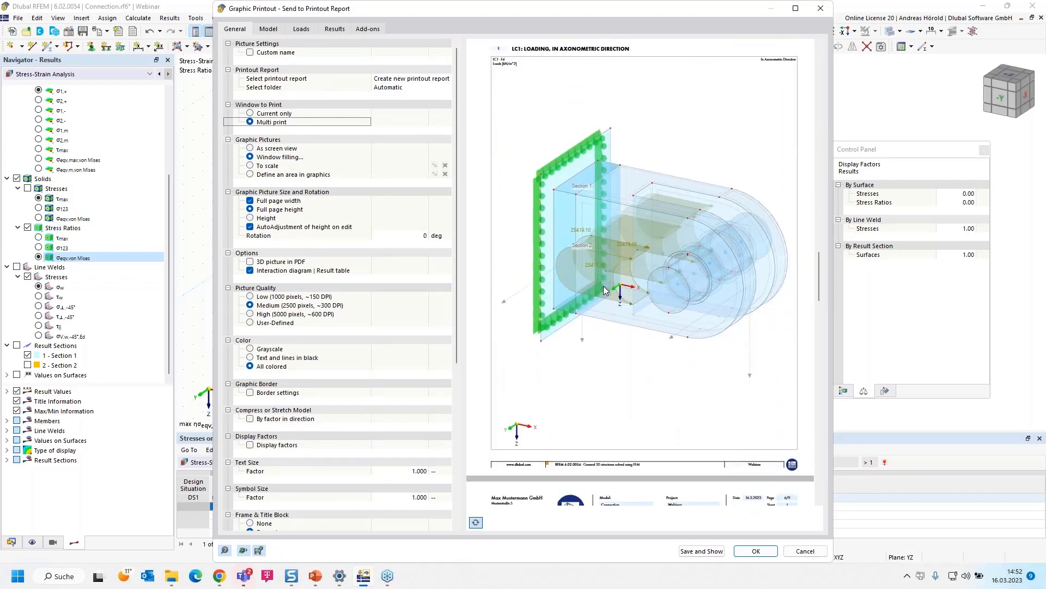
{"action": "scroll", "coordinate": [603, 286], "scroll_direction": "down", "scroll_amount": 10}
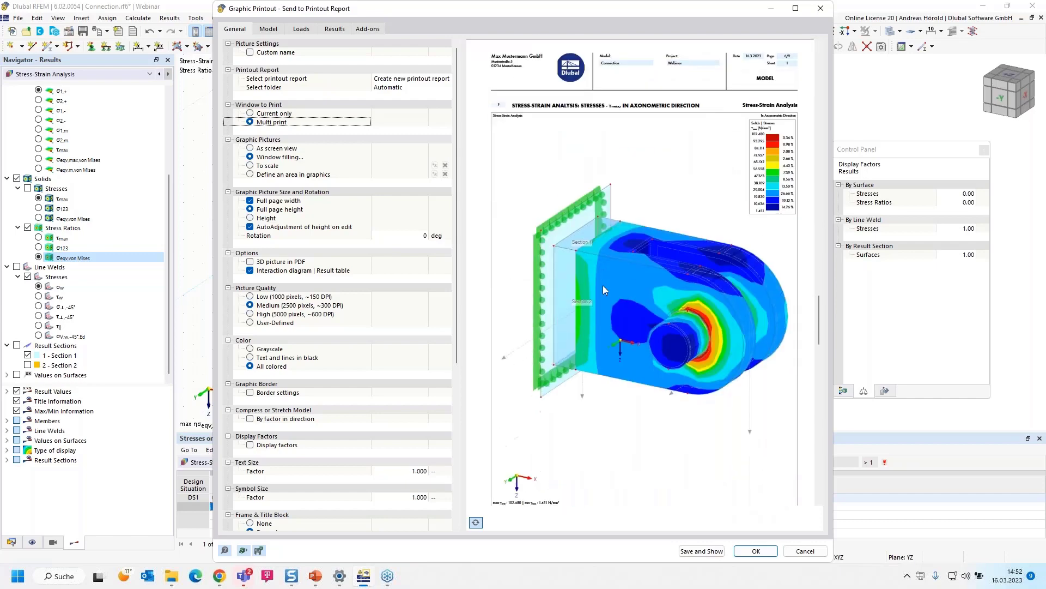
{"action": "scroll", "coordinate": [672, 229], "scroll_direction": "down", "scroll_amount": 5}
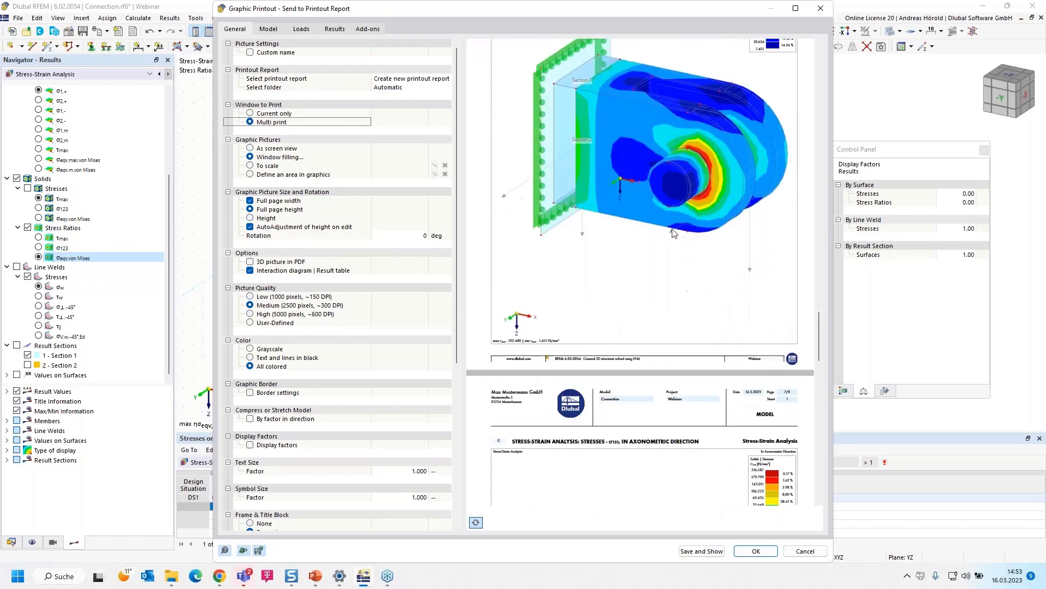
{"action": "scroll", "coordinate": [647, 296], "scroll_direction": "down", "scroll_amount": 10}
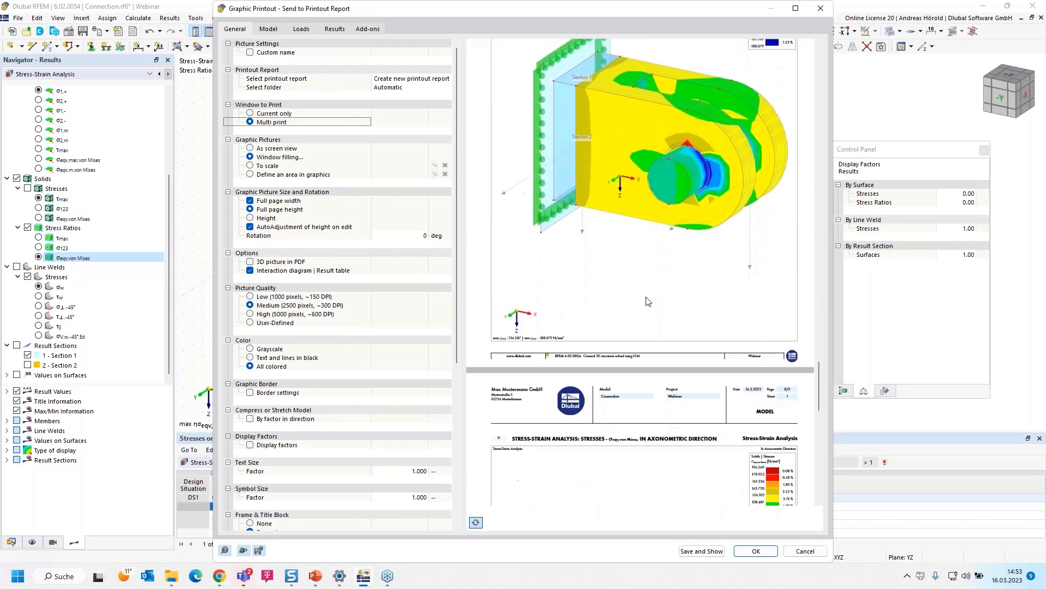
{"action": "scroll", "coordinate": [648, 301], "scroll_direction": "down", "scroll_amount": 10}
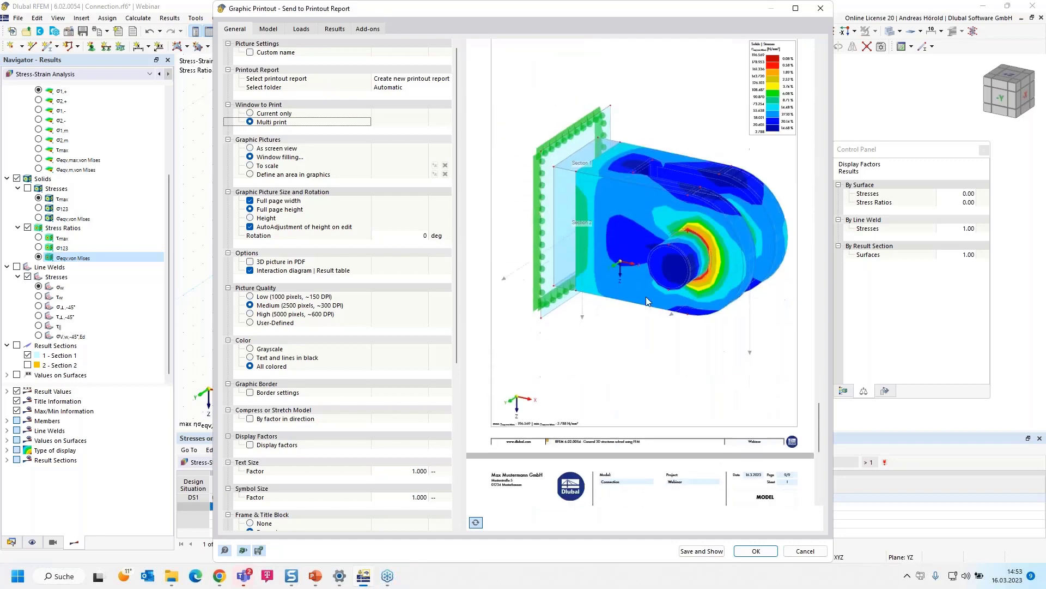
{"action": "scroll", "coordinate": [647, 301], "scroll_direction": "down", "scroll_amount": 6}
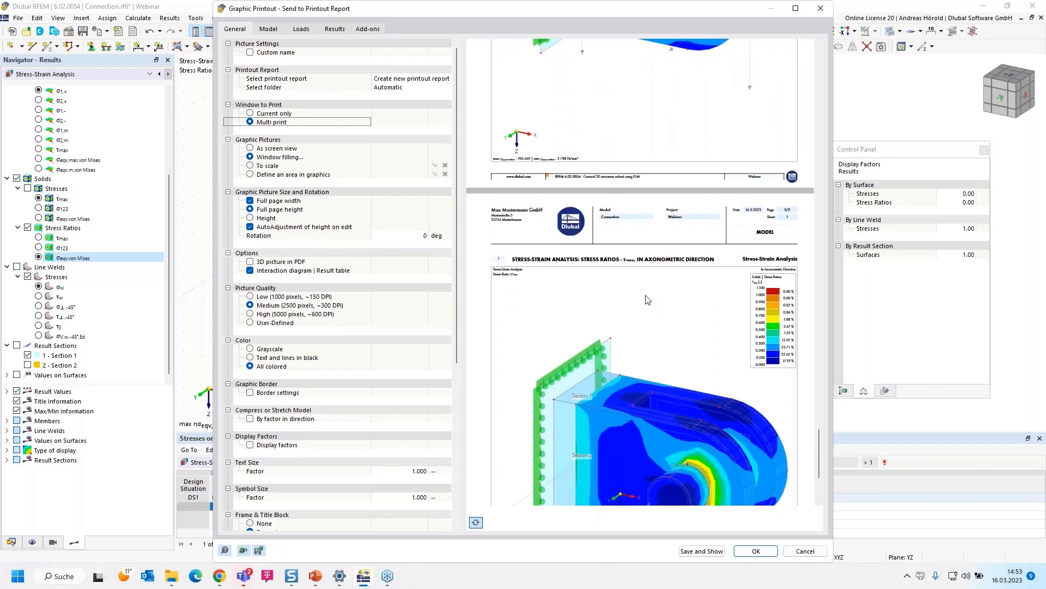
Save the pictures to the printout report and include Line Welded Joints among the report items.
{"action": "left_click", "coordinate": [691, 551]}
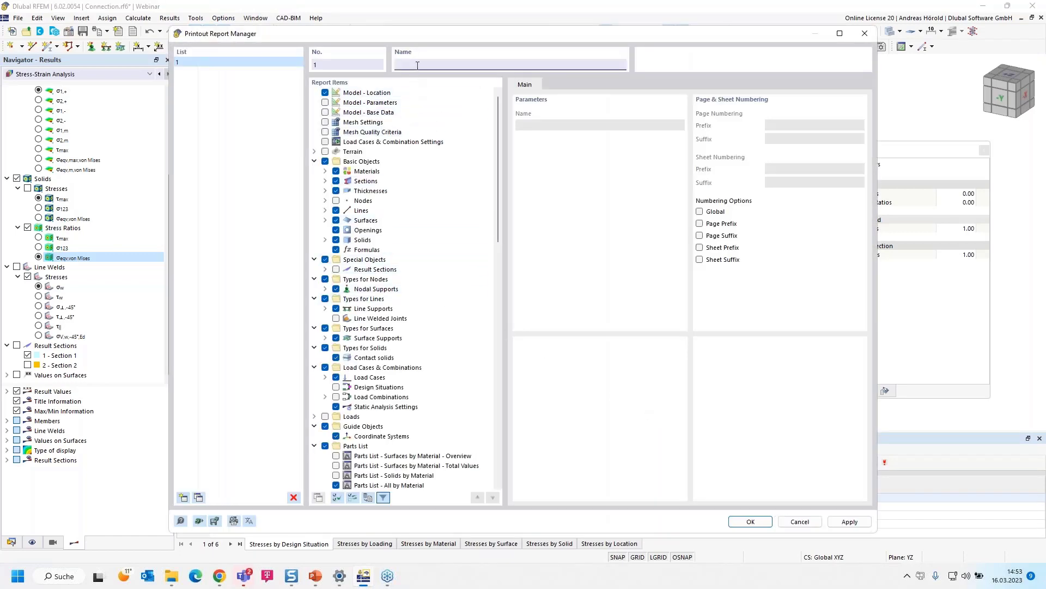
{"action": "scroll", "coordinate": [391, 231], "scroll_direction": "down", "scroll_amount": 7}
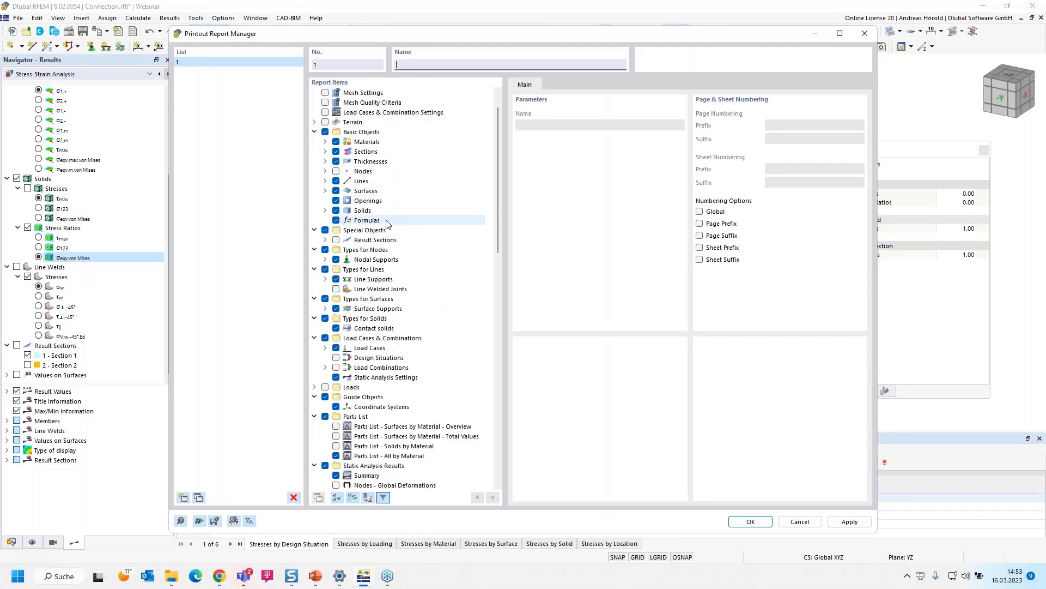
{"action": "scroll", "coordinate": [384, 273], "scroll_direction": "down", "scroll_amount": 3}
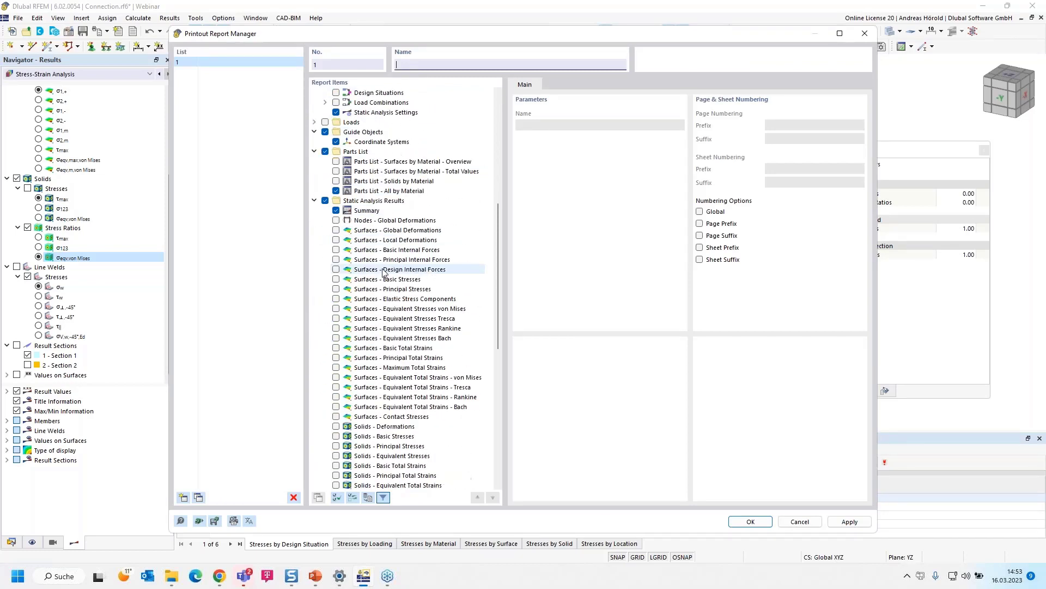
{"action": "scroll", "coordinate": [383, 271], "scroll_direction": "up", "scroll_amount": 10}
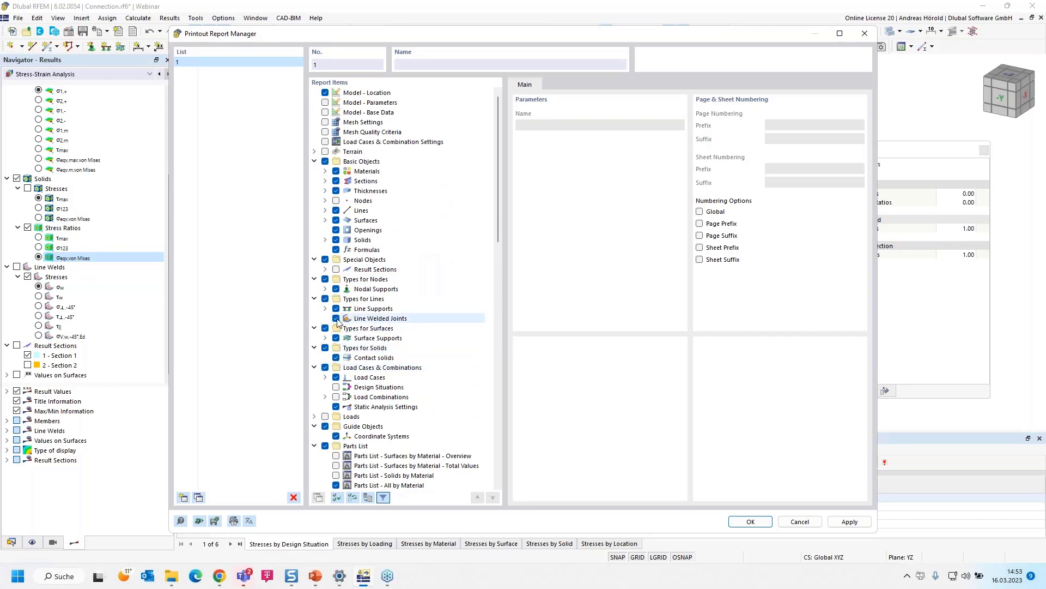
Exclude surface stresses by Design Situation and Material, replace solid stresses by Material with those by Solid, and generate the report.
{"action": "scroll", "coordinate": [360, 327], "scroll_direction": "down", "scroll_amount": 13}
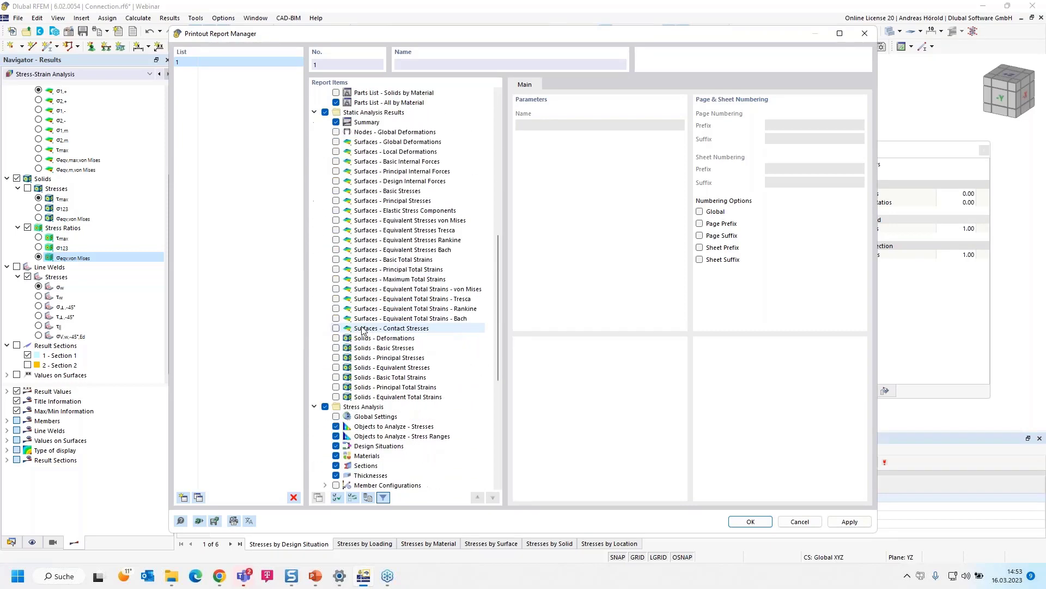
{"action": "scroll", "coordinate": [362, 329], "scroll_direction": "down", "scroll_amount": 8}
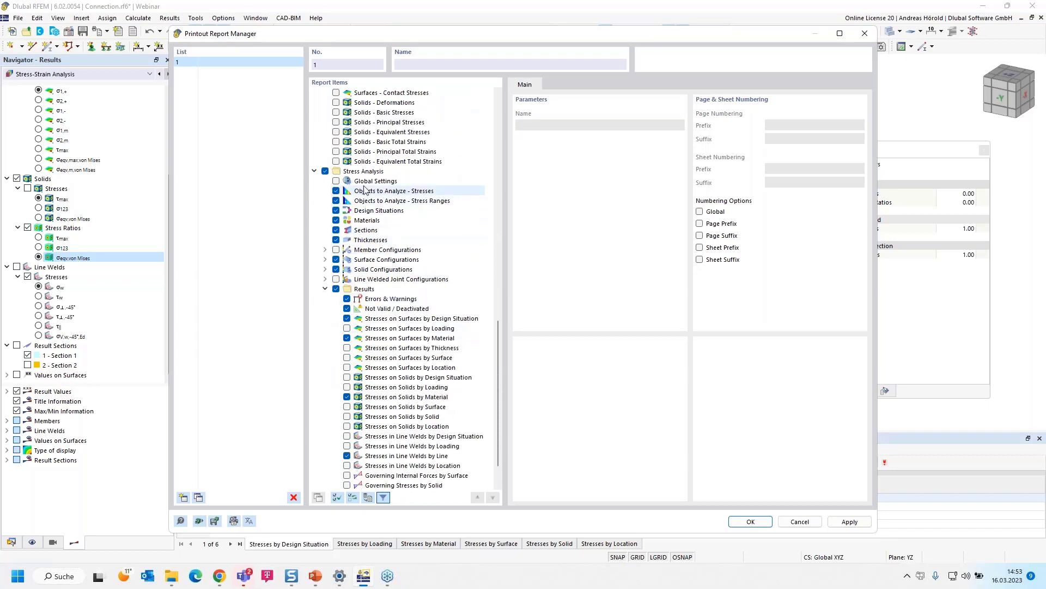
{"action": "scroll", "coordinate": [352, 251], "scroll_direction": "down", "scroll_amount": 2}
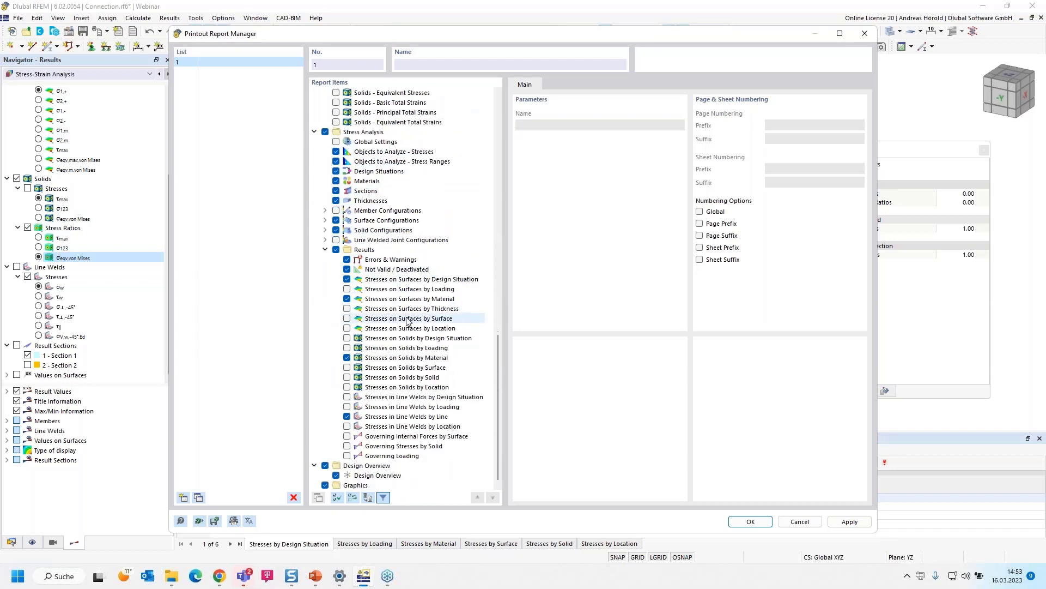
{"action": "left_click", "coordinate": [347, 280]}
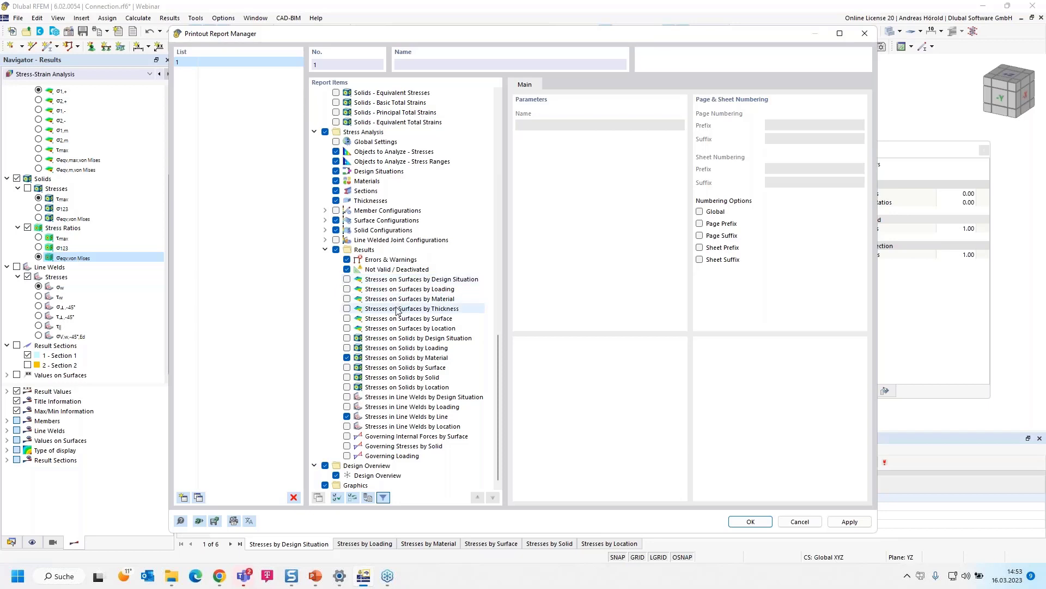
{"action": "left_click", "coordinate": [346, 377]}
{"action": "left_click", "coordinate": [347, 358]}
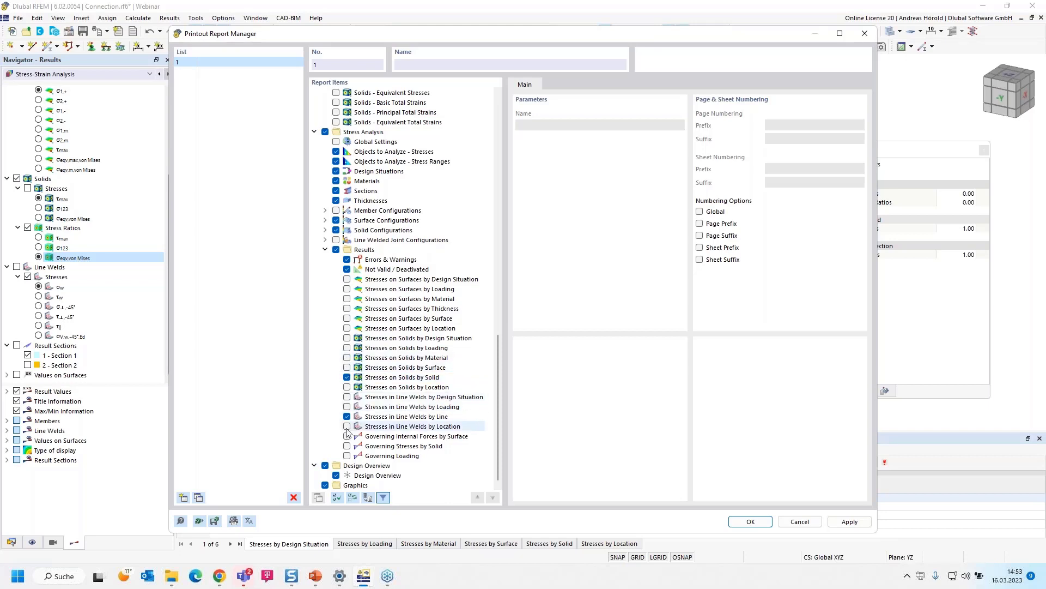
{"action": "left_click", "coordinate": [750, 522]}
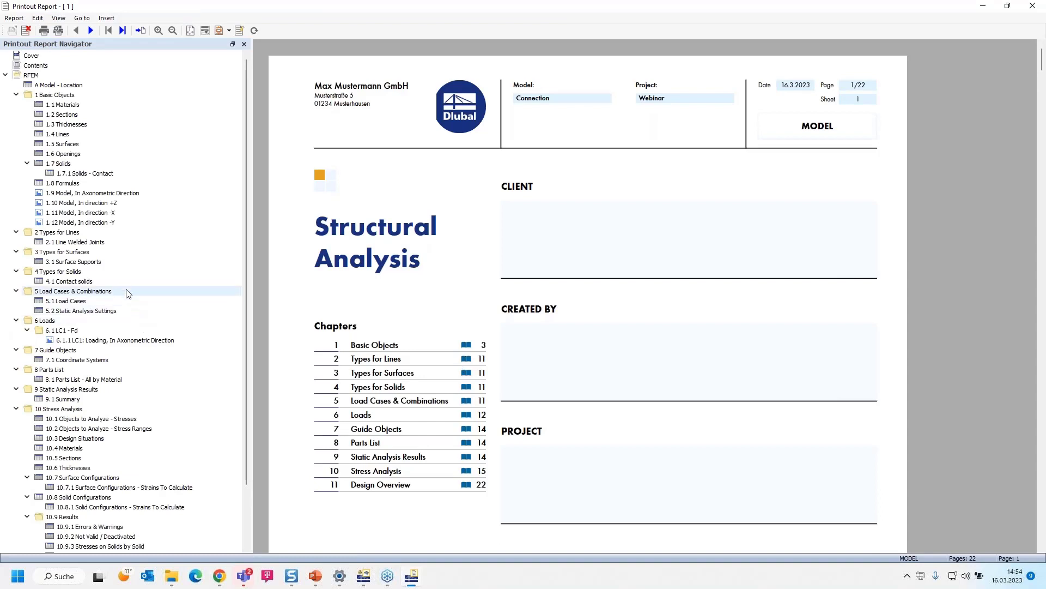
Examine the report's model pictures in axonometric direction and in directions +Z, -X and -Y.
{"action": "left_click", "coordinate": [80, 193]}
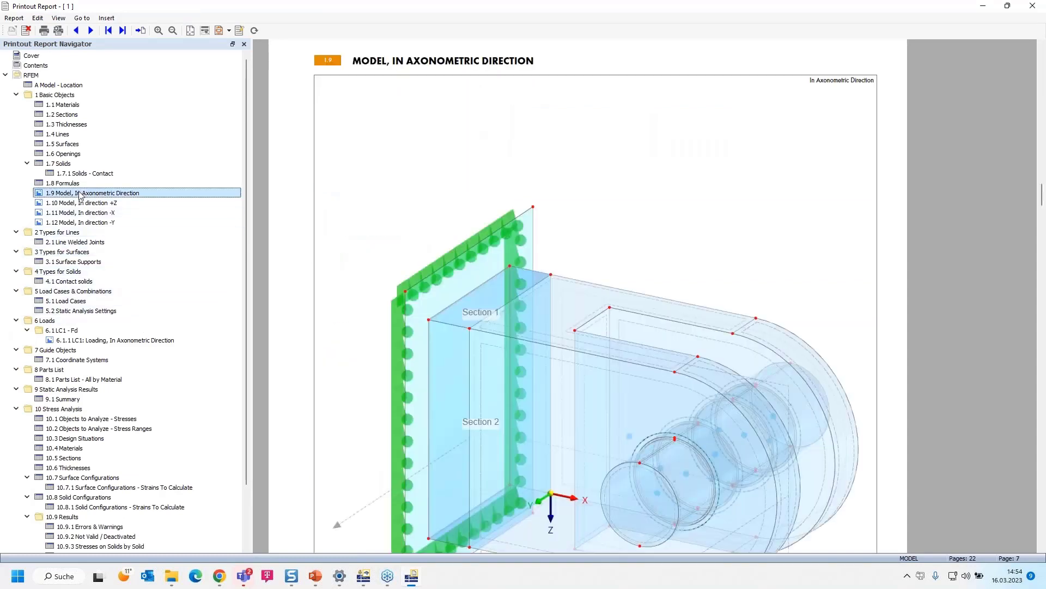
{"action": "scroll", "coordinate": [488, 313], "scroll_direction": "down", "scroll_amount": 1, "text": "ctrl"}
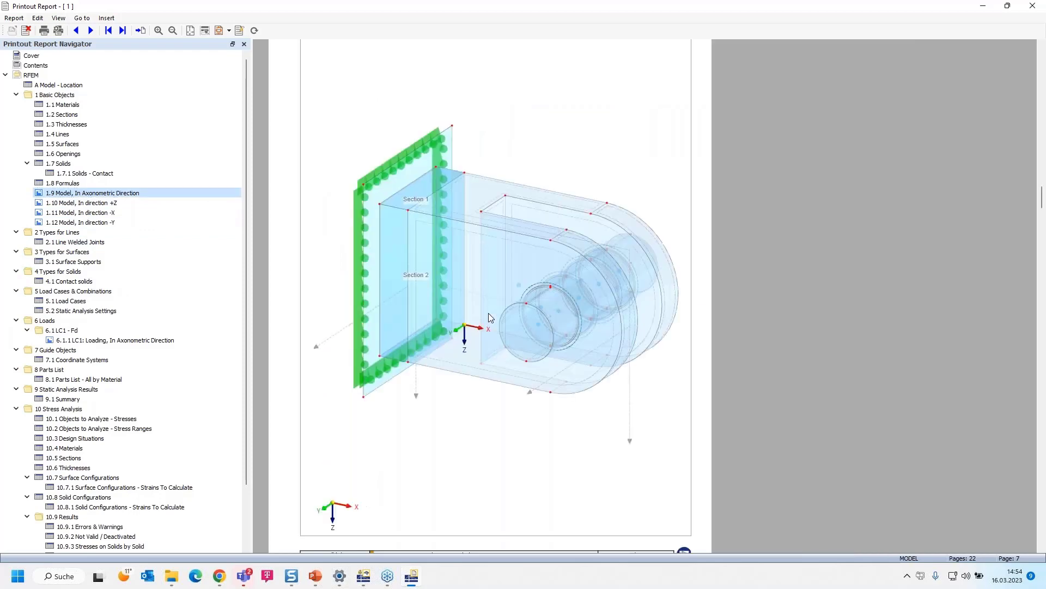
{"action": "left_click", "coordinate": [90, 203]}
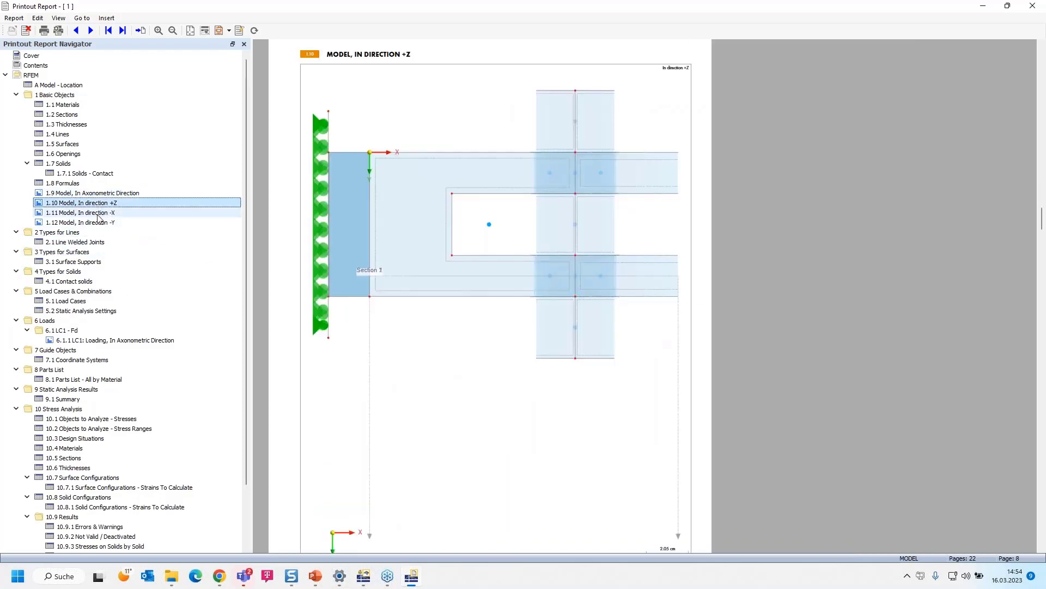
{"action": "left_click", "coordinate": [98, 213]}
{"action": "left_click", "coordinate": [101, 223]}
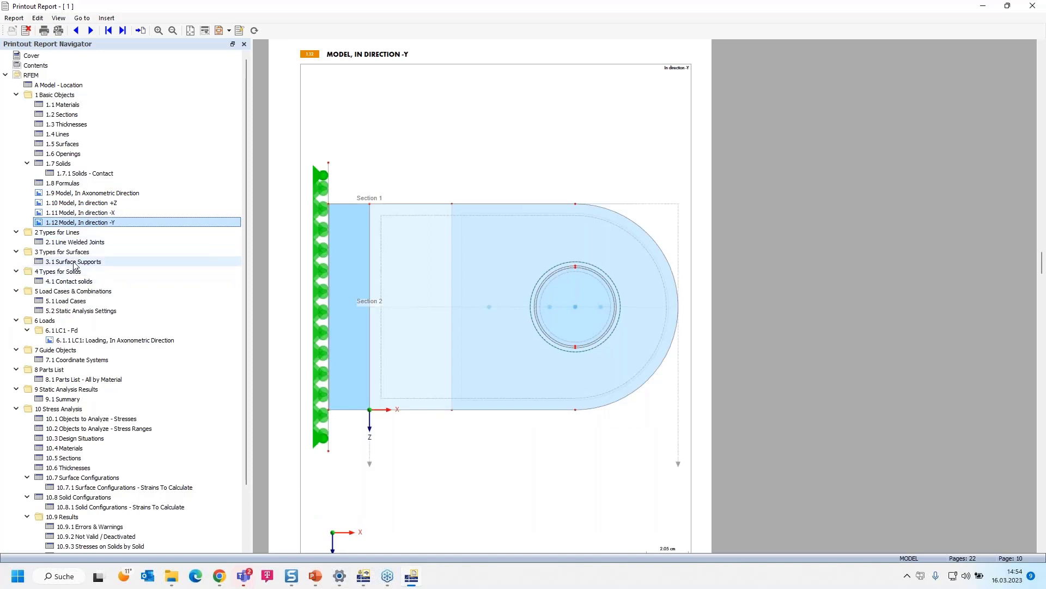
Review the report tables from Line Welded Joints through surface supports, contact solids and load cases to Static Analysis Settings.
{"action": "left_click", "coordinate": [82, 241]}
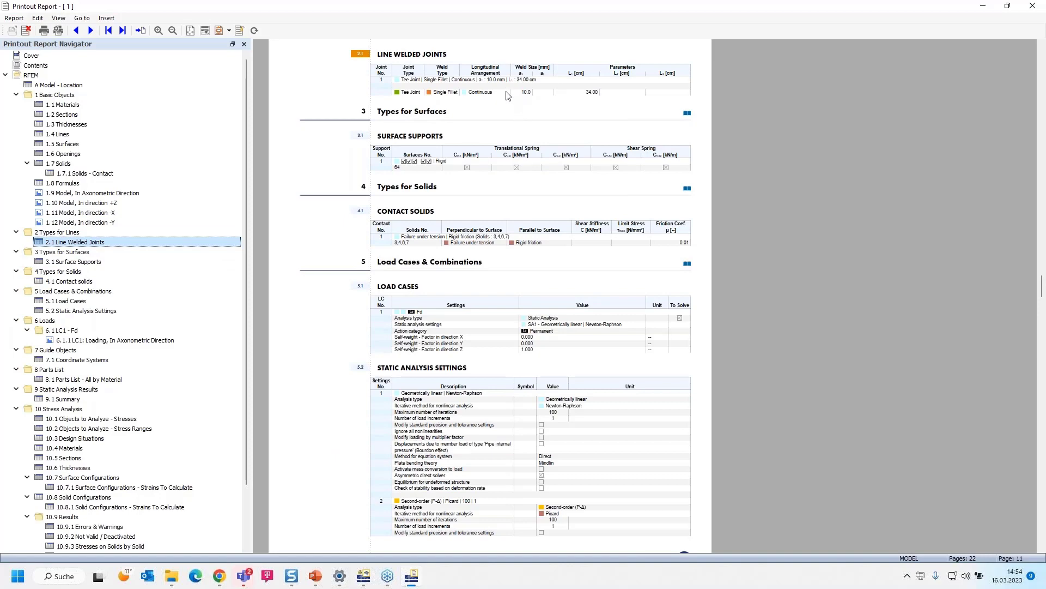
{"action": "scroll", "coordinate": [507, 93], "scroll_direction": "up", "scroll_amount": 3, "text": "ctrl"}
{"action": "scroll", "coordinate": [670, 208], "scroll_direction": "down", "scroll_amount": 2, "text": "ctrl"}
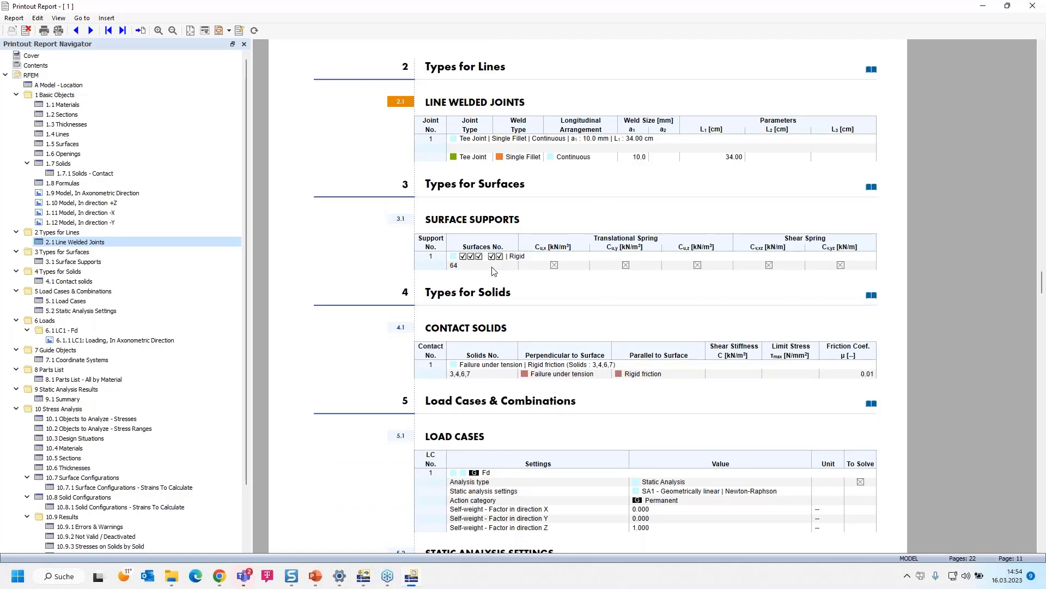
{"action": "scroll", "coordinate": [484, 269], "scroll_direction": "down", "scroll_amount": 2}
{"action": "scroll", "coordinate": [485, 229], "scroll_direction": "down", "scroll_amount": 2}
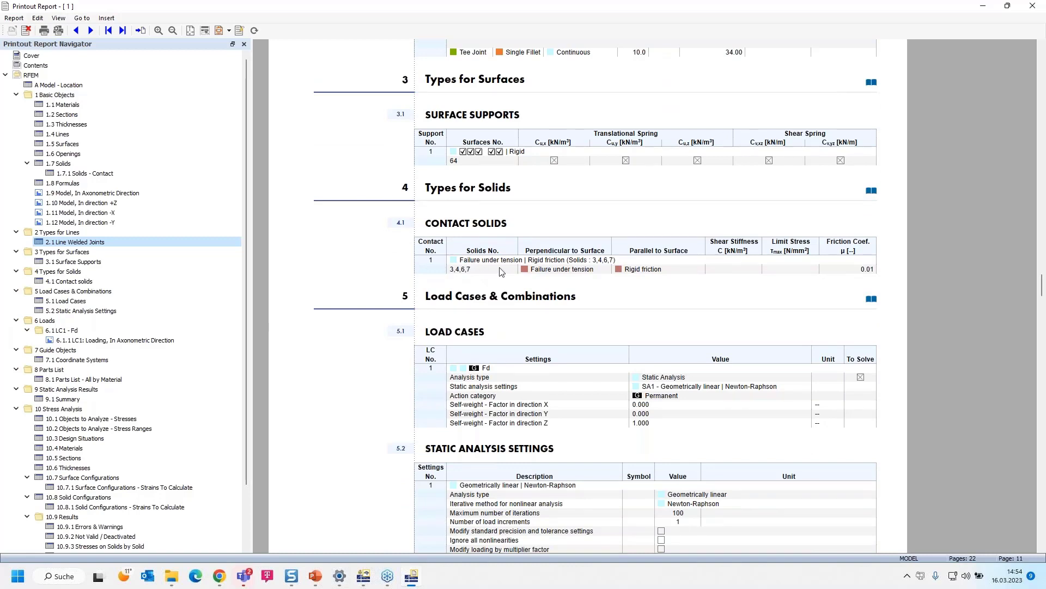
{"action": "scroll", "coordinate": [503, 271], "scroll_direction": "down", "scroll_amount": 3}
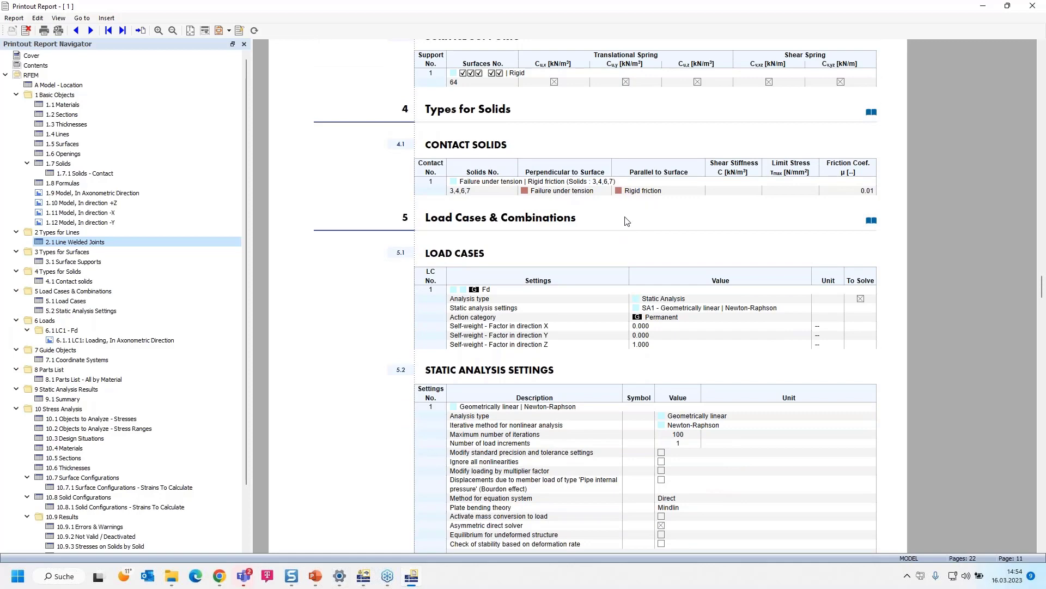
{"action": "scroll", "coordinate": [627, 220], "scroll_direction": "down", "scroll_amount": 15}
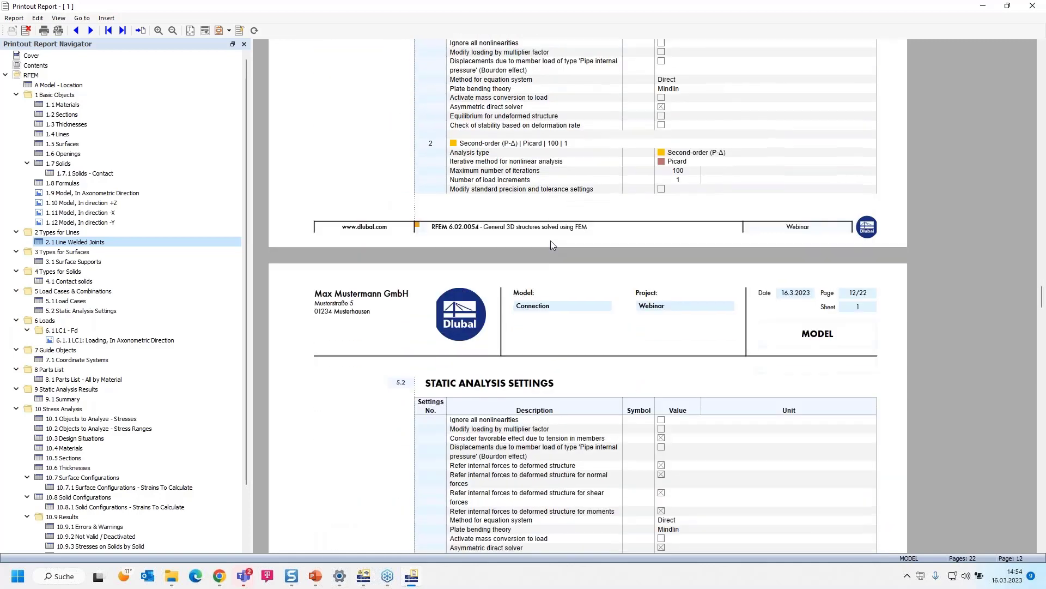
{"action": "scroll", "coordinate": [550, 245], "scroll_direction": "down", "scroll_amount": 2}
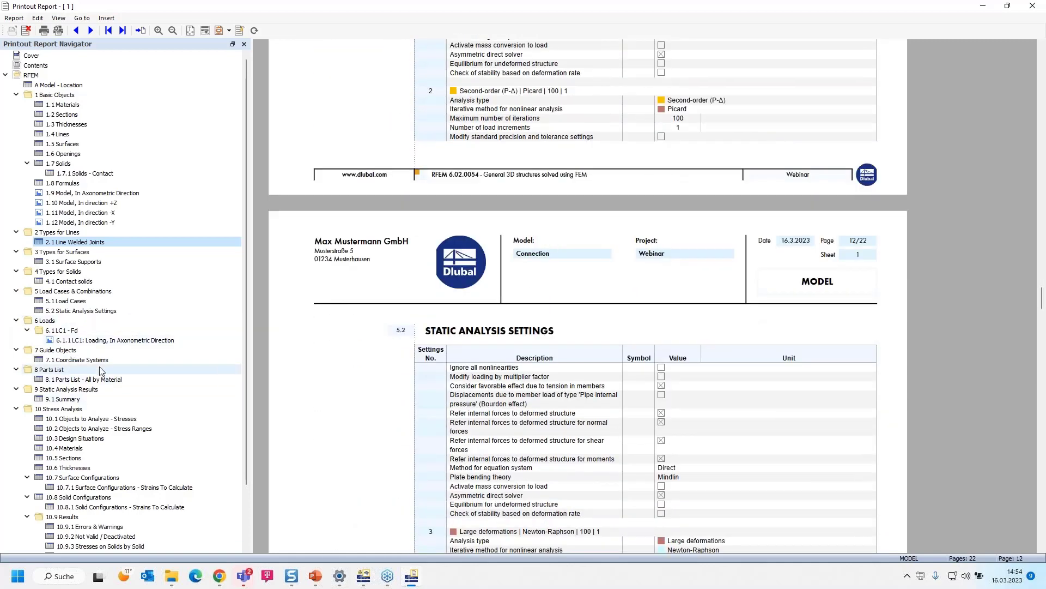
Examine the LC1 loading picture in axonometric direction, with the whole connection in view.
{"action": "left_click", "coordinate": [113, 341]}
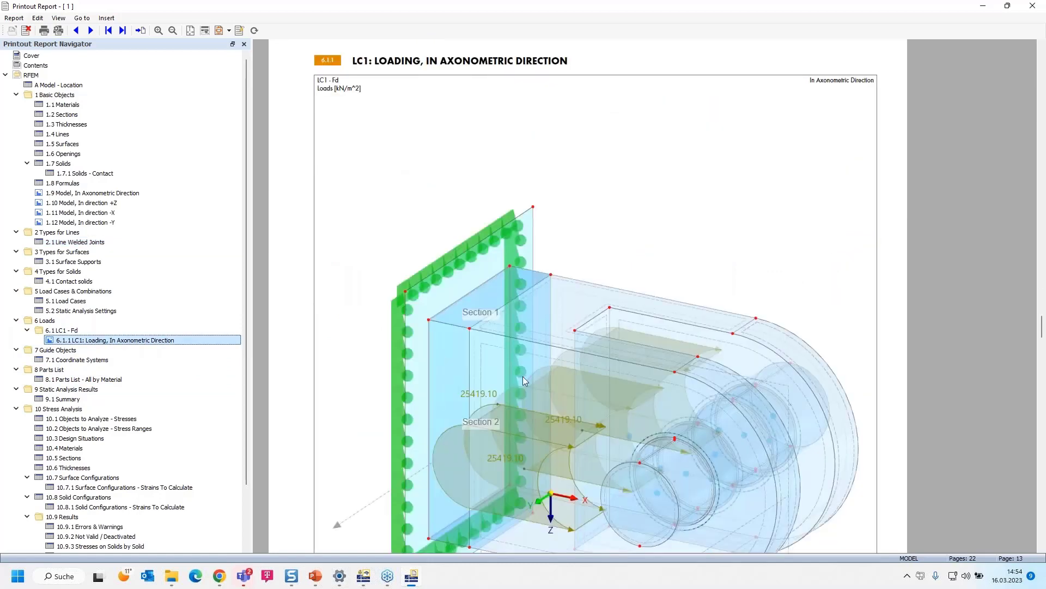
{"action": "scroll", "coordinate": [523, 376], "scroll_direction": "down", "scroll_amount": 2, "text": "ctrl"}
{"action": "scroll", "coordinate": [524, 381], "scroll_direction": "up", "scroll_amount": 2, "text": "ctrl"}
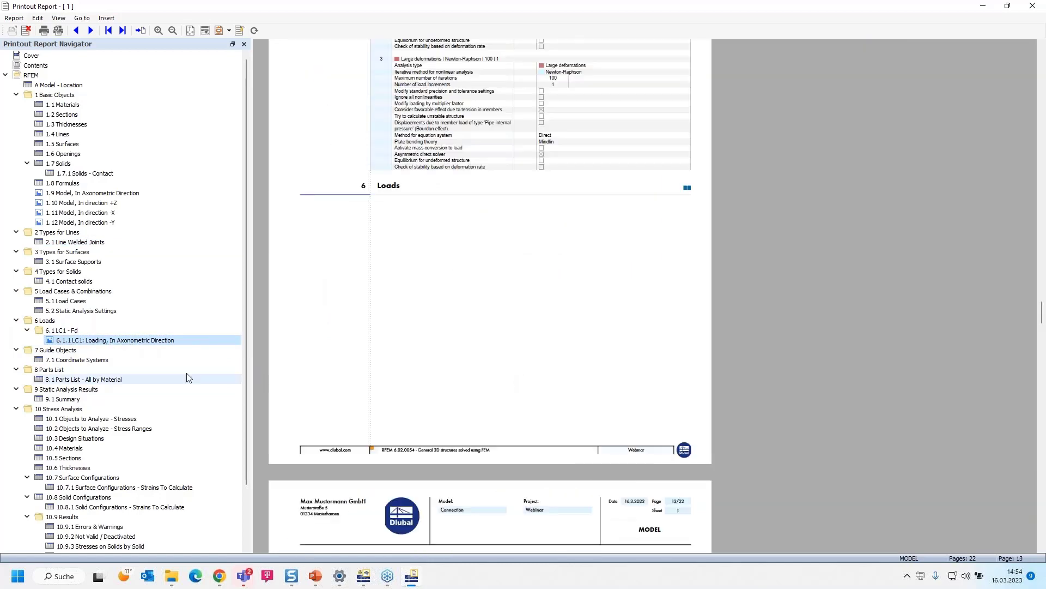
{"action": "left_click", "coordinate": [102, 341]}
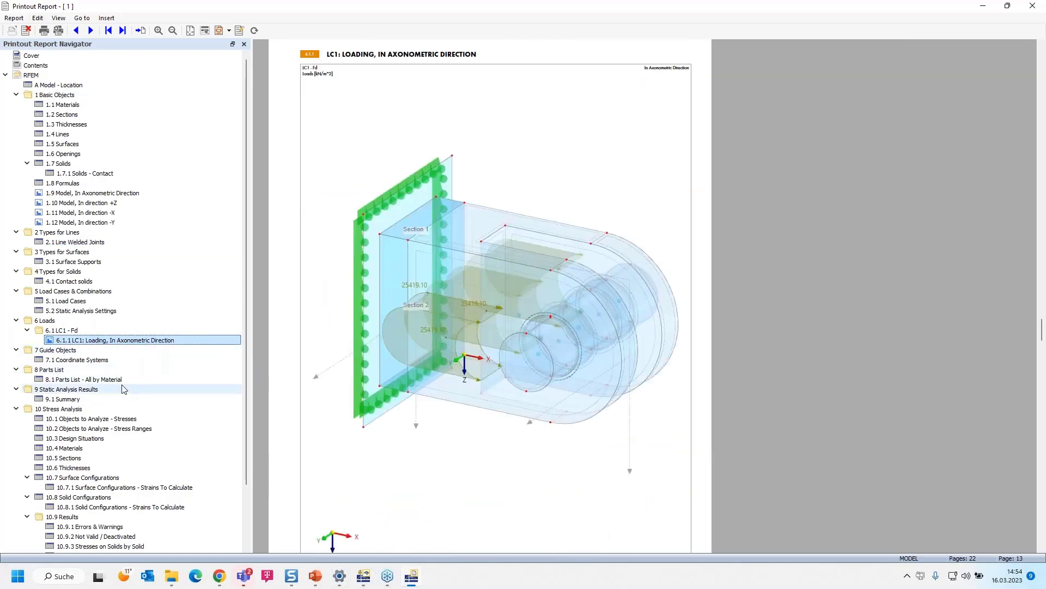
Examine the Stresses on Solids by Solid table in the stress analysis results, checking the stress ratios.
{"action": "scroll", "coordinate": [131, 392], "scroll_direction": "down", "scroll_amount": 2}
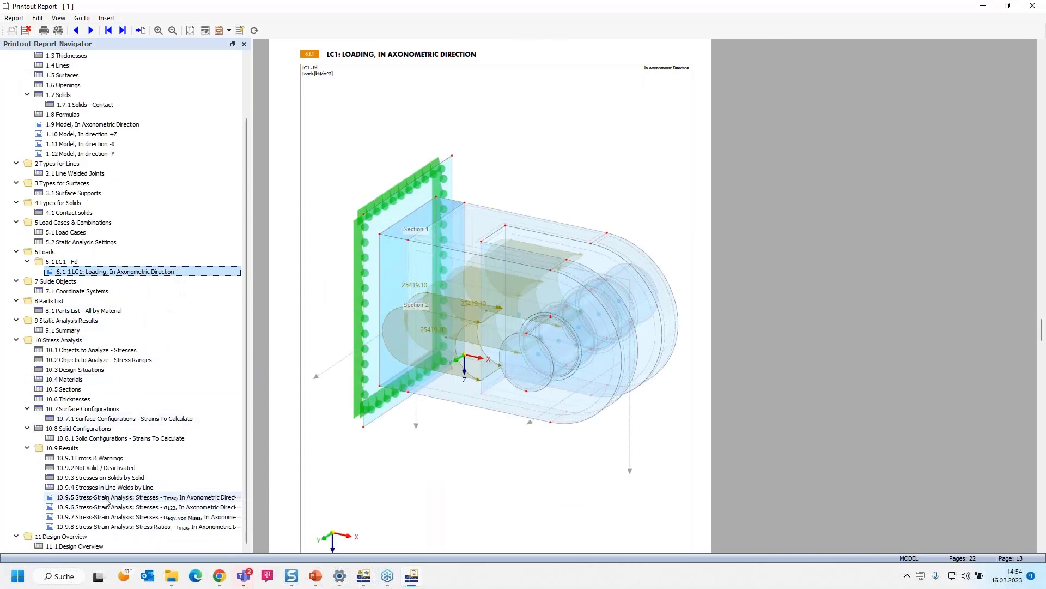
{"action": "left_click", "coordinate": [111, 478]}
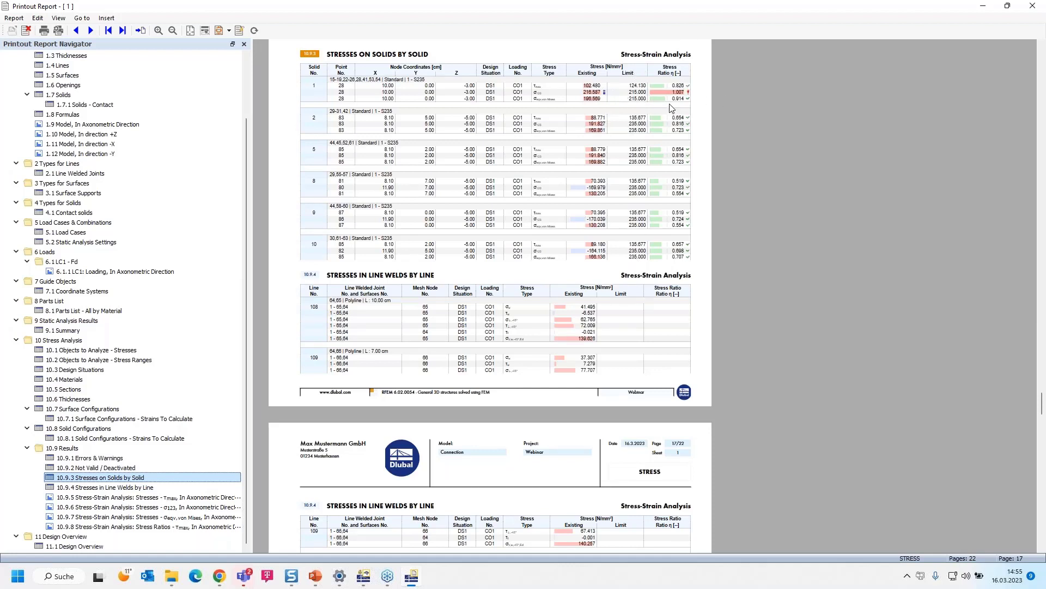
{"action": "left_click_drag", "start_coordinate": [676, 100], "coordinate": [681, 136]}
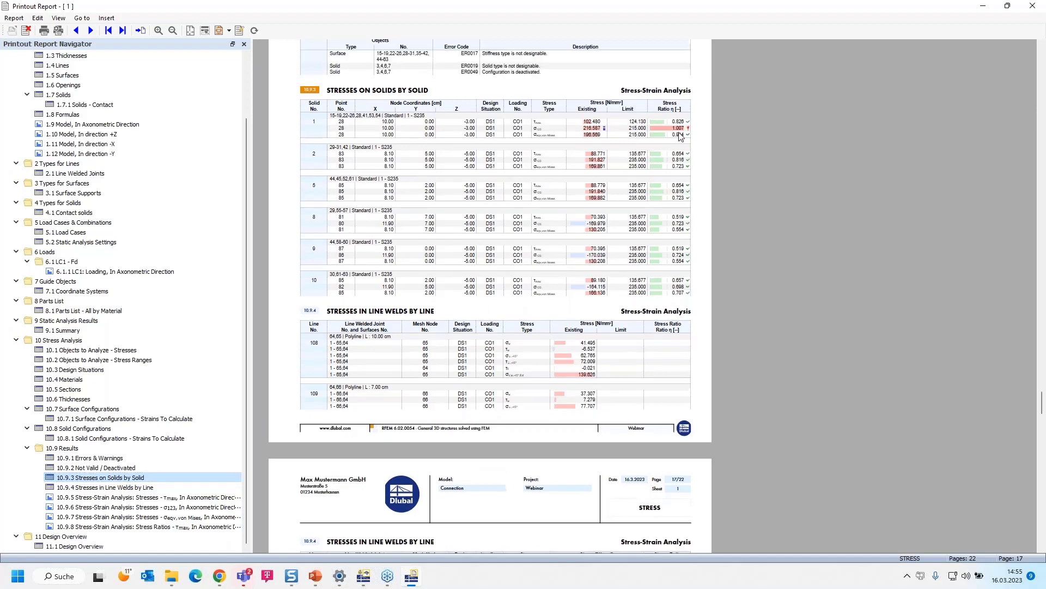
{"action": "scroll", "coordinate": [681, 138], "scroll_direction": "up", "scroll_amount": 1}
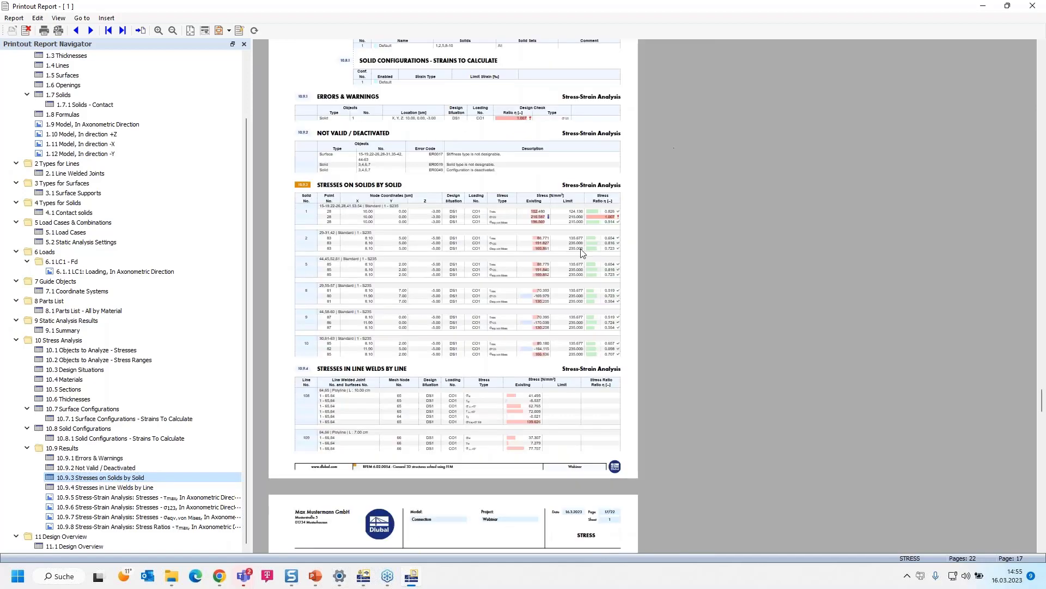
{"action": "scroll", "coordinate": [603, 212], "scroll_direction": "up", "scroll_amount": 1, "text": "ctrl"}
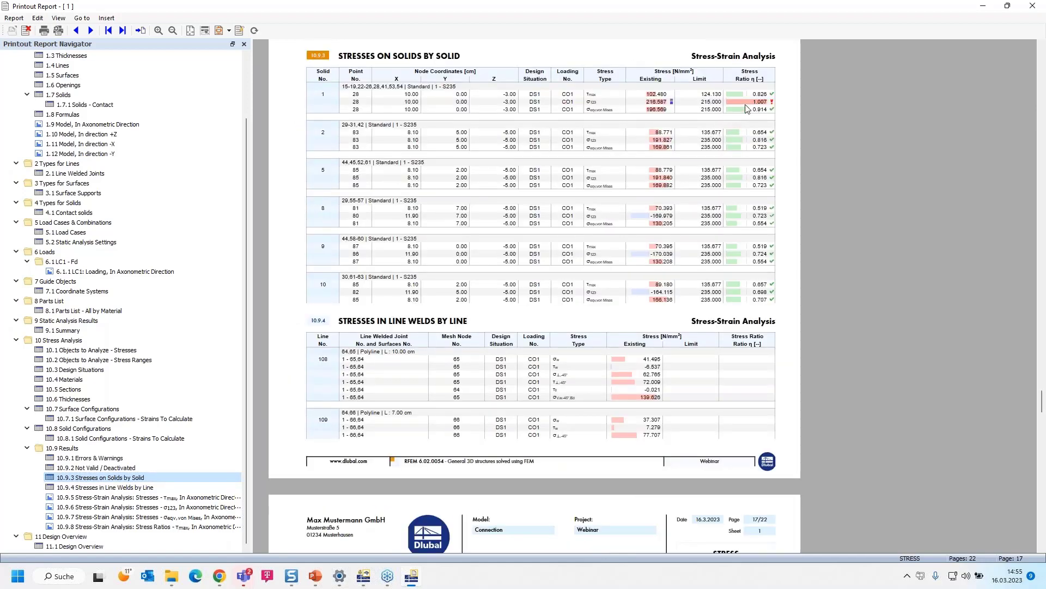
Review the Stresses in Line Welds by Line table across both of its report pages.
{"action": "scroll", "coordinate": [395, 375], "scroll_direction": "down", "scroll_amount": 3}
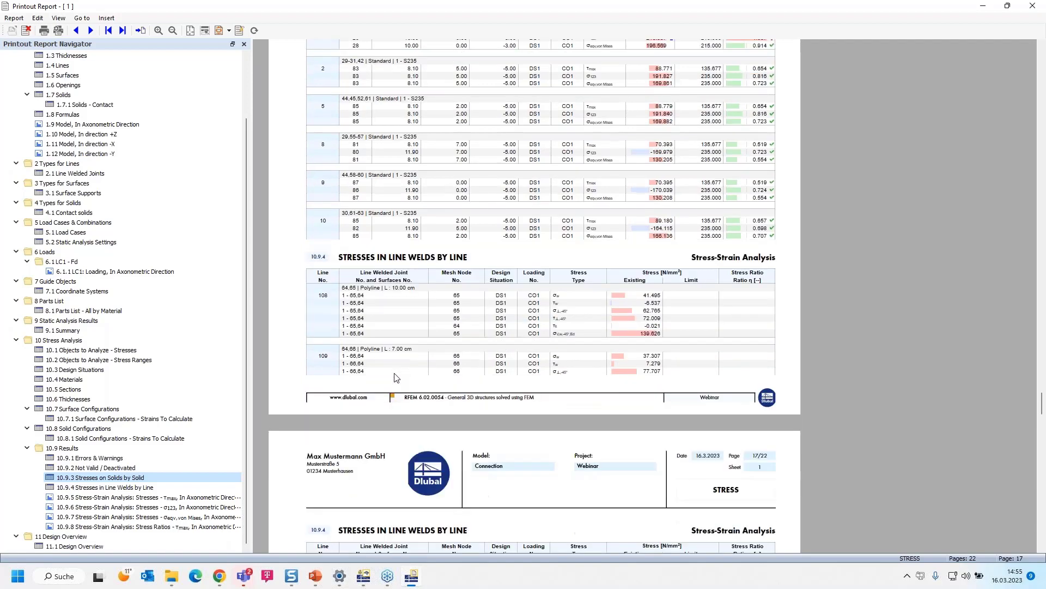
{"action": "scroll", "coordinate": [396, 375], "scroll_direction": "down", "scroll_amount": 2}
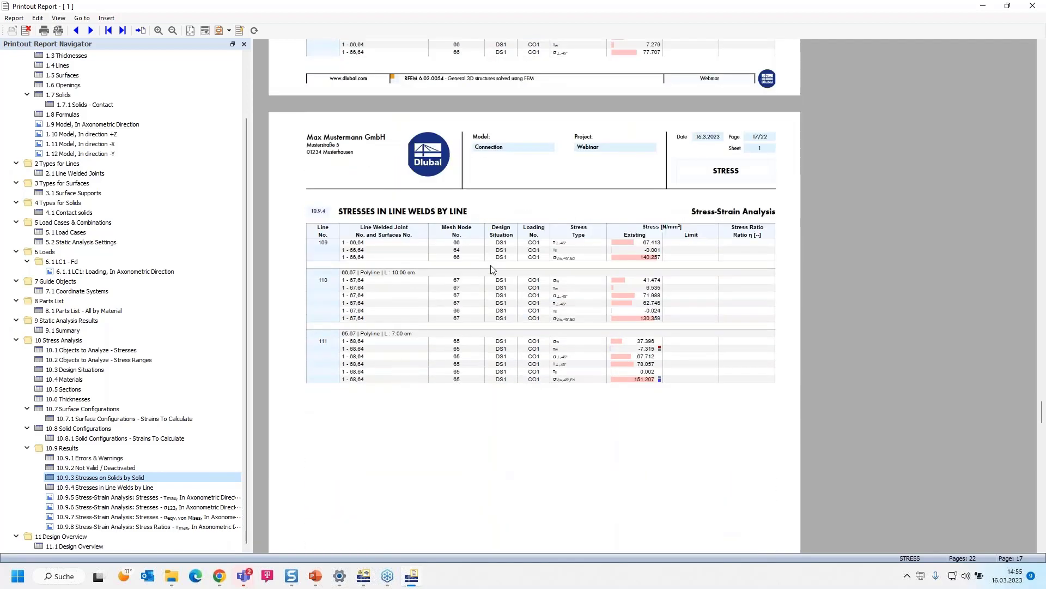
{"action": "scroll", "coordinate": [518, 266], "scroll_direction": "down", "scroll_amount": 1}
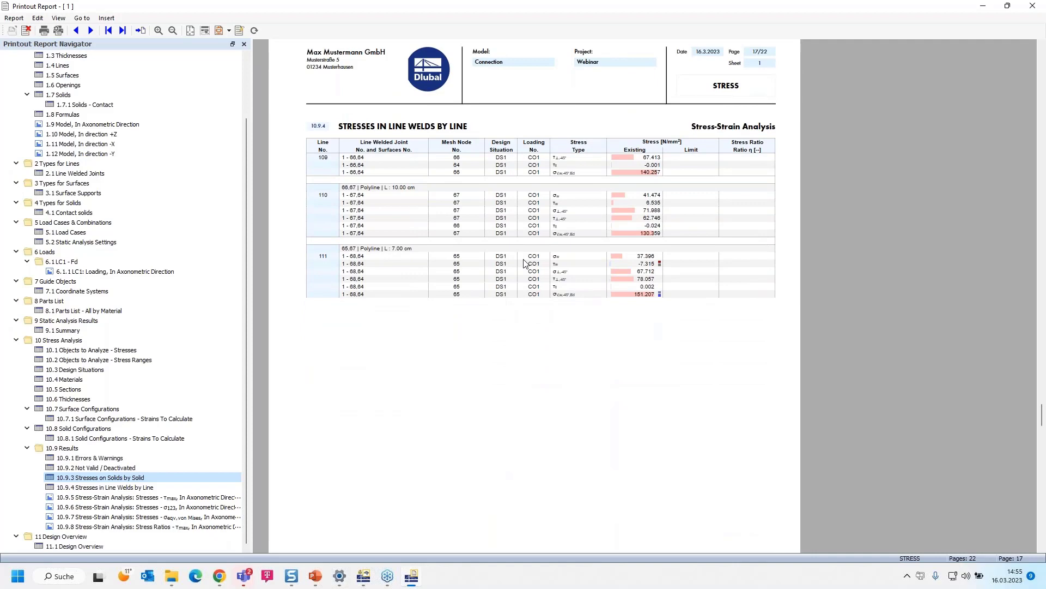
{"action": "scroll", "coordinate": [524, 263], "scroll_direction": "down", "scroll_amount": 6}
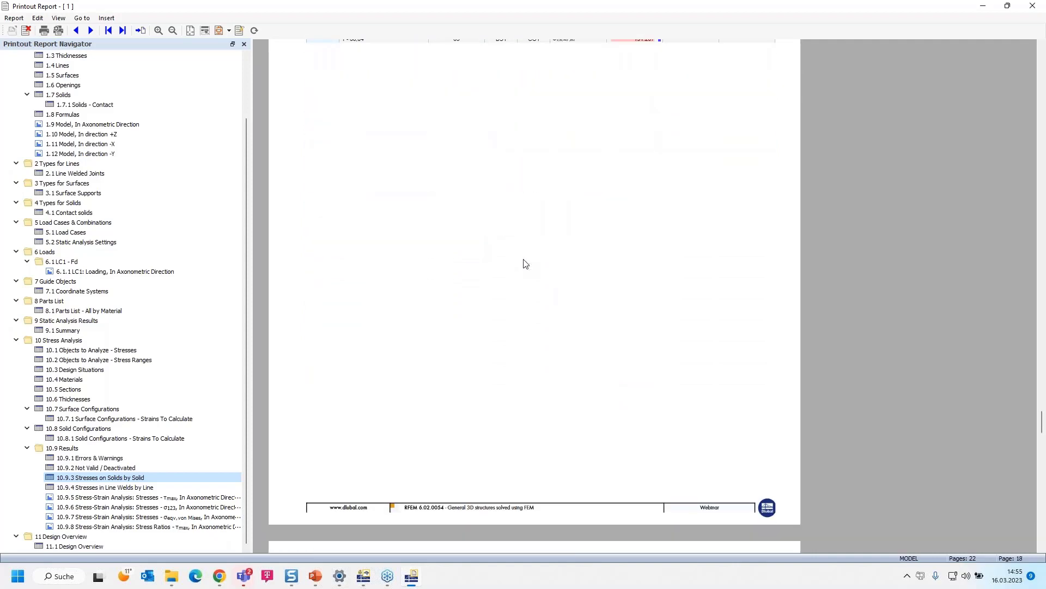
Examine the report's stress pictures for τmax, σ123 and σeqv,von Mises and the τmax stress ratio picture.
{"action": "scroll", "coordinate": [525, 264], "scroll_direction": "down", "scroll_amount": 10}
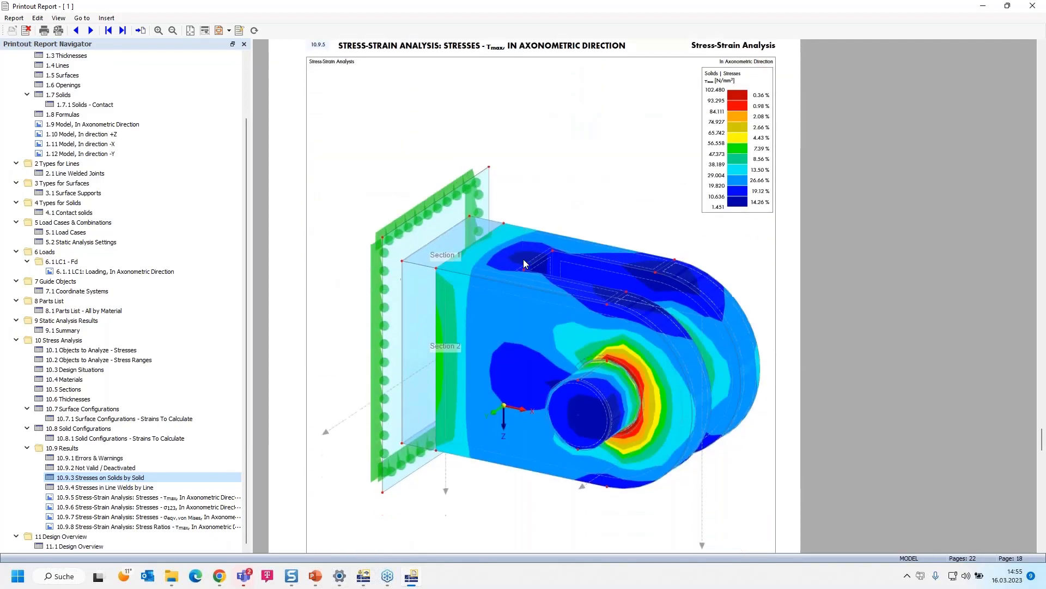
{"action": "scroll", "coordinate": [525, 264], "scroll_direction": "down", "scroll_amount": 11}
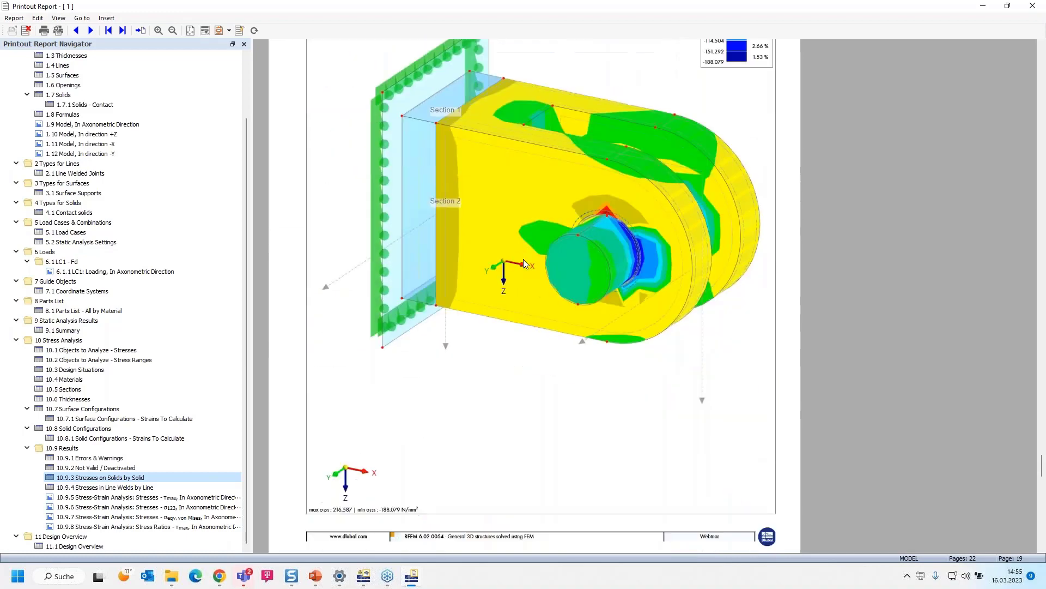
{"action": "scroll", "coordinate": [525, 264], "scroll_direction": "down", "scroll_amount": 4}
{"action": "scroll", "coordinate": [525, 264], "scroll_direction": "down", "scroll_amount": 5}
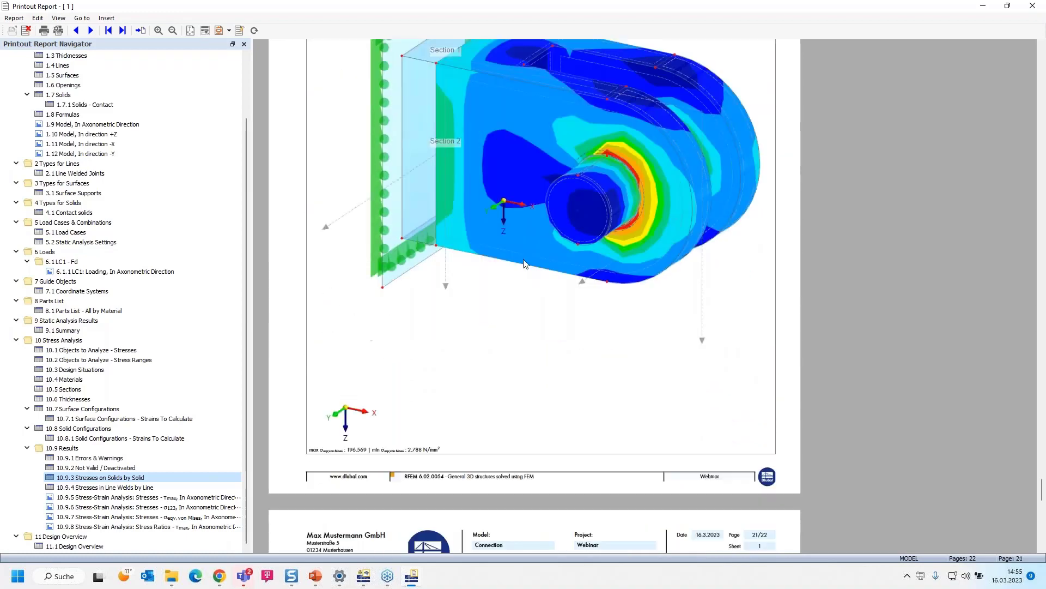
{"action": "scroll", "coordinate": [525, 263], "scroll_direction": "up", "scroll_amount": 3}
{"action": "scroll", "coordinate": [525, 264], "scroll_direction": "down", "scroll_amount": 10}
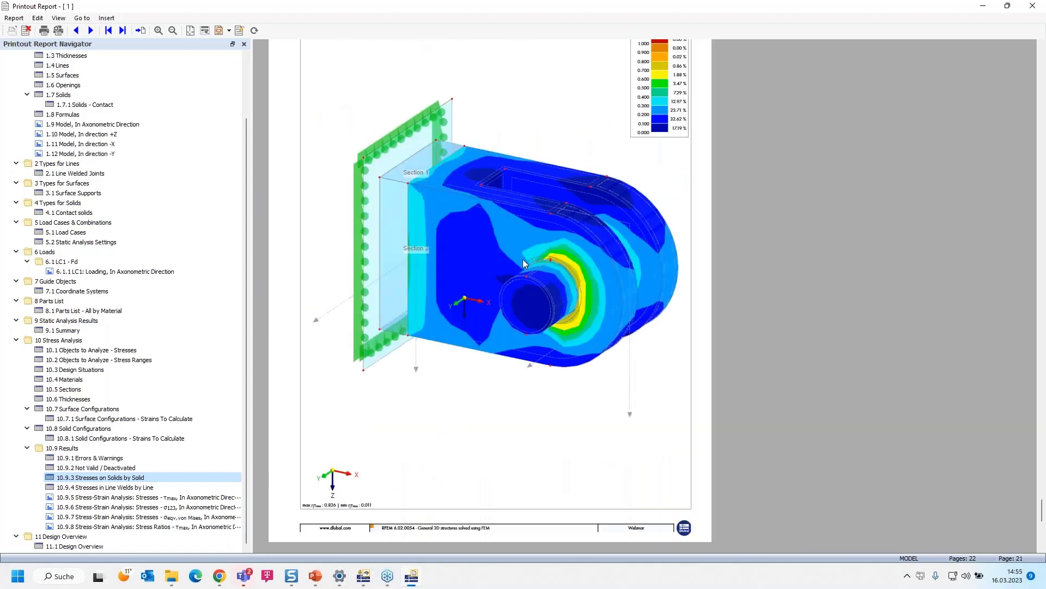
{"action": "scroll", "coordinate": [523, 263], "scroll_direction": "up", "scroll_amount": 2}
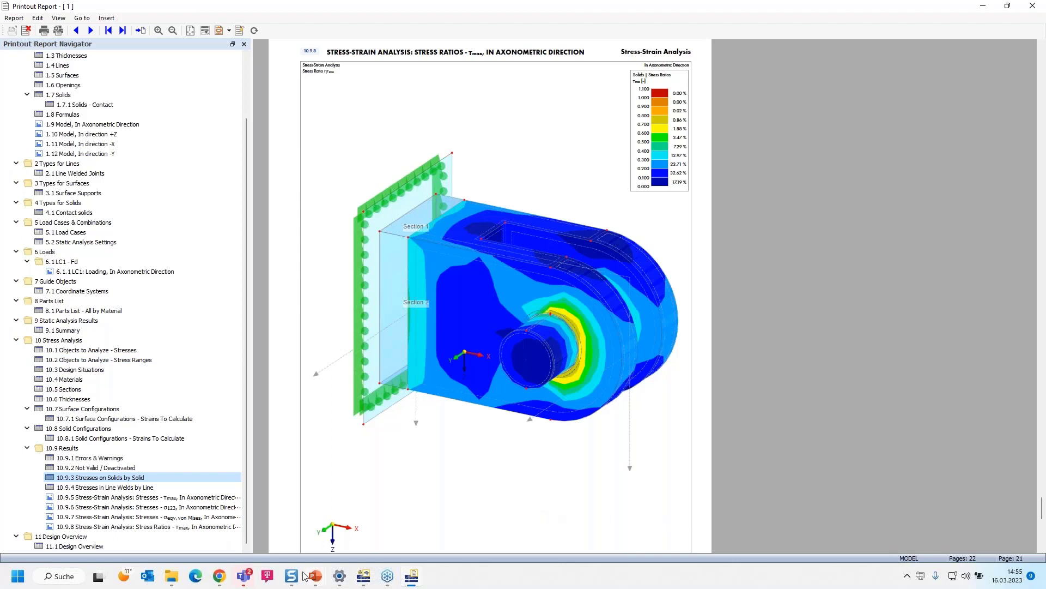
Show the Dlubal website in Chrome and switch to the PowerPoint presentation.
{"action": "left_click", "coordinate": [218, 576]}
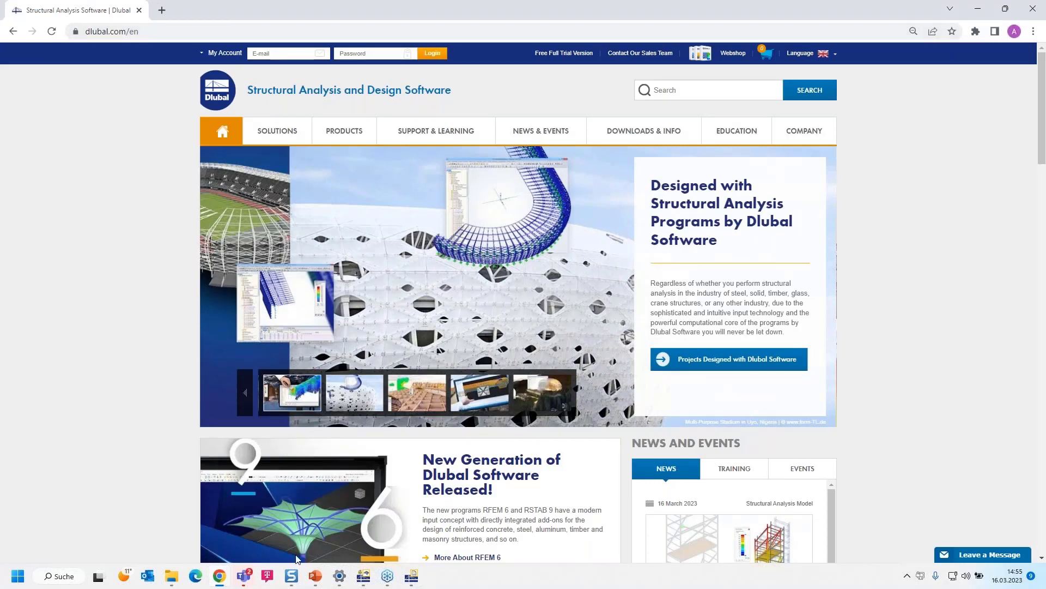
{"action": "mouse_move", "coordinate": [316, 578]}
{"action": "left_click", "coordinate": [319, 537]}
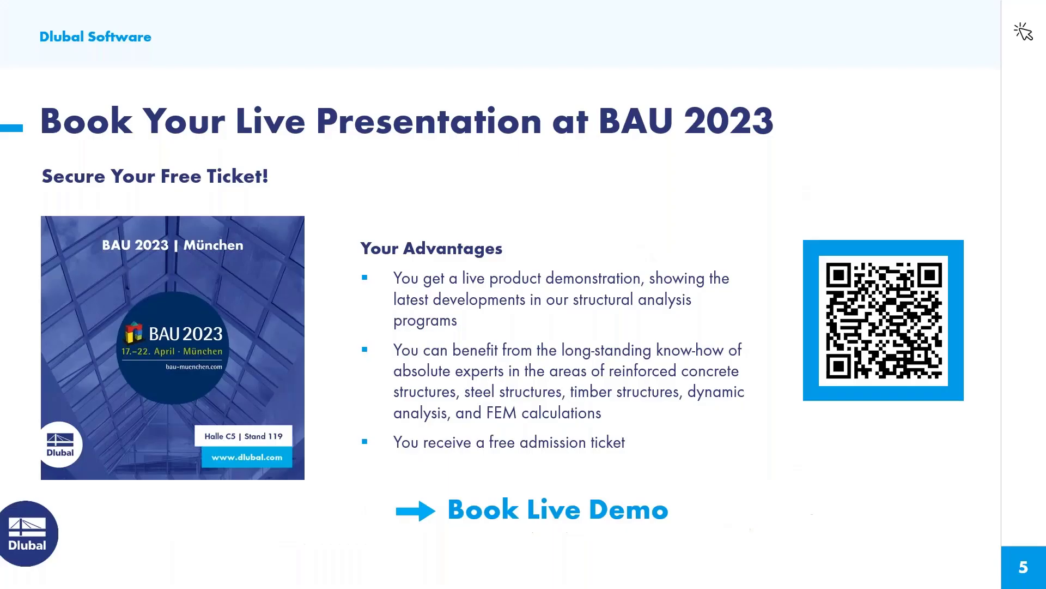